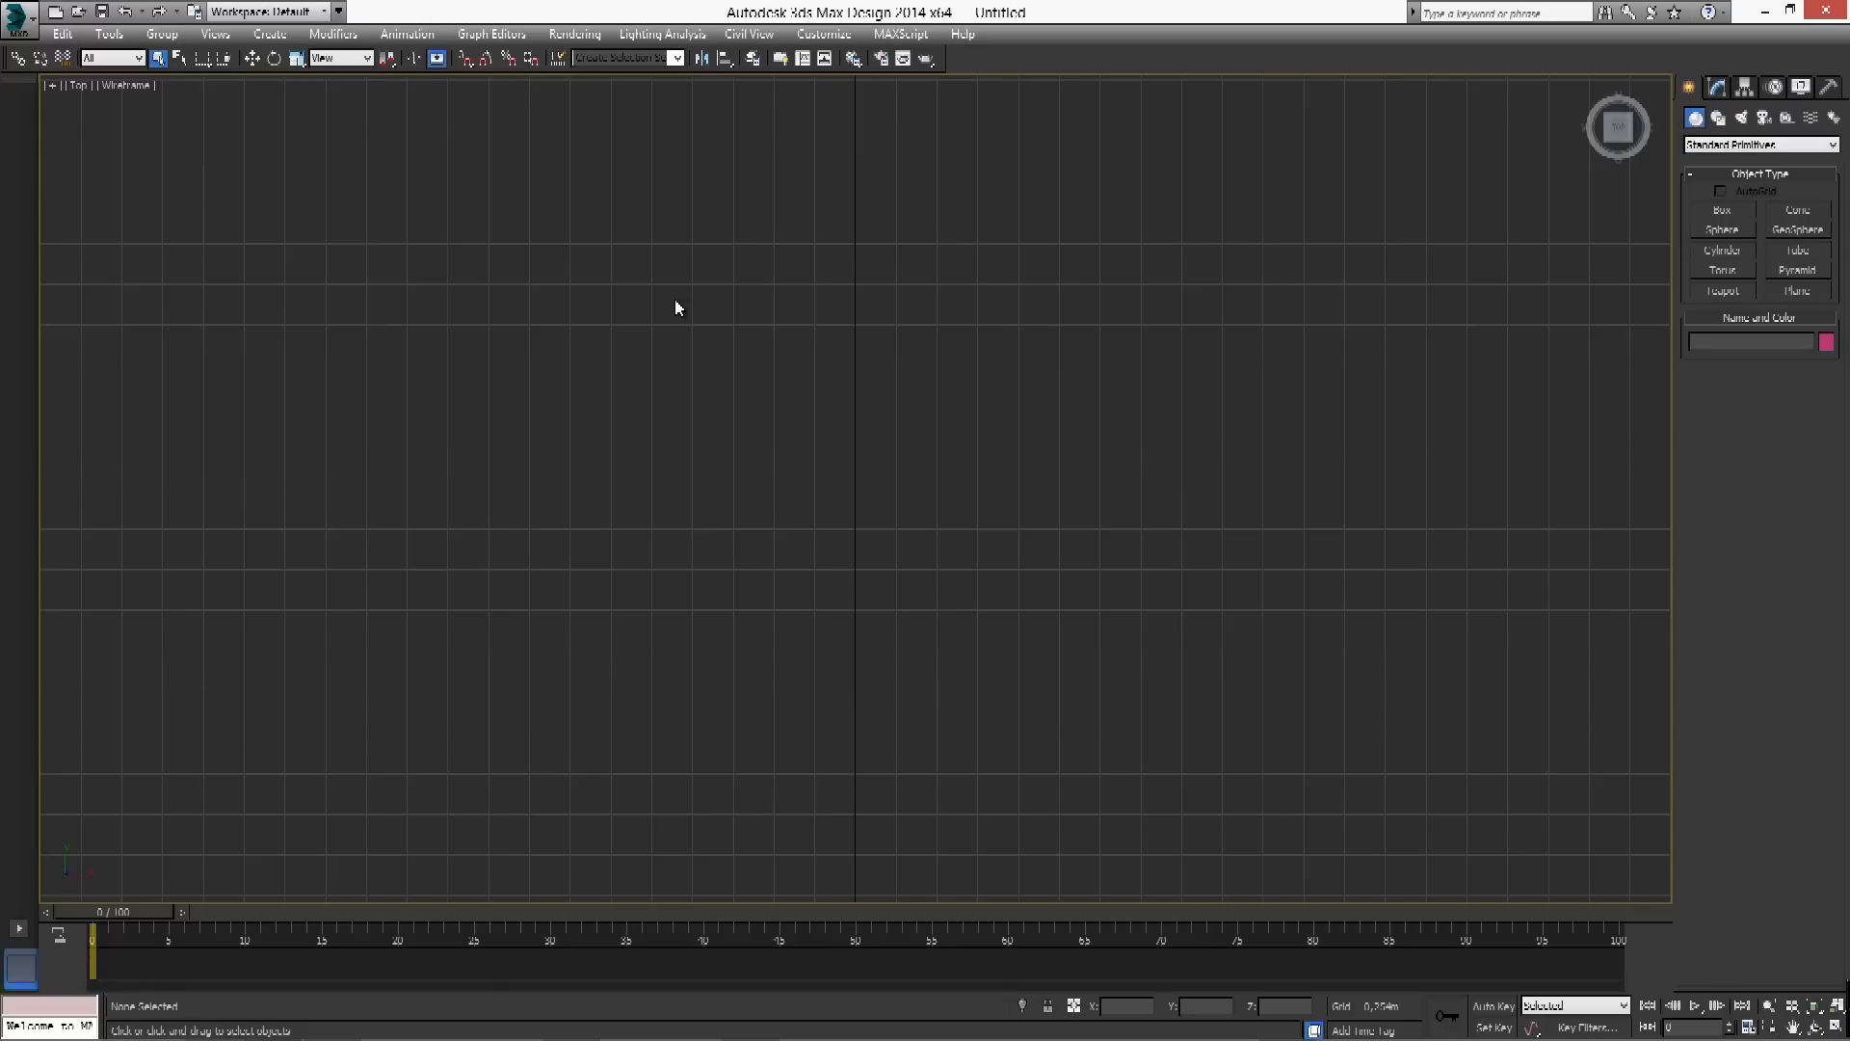
Make the Front view the active viewport and maximize it
{"action": "key", "text": "alt+w"}
{"action": "key", "text": "alt+w"}
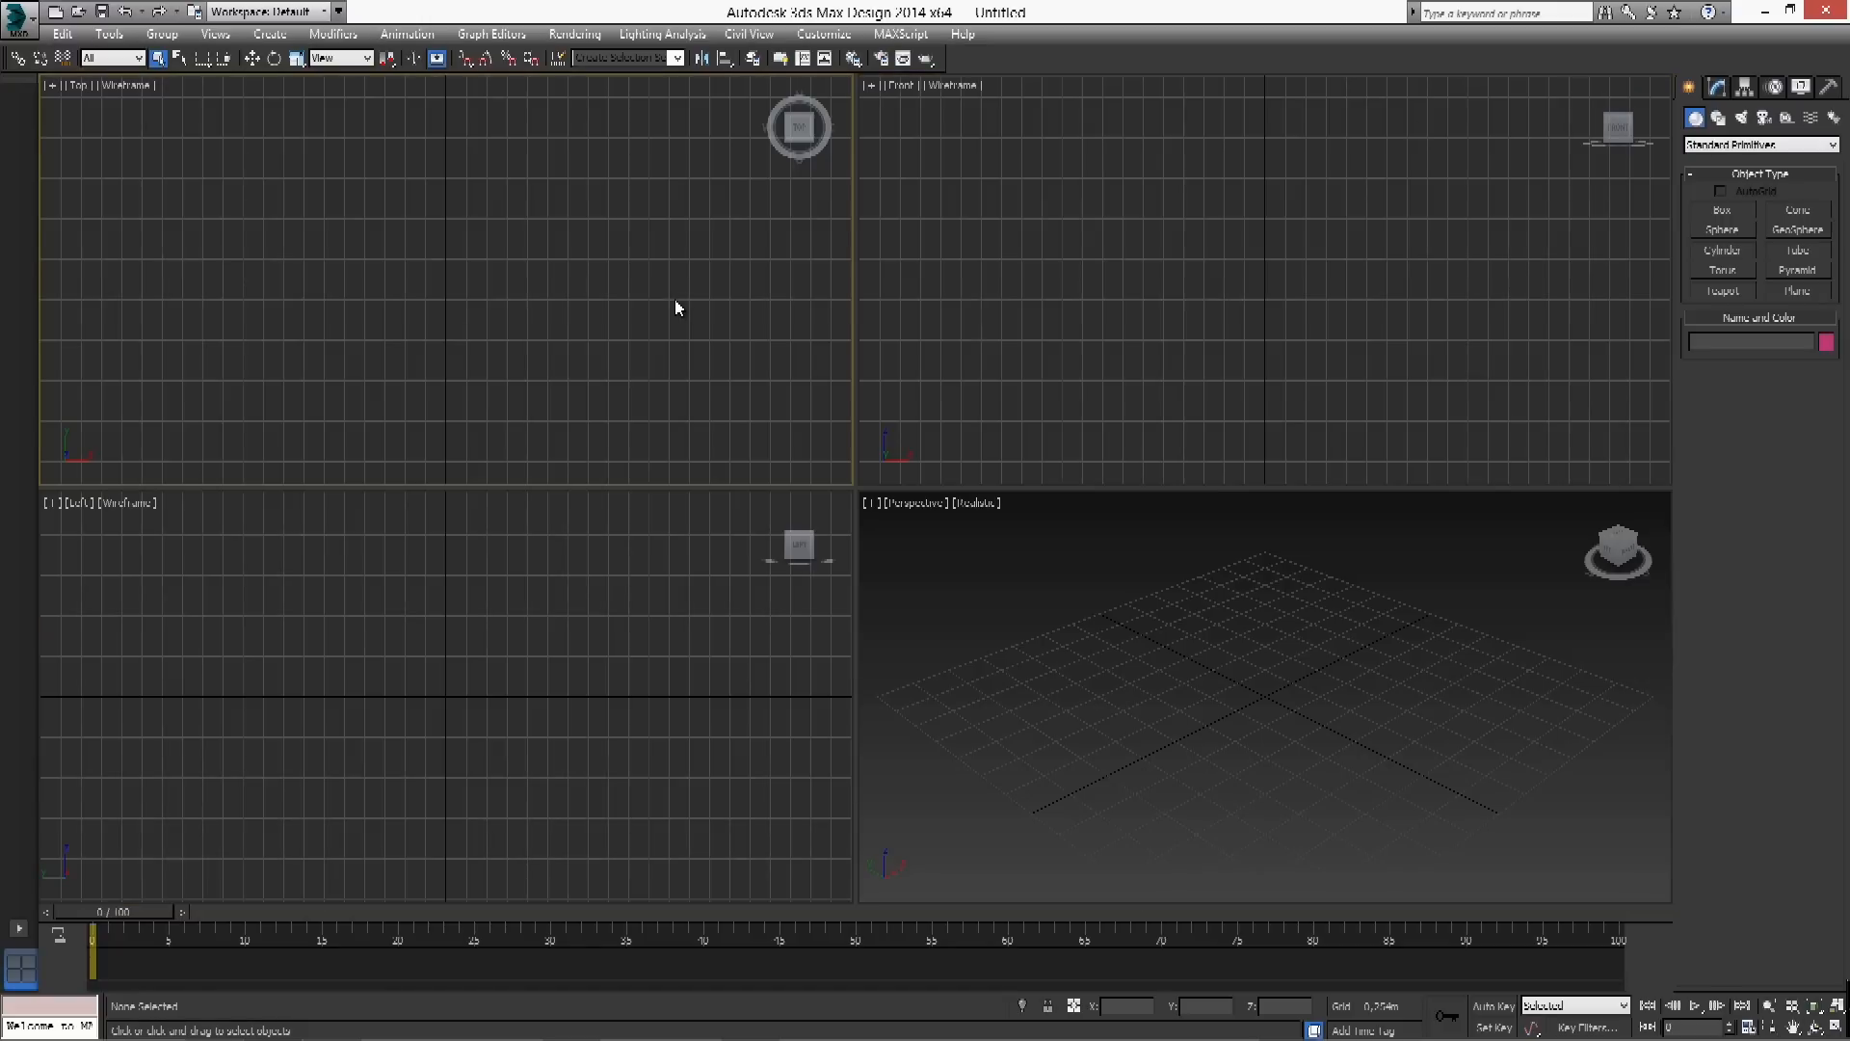
{"action": "left_click", "coordinate": [1086, 247]}
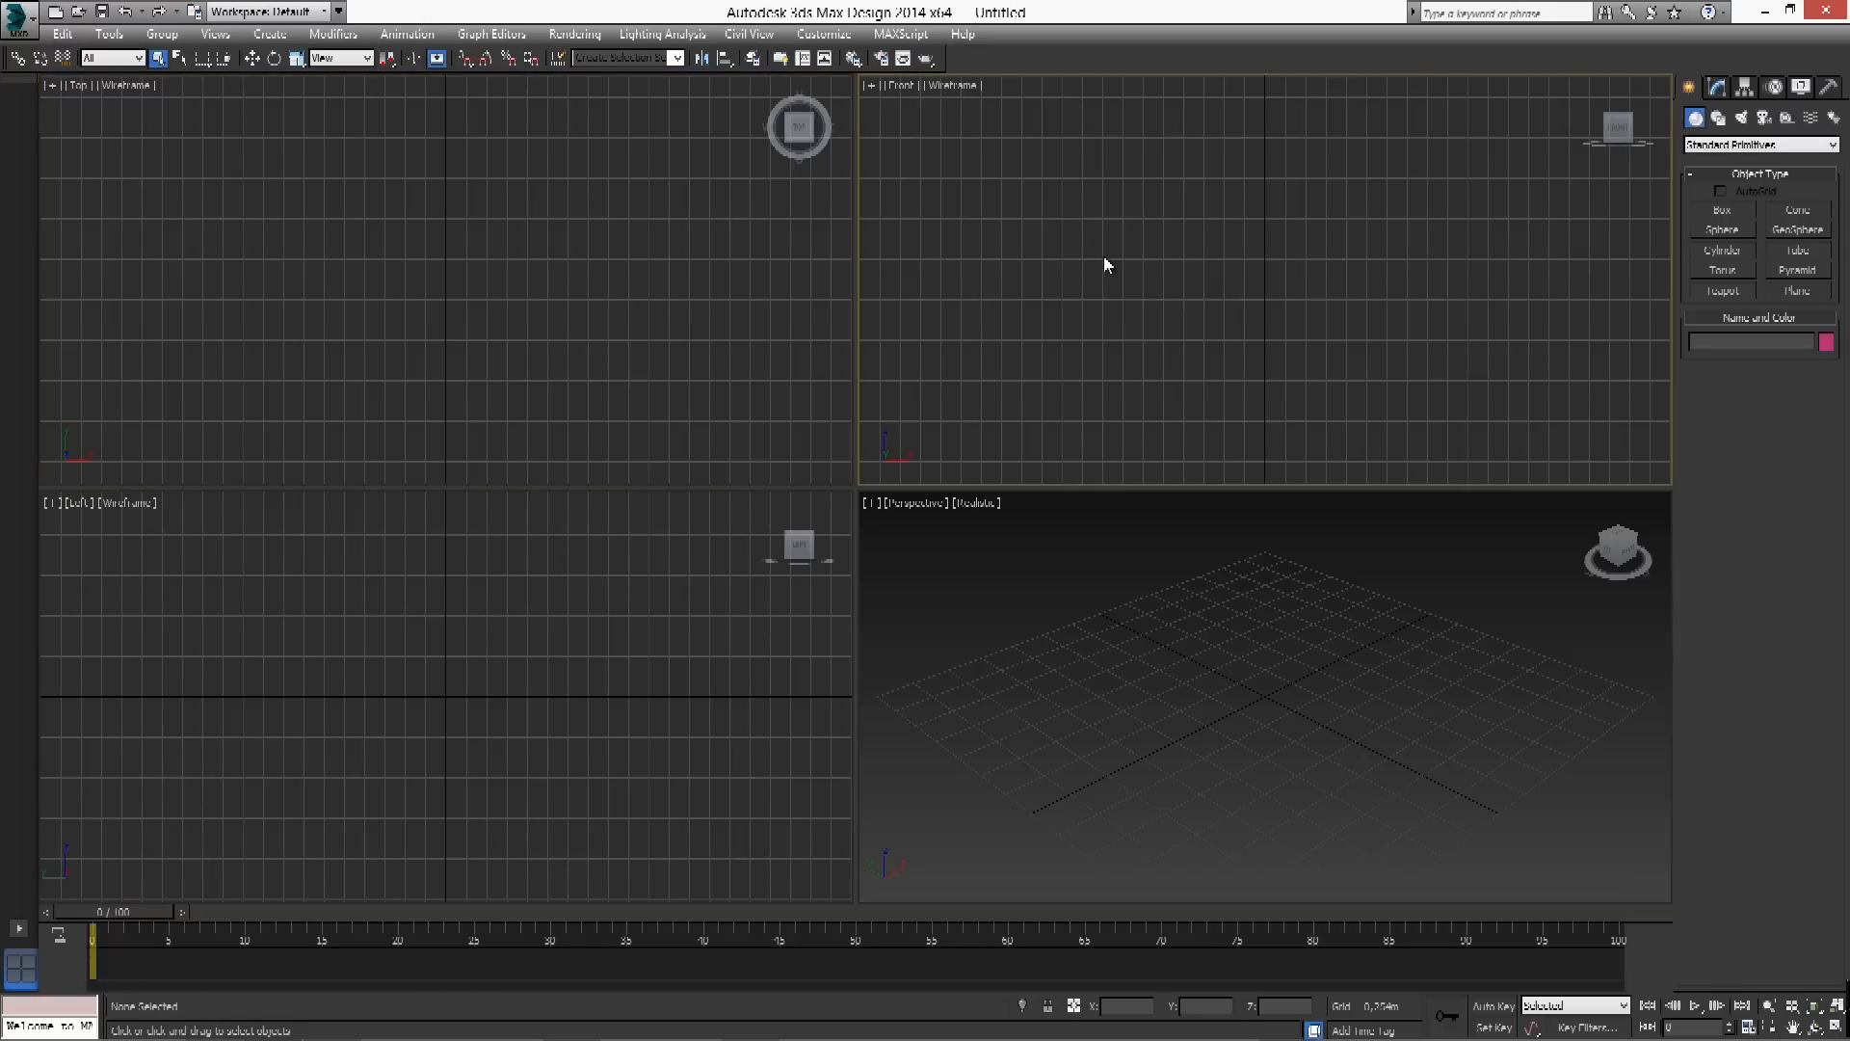
{"action": "key", "text": "alt+w"}
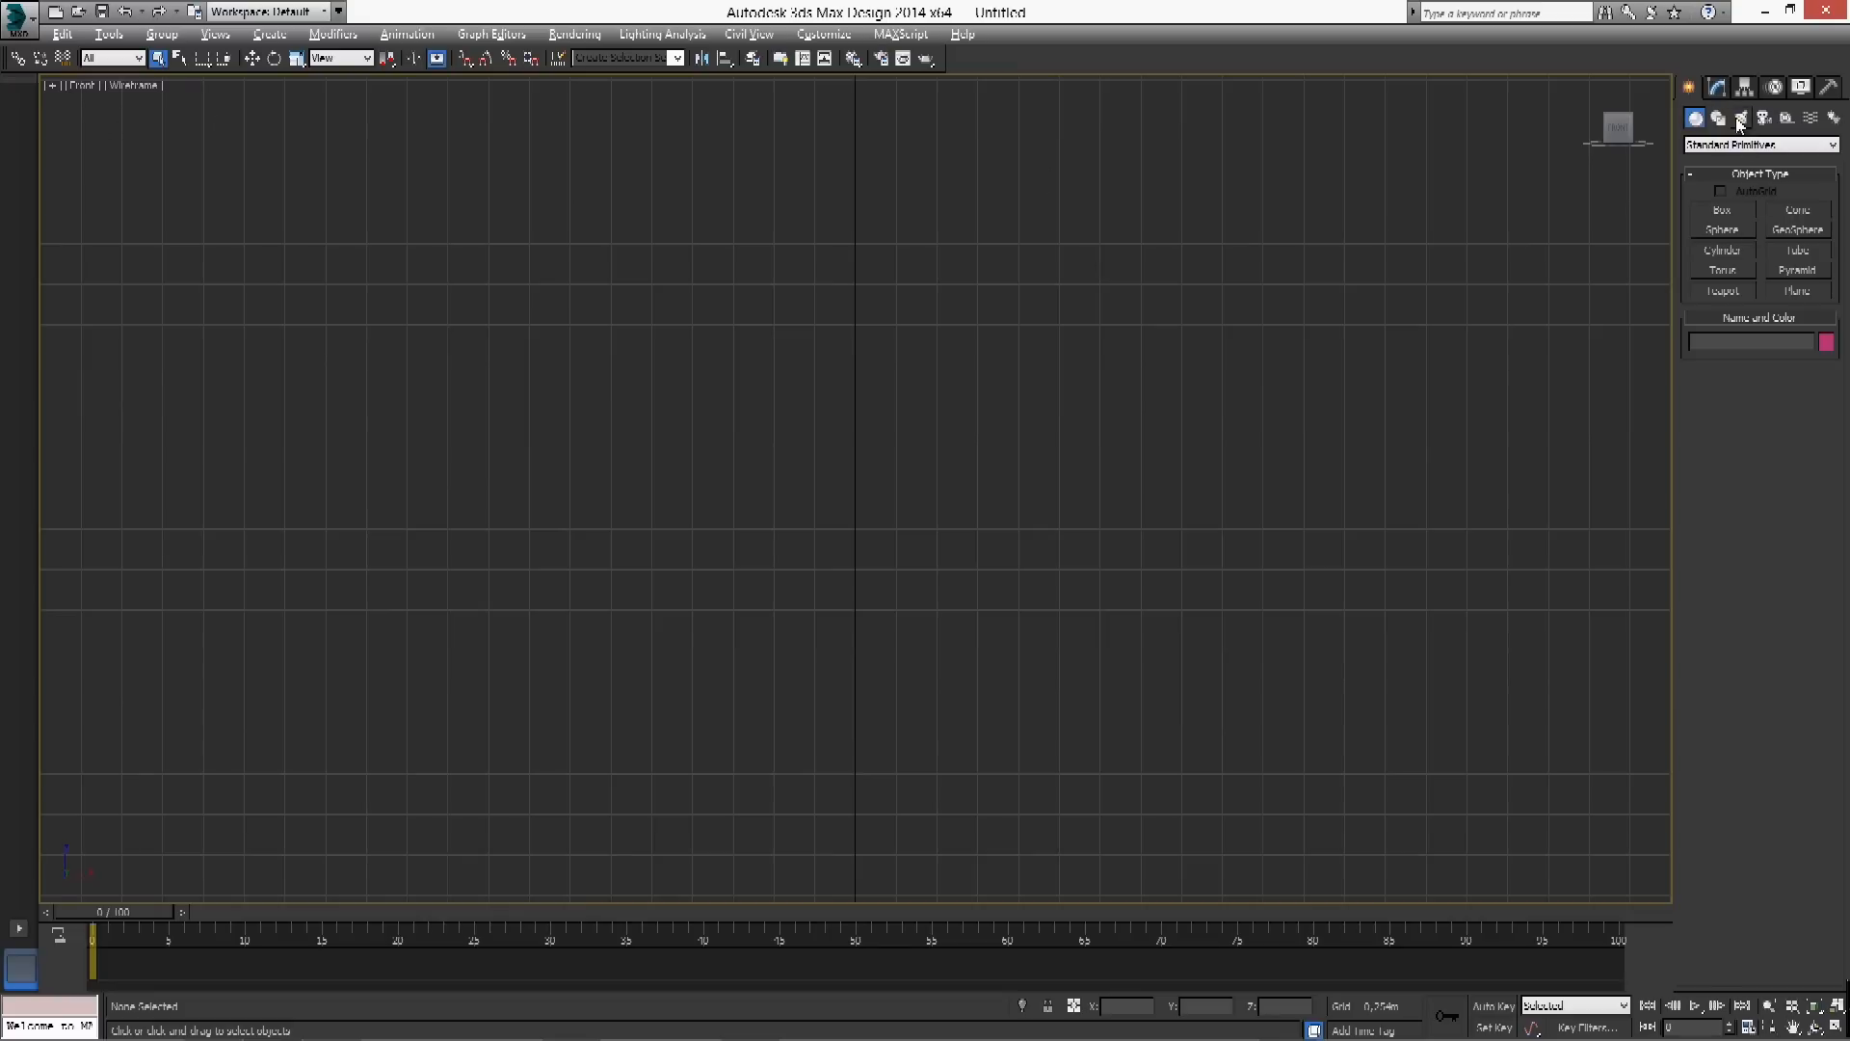
Create a spline Text shape near the centre of the Front view, with its default content
{"action": "left_click", "coordinate": [1707, 88]}
{"action": "left_click", "coordinate": [1688, 88]}
{"action": "left_click", "coordinate": [1718, 118]}
{"action": "left_click", "coordinate": [1750, 147]}
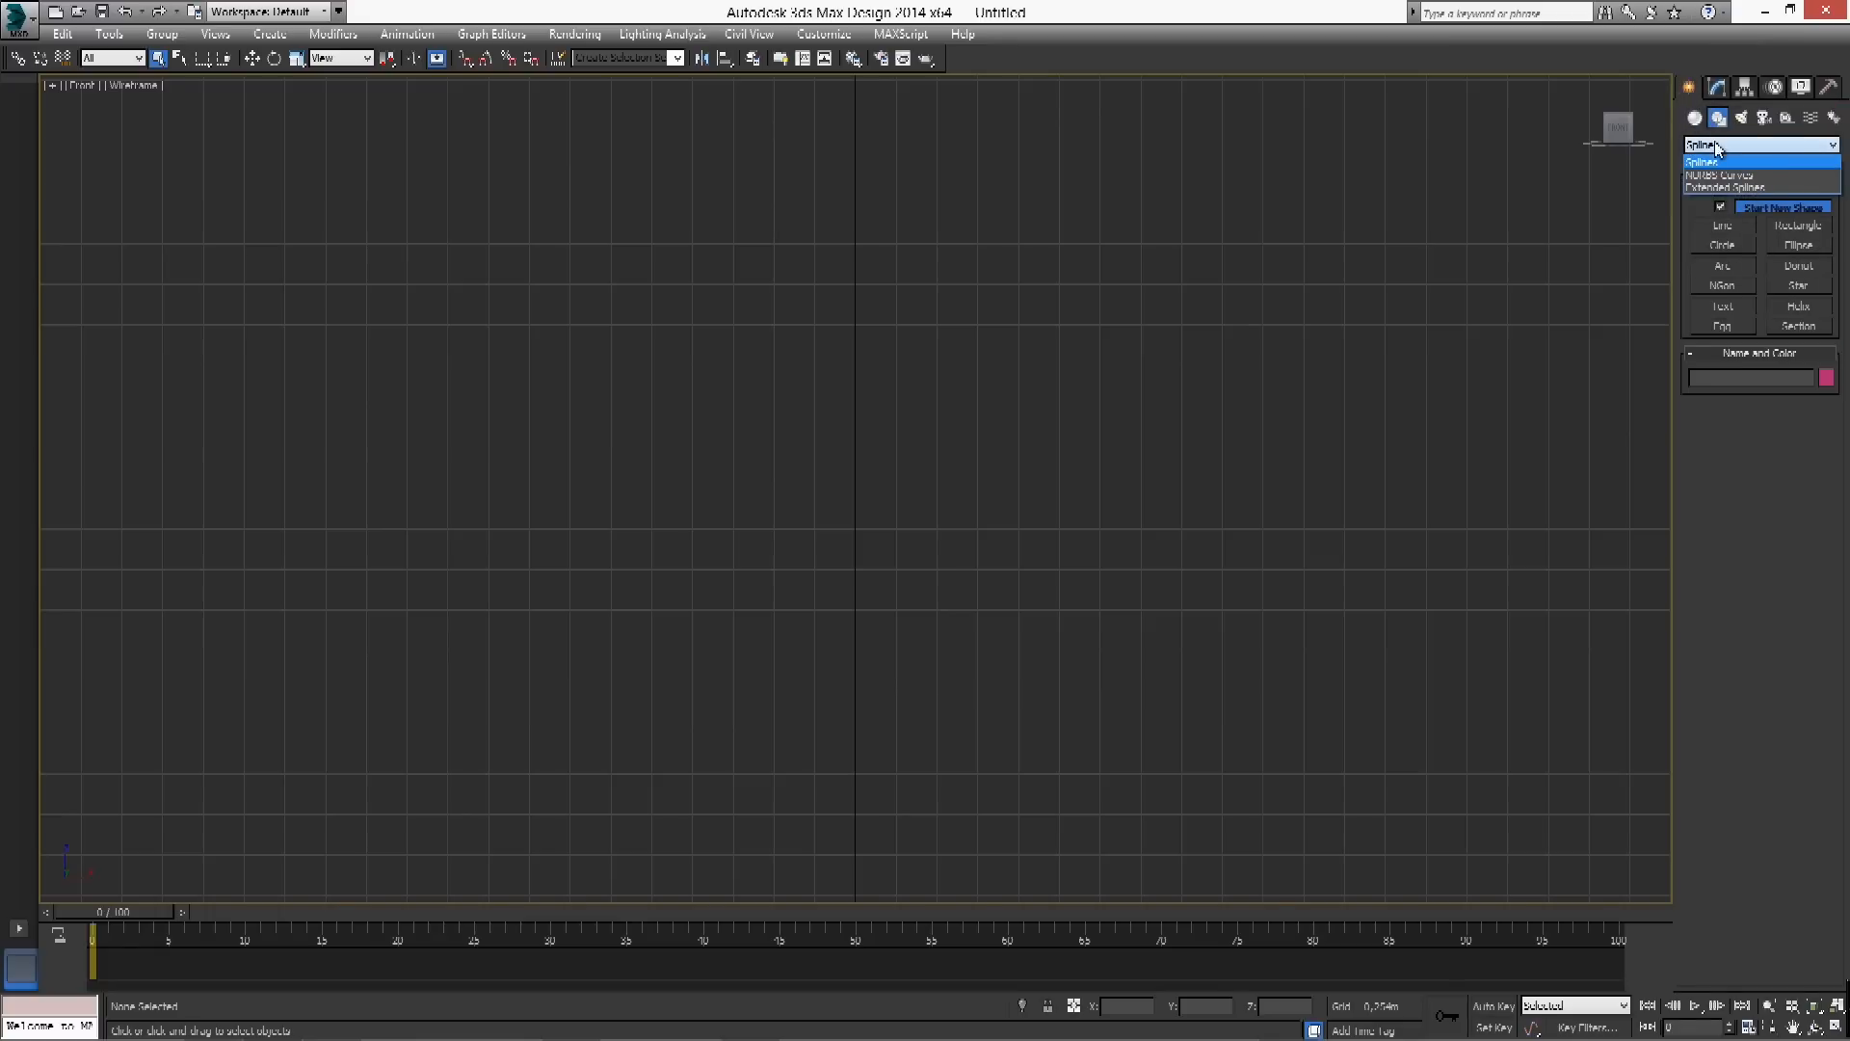
{"action": "left_click", "coordinate": [1724, 187]}
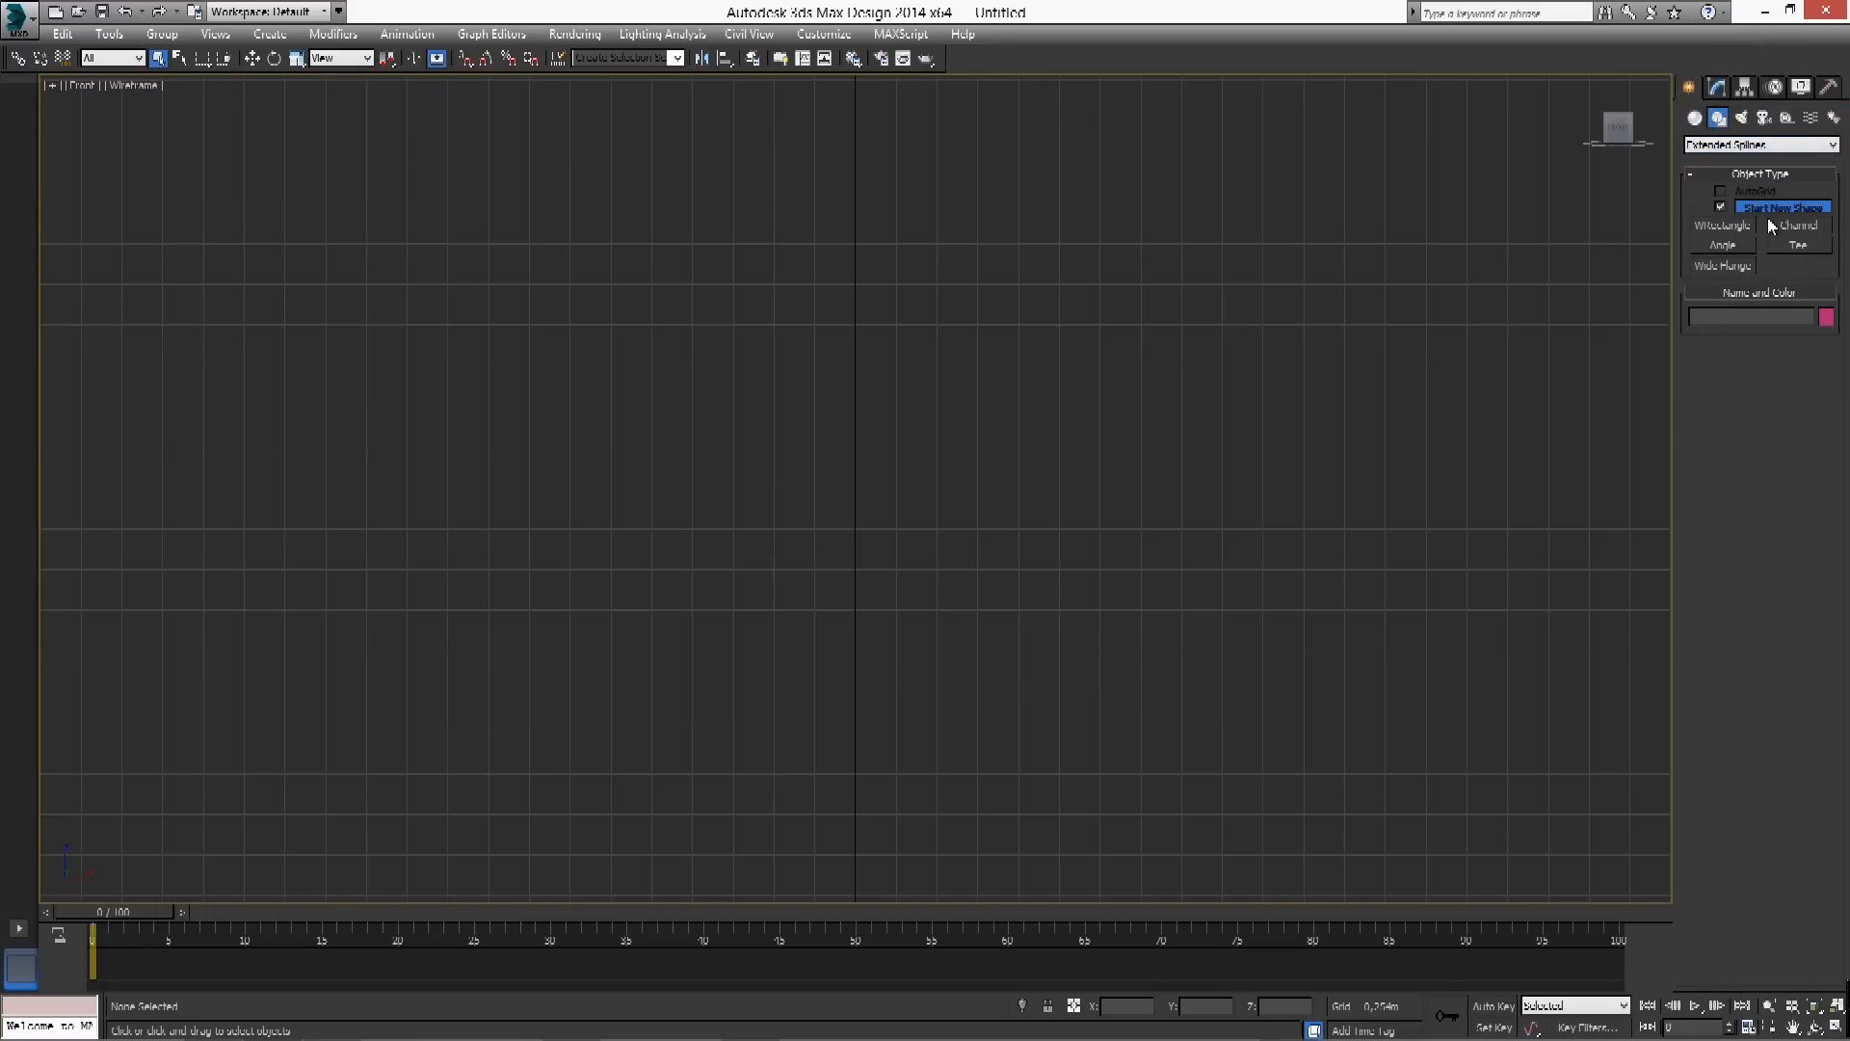
{"action": "left_click", "coordinate": [1746, 145]}
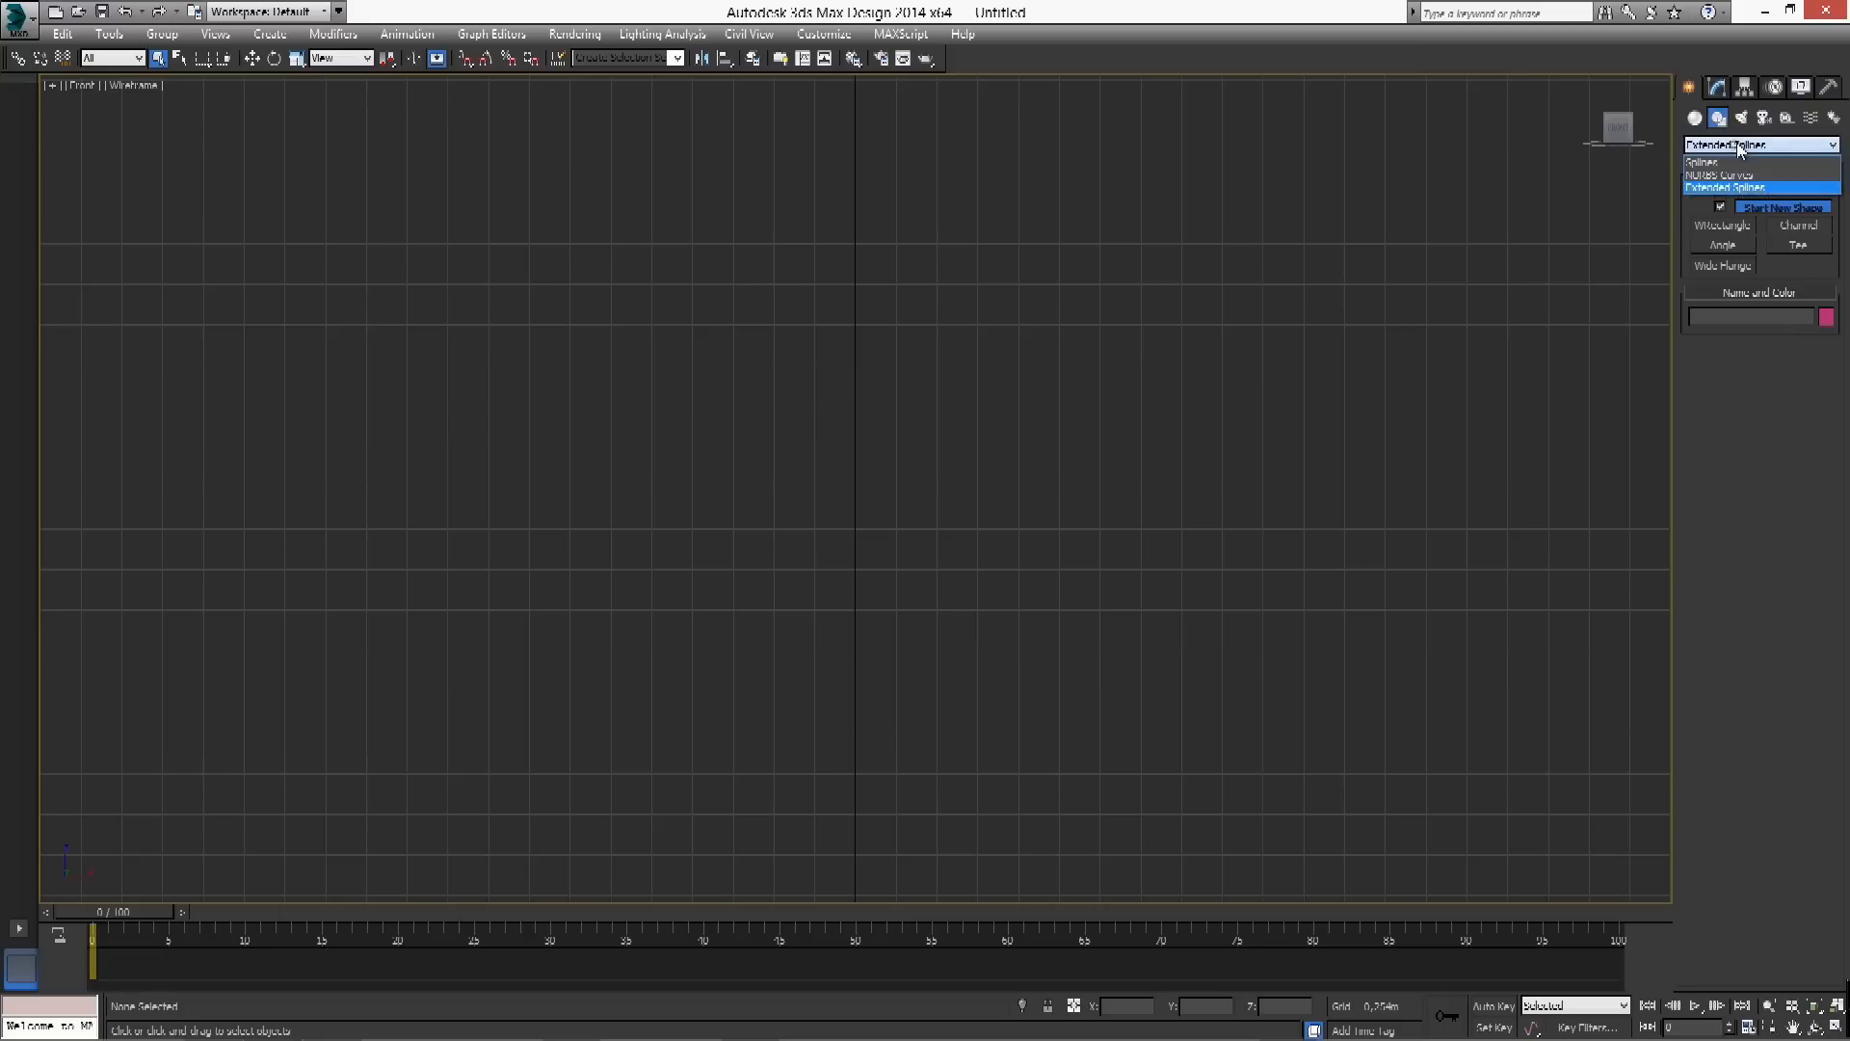
{"action": "left_click", "coordinate": [1732, 164]}
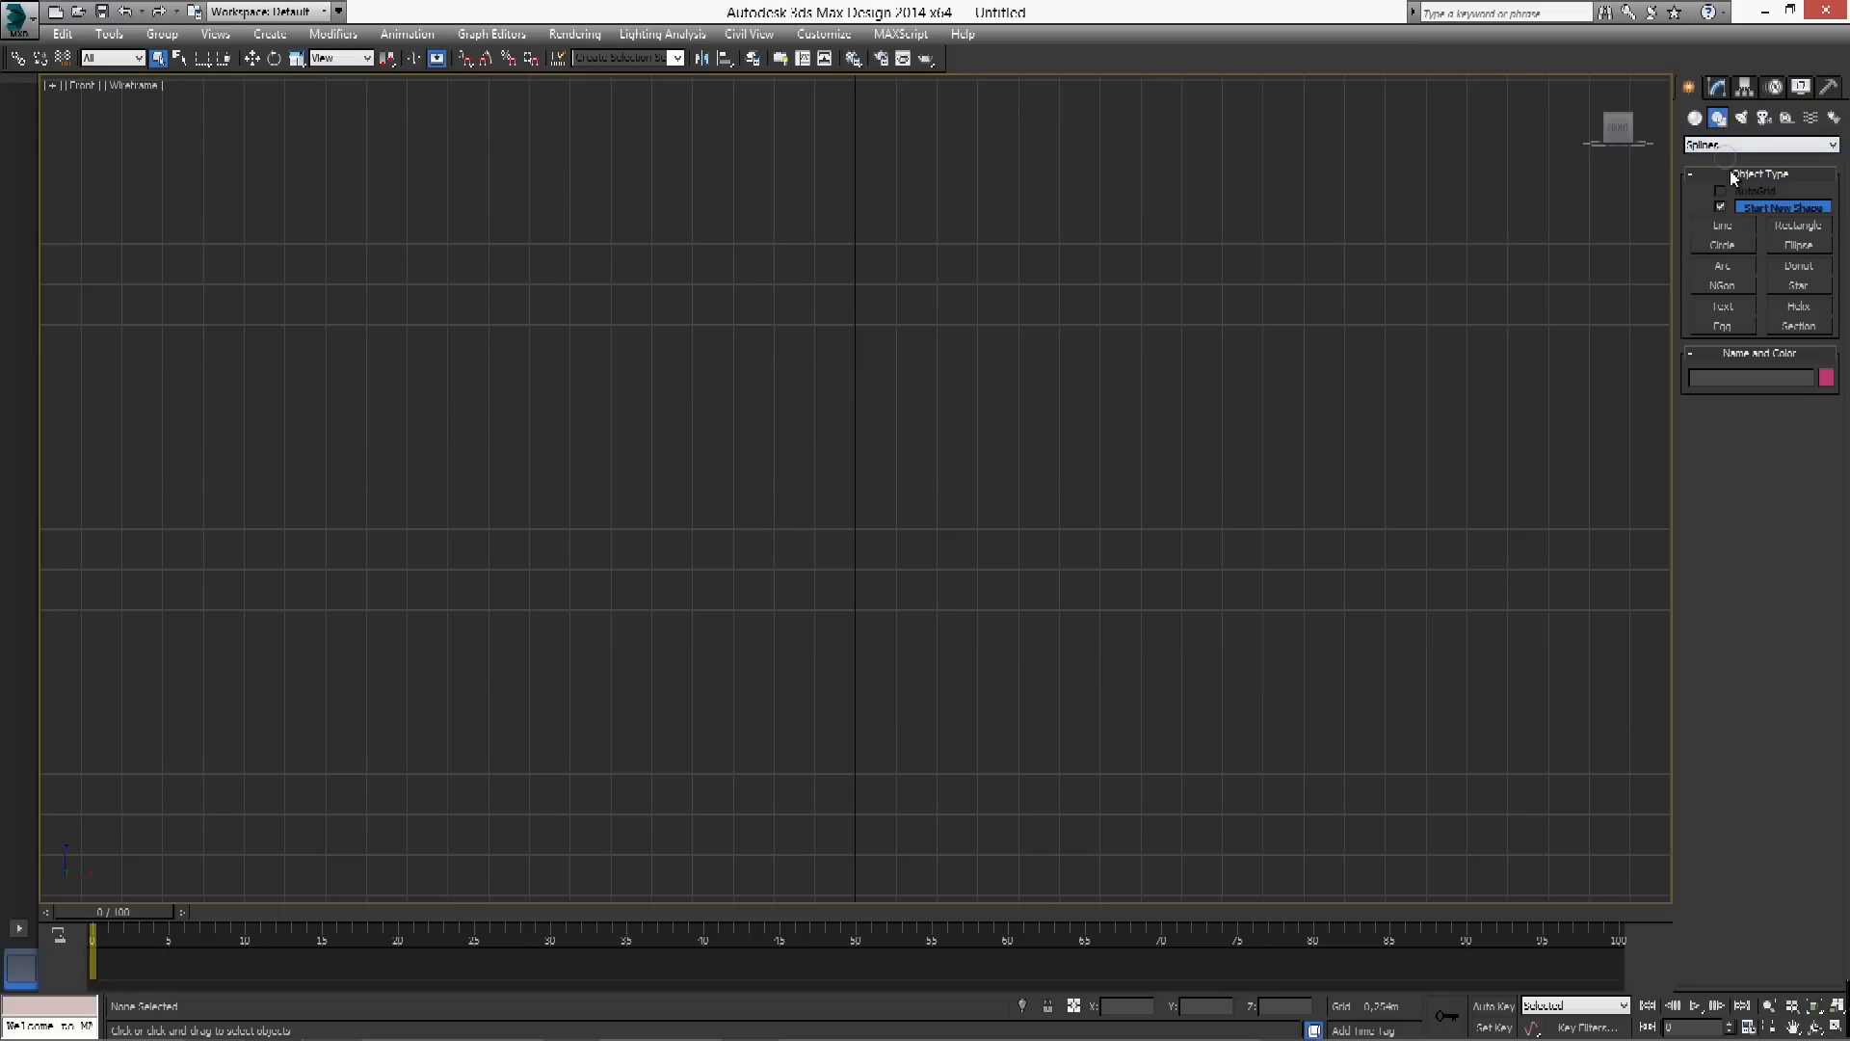
{"action": "left_click", "coordinate": [1723, 307]}
{"action": "left_click", "coordinate": [799, 414]}
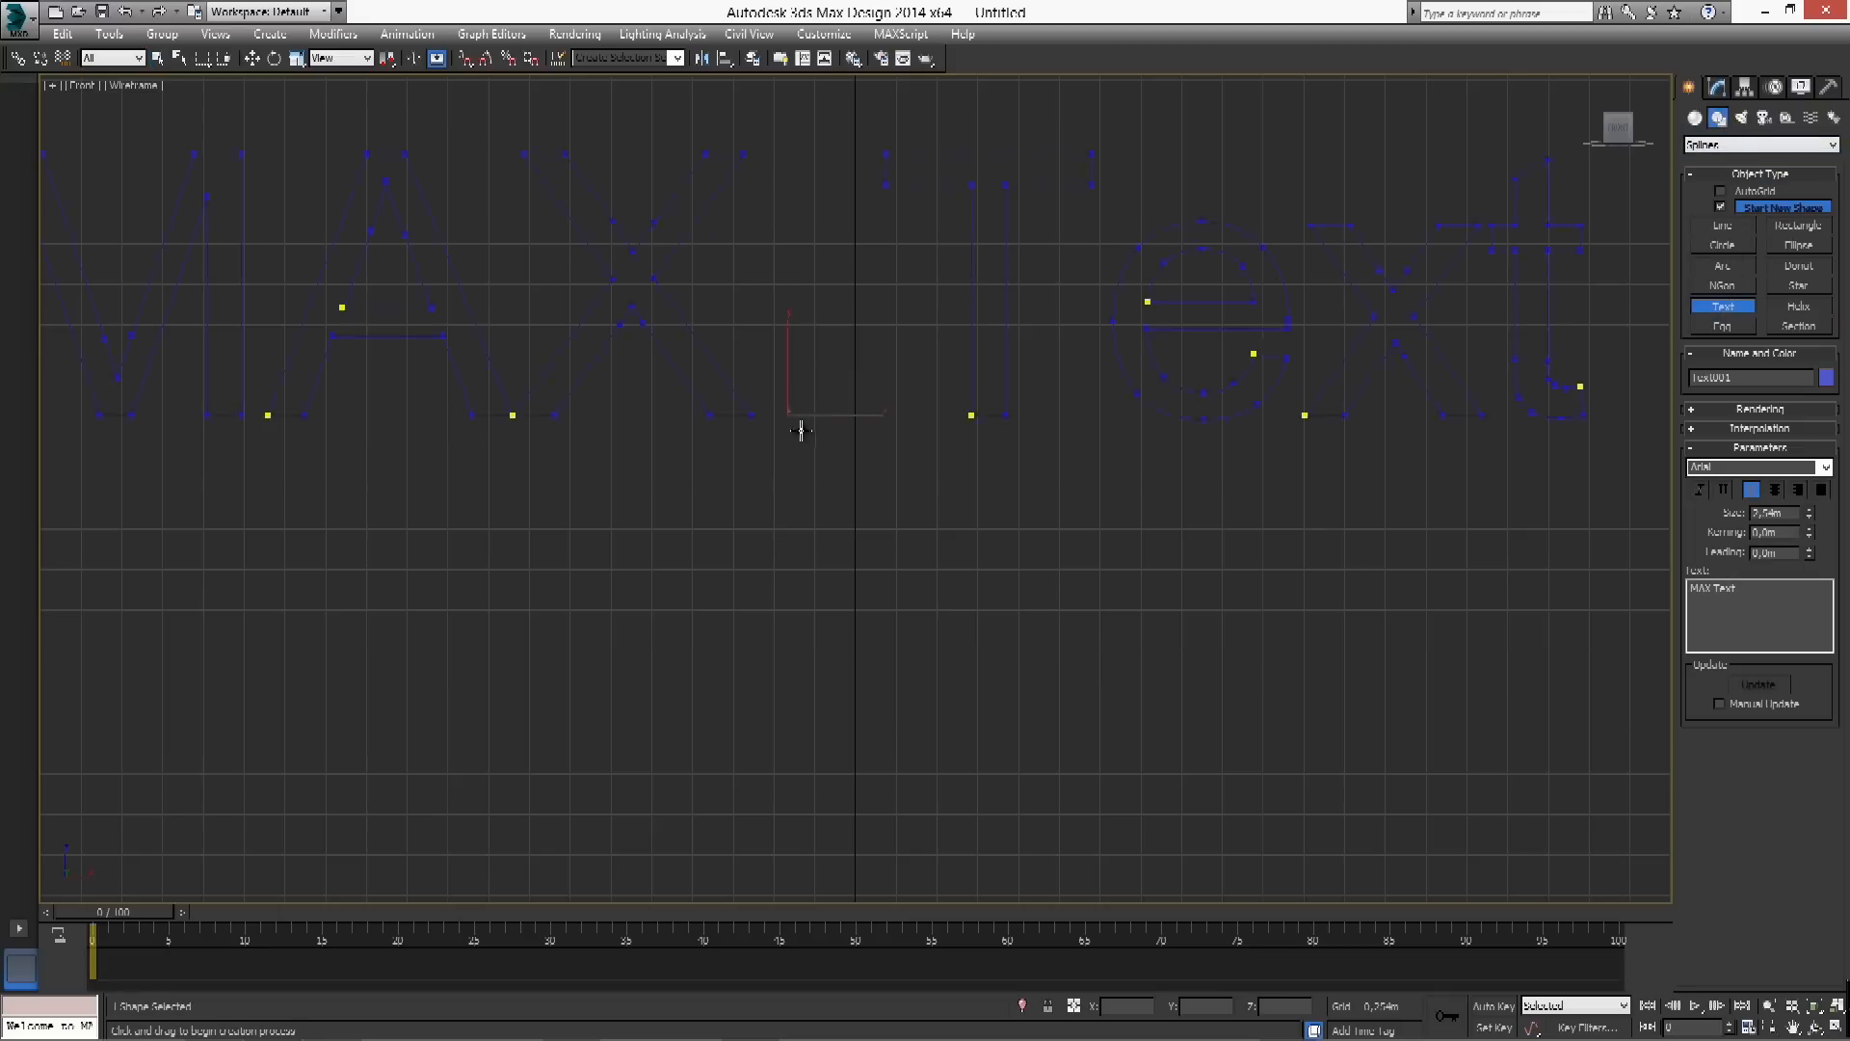
{"action": "left_click_drag", "start_coordinate": [841, 517], "coordinate": [987, 588]}
Change the text's object colour to pale pink and leave creation mode for the Move tool
{"action": "left_click", "coordinate": [1823, 377]}
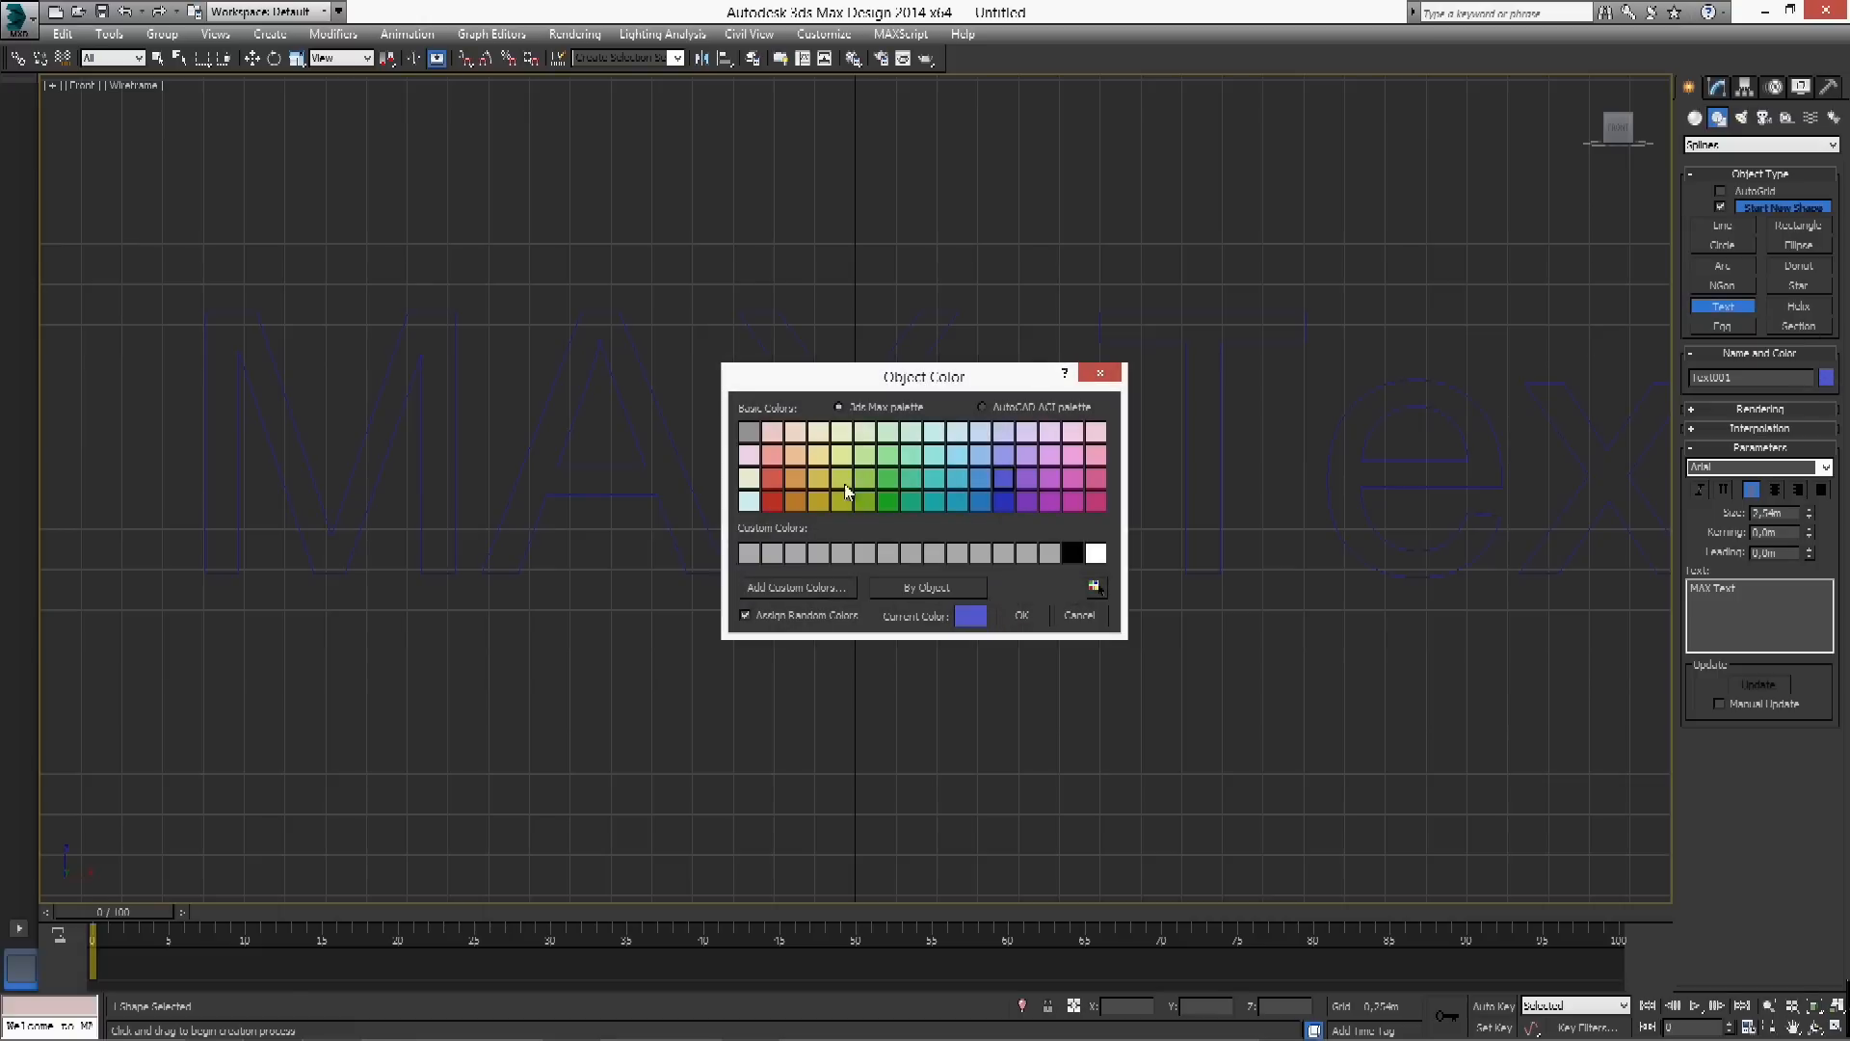
{"action": "left_click", "coordinate": [752, 478]}
{"action": "left_click", "coordinate": [1021, 615]}
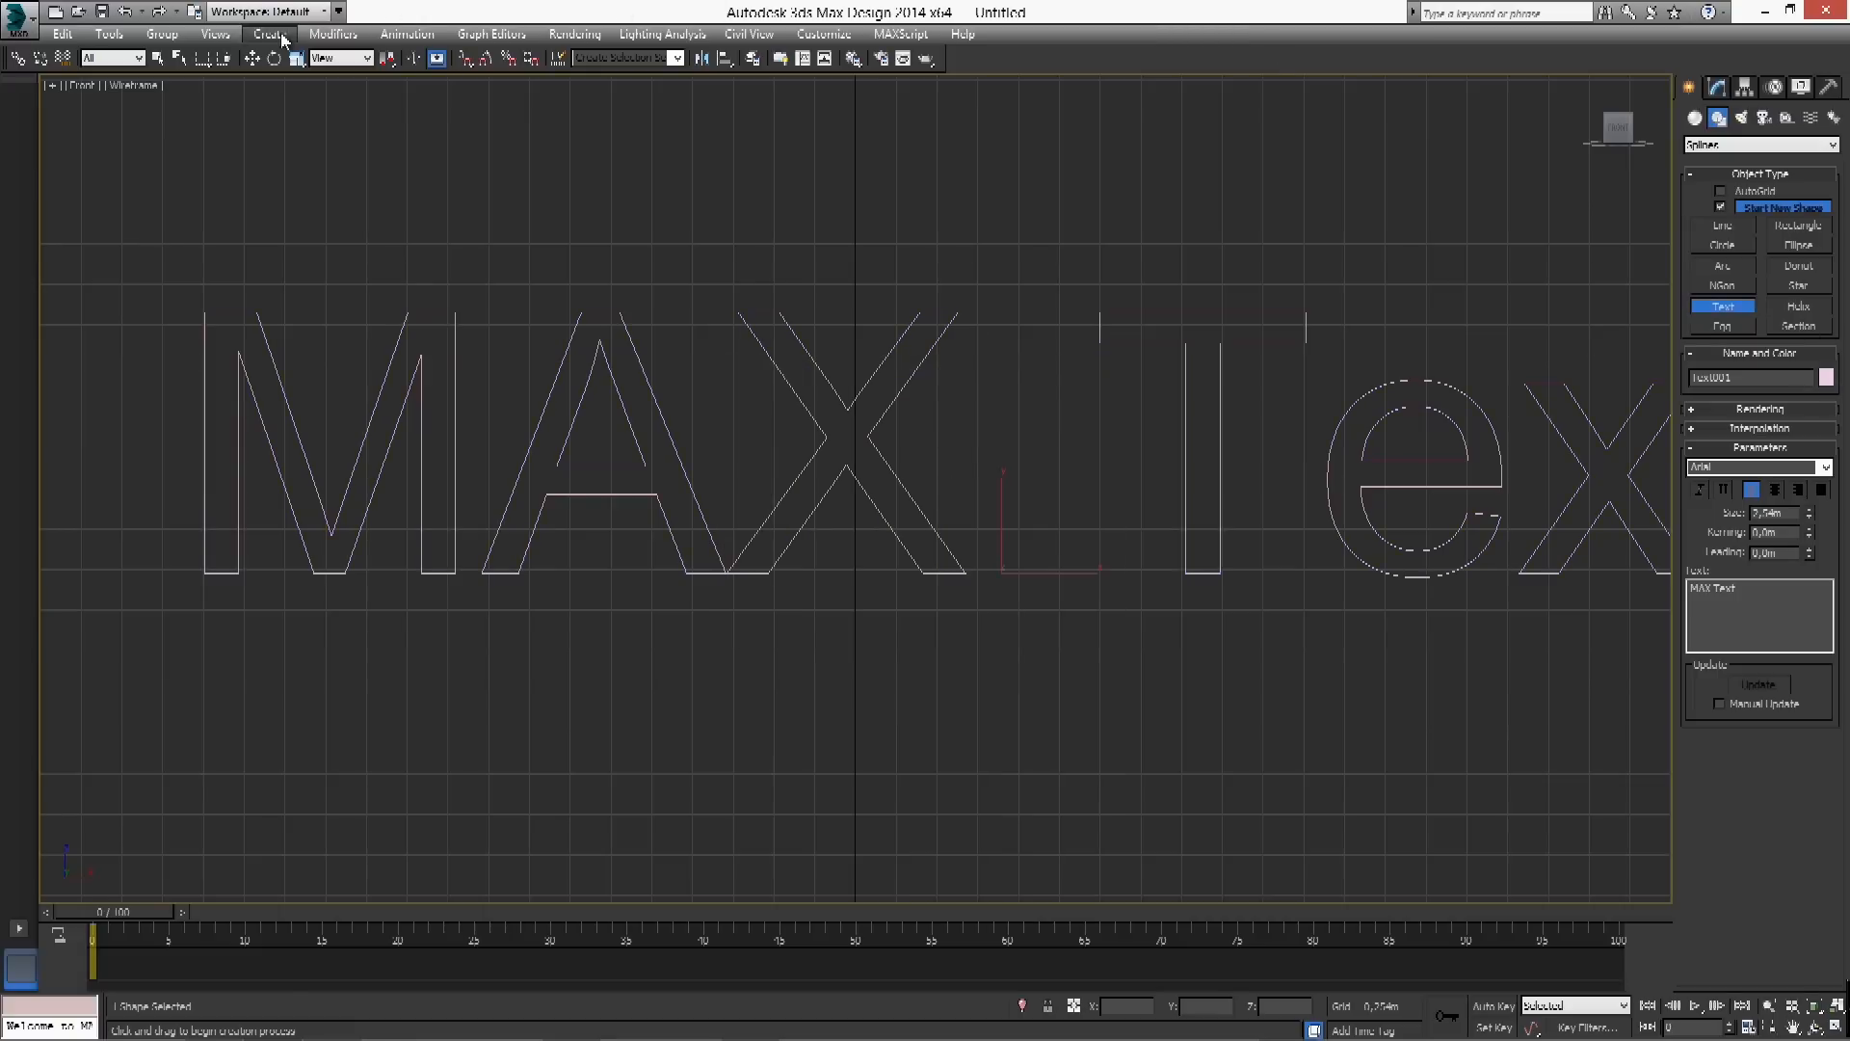
{"action": "left_click", "coordinate": [252, 59]}
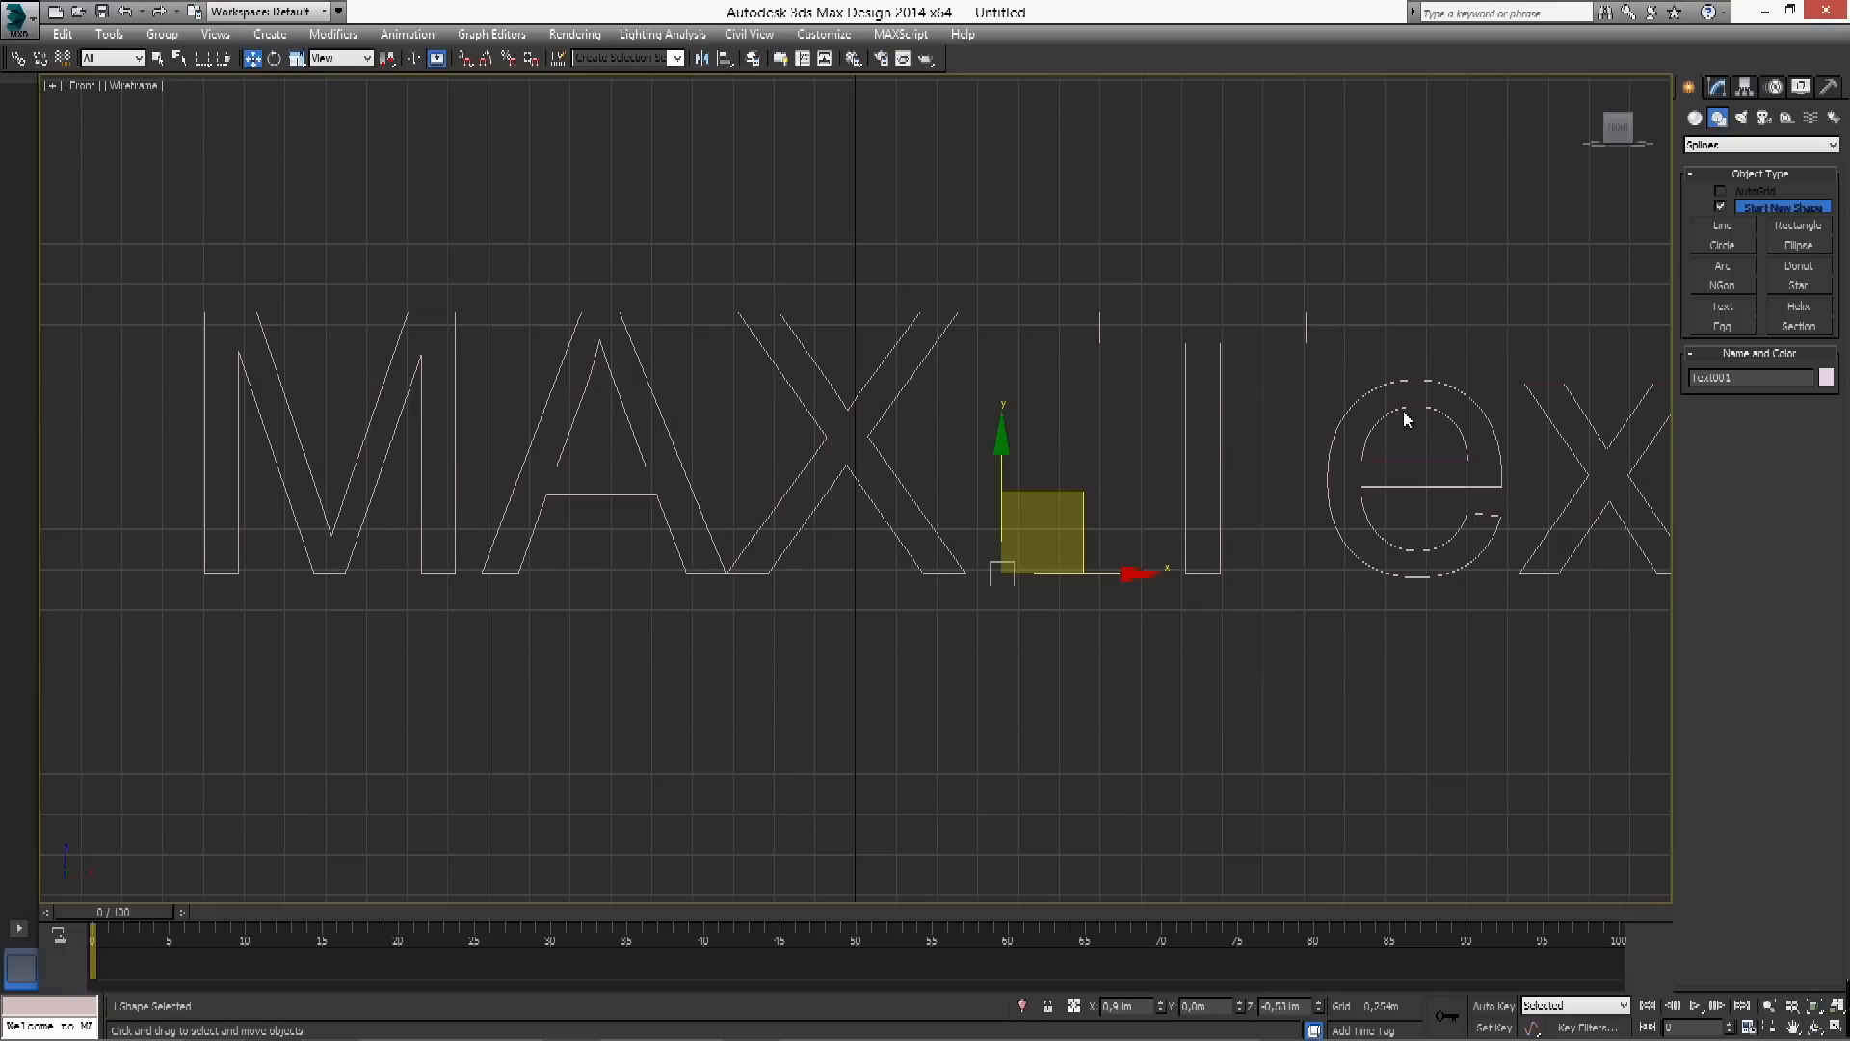
Replace the text shape's content with "AE"
{"action": "left_click", "coordinate": [1719, 88]}
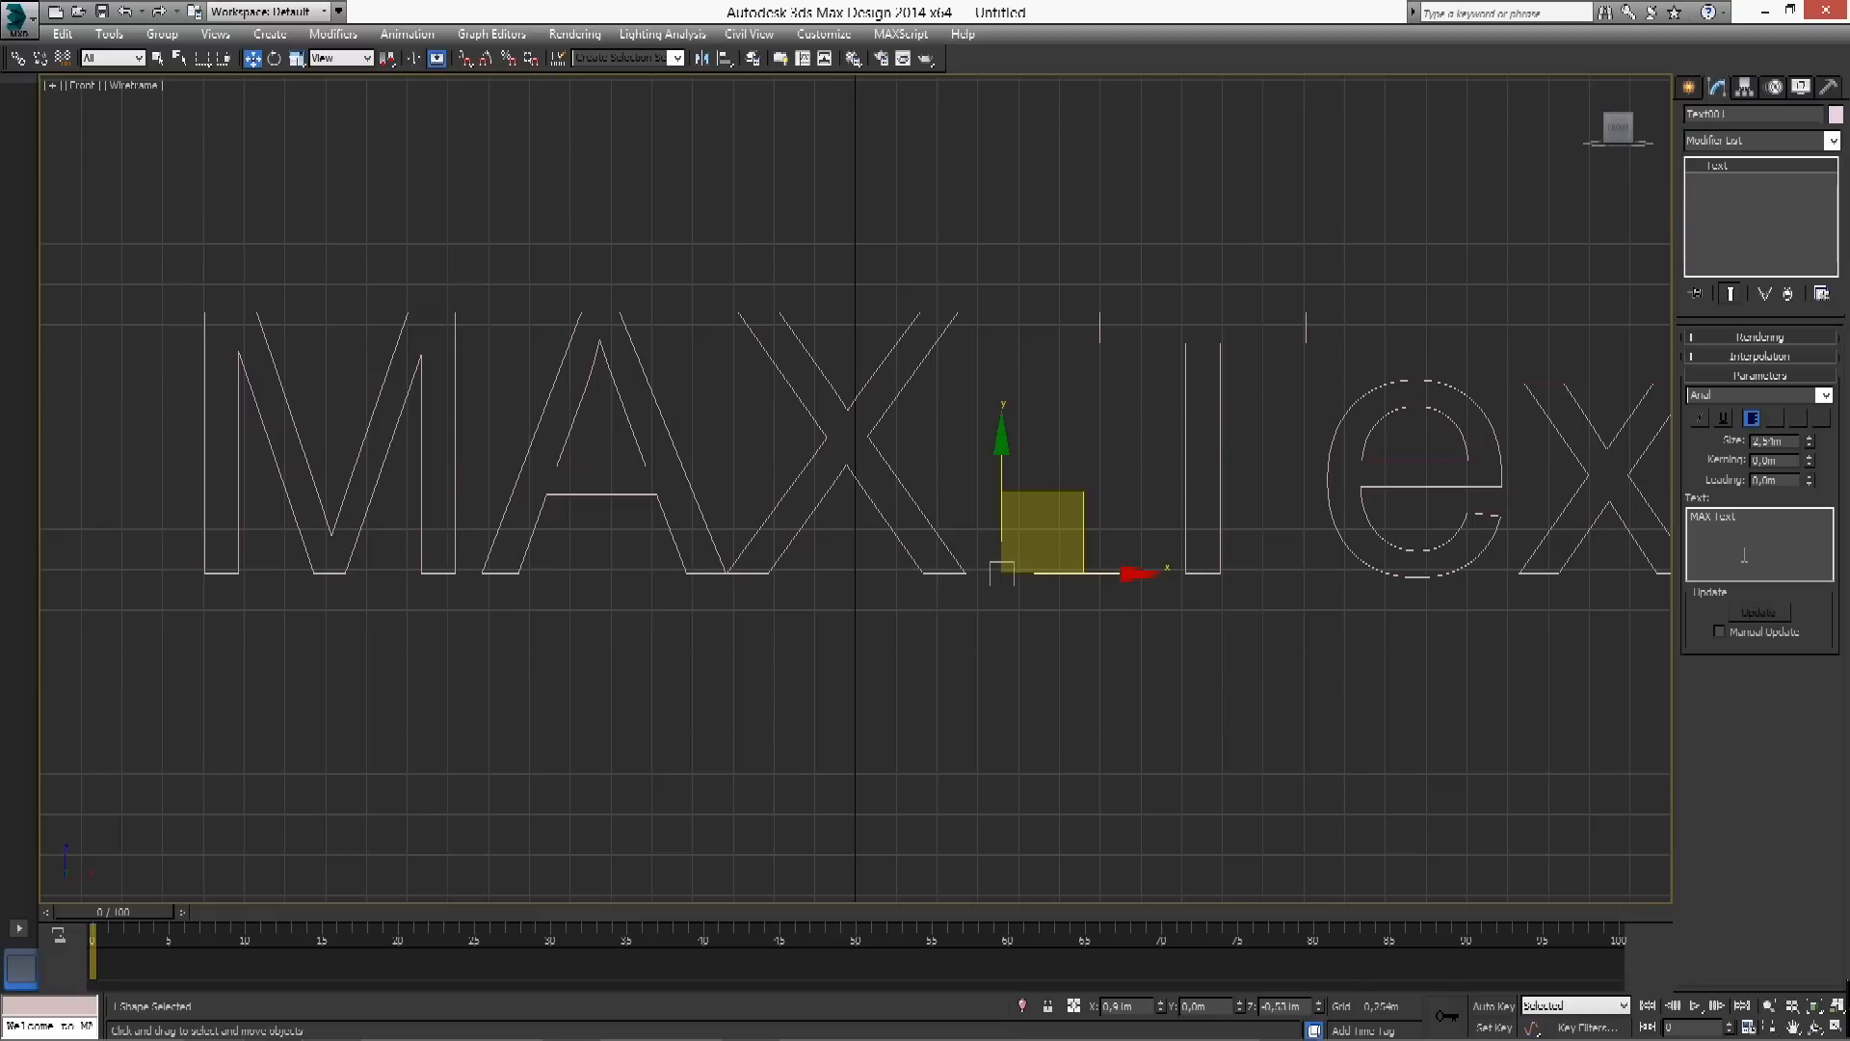
{"action": "left_click_drag", "start_coordinate": [1756, 523], "coordinate": [1591, 516]}
{"action": "type", "text": "SE"}
{"action": "key", "text": "BackSpace"}
{"action": "key", "text": "BackSpace"}
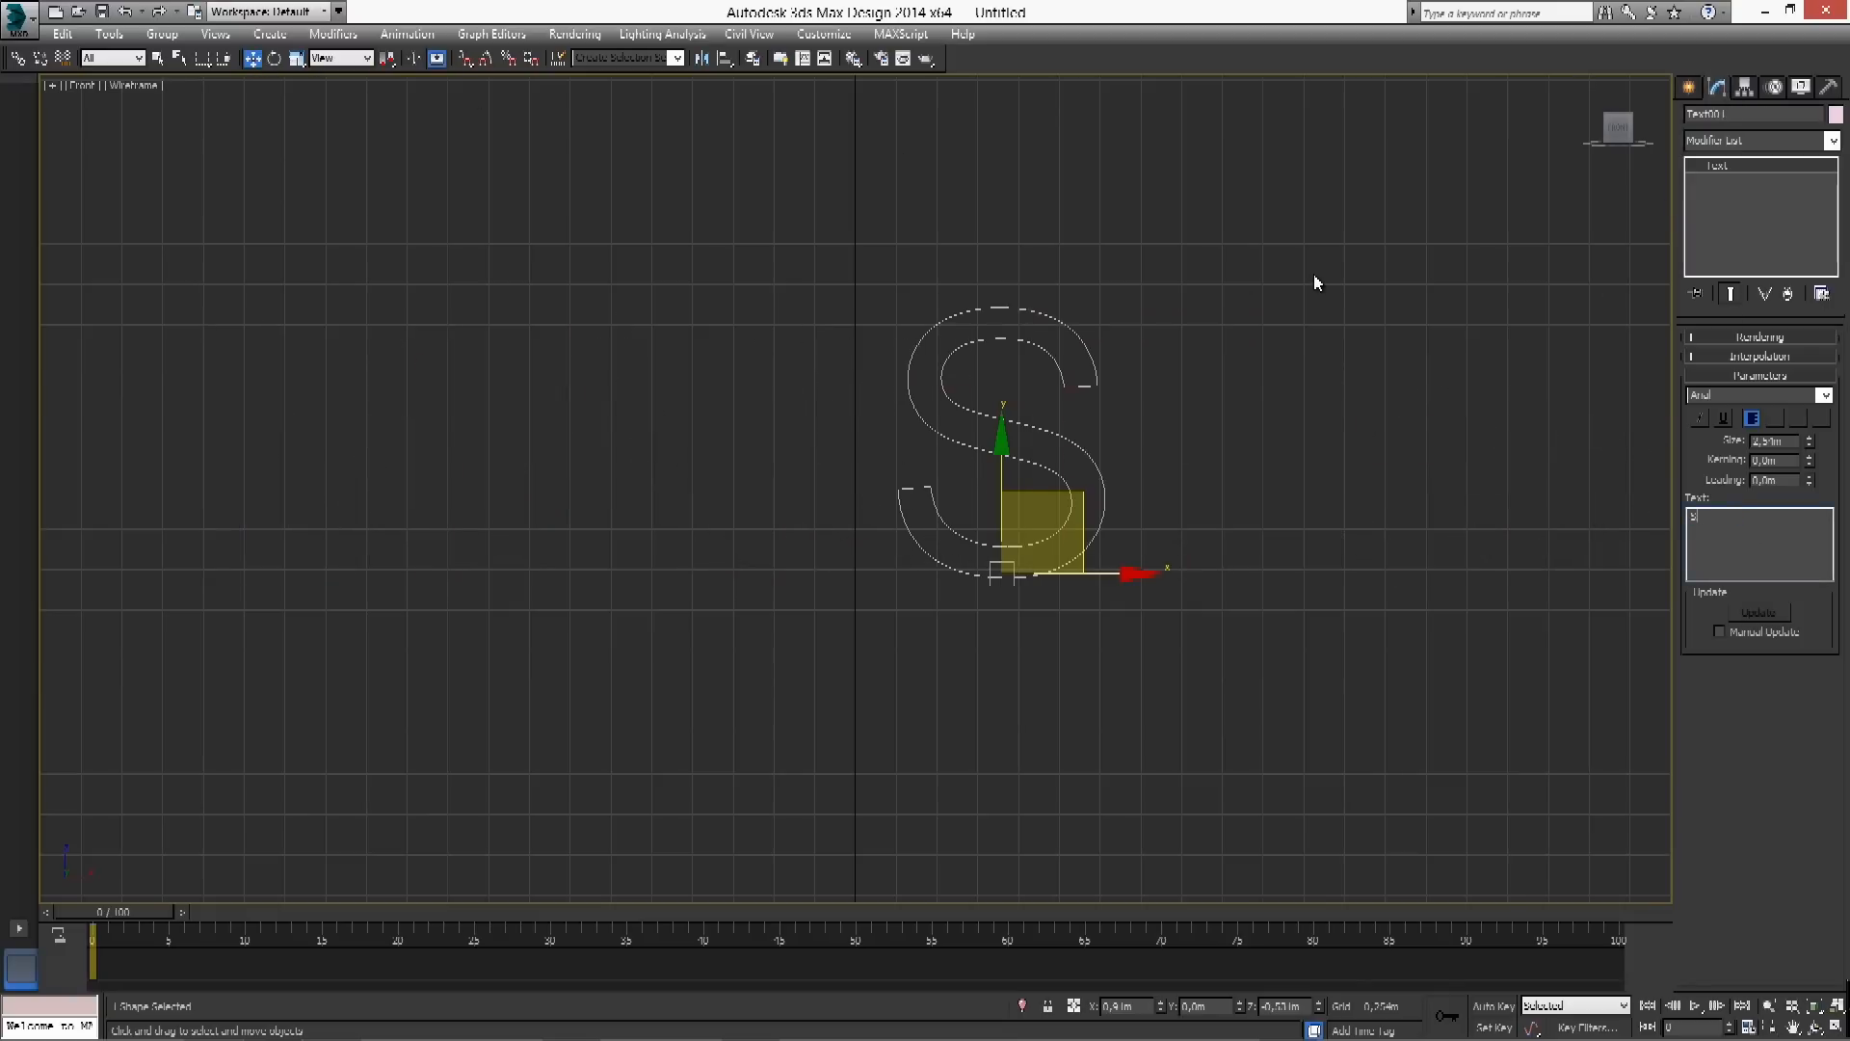
{"action": "type", "text": "AE"}
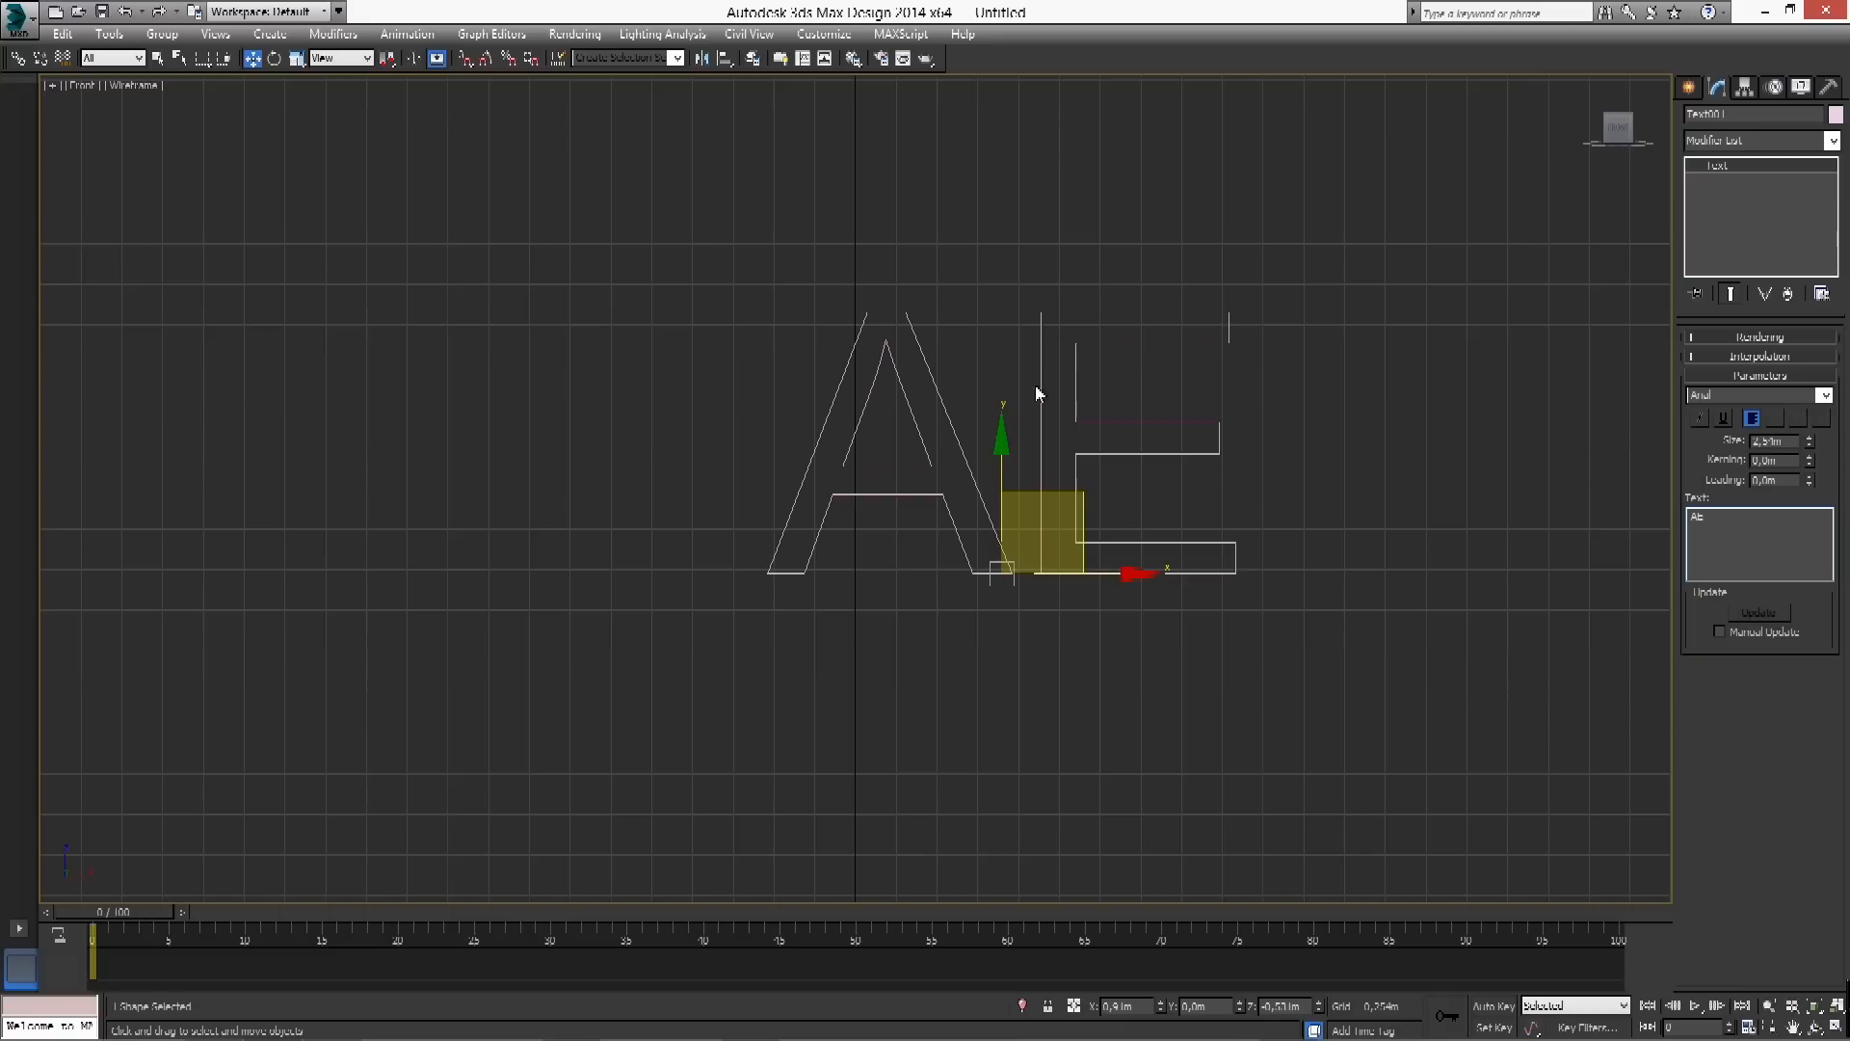
Browse through the fonts for the AE text and set it to Browallia New Bold Italic
{"action": "left_click", "coordinate": [1757, 395]}
{"action": "scroll", "coordinate": [1760, 395], "scroll_direction": "down", "scroll_amount": 2}
{"action": "scroll", "coordinate": [1760, 395], "scroll_direction": "up", "scroll_amount": 1}
{"action": "scroll", "coordinate": [1759, 395], "scroll_direction": "down", "scroll_amount": 2}
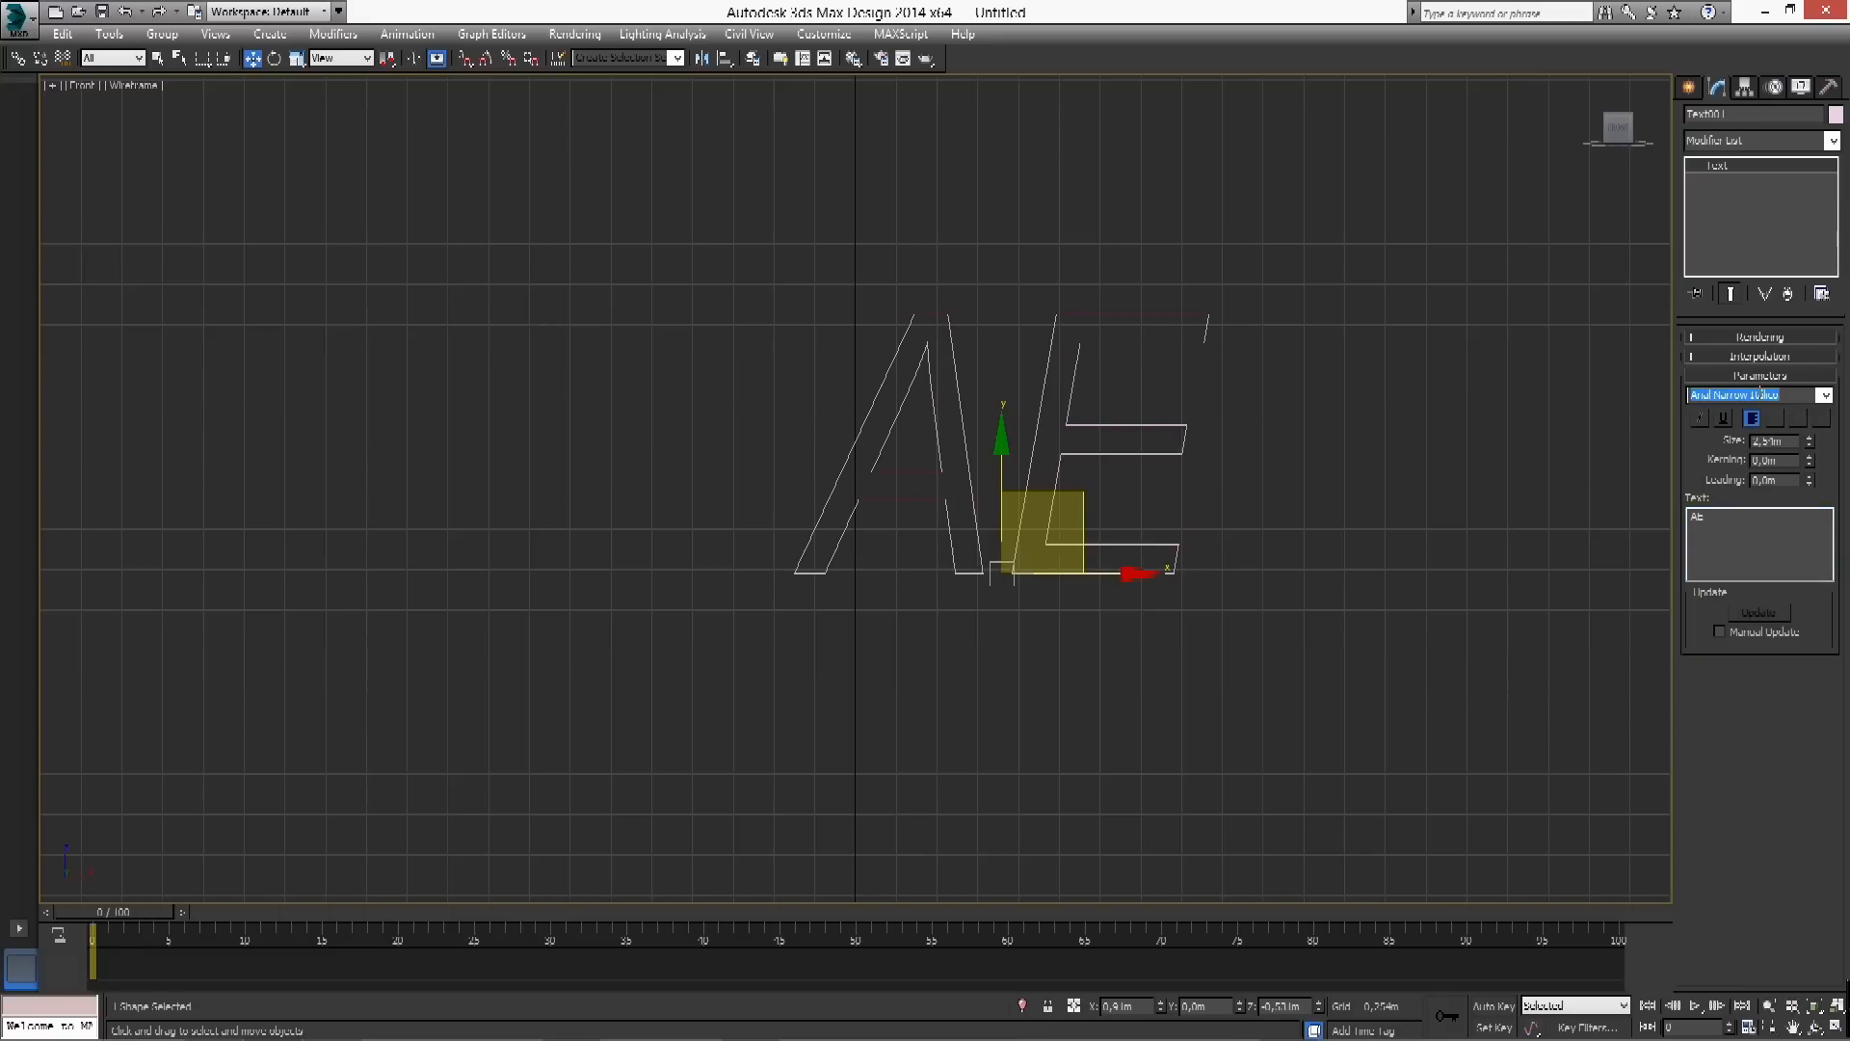
{"action": "scroll", "coordinate": [1760, 395], "scroll_direction": "down", "scroll_amount": 4}
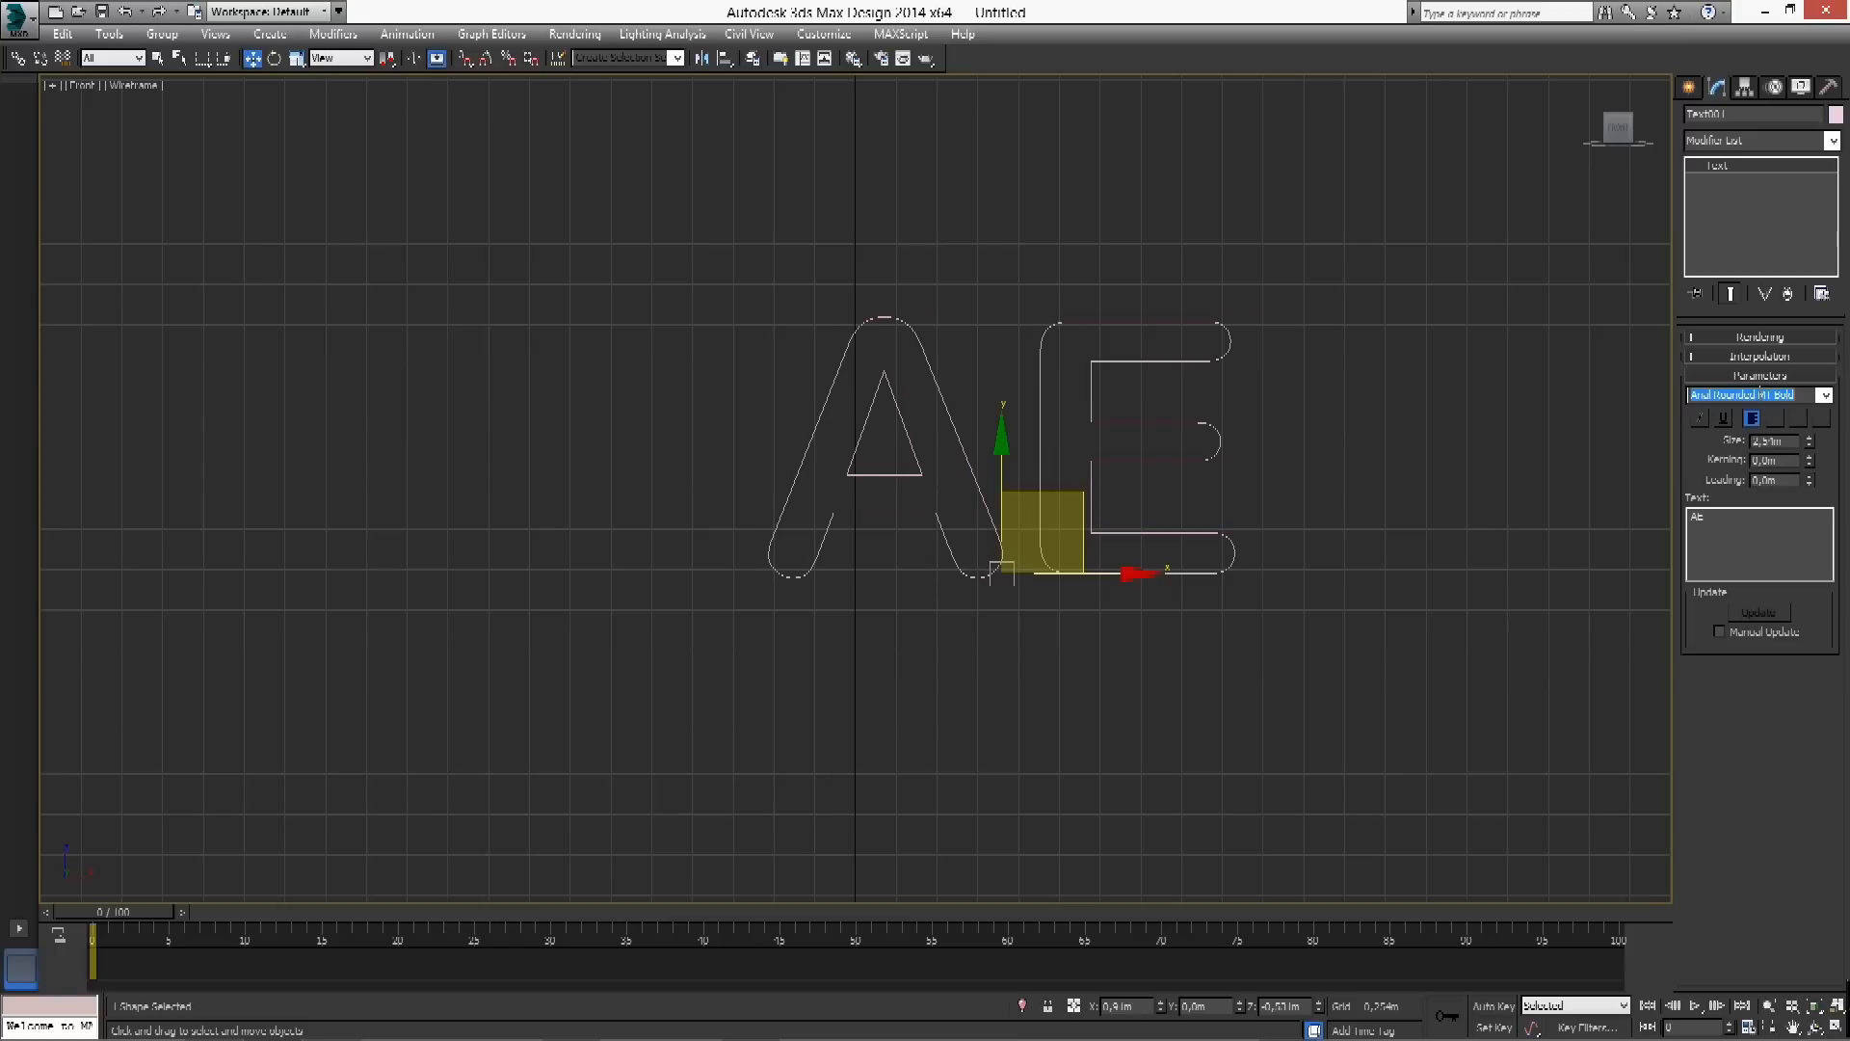
{"action": "scroll", "coordinate": [1760, 395], "scroll_direction": "up", "scroll_amount": 1}
{"action": "scroll", "coordinate": [1759, 395], "scroll_direction": "down", "scroll_amount": 4}
{"action": "scroll", "coordinate": [1760, 395], "scroll_direction": "down", "scroll_amount": 1}
{"action": "scroll", "coordinate": [1760, 395], "scroll_direction": "down", "scroll_amount": 4}
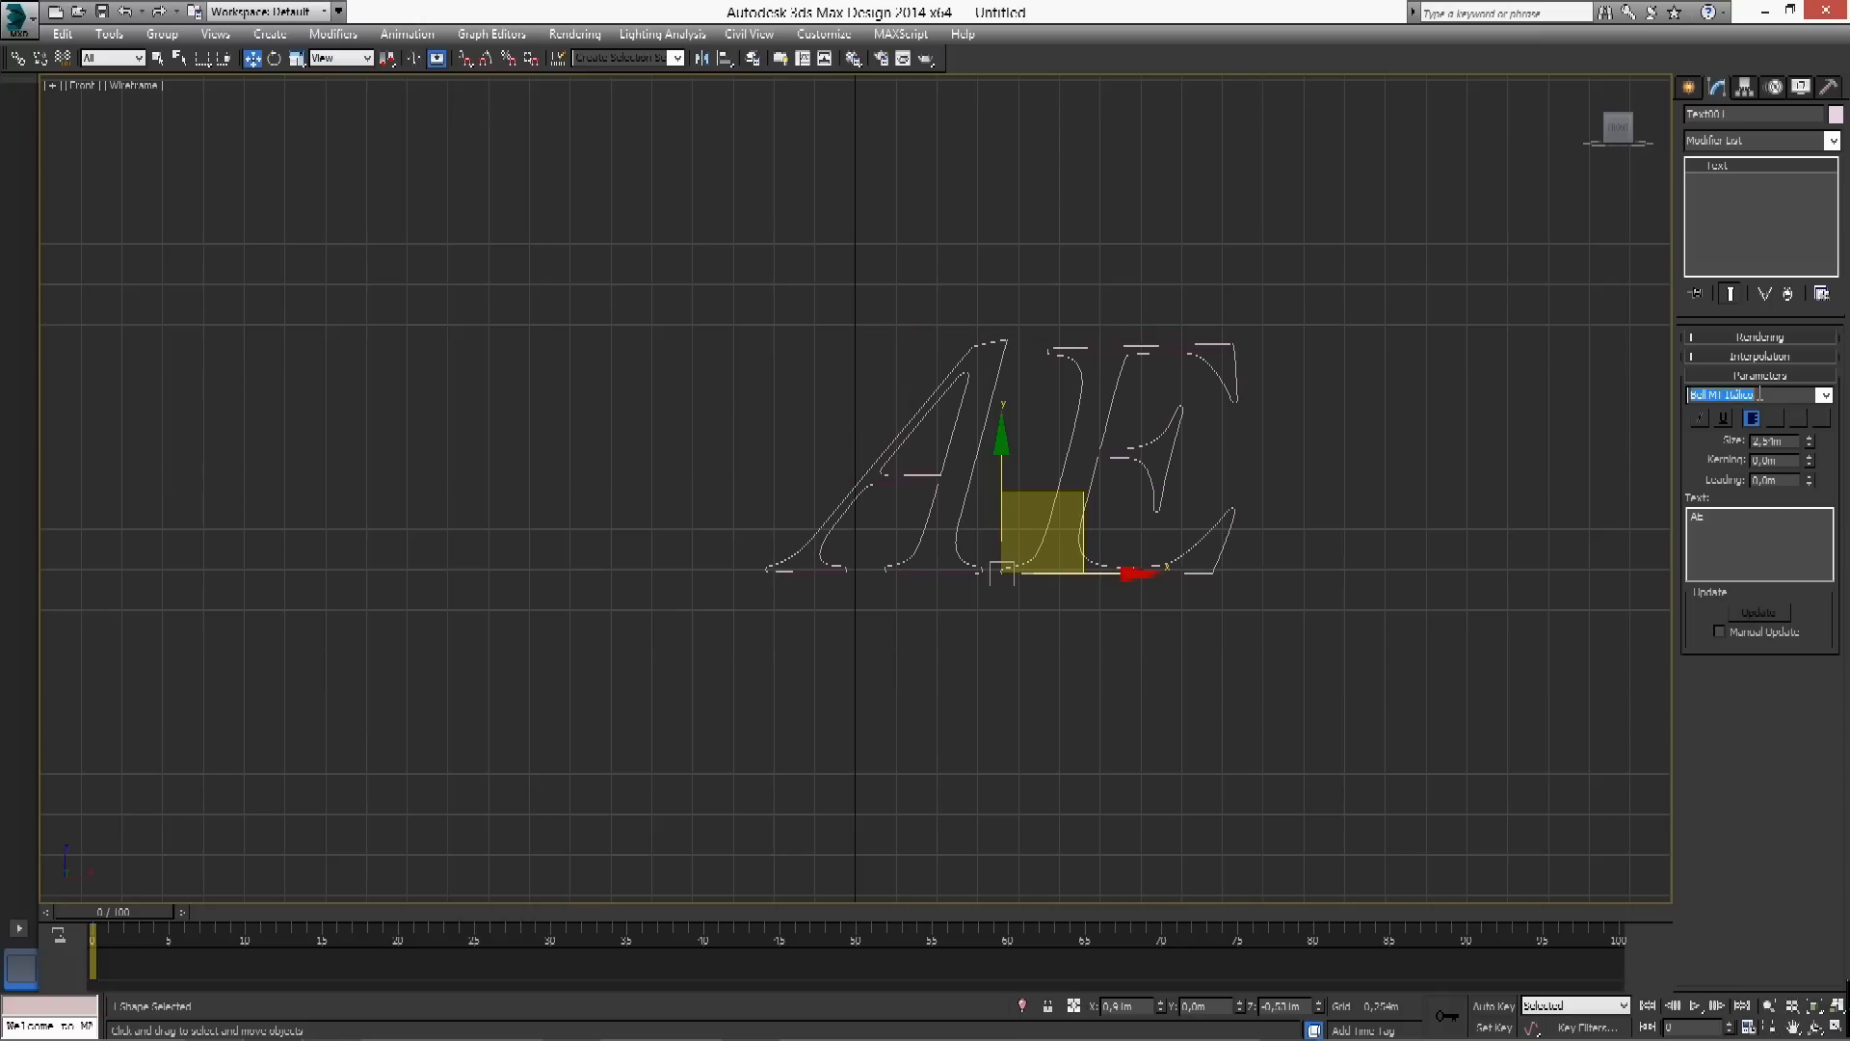
{"action": "scroll", "coordinate": [1759, 395], "scroll_direction": "down", "scroll_amount": 5}
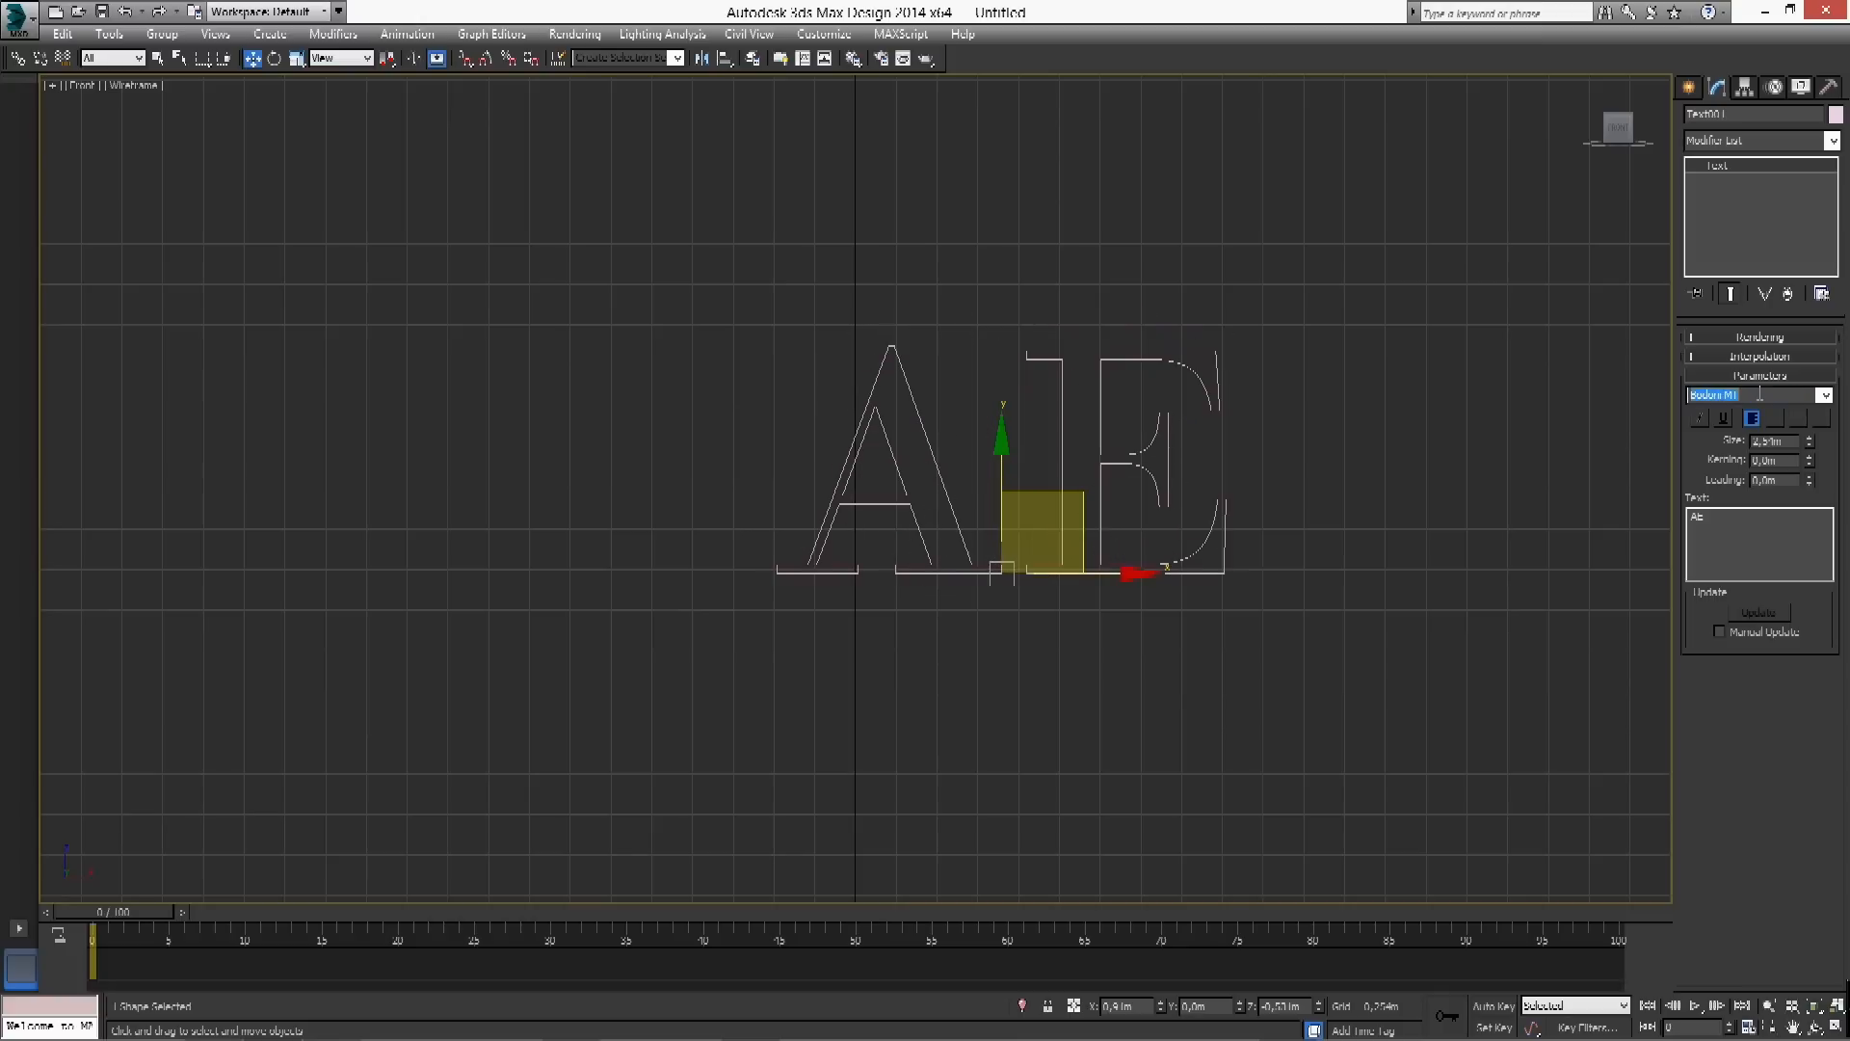
{"action": "scroll", "coordinate": [1760, 395], "scroll_direction": "down", "scroll_amount": 8}
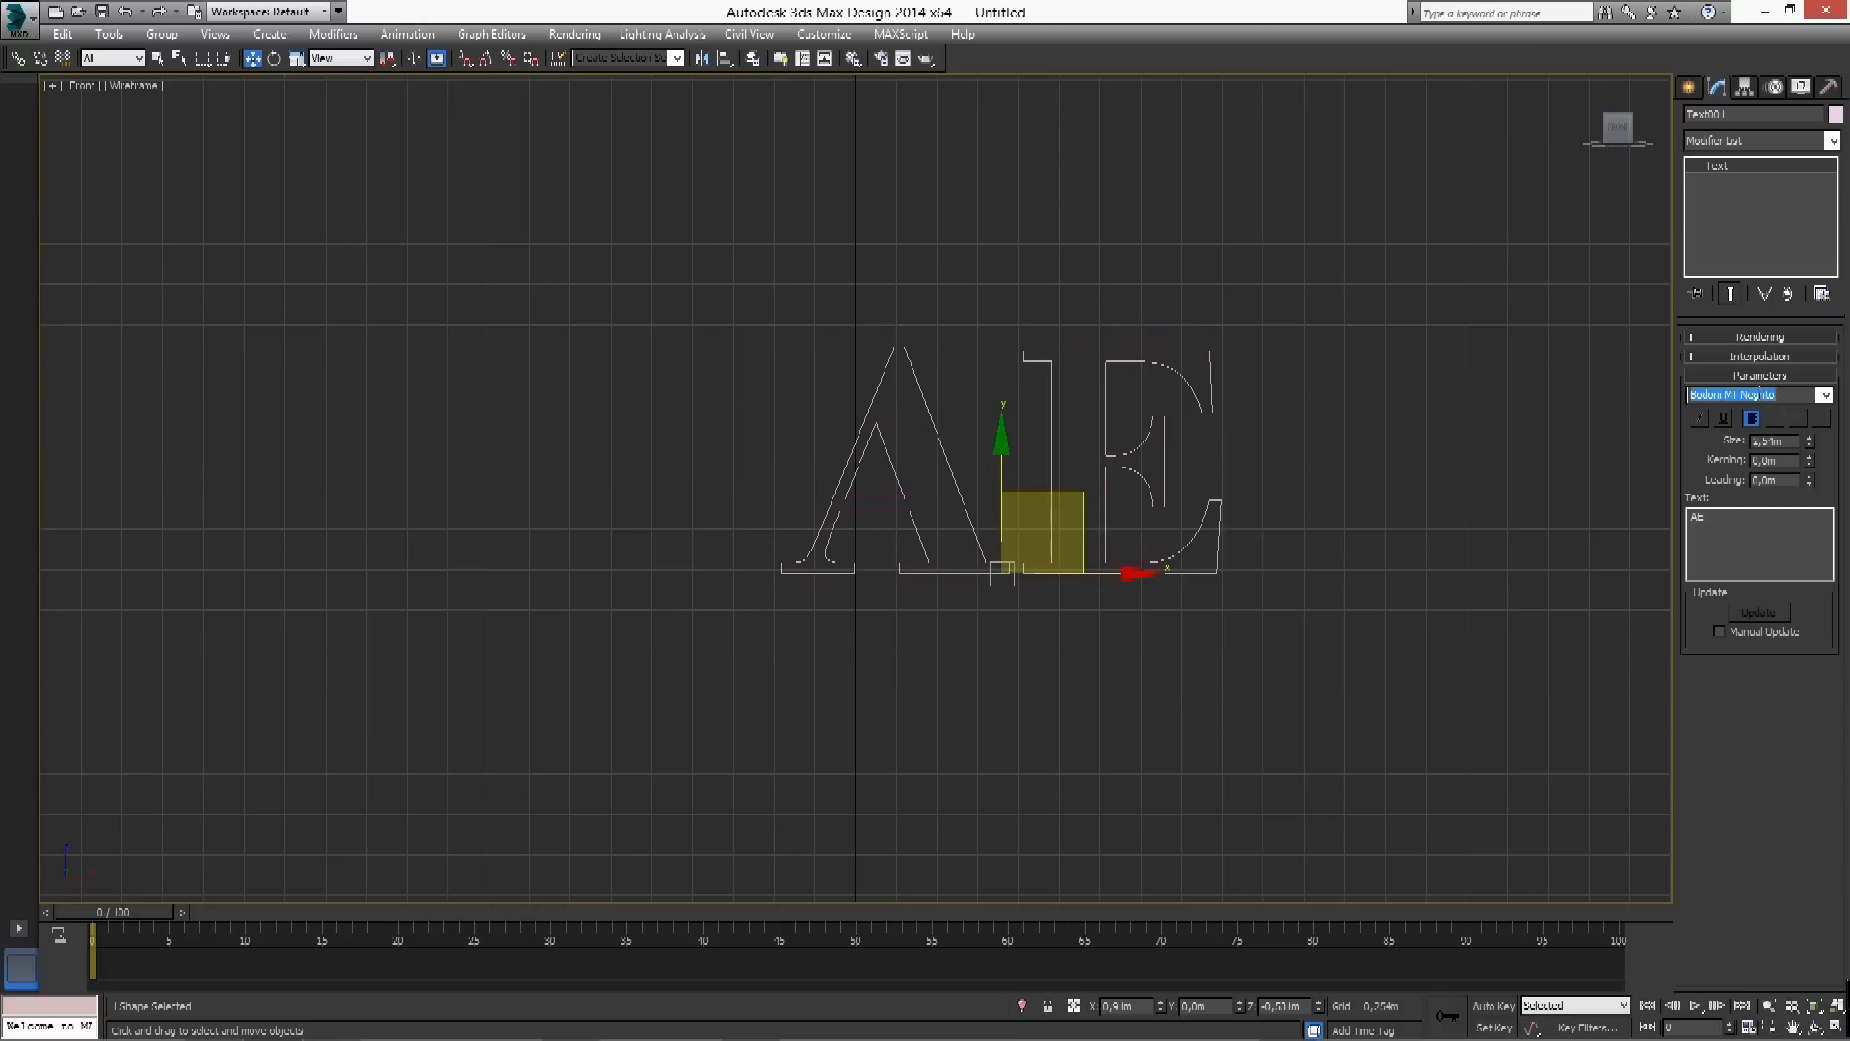
{"action": "scroll", "coordinate": [1759, 395], "scroll_direction": "down", "scroll_amount": 7}
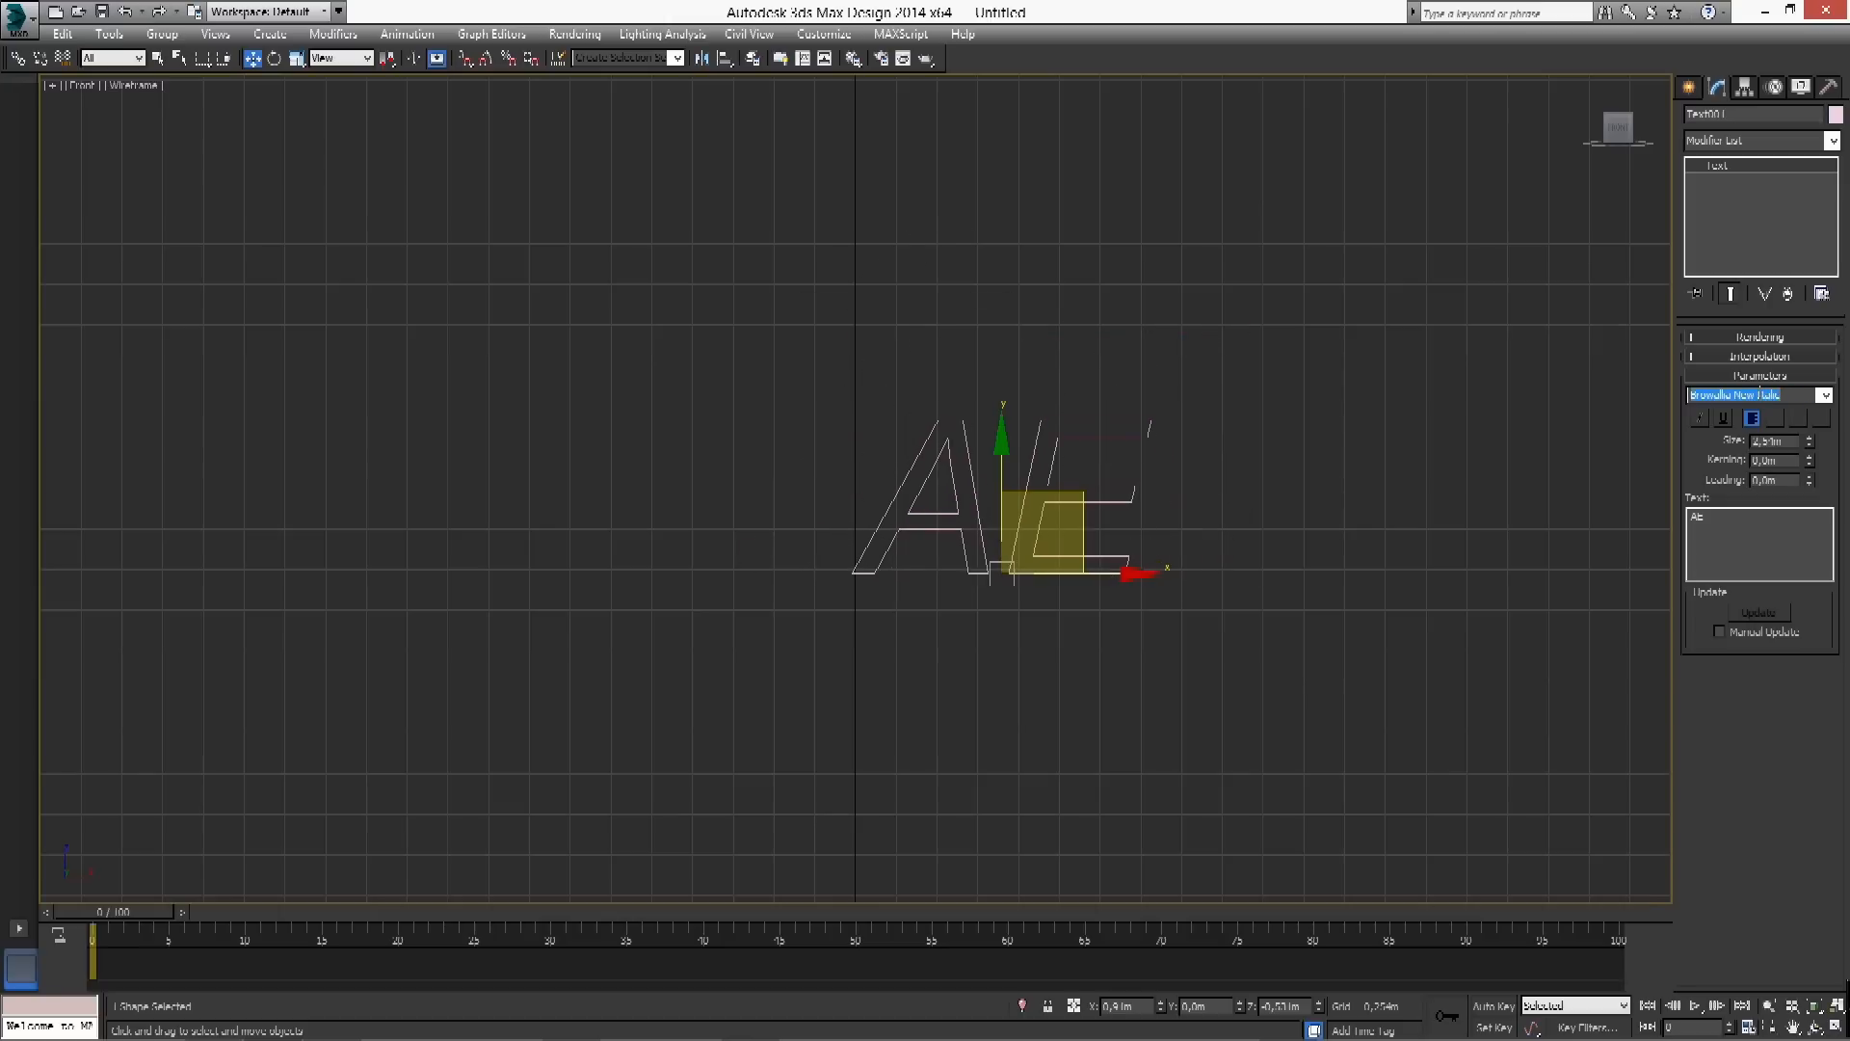
{"action": "scroll", "coordinate": [1760, 390], "scroll_direction": "down", "scroll_amount": 1}
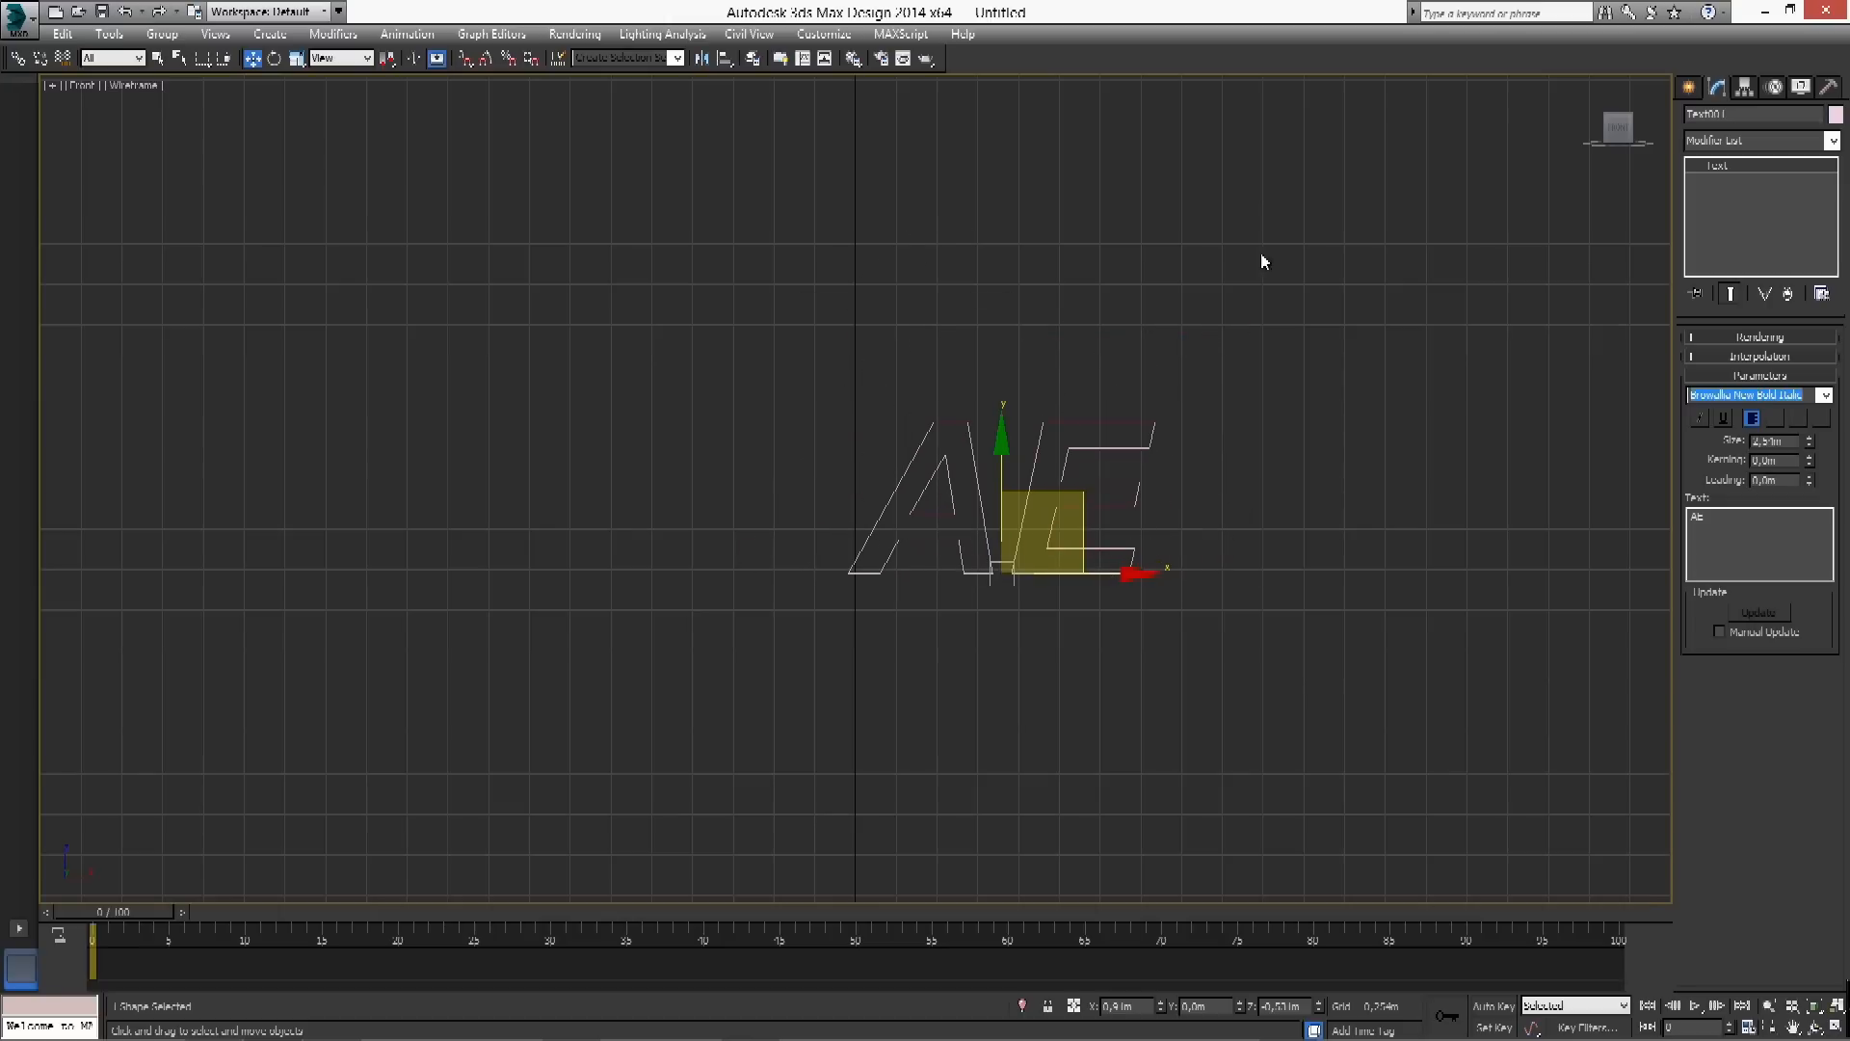
Reset the AE text's X and Z positions to 0 so it sits at the origin
{"action": "right_click", "coordinate": [1161, 1006]}
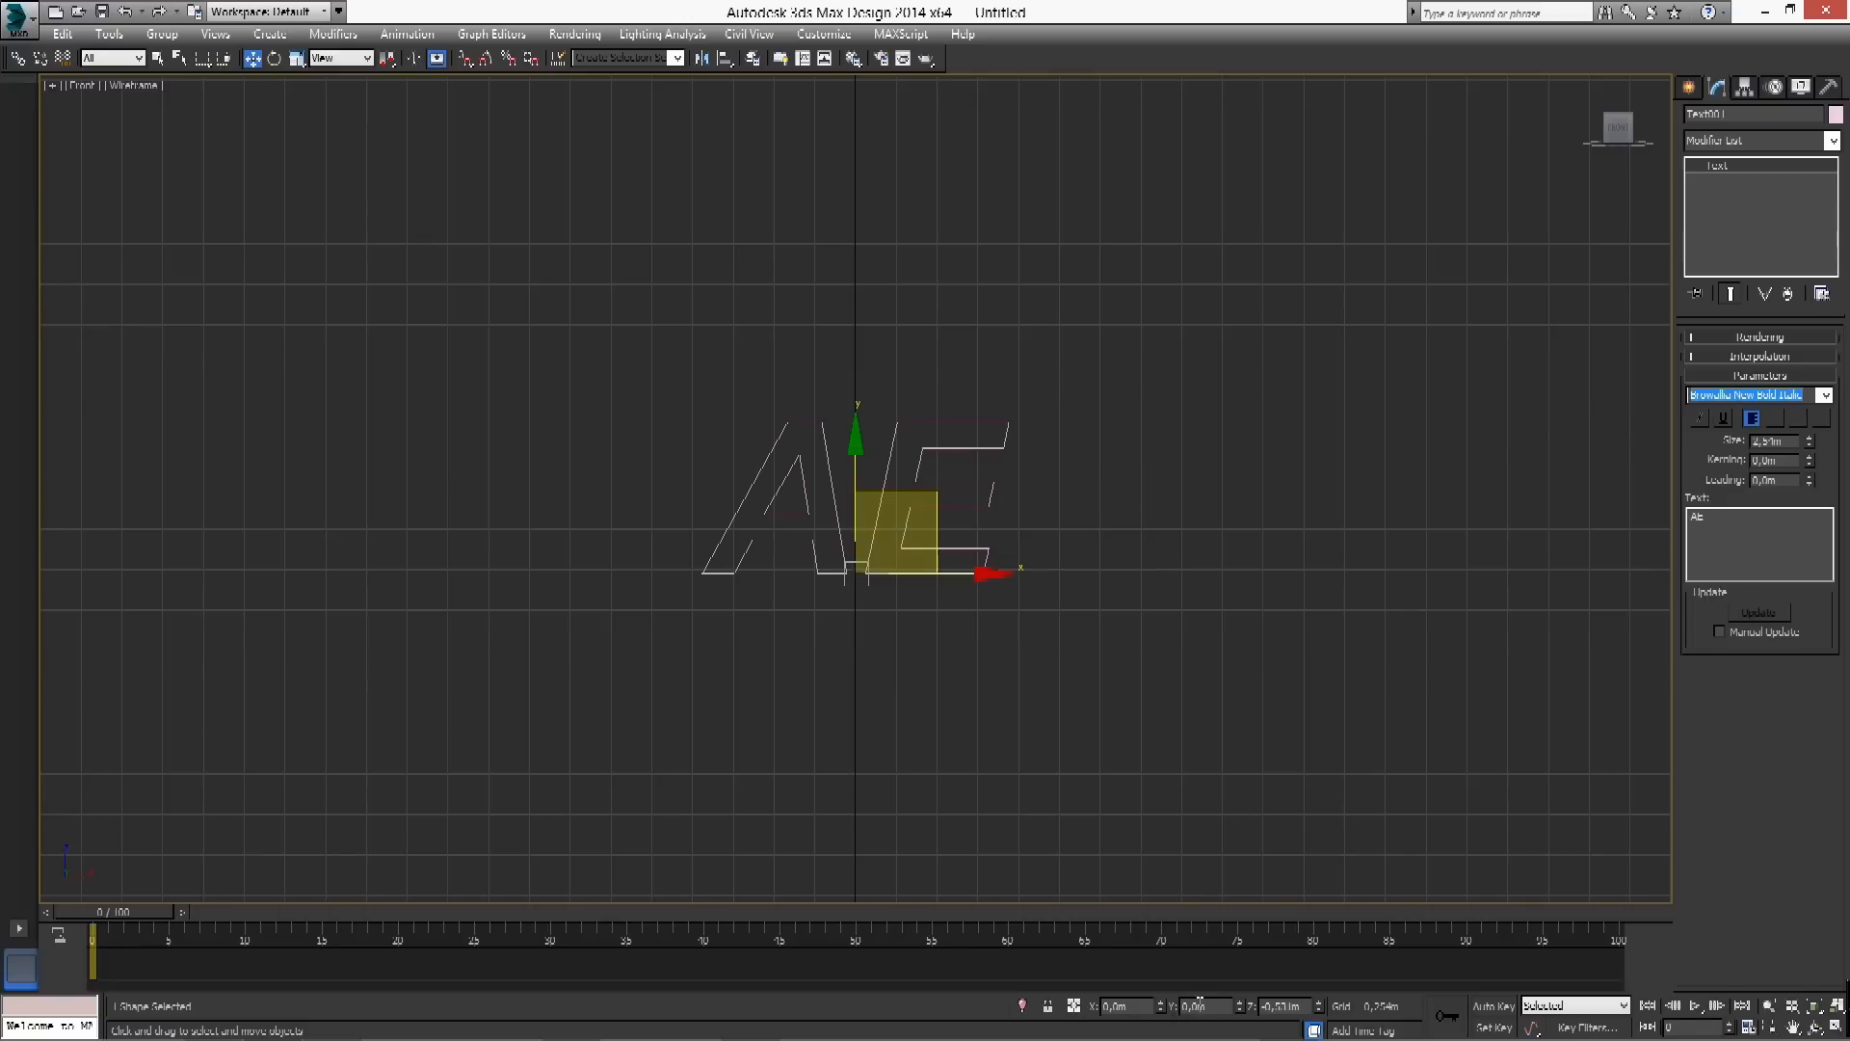
{"action": "right_click", "coordinate": [1318, 1008]}
{"action": "left_click", "coordinate": [1049, 516]}
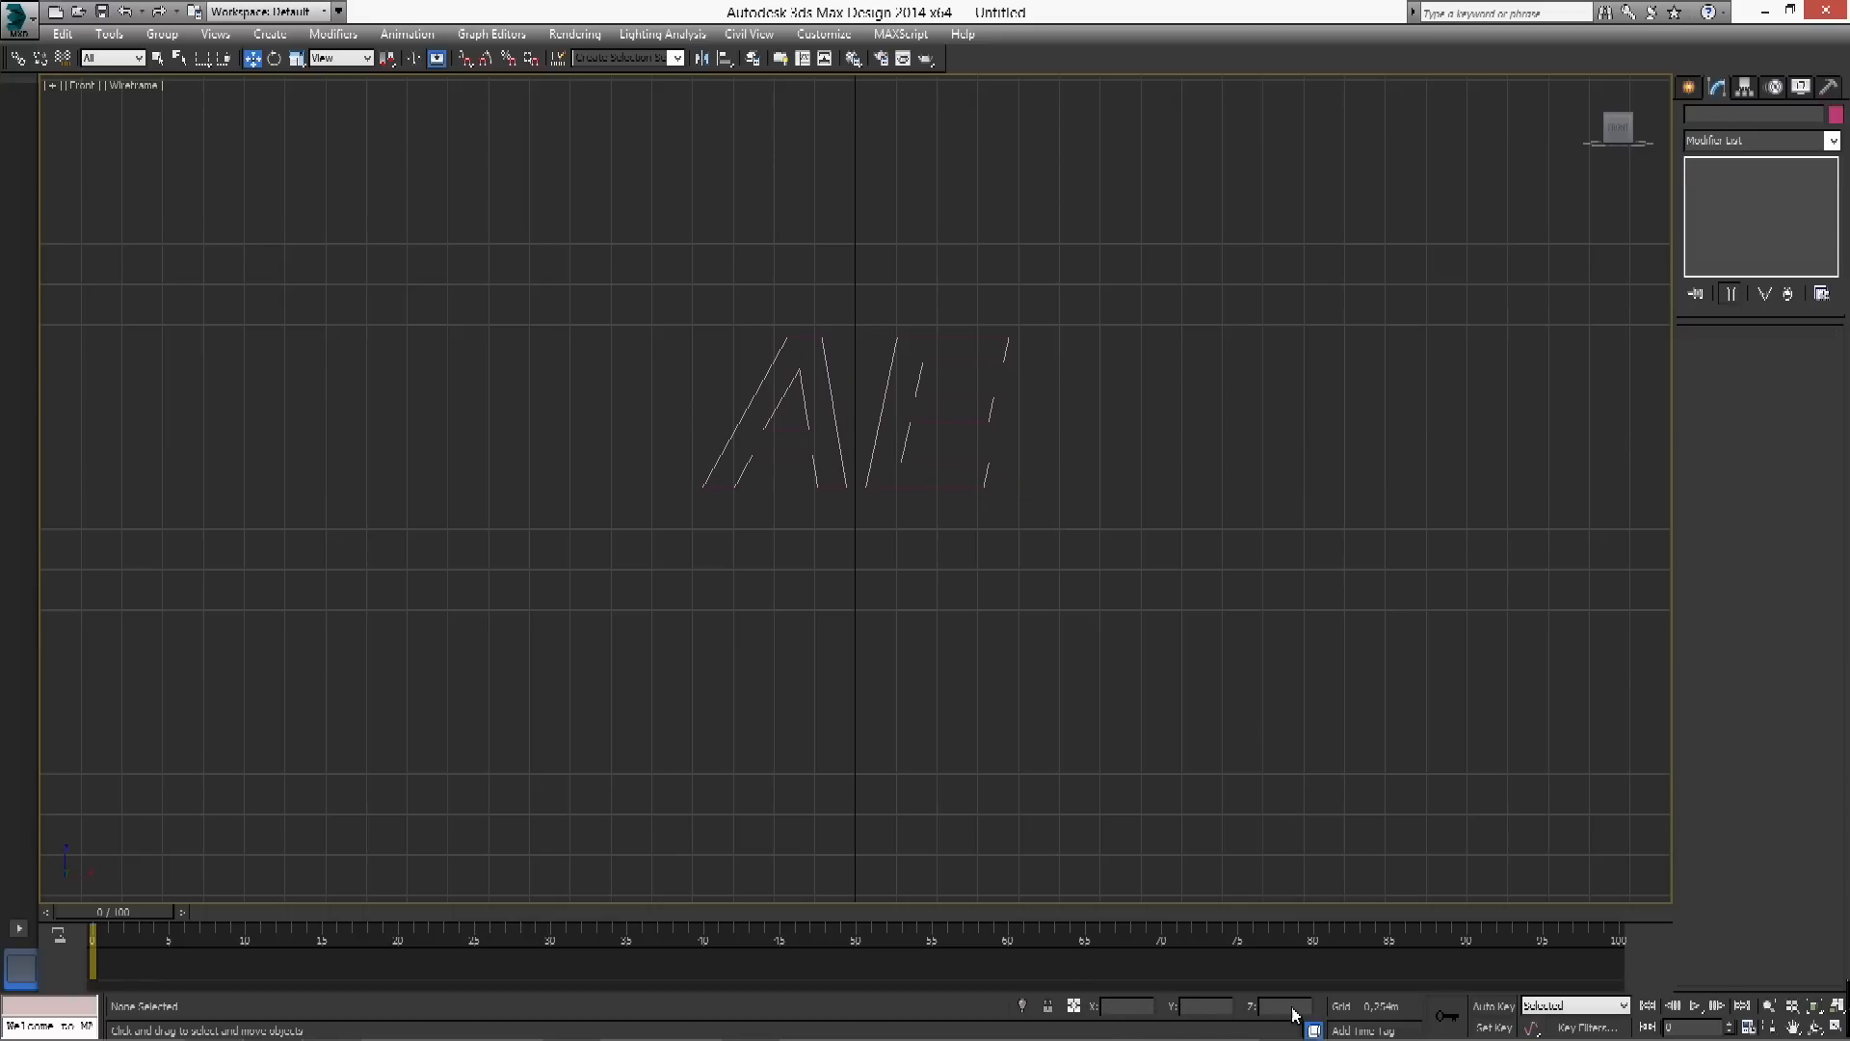
Change the AE text's font to Browallia New Bold
{"action": "left_click_drag", "start_coordinate": [1116, 578], "coordinate": [562, 310]}
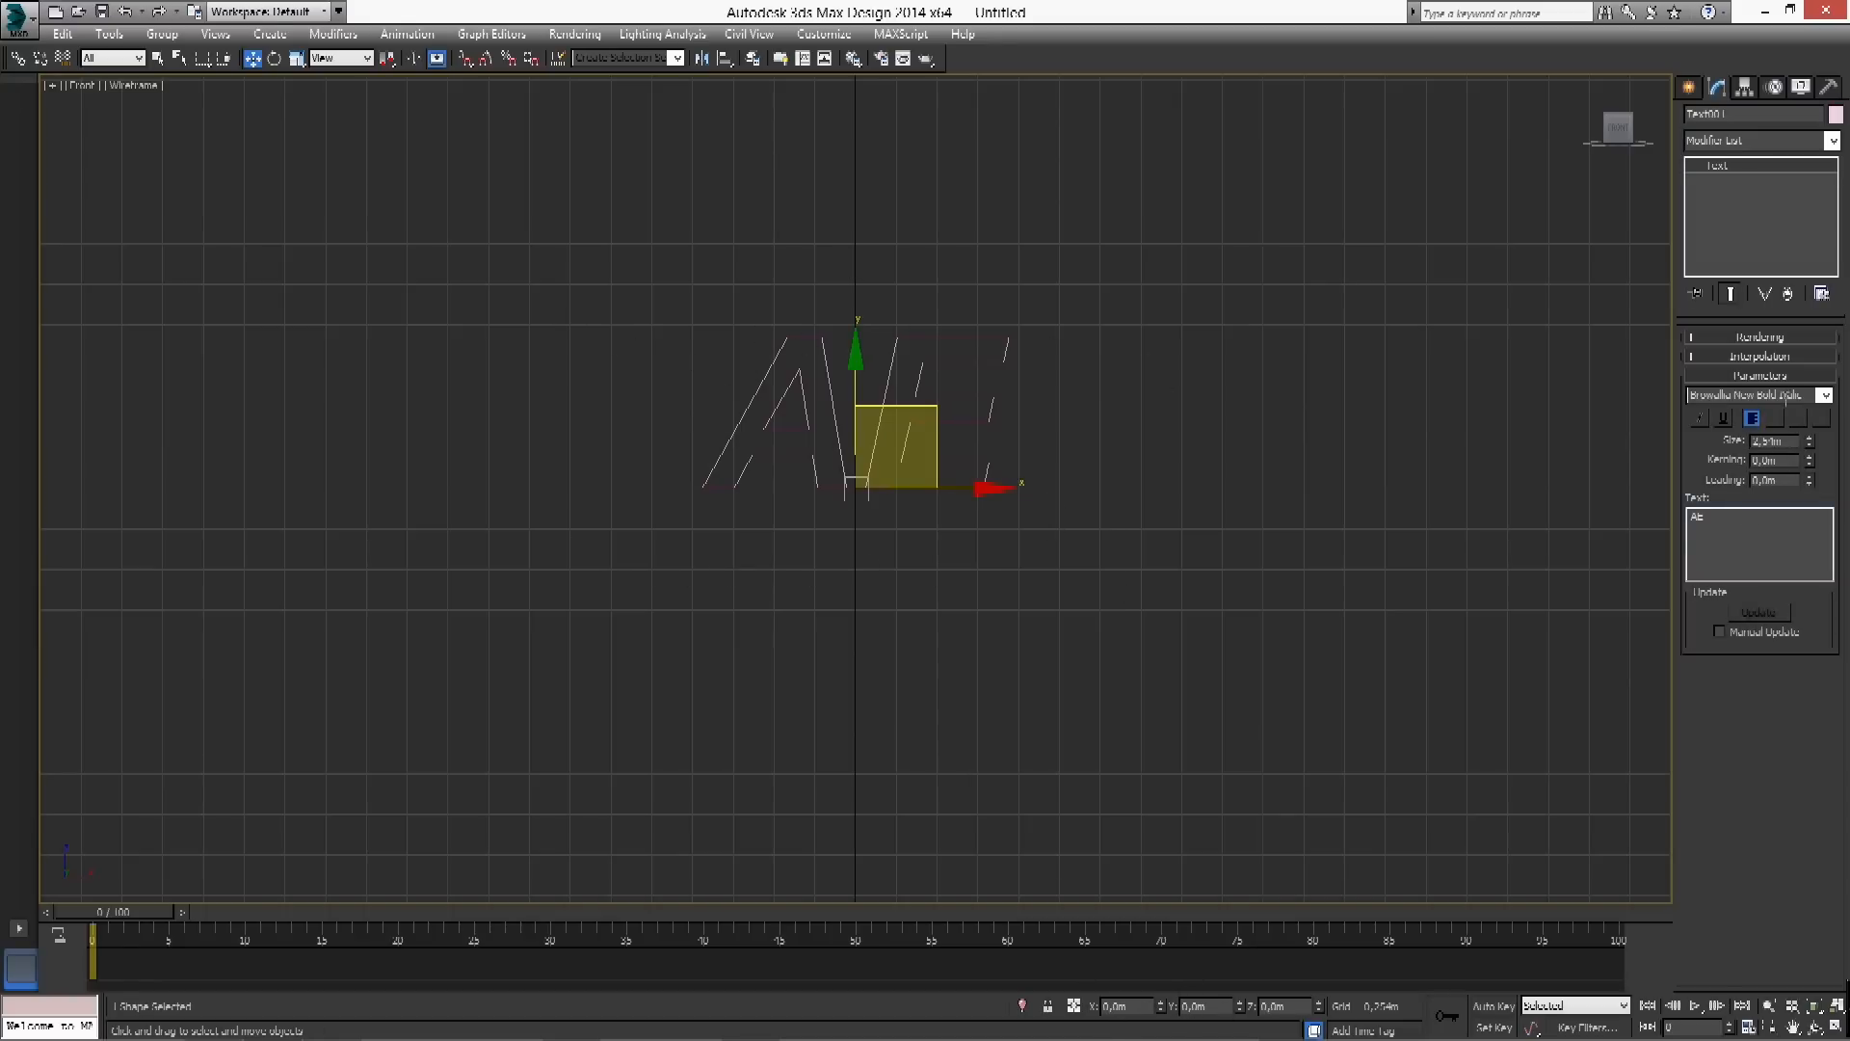
{"action": "left_click", "coordinate": [1800, 394]}
{"action": "key", "text": "Up"}
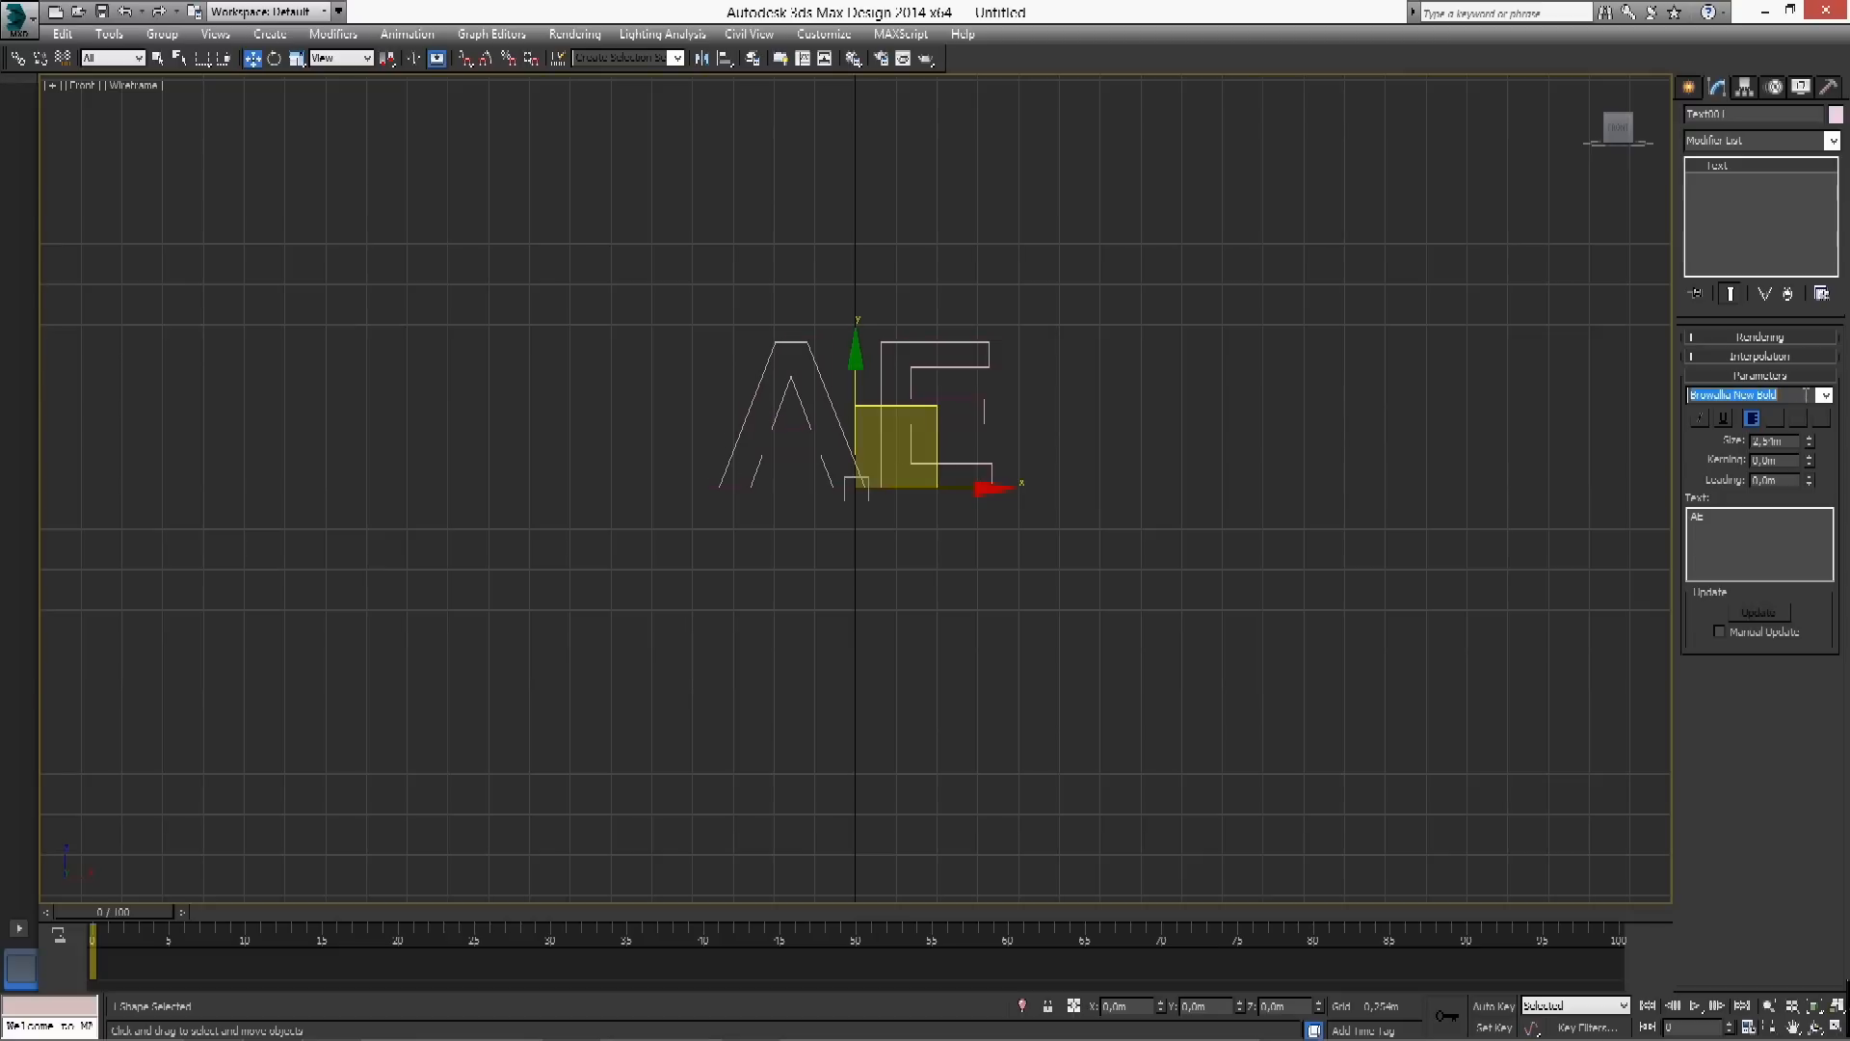
{"action": "left_click", "coordinate": [974, 514]}
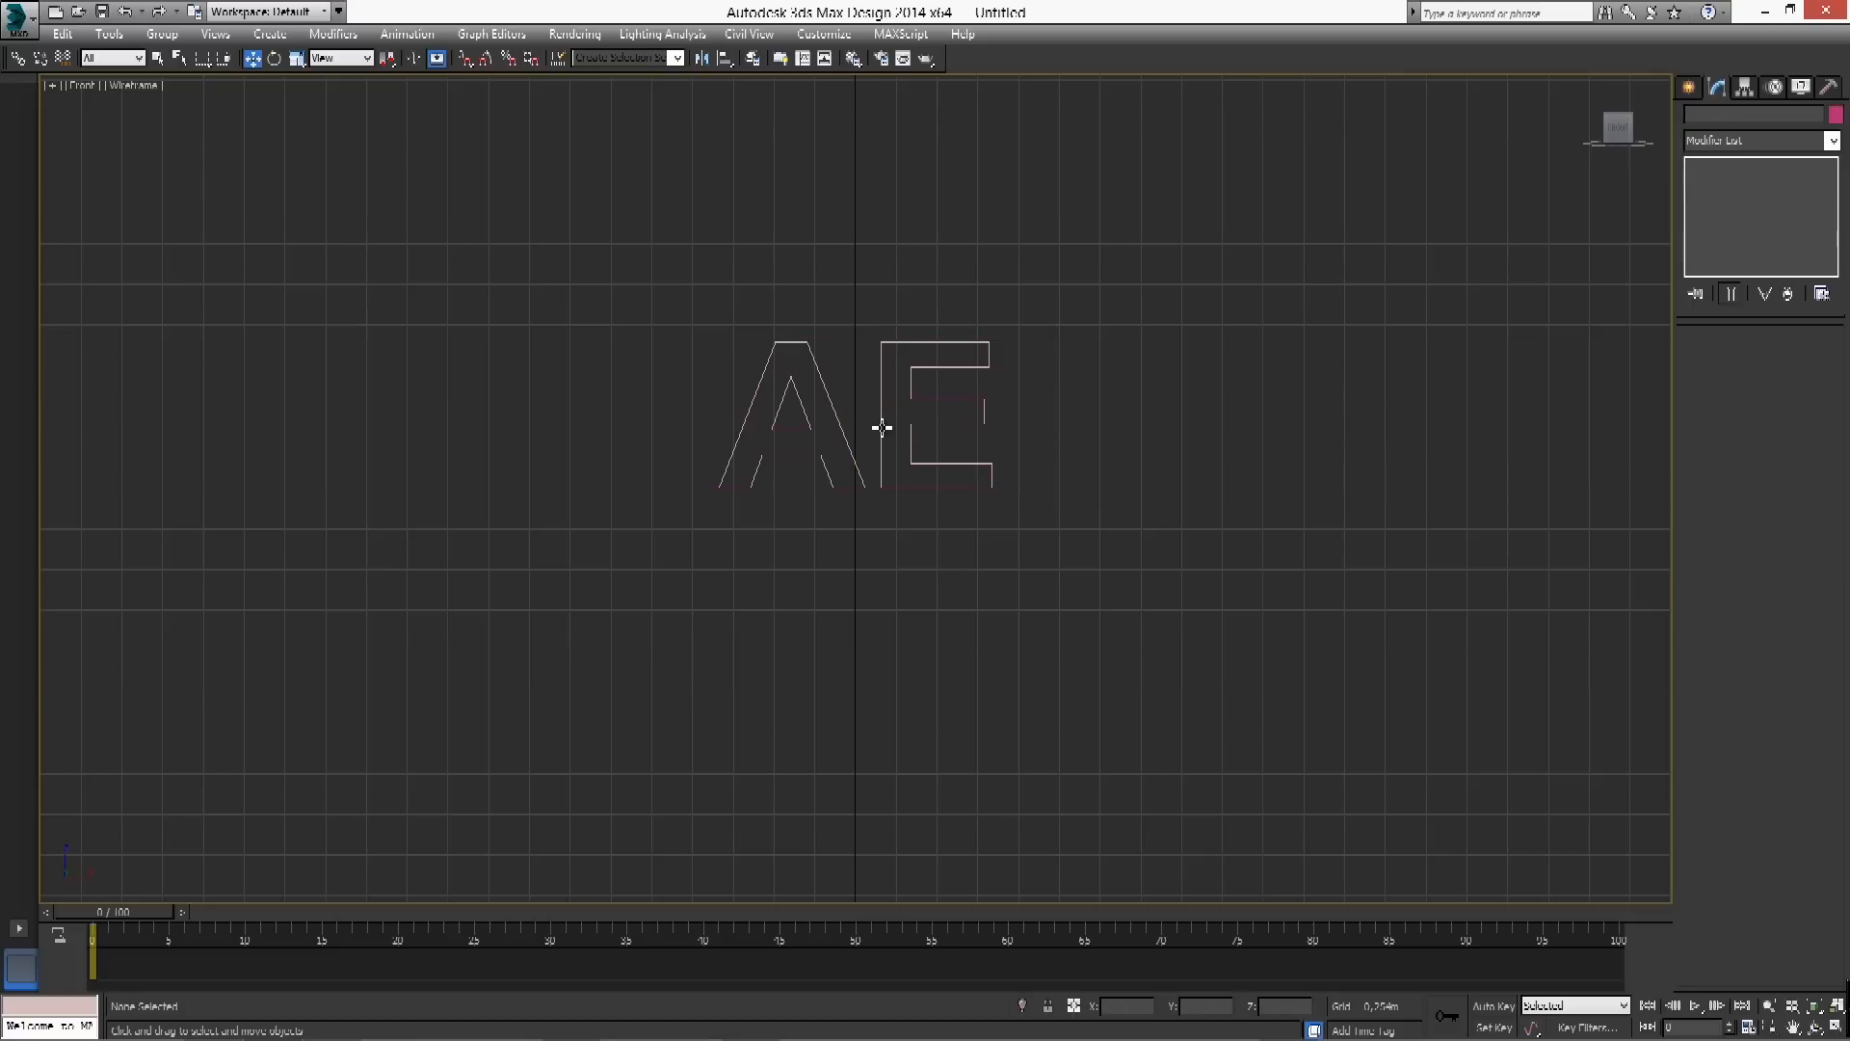
In the Top view, move the AE text along the Y axis to 0.254 m using grid snapping, and turn snapping off again
{"action": "left_click", "coordinate": [882, 430]}
{"action": "key", "text": "t"}
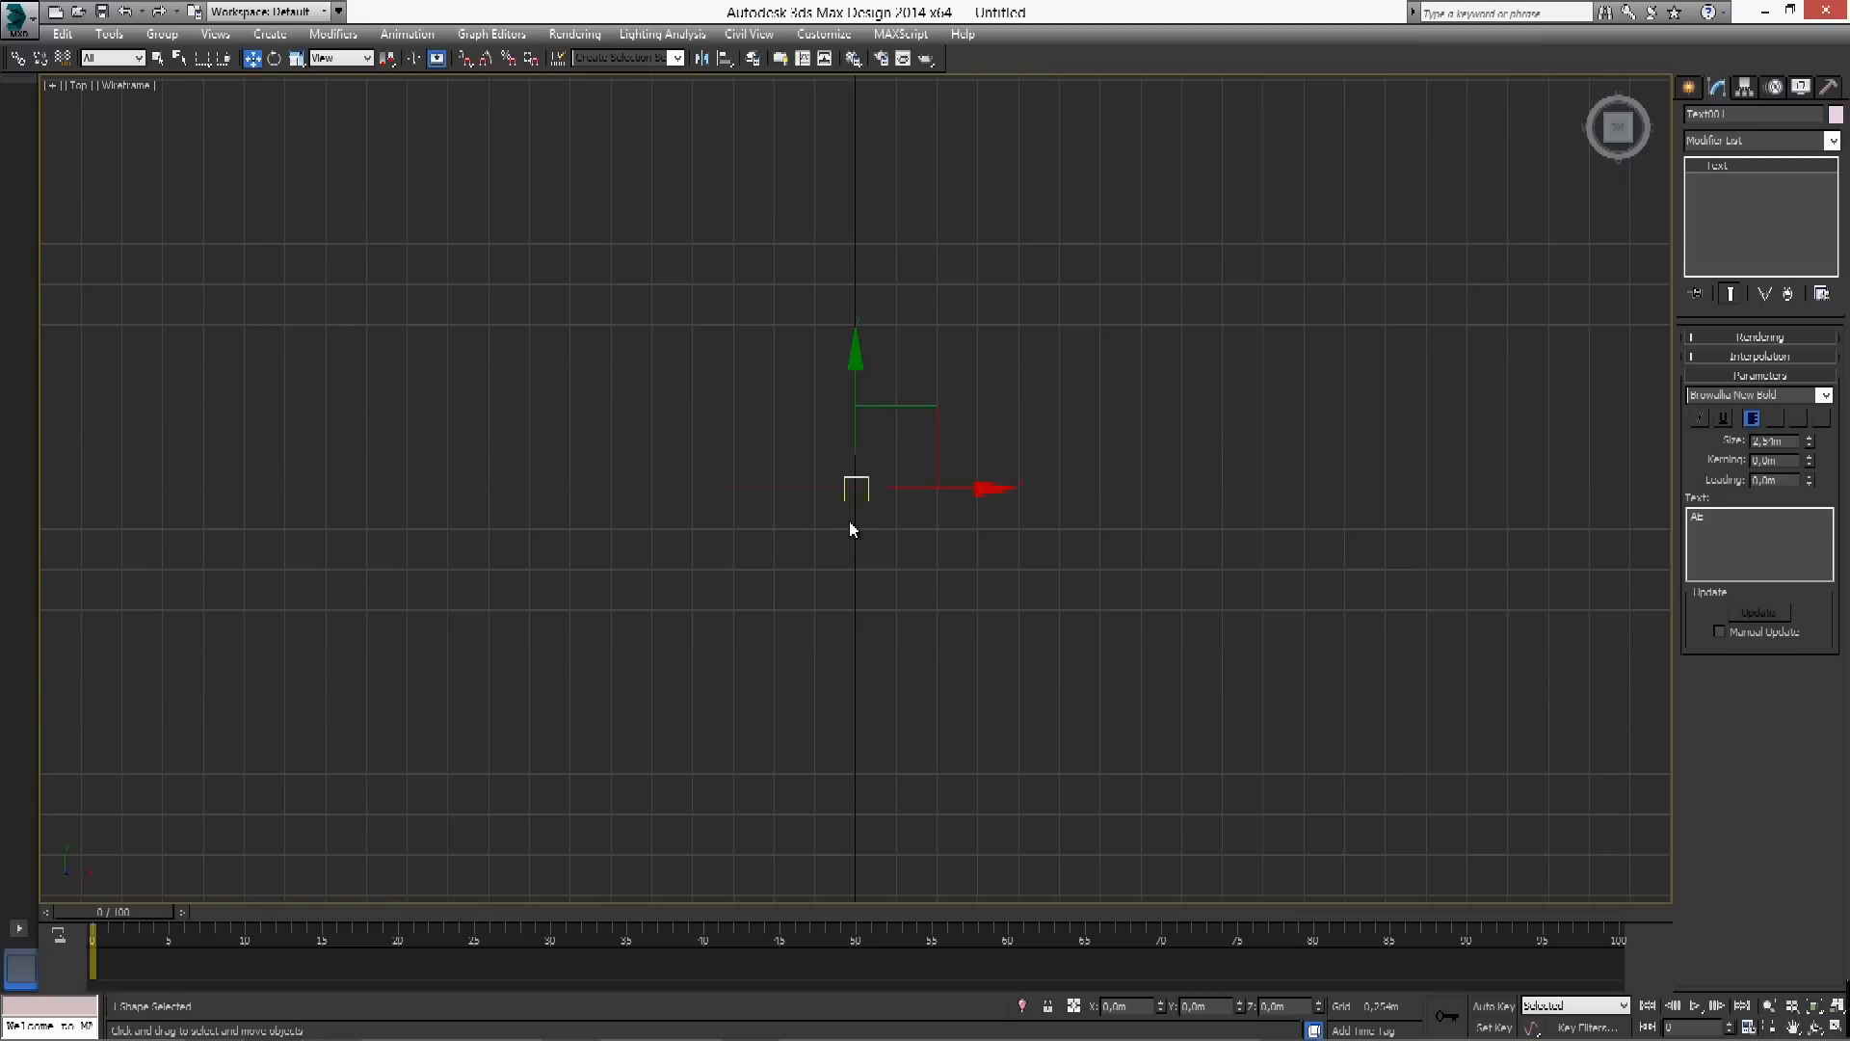
{"action": "left_click", "coordinate": [860, 524]}
{"action": "key", "text": "f"}
{"action": "key", "text": "t"}
{"action": "left_click_drag", "start_coordinate": [771, 436], "coordinate": [966, 556]}
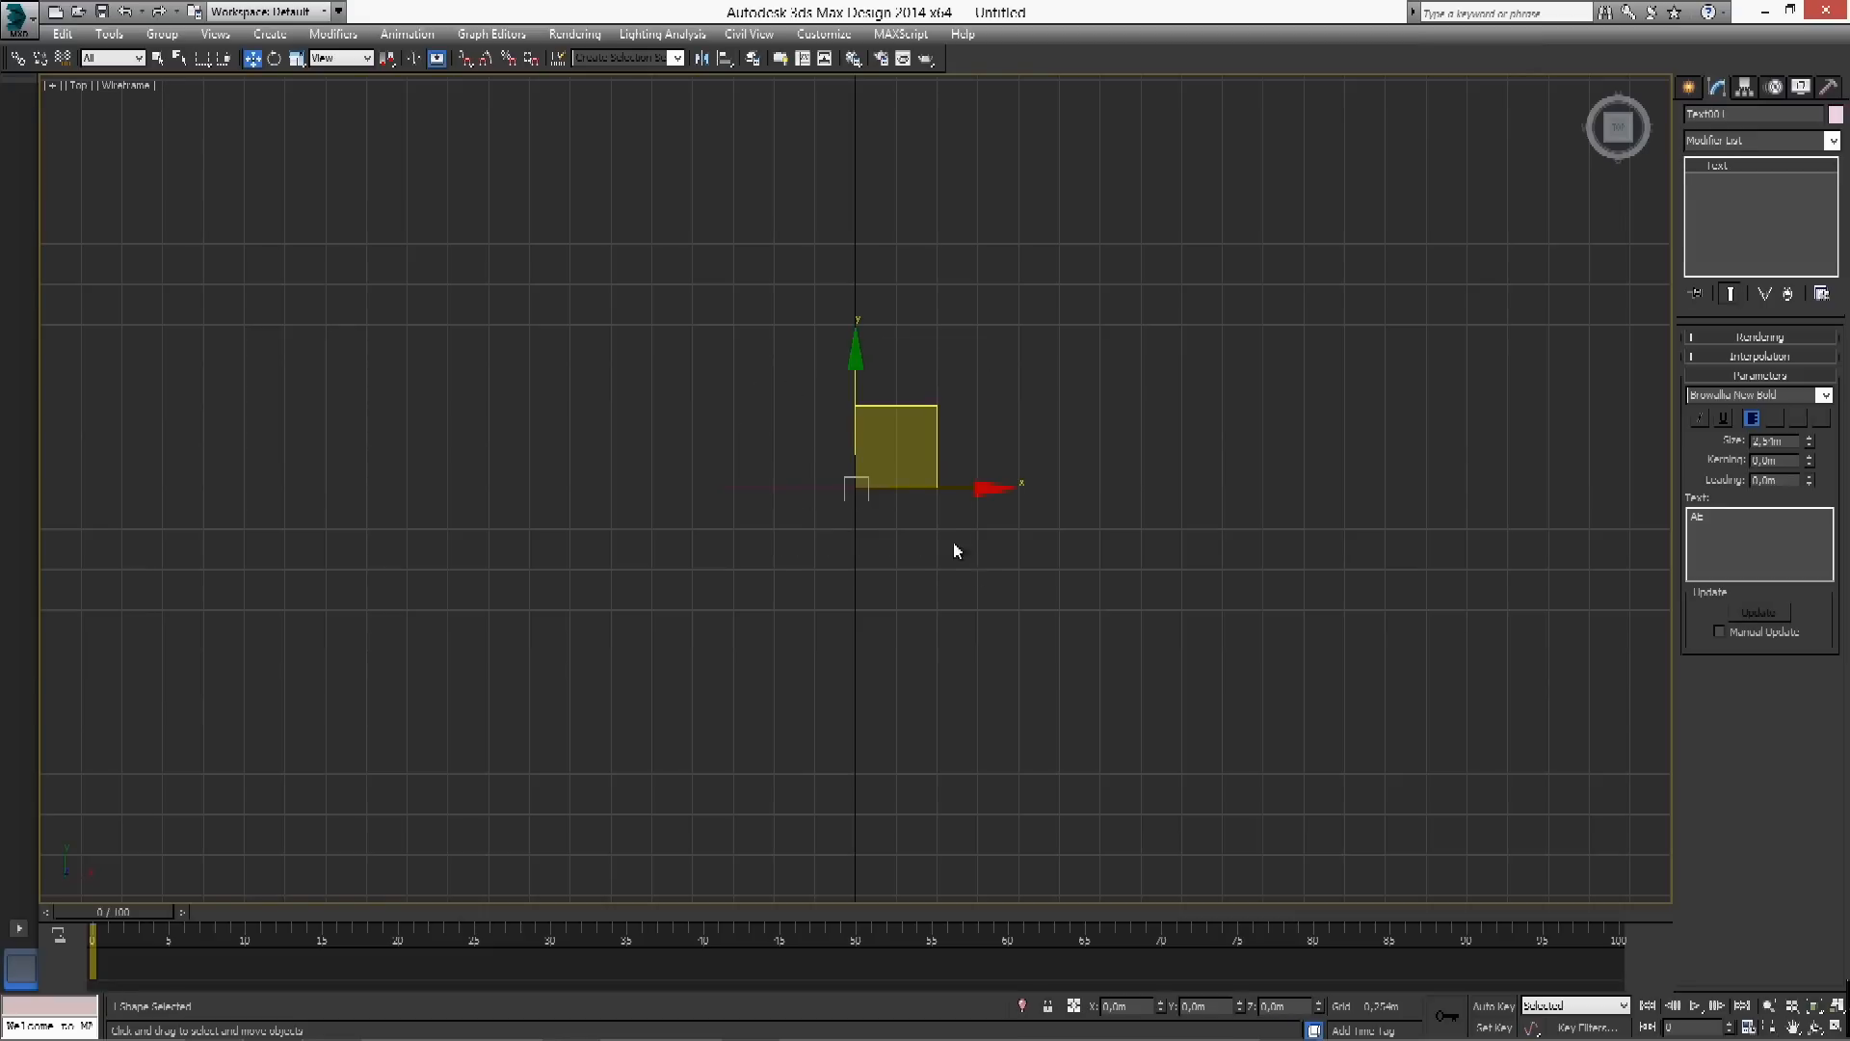
{"action": "key", "text": "s"}
{"action": "left_click_drag", "start_coordinate": [855, 372], "coordinate": [852, 447]}
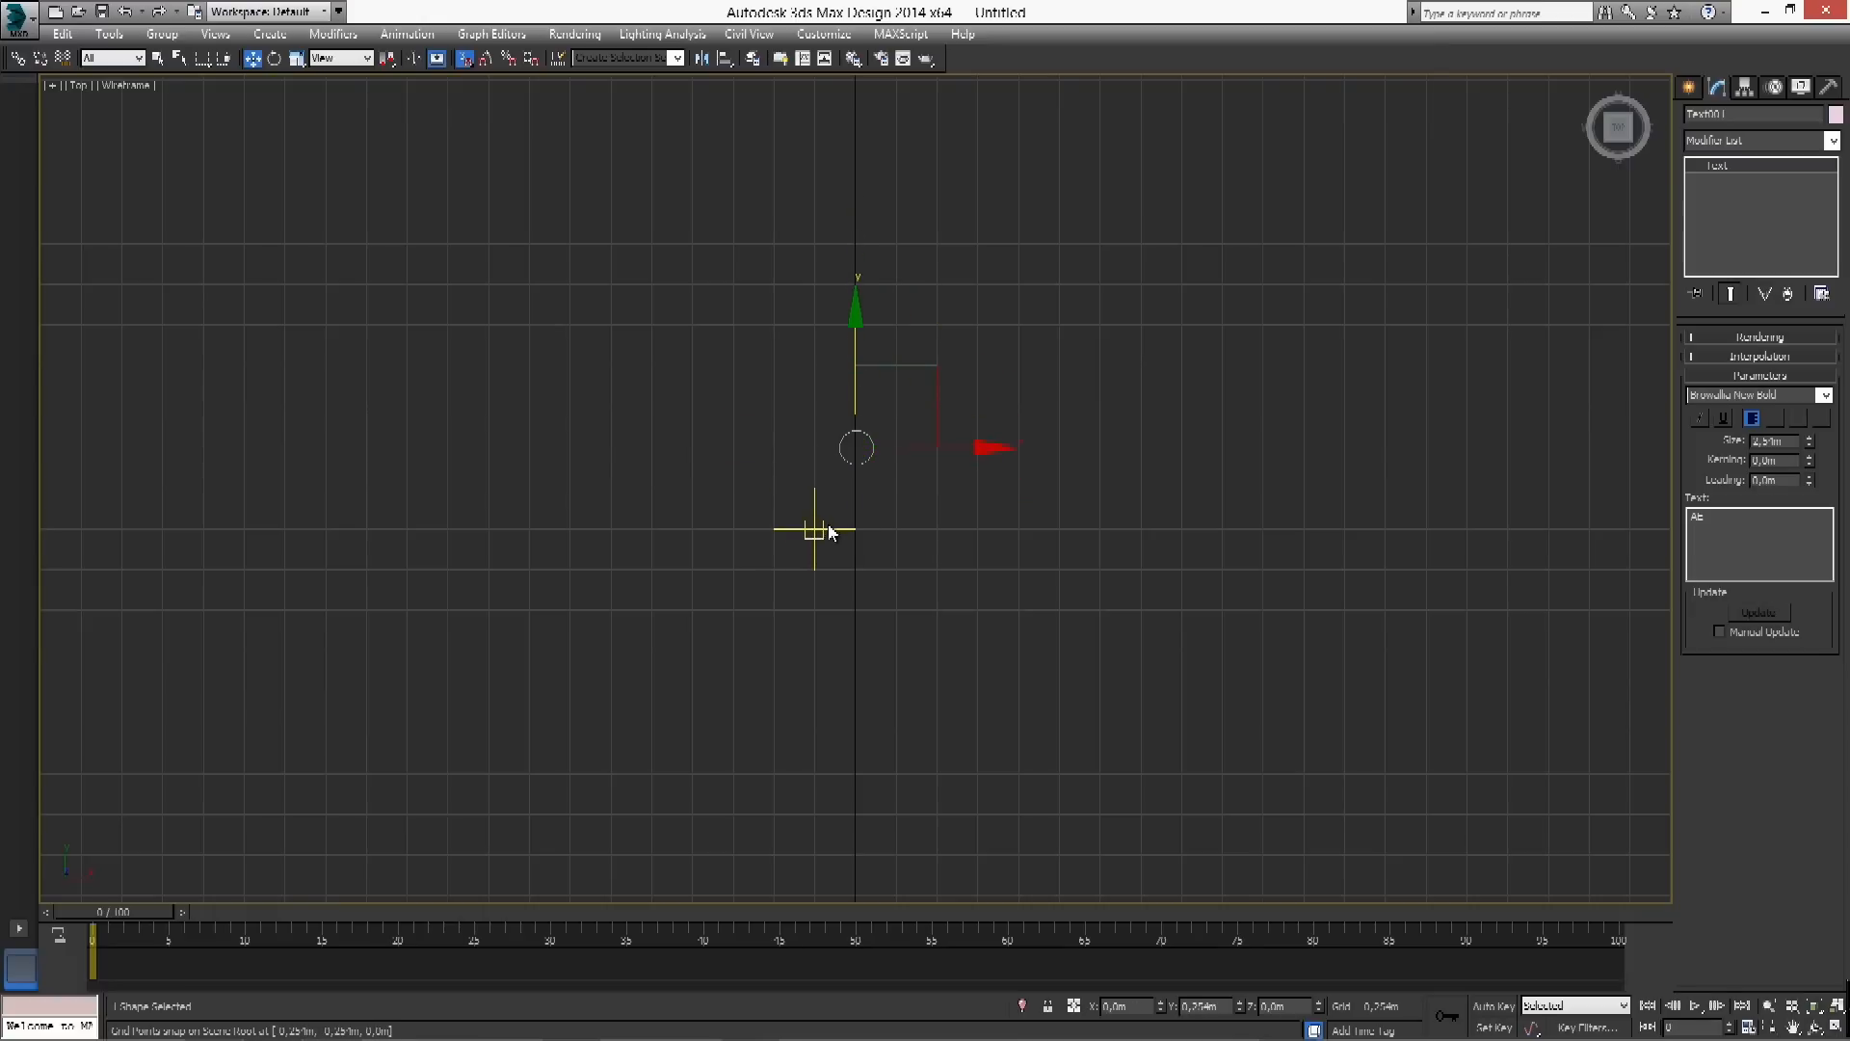
{"action": "key", "text": "s"}
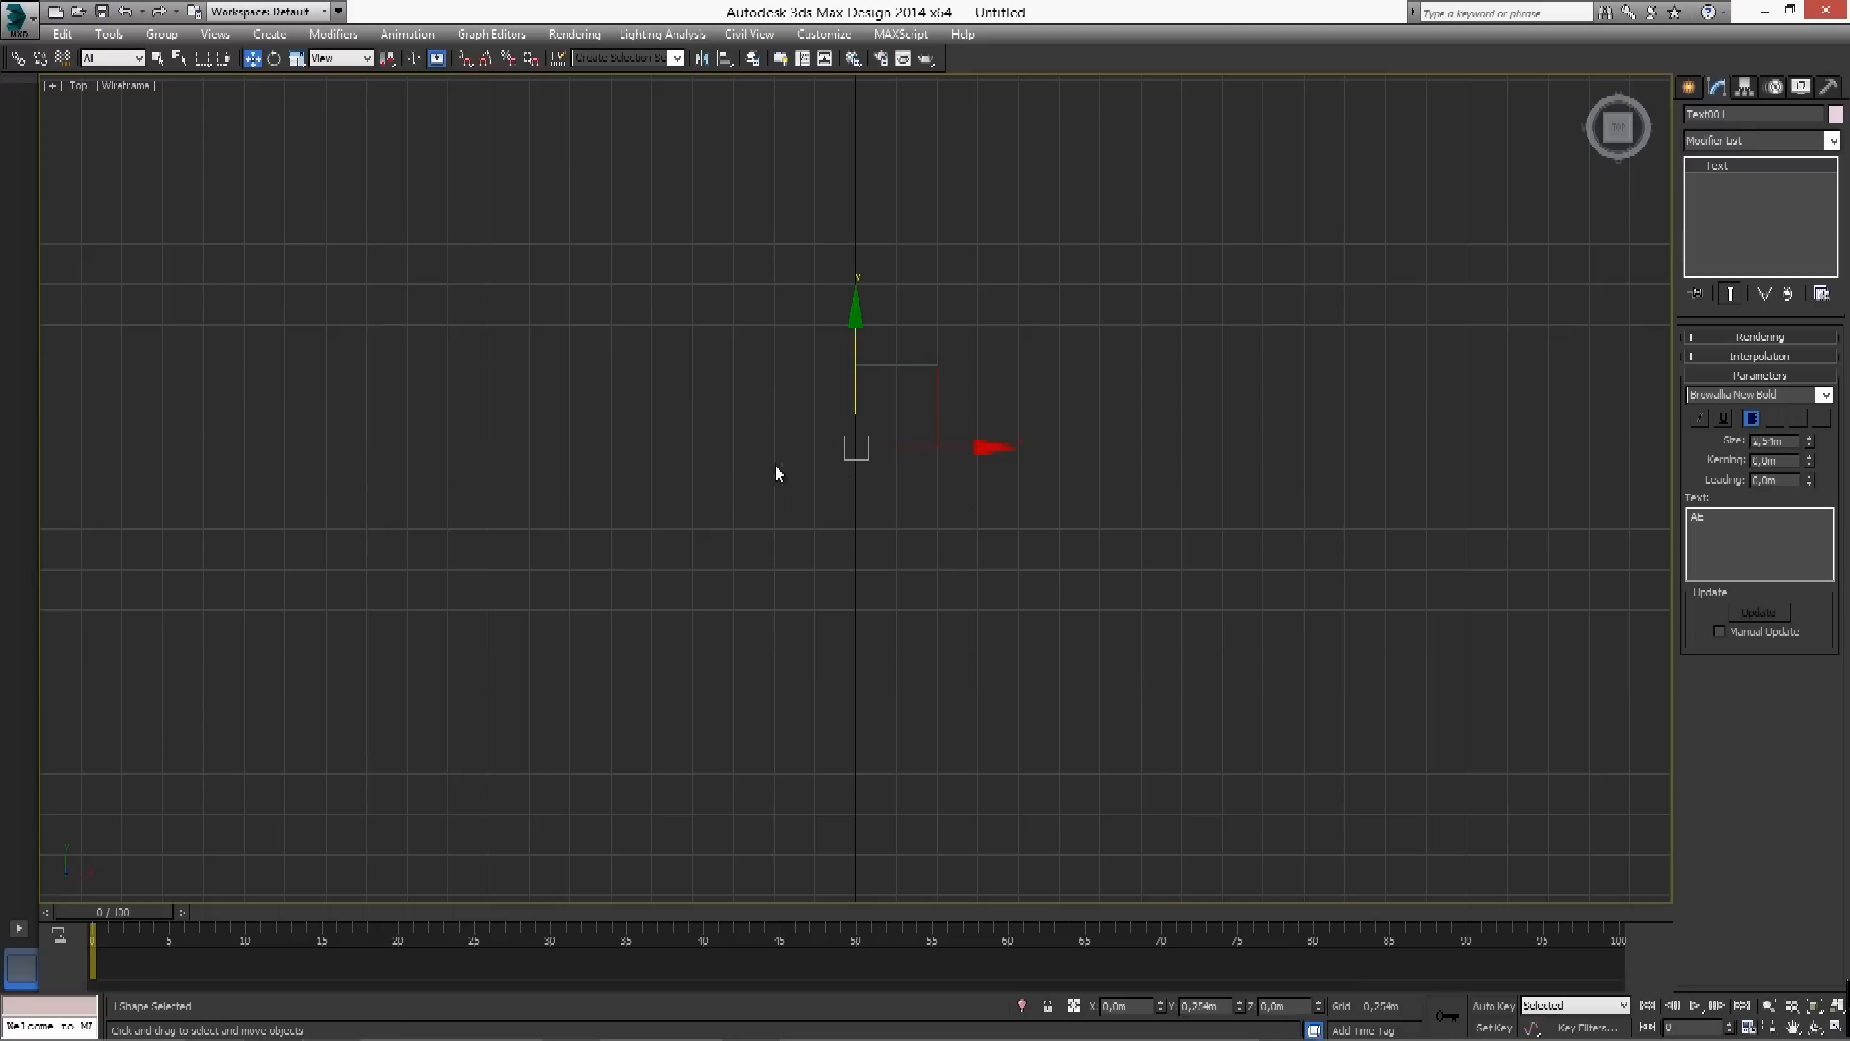
In the Front view, draw a plane about 0.63 m long and 0.679 m wide to the right of the AE text
{"action": "key", "text": "f"}
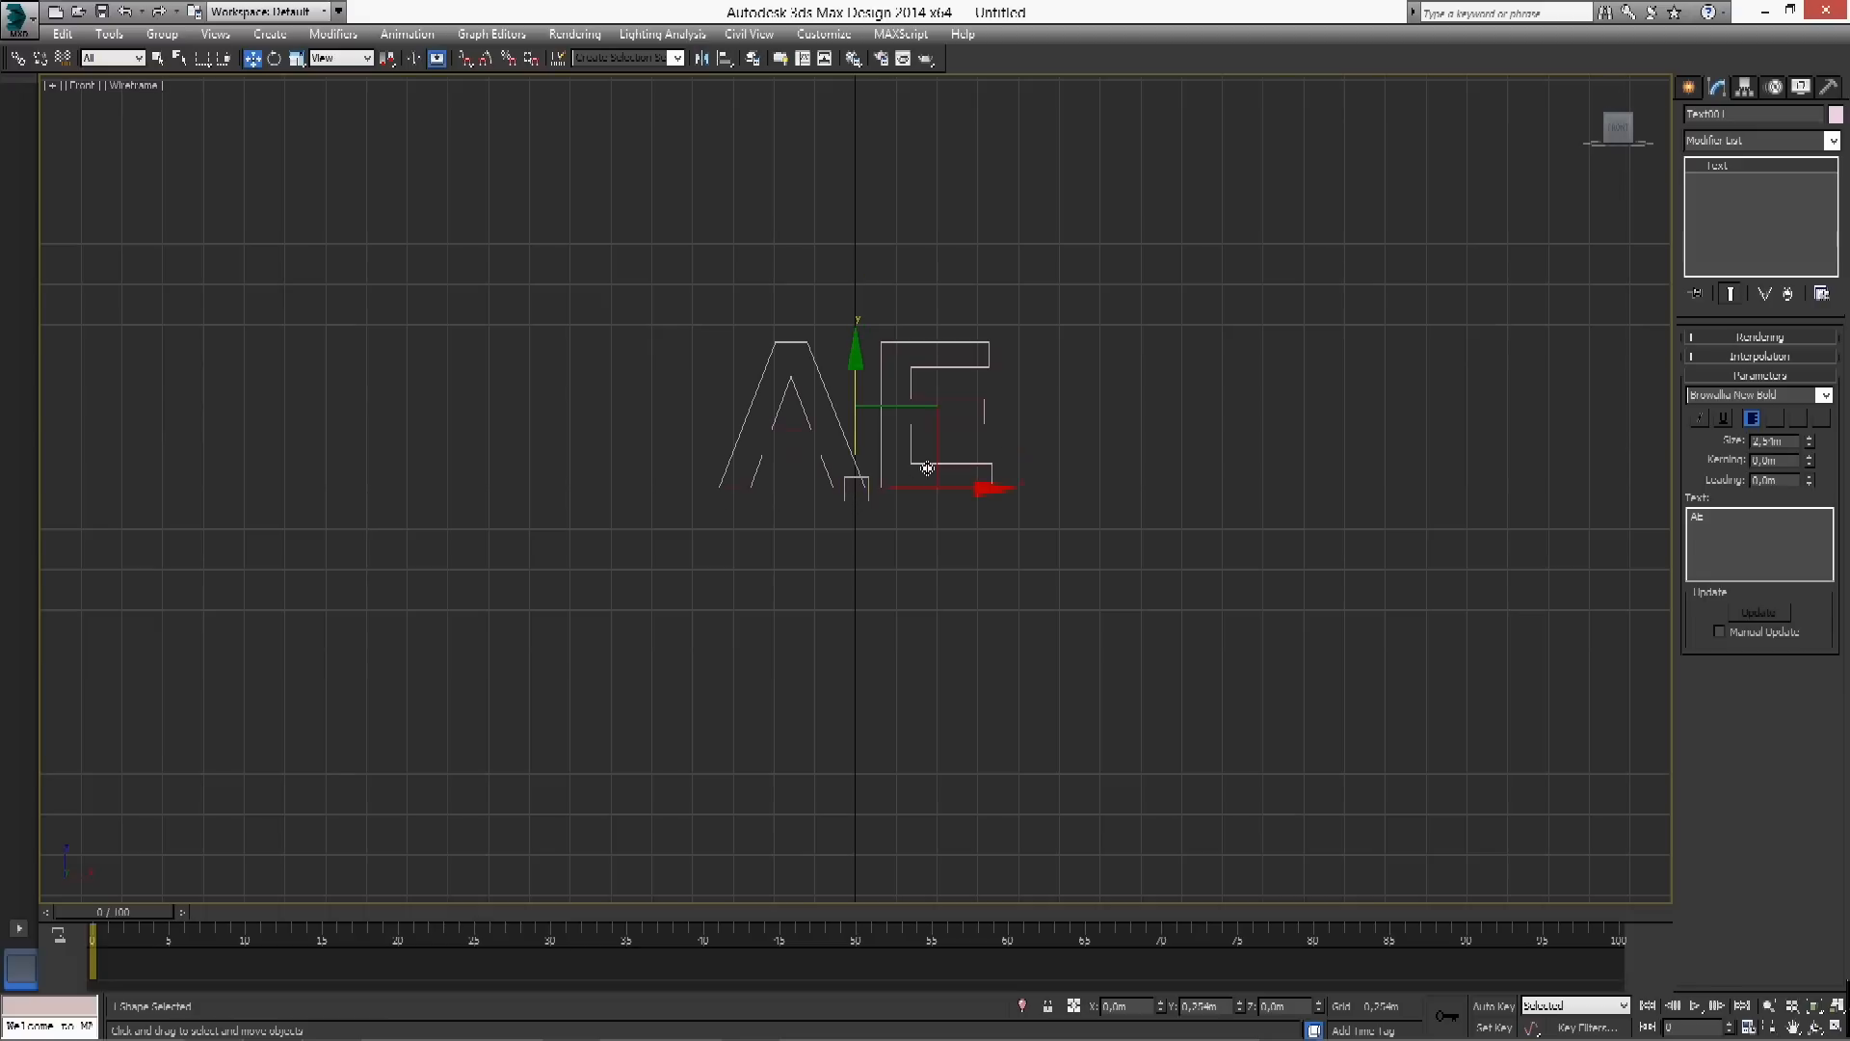
{"action": "left_click", "coordinate": [1689, 88]}
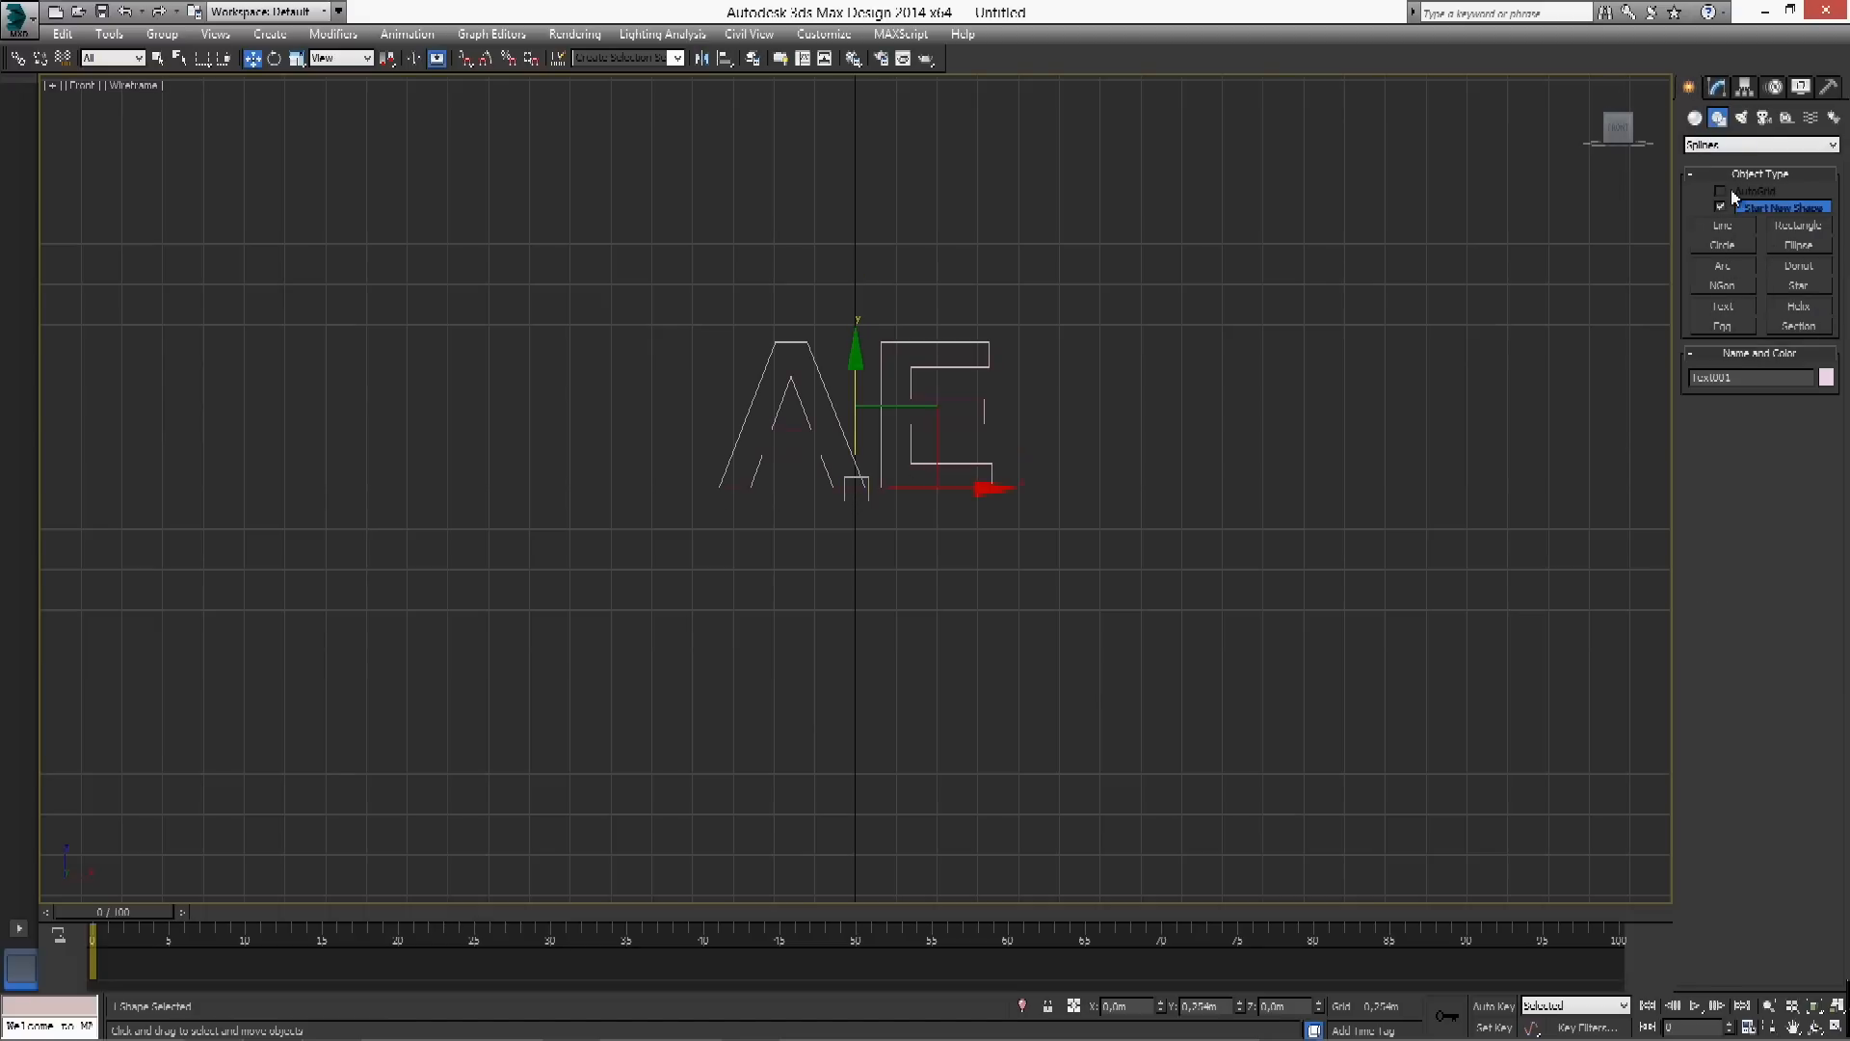
{"action": "left_click", "coordinate": [1695, 118]}
{"action": "left_click", "coordinate": [1790, 291]}
{"action": "left_click_drag", "start_coordinate": [1069, 351], "coordinate": [1178, 452]}
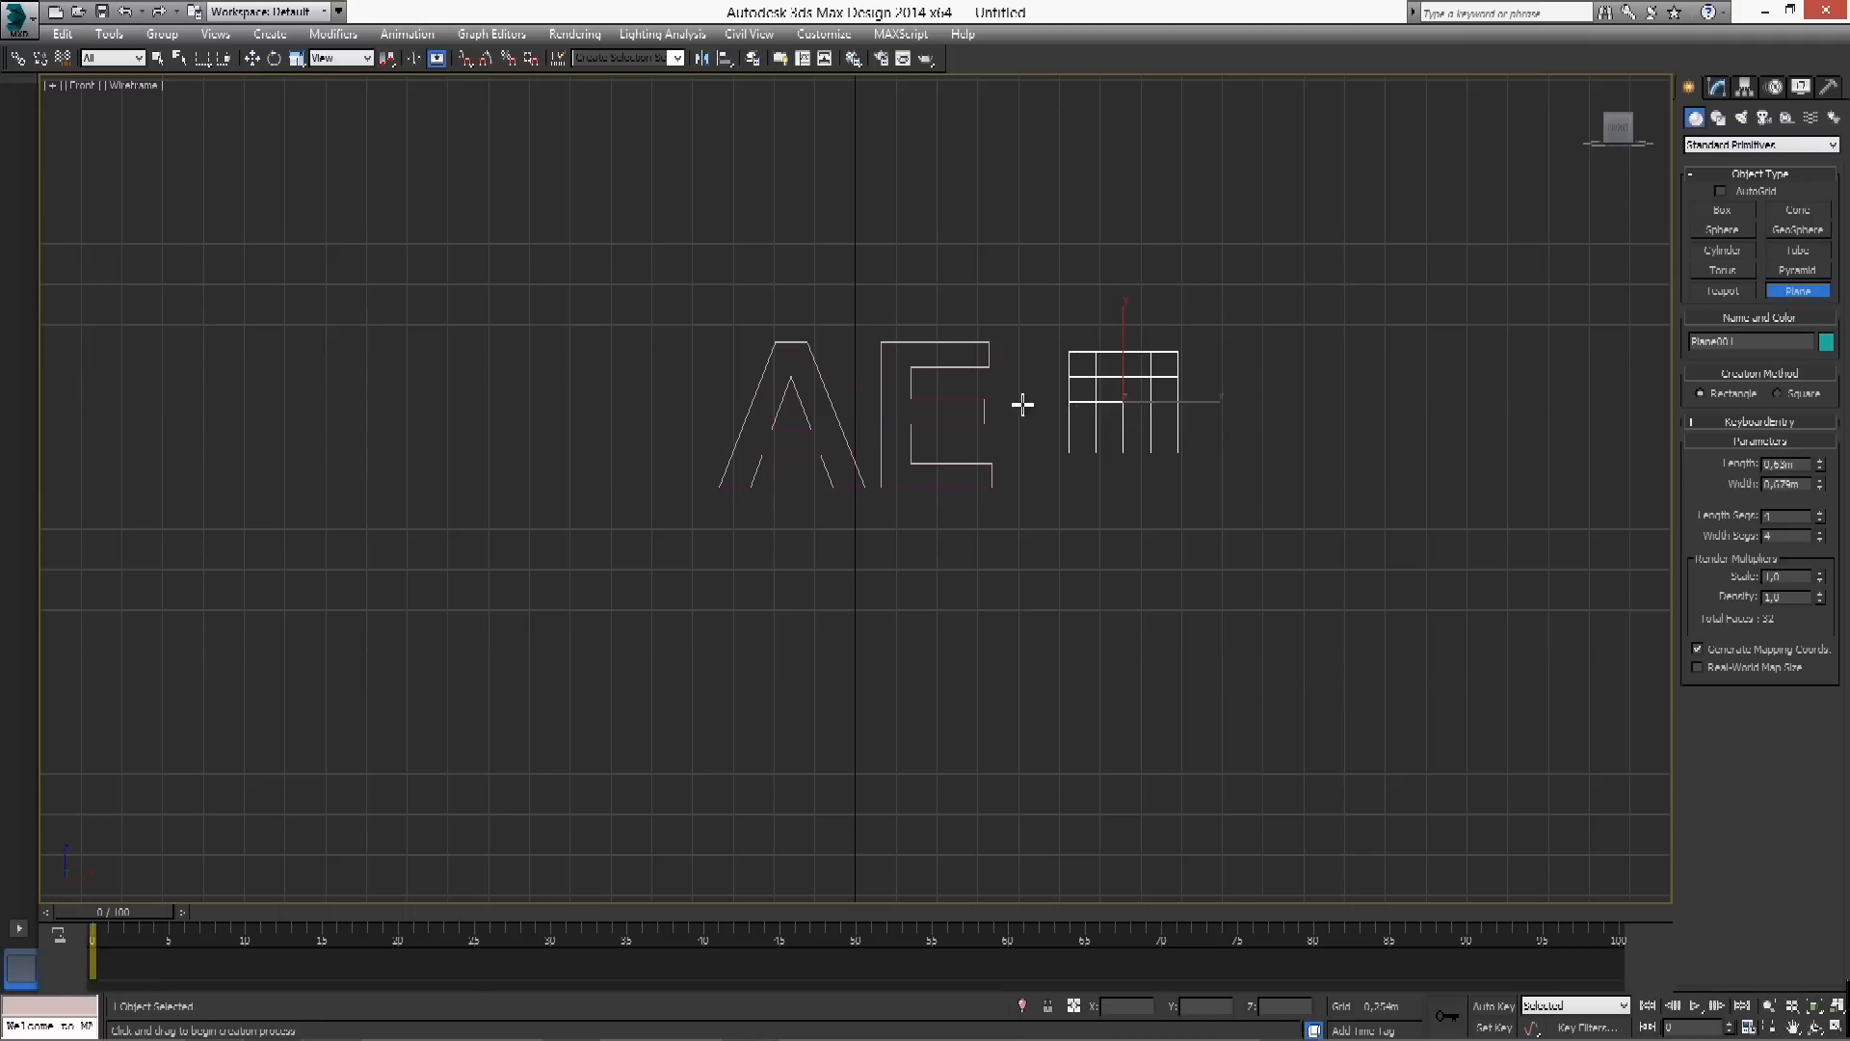
In the Top view, move the plane along the X axis to the other side of the AE text
{"action": "key", "text": "t"}
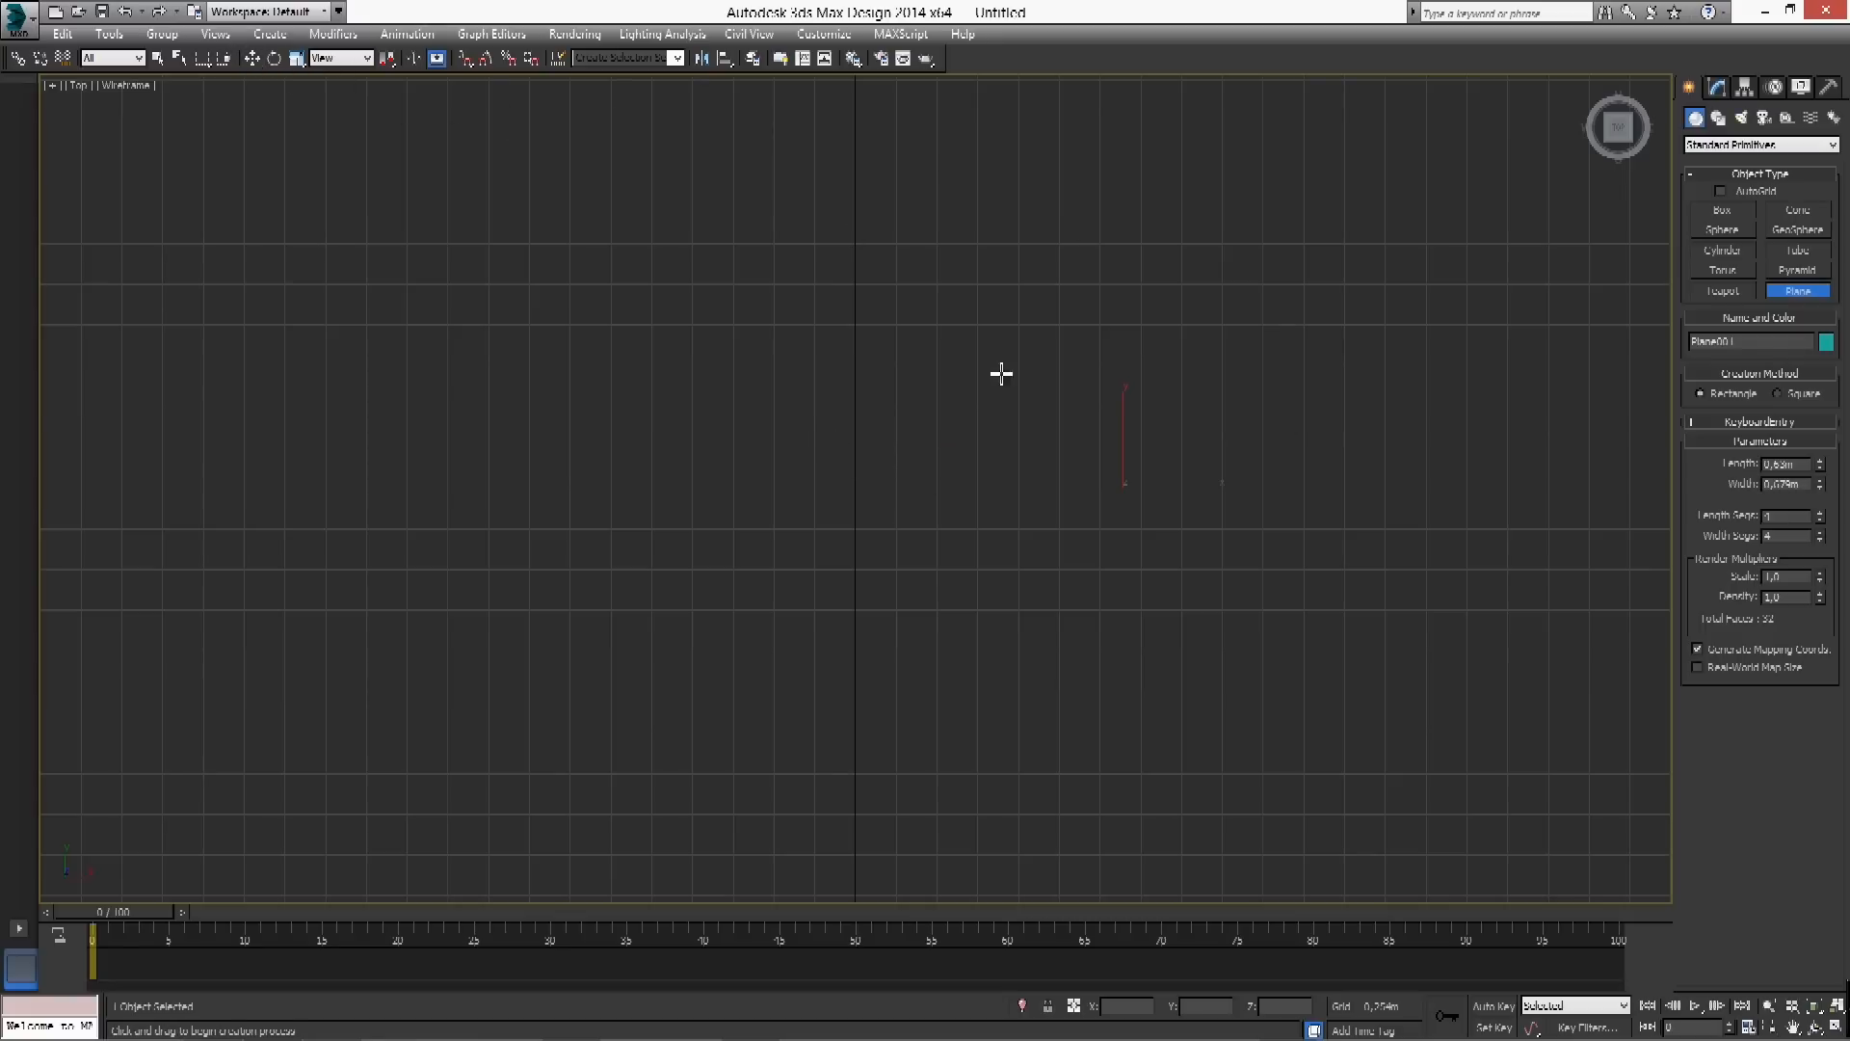
{"action": "left_click", "coordinate": [252, 58]}
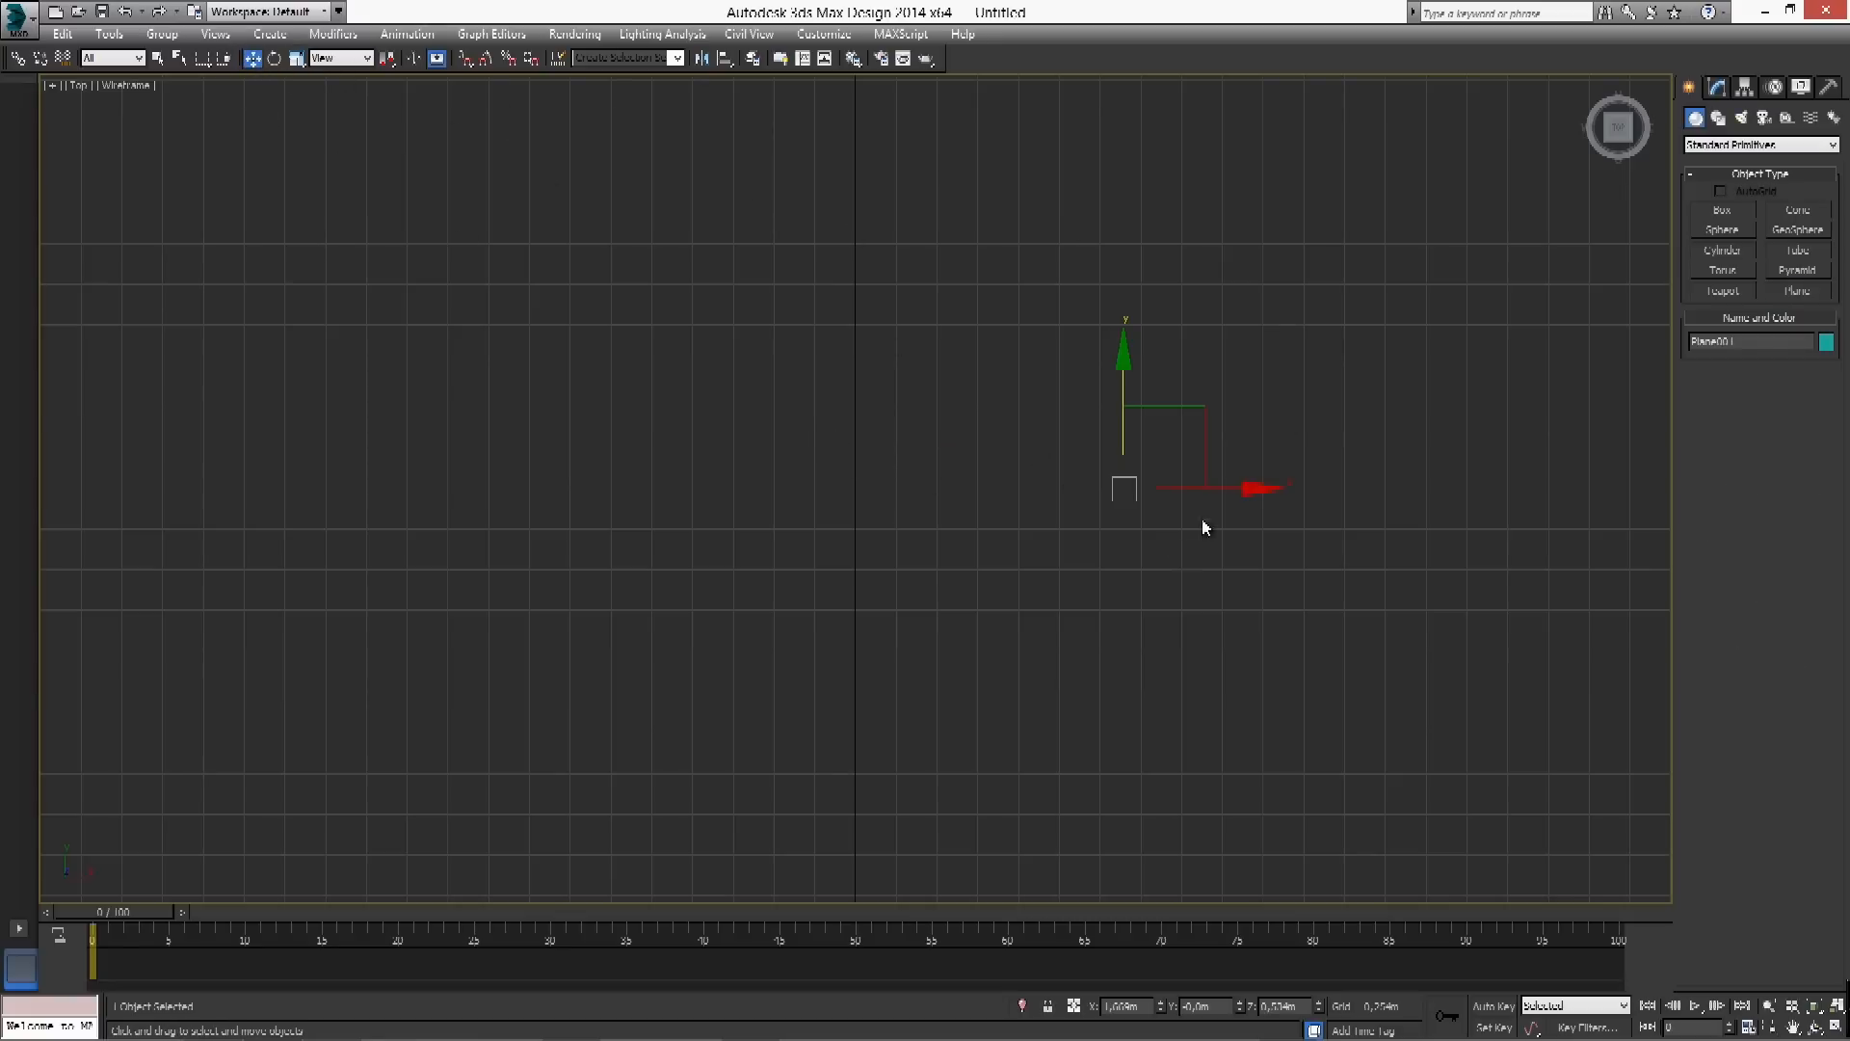
{"action": "left_click_drag", "start_coordinate": [1216, 487], "coordinate": [612, 429]}
Clone the AE text as a single independent copy at about X 2.144 m, then deselect it
{"action": "mouse_move", "coordinate": [963, 366]}
{"action": "left_mouse_down"}
{"action": "mouse_move", "coordinate": [888, 465]}
{"action": "mouse_move", "coordinate": [1293, 459]}
{"action": "left_mouse_up"}
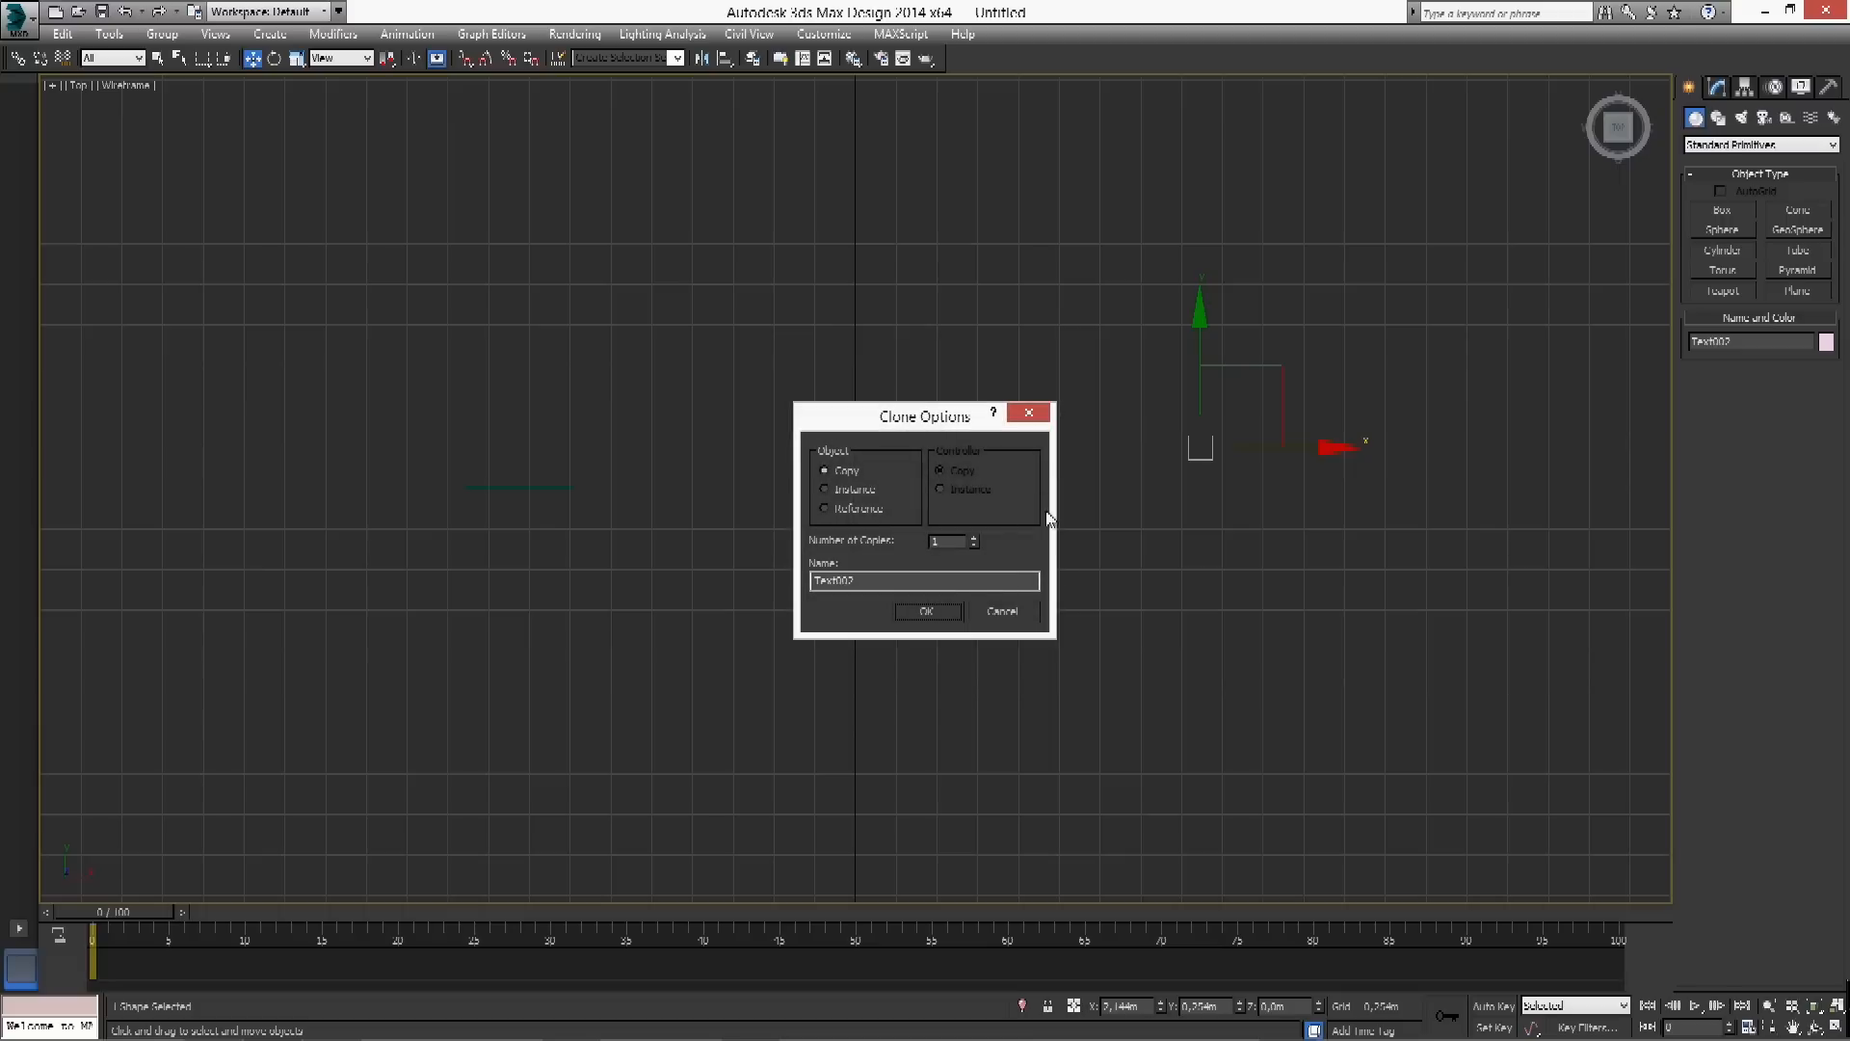
{"action": "left_click", "coordinate": [926, 611]}
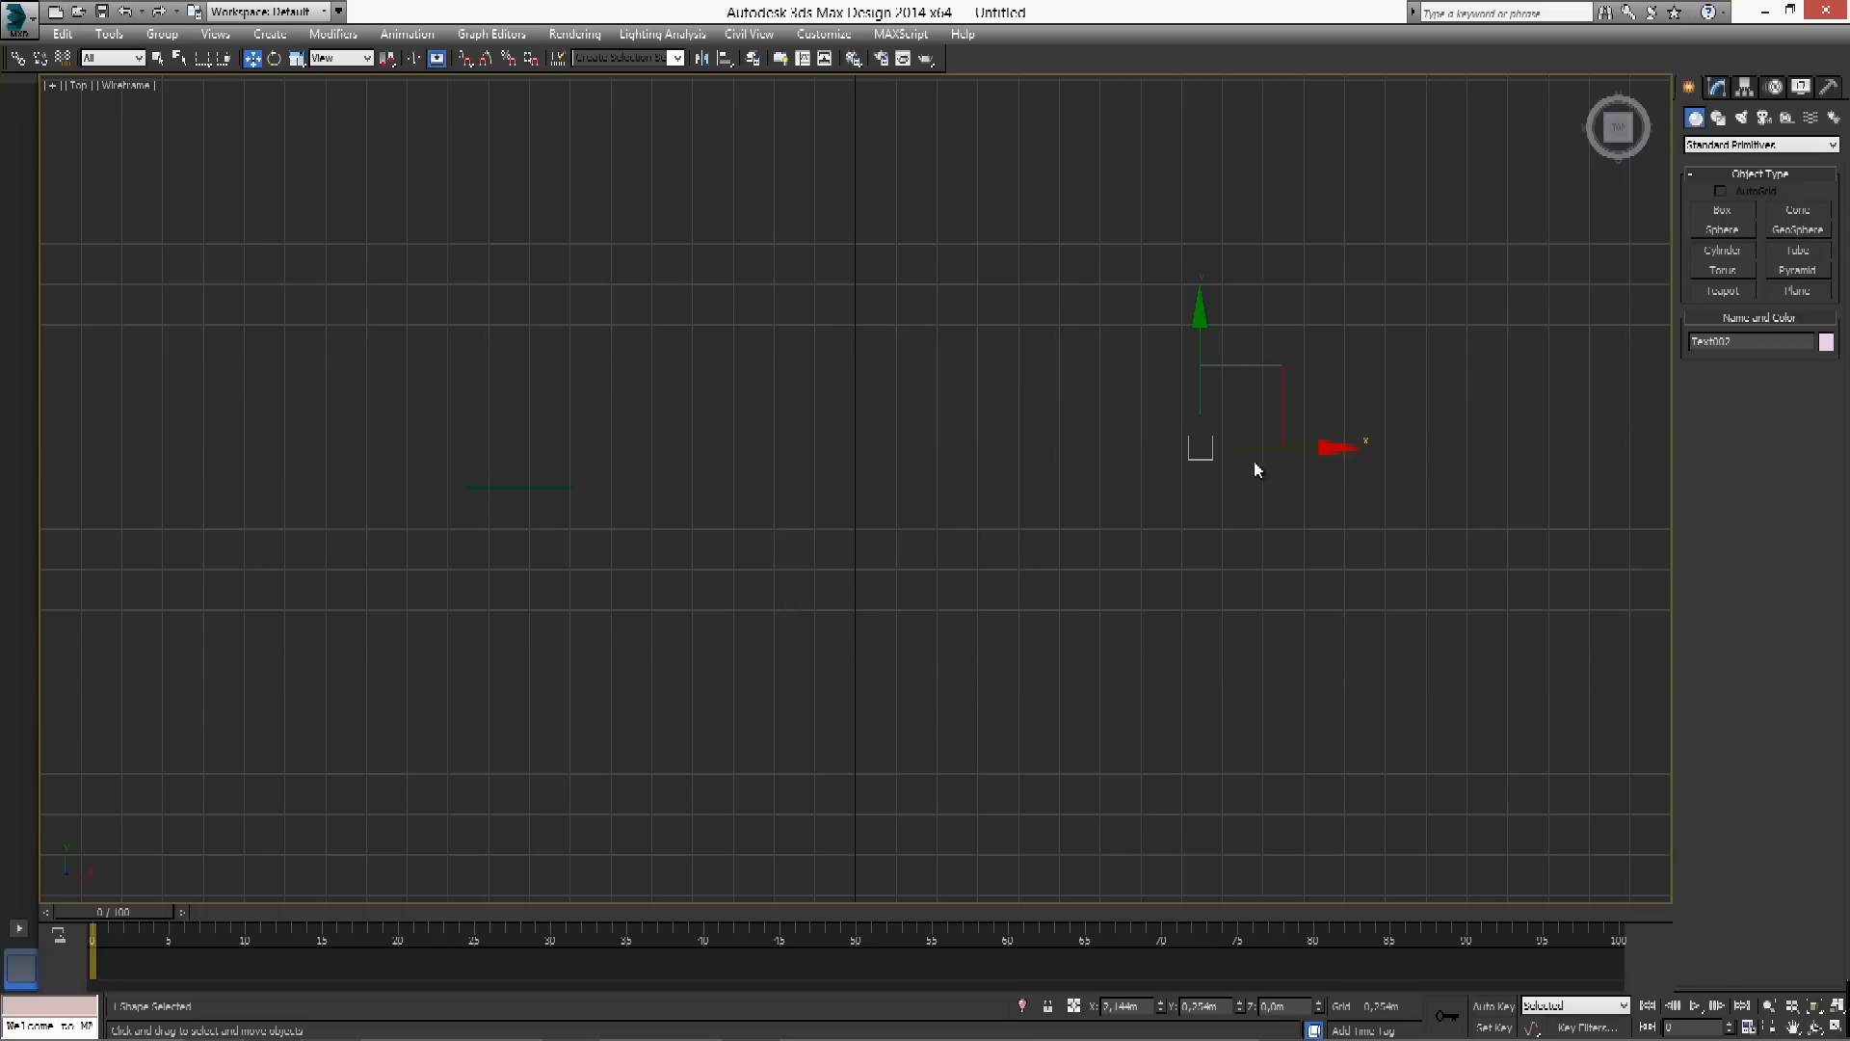
{"action": "left_click", "coordinate": [1031, 334]}
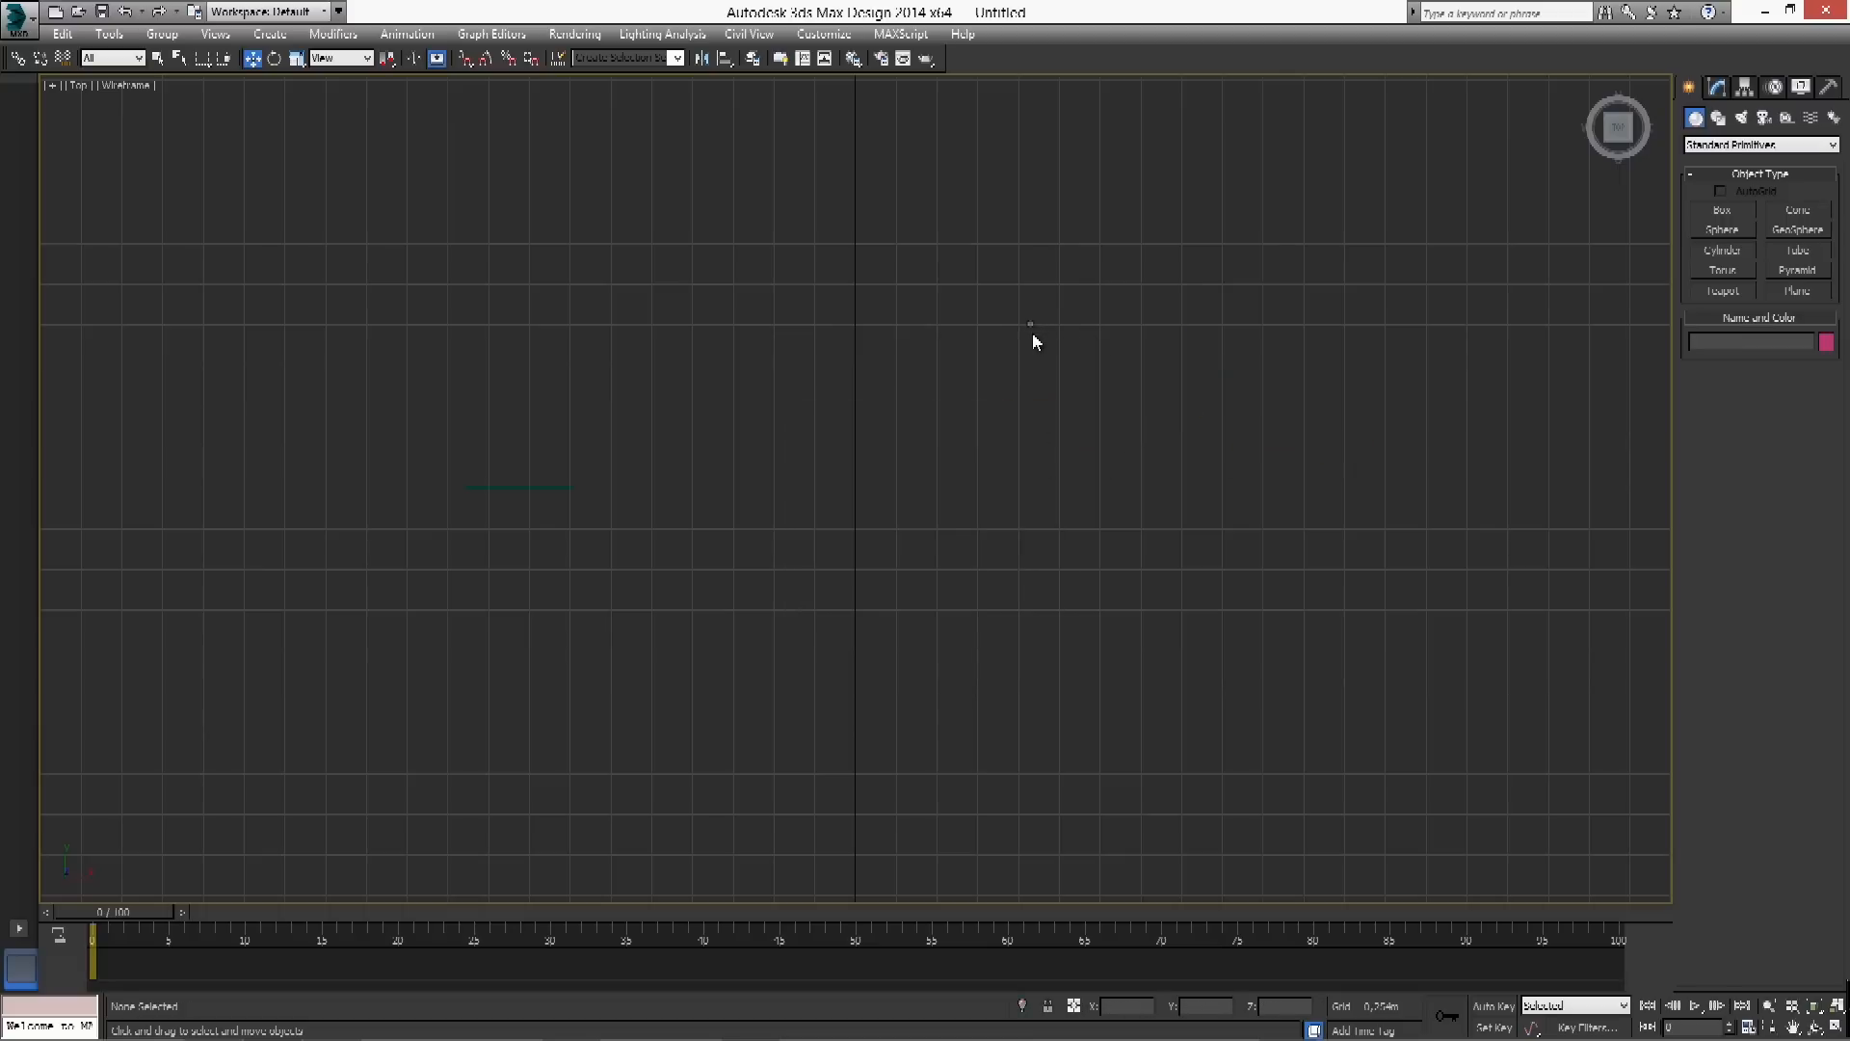
View the plane and both AE texts in the Front view and an orbited Perspective view, and look through the quad menus
{"action": "key", "text": "f"}
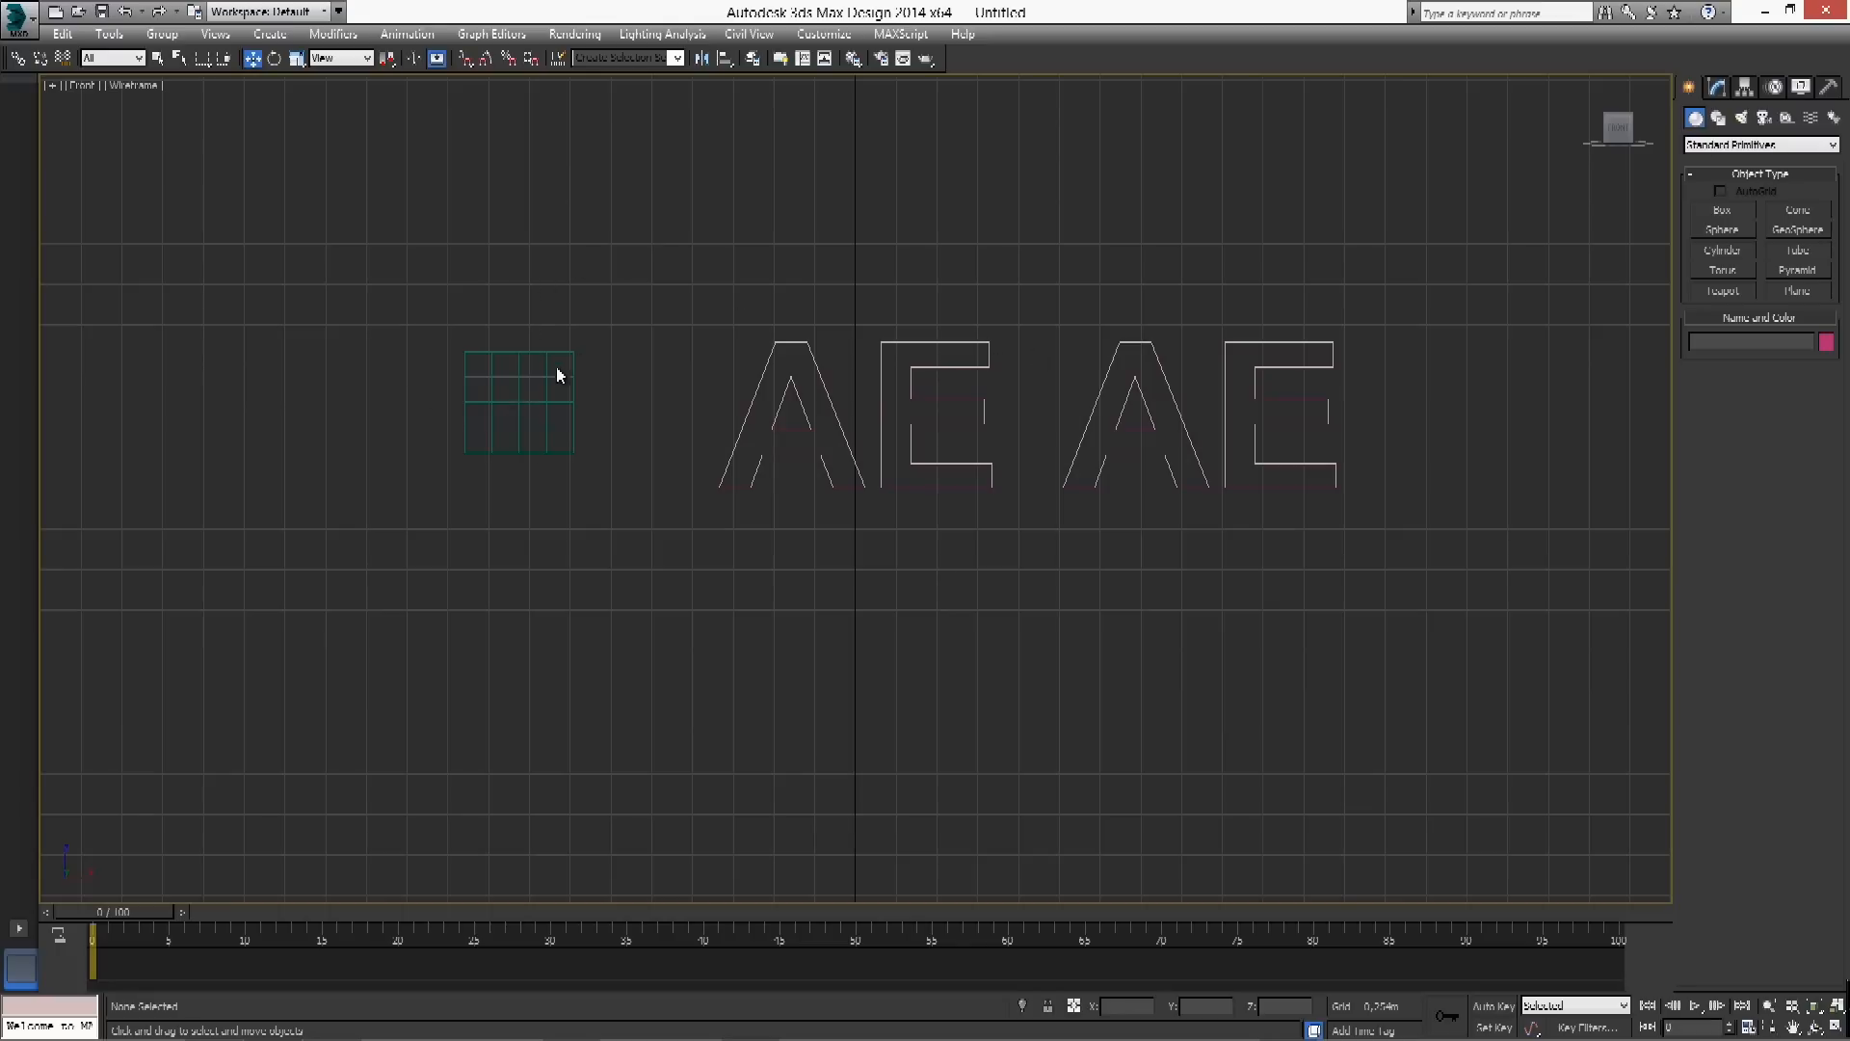
{"action": "left_click_drag", "start_coordinate": [591, 405], "coordinate": [455, 473]}
{"action": "key", "text": "p"}
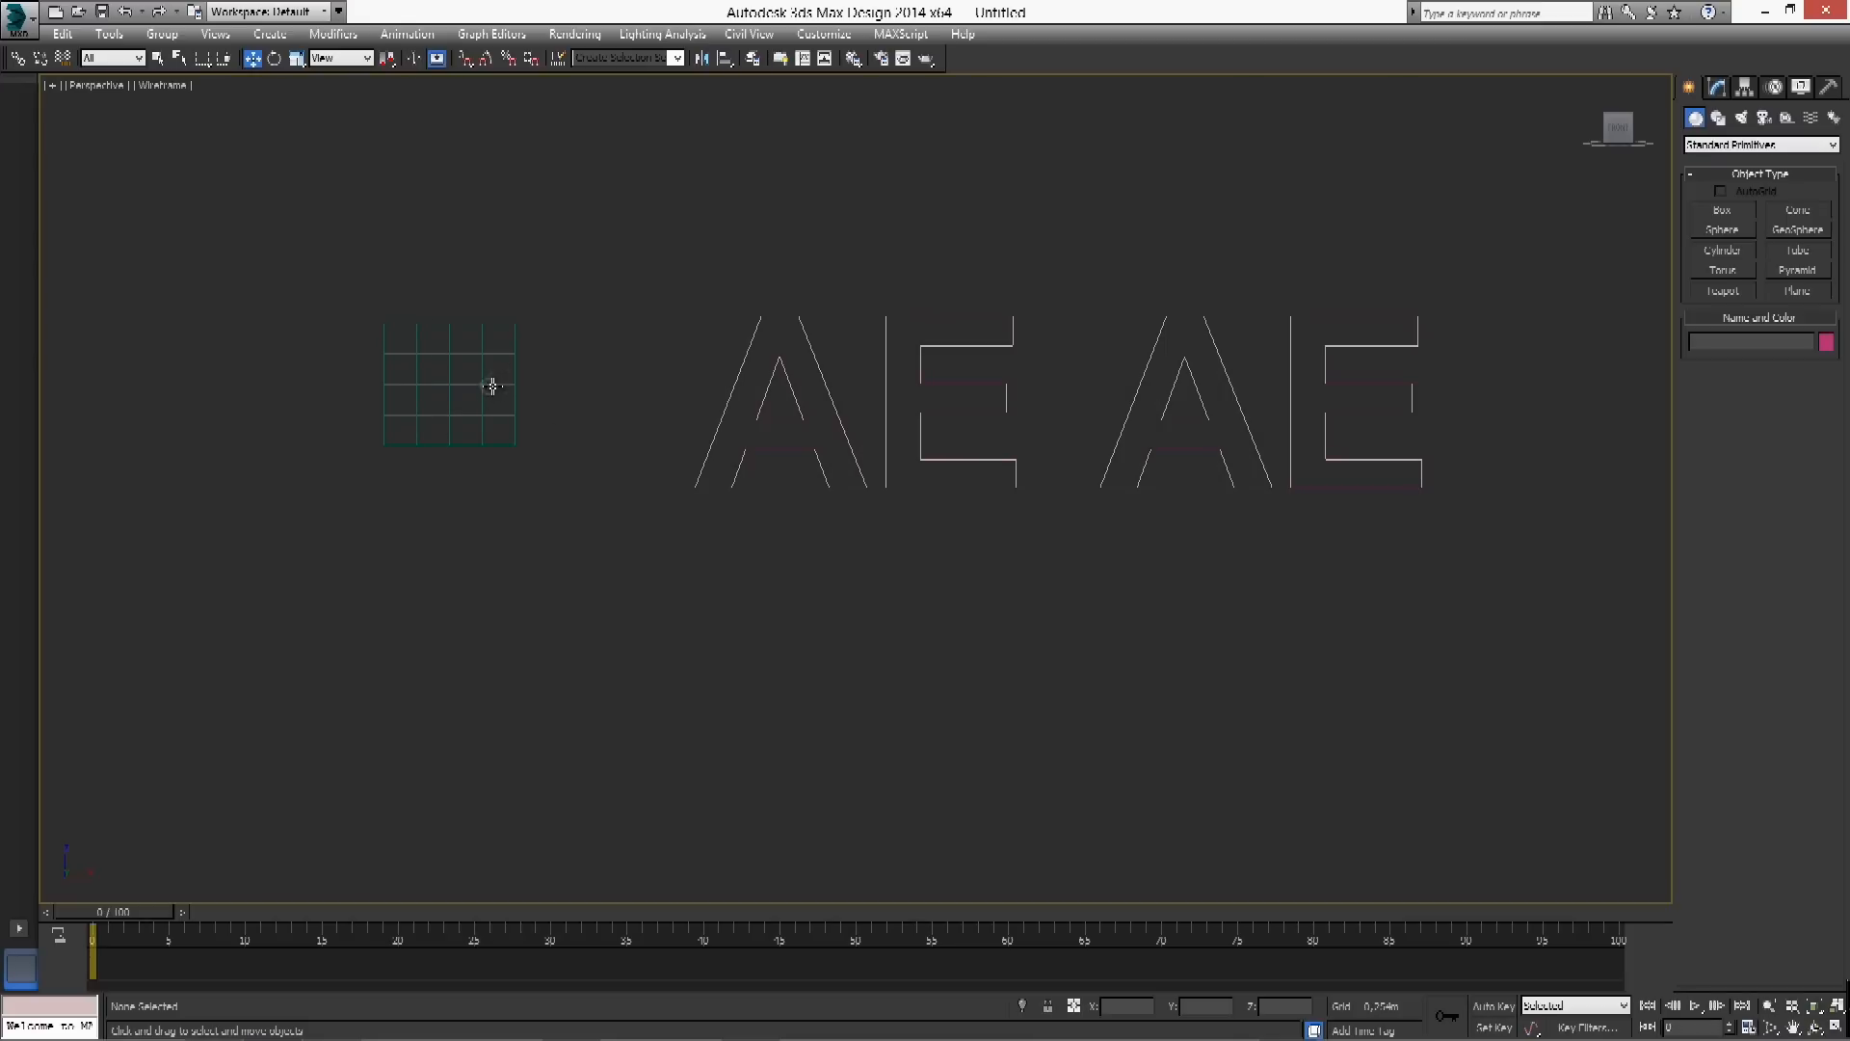
{"action": "middle_click_drag", "start_coordinate": [626, 332], "coordinate": [620, 429], "text": "alt"}
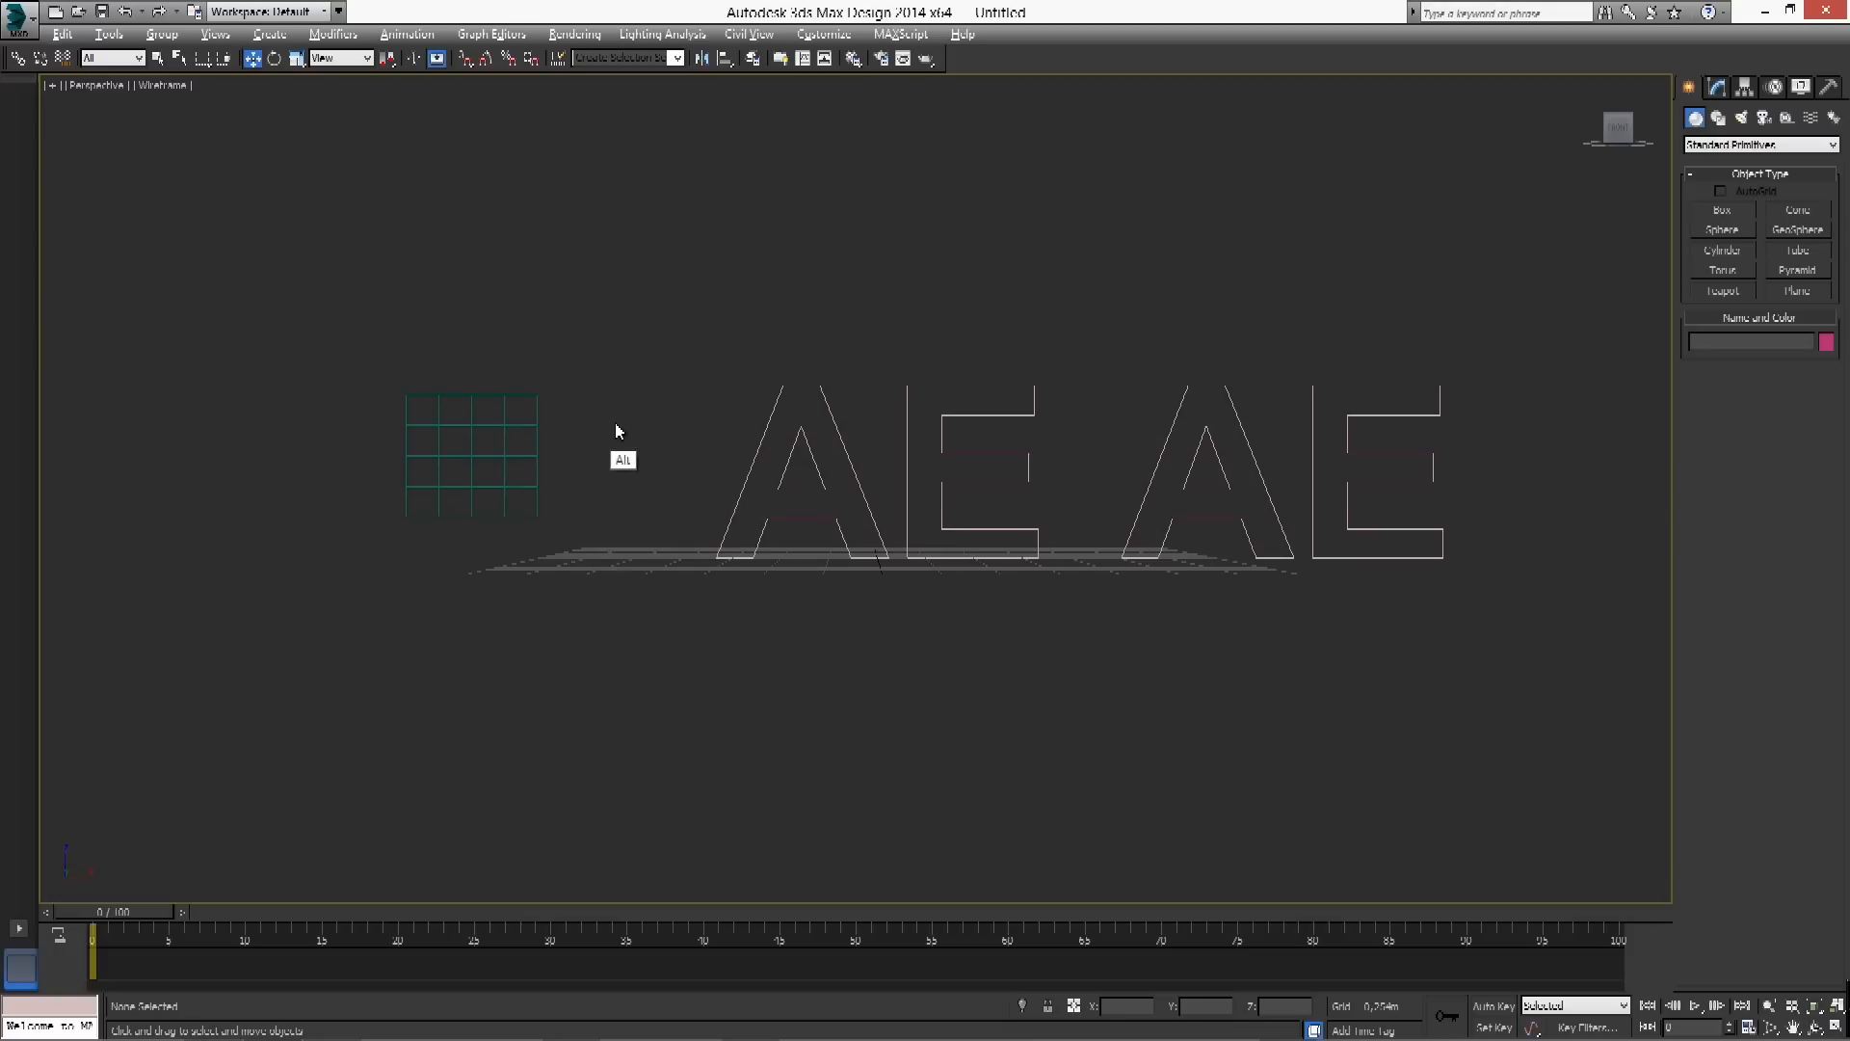
{"action": "right_click", "coordinate": [620, 430]}
{"action": "left_click", "coordinate": [563, 341]}
{"action": "right_click", "coordinate": [518, 292], "text": "alt"}
{"action": "left_click", "coordinate": [665, 364]}
{"action": "right_click", "coordinate": [647, 388]}
{"action": "left_click", "coordinate": [559, 368]}
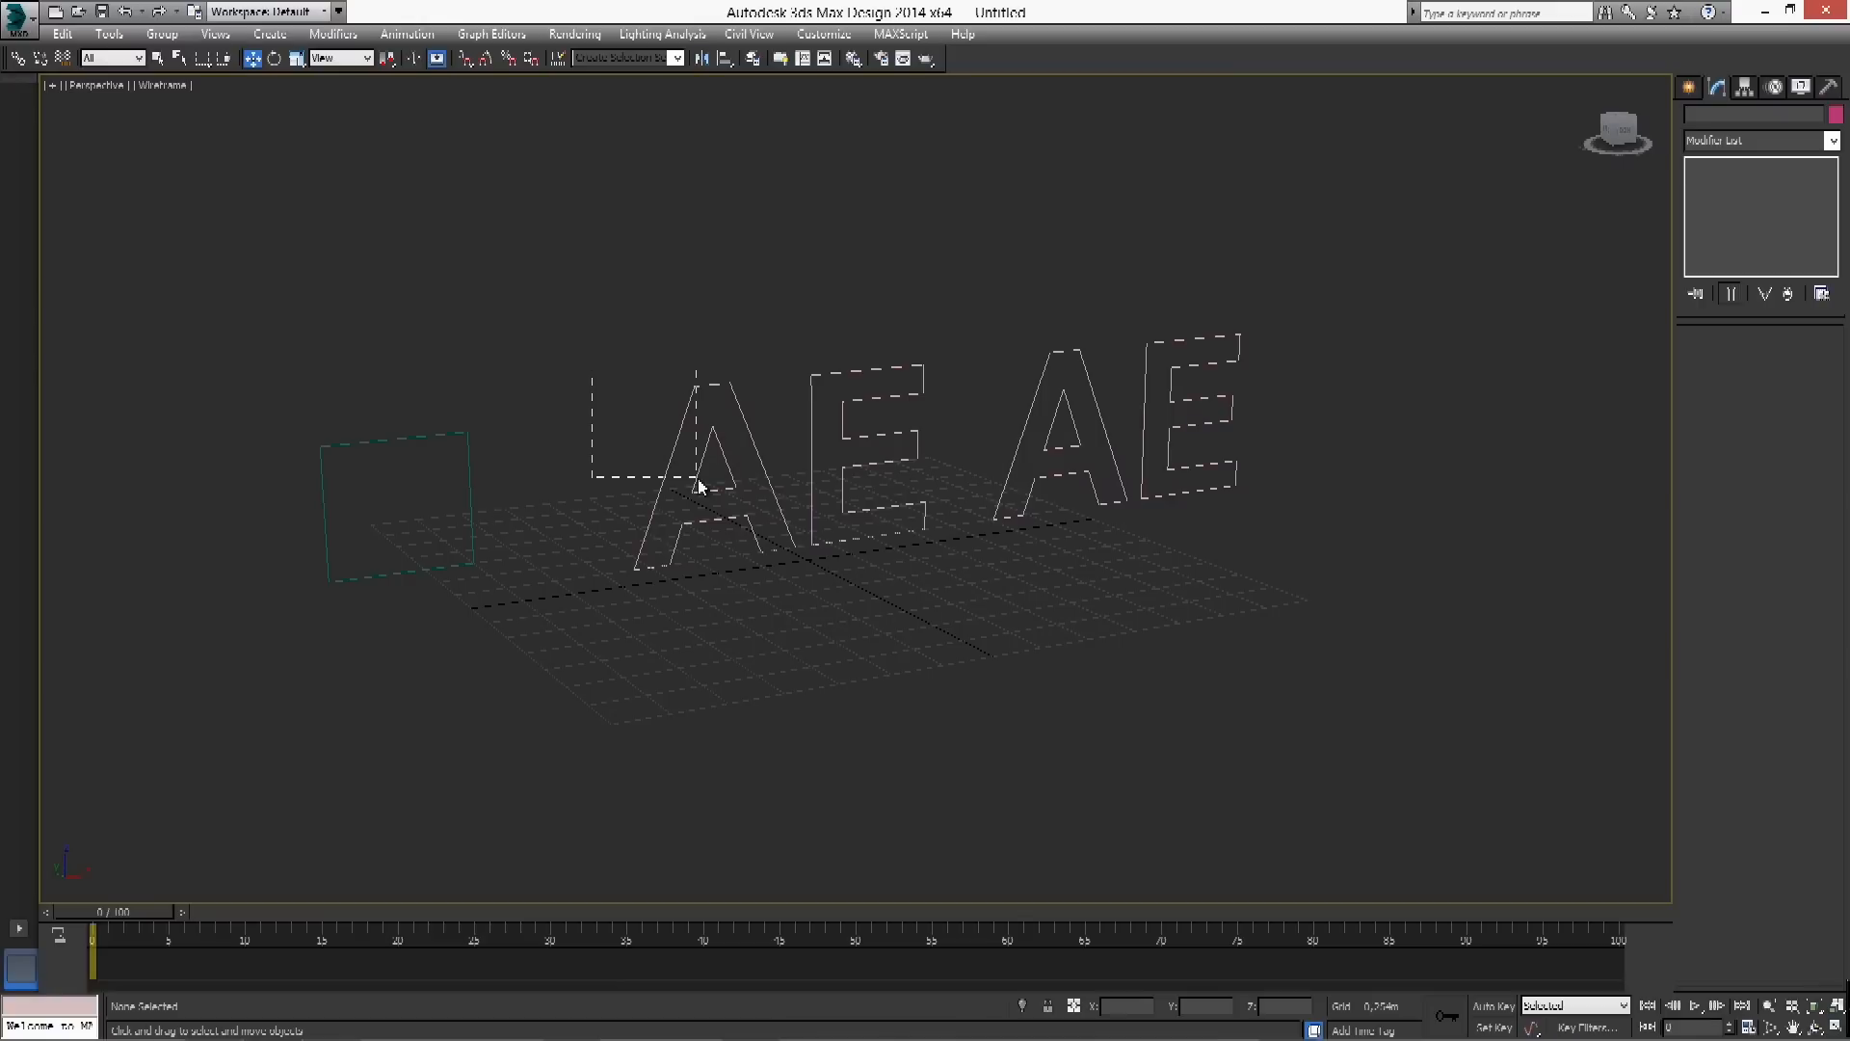
Zoom in on the copied AE text in the Perspective view and examine its animation quad menu
{"action": "left_click", "coordinate": [698, 485]}
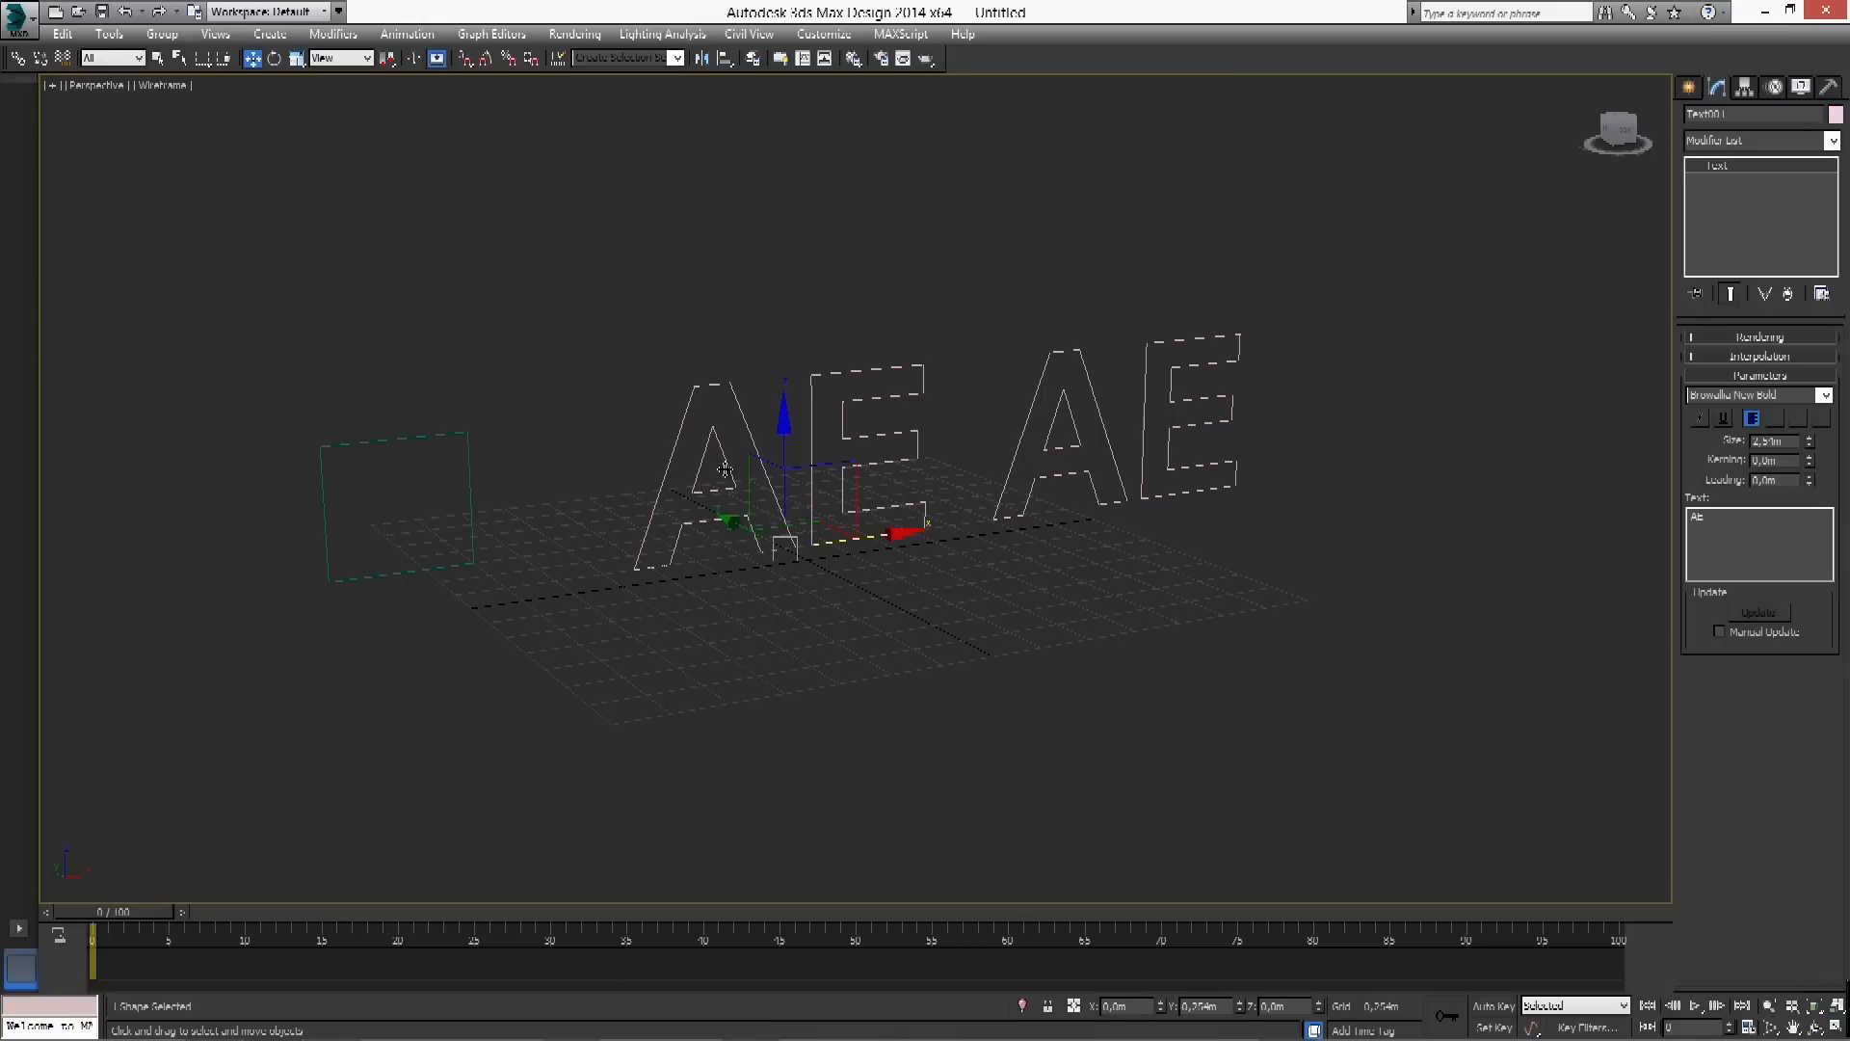
{"action": "left_click_drag", "start_coordinate": [989, 301], "coordinate": [1225, 468]}
{"action": "key", "text": "z"}
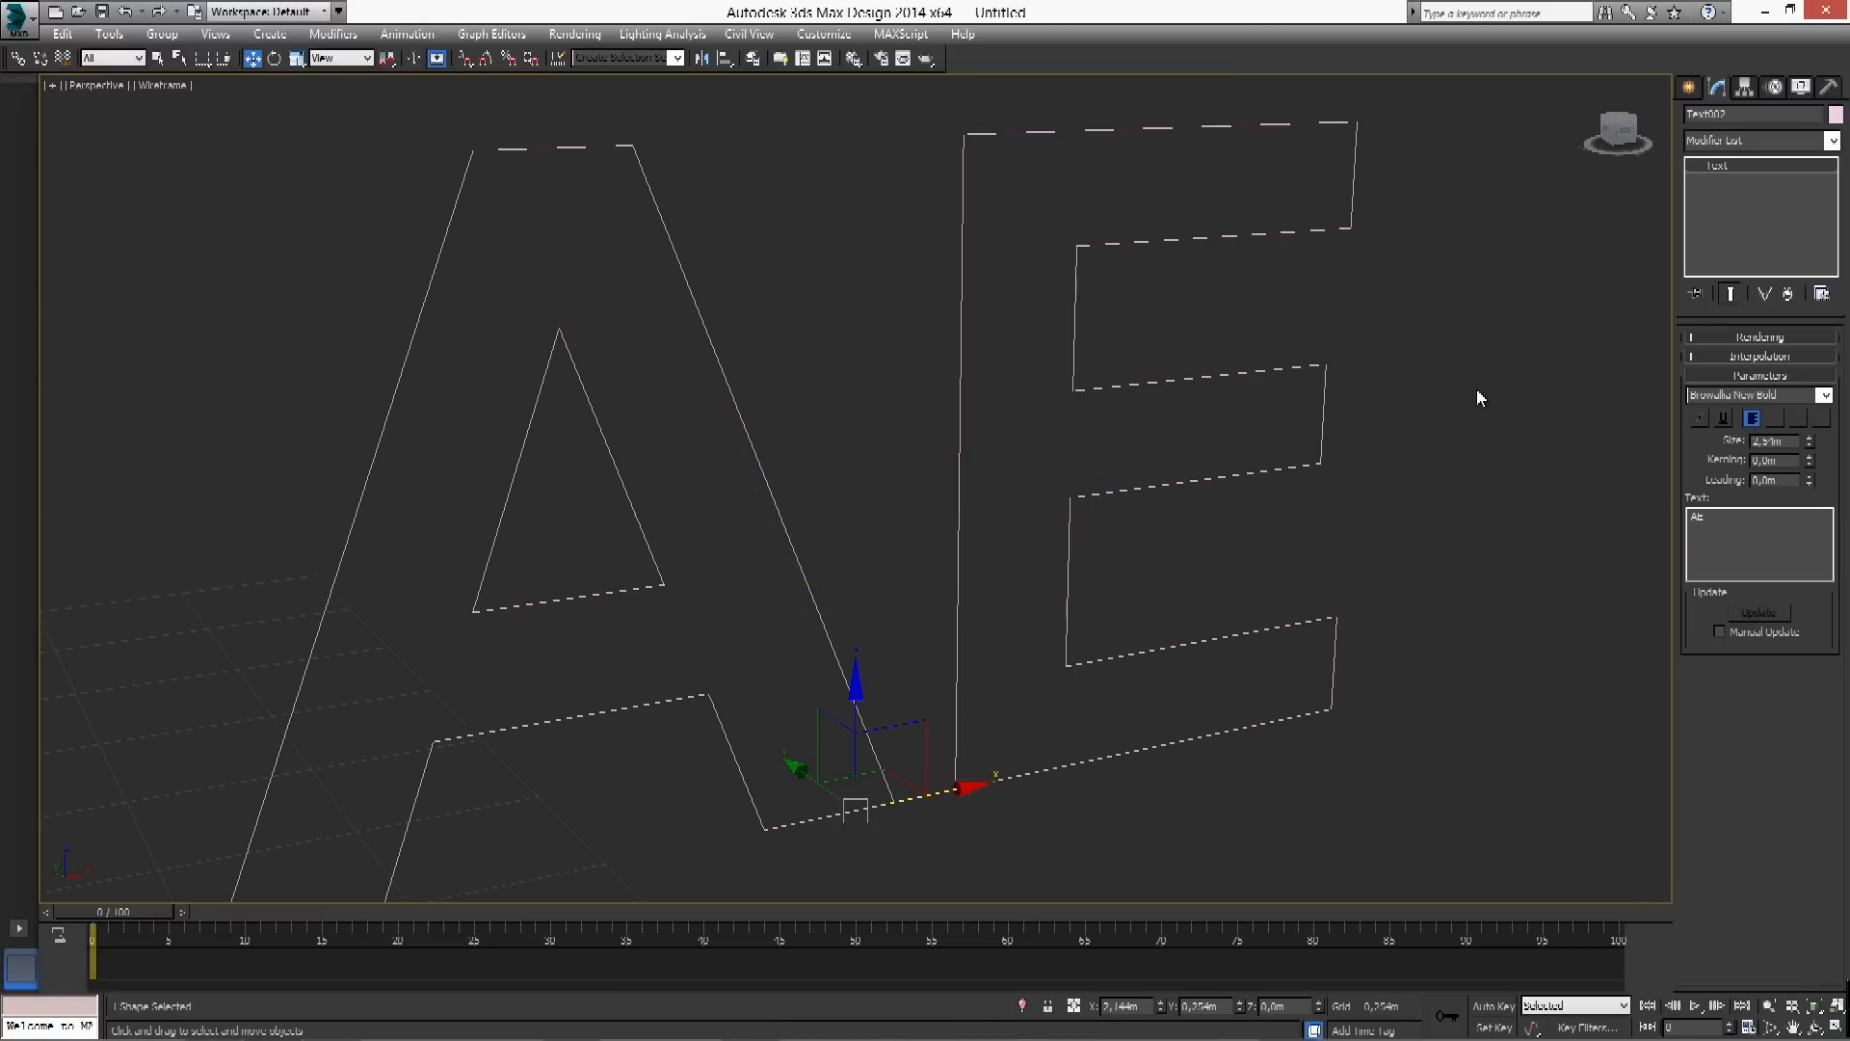
{"action": "right_click", "coordinate": [1096, 451]}
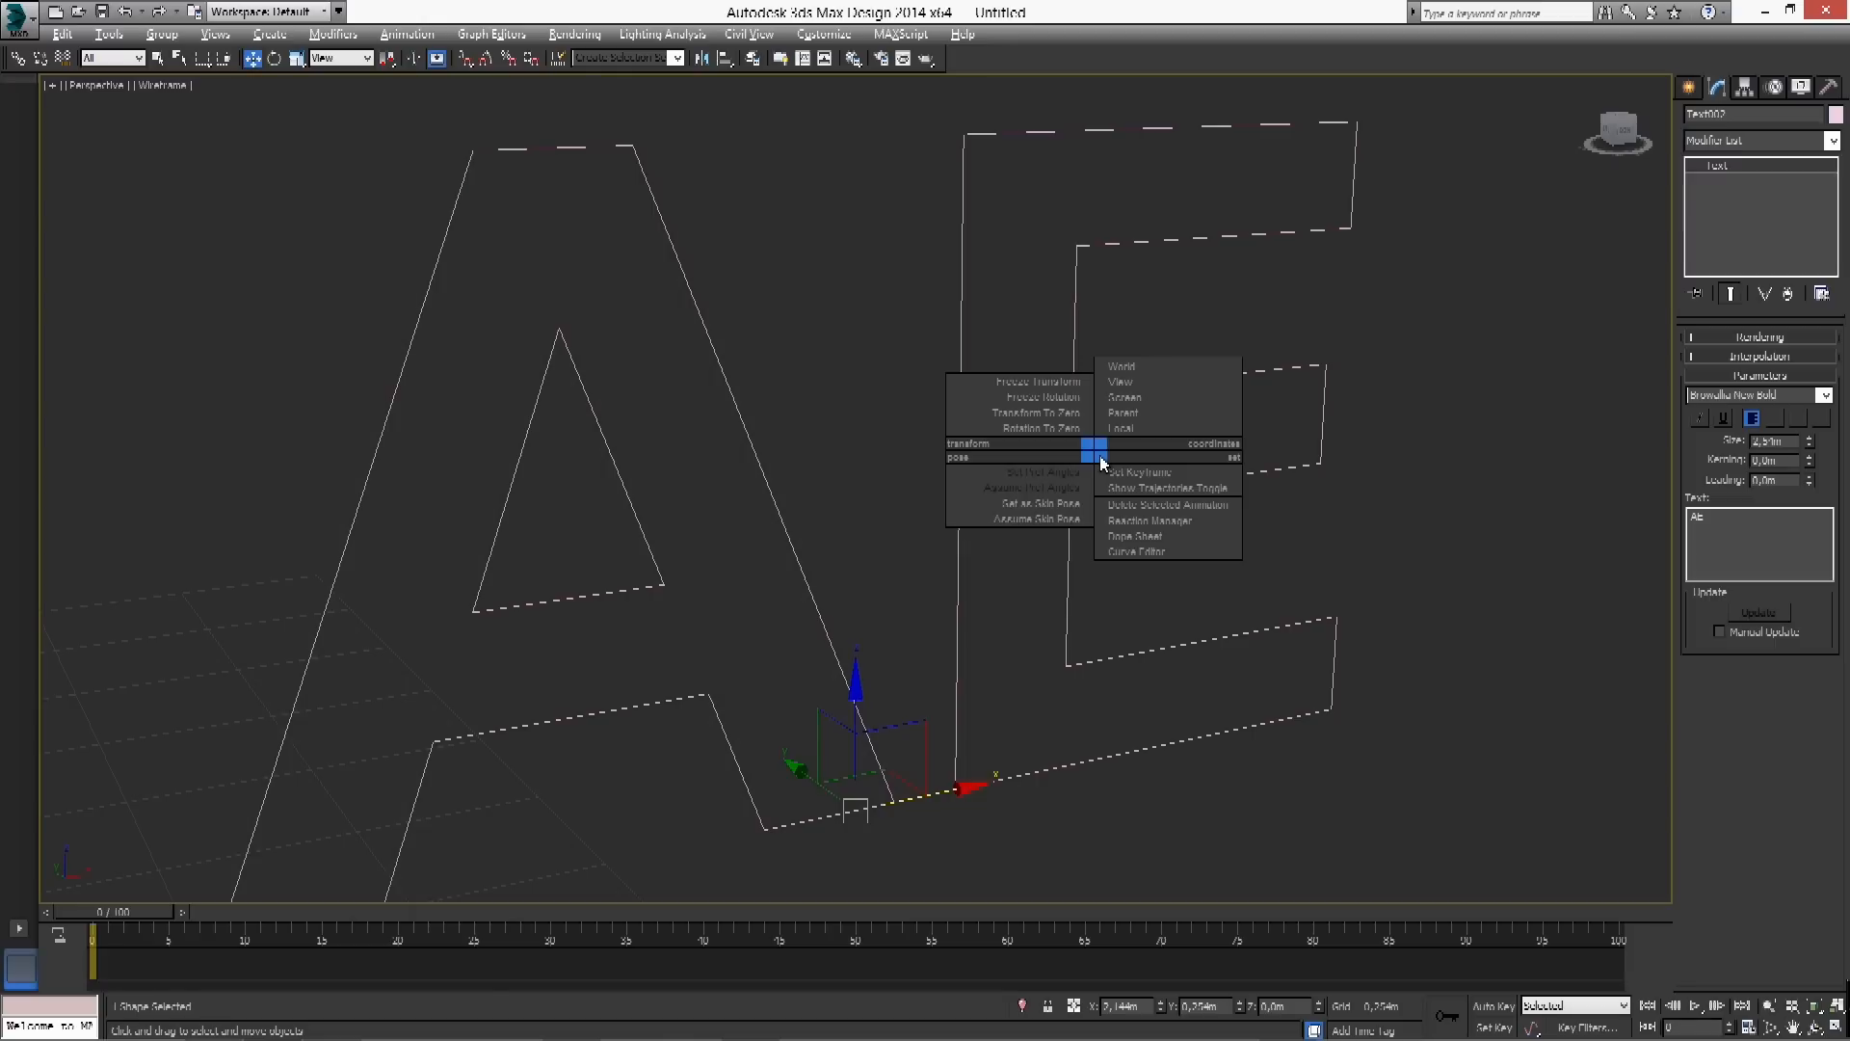
{"action": "middle_click_drag", "start_coordinate": [822, 365], "coordinate": [808, 292]}
{"action": "right_click", "coordinate": [778, 264]}
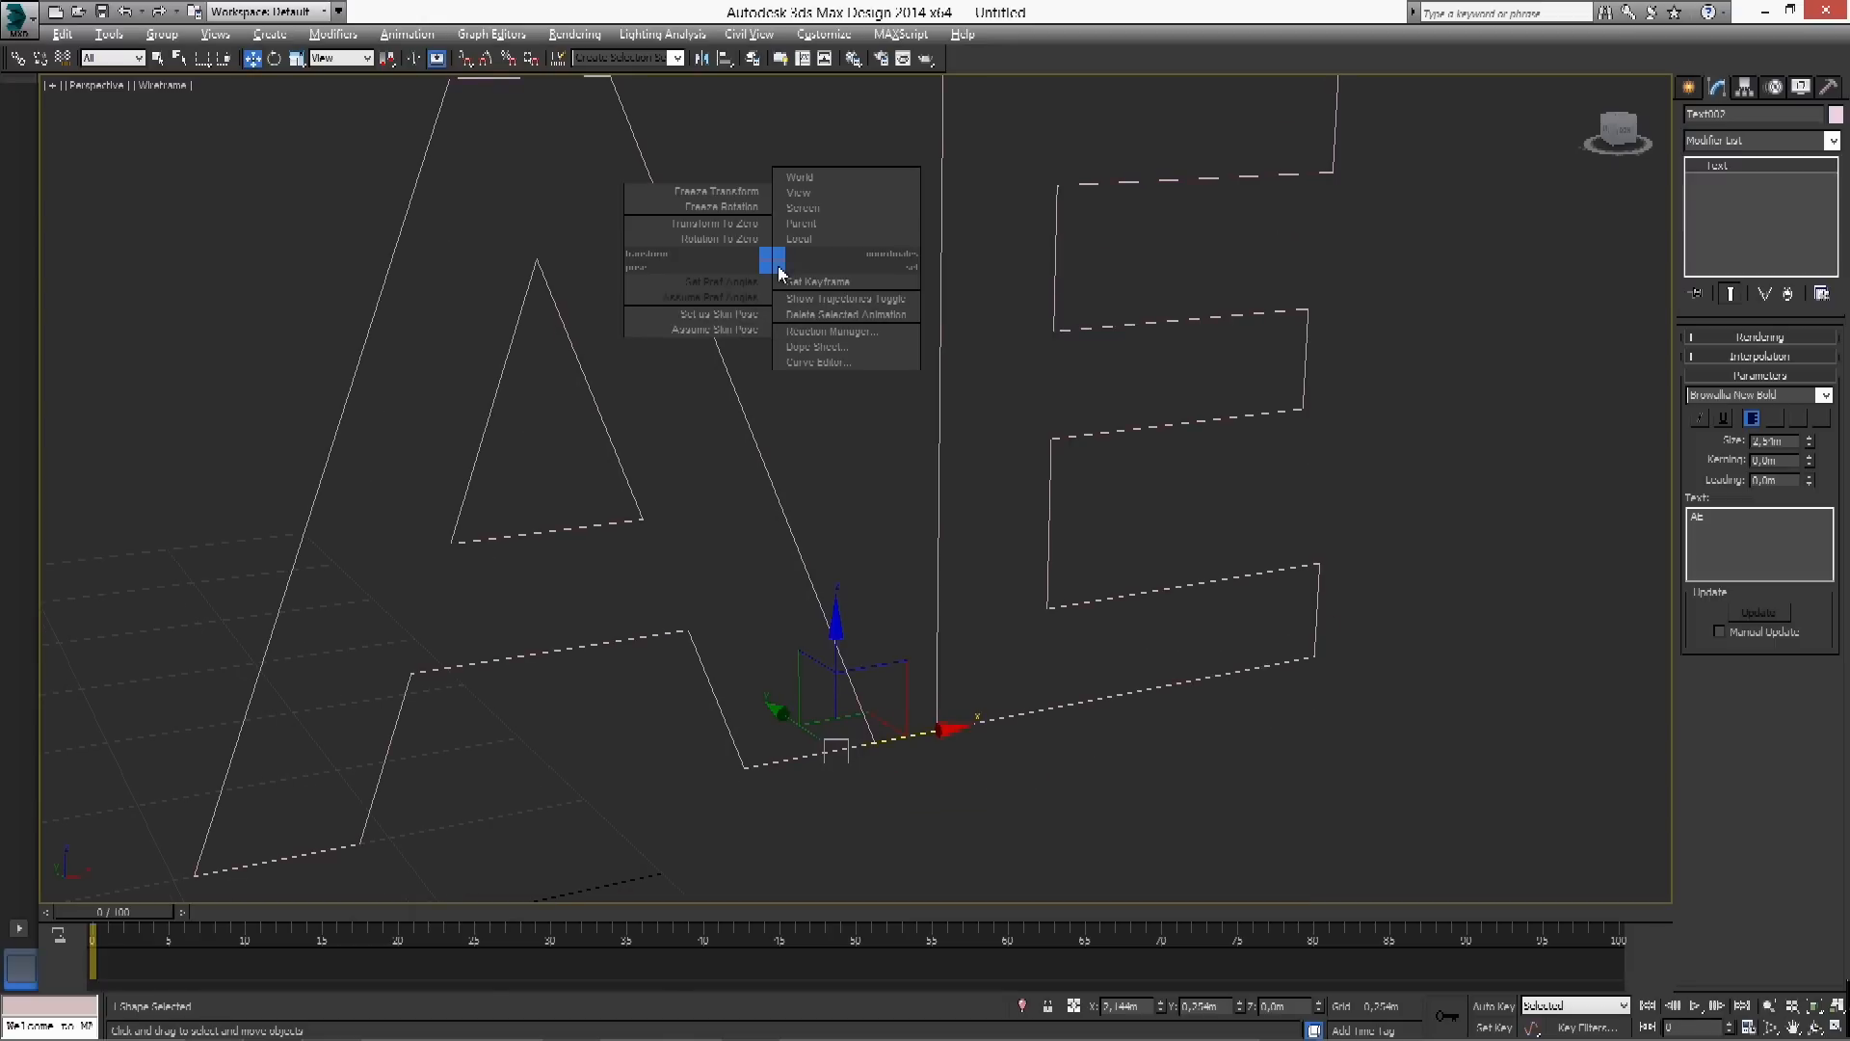
{"action": "left_click_drag", "start_coordinate": [745, 129], "coordinate": [810, 215]}
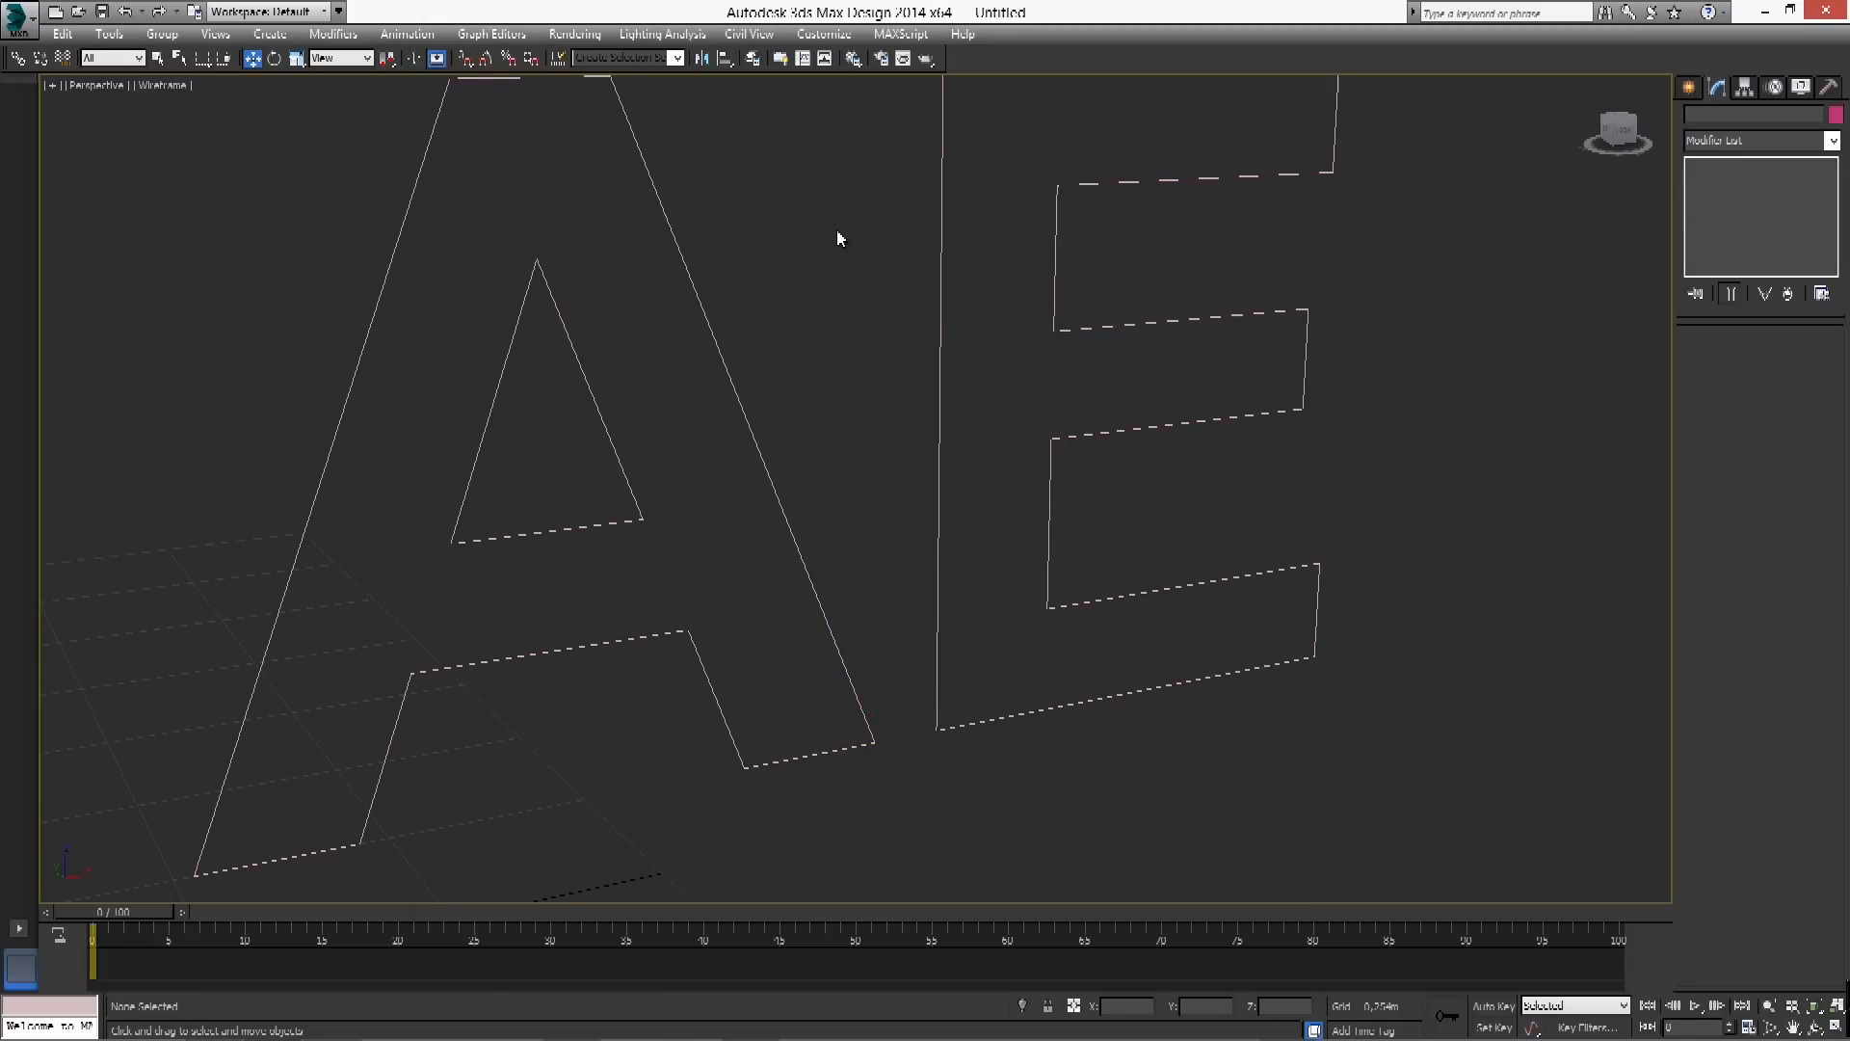
{"action": "scroll", "coordinate": [894, 290], "scroll_direction": "down", "scroll_amount": 10}
{"action": "scroll", "coordinate": [855, 298], "scroll_direction": "up", "scroll_amount": 9}
{"action": "scroll", "coordinate": [857, 304], "scroll_direction": "down", "scroll_amount": 2}
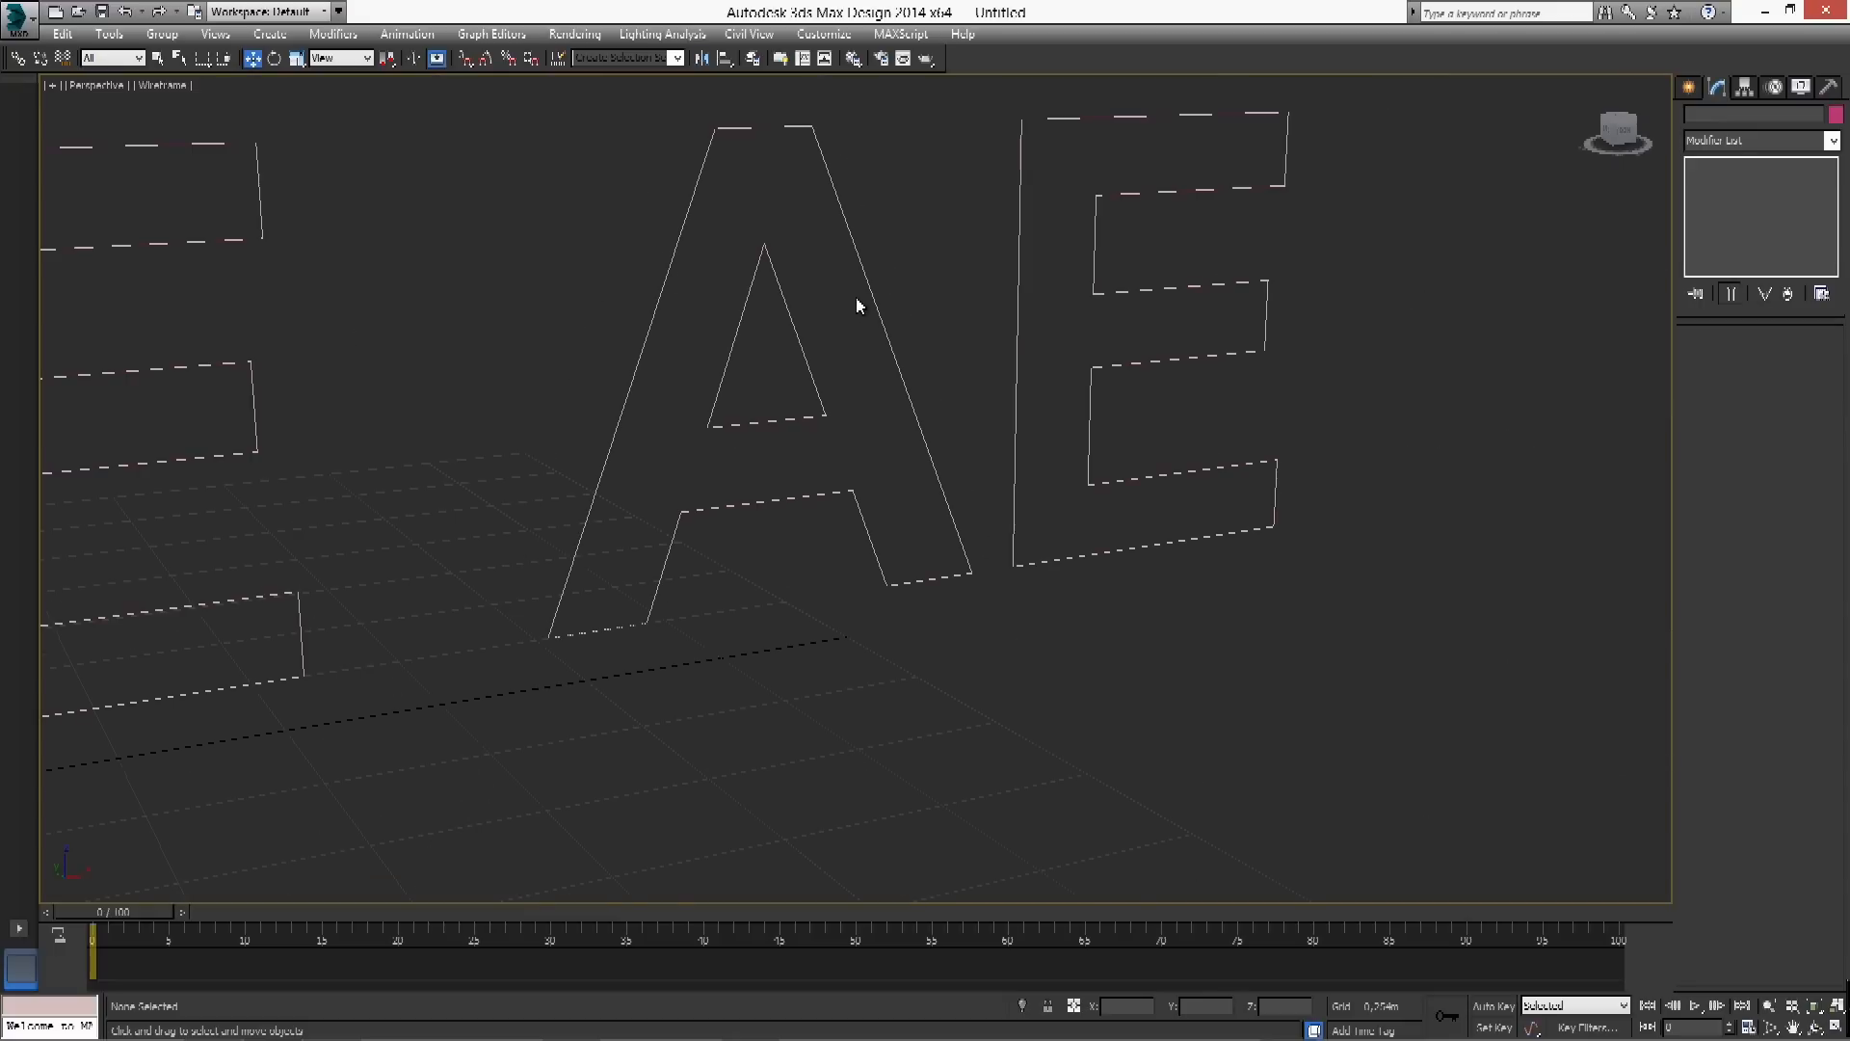
Extrude the copied AE text by 0.254 m and switch the viewport from wireframe to shaded display
{"action": "left_click", "coordinate": [1019, 260]}
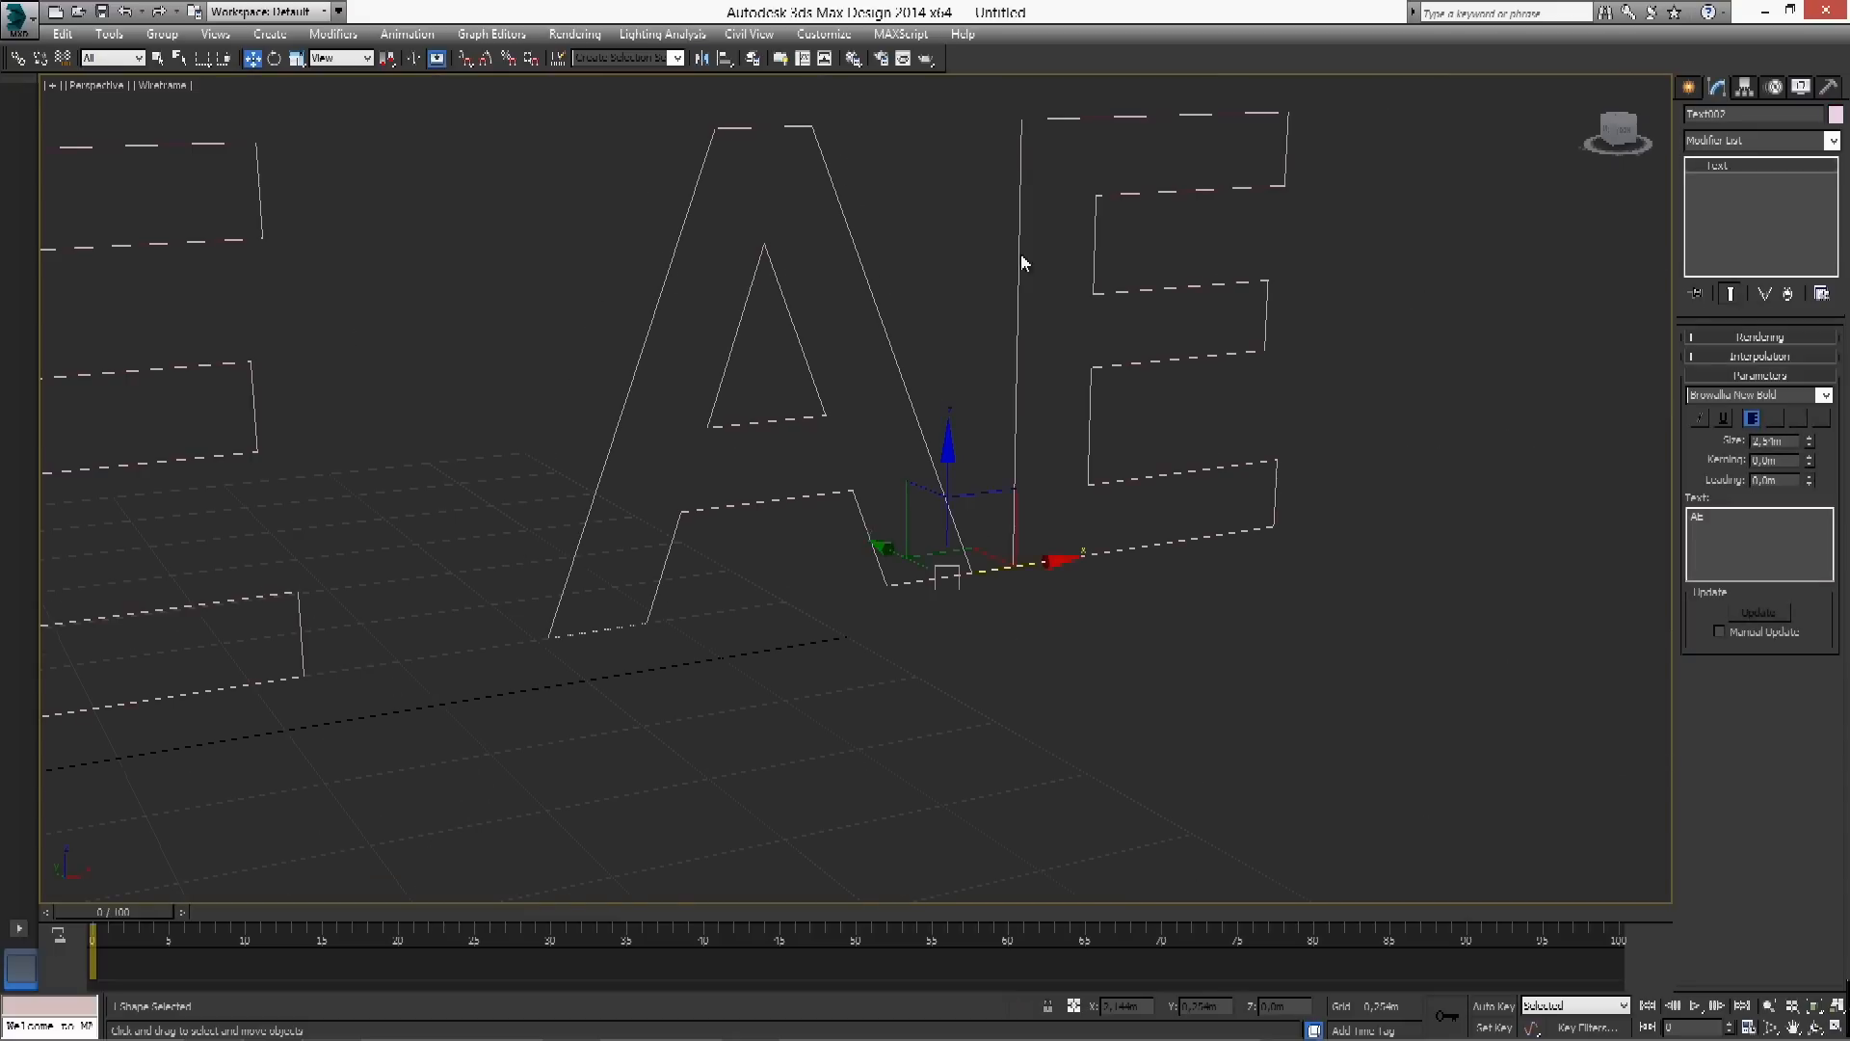
{"action": "left_click", "coordinate": [1831, 141]}
{"action": "left_click_drag", "start_coordinate": [1837, 194], "coordinate": [1841, 219]}
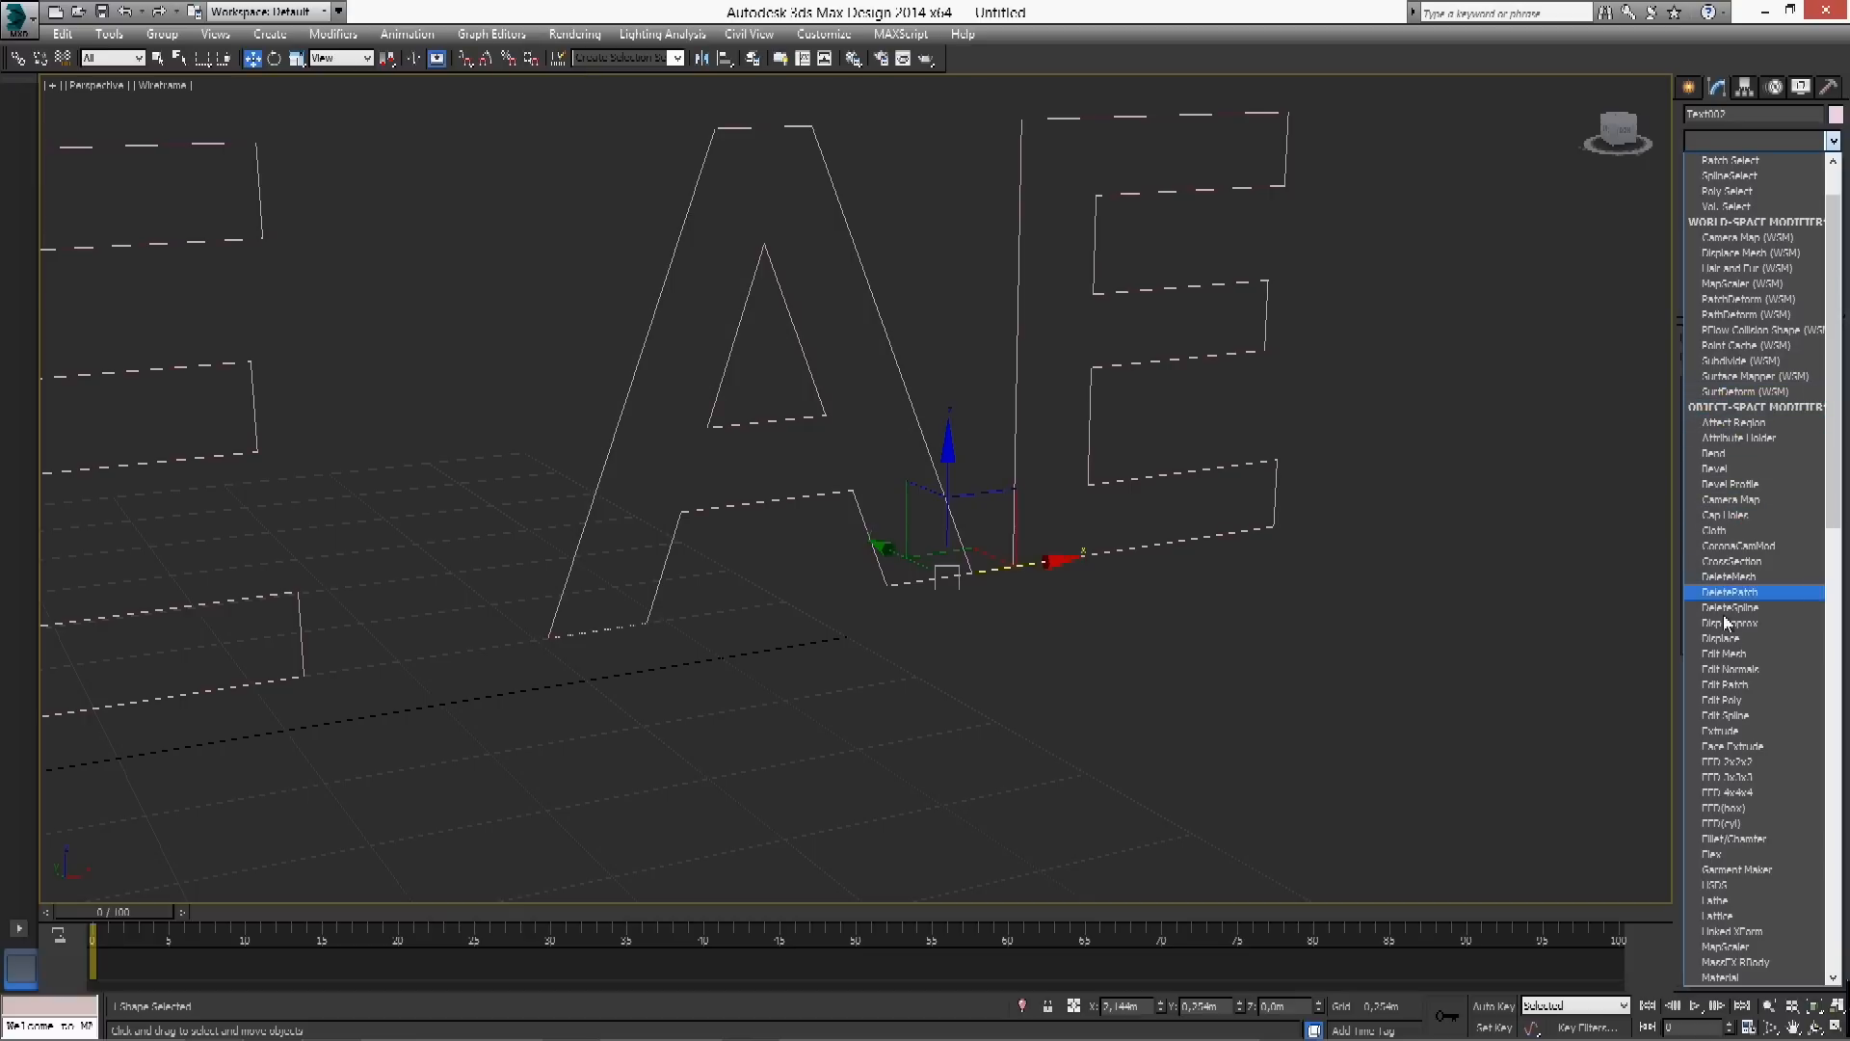
{"action": "left_click", "coordinate": [1737, 734]}
{"action": "left_click_drag", "start_coordinate": [1816, 365], "coordinate": [1822, 337]}
{"action": "key", "text": "F3"}
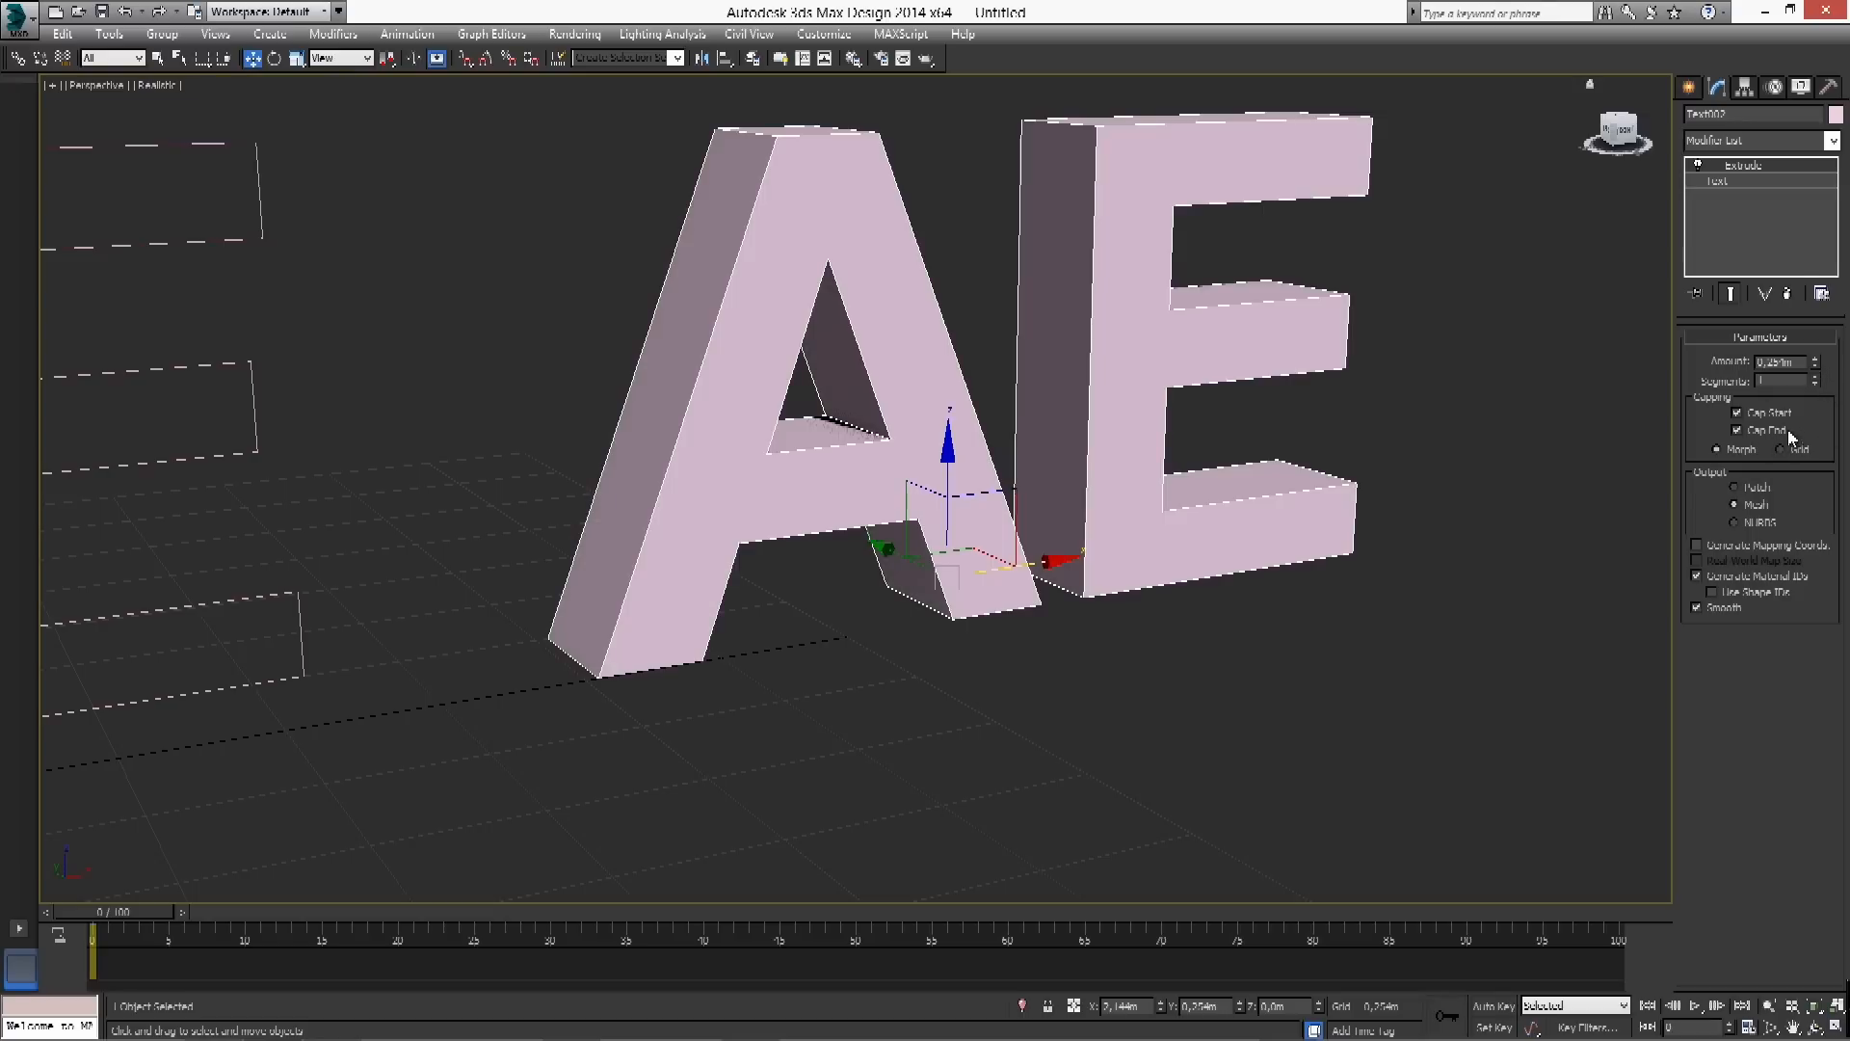
Replace the copy's Extrude with a Bevel: level 1 height 0.14 m, level 2 height 0.038 m and outline -0.02 m
{"action": "left_click", "coordinate": [1788, 293]}
{"action": "left_click", "coordinate": [1832, 141]}
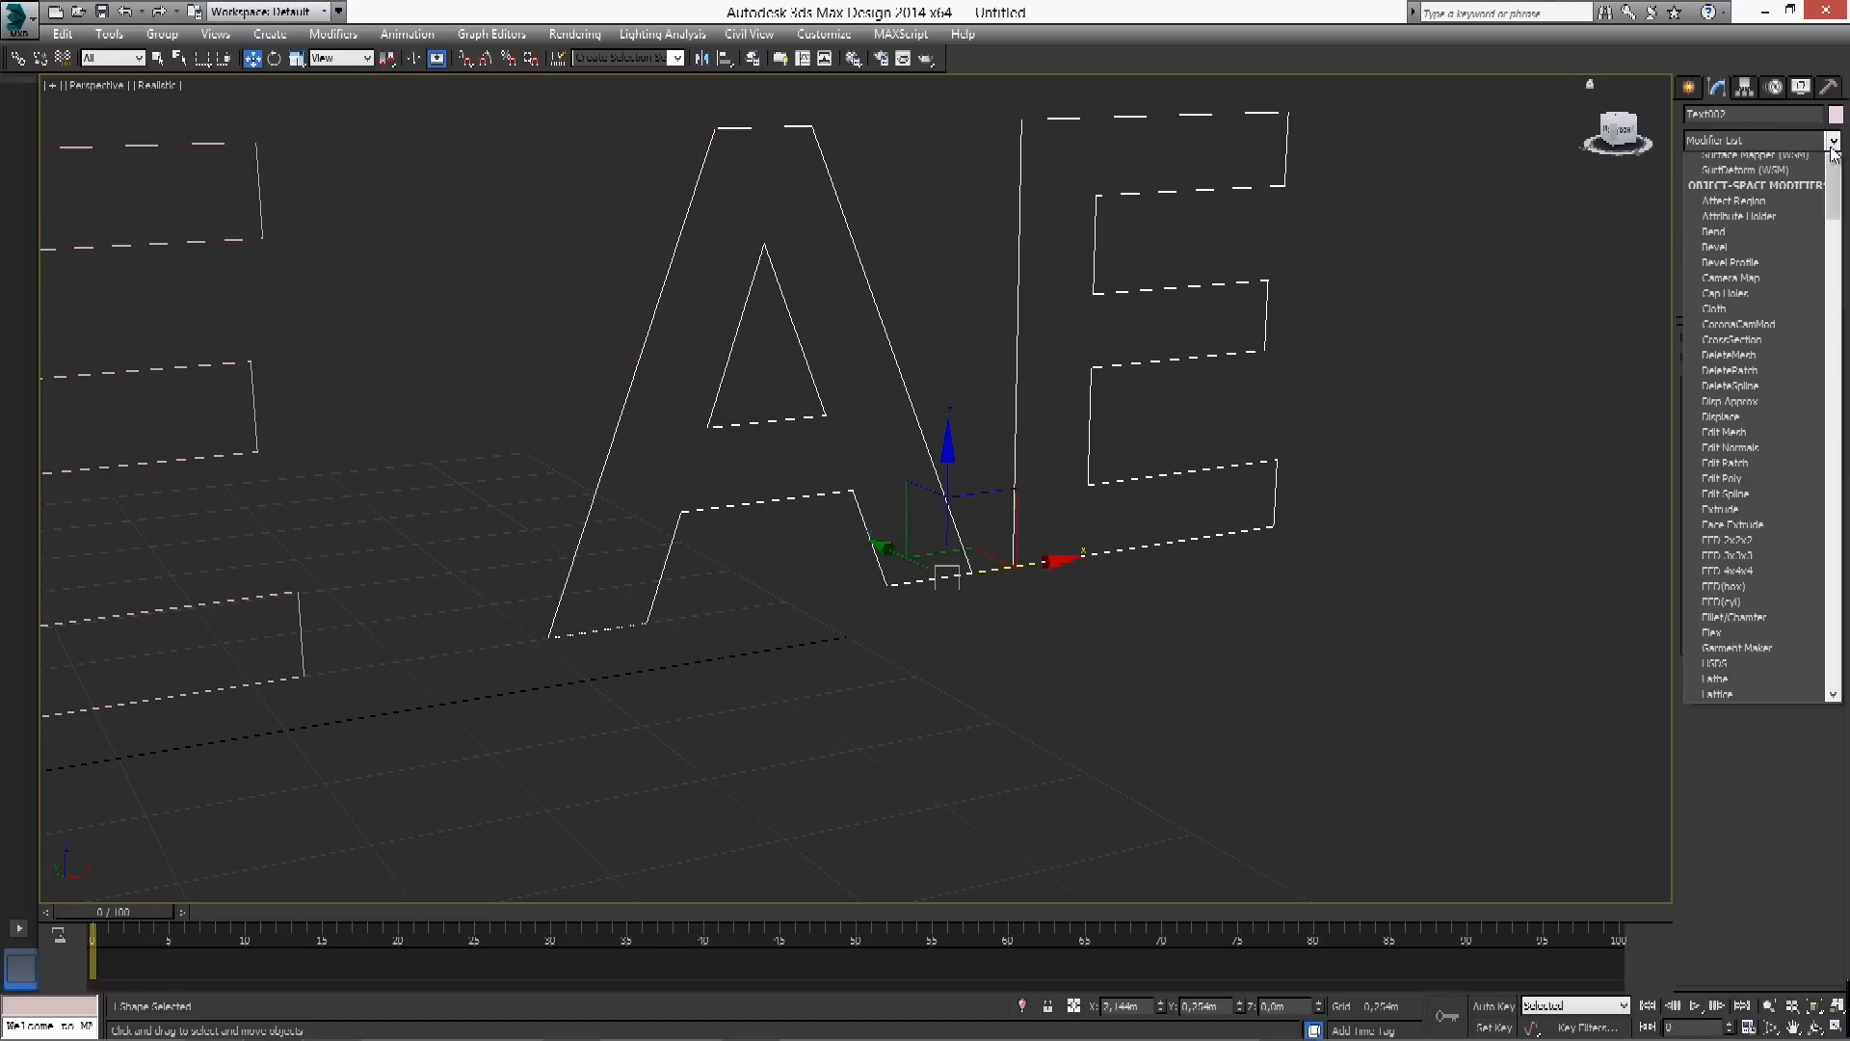
{"action": "left_click", "coordinate": [1744, 529]}
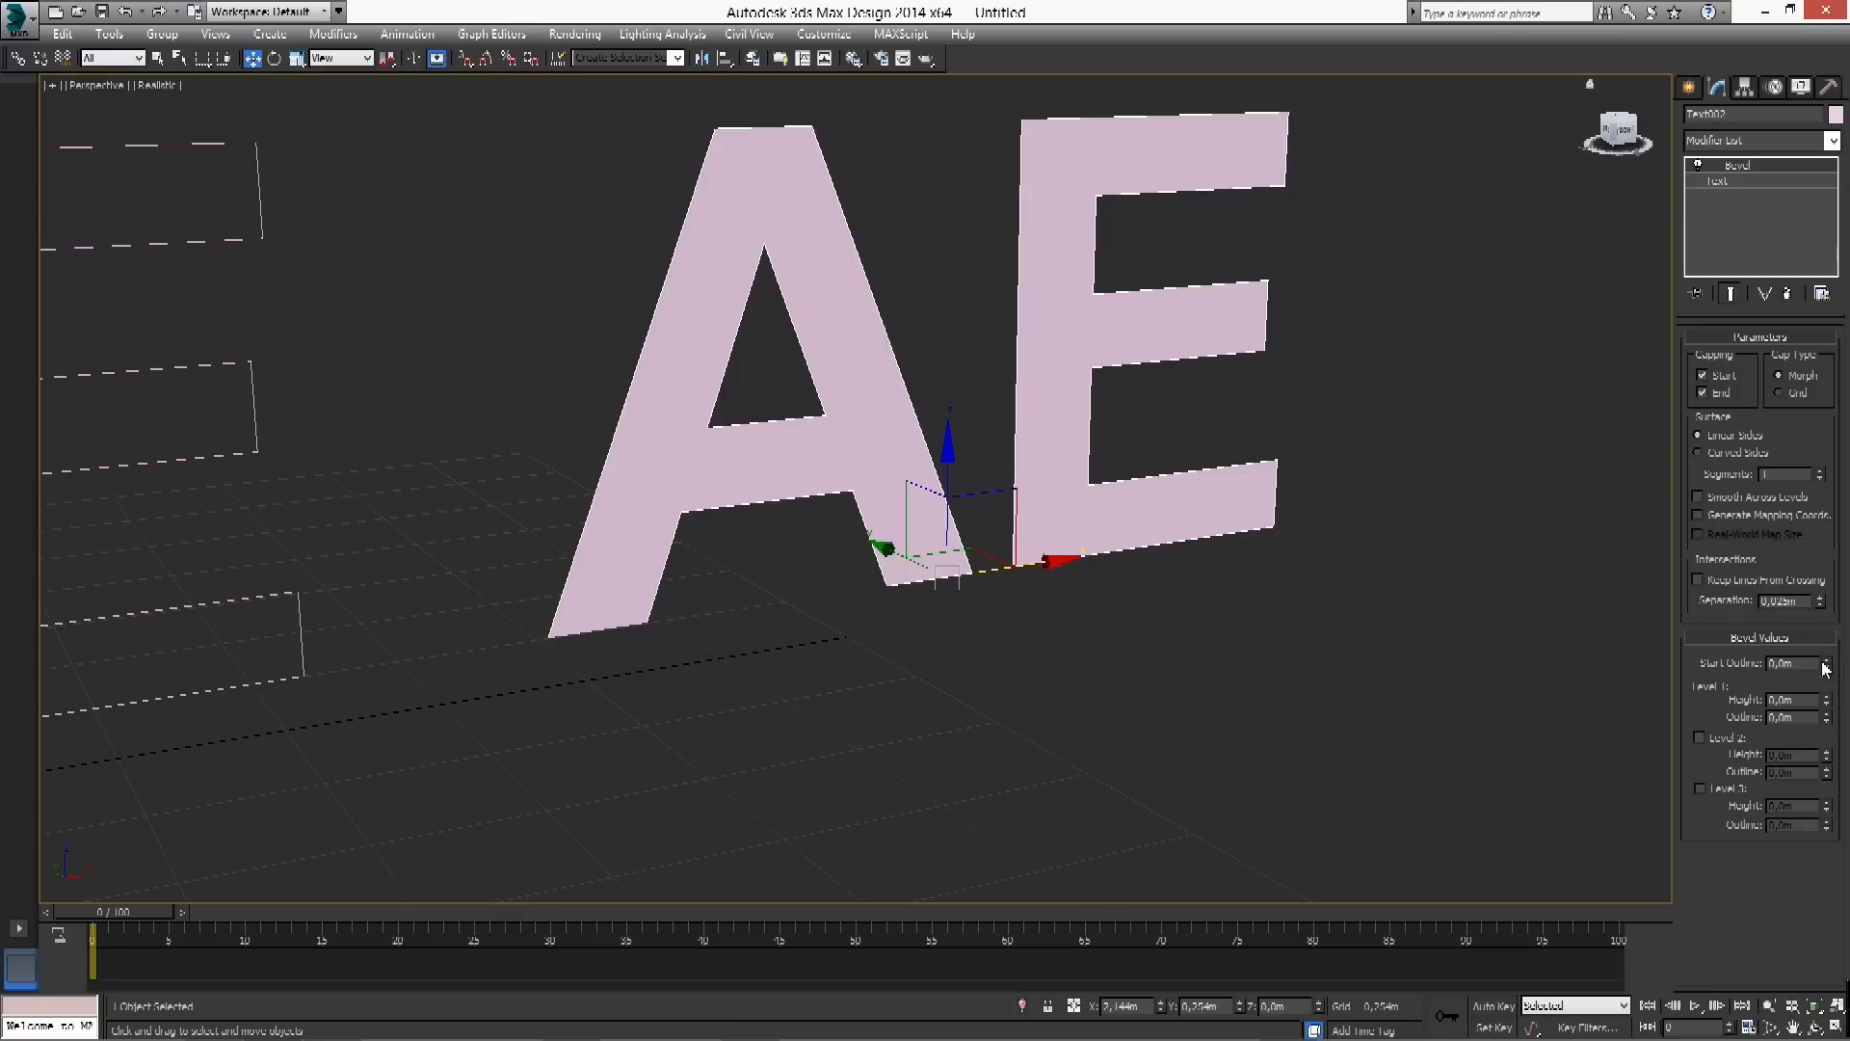
{"action": "left_click_drag", "start_coordinate": [1828, 665], "coordinate": [1826, 714]}
{"action": "left_click", "coordinate": [1700, 738]}
{"action": "left_click_drag", "start_coordinate": [1826, 754], "coordinate": [1843, 787]}
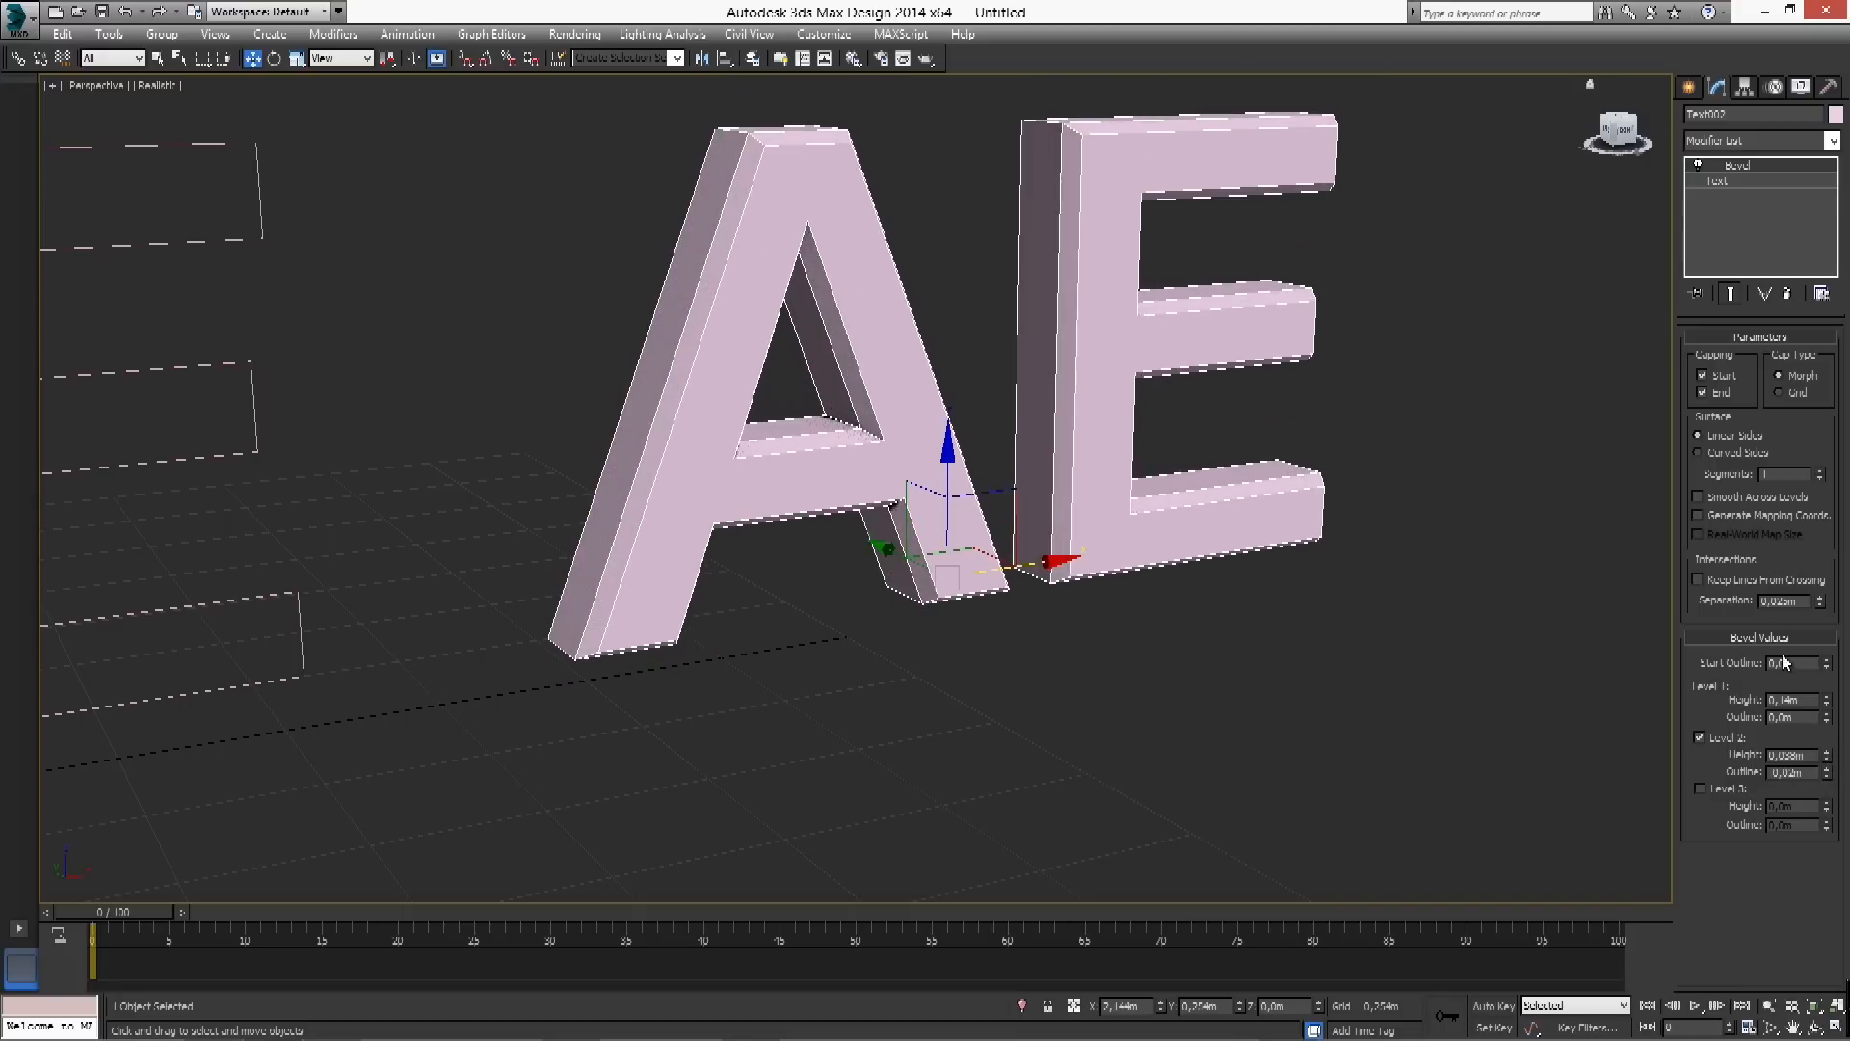
Give the bevel curved sides with 5 segments and enable smoothing across levels
{"action": "left_click_drag", "start_coordinate": [1824, 472], "coordinate": [1824, 472]}
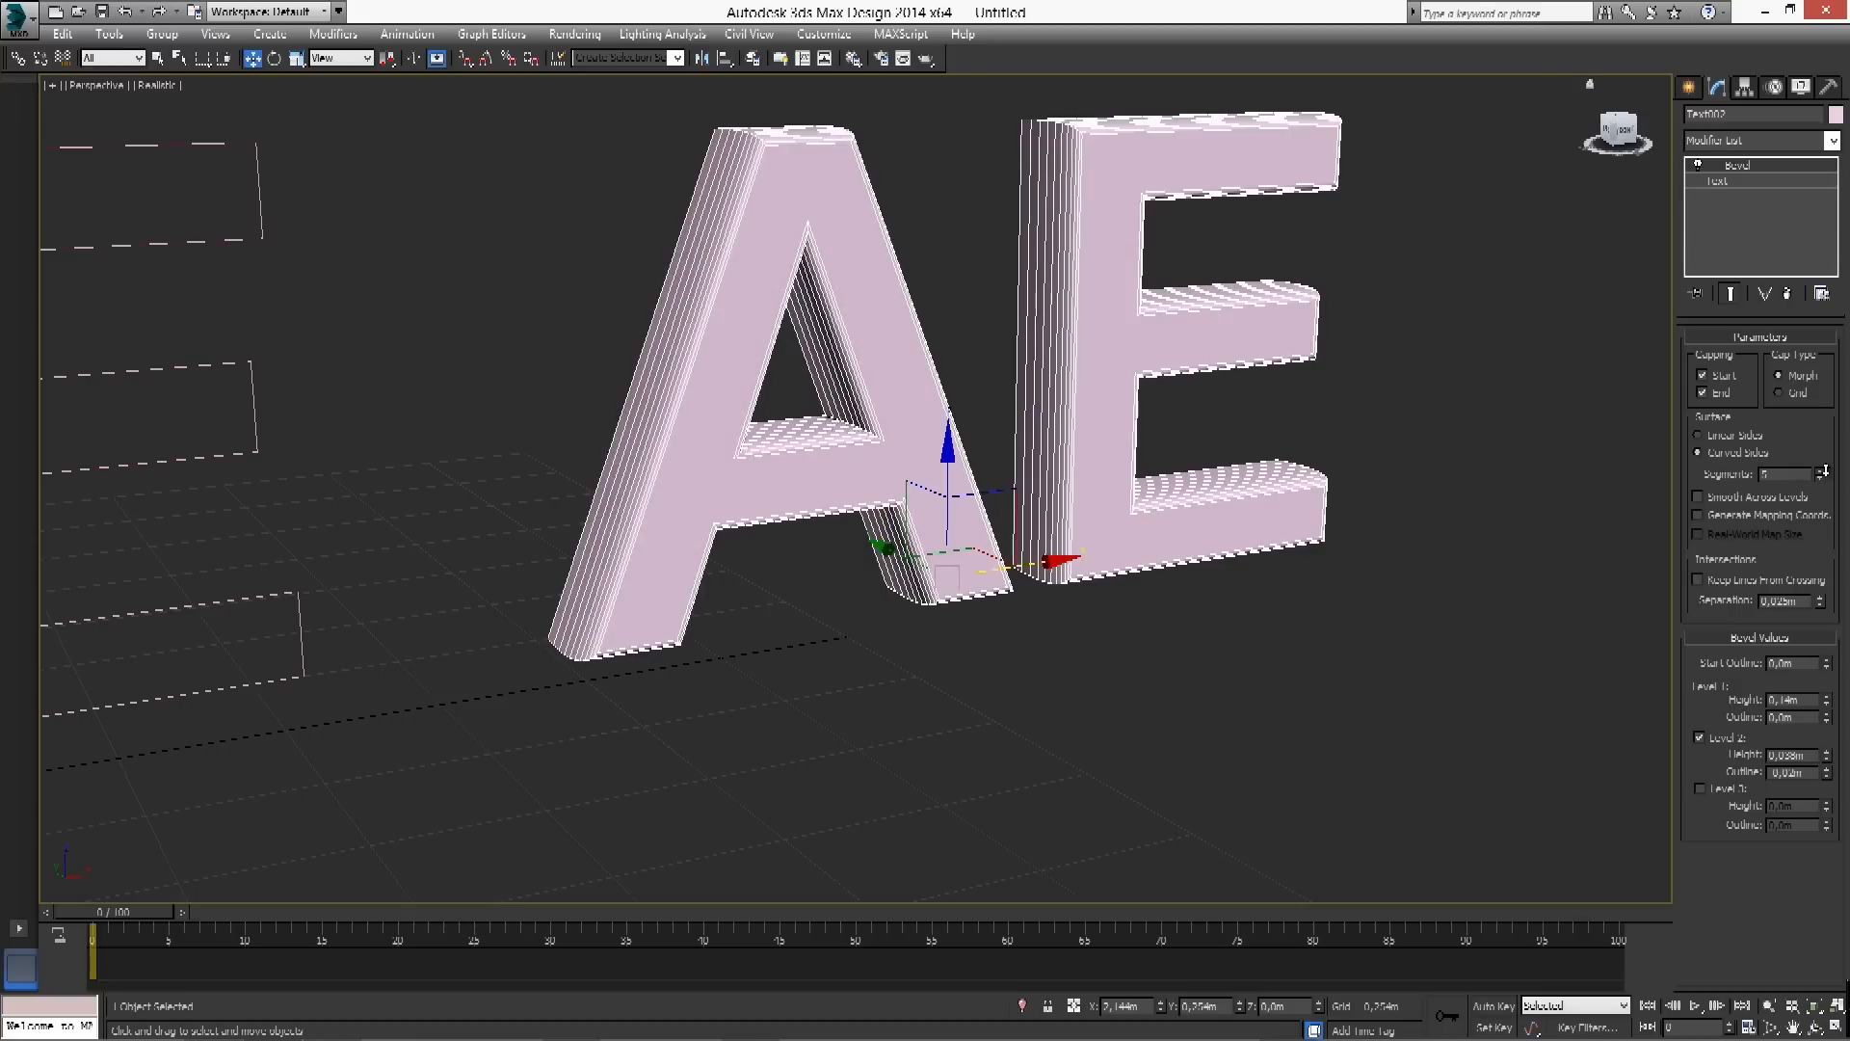
{"action": "left_click", "coordinate": [1697, 498]}
{"action": "middle_click_drag", "start_coordinate": [1374, 414], "coordinate": [1247, 446], "text": "alt"}
{"action": "right_click", "coordinate": [1242, 447]}
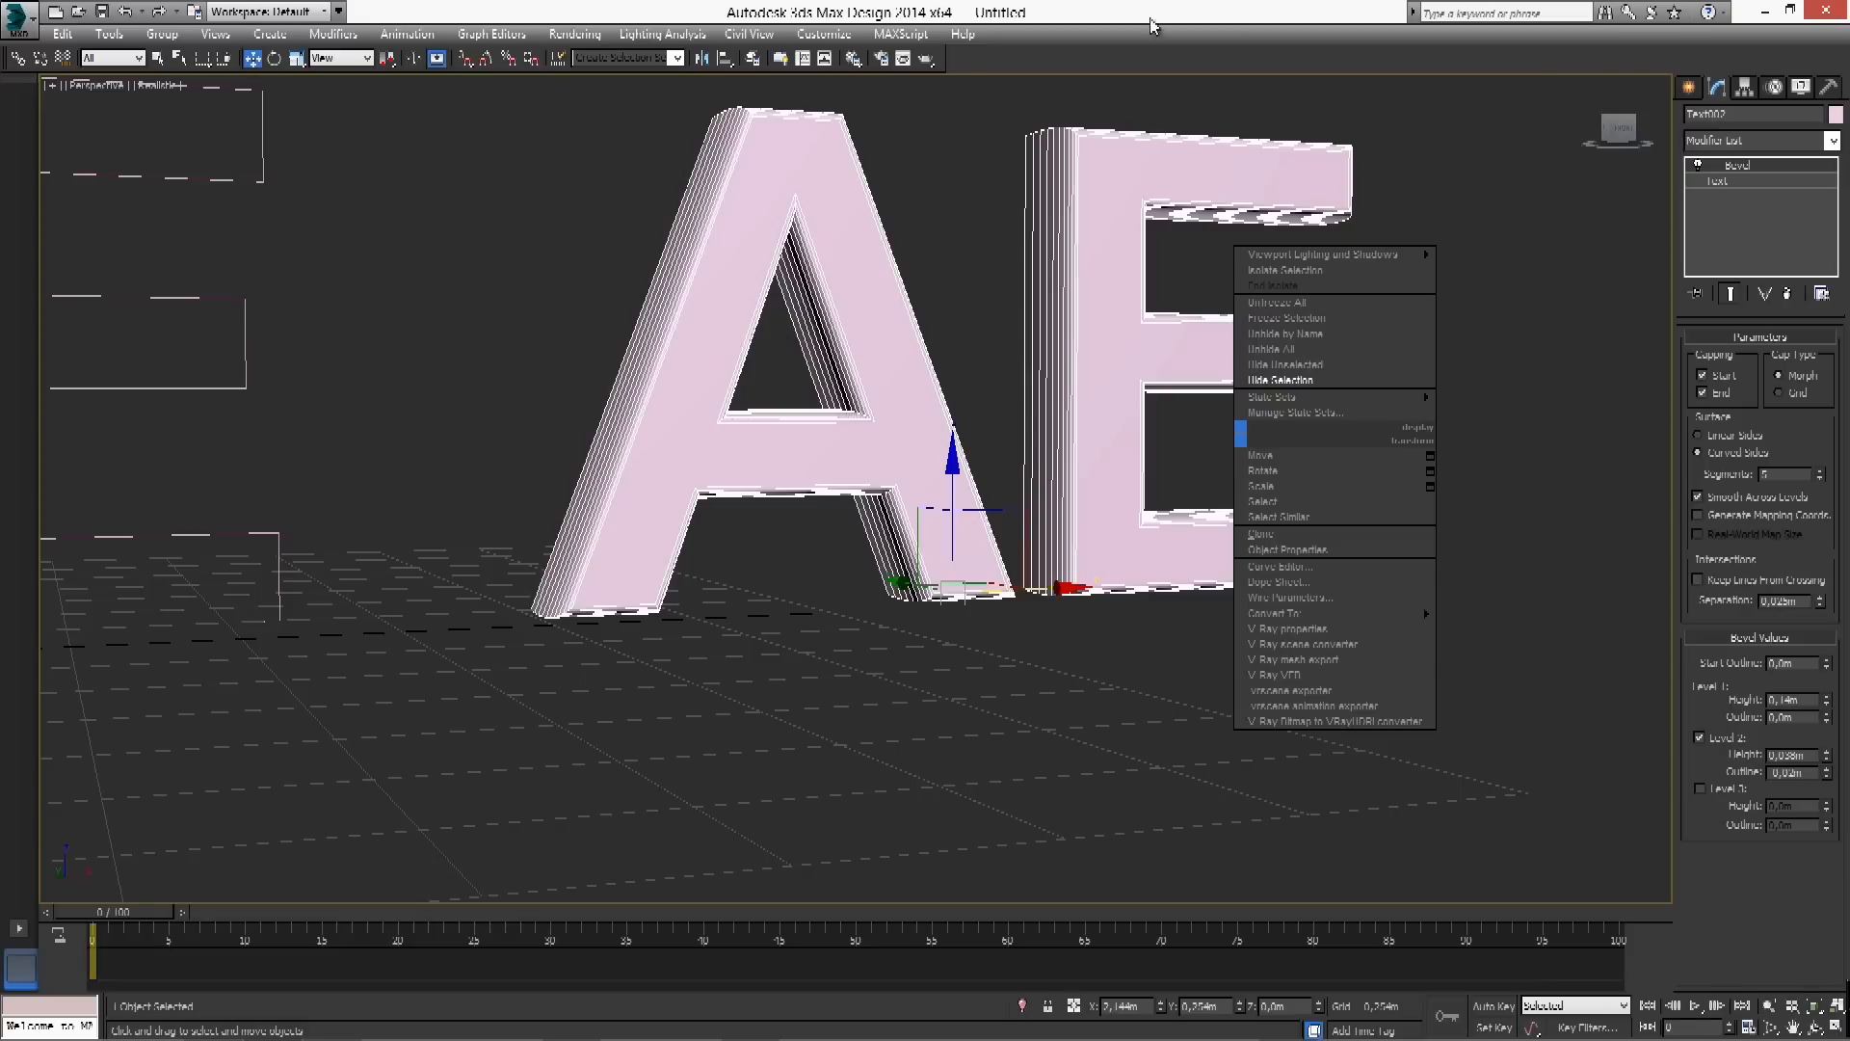
{"action": "left_click", "coordinate": [1197, 439]}
{"action": "left_click", "coordinate": [1114, 301]}
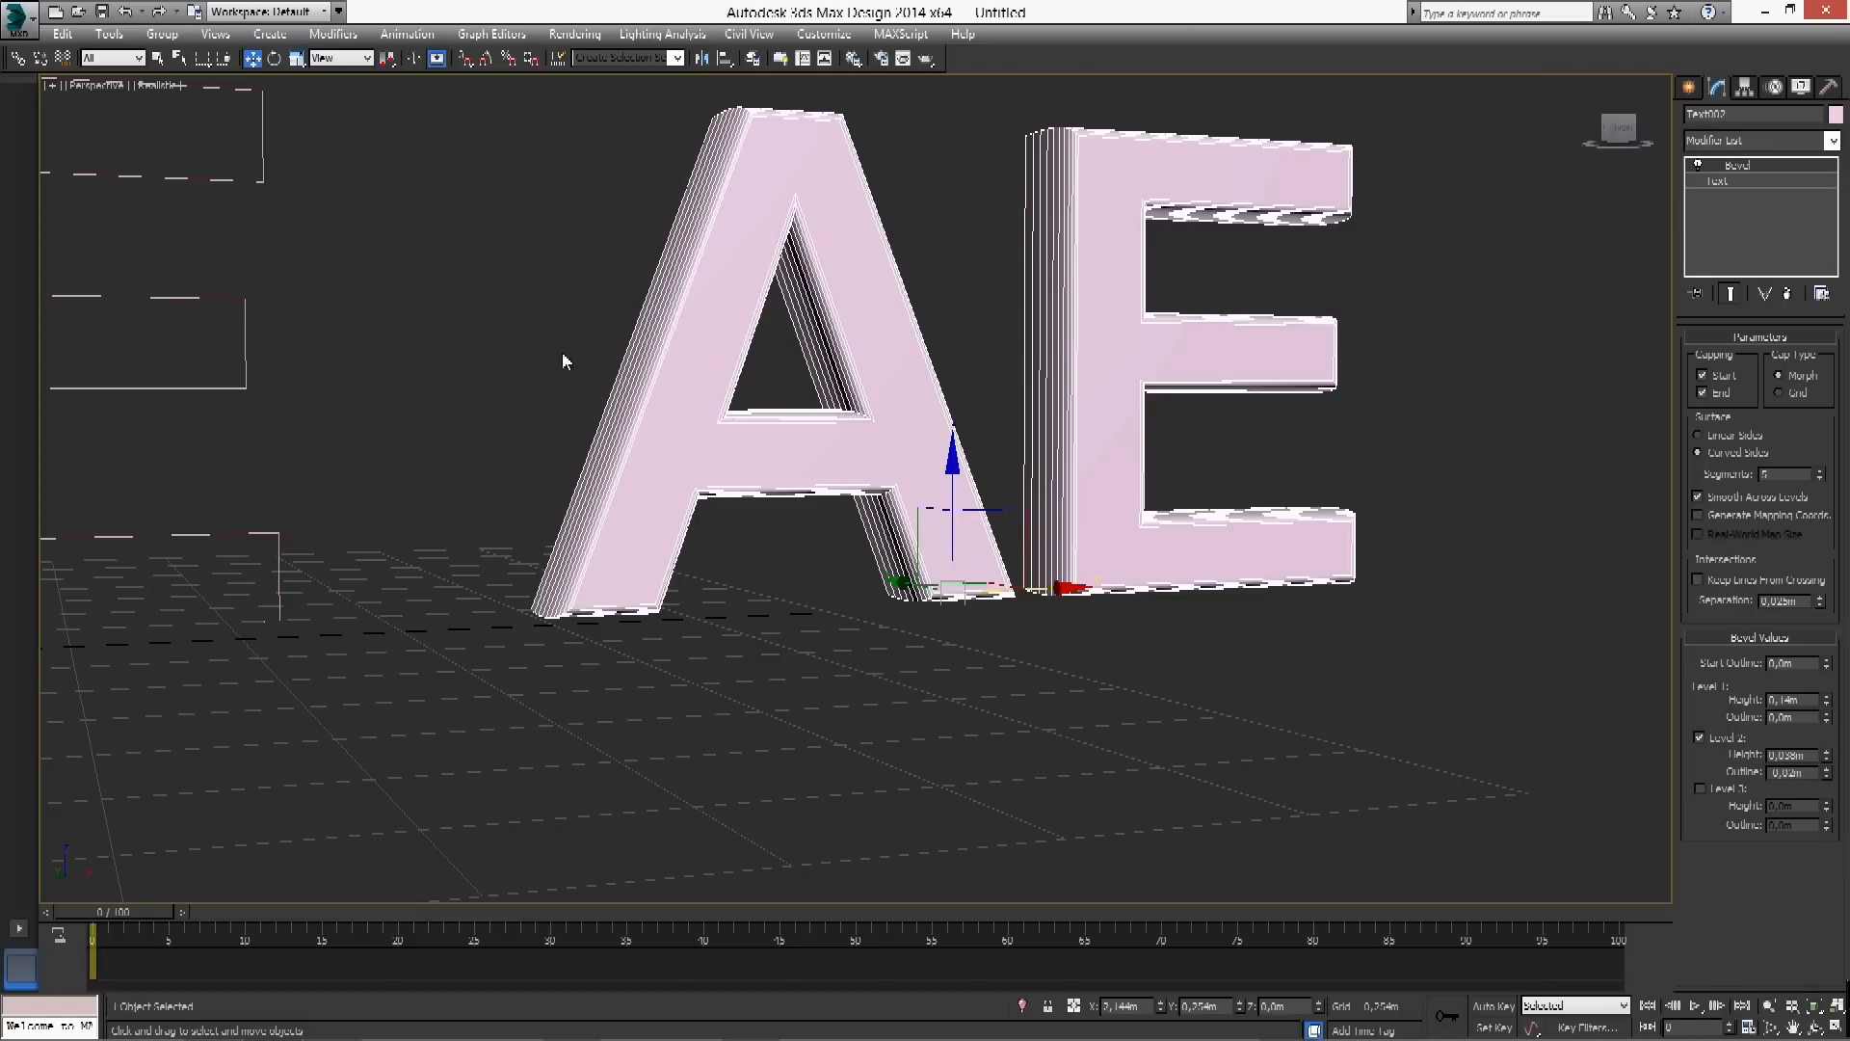
{"action": "left_click", "coordinate": [989, 382]}
{"action": "middle_click_drag", "start_coordinate": [1003, 256], "coordinate": [950, 369], "text": "alt"}
Apply a Bend modifier to the beveled AE text along the Z axis with angle 35.5 and direction 71.5
{"action": "left_click", "coordinate": [1039, 327]}
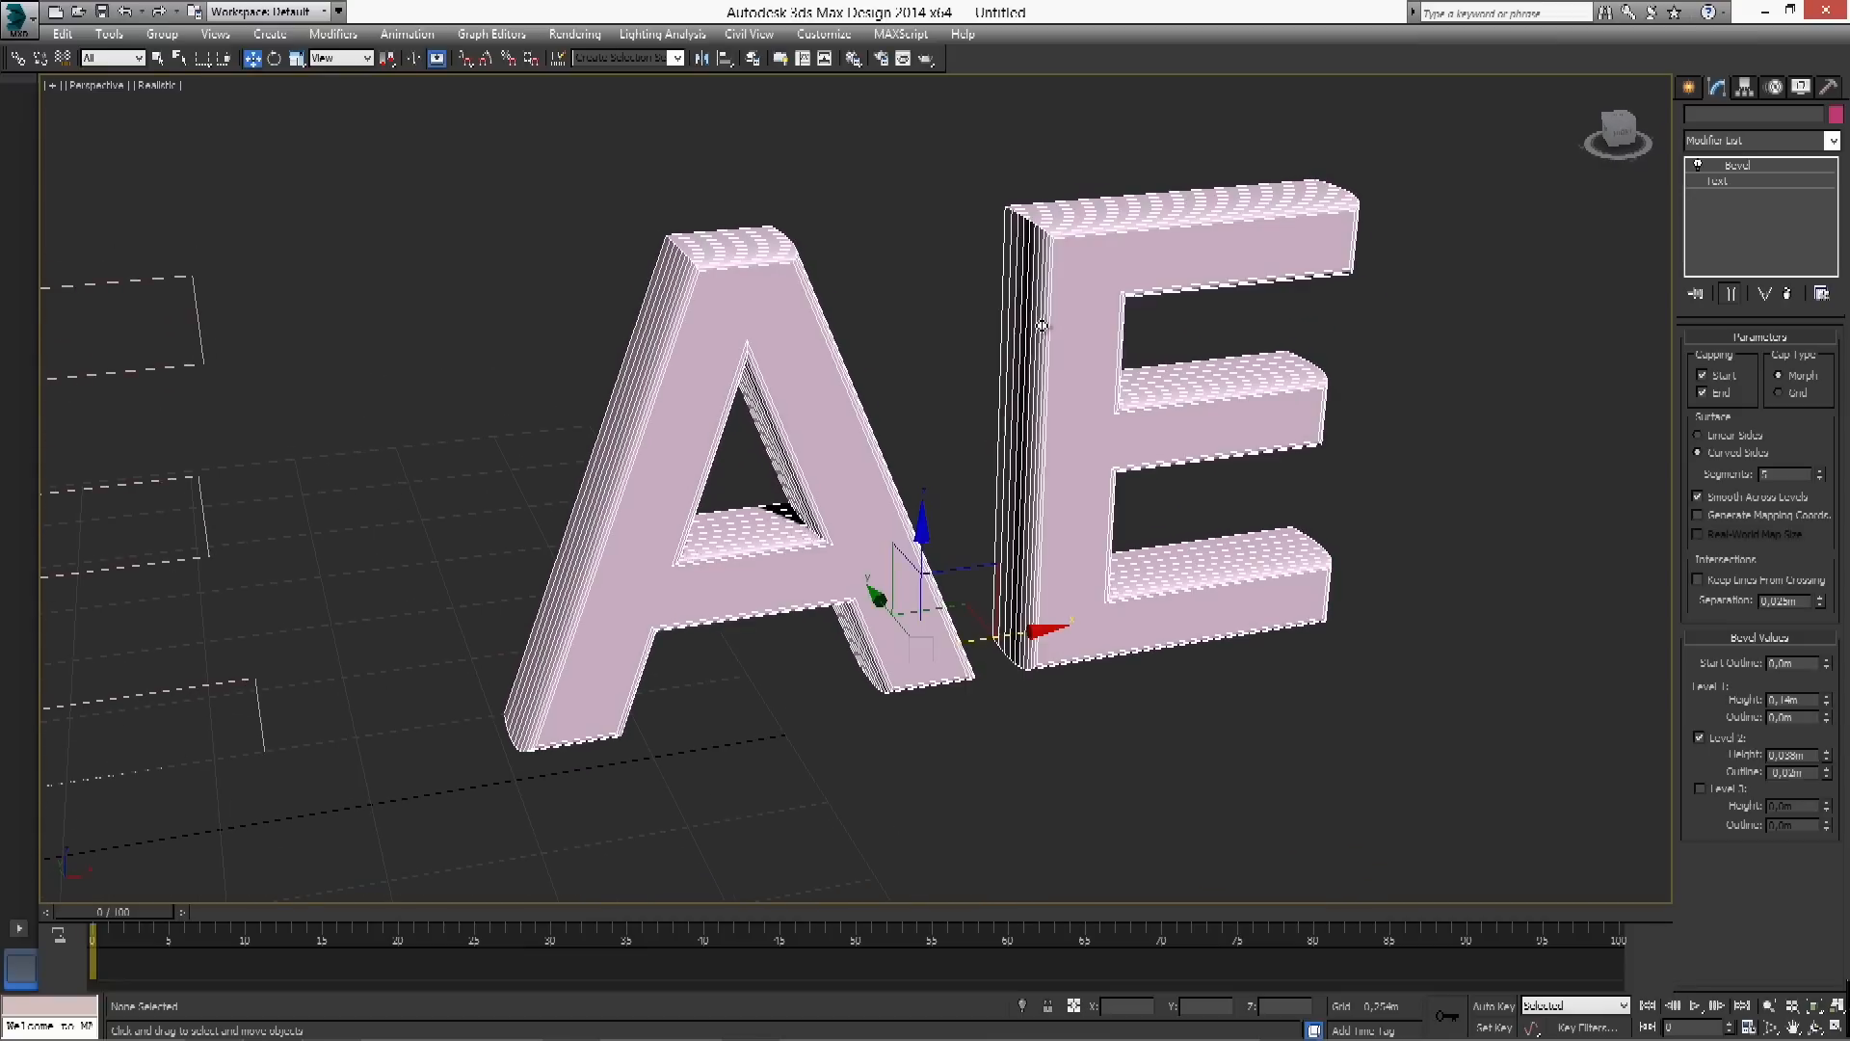
{"action": "left_click", "coordinate": [1832, 142]}
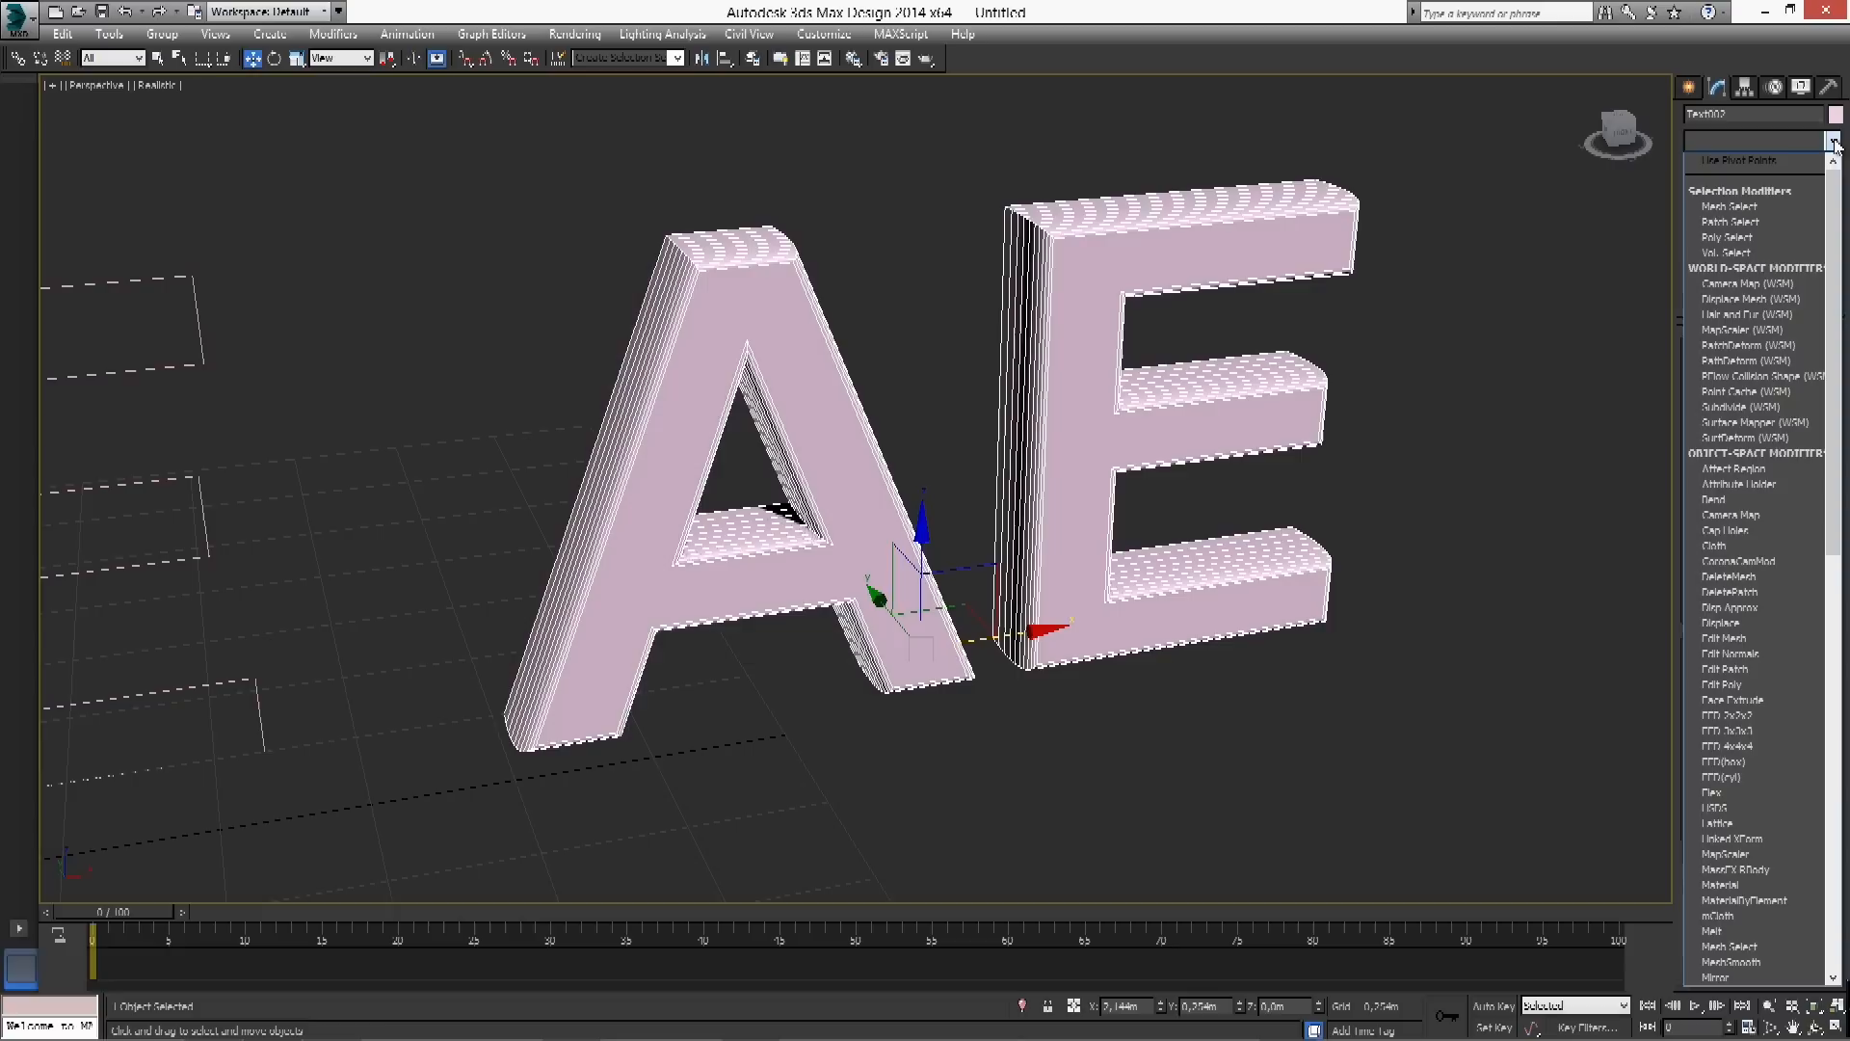
{"action": "left_click", "coordinate": [1761, 499]}
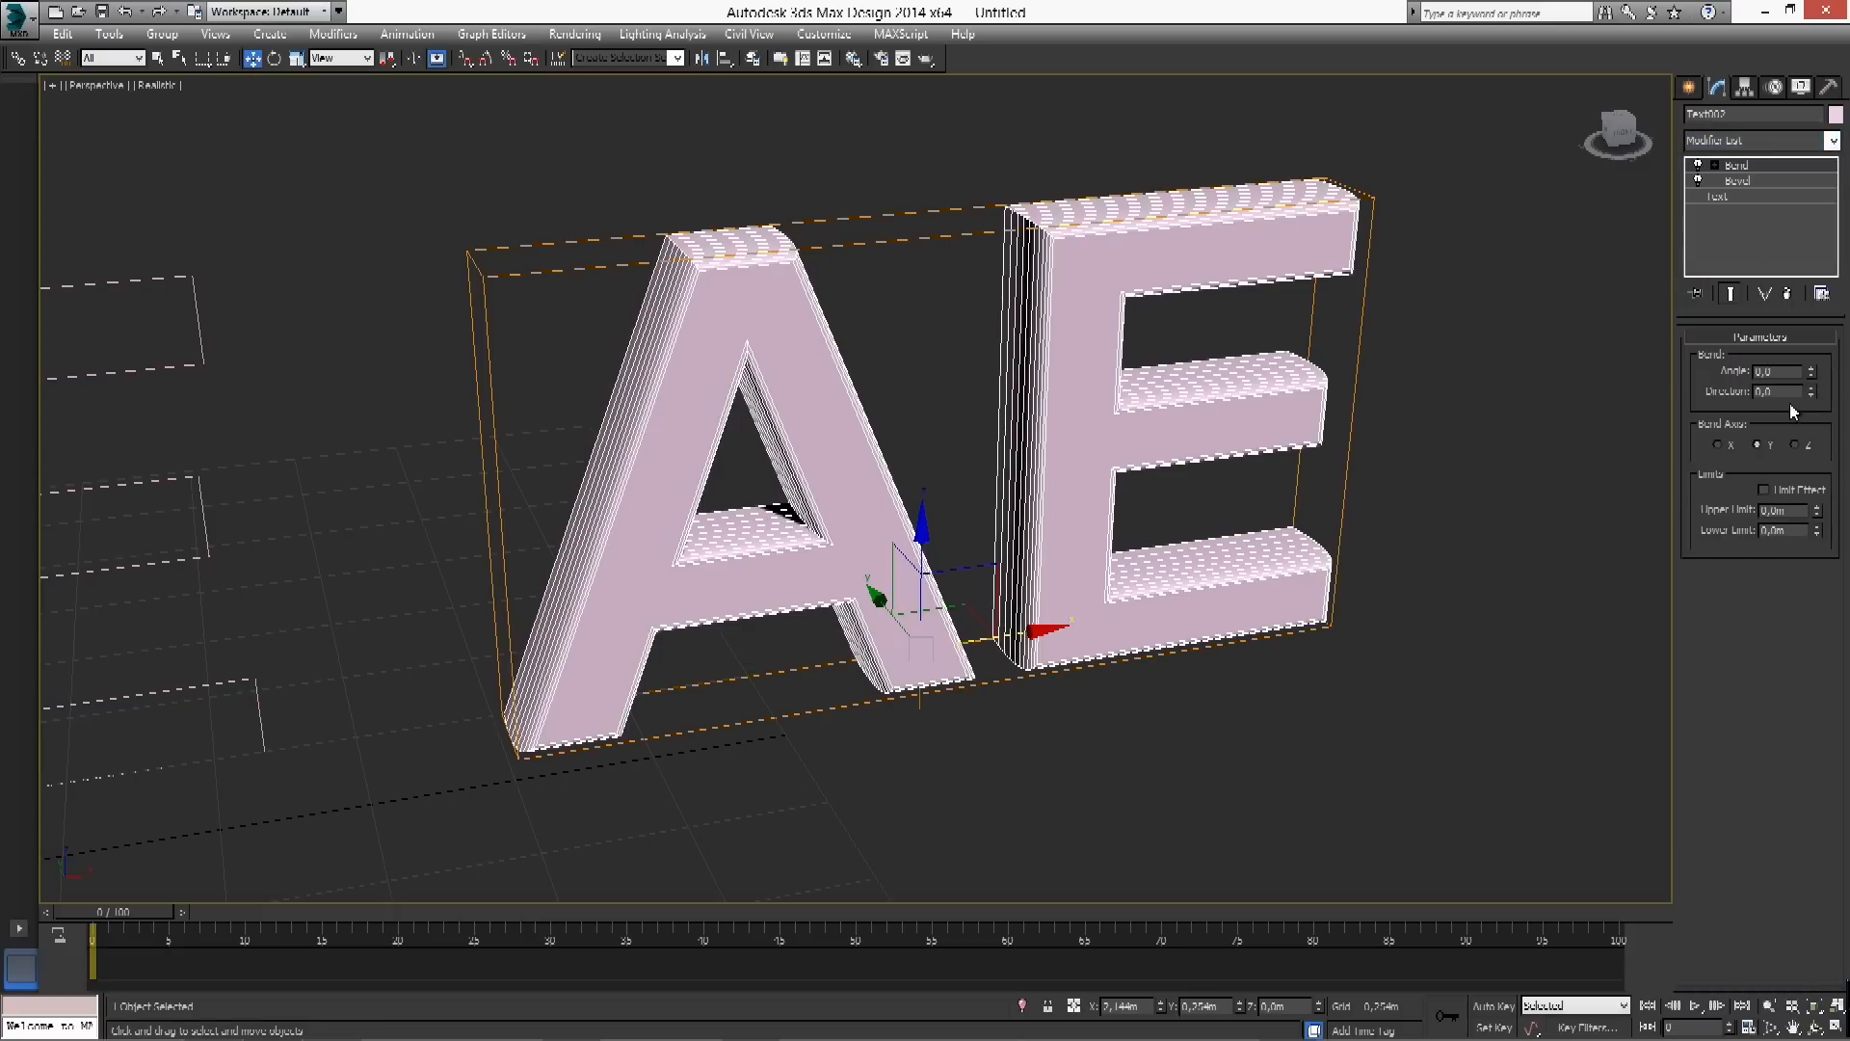
{"action": "left_click_drag", "start_coordinate": [1811, 382], "coordinate": [1818, 256]}
{"action": "left_click", "coordinate": [1794, 444]}
{"action": "left_click", "coordinate": [1812, 367]}
{"action": "left_click_drag", "start_coordinate": [1814, 372], "coordinate": [1810, 300]}
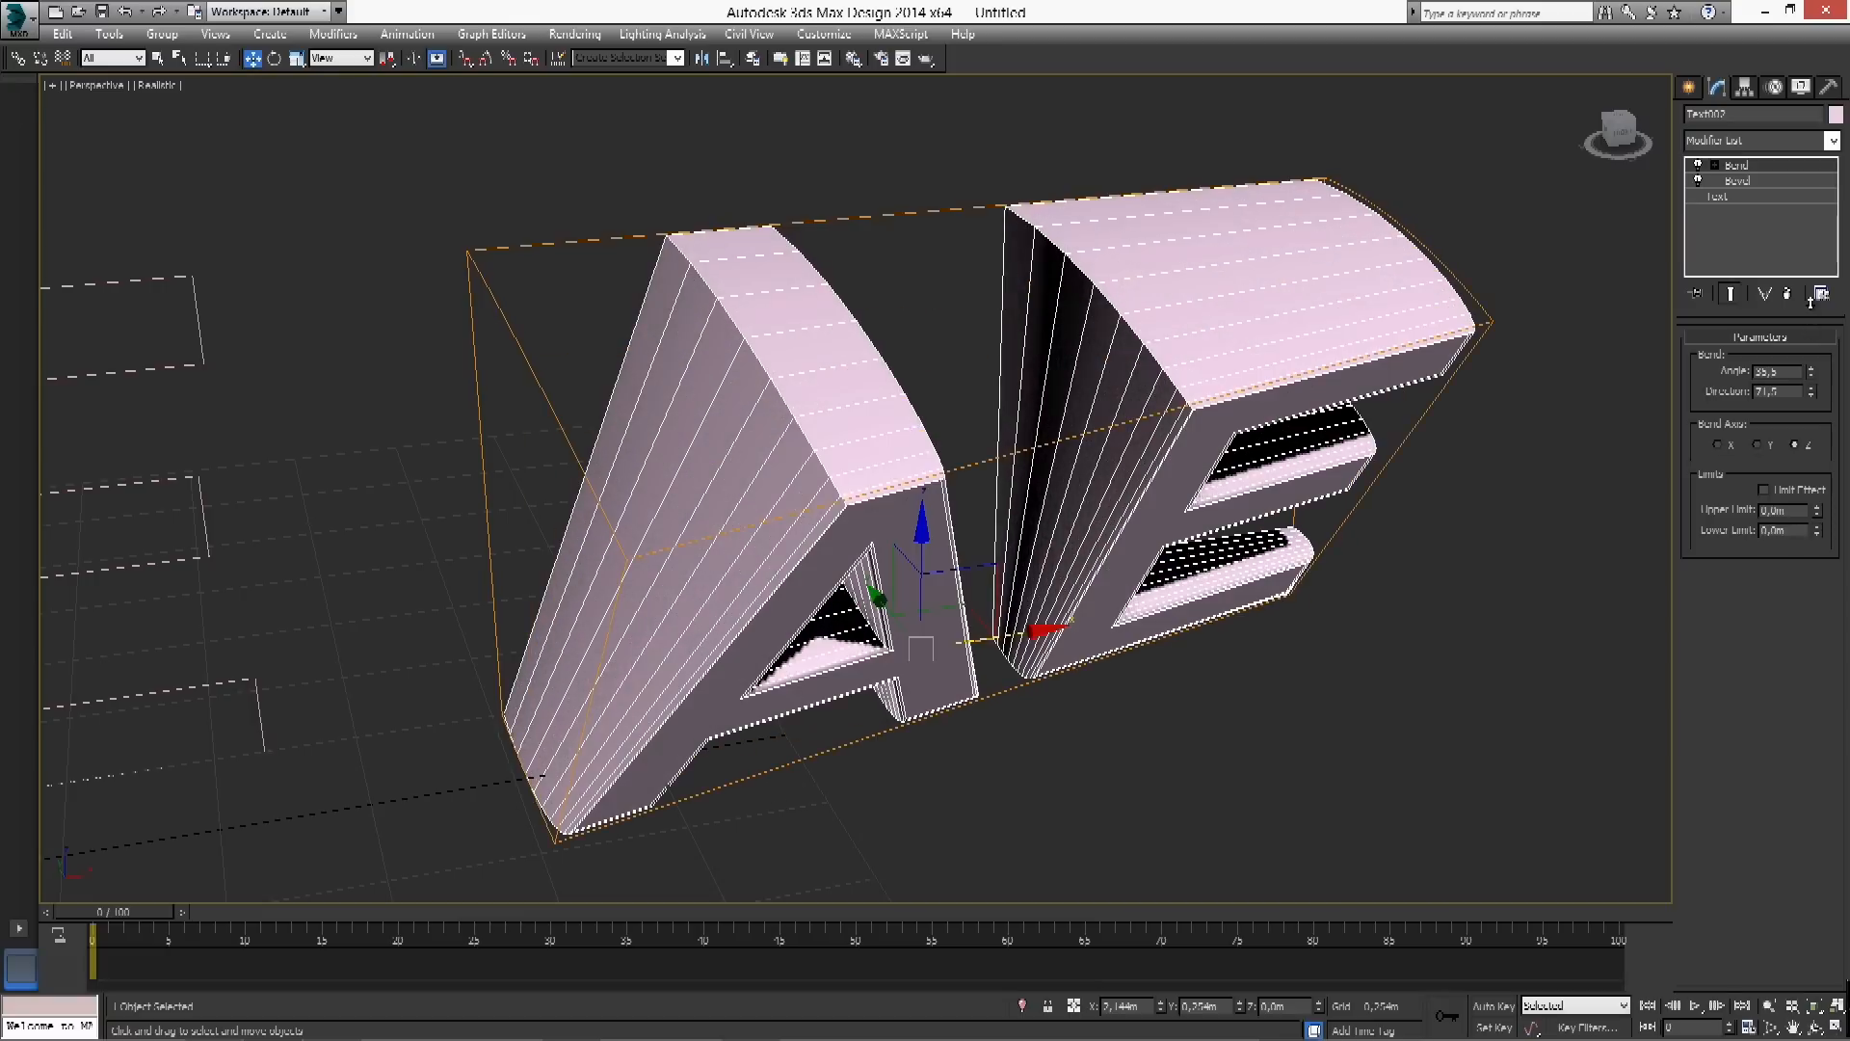
Try the bend along the X axis at a large angle, then reduce the angle and switch to the Y axis
{"action": "left_click", "coordinate": [1720, 445]}
{"action": "left_click_drag", "start_coordinate": [1811, 372], "coordinate": [1794, 272]}
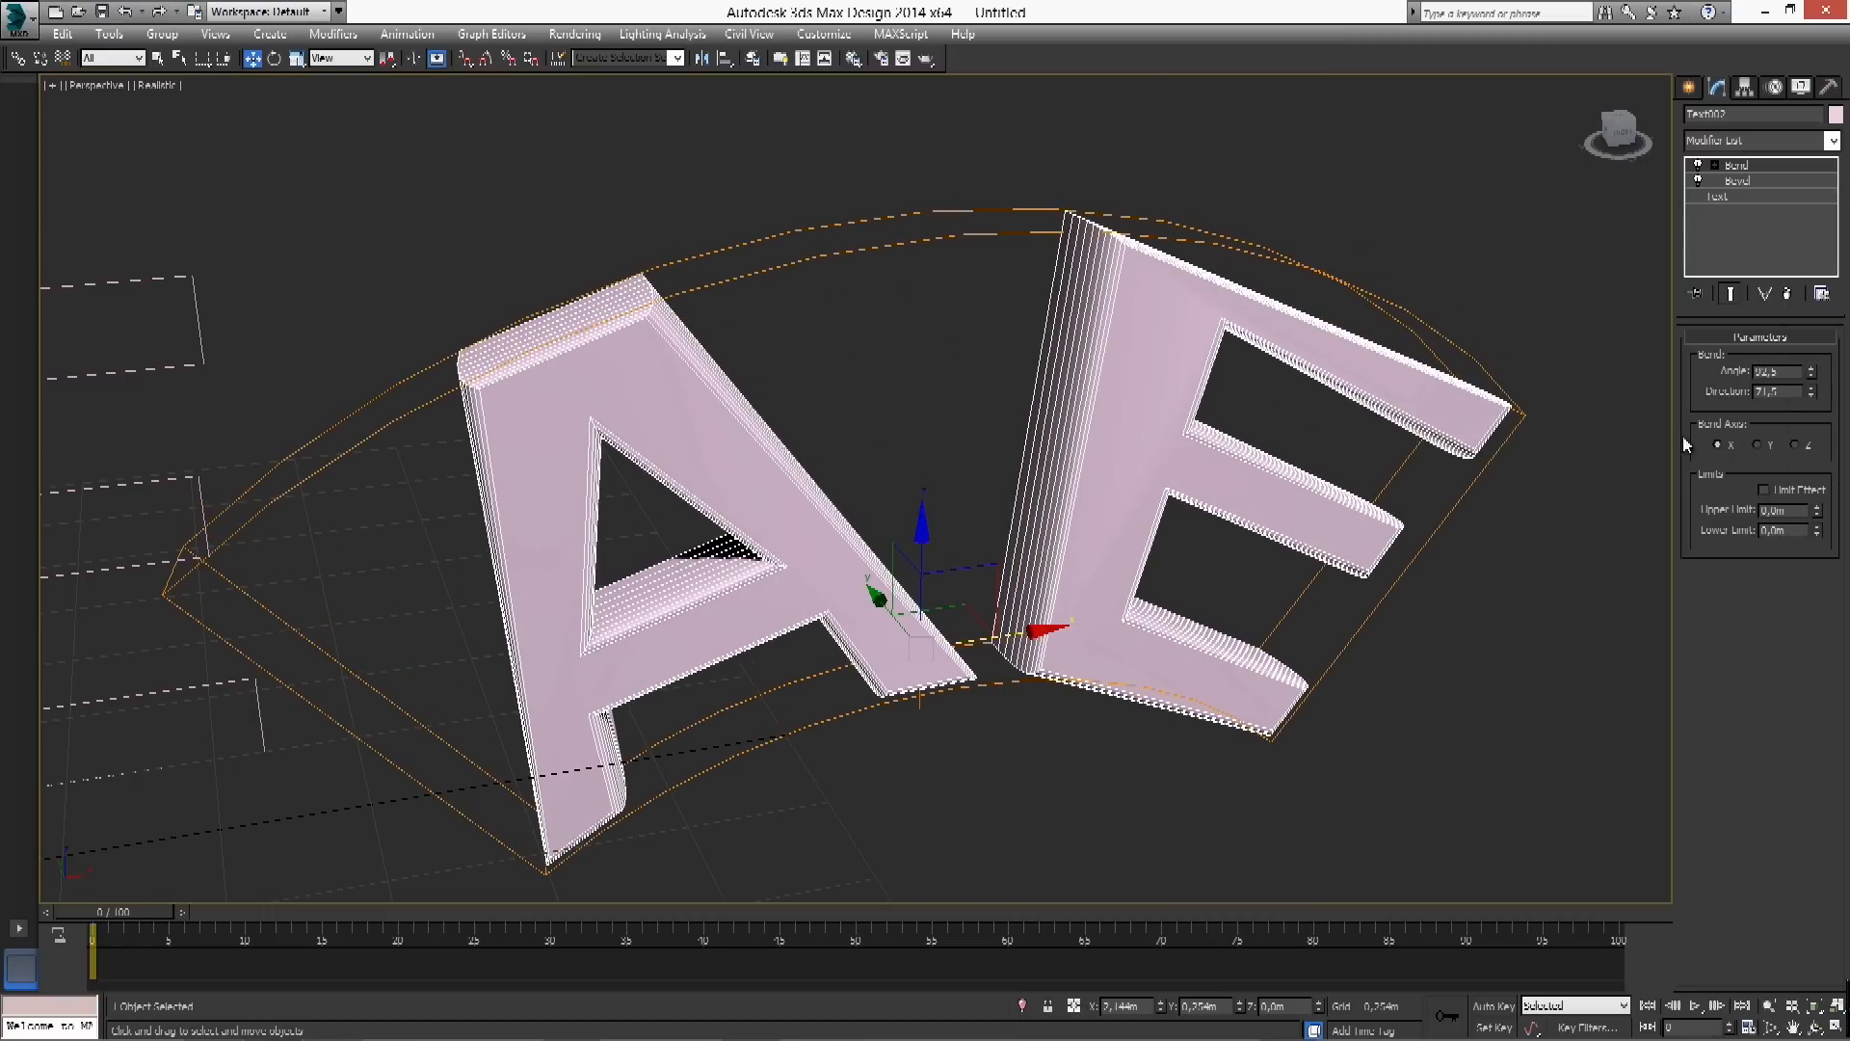
{"action": "left_click_drag", "start_coordinate": [1812, 374], "coordinate": [1779, 416]}
{"action": "left_click", "coordinate": [1757, 446]}
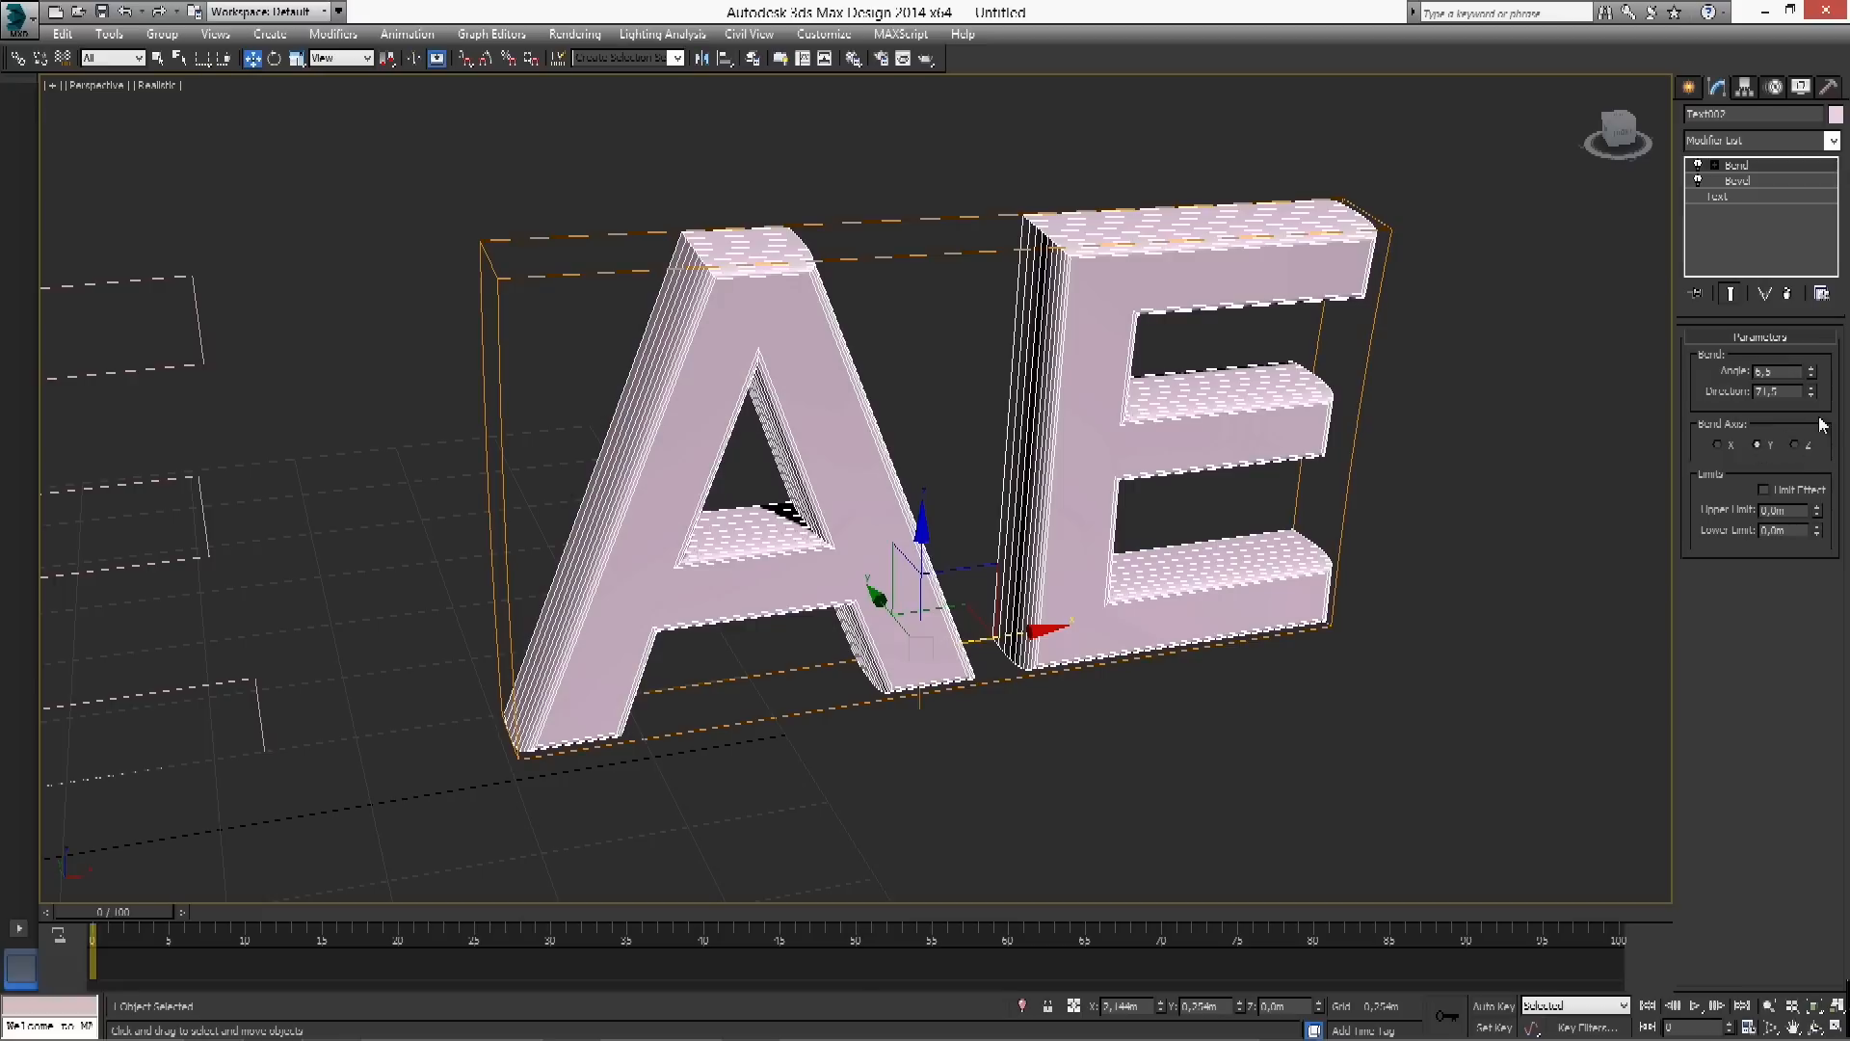
Try the bend along the Z axis with direction 190 and angle -19, then undo the last angle change
{"action": "left_click", "coordinate": [1796, 445]}
{"action": "left_click_drag", "start_coordinate": [1817, 396], "coordinate": [1829, 165]}
{"action": "left_click_drag", "start_coordinate": [1813, 378], "coordinate": [1774, 420]}
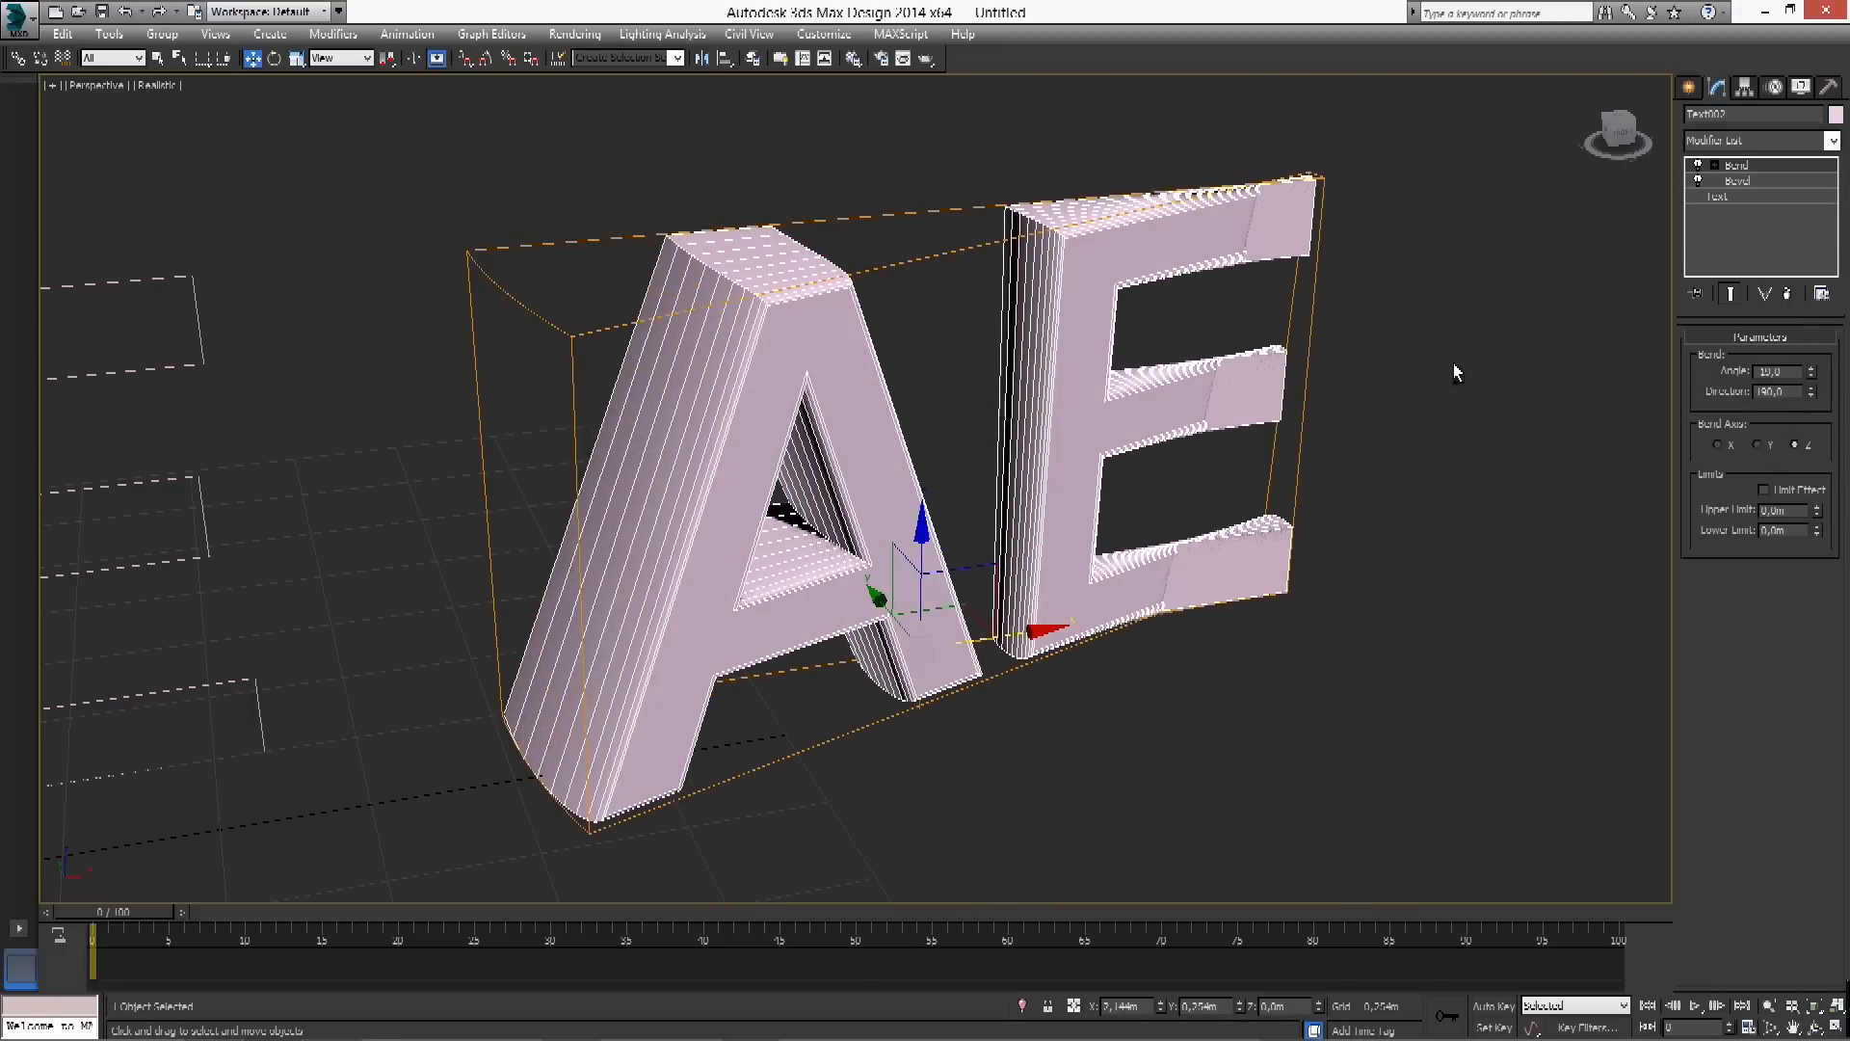
{"action": "key", "text": "ctrl+z"}
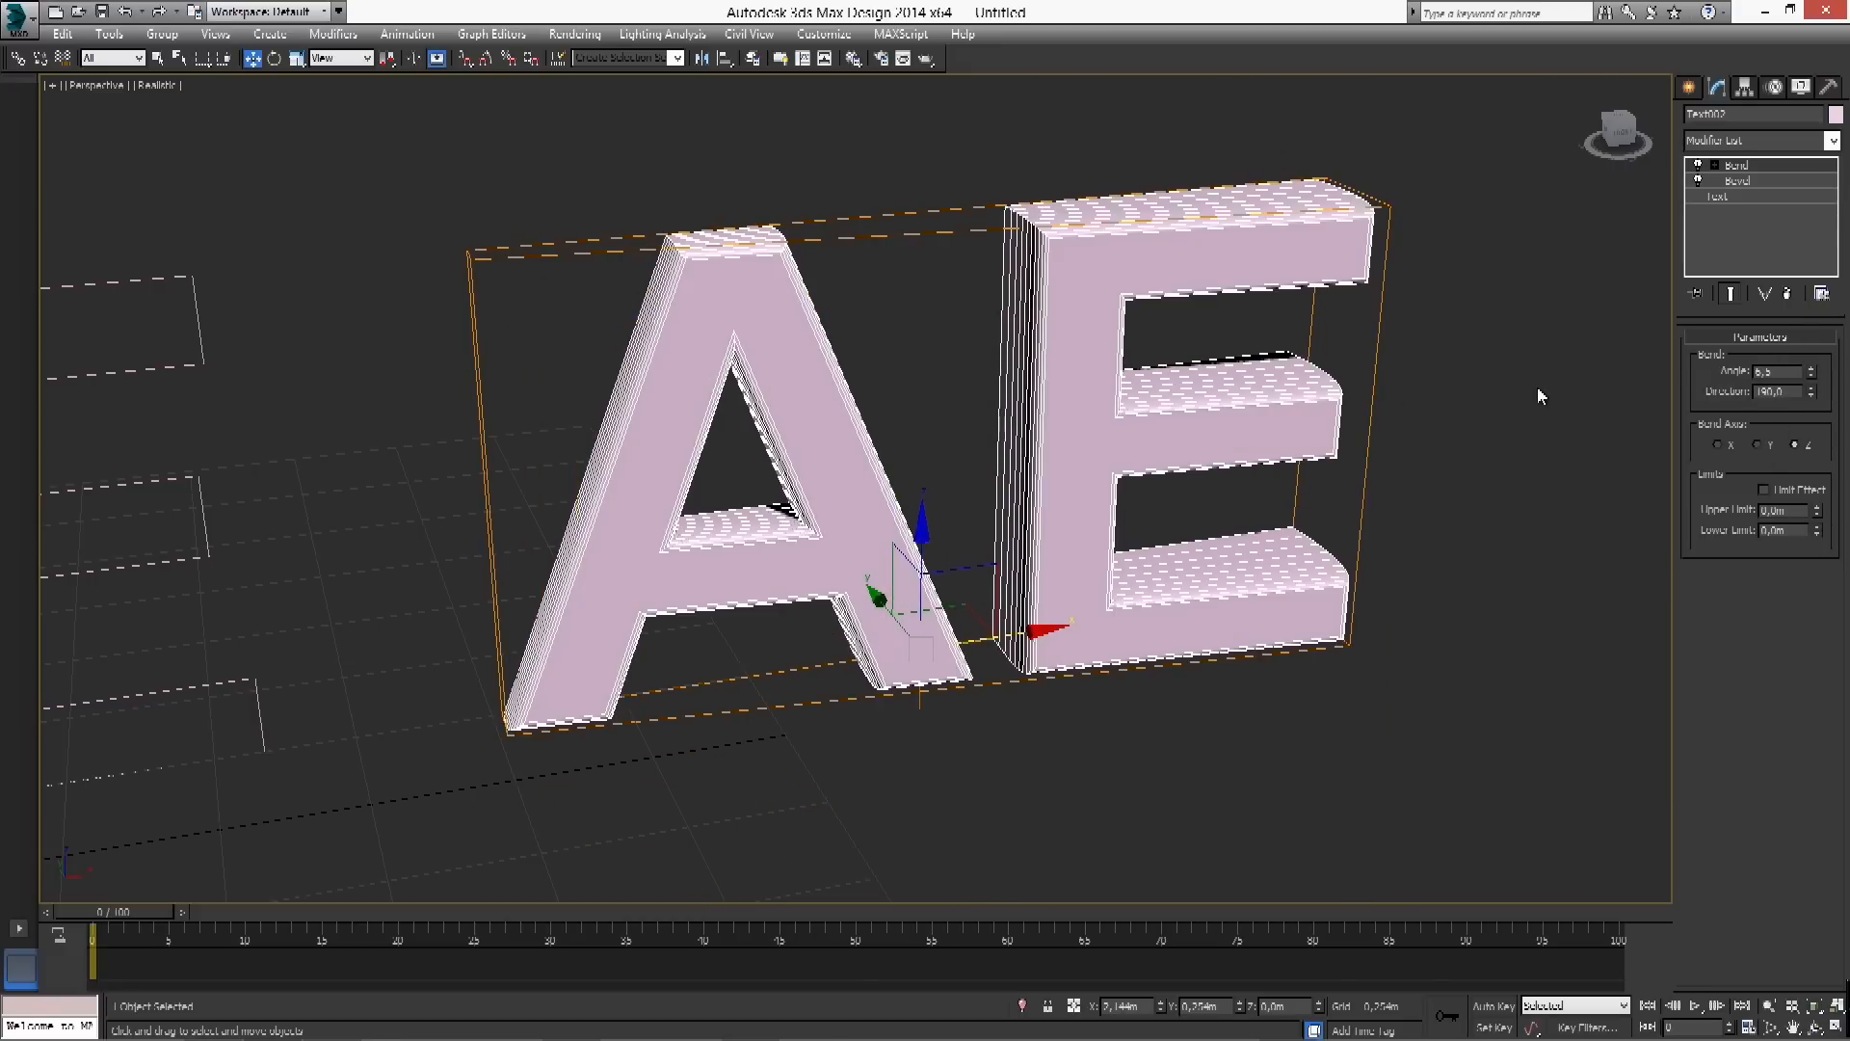
Remove the Bend and Bevel modifiers from the copied AE text, leaving only the text spline
{"action": "left_click", "coordinate": [1789, 294]}
{"action": "left_click", "coordinate": [1788, 294]}
{"action": "left_click_drag", "start_coordinate": [1404, 302], "coordinate": [890, 362]}
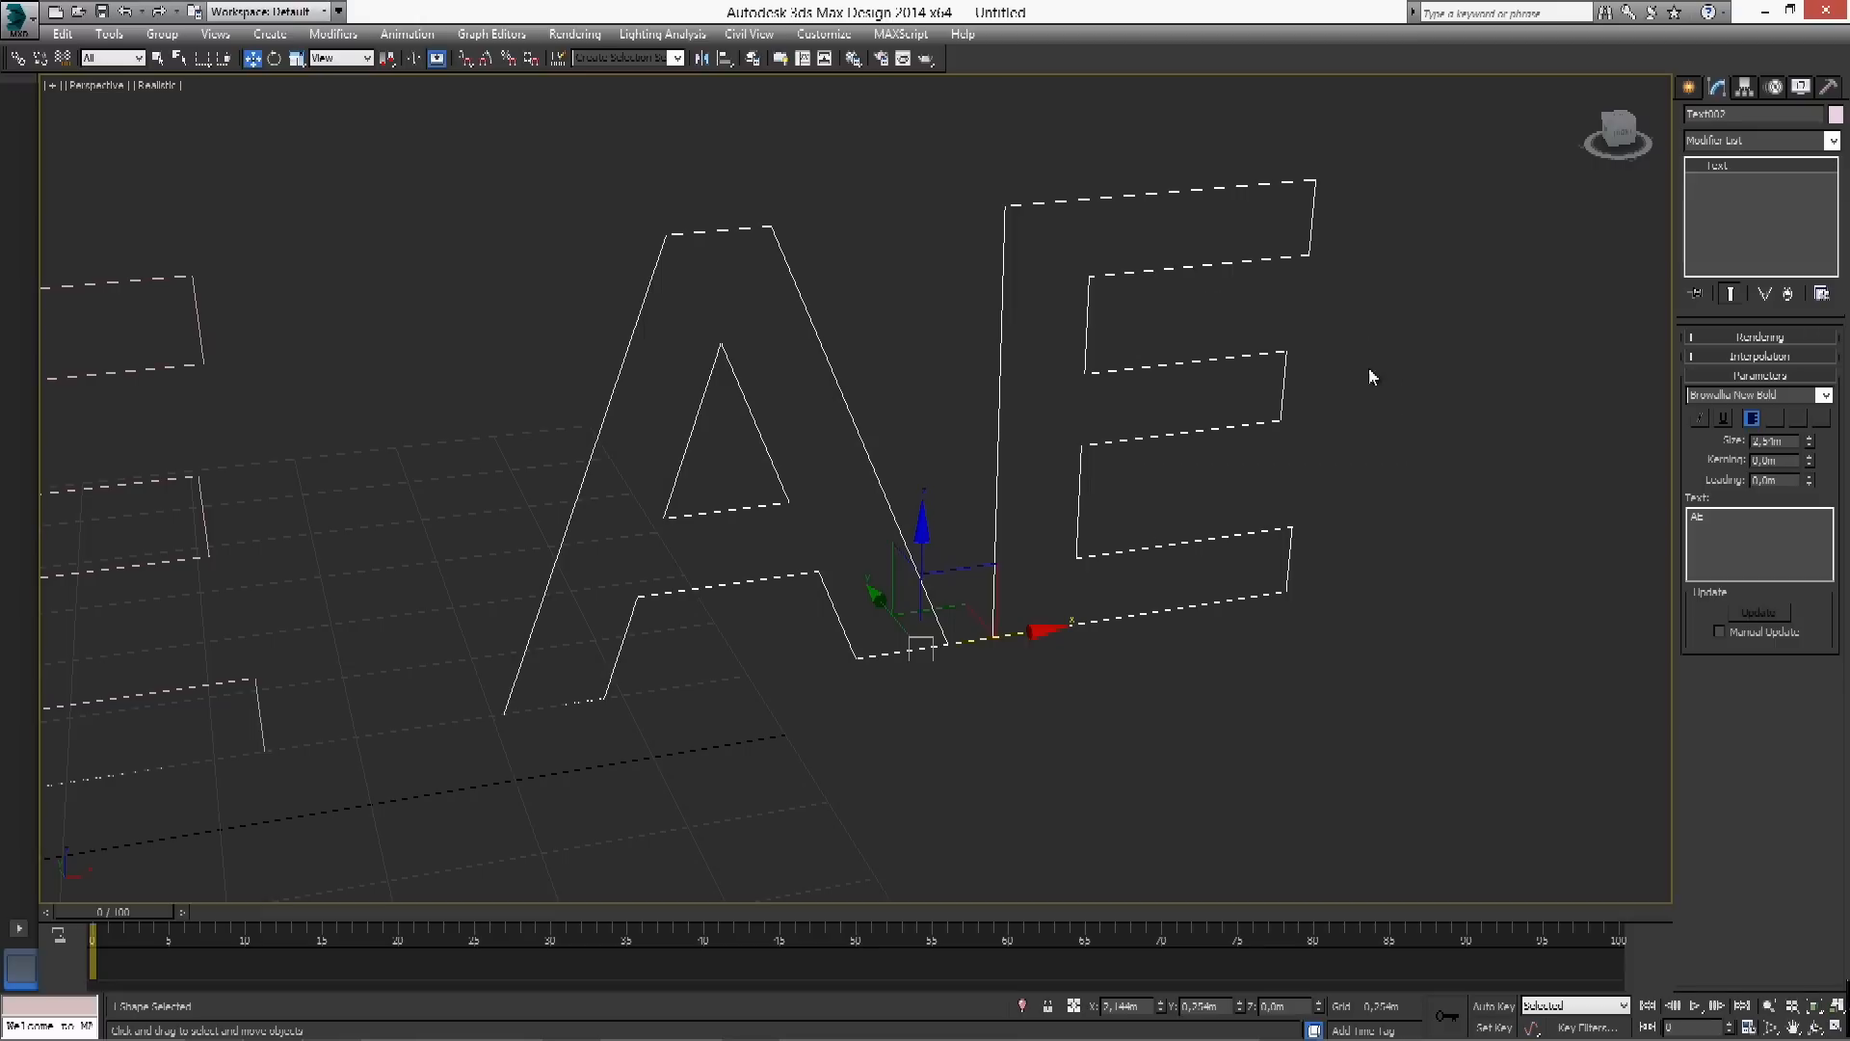
{"action": "left_click_drag", "start_coordinate": [1490, 186], "coordinate": [800, 679]}
{"action": "mouse_move", "coordinate": [1194, 640]}
{"action": "middle_mouse_down", "text": "alt"}
{"action": "mouse_move", "coordinate": [1148, 649]}
{"action": "mouse_move", "coordinate": [1106, 594]}
{"action": "mouse_move", "coordinate": [1222, 611]}
{"action": "mouse_move", "coordinate": [1235, 623]}
{"action": "mouse_move", "coordinate": [1213, 641]}
{"action": "middle_mouse_up", "text": "alt"}
{"action": "scroll", "coordinate": [1213, 642], "scroll_direction": "up", "scroll_amount": 5}
{"action": "scroll", "coordinate": [1206, 640], "scroll_direction": "down", "scroll_amount": 5}
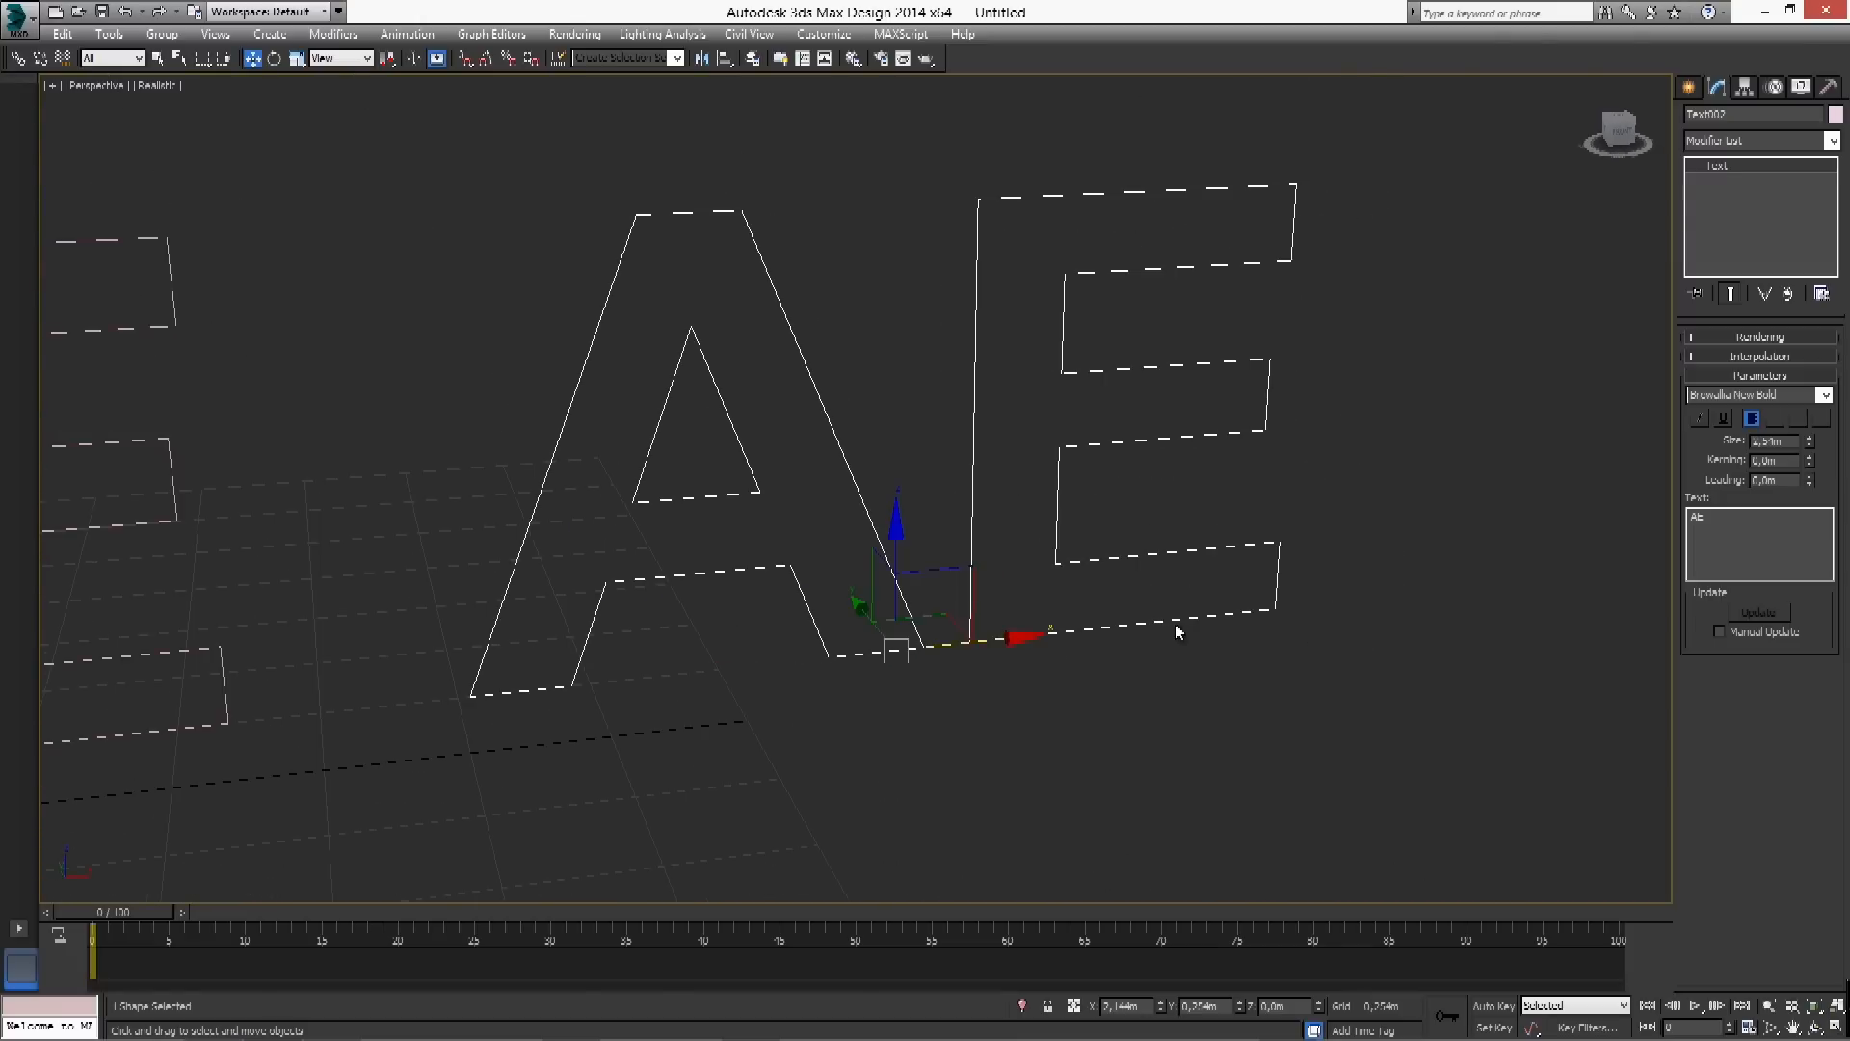
{"action": "middle_click_drag", "start_coordinate": [1224, 675], "coordinate": [1216, 590], "text": "alt"}
{"action": "scroll", "coordinate": [1204, 631], "scroll_direction": "up", "scroll_amount": 5}
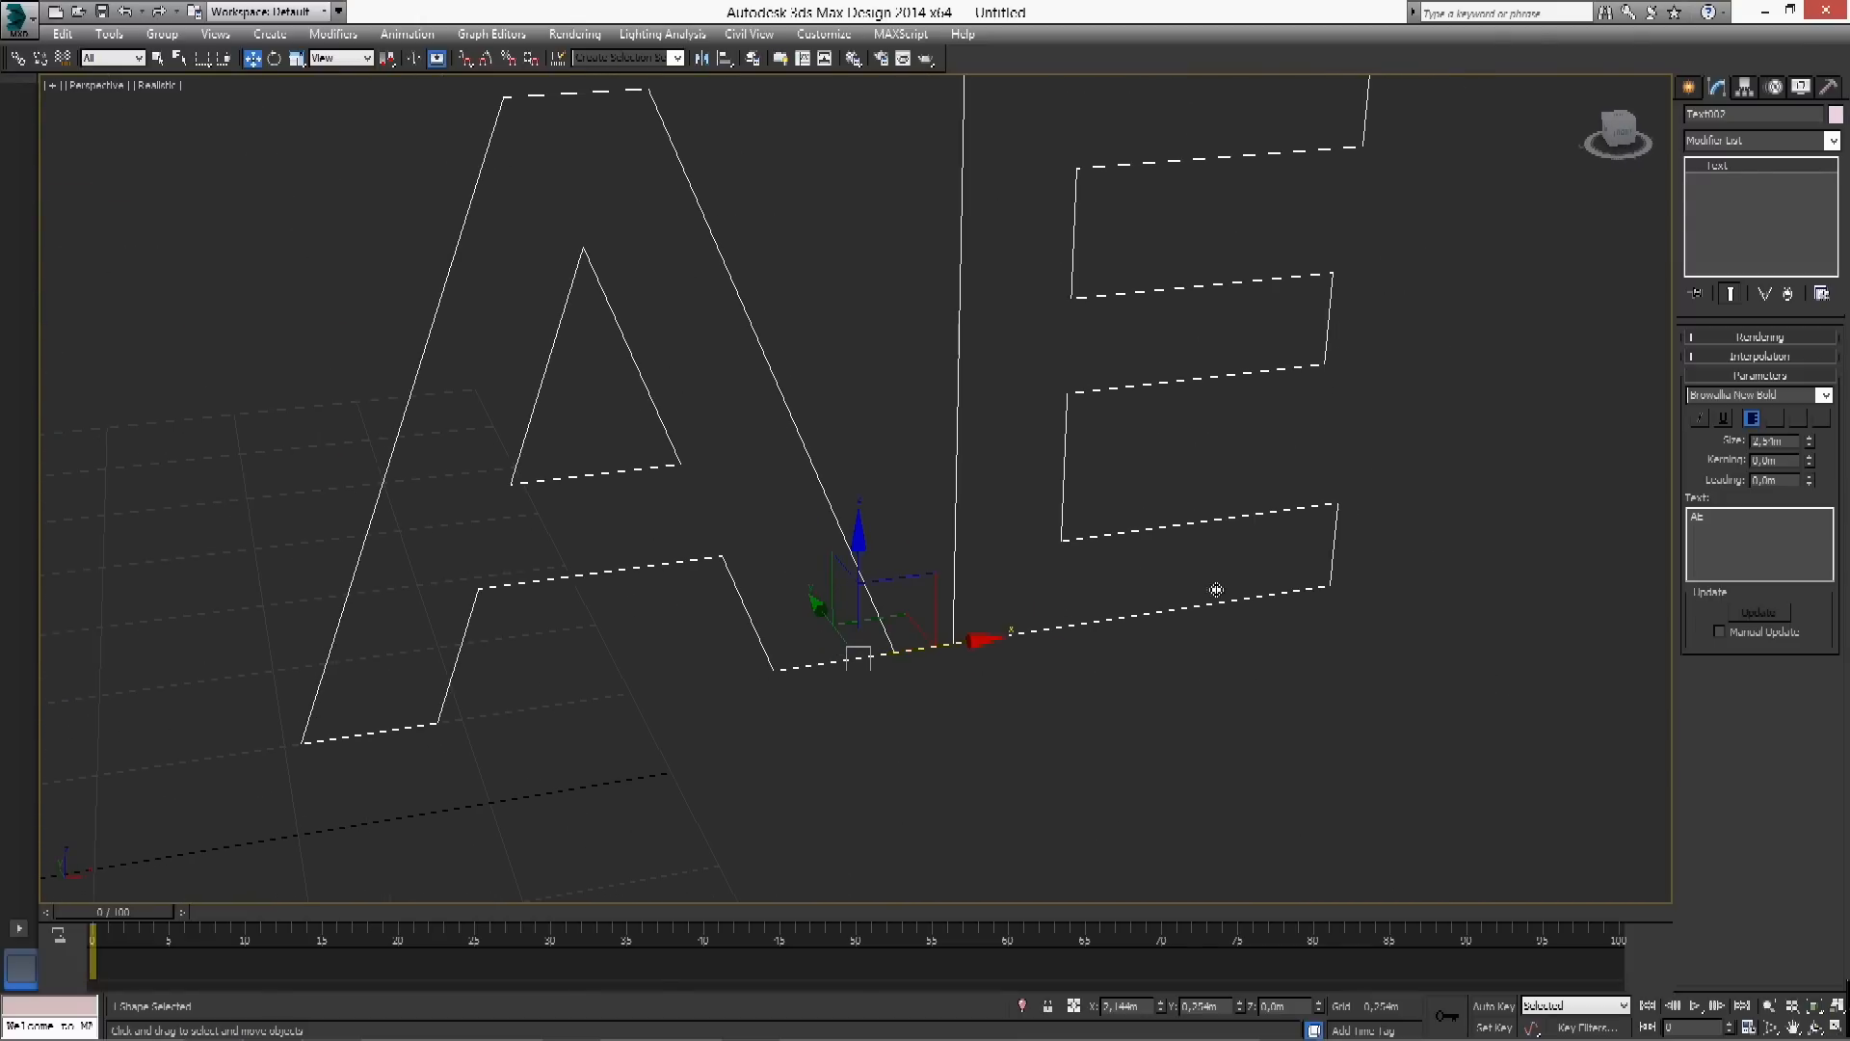
Undo the removal of the Bevel and Bend modifiers on the copied AE text
{"action": "left_click", "coordinate": [1274, 521]}
{"action": "left_click", "coordinate": [1308, 508]}
{"action": "left_click", "coordinate": [1831, 140]}
{"action": "left_click", "coordinate": [1488, 400]}
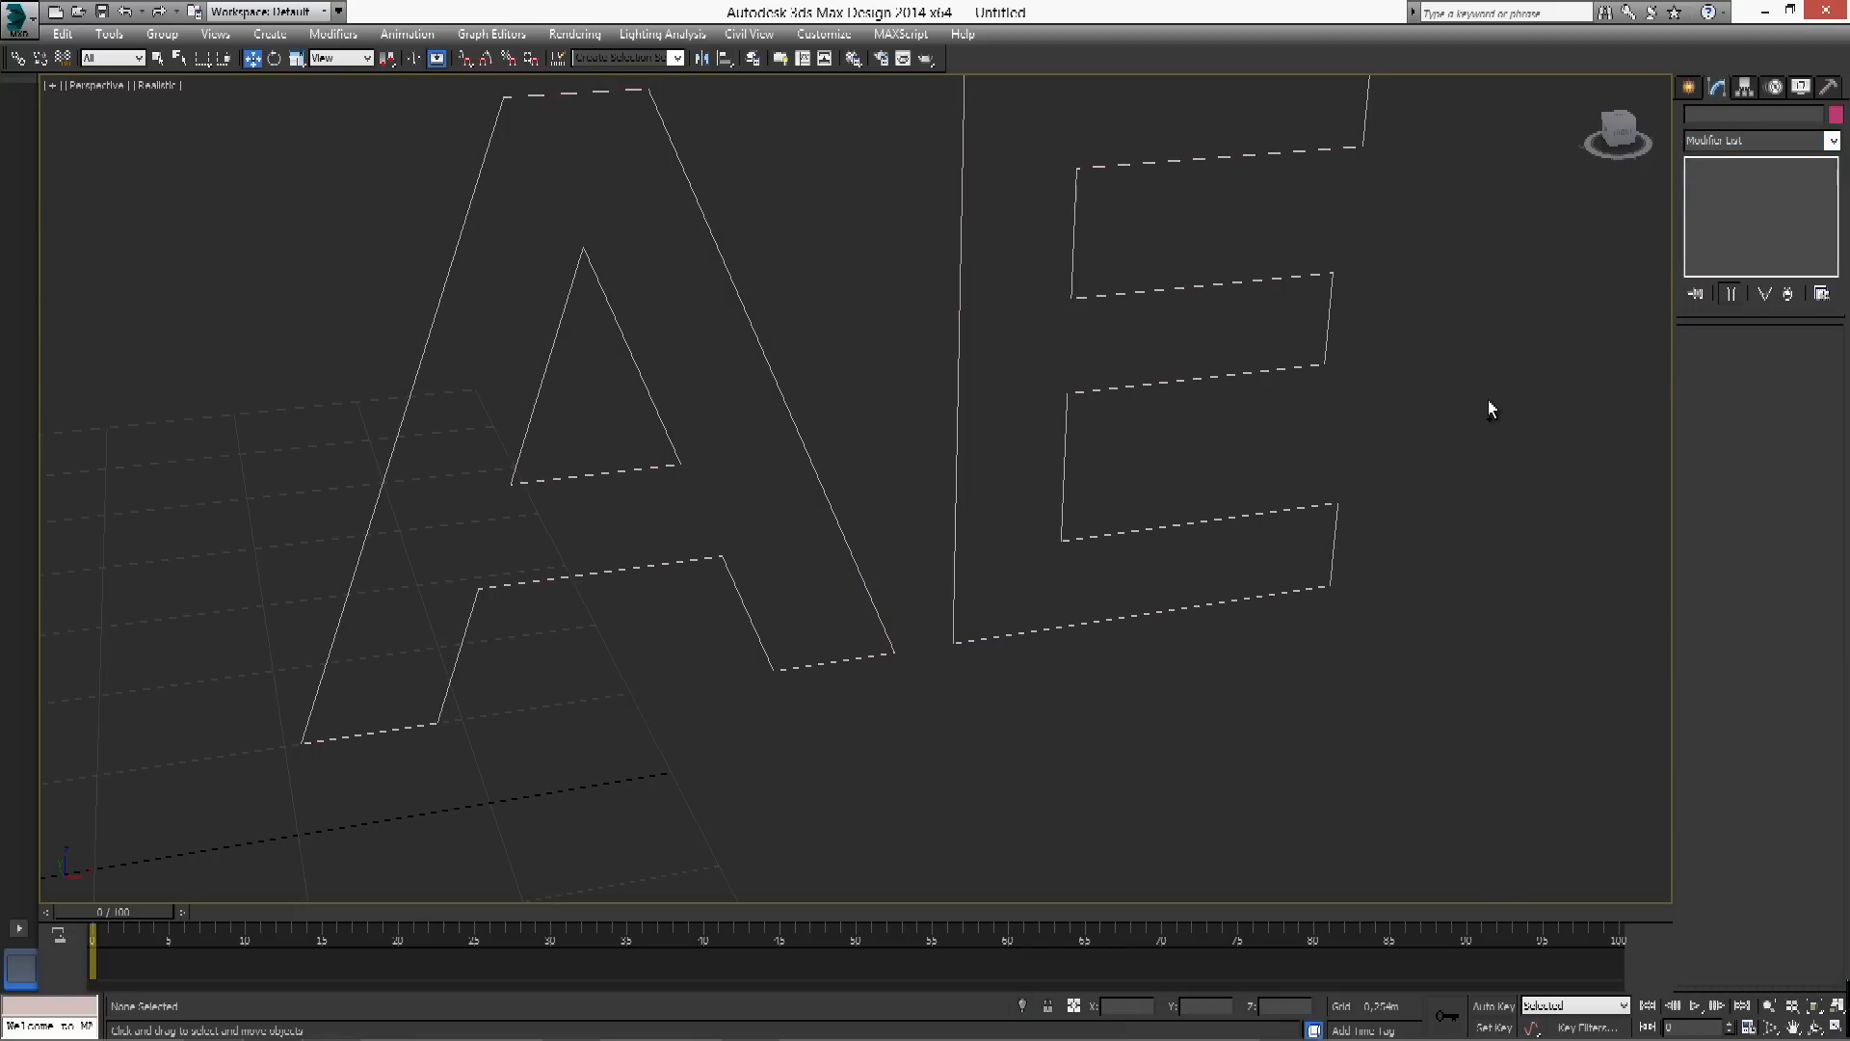
{"action": "key", "text": "ctrl+z"}
{"action": "key", "text": "ctrl+z"}
{"action": "key", "text": "ctrl+z"}
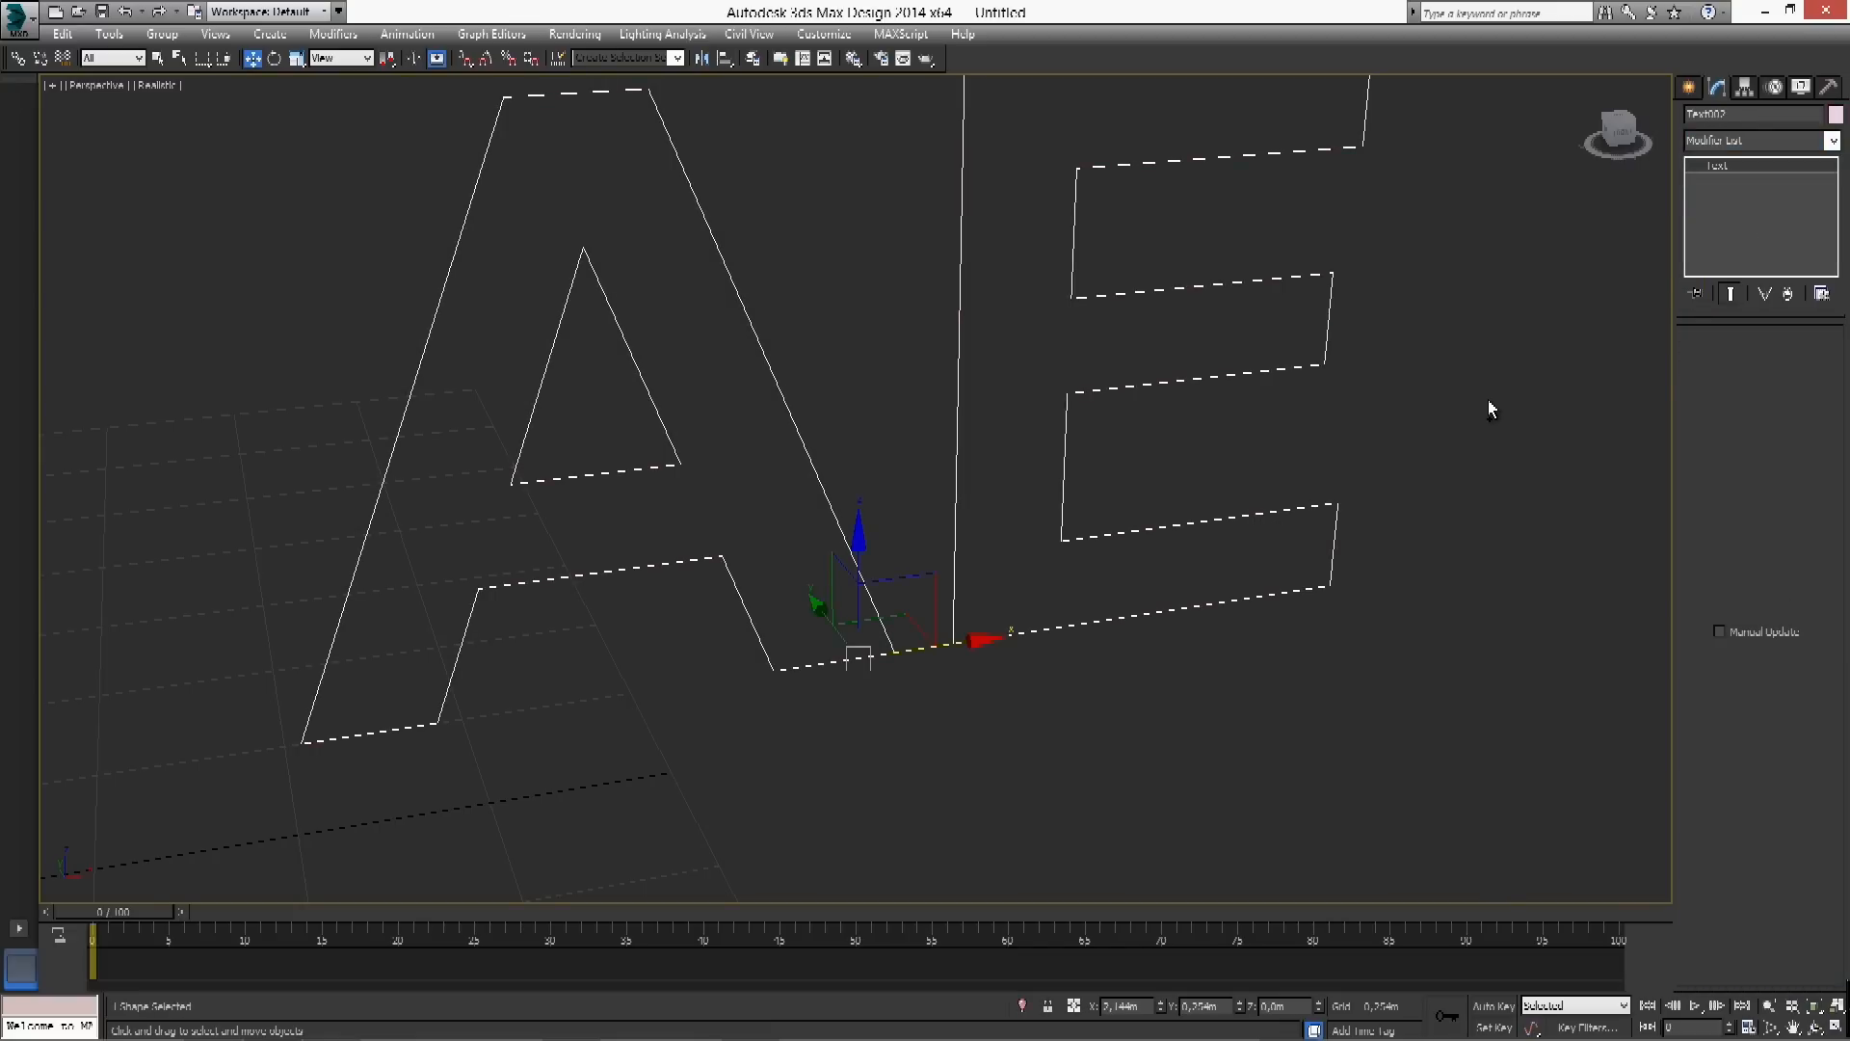
{"action": "key", "text": "ctrl+y"}
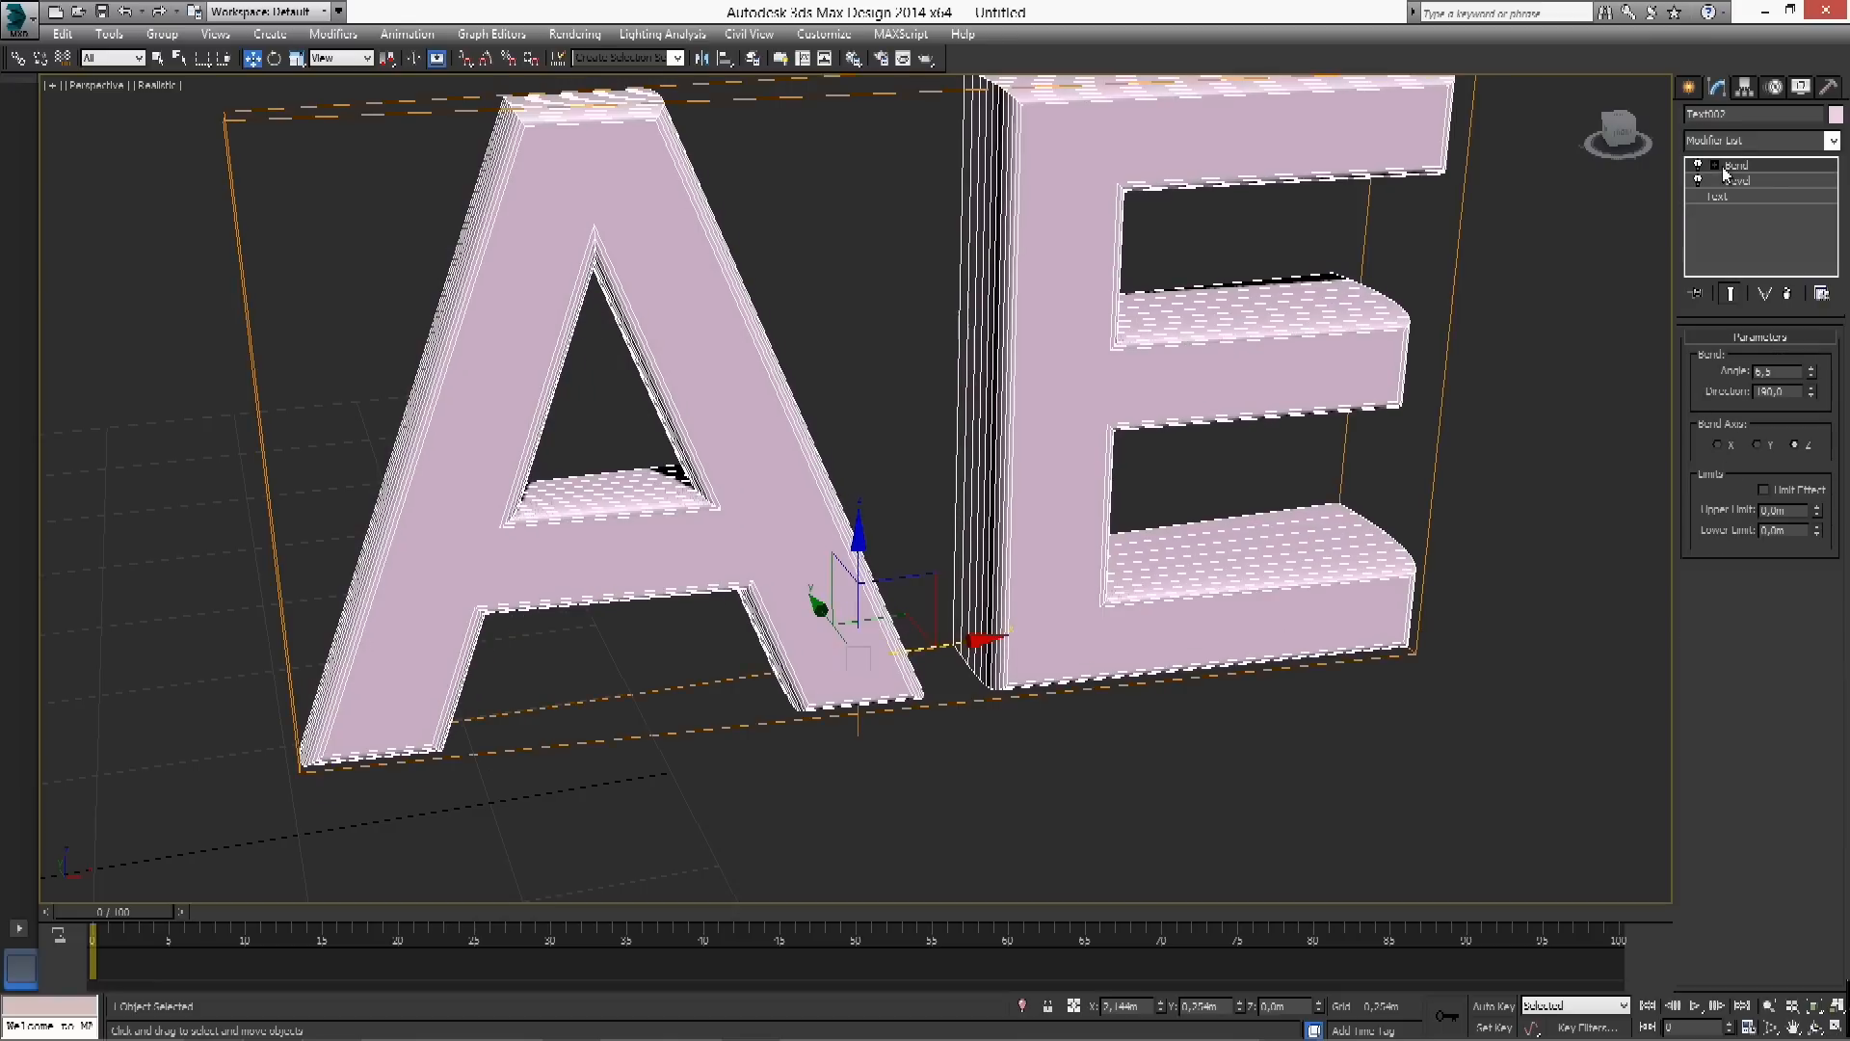
Try to remove the Bevel modifier beneath the Bend on the copied AE text, and undo the removal
{"action": "left_click", "coordinate": [1772, 180]}
{"action": "left_click", "coordinate": [1788, 293]}
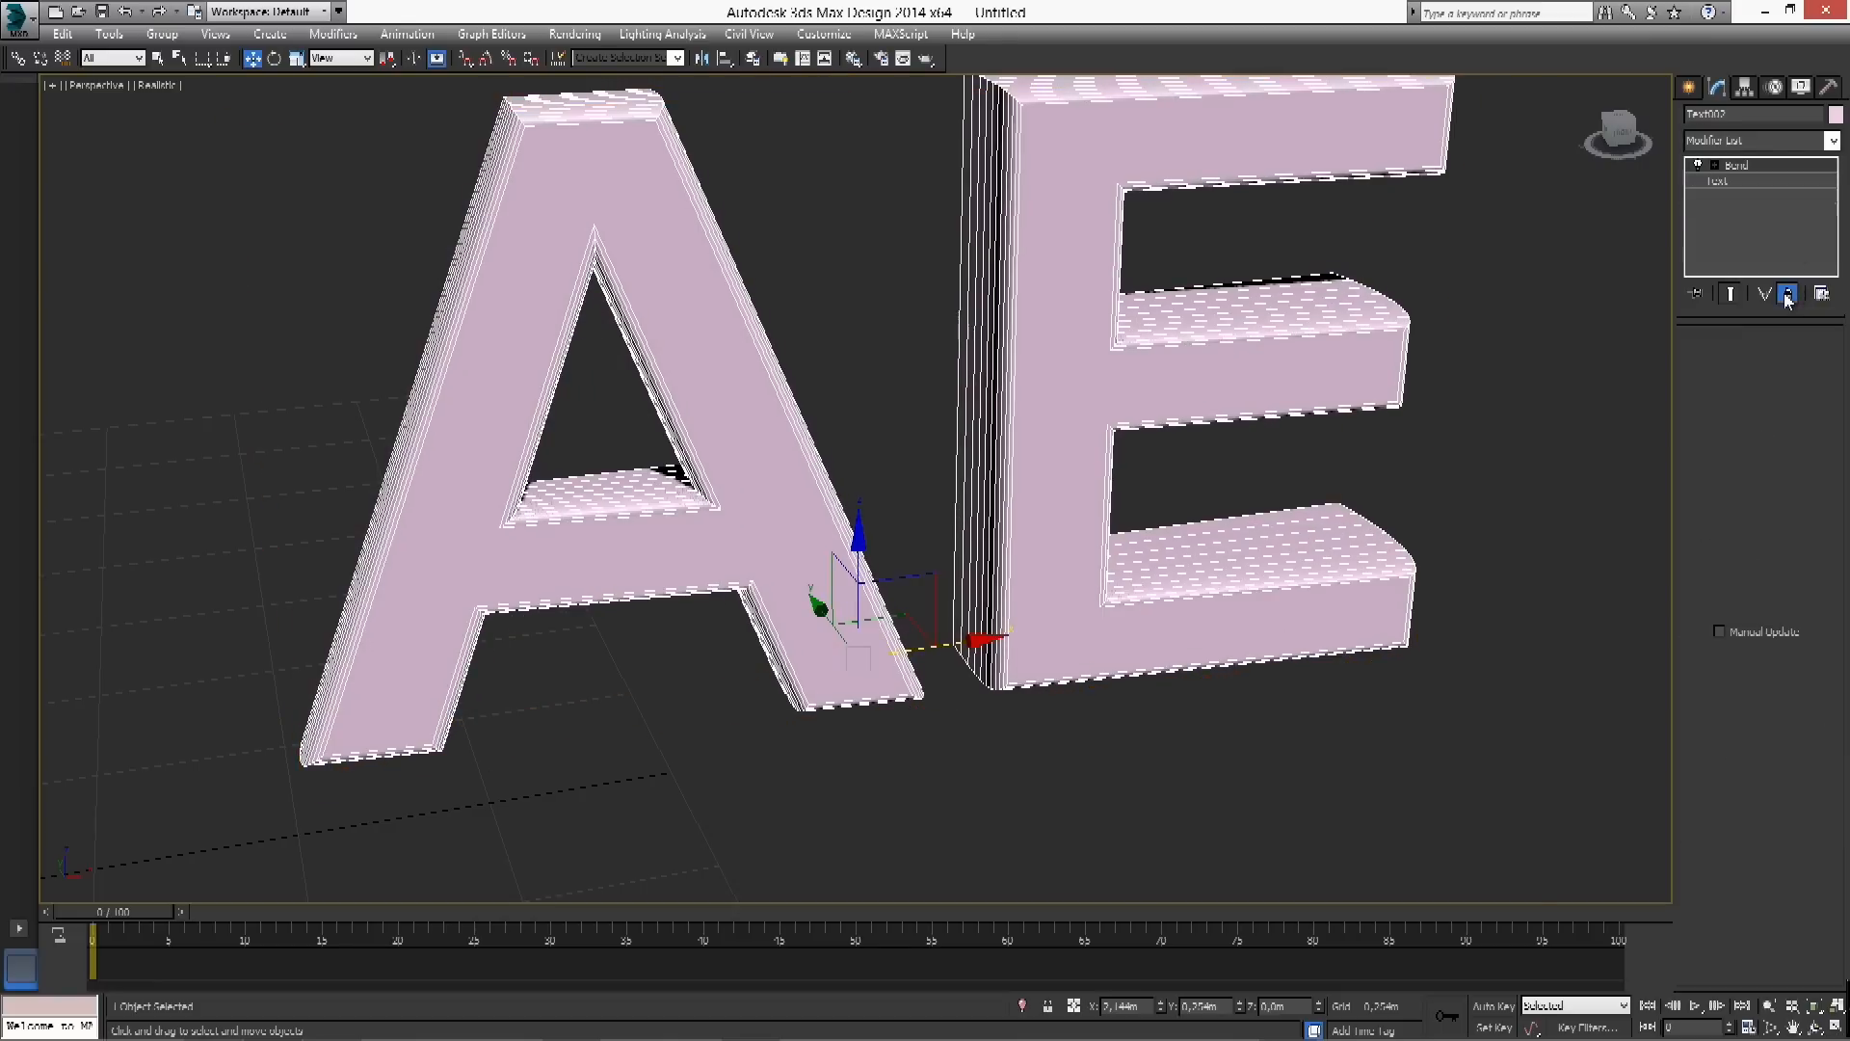
{"action": "left_click", "coordinate": [1776, 168]}
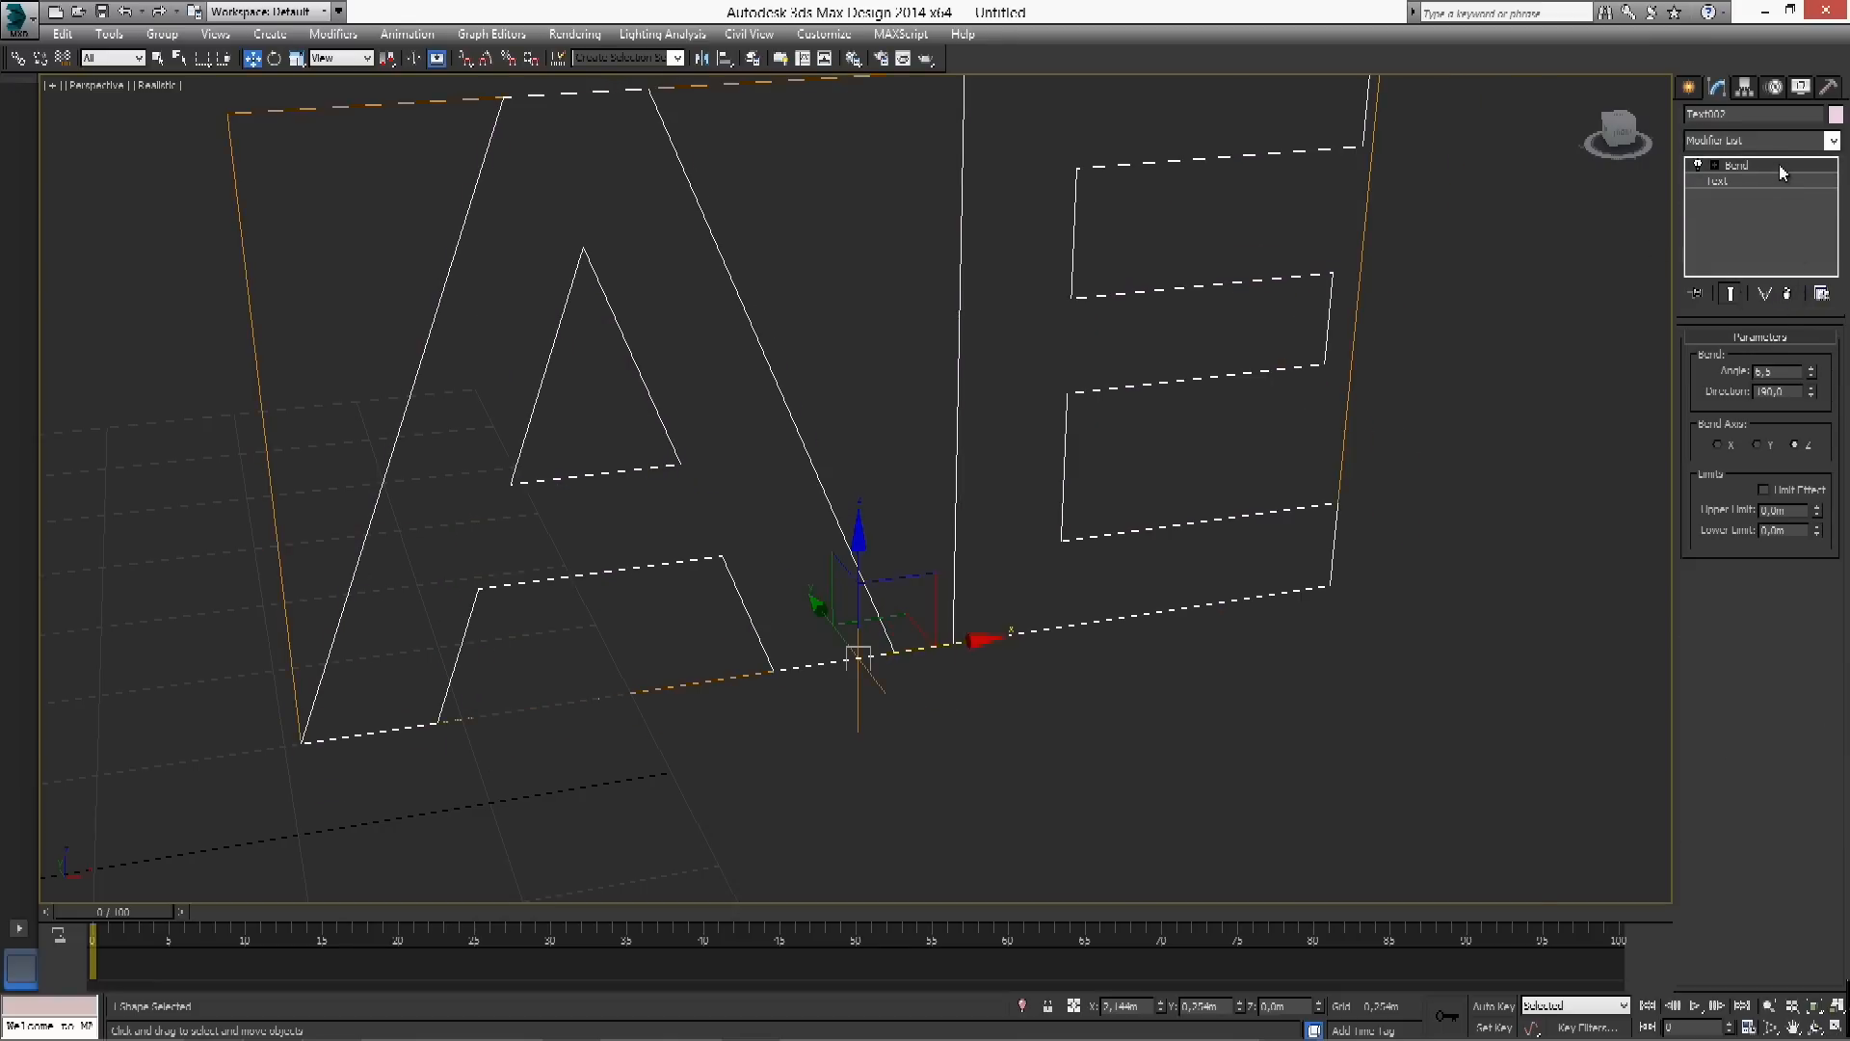
{"action": "key", "text": "ctrl+z"}
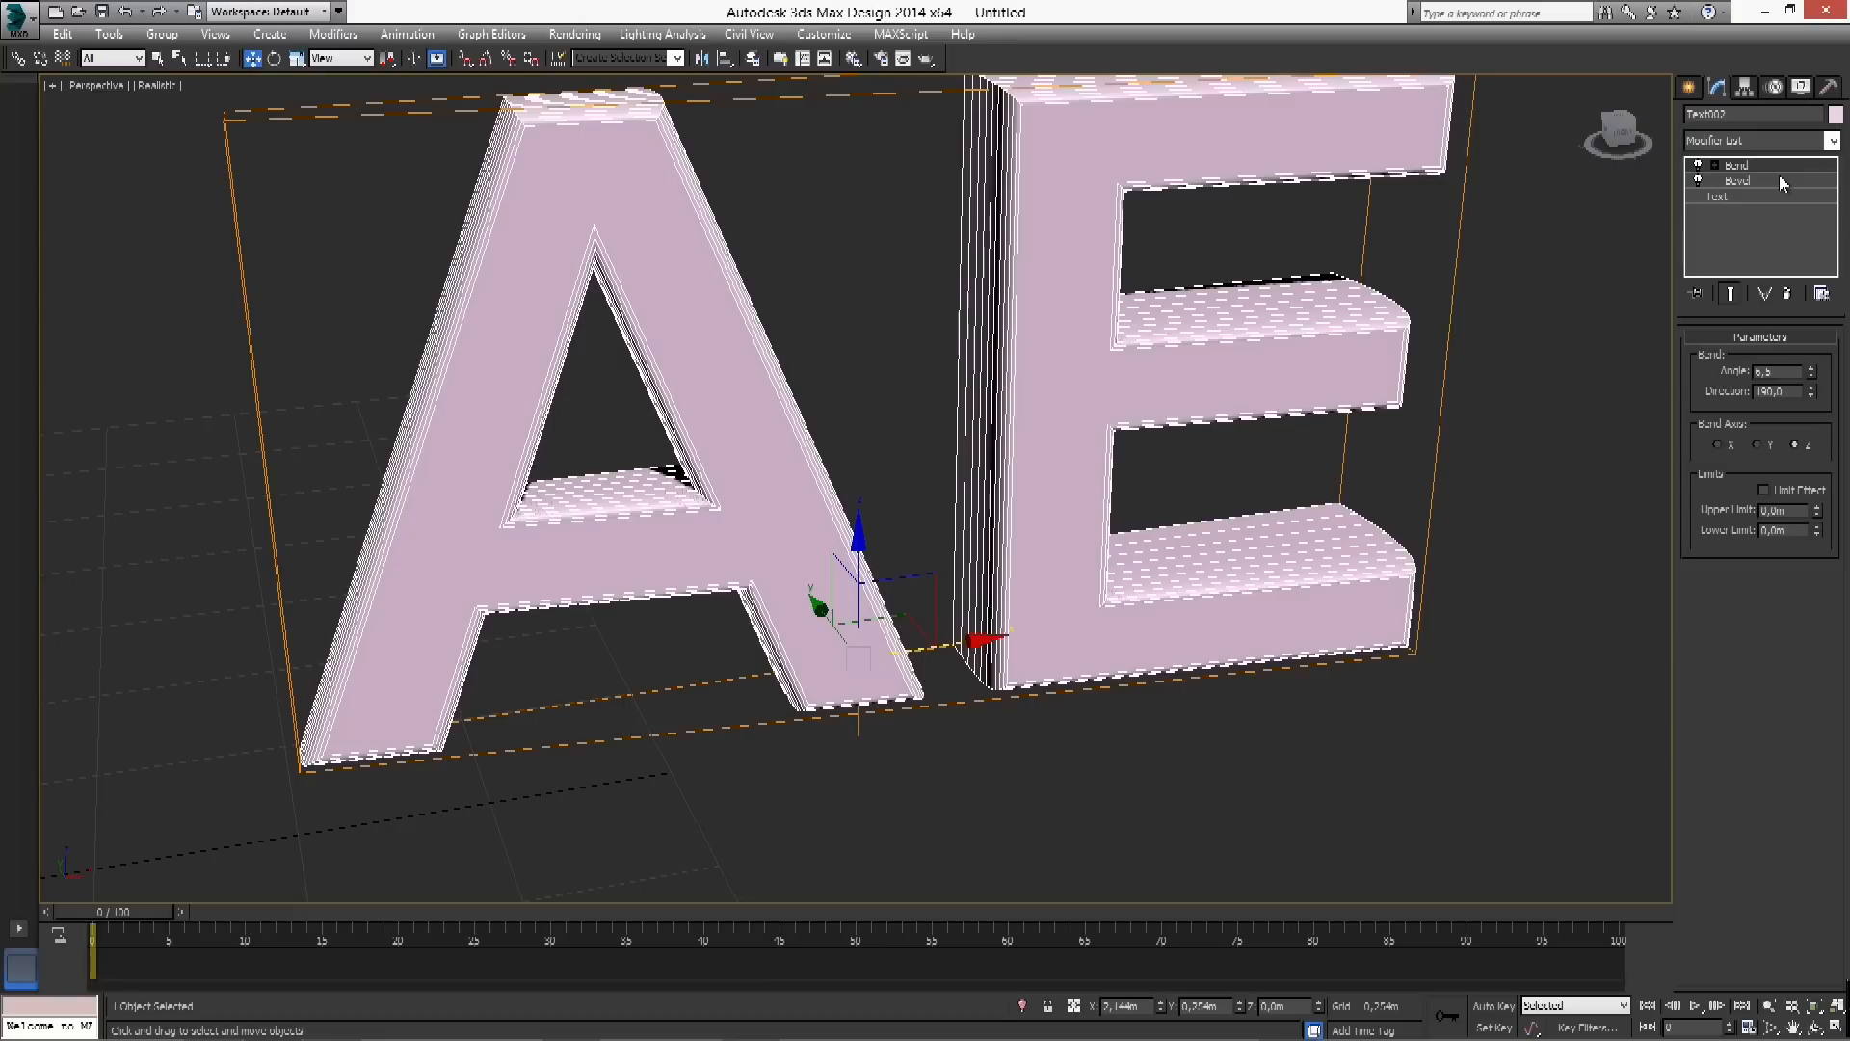
Remove only the Bend modifier from the copied AE text, keeping its Bevel
{"action": "key", "text": "Delete"}
{"action": "key", "text": "ctrl+z"}
{"action": "left_click", "coordinate": [1788, 293]}
Apply a TurboSmooth modifier to the beveled AE text
{"action": "middle_click_drag", "start_coordinate": [1425, 405], "coordinate": [1519, 438], "text": "alt"}
{"action": "left_click", "coordinate": [1833, 141]}
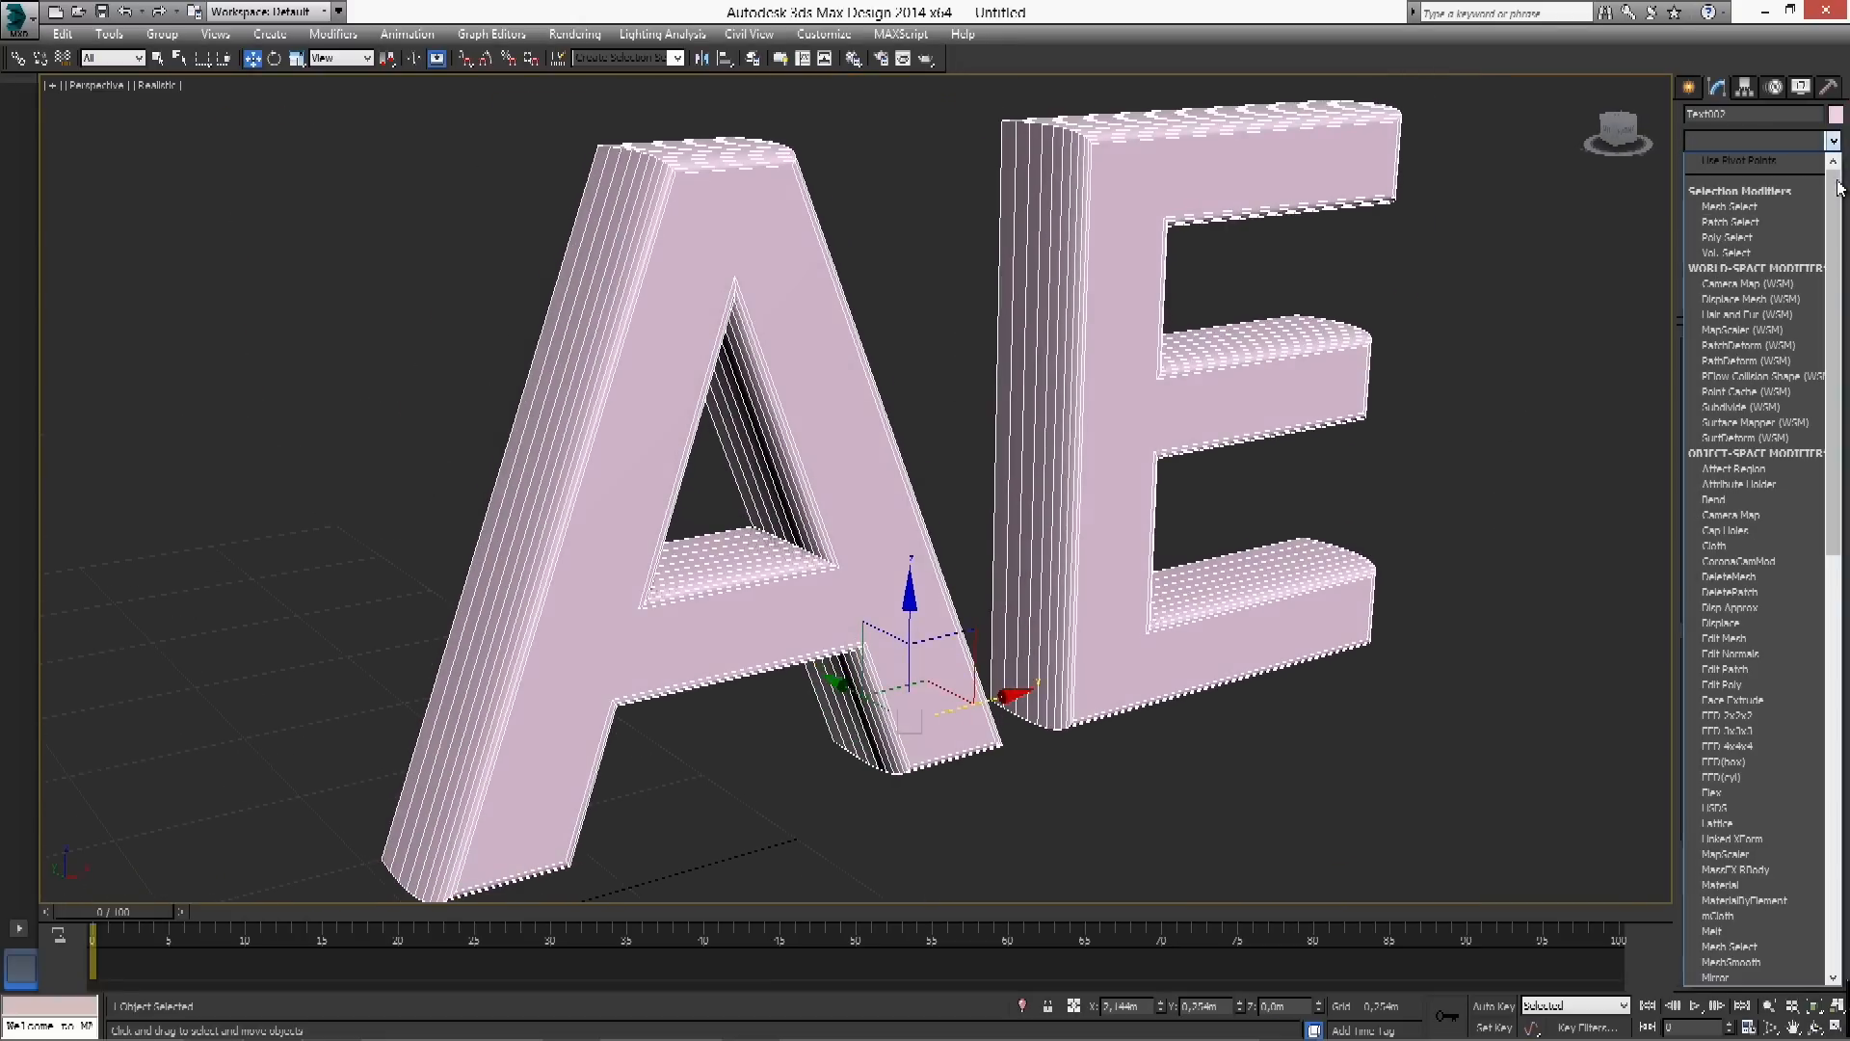
{"action": "scroll", "coordinate": [1764, 569], "scroll_direction": "down", "scroll_amount": 12}
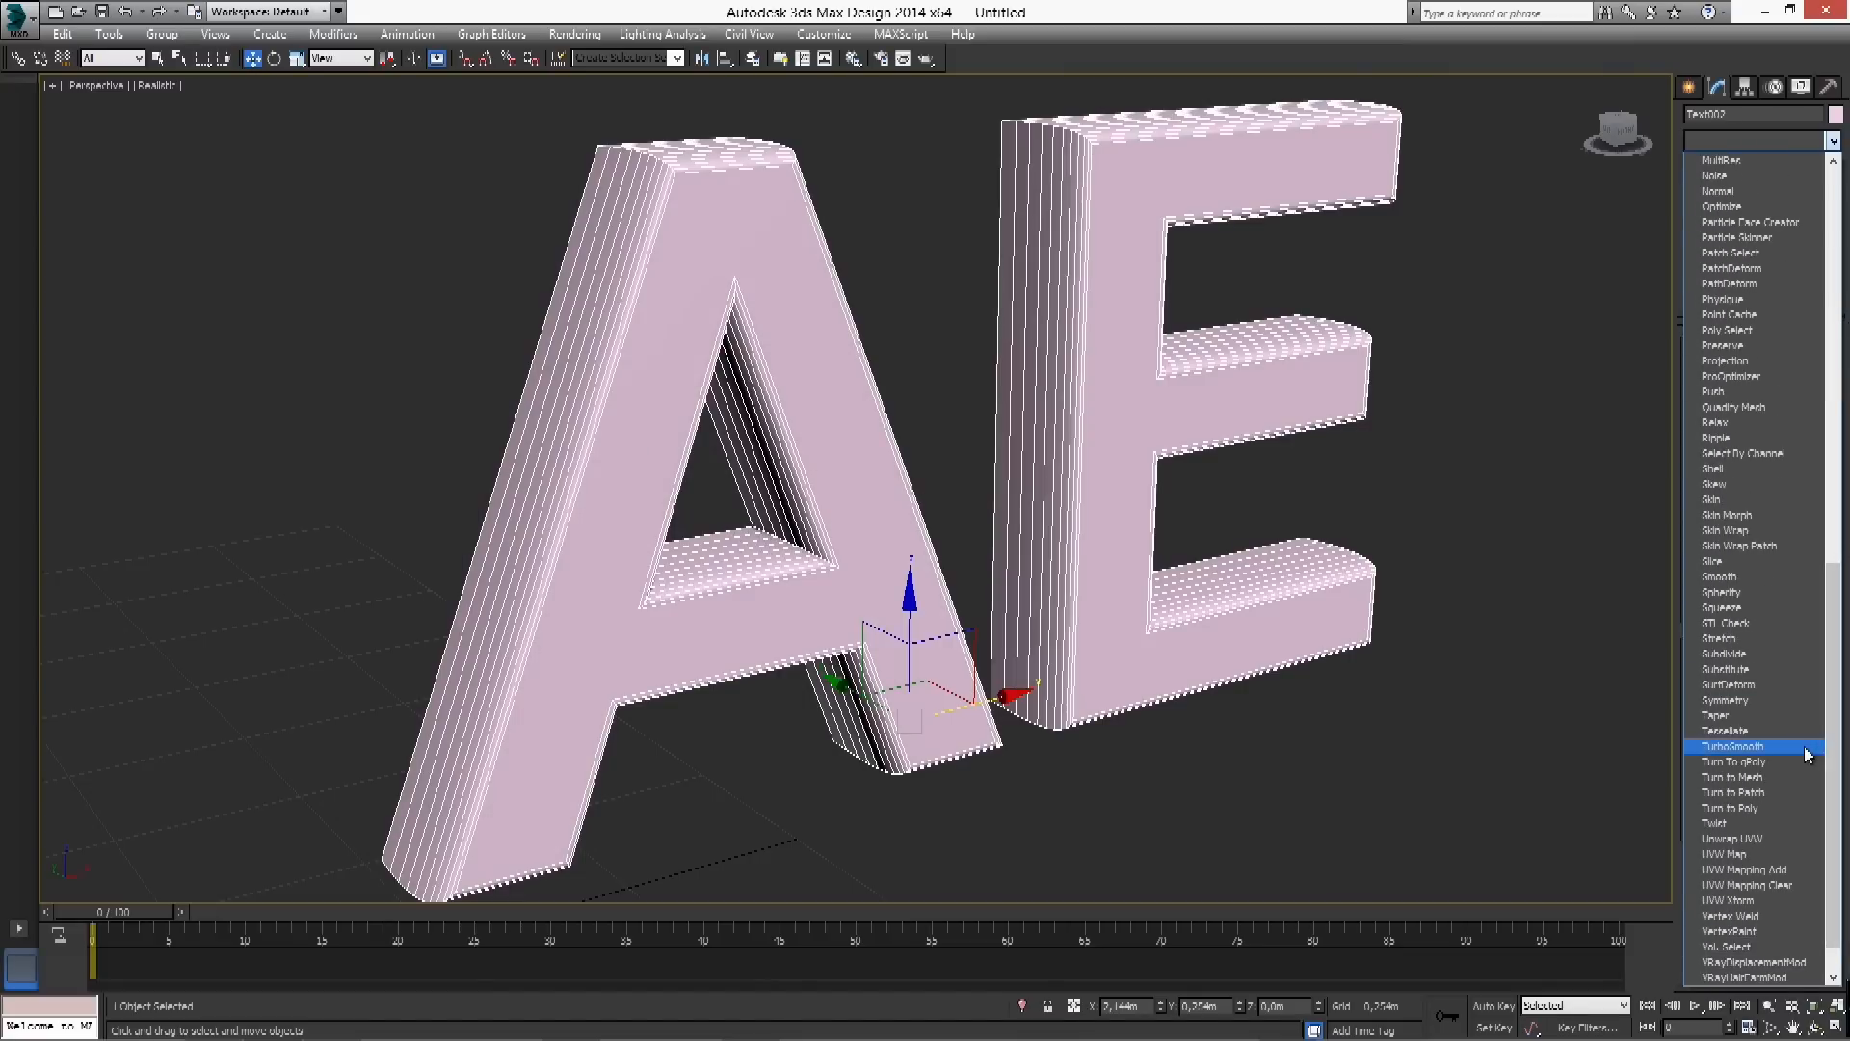
{"action": "left_click", "coordinate": [1808, 748]}
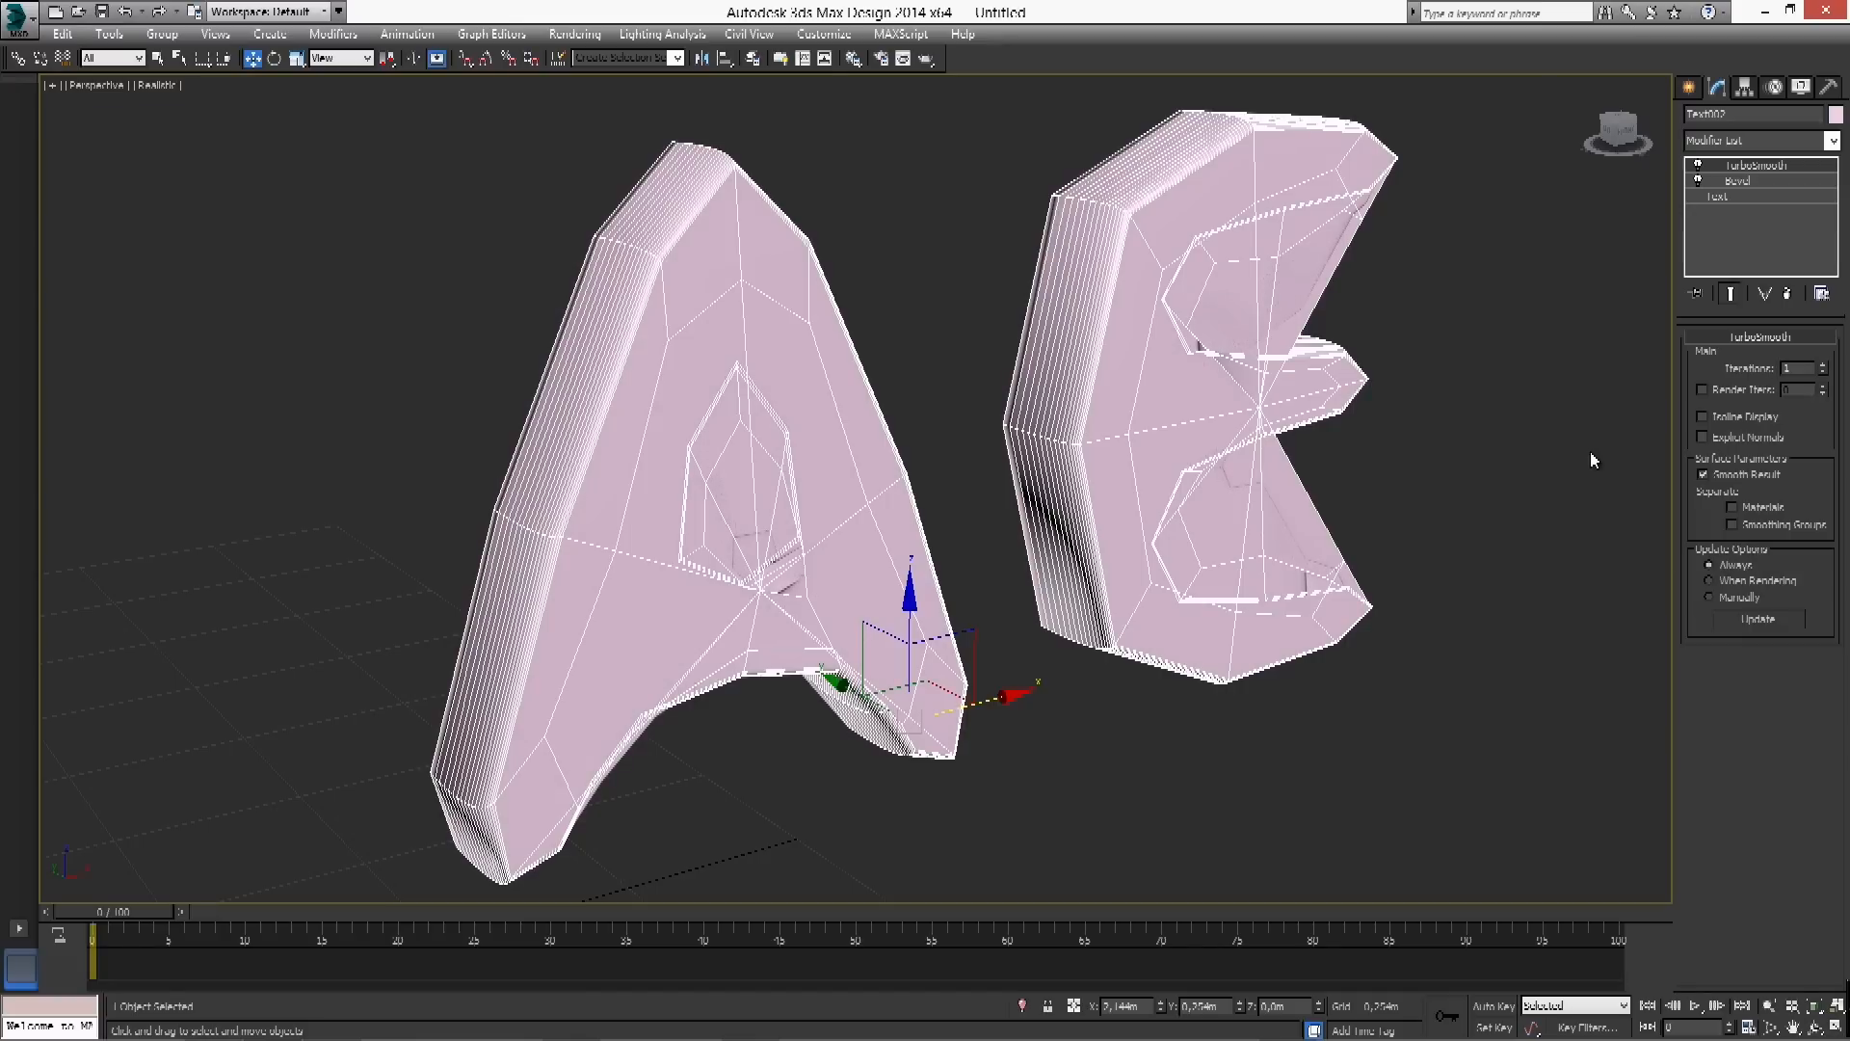
Remove the TurboSmooth modifier from the AE text's modifier stack
{"action": "left_click", "coordinate": [1762, 194]}
{"action": "left_click", "coordinate": [1771, 166]}
{"action": "right_click", "coordinate": [1767, 170]}
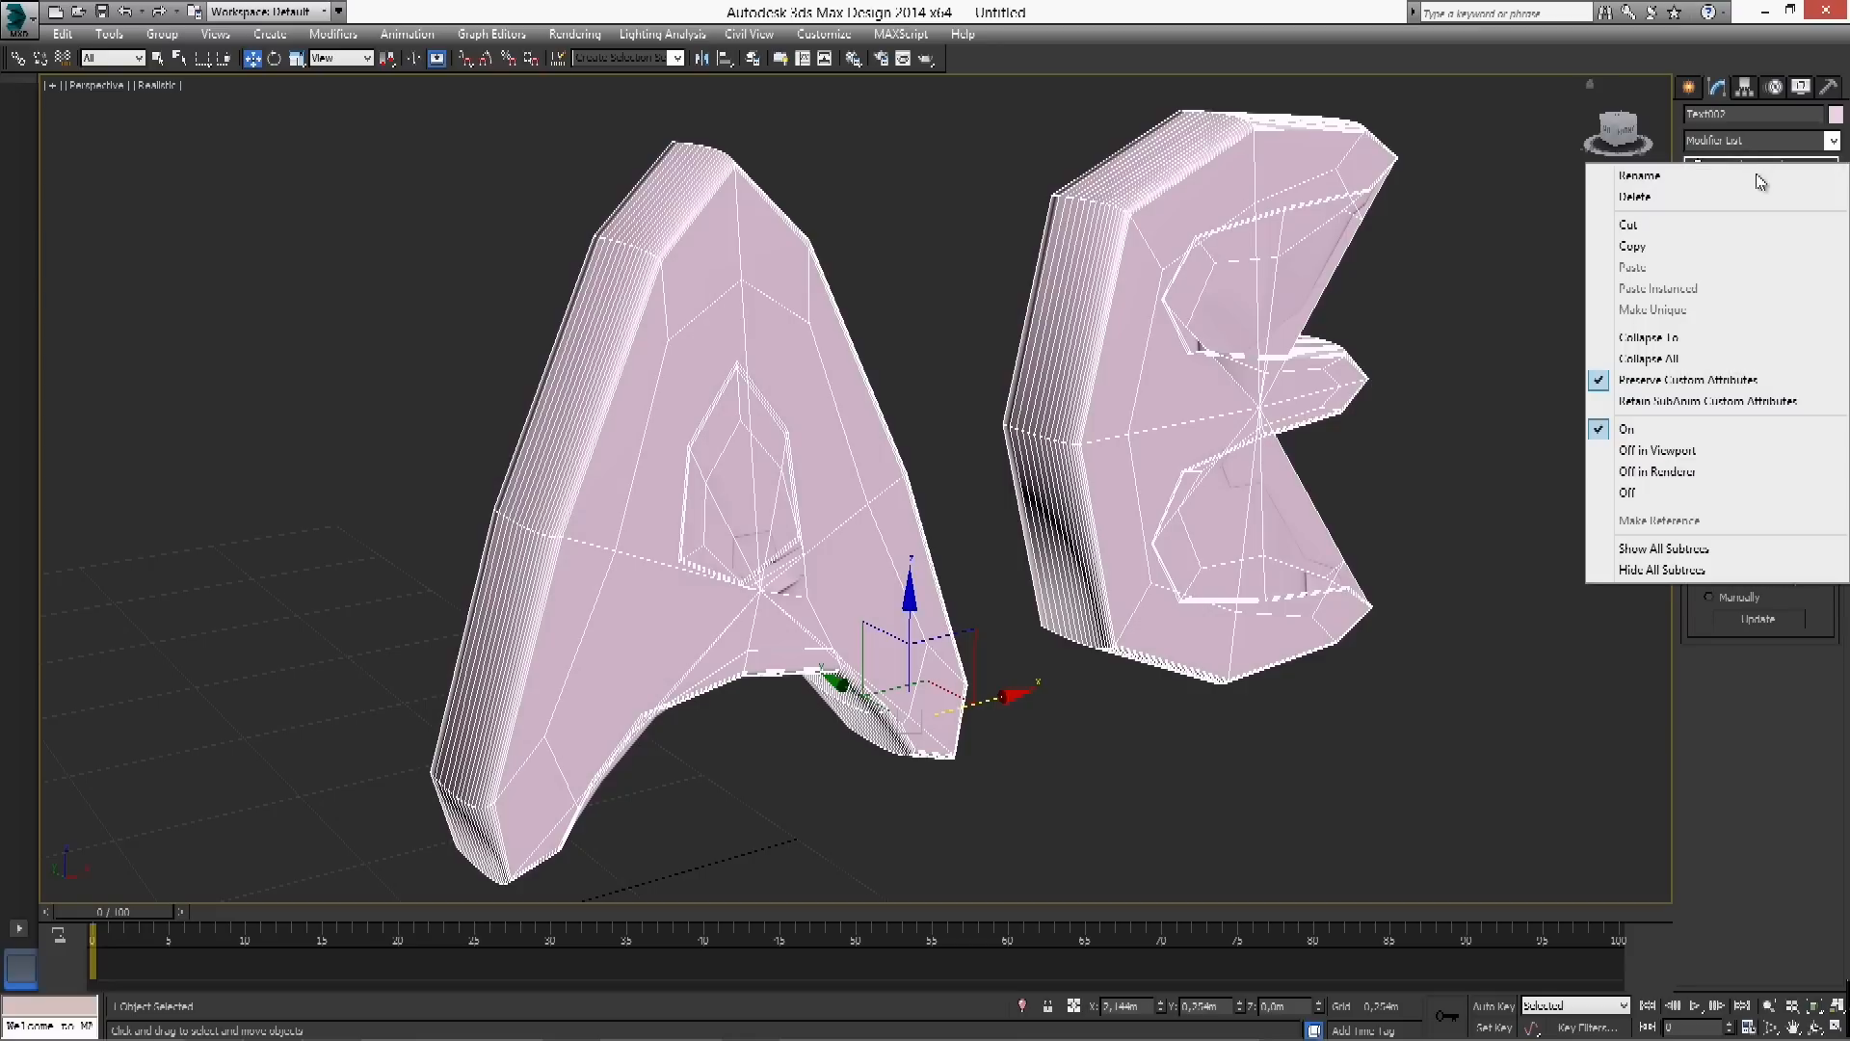
{"action": "left_click", "coordinate": [1709, 227]}
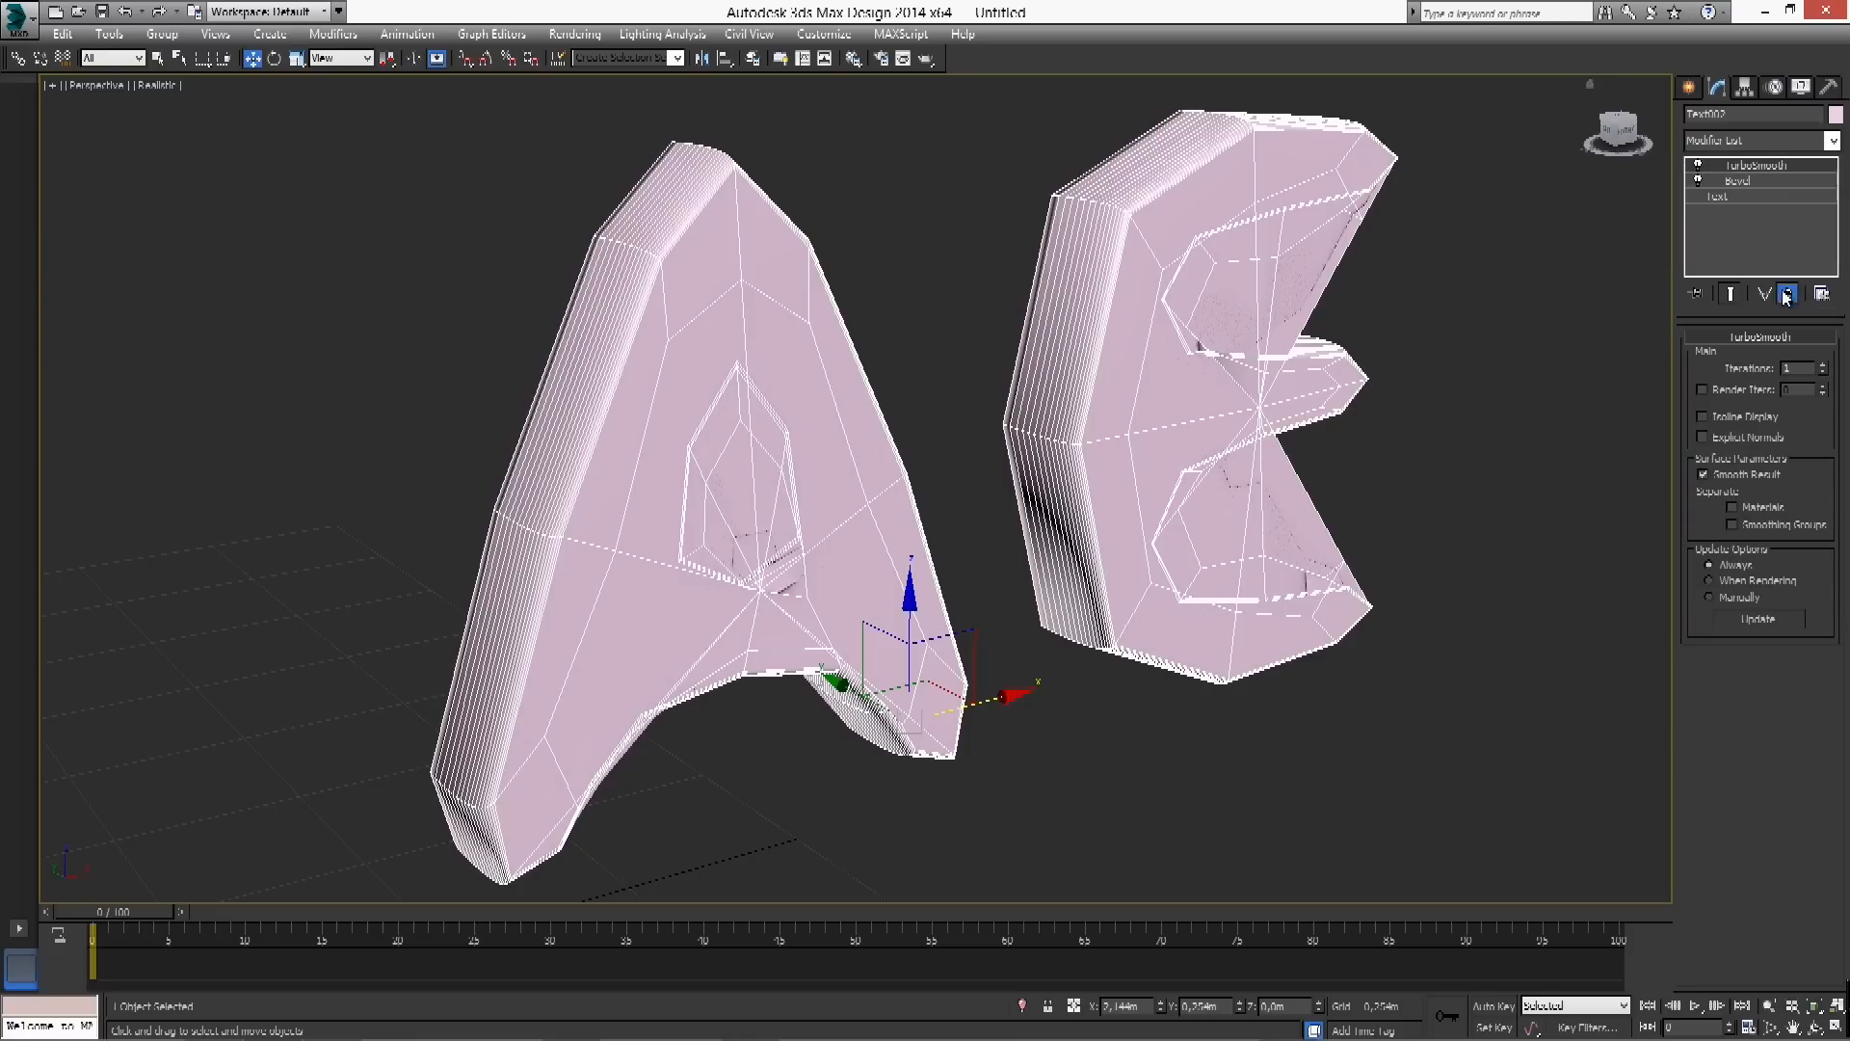
Try to convert the beveled AE text to a Deformable gPoly twice, undoing the conversion each time
{"action": "right_click", "coordinate": [1239, 358]}
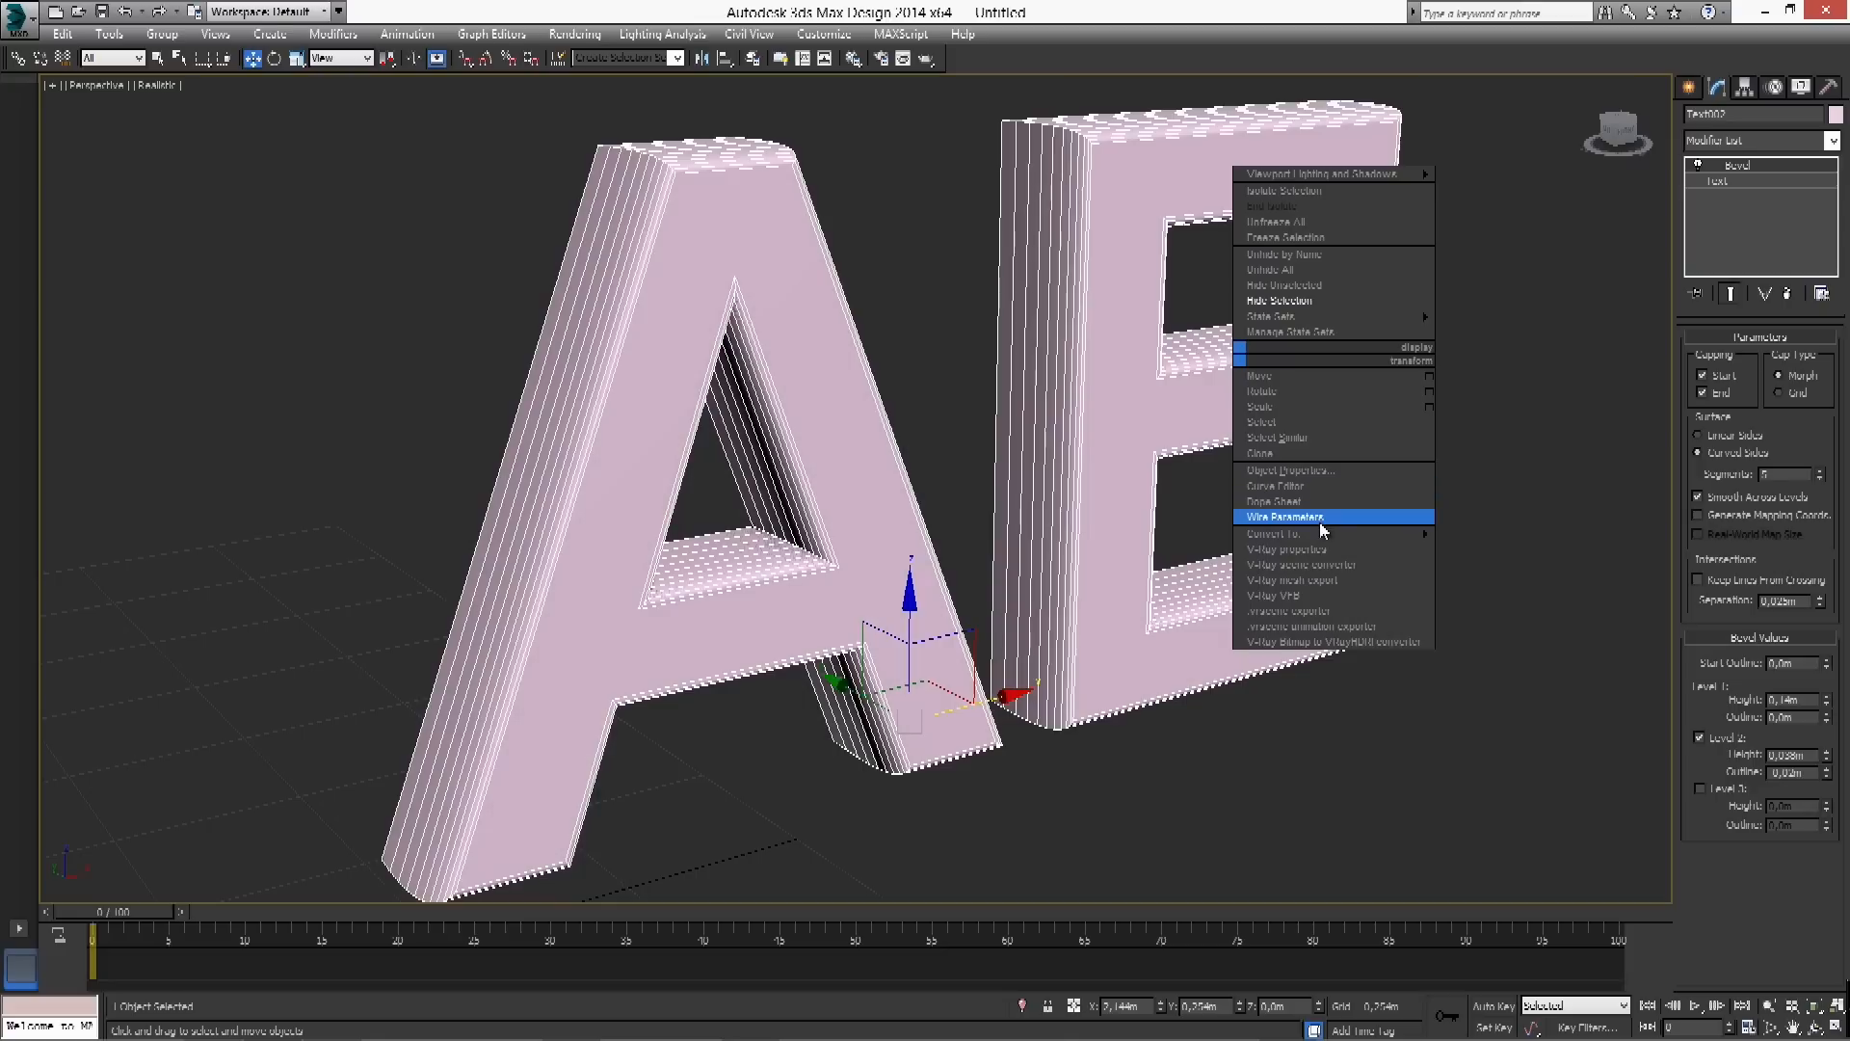
{"action": "mouse_move", "coordinate": [1372, 545]}
{"action": "left_click", "coordinate": [1515, 565]}
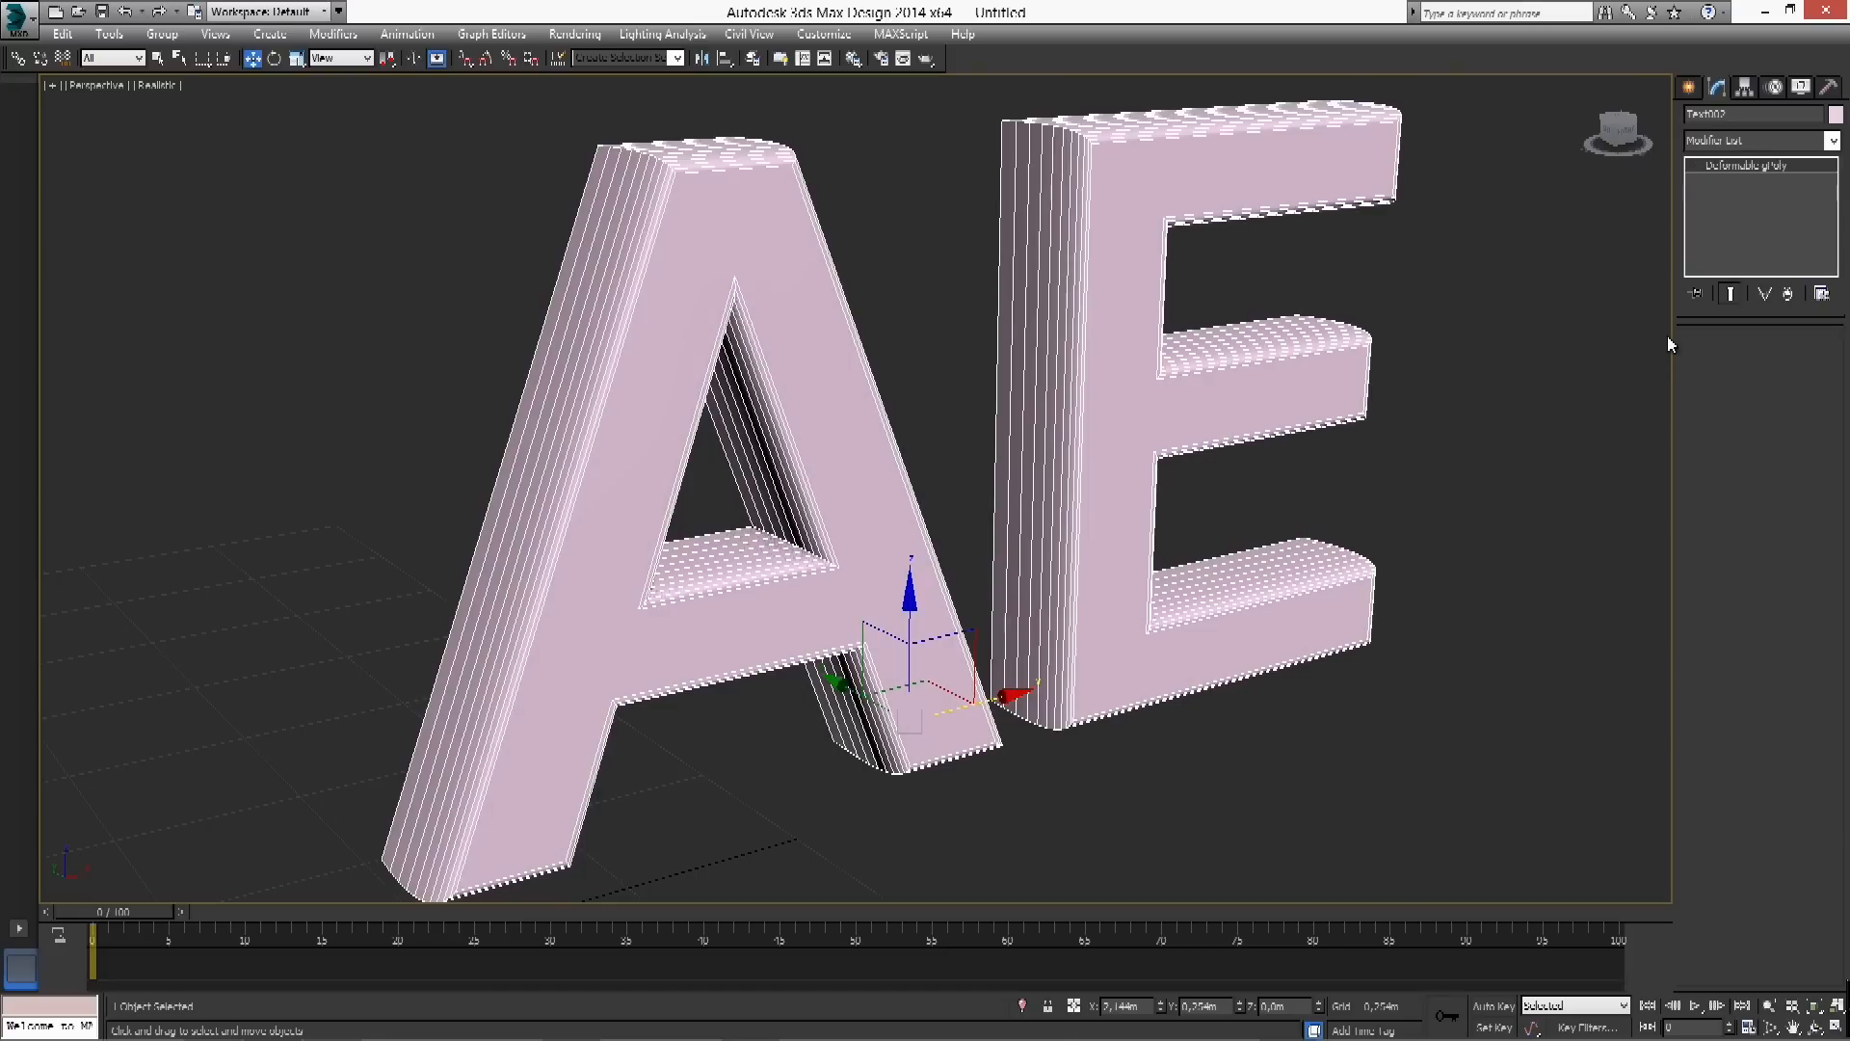
{"action": "key", "text": "ctrl+z"}
{"action": "right_click", "coordinate": [1470, 320]}
{"action": "mouse_move", "coordinate": [1663, 494]}
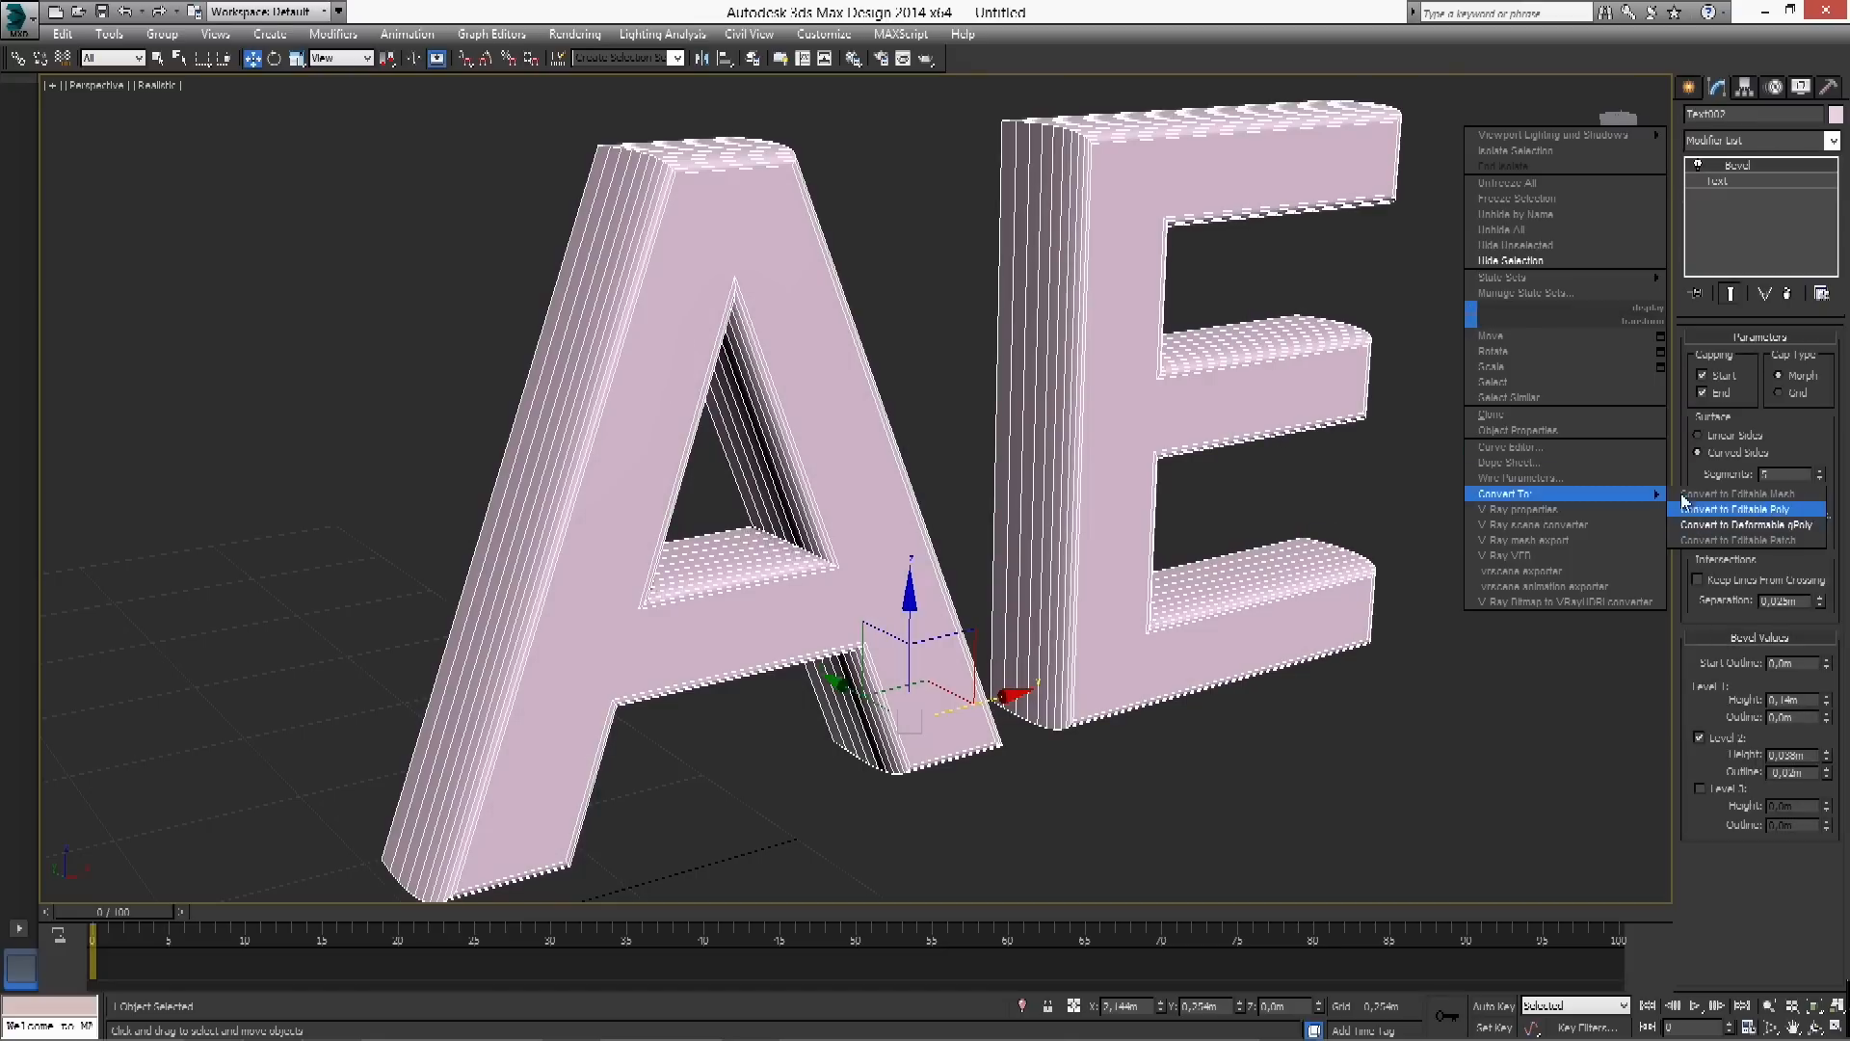
{"action": "left_click", "coordinate": [1746, 525]}
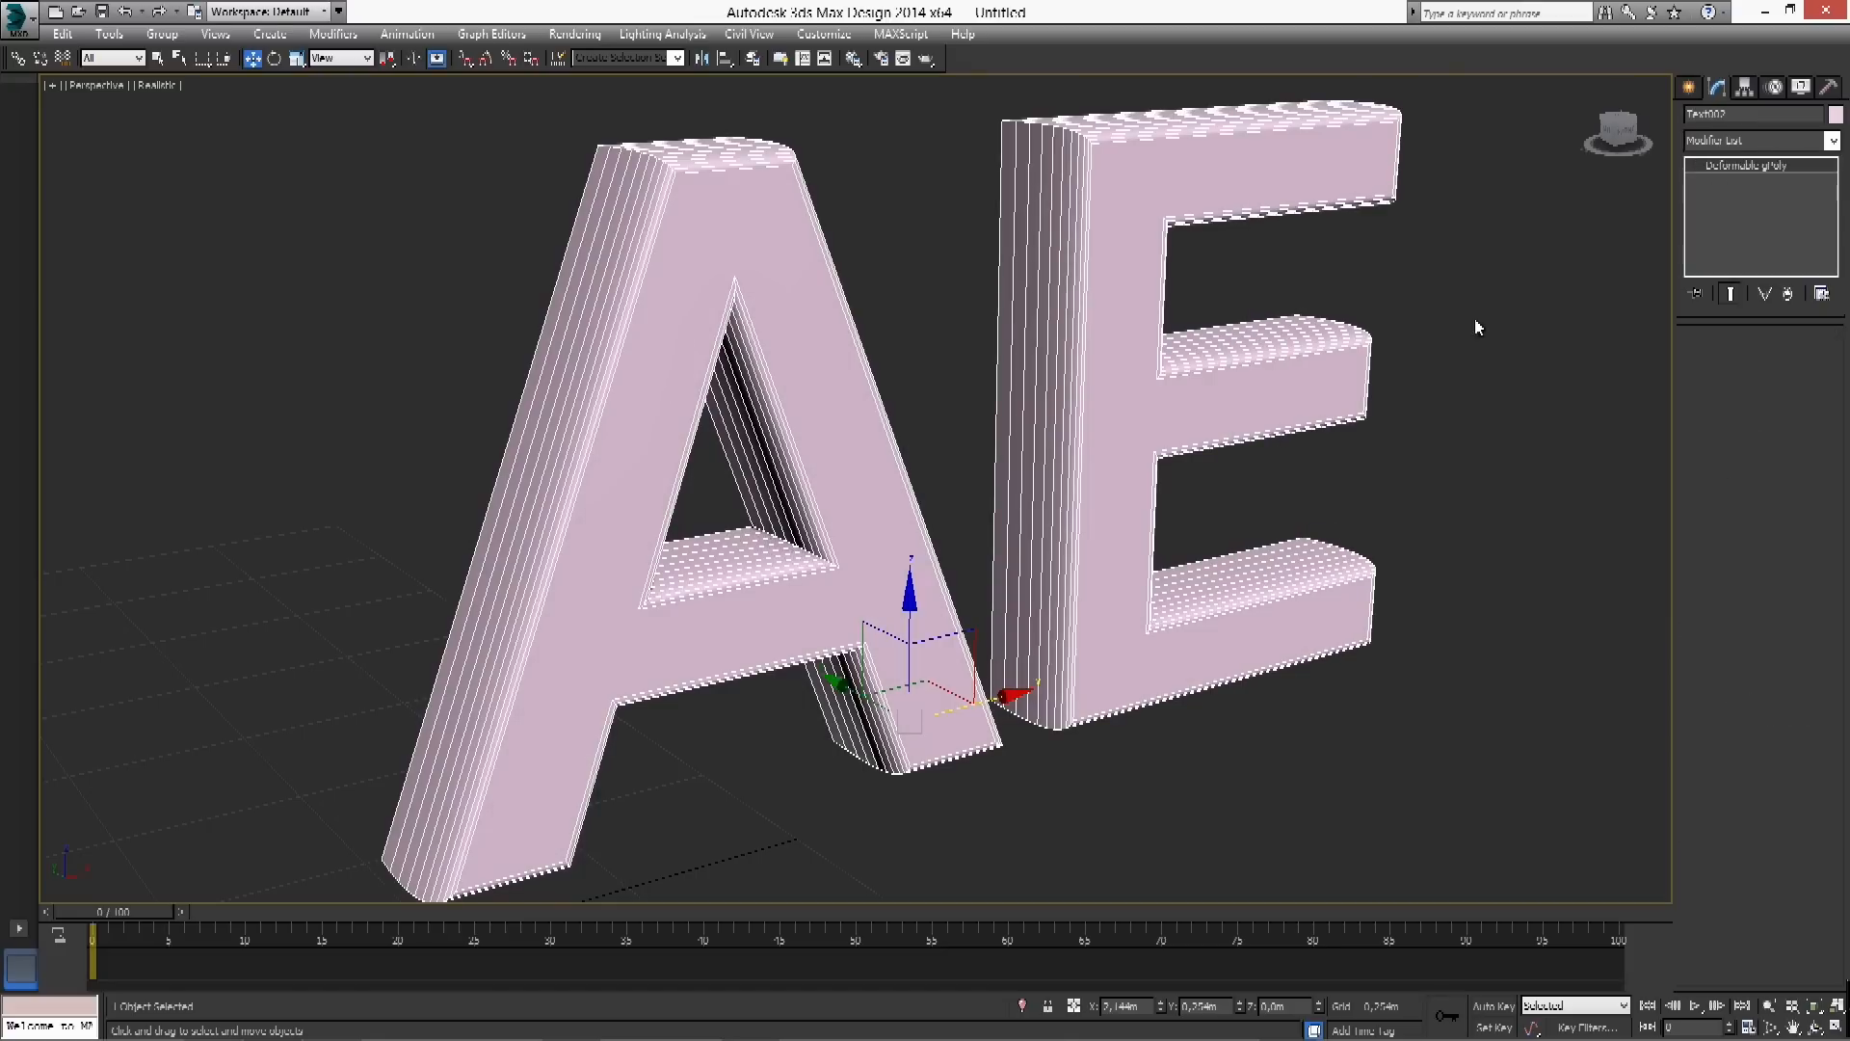
{"action": "key", "text": "ctrl+z"}
Convert the beveled AE text to an Editable Poly
{"action": "right_click", "coordinate": [1326, 353]}
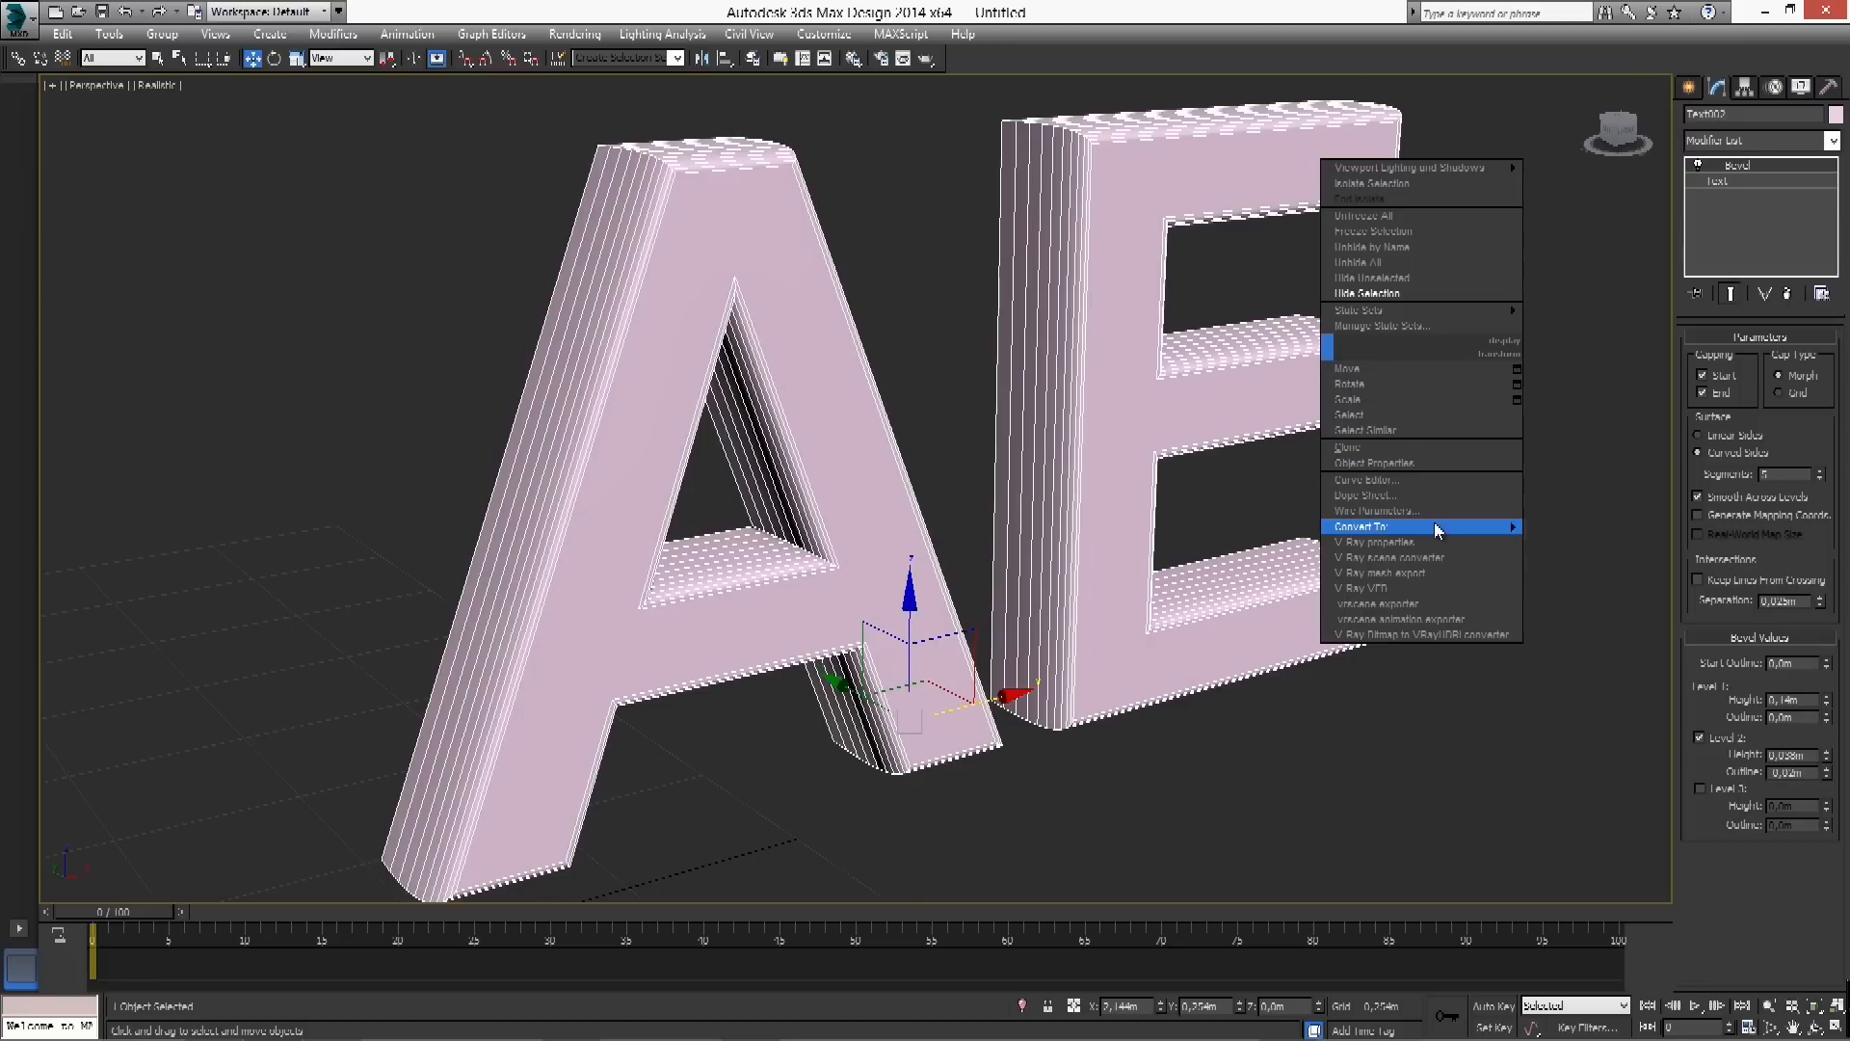
{"action": "mouse_move", "coordinate": [1437, 532]}
{"action": "left_click", "coordinate": [1600, 542]}
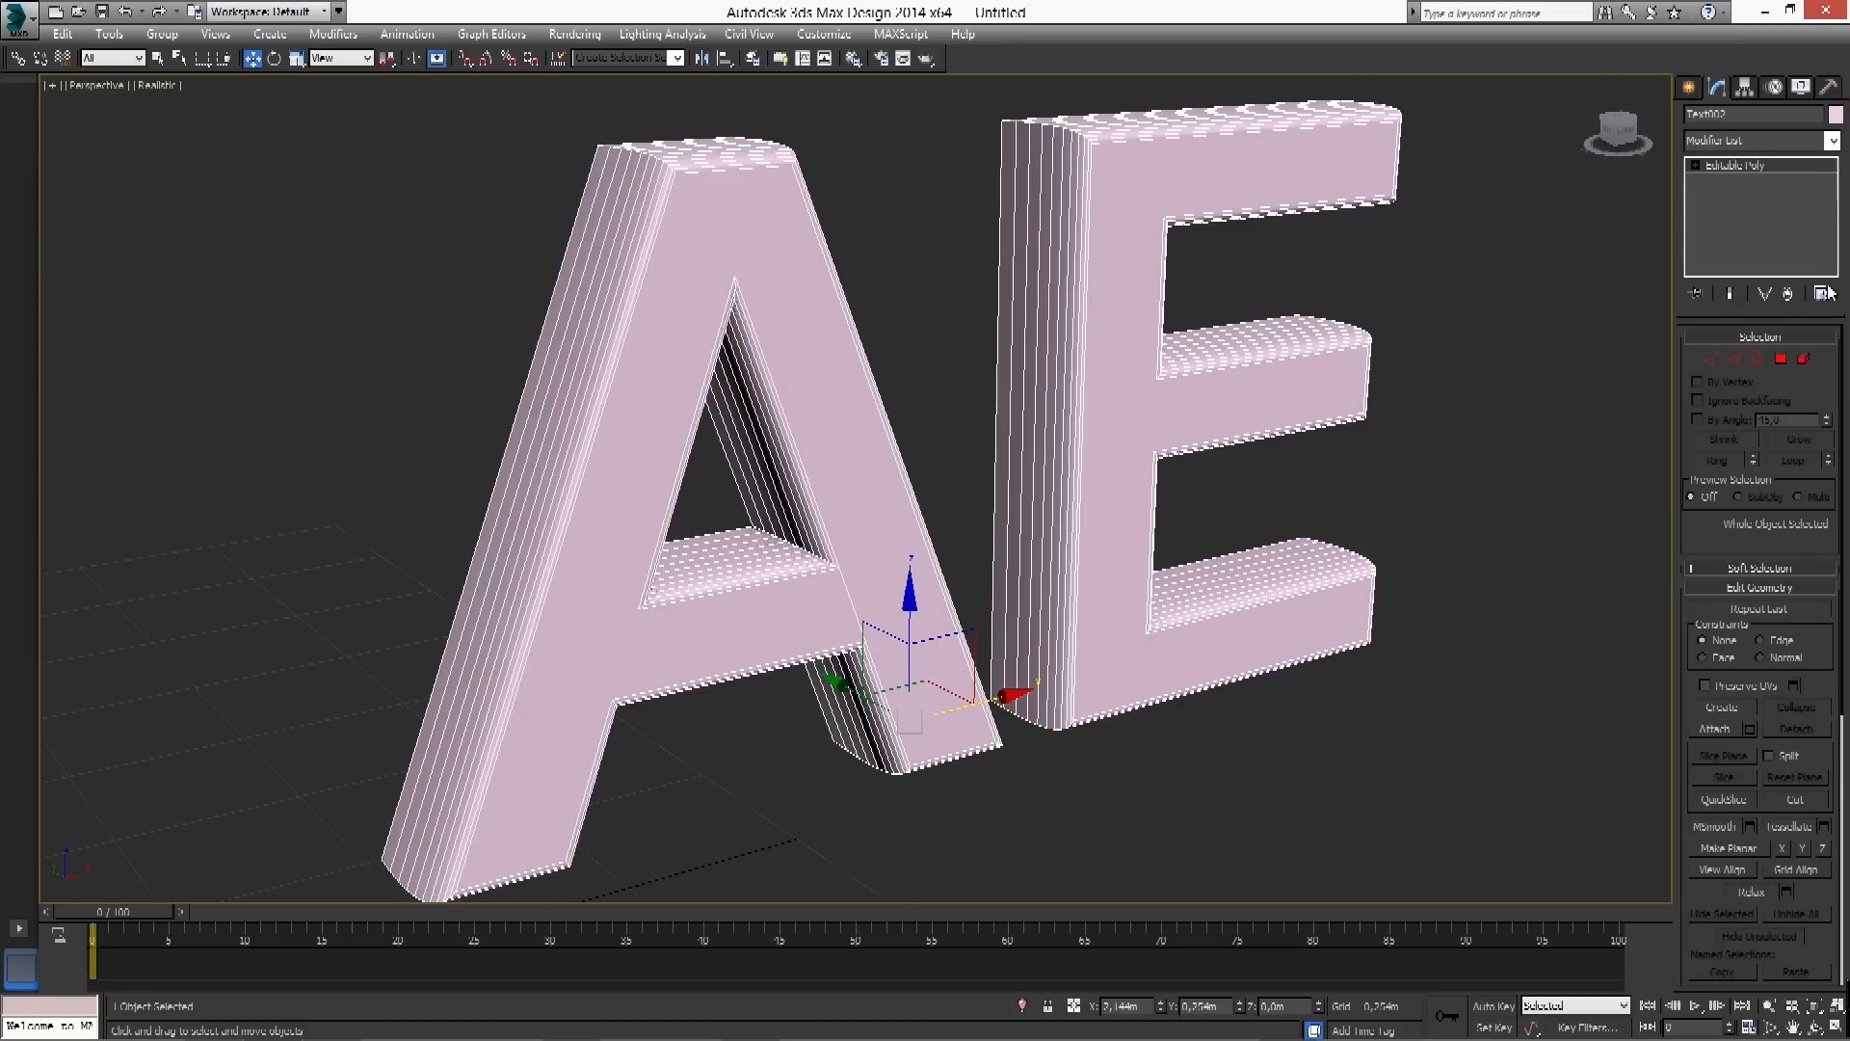
Select the upright edges of the E's stem and connect them with 5 segments
{"action": "left_click", "coordinate": [1734, 356]}
{"action": "left_click_drag", "start_coordinate": [1059, 272], "coordinate": [977, 278]}
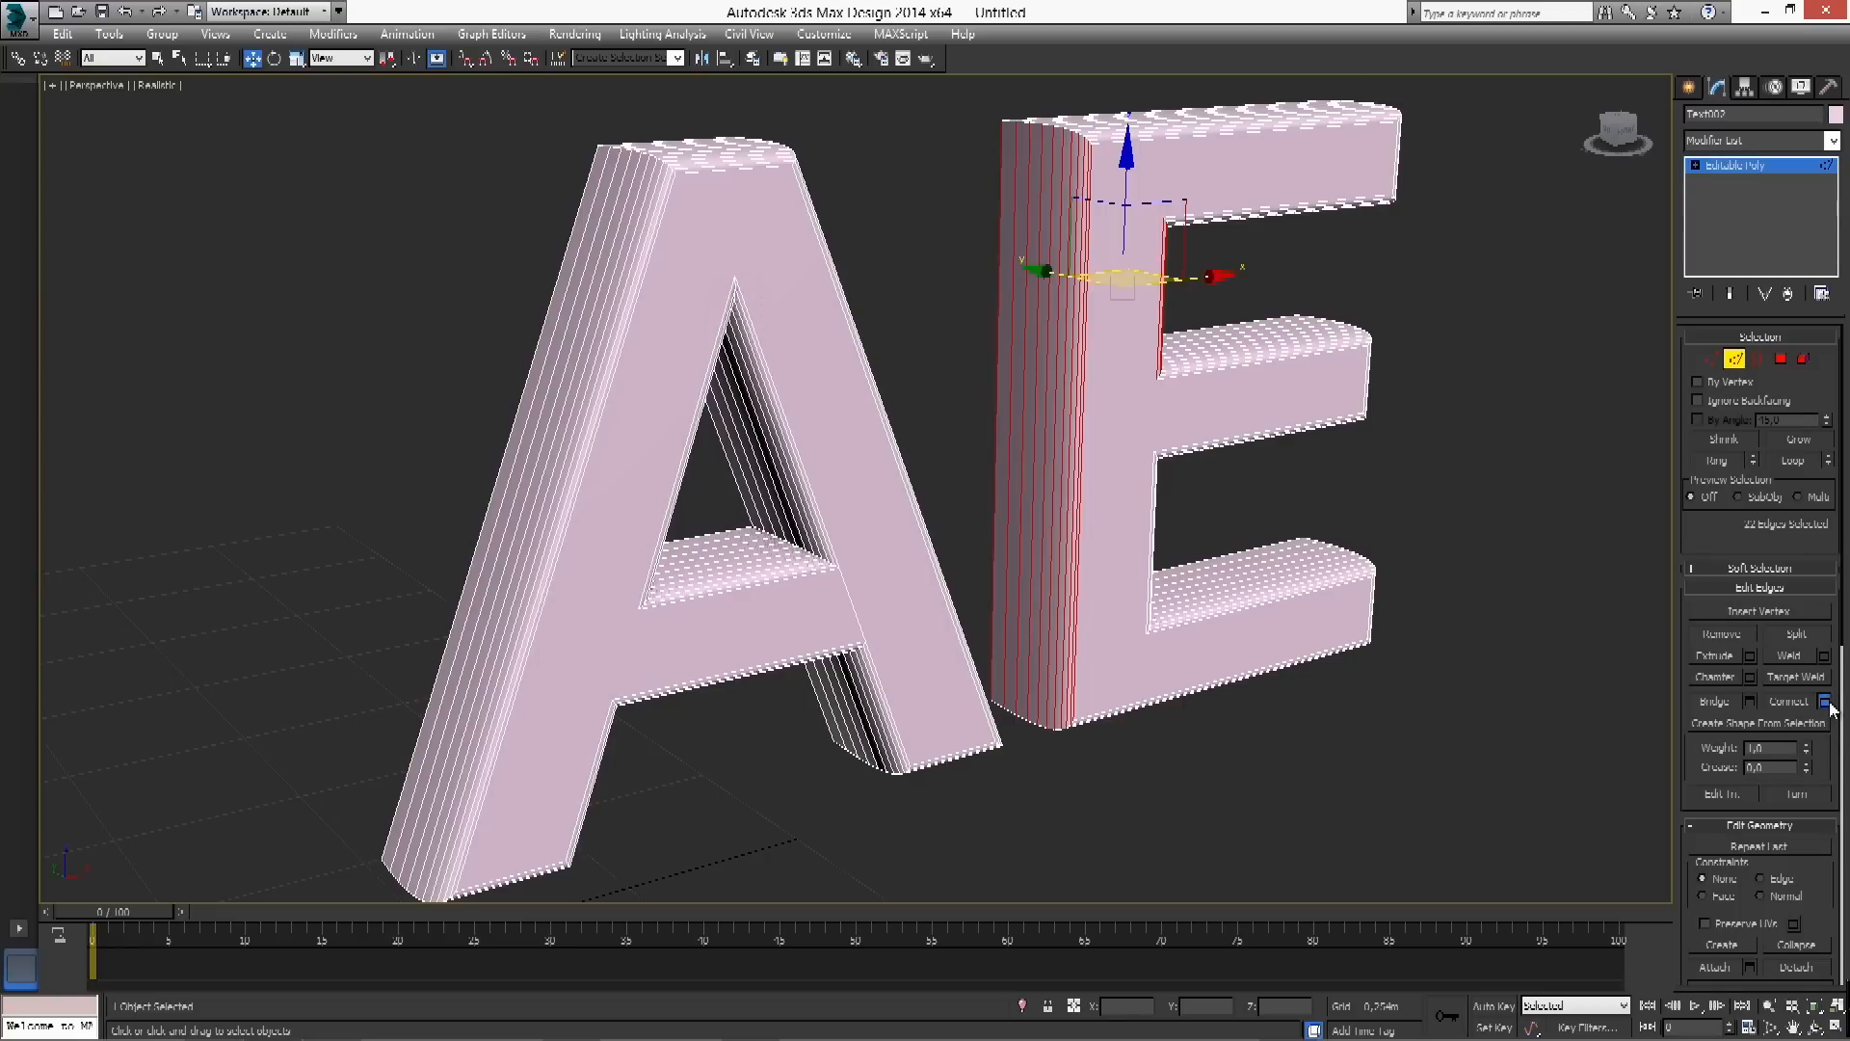
{"action": "left_click", "coordinate": [1825, 701]}
{"action": "left_click_drag", "start_coordinate": [867, 496], "coordinate": [868, 477]}
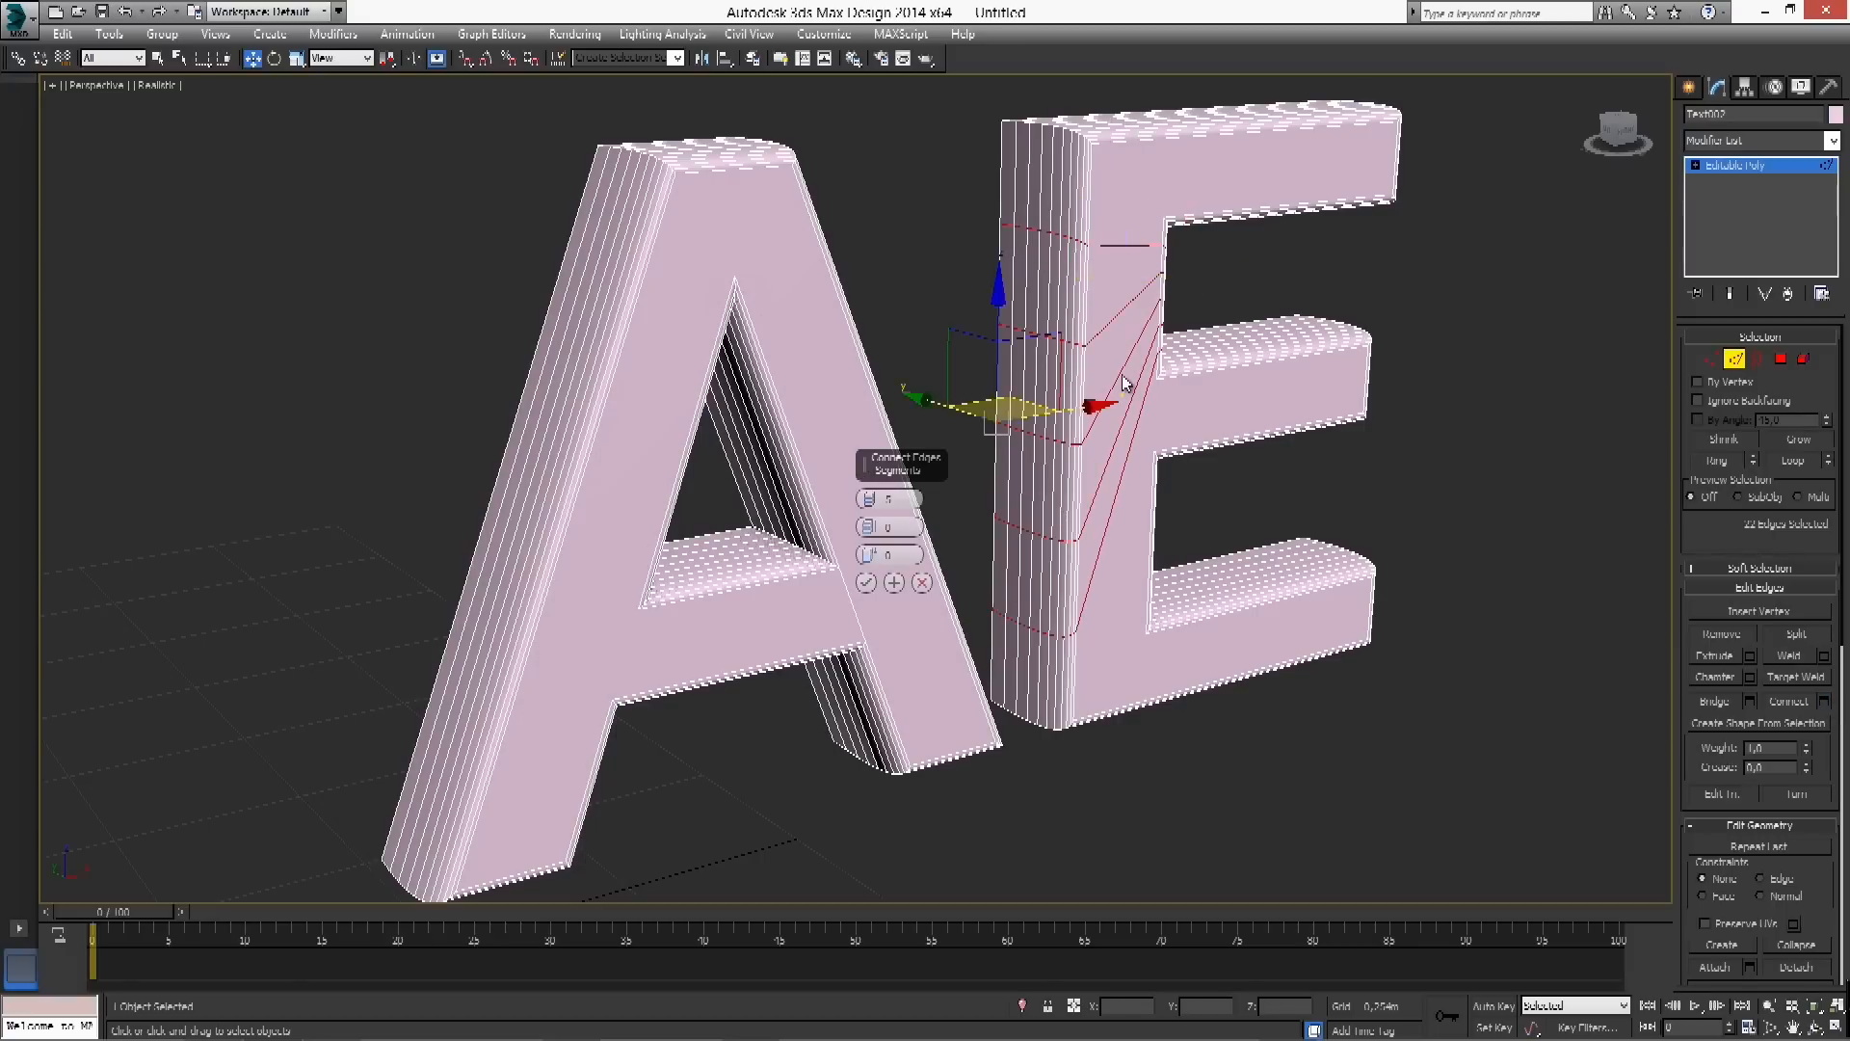
{"action": "left_click", "coordinate": [866, 582]}
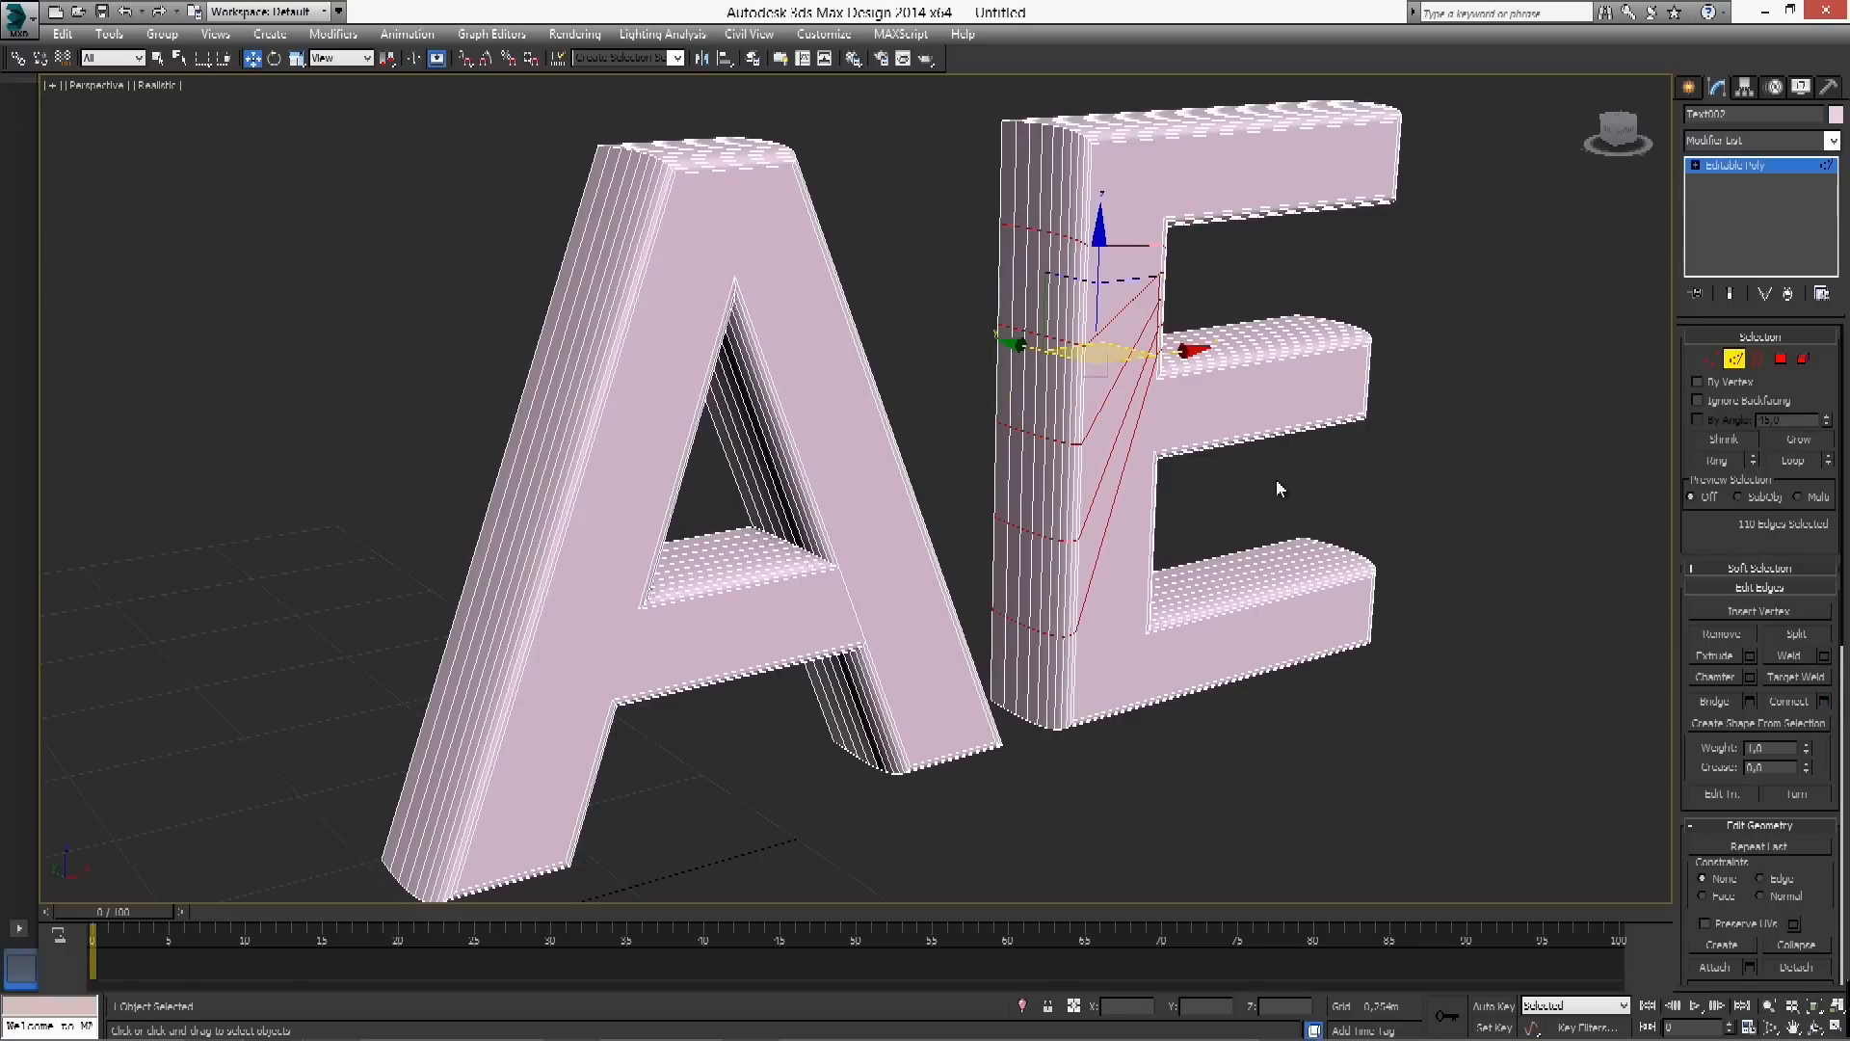
In the Front view, move the connected vertices along the outer side of the E's stem slightly upward
{"action": "key", "text": "f"}
{"action": "scroll", "coordinate": [1350, 442], "scroll_direction": "up", "scroll_amount": 4}
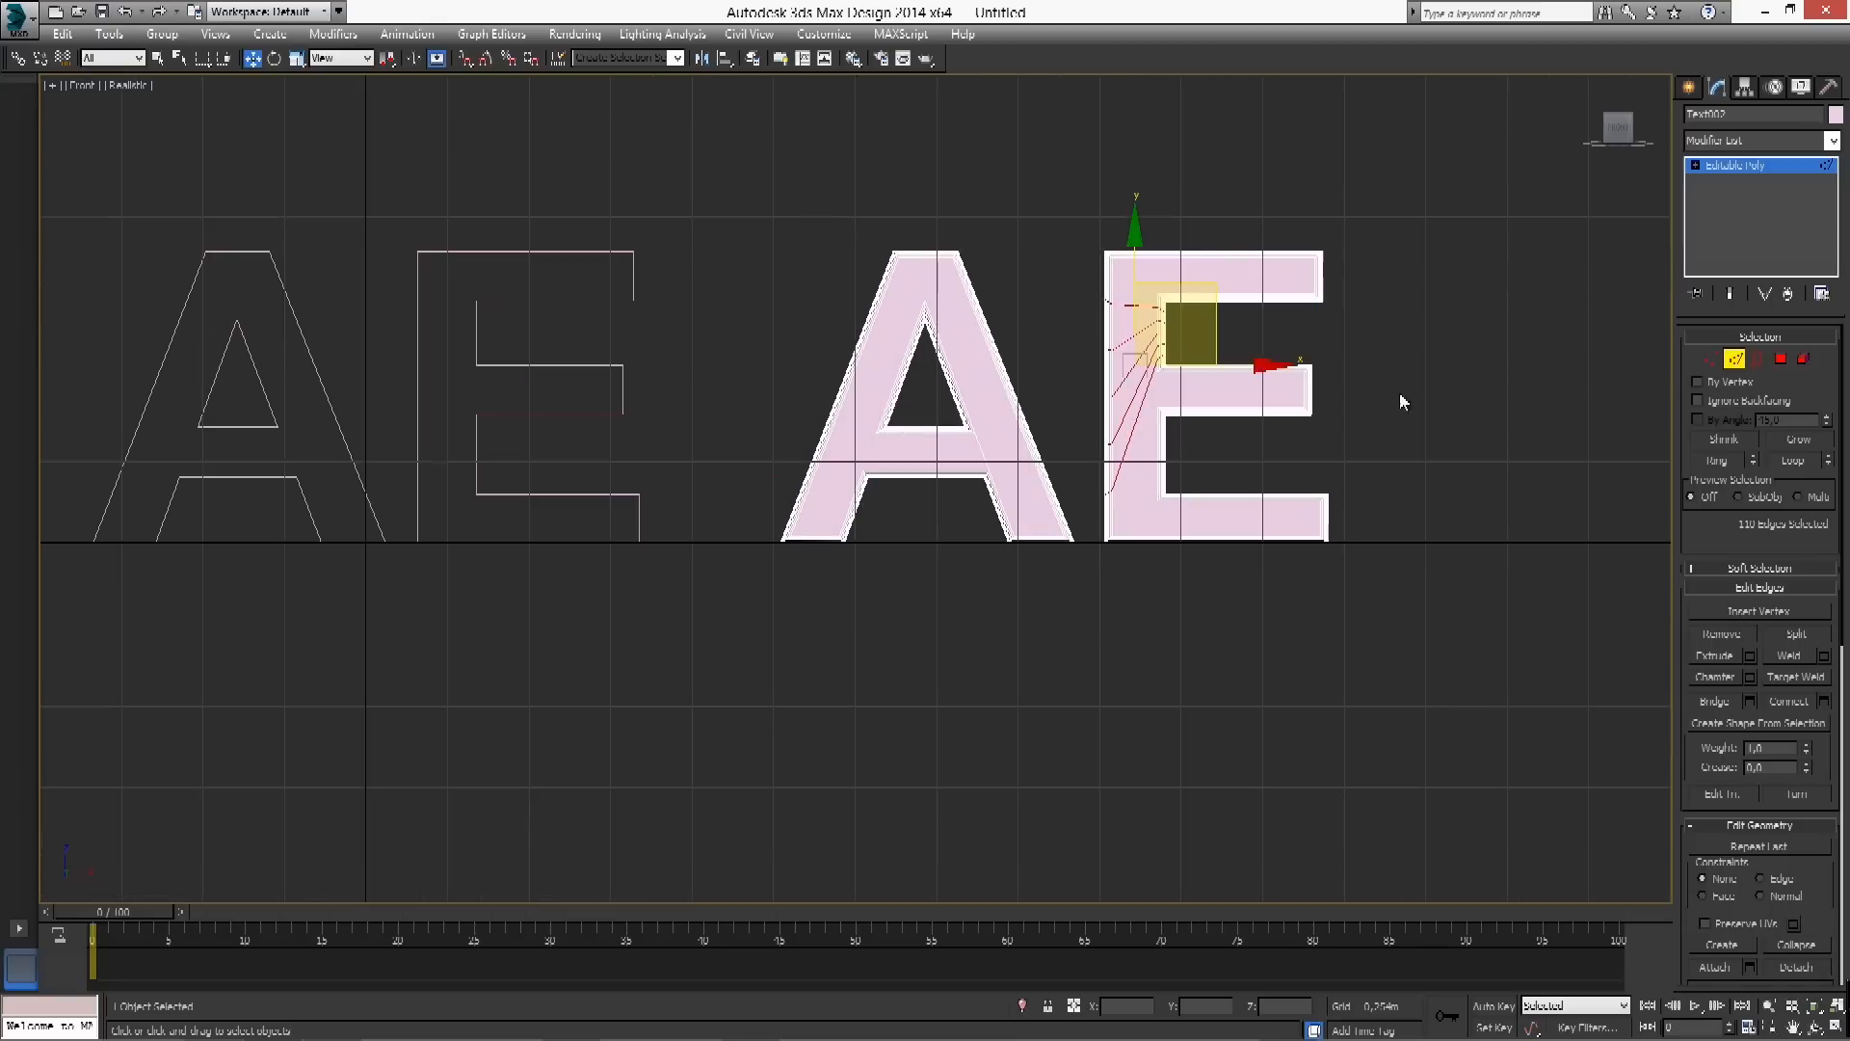
{"action": "left_click", "coordinate": [1710, 358]}
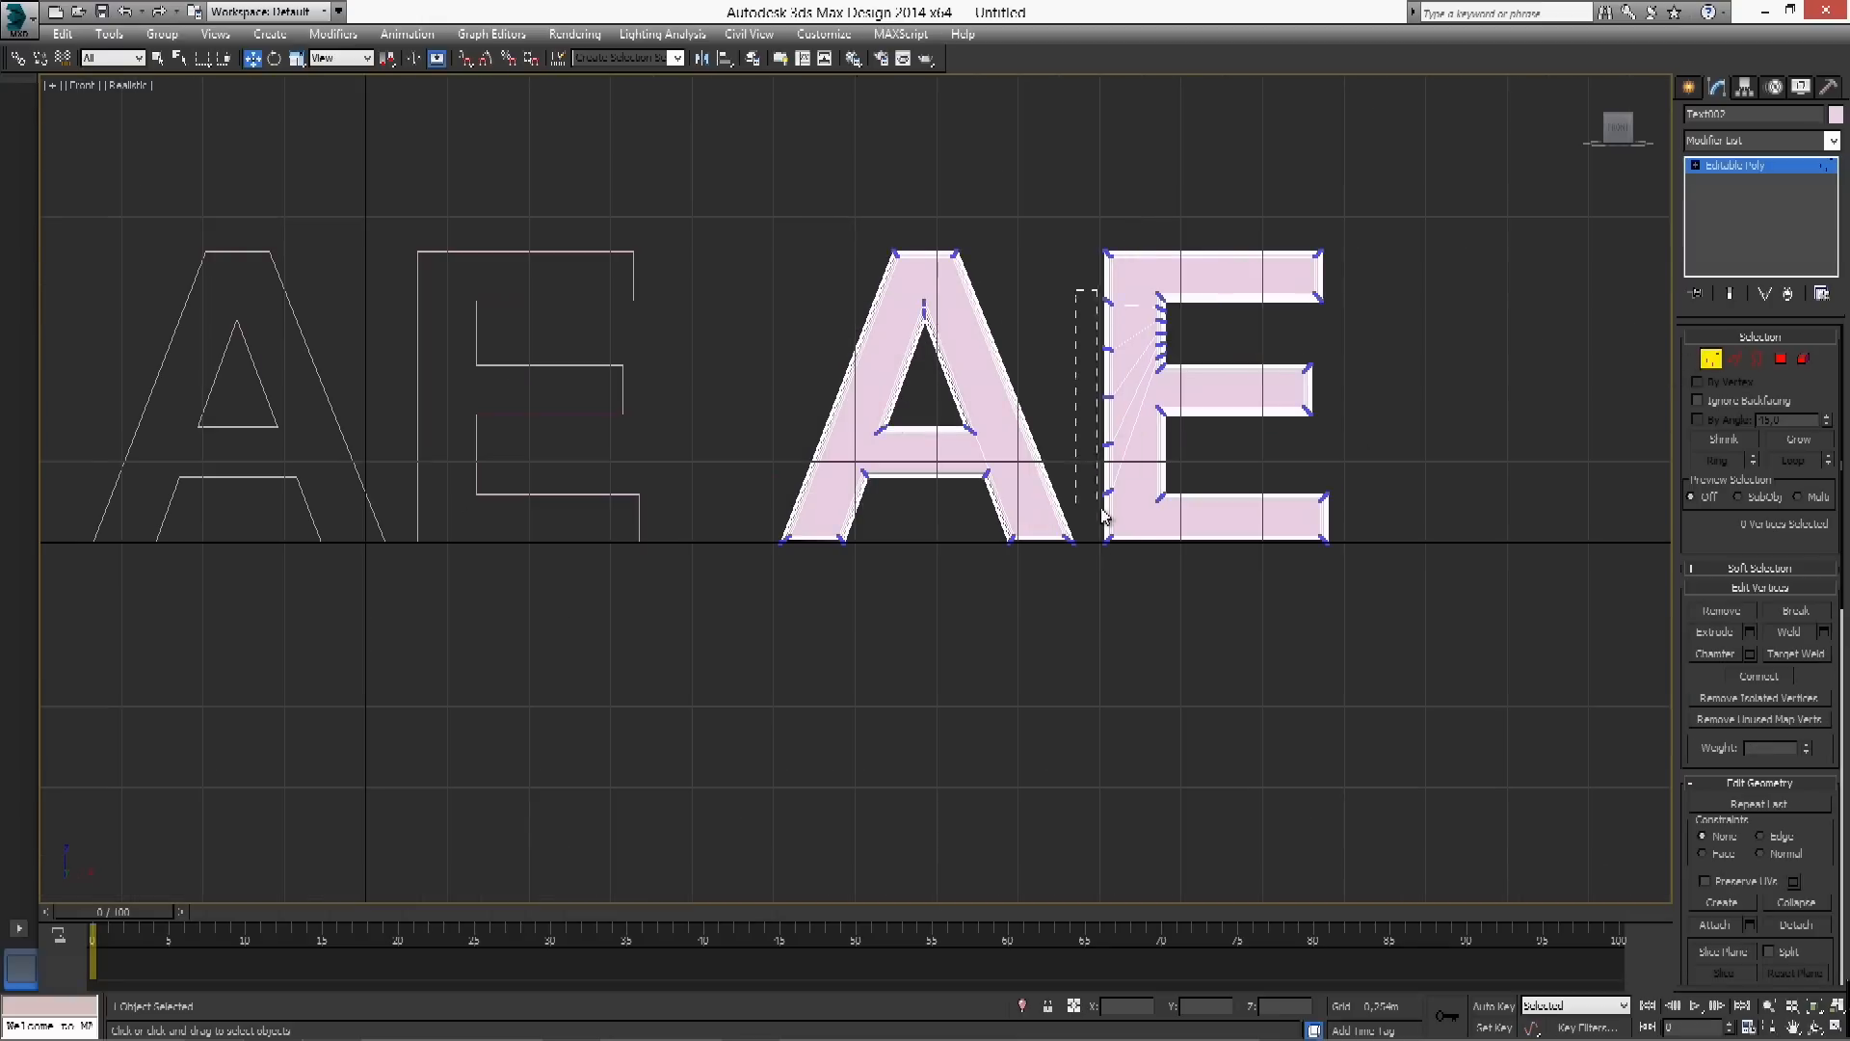
{"action": "left_click_drag", "start_coordinate": [1113, 291], "coordinate": [1113, 259]}
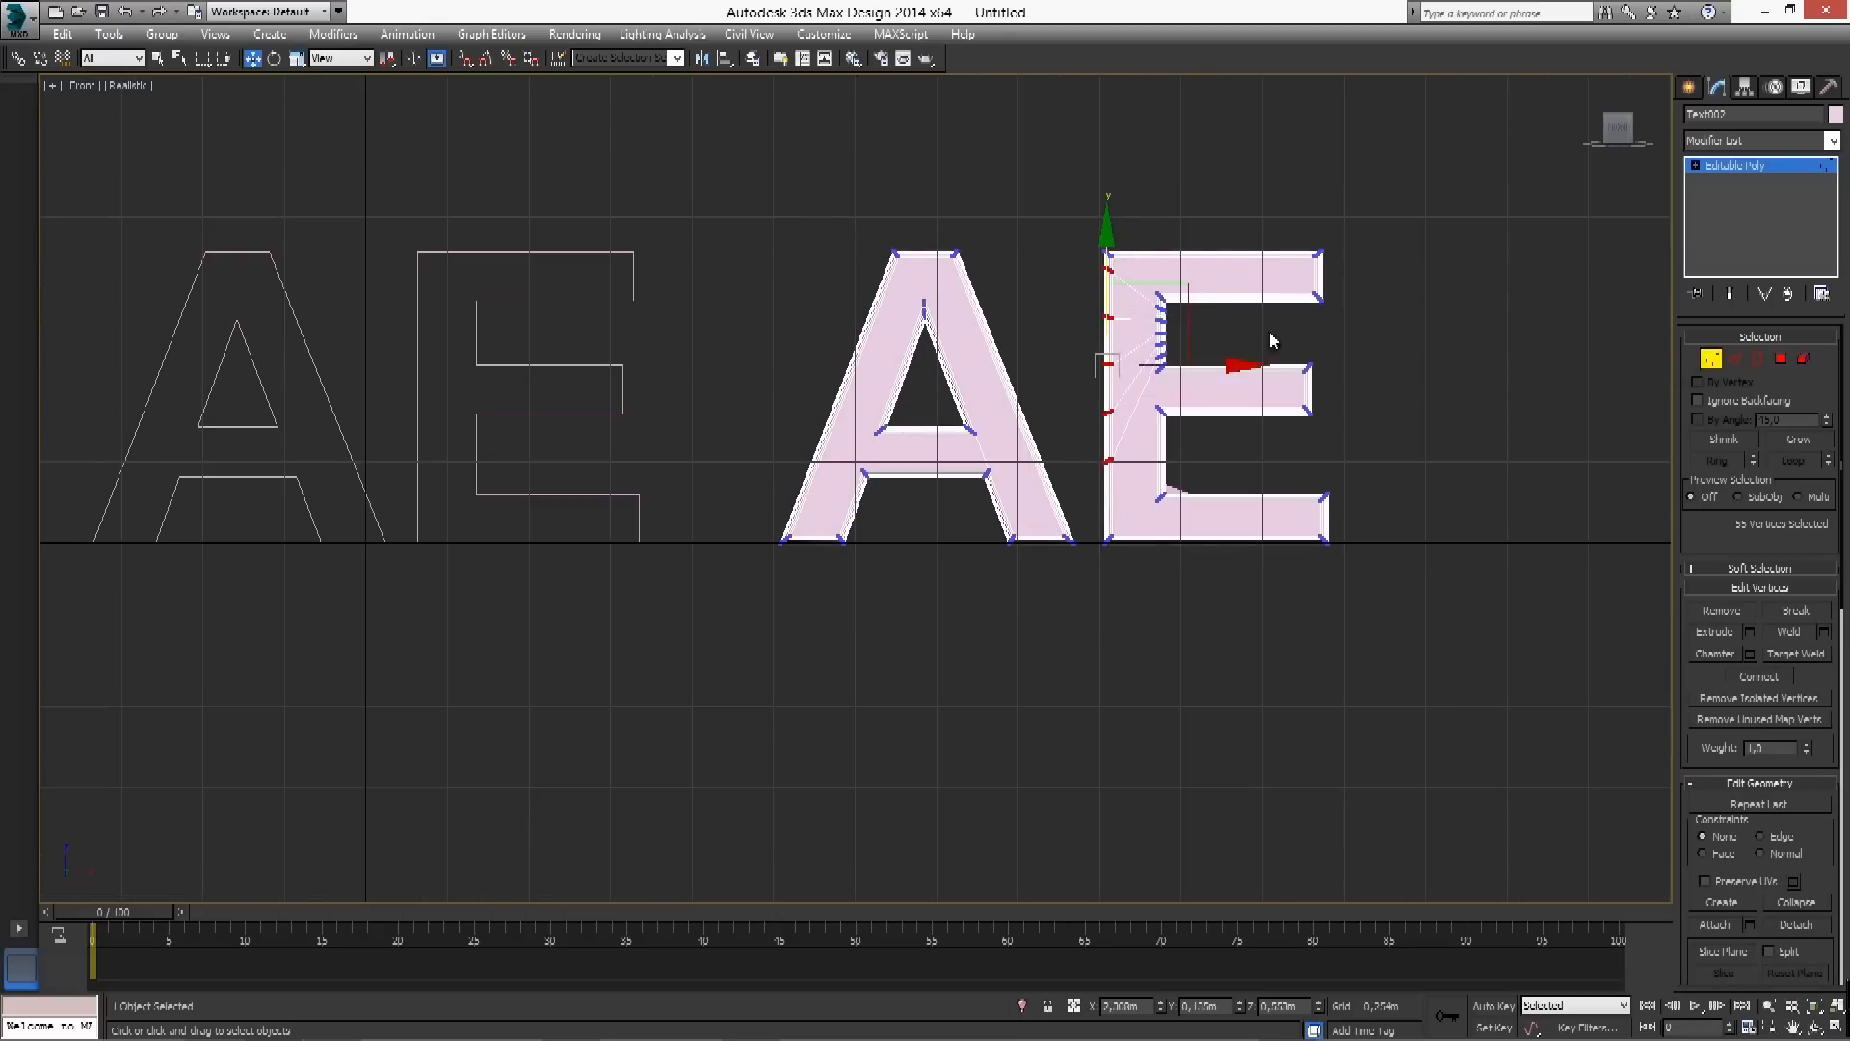
Leave vertex editing and apply a MeshSmooth modifier to the AE poly in the Perspective view
{"action": "left_click", "coordinate": [1710, 359]}
{"action": "key", "text": "p"}
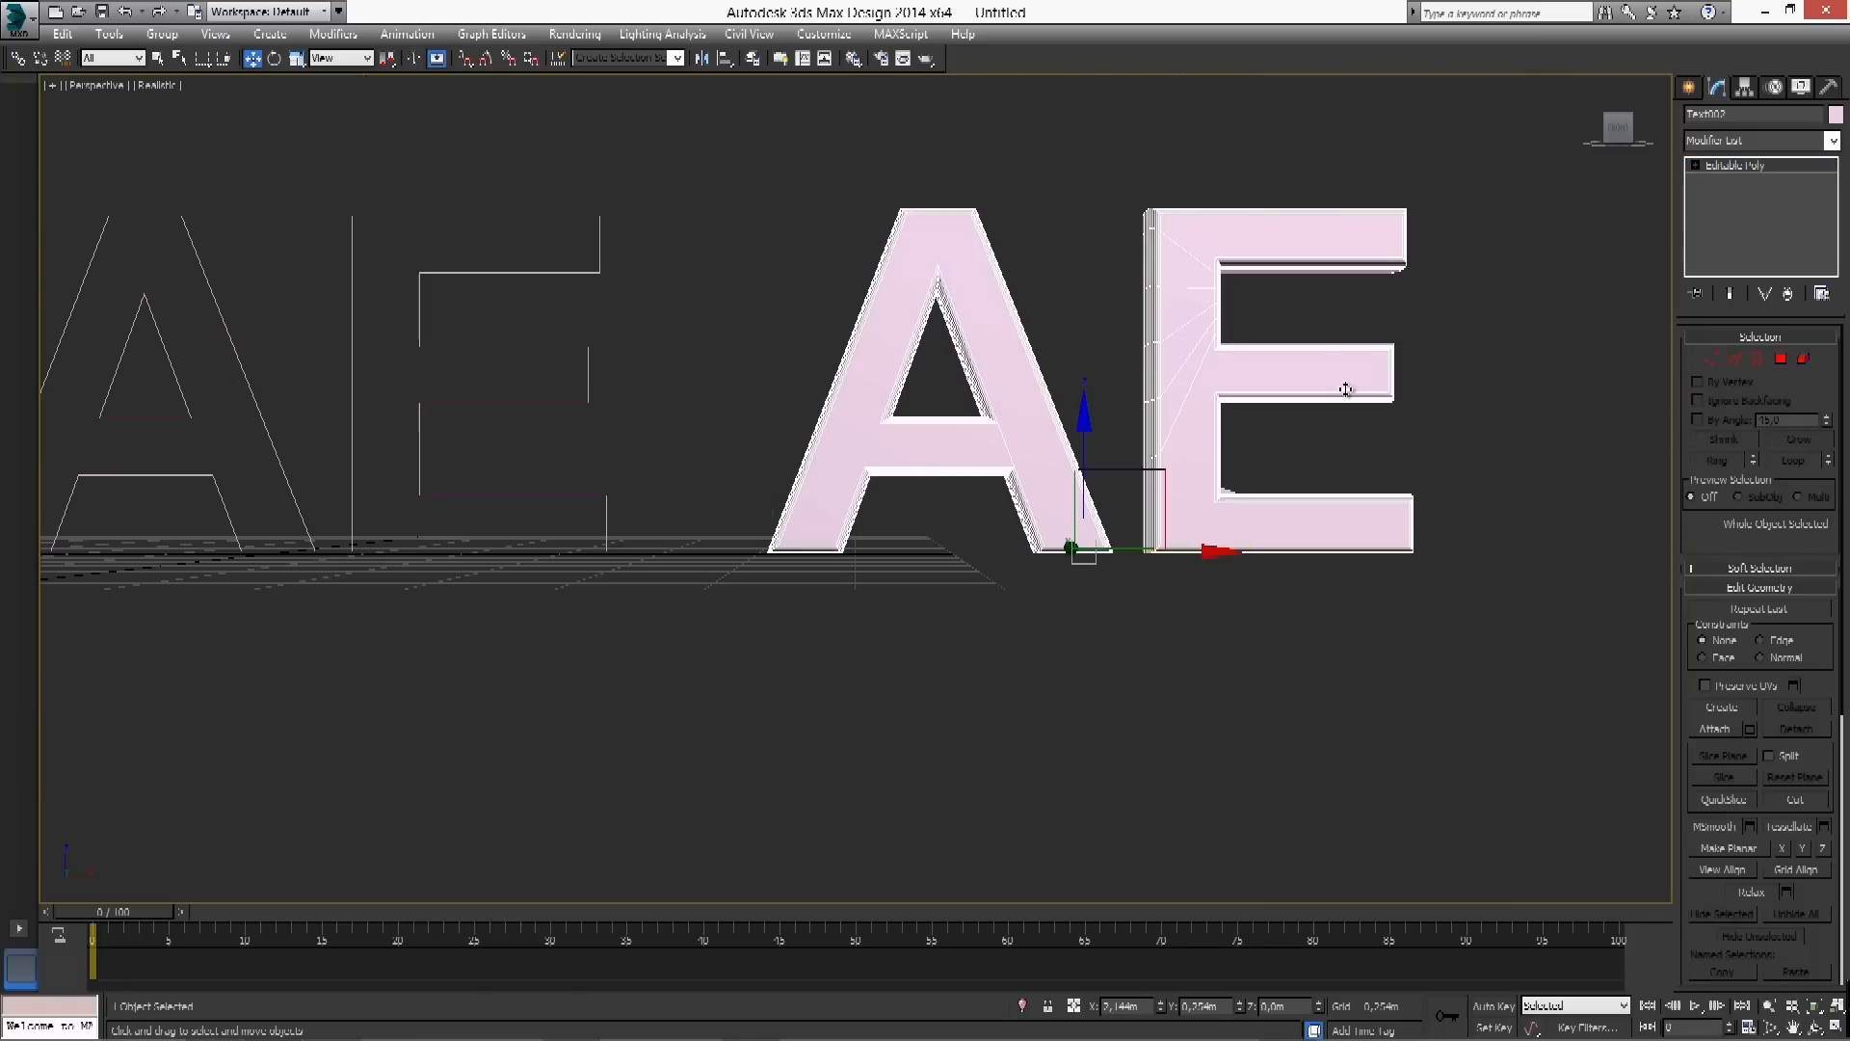
{"action": "scroll", "coordinate": [1347, 391], "scroll_direction": "up", "scroll_amount": 5}
{"action": "middle_click_drag", "start_coordinate": [1328, 436], "coordinate": [1384, 461], "text": "alt"}
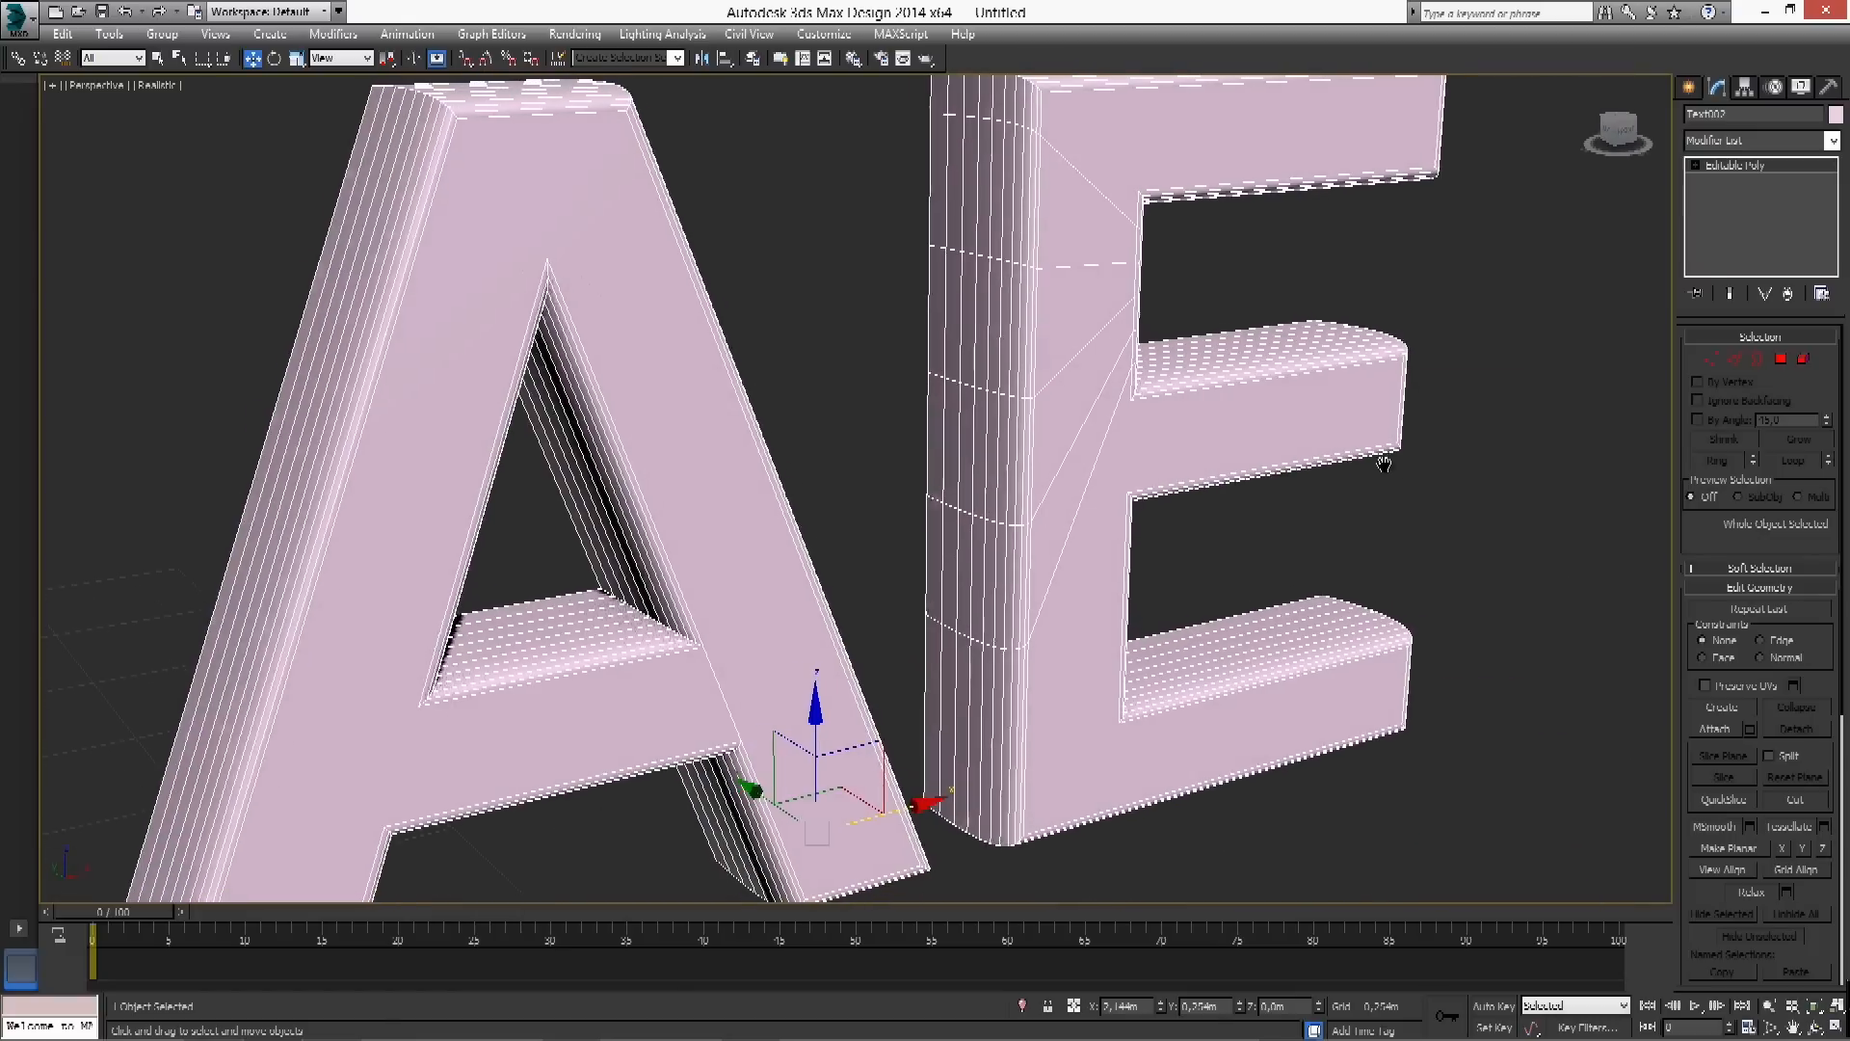
{"action": "left_click", "coordinate": [1831, 143]}
{"action": "scroll", "coordinate": [1763, 482], "scroll_direction": "down", "scroll_amount": 5}
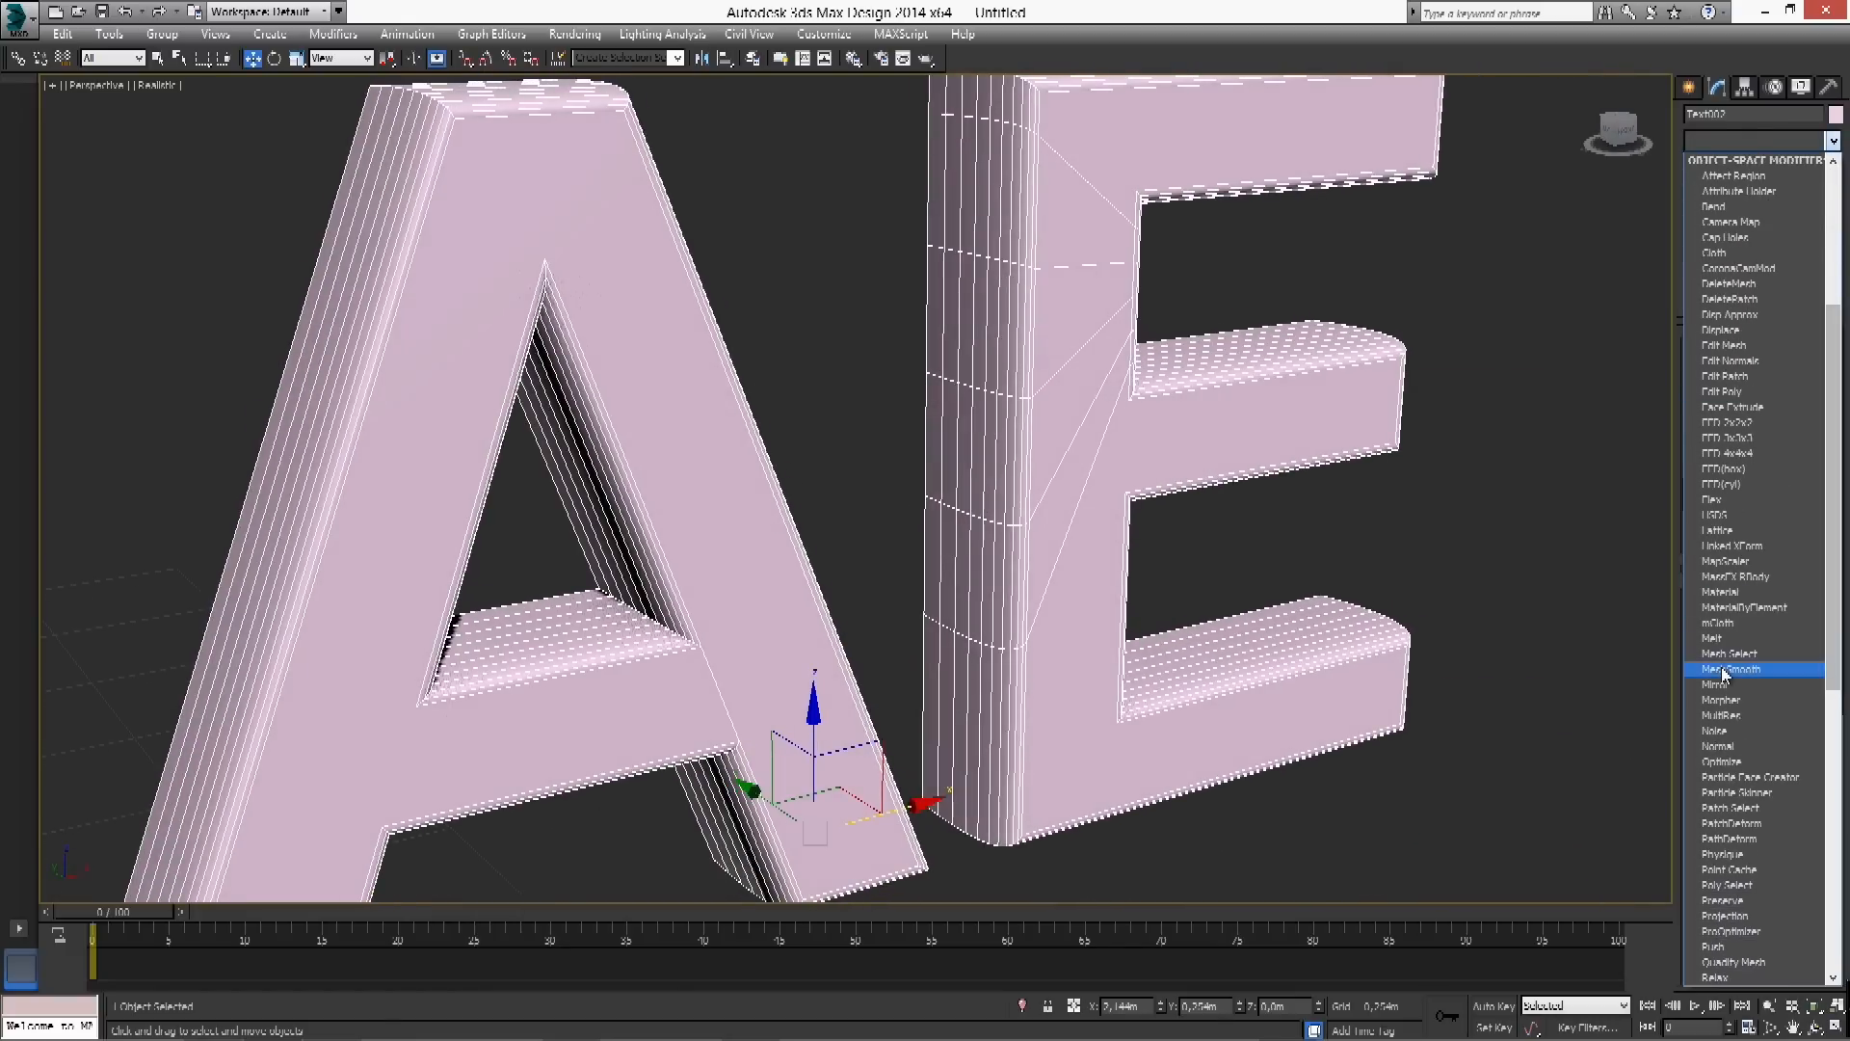
{"action": "left_click", "coordinate": [1722, 671]}
{"action": "middle_click_drag", "start_coordinate": [1239, 331], "coordinate": [1118, 294], "text": "alt"}
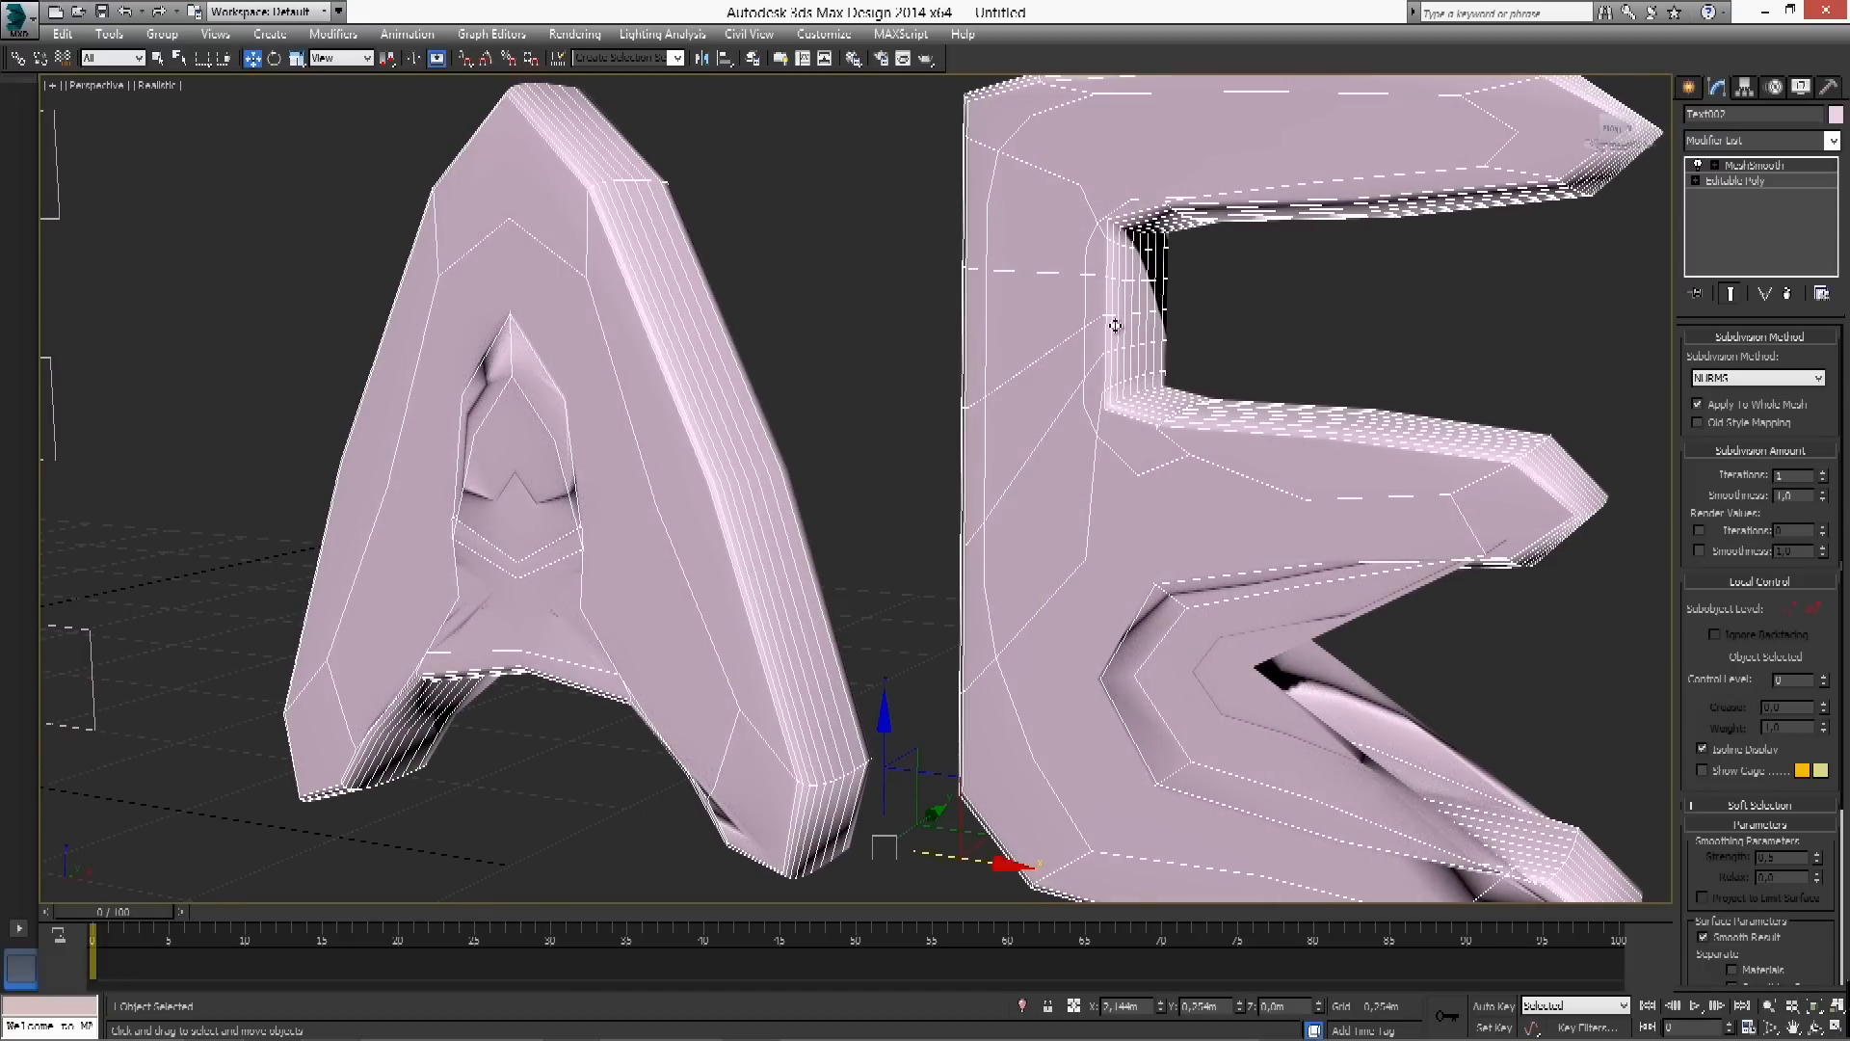
{"action": "middle_click_drag", "start_coordinate": [1140, 260], "coordinate": [1180, 276], "text": "alt"}
In the Editable Poly below MeshSmooth, ring-select the cross edges on the front of the E's stem and connect them with vertical edges
{"action": "left_click", "coordinate": [1735, 182]}
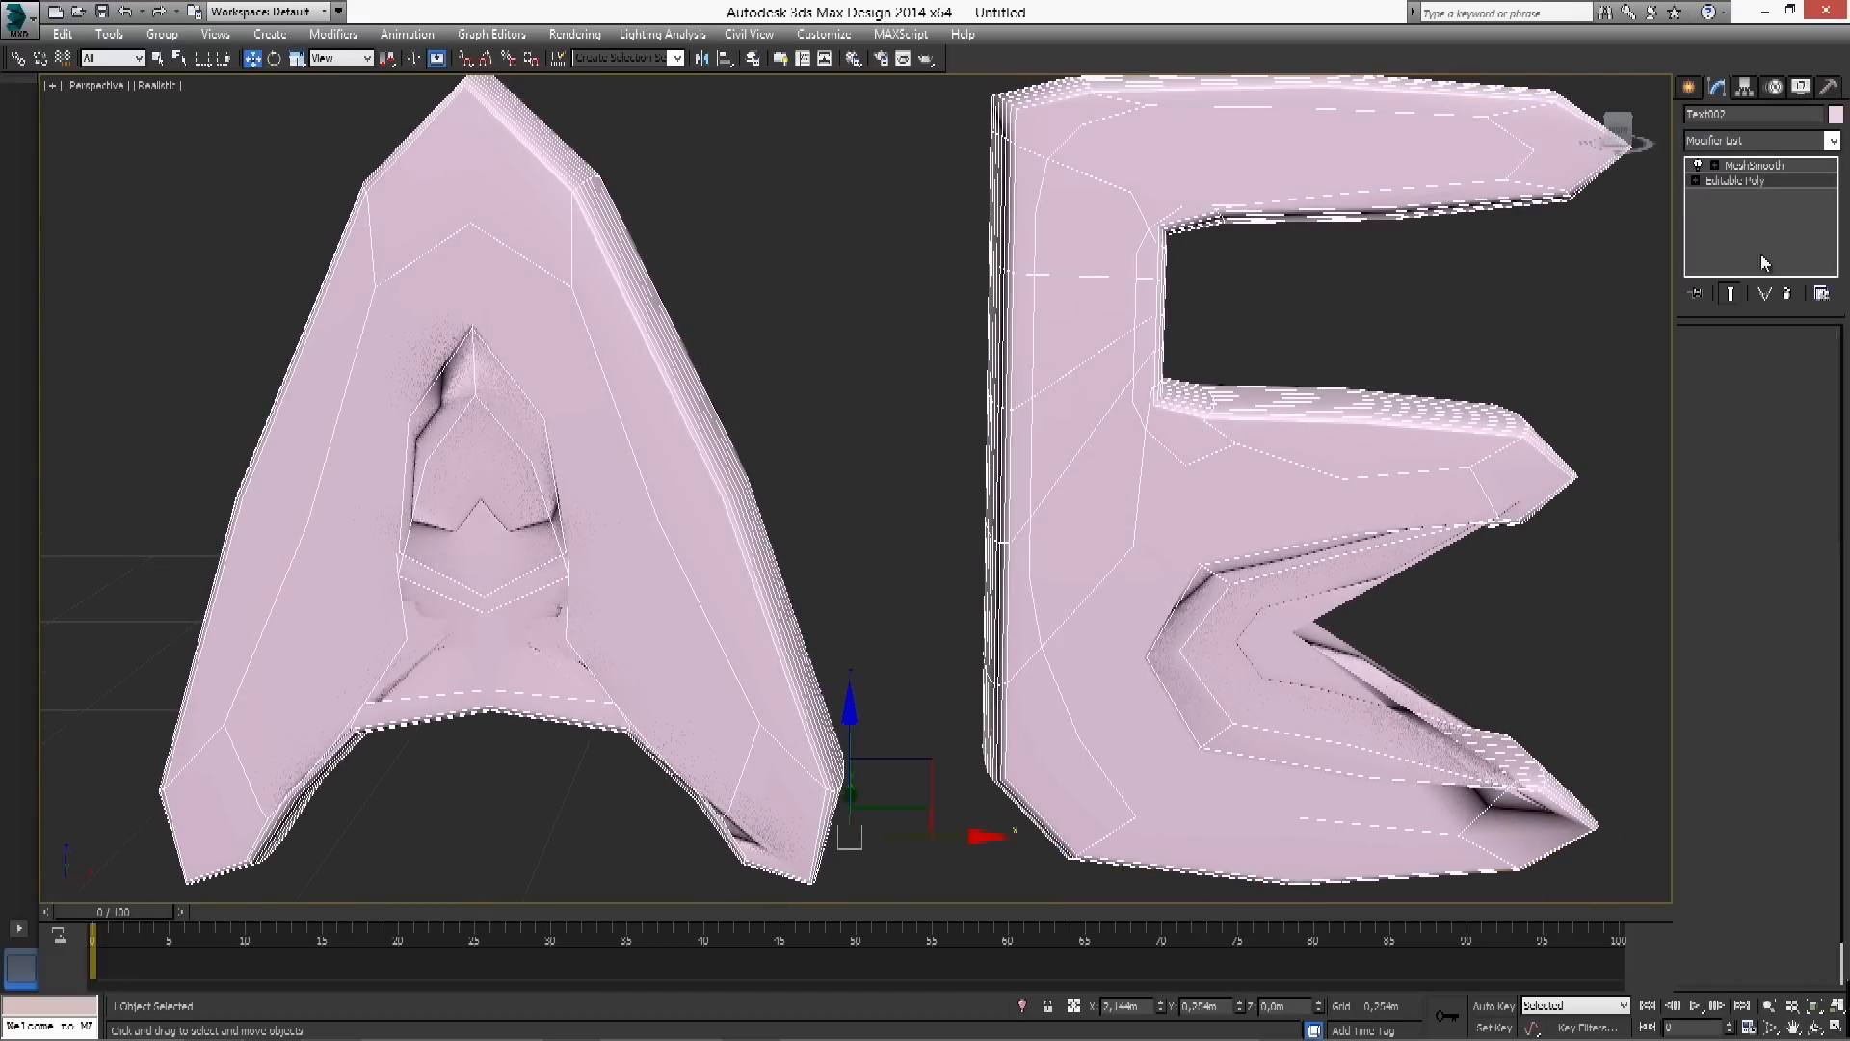
{"action": "scroll", "coordinate": [1459, 311], "scroll_direction": "up", "scroll_amount": 2}
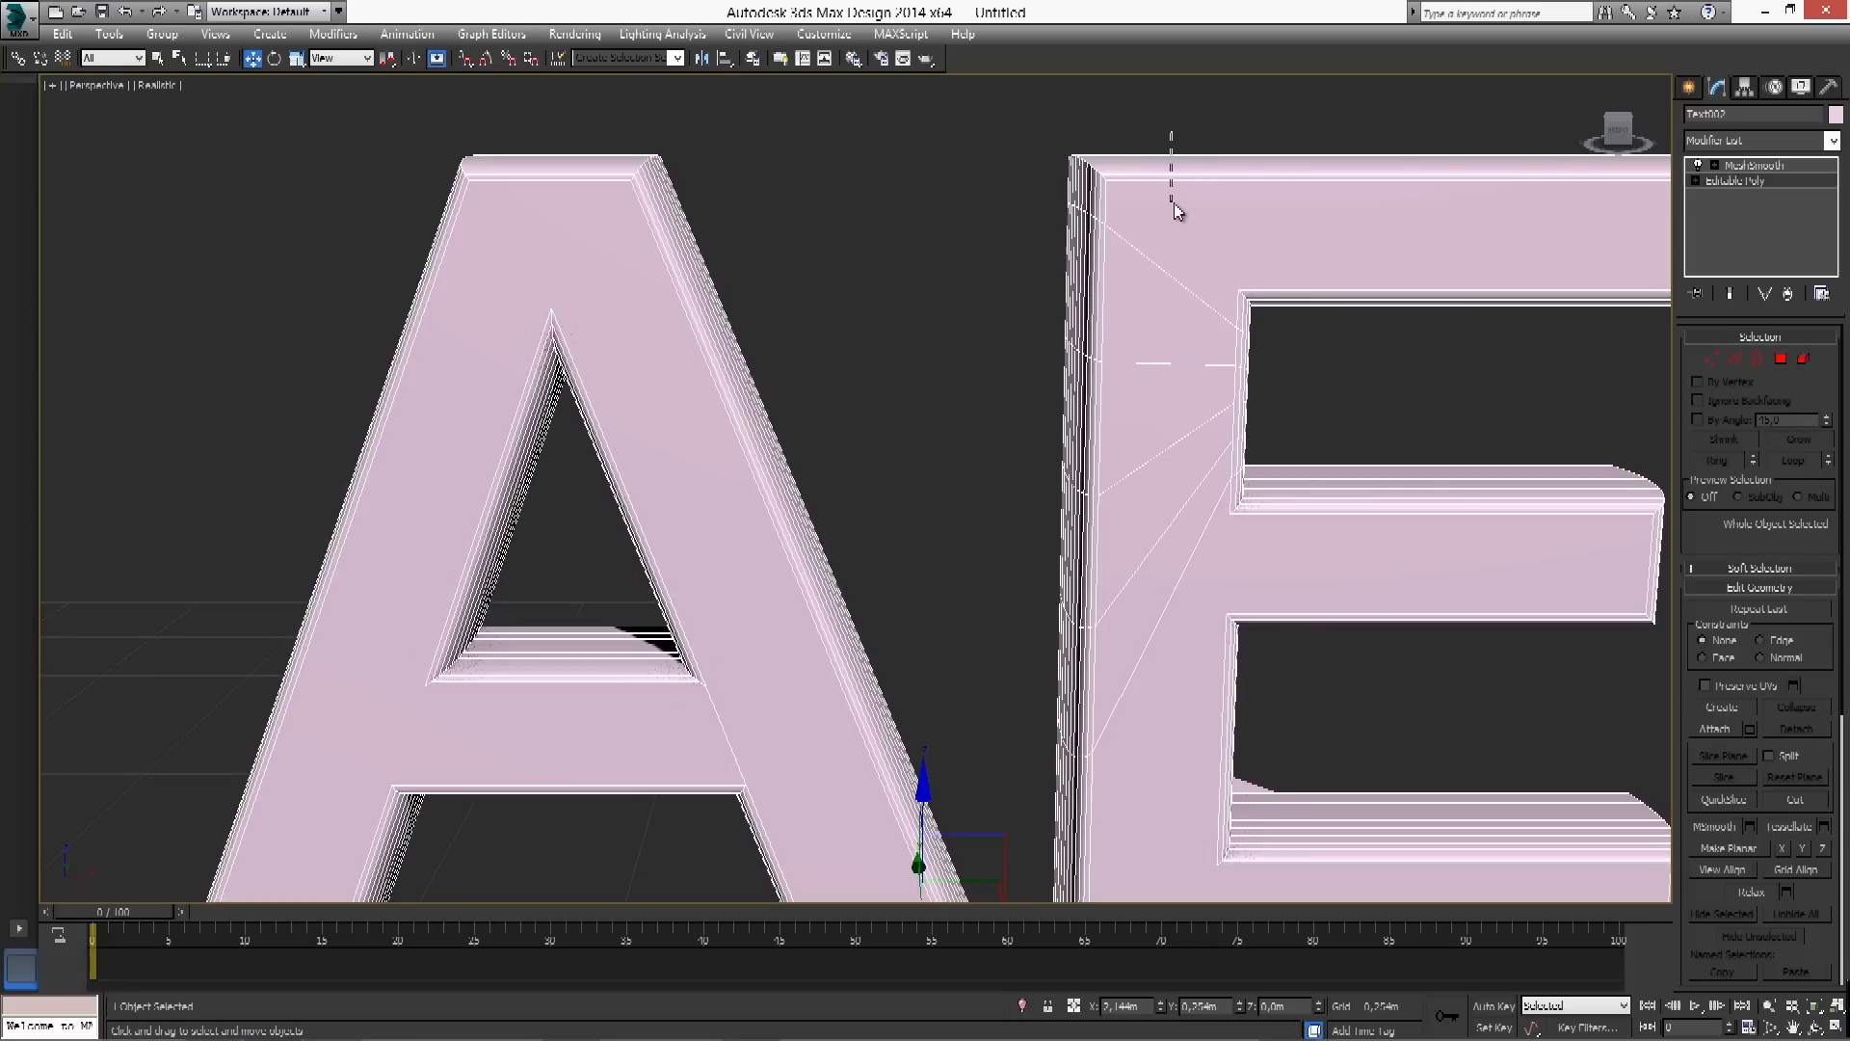
{"action": "left_click_drag", "start_coordinate": [1174, 204], "coordinate": [1175, 202]}
{"action": "left_click", "coordinate": [1746, 216]}
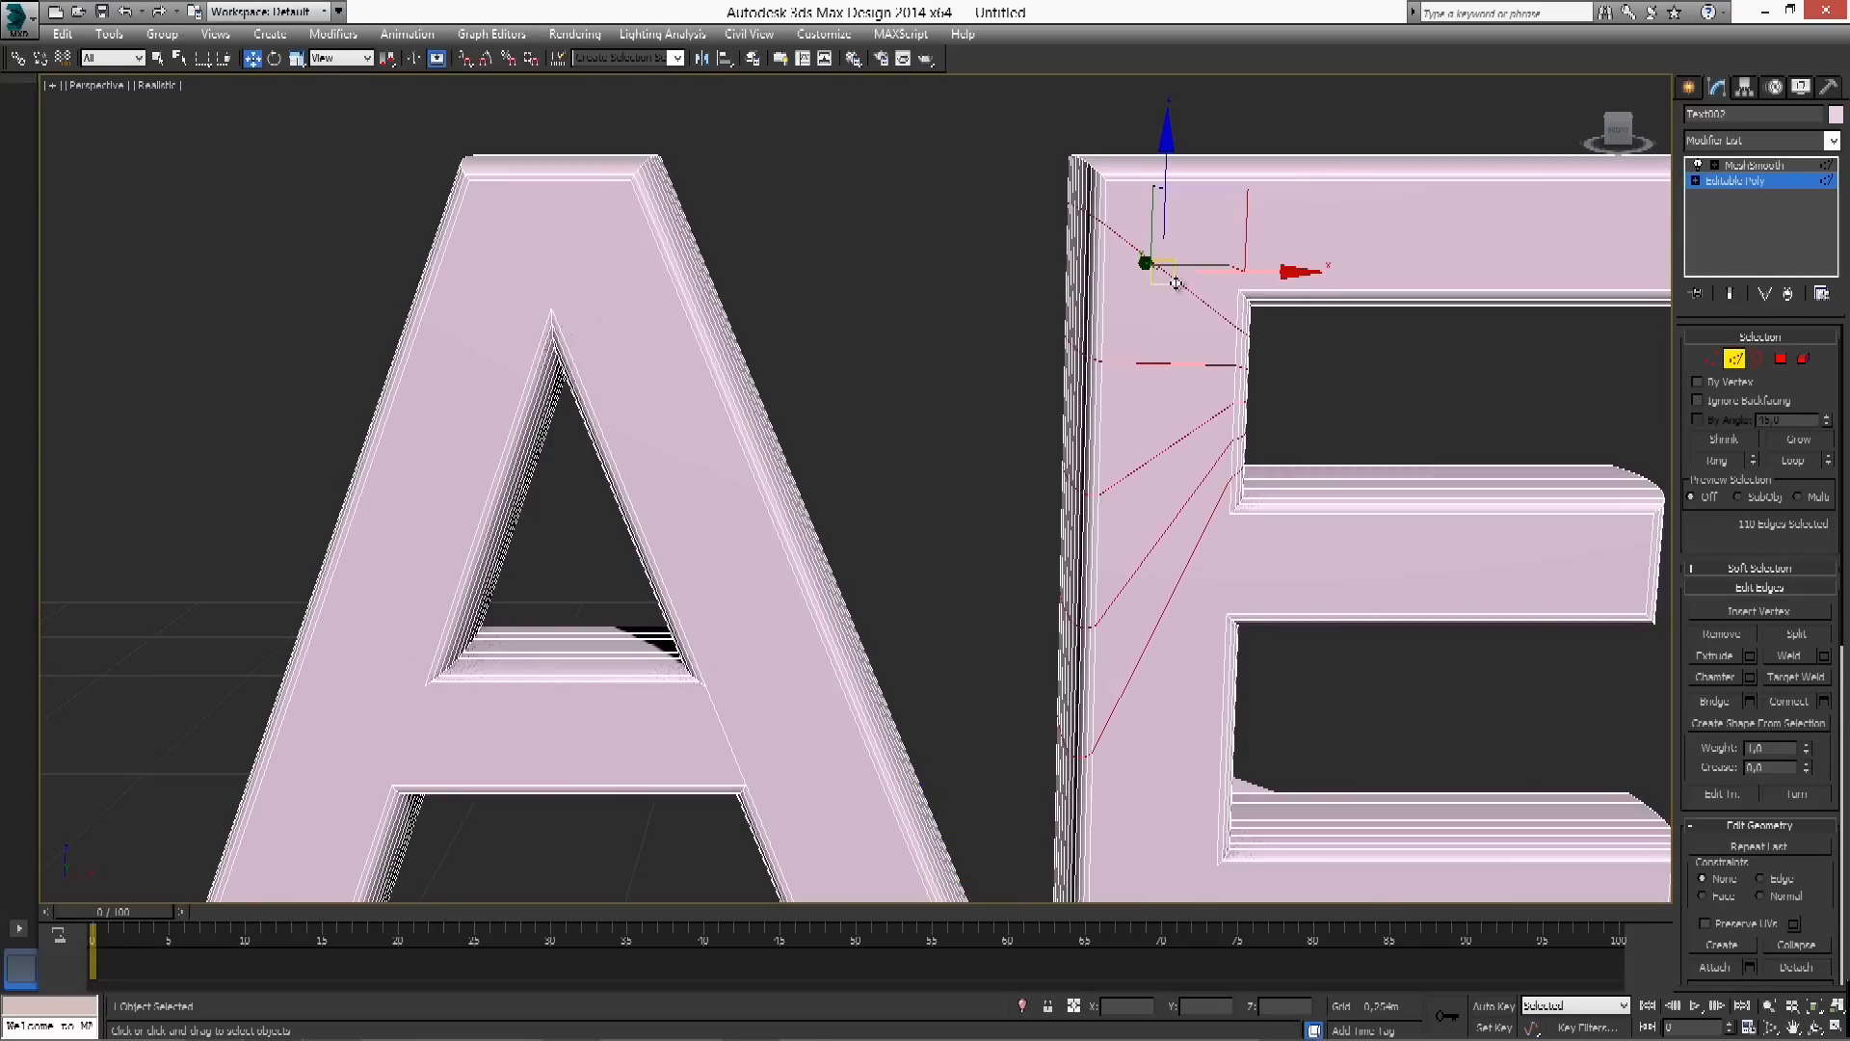
{"action": "left_click", "coordinate": [1175, 279]}
{"action": "left_click", "coordinate": [1720, 460]}
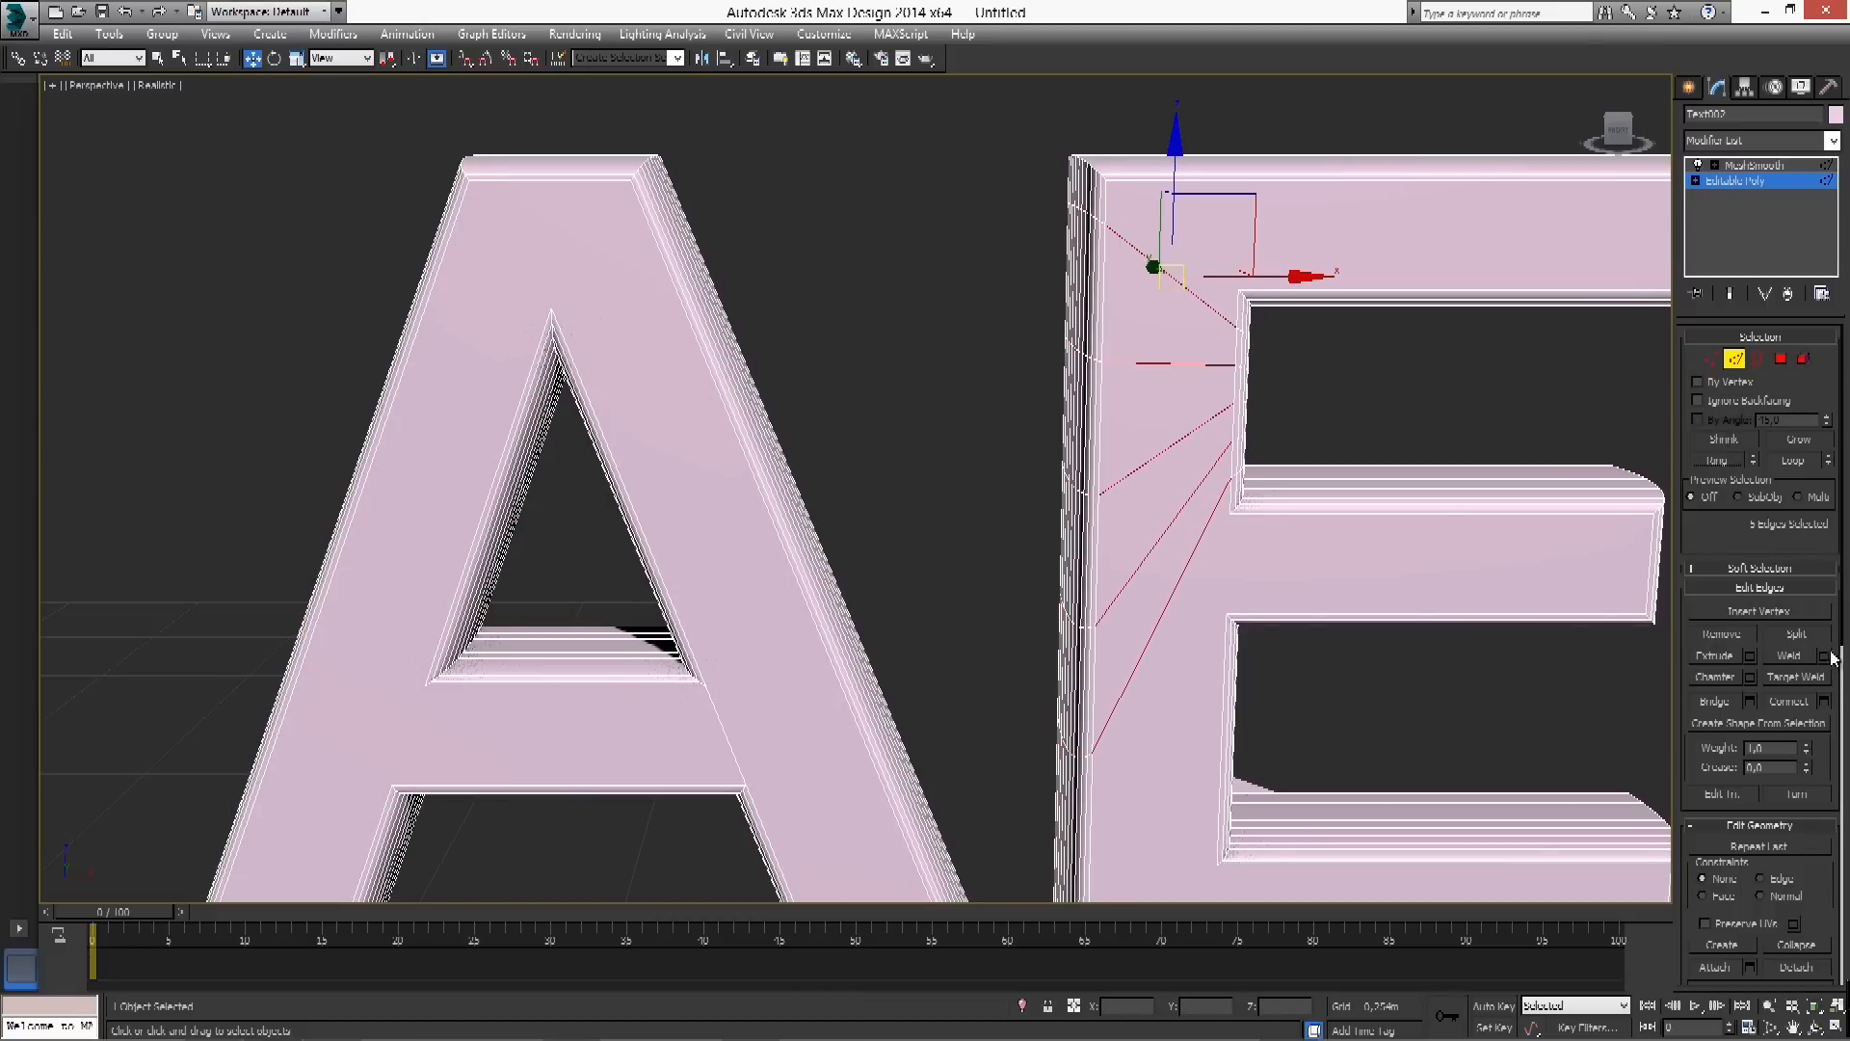
{"action": "left_click", "coordinate": [1797, 709]}
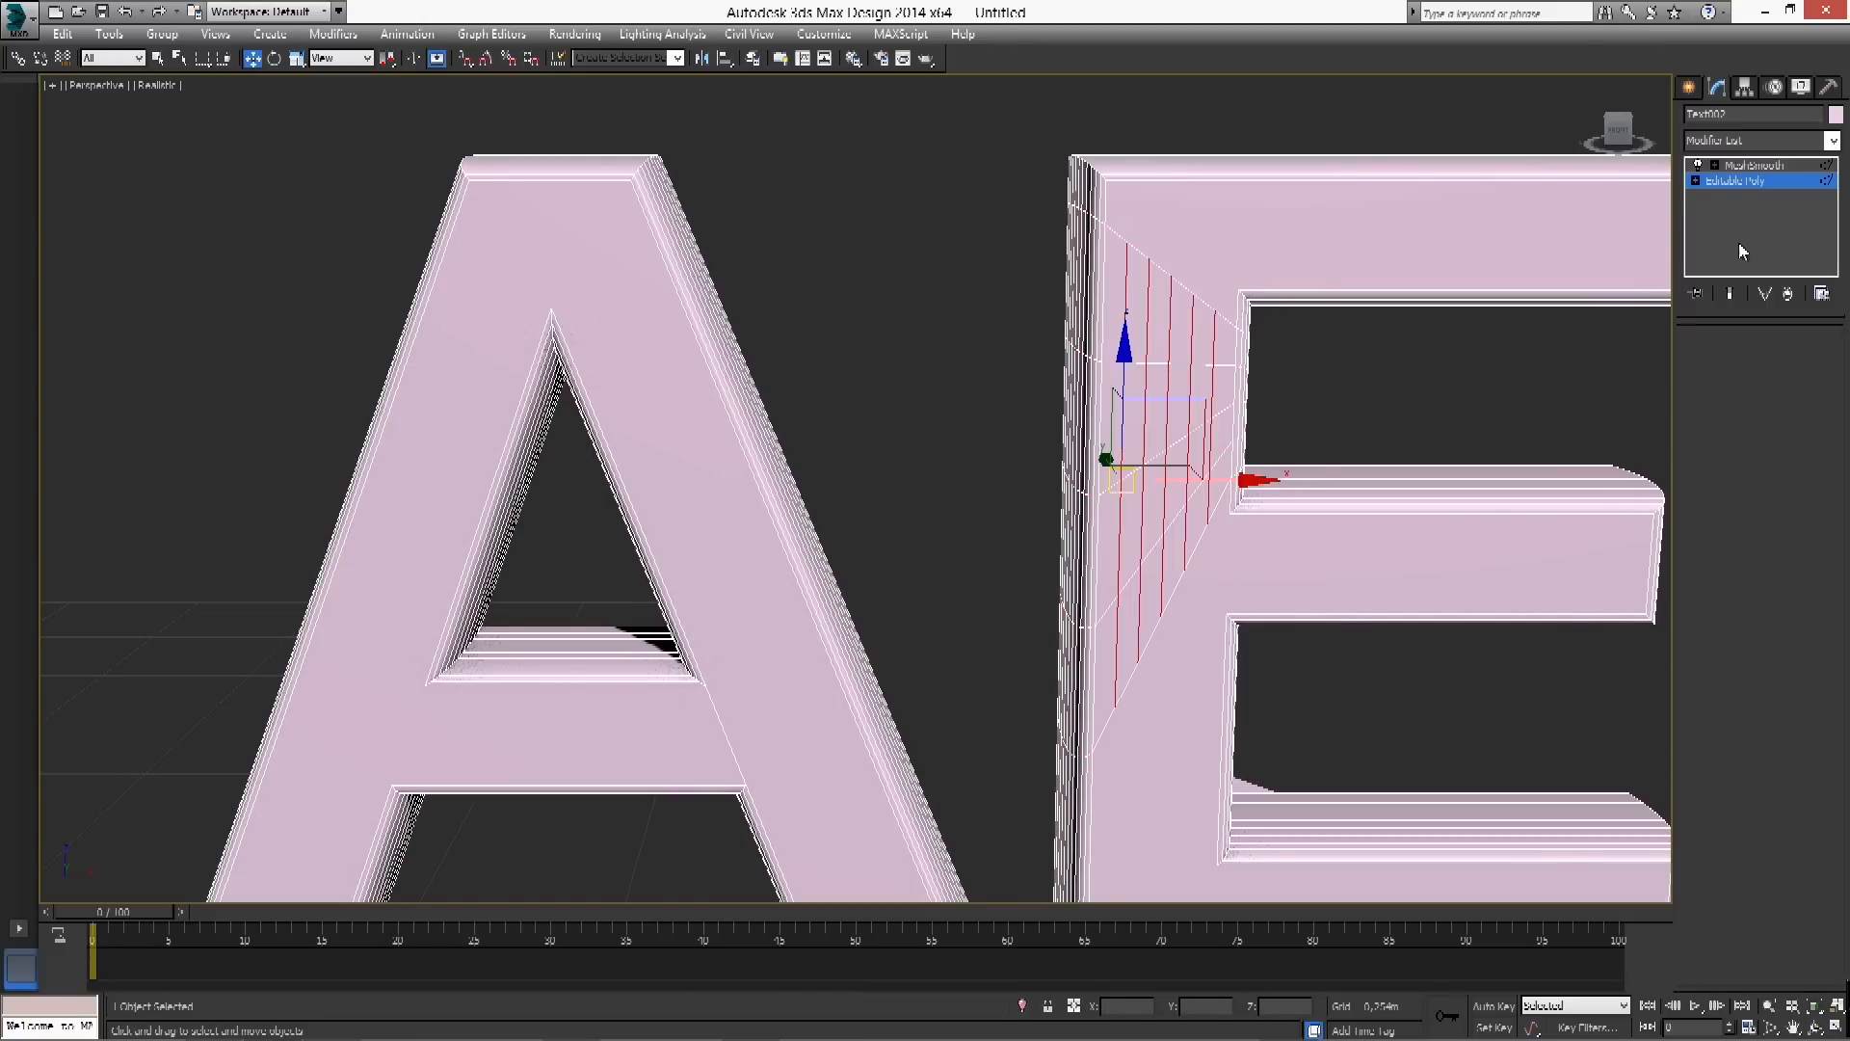
Return to the MeshSmooth level and inspect the smoothed E's stem from different angles
{"action": "left_click", "coordinate": [1749, 165]}
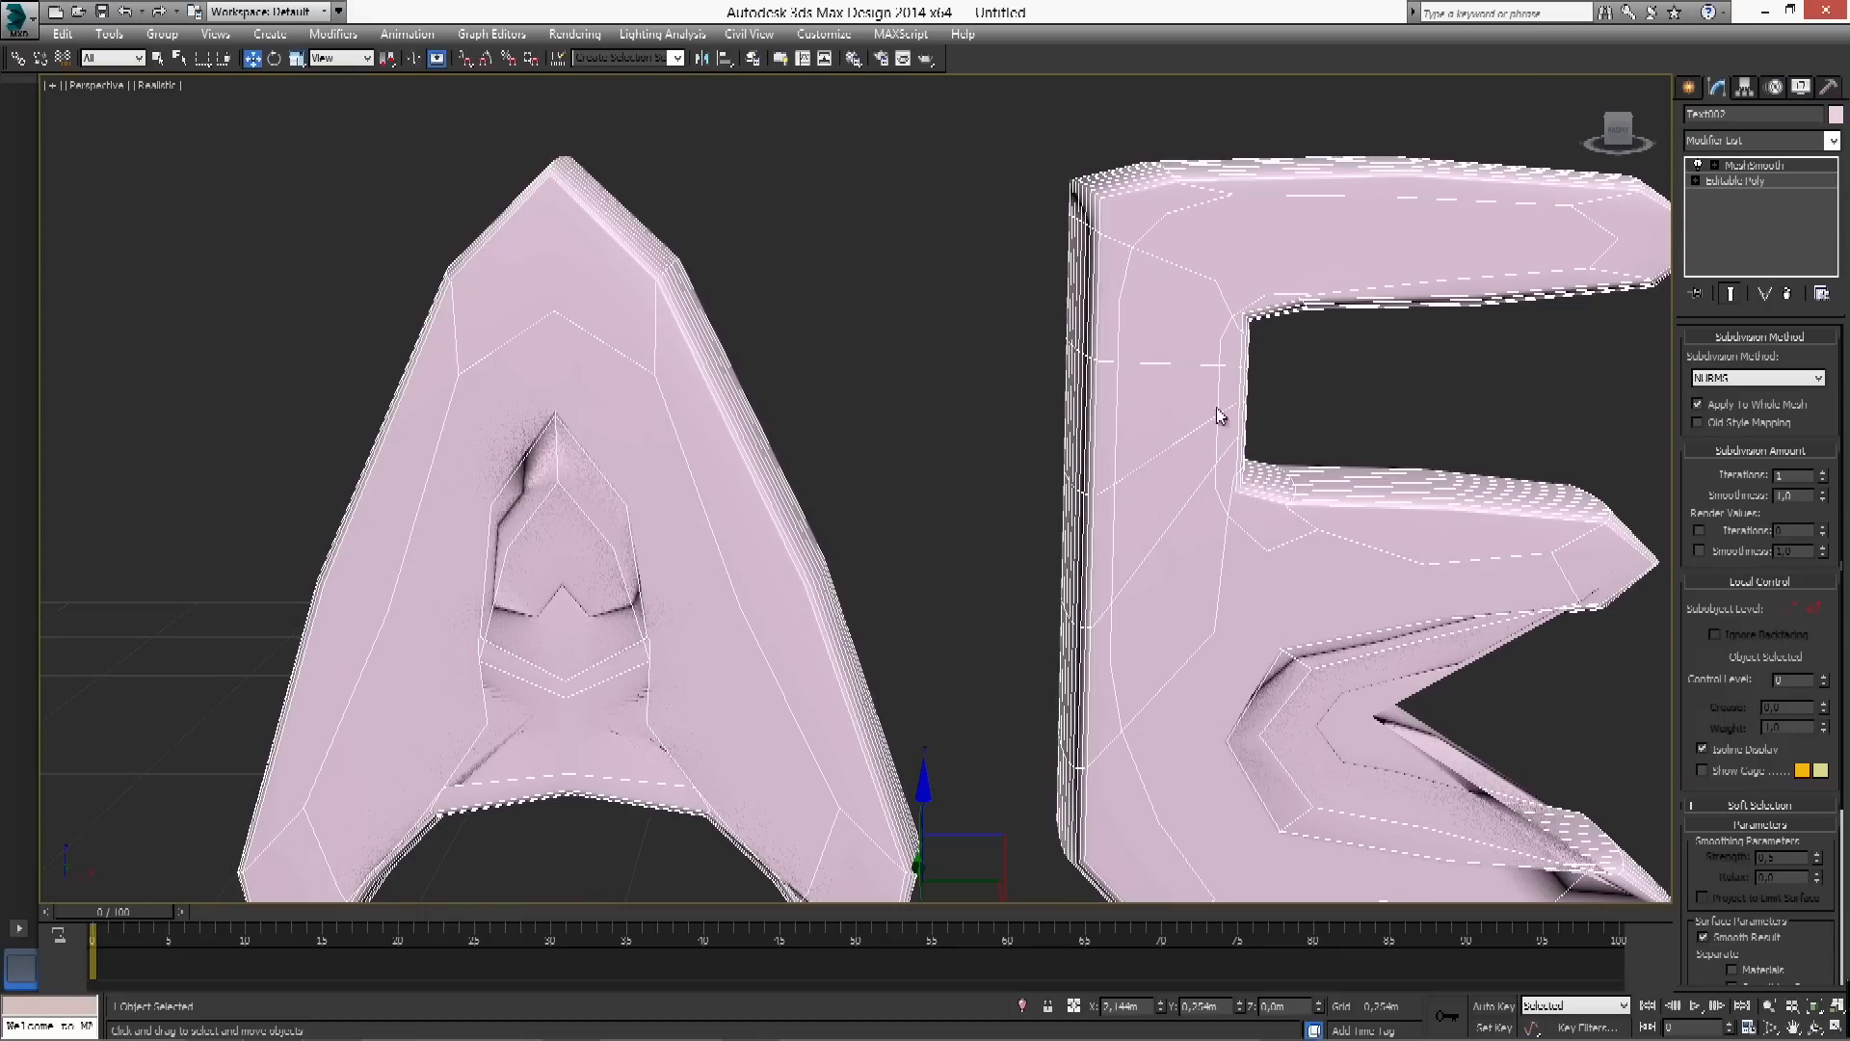
{"action": "middle_click_drag", "start_coordinate": [1260, 371], "coordinate": [1122, 429], "text": "alt"}
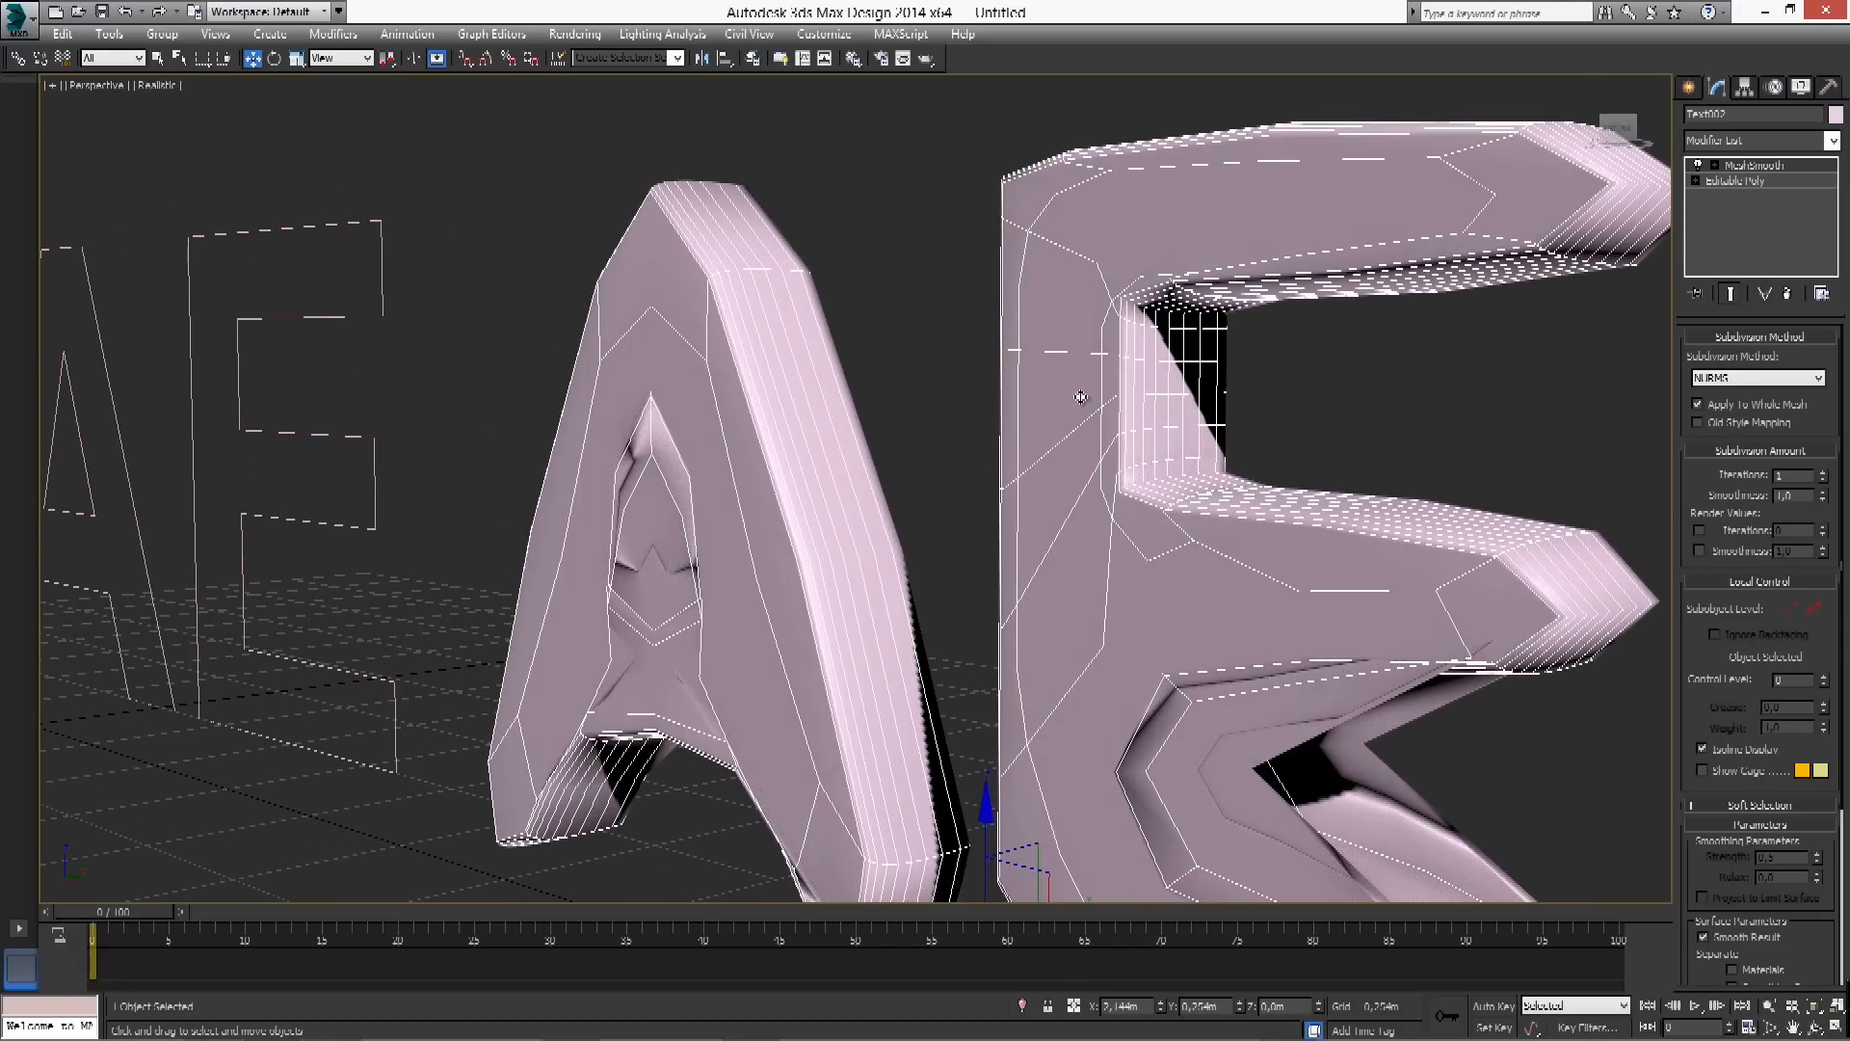
{"action": "middle_click_drag", "start_coordinate": [1113, 393], "coordinate": [1164, 403], "text": "alt"}
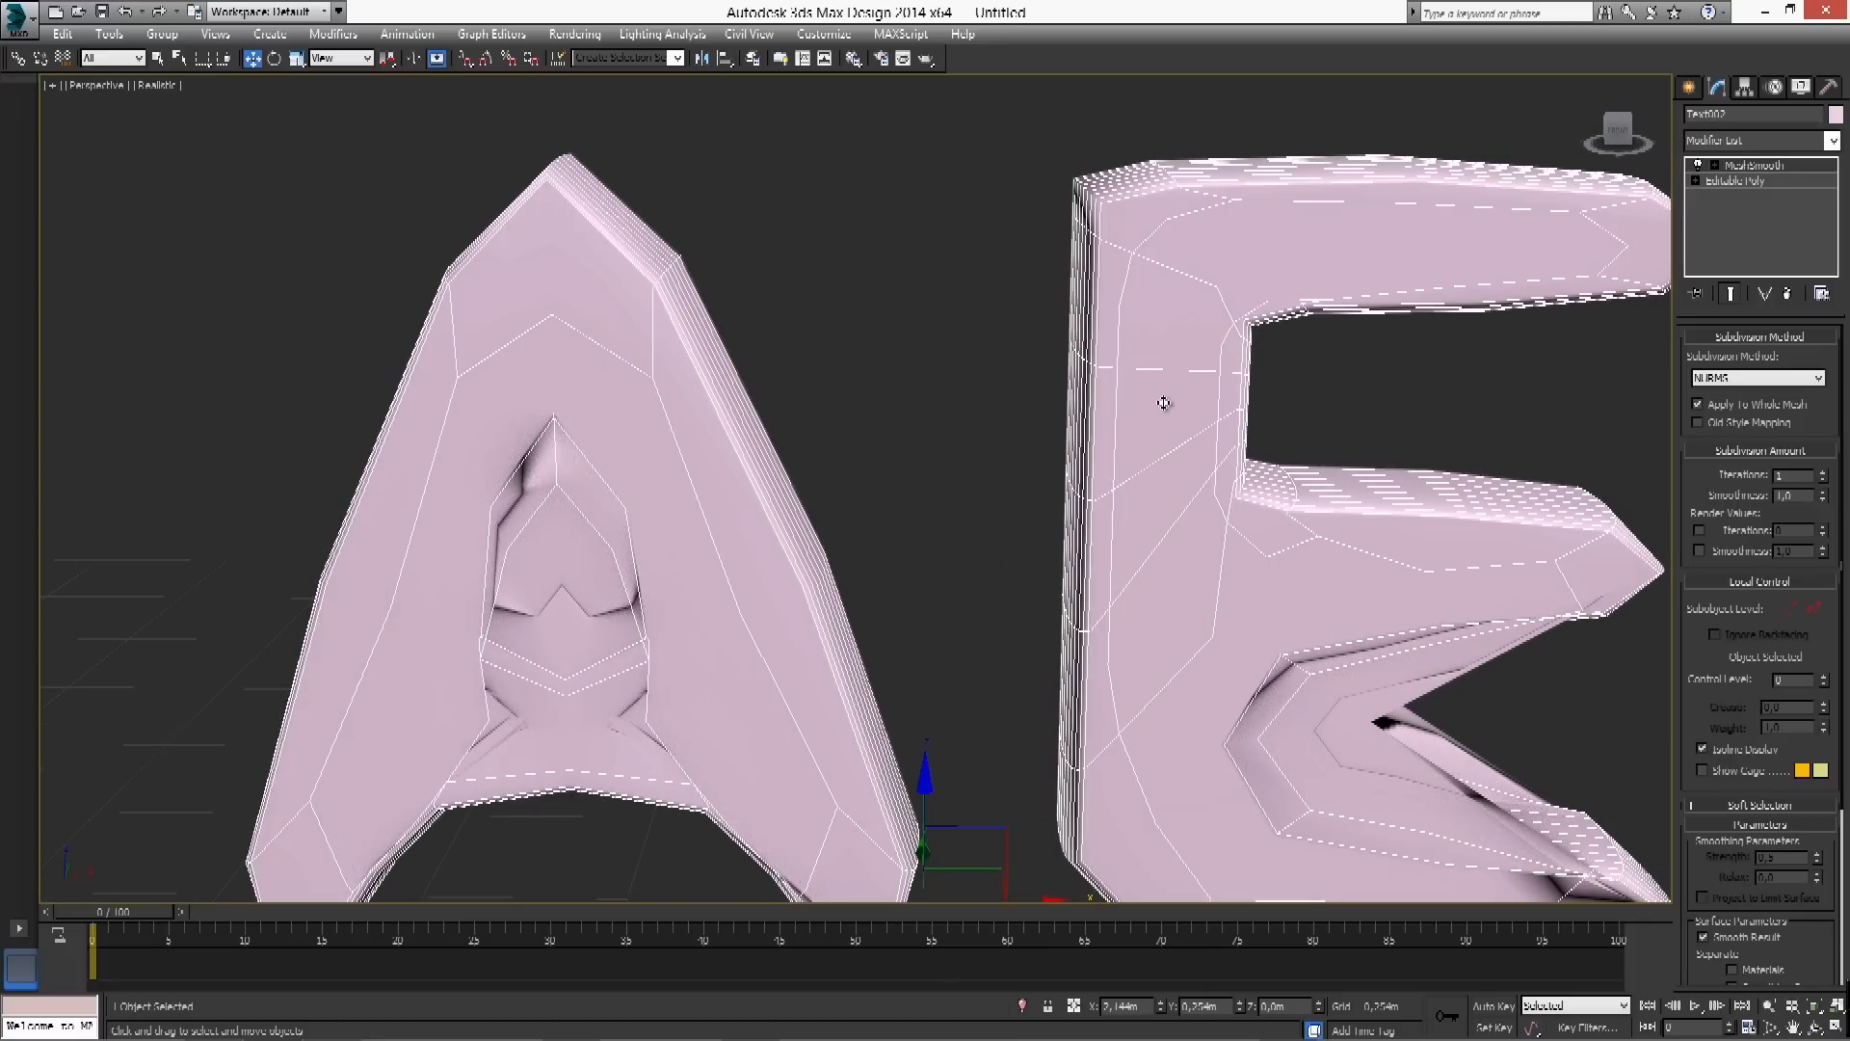
Remove the MeshSmooth modifier, delete the copied AE poly text, and hide the grid in the Front view
{"action": "left_click", "coordinate": [1787, 293]}
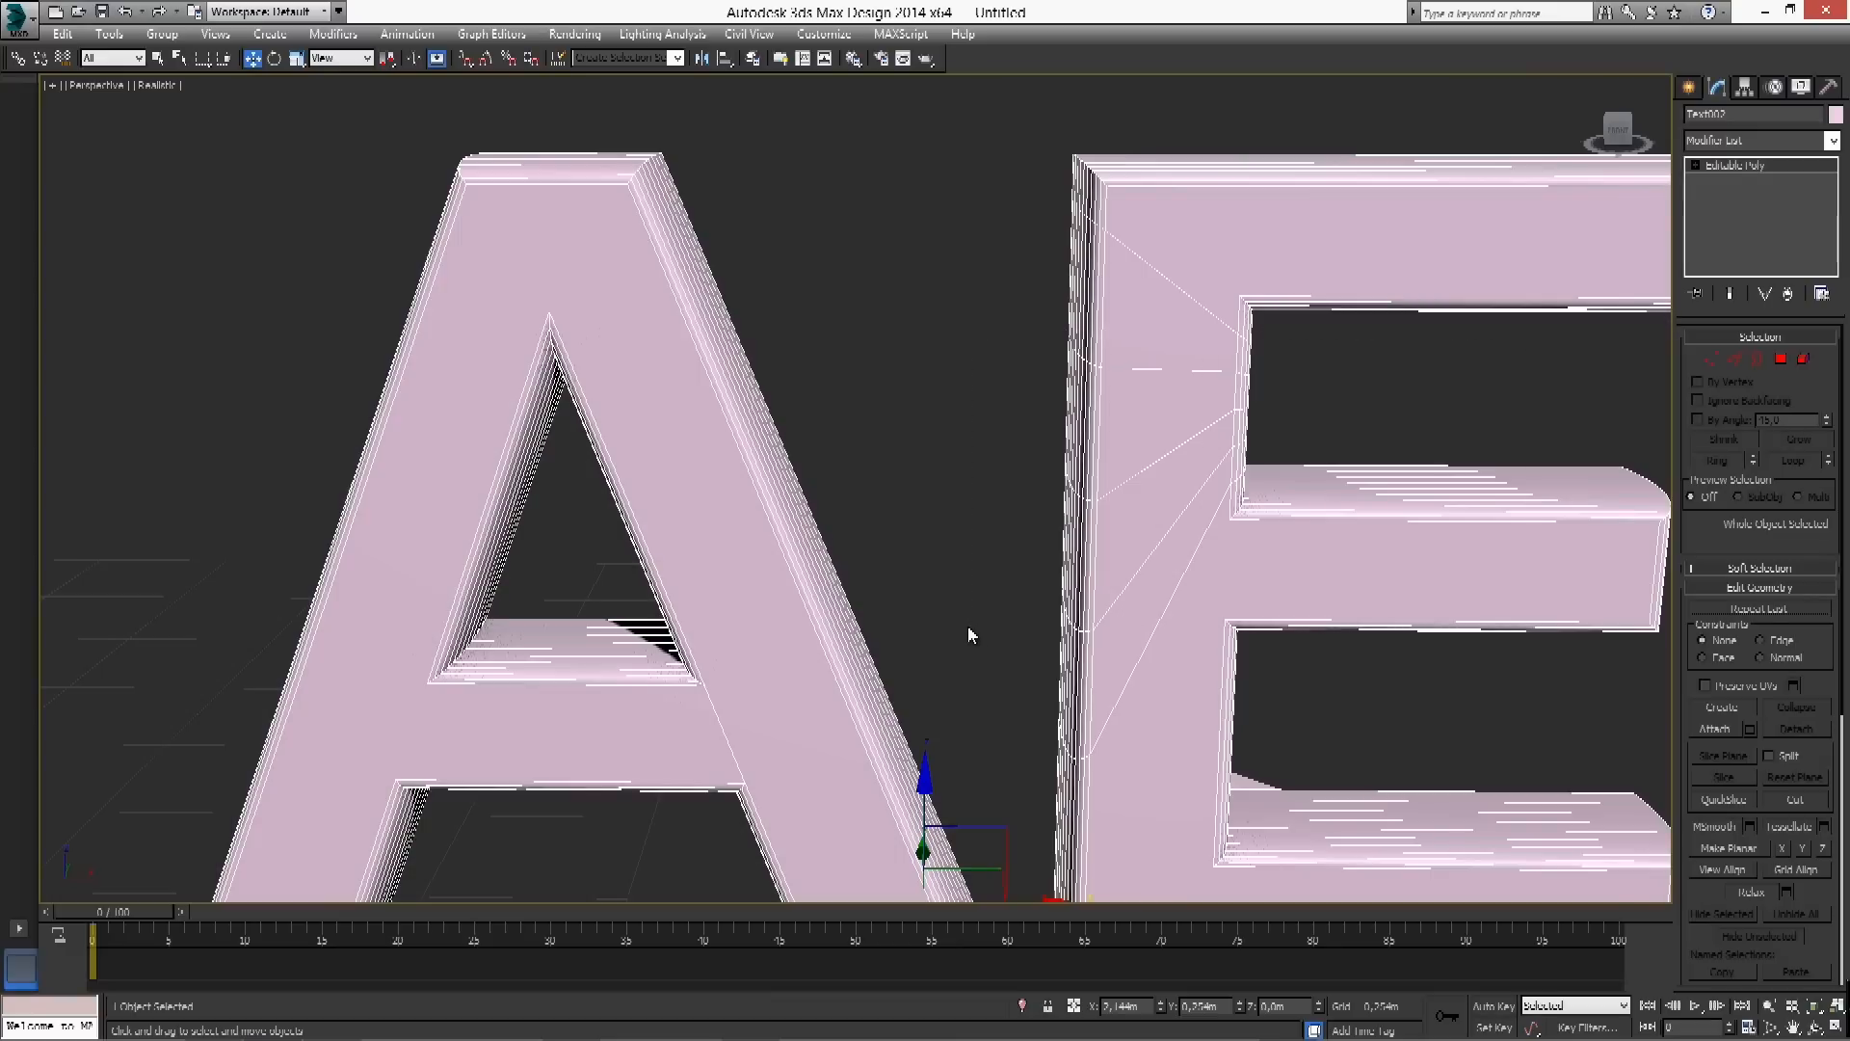
{"action": "key", "text": "Delete"}
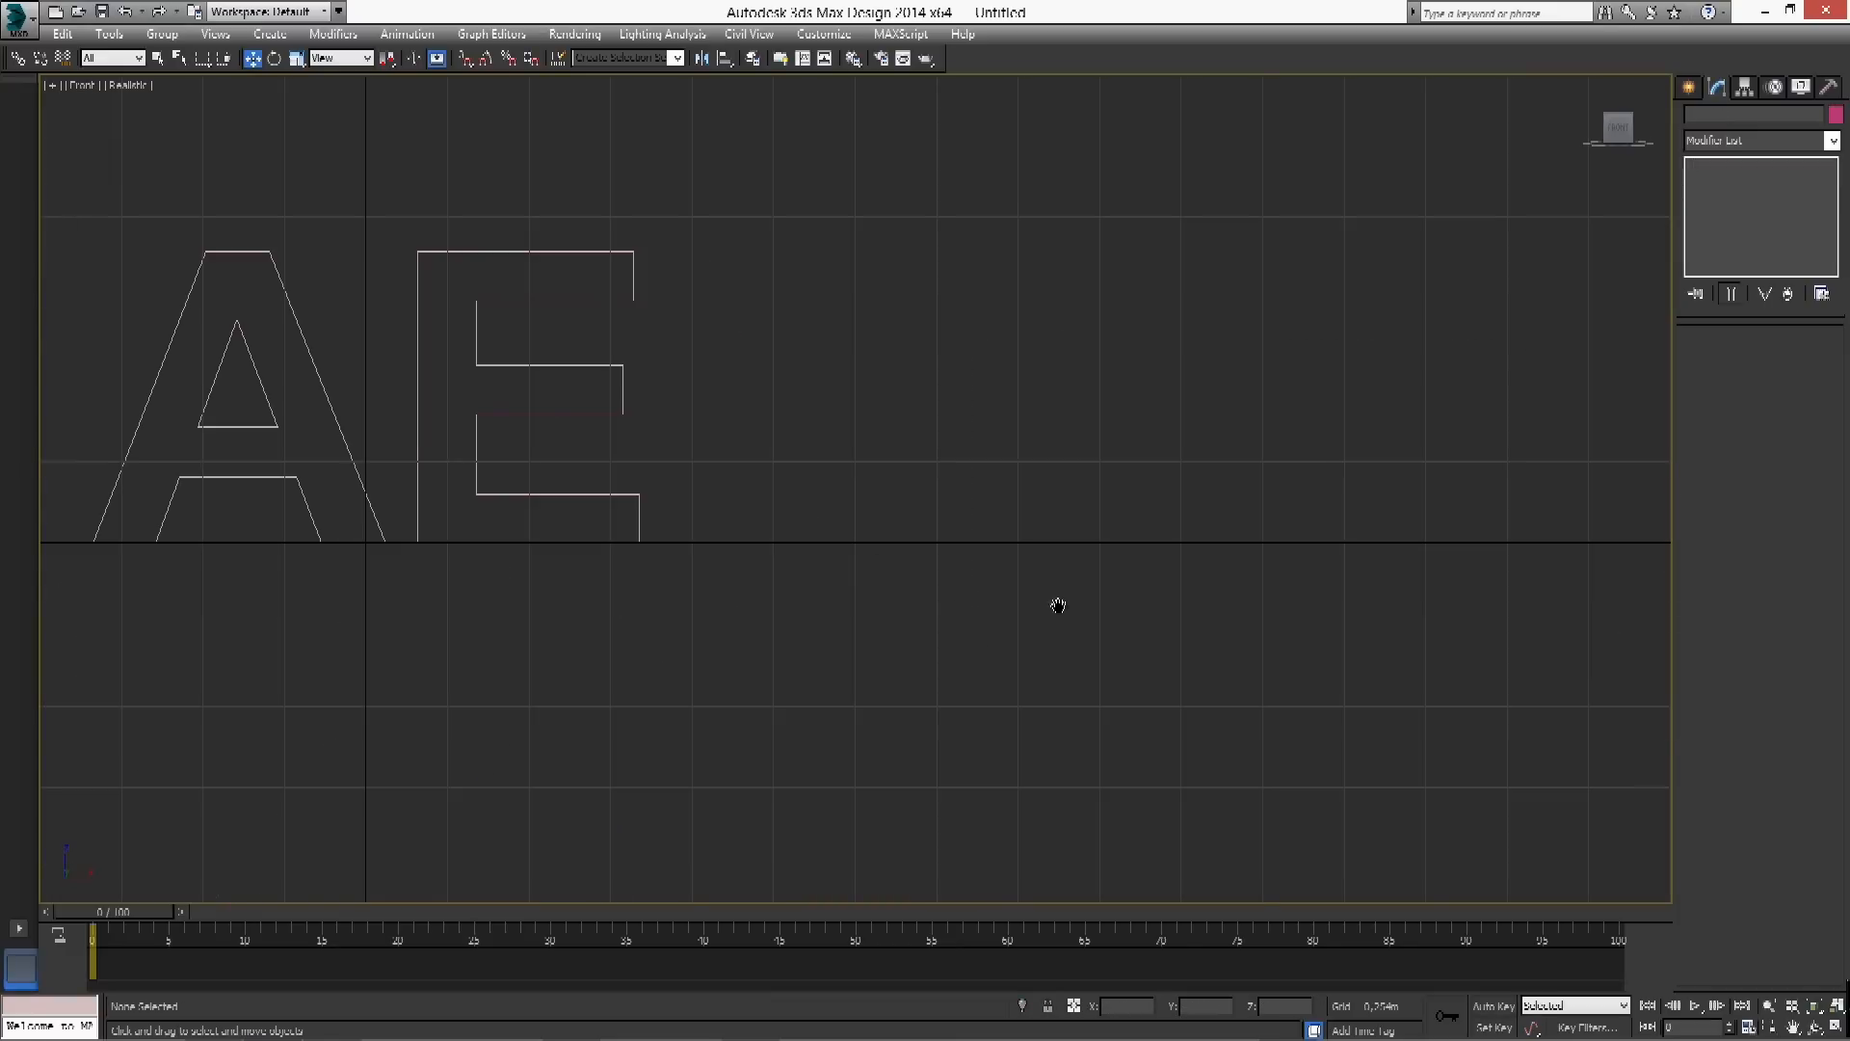
{"action": "scroll", "coordinate": [1057, 607], "scroll_direction": "down", "scroll_amount": 4}
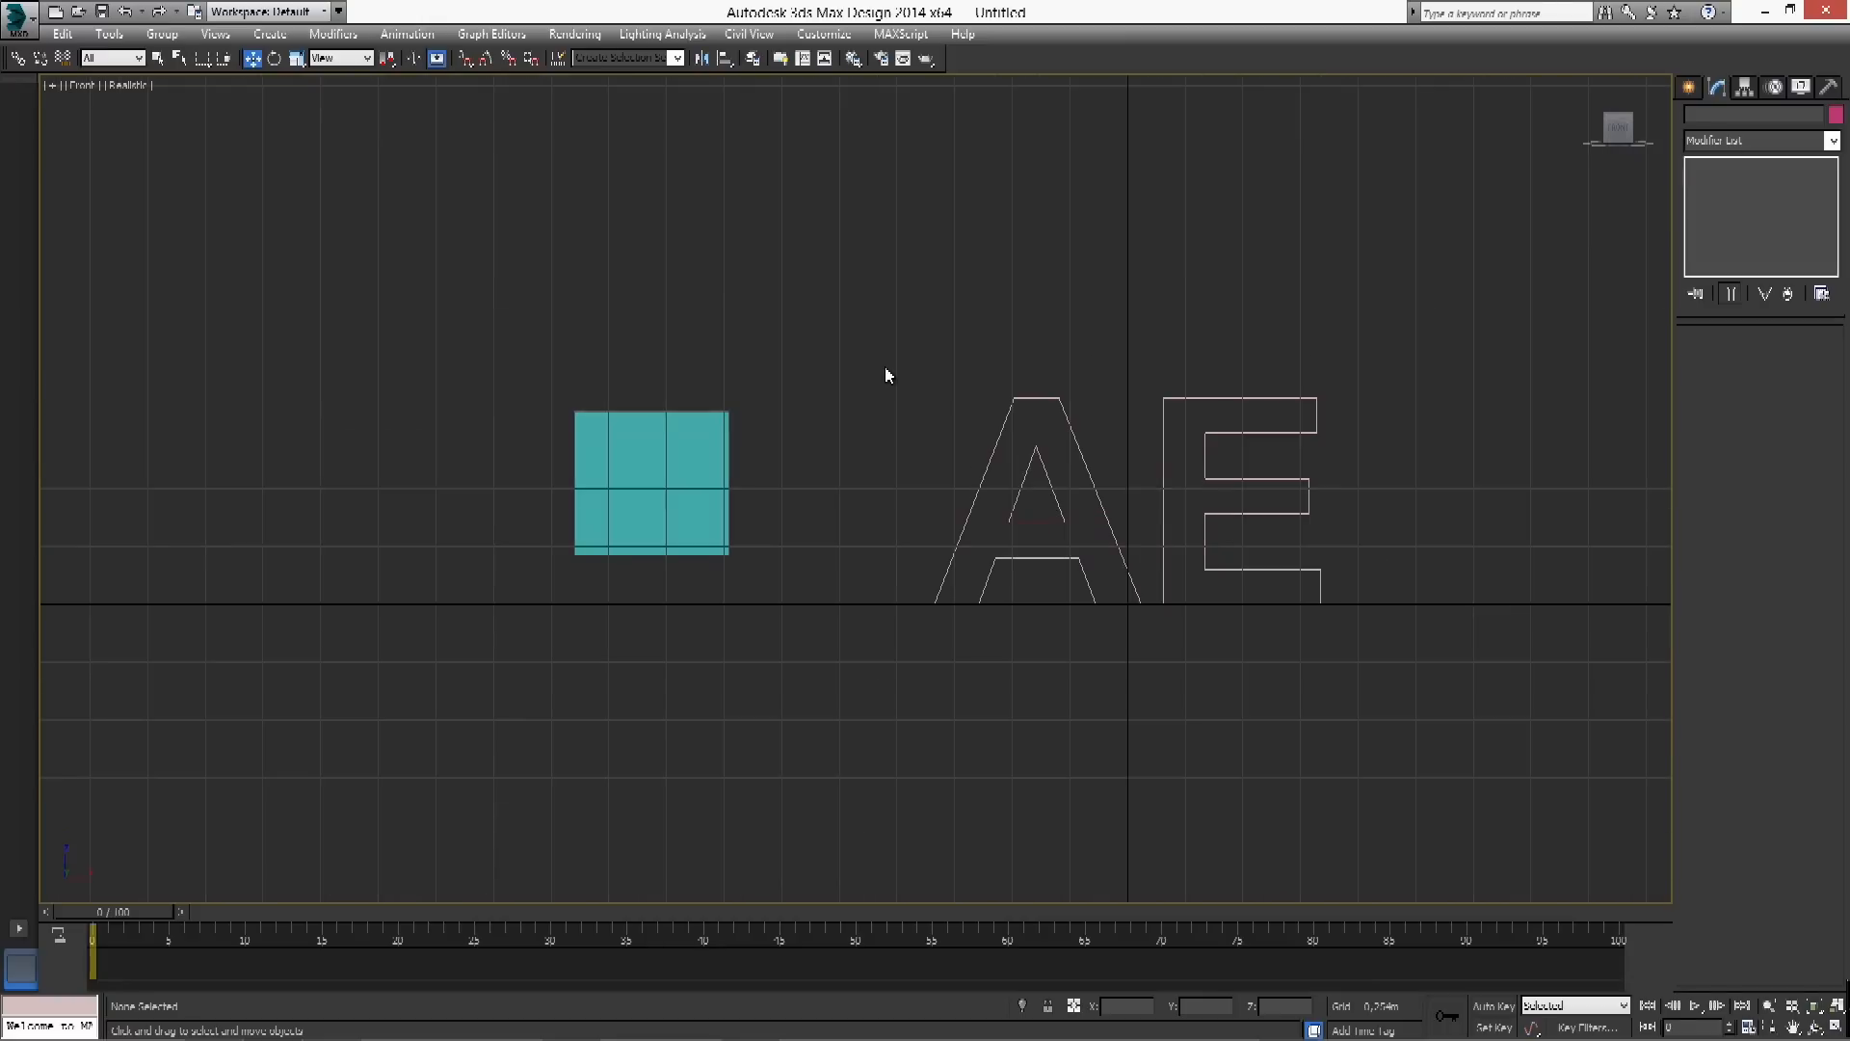
{"action": "key", "text": "g"}
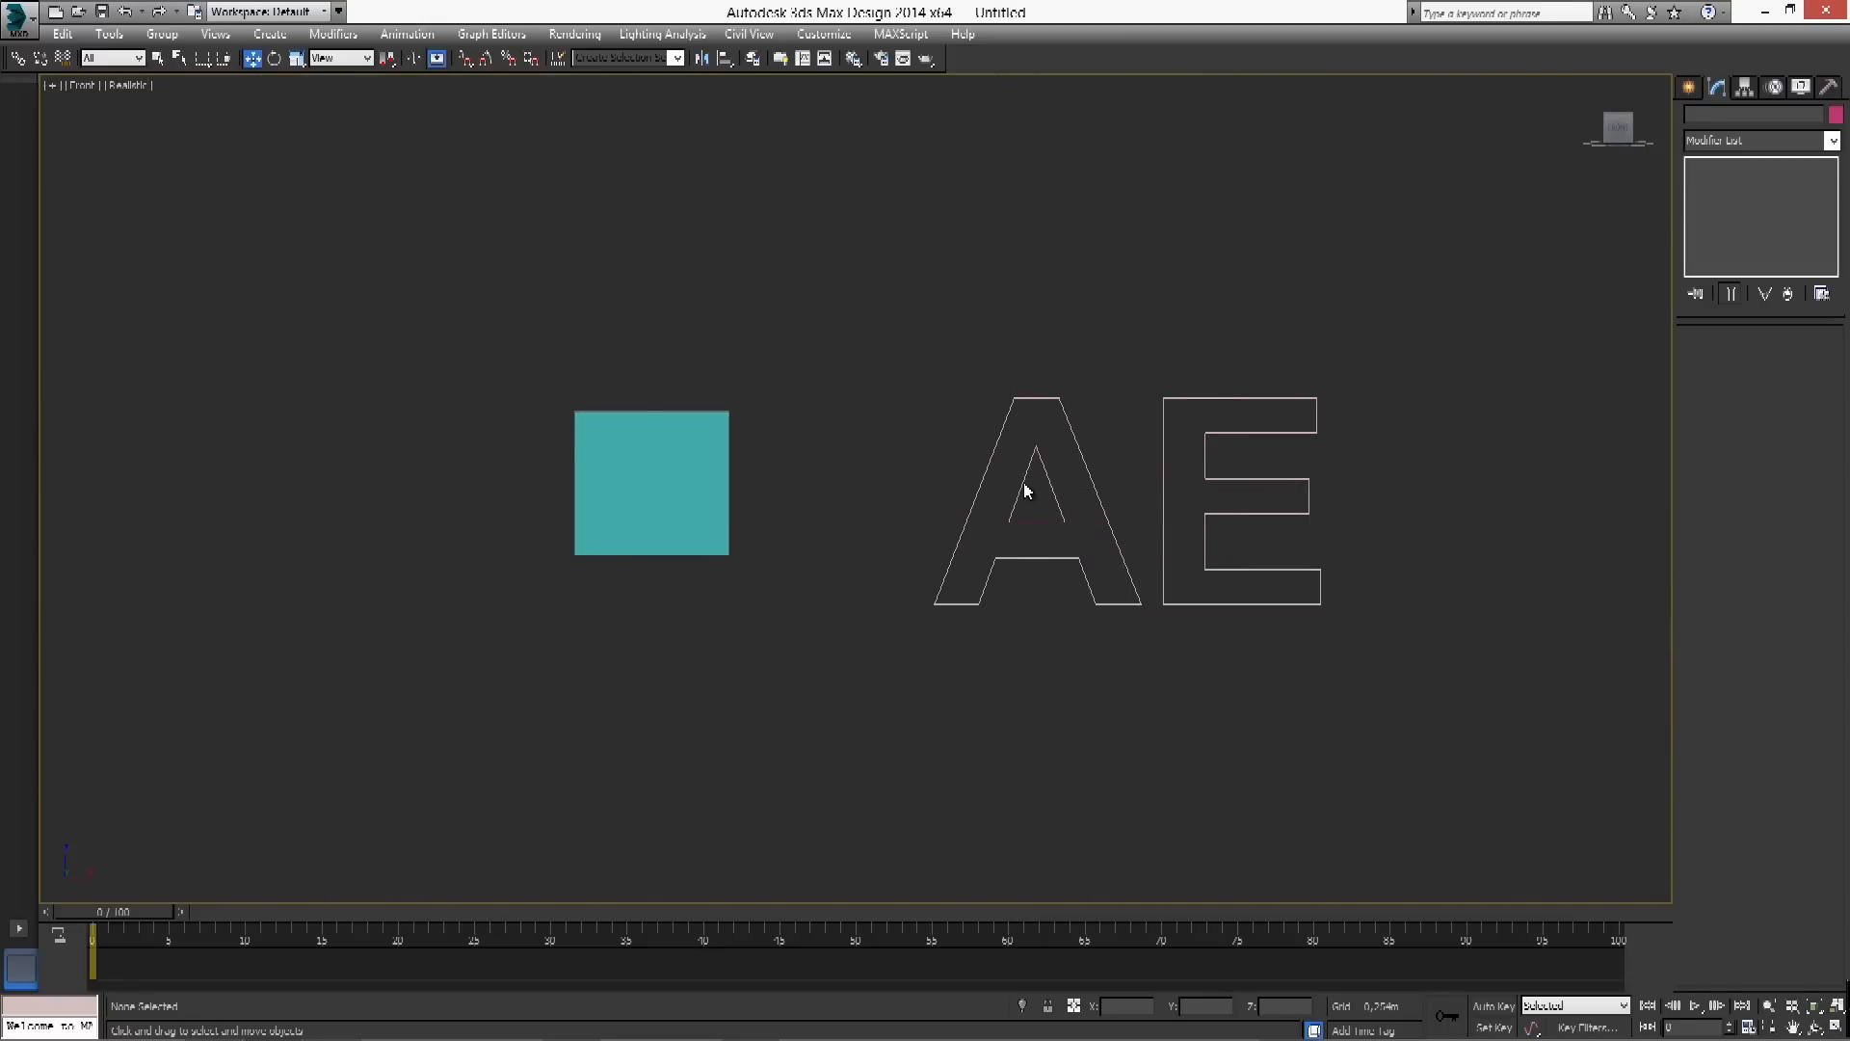
Move the plane onto the letter A so its lower-left corner meets the outer corner of the A's left foot
{"action": "left_click", "coordinate": [1053, 484]}
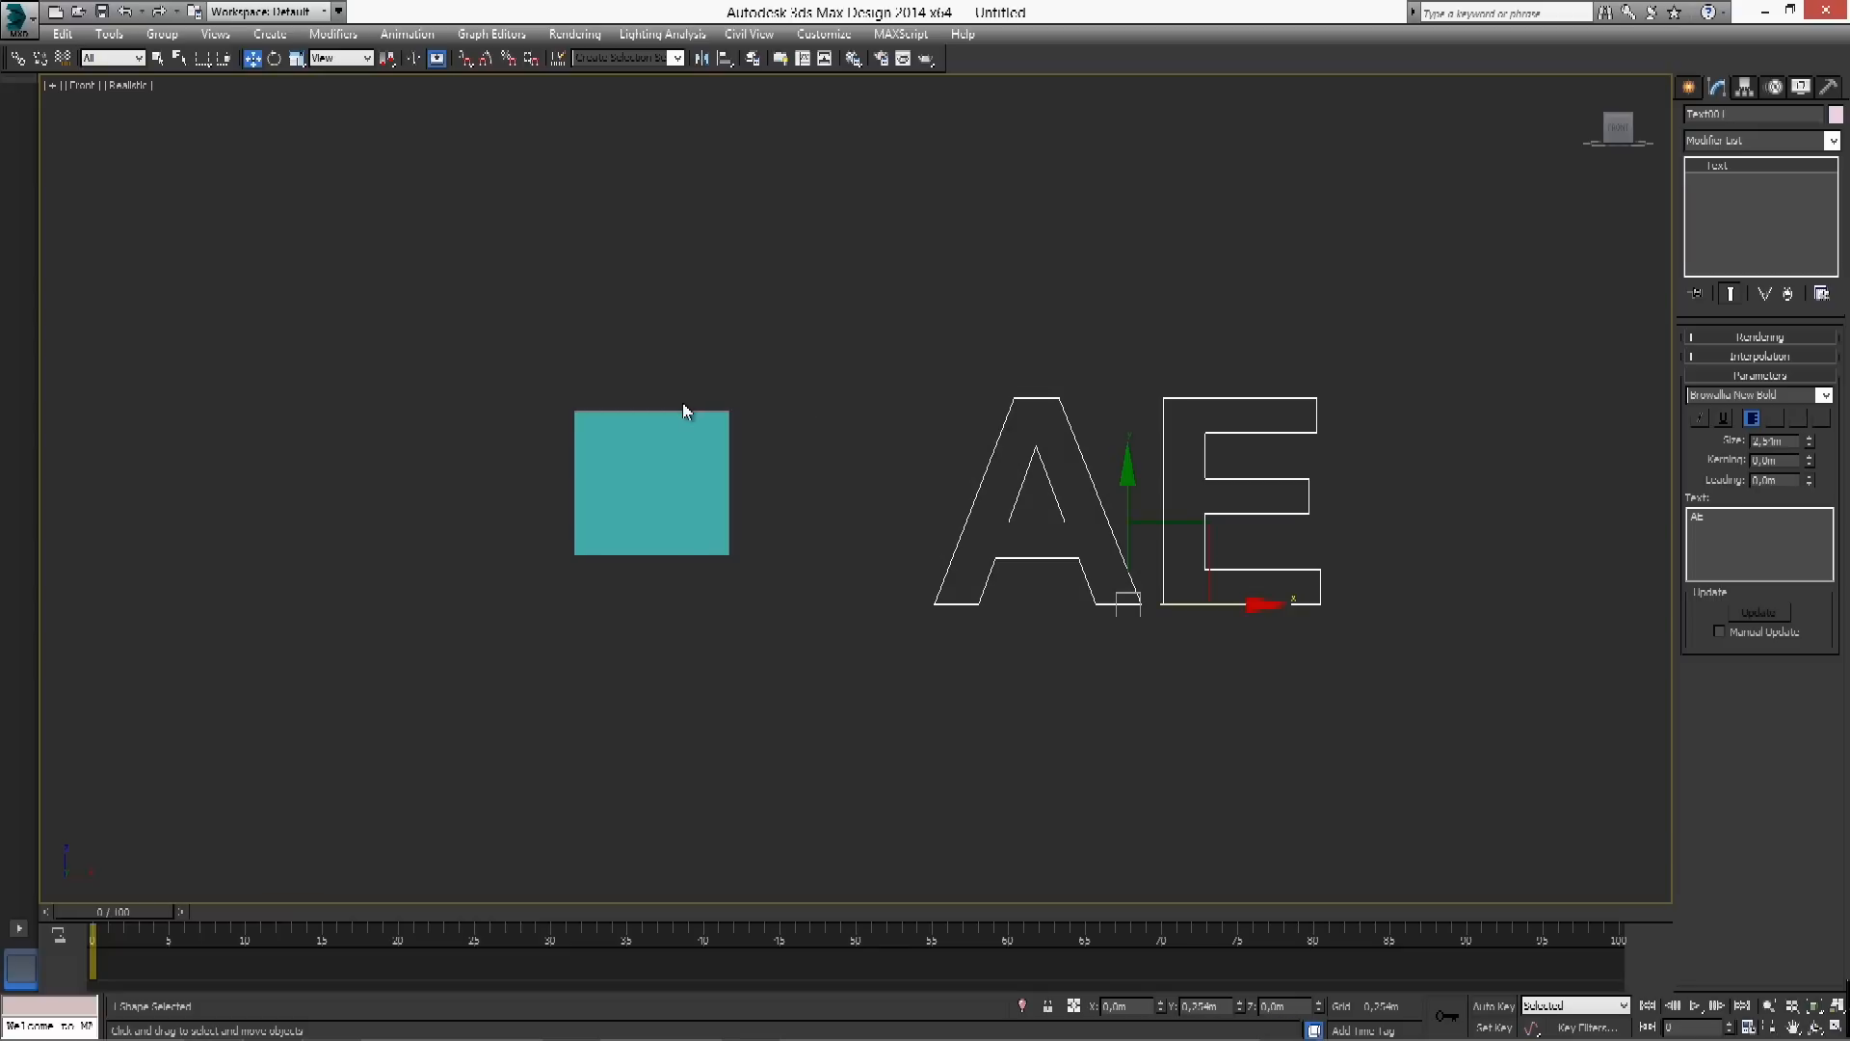
{"action": "left_click", "coordinate": [685, 429]}
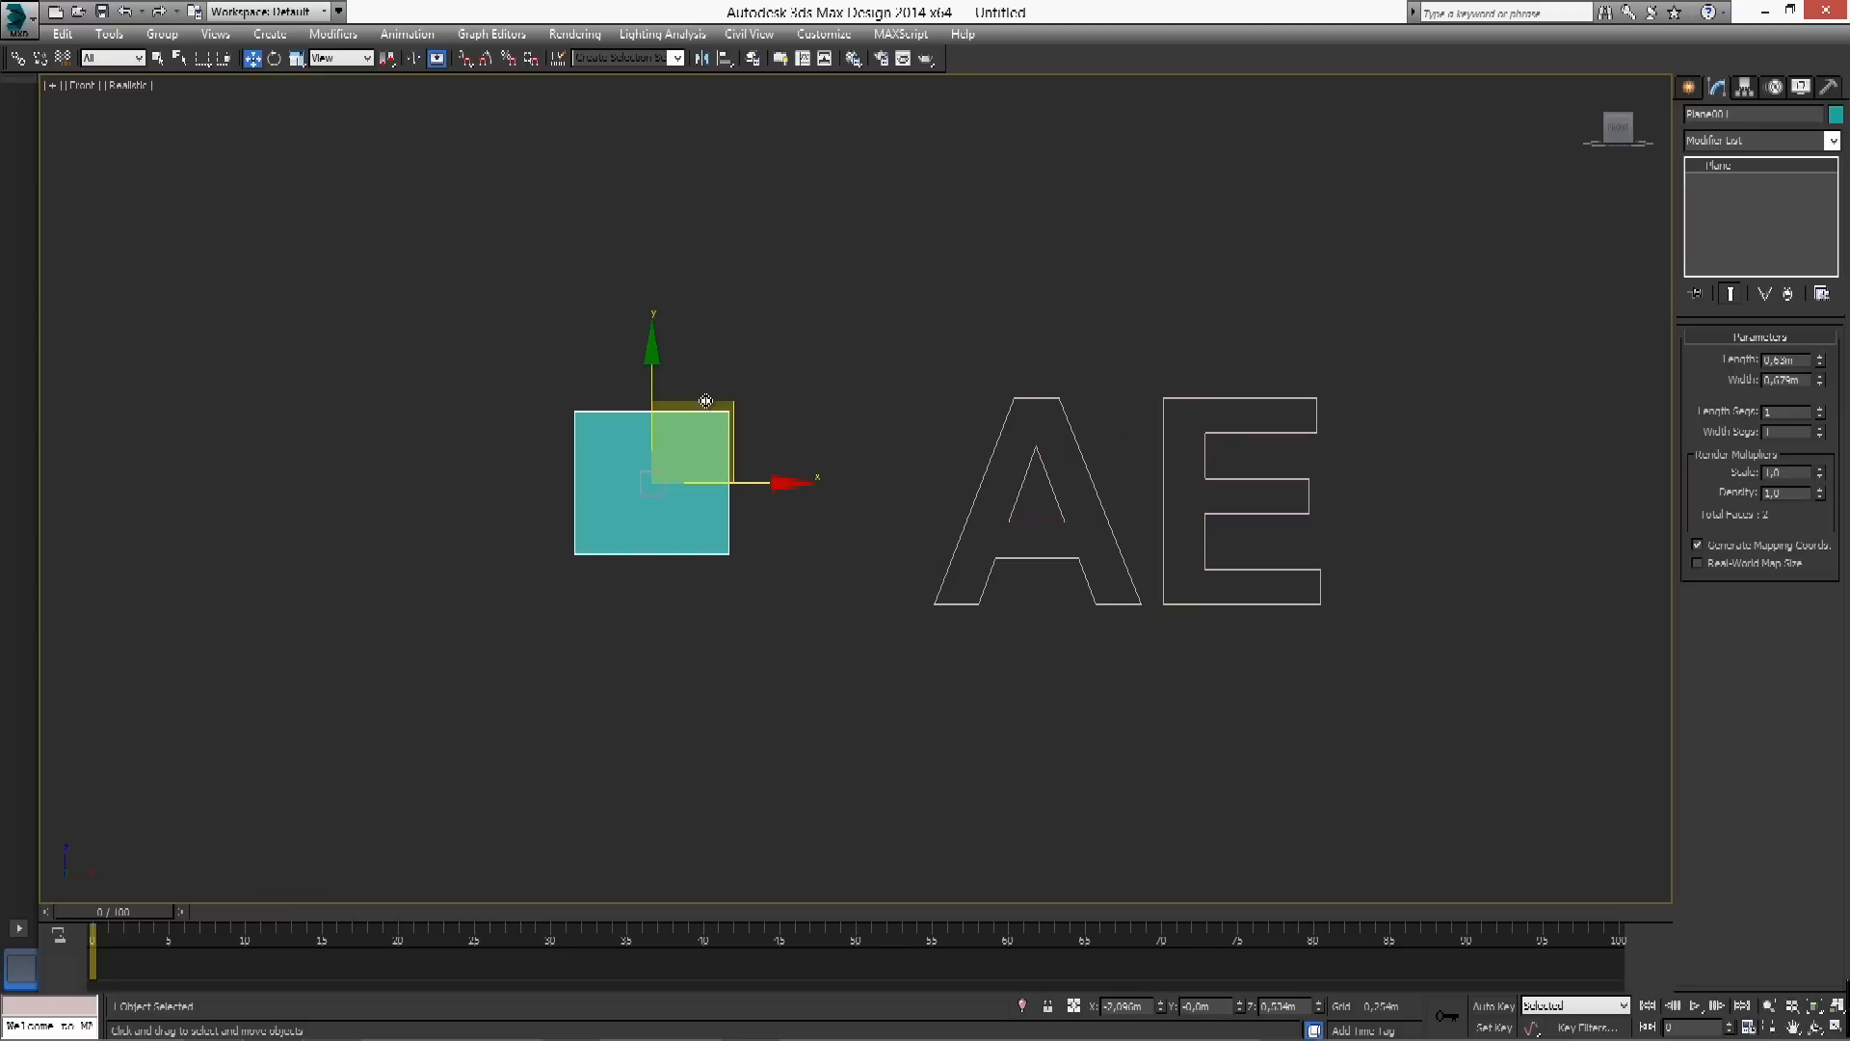
{"action": "left_click_drag", "start_coordinate": [705, 401], "coordinate": [1193, 560]}
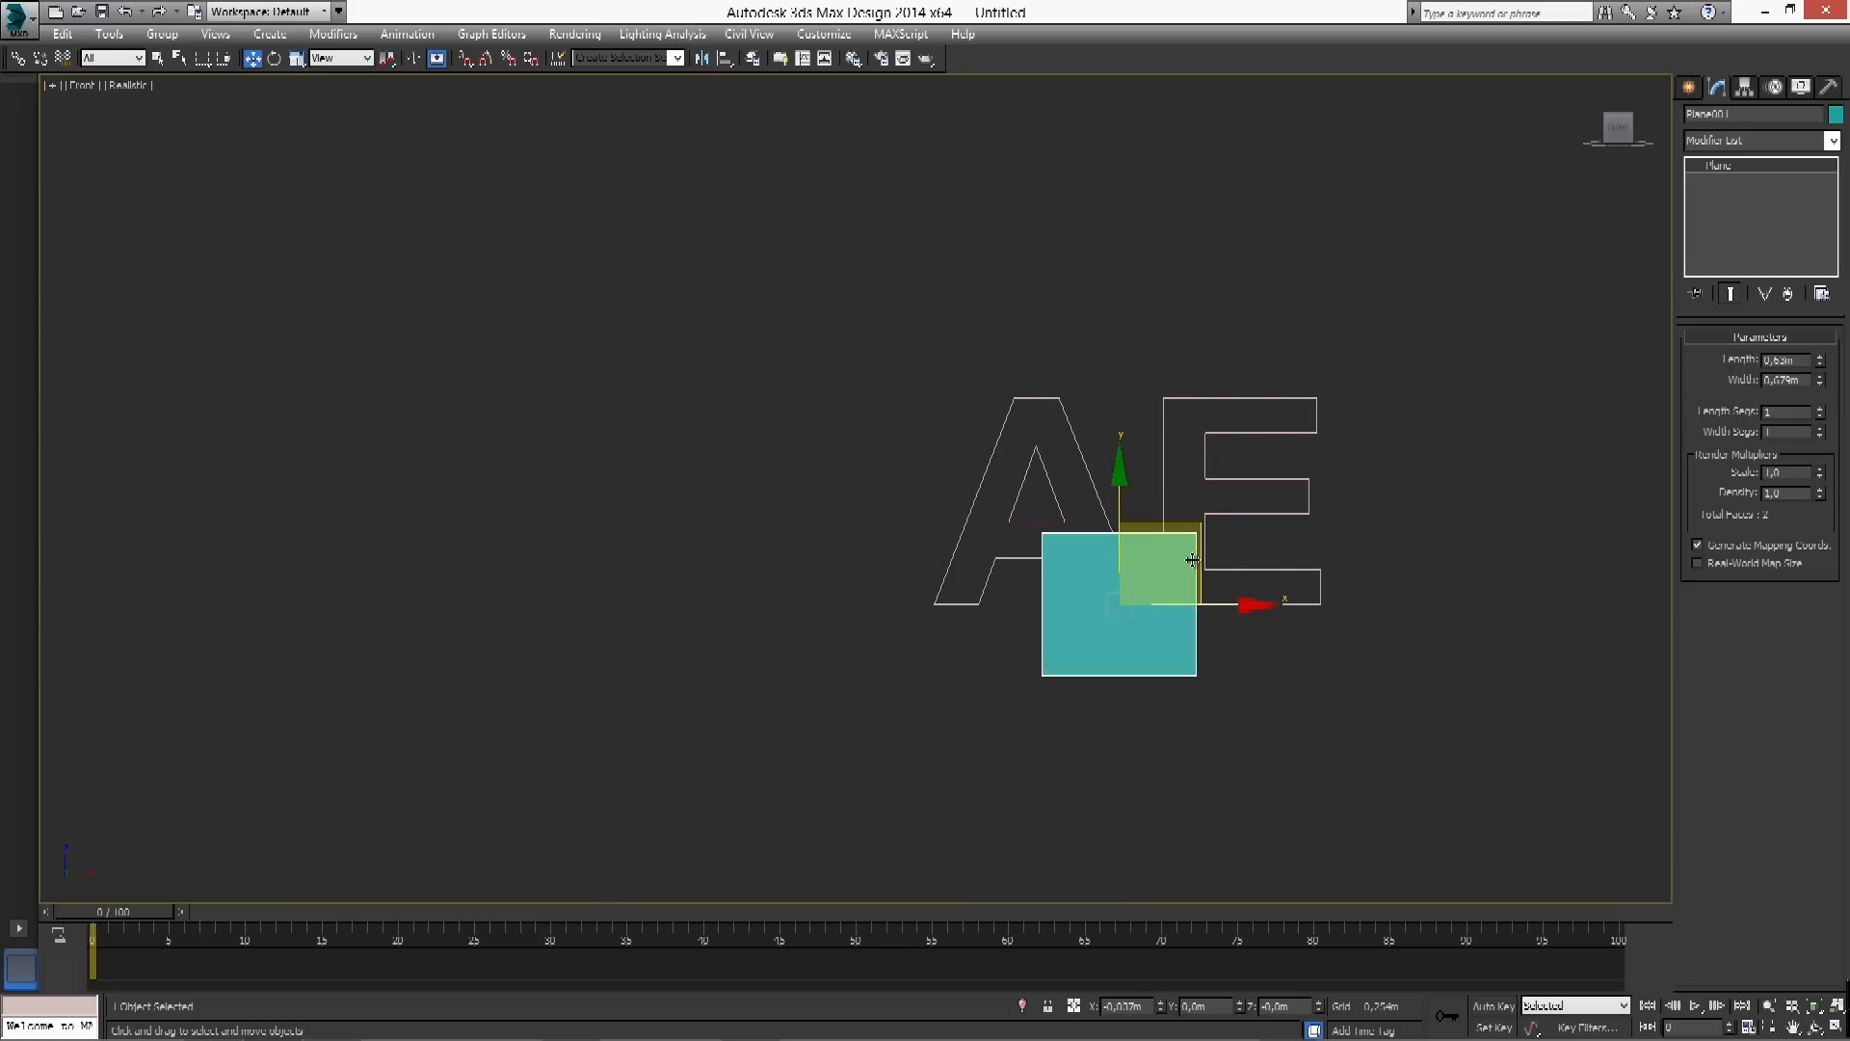
{"action": "scroll", "coordinate": [1235, 570], "scroll_direction": "up", "scroll_amount": 5}
{"action": "scroll", "coordinate": [1426, 535], "scroll_direction": "down", "scroll_amount": 3}
{"action": "middle_click_drag", "start_coordinate": [1420, 536], "coordinate": [1169, 417]}
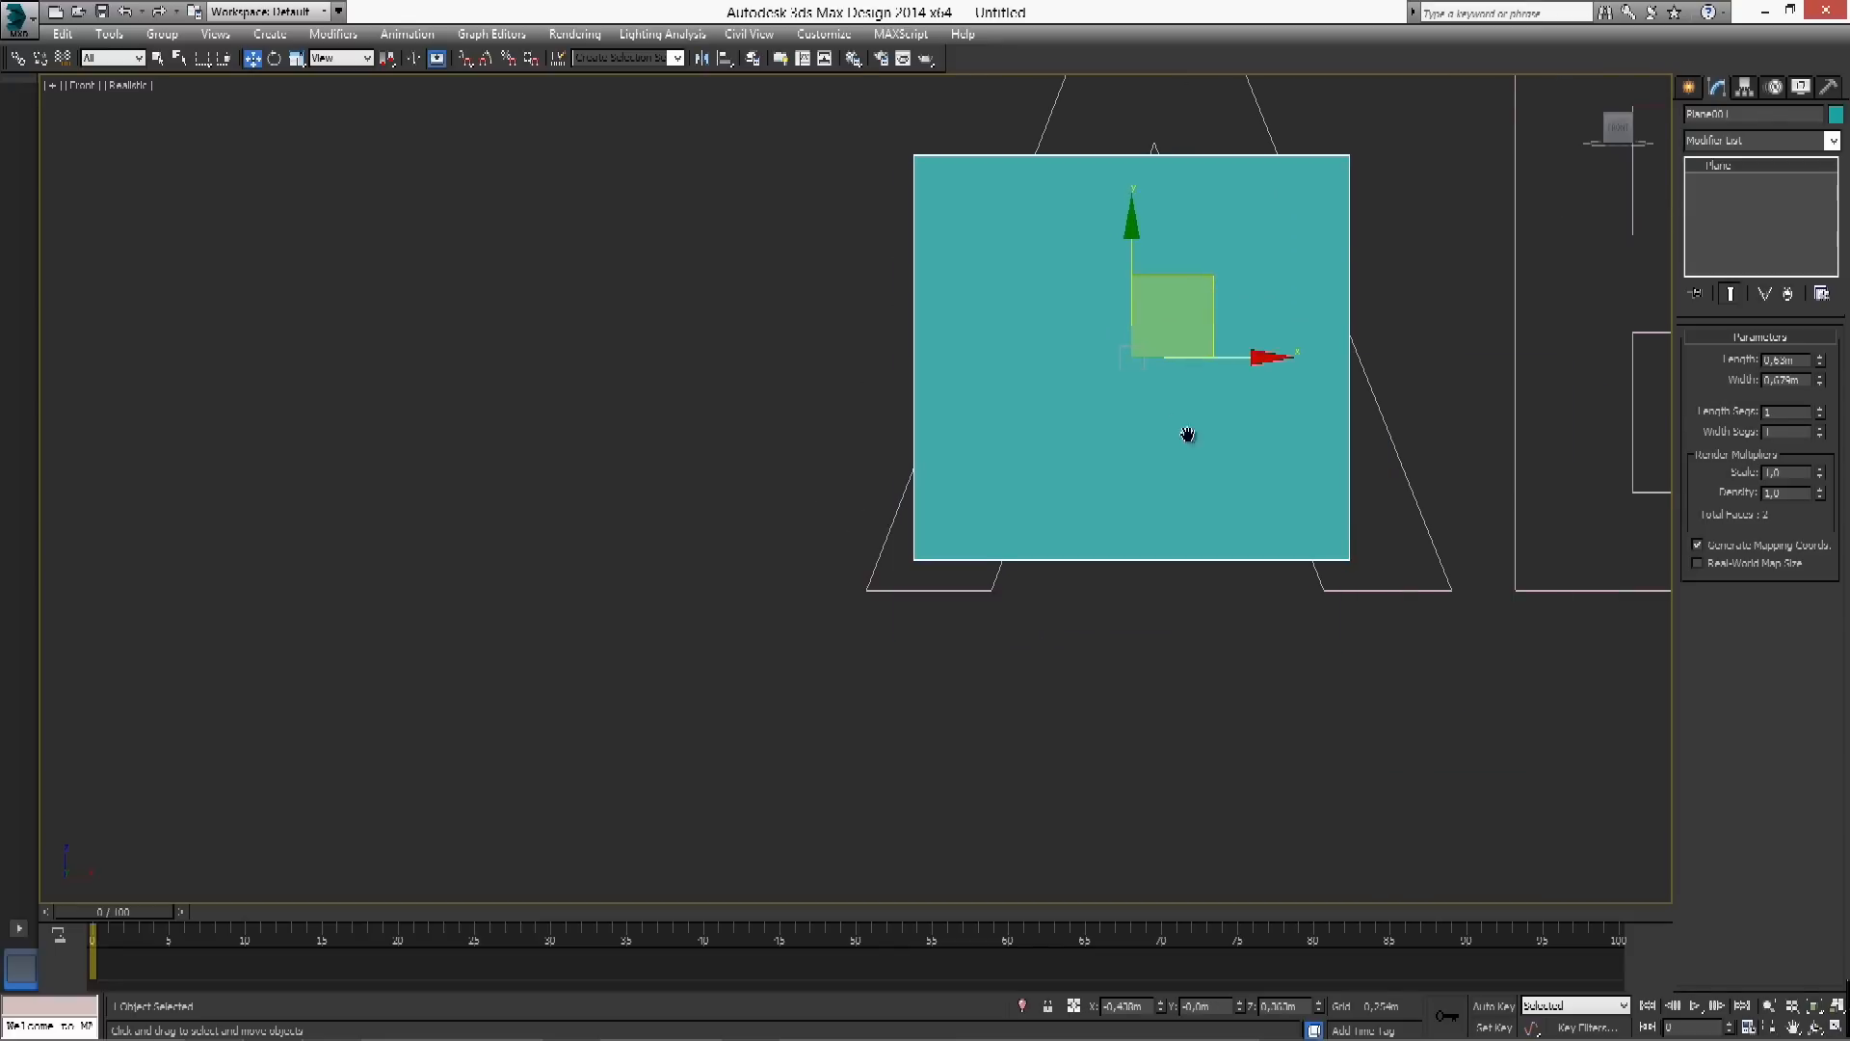
{"action": "scroll", "coordinate": [1486, 603], "scroll_direction": "up", "scroll_amount": 3}
{"action": "scroll", "coordinate": [1485, 603], "scroll_direction": "down", "scroll_amount": 2}
{"action": "middle_click_drag", "start_coordinate": [1458, 569], "coordinate": [1310, 433]}
{"action": "scroll", "coordinate": [1309, 386], "scroll_direction": "down", "scroll_amount": 2}
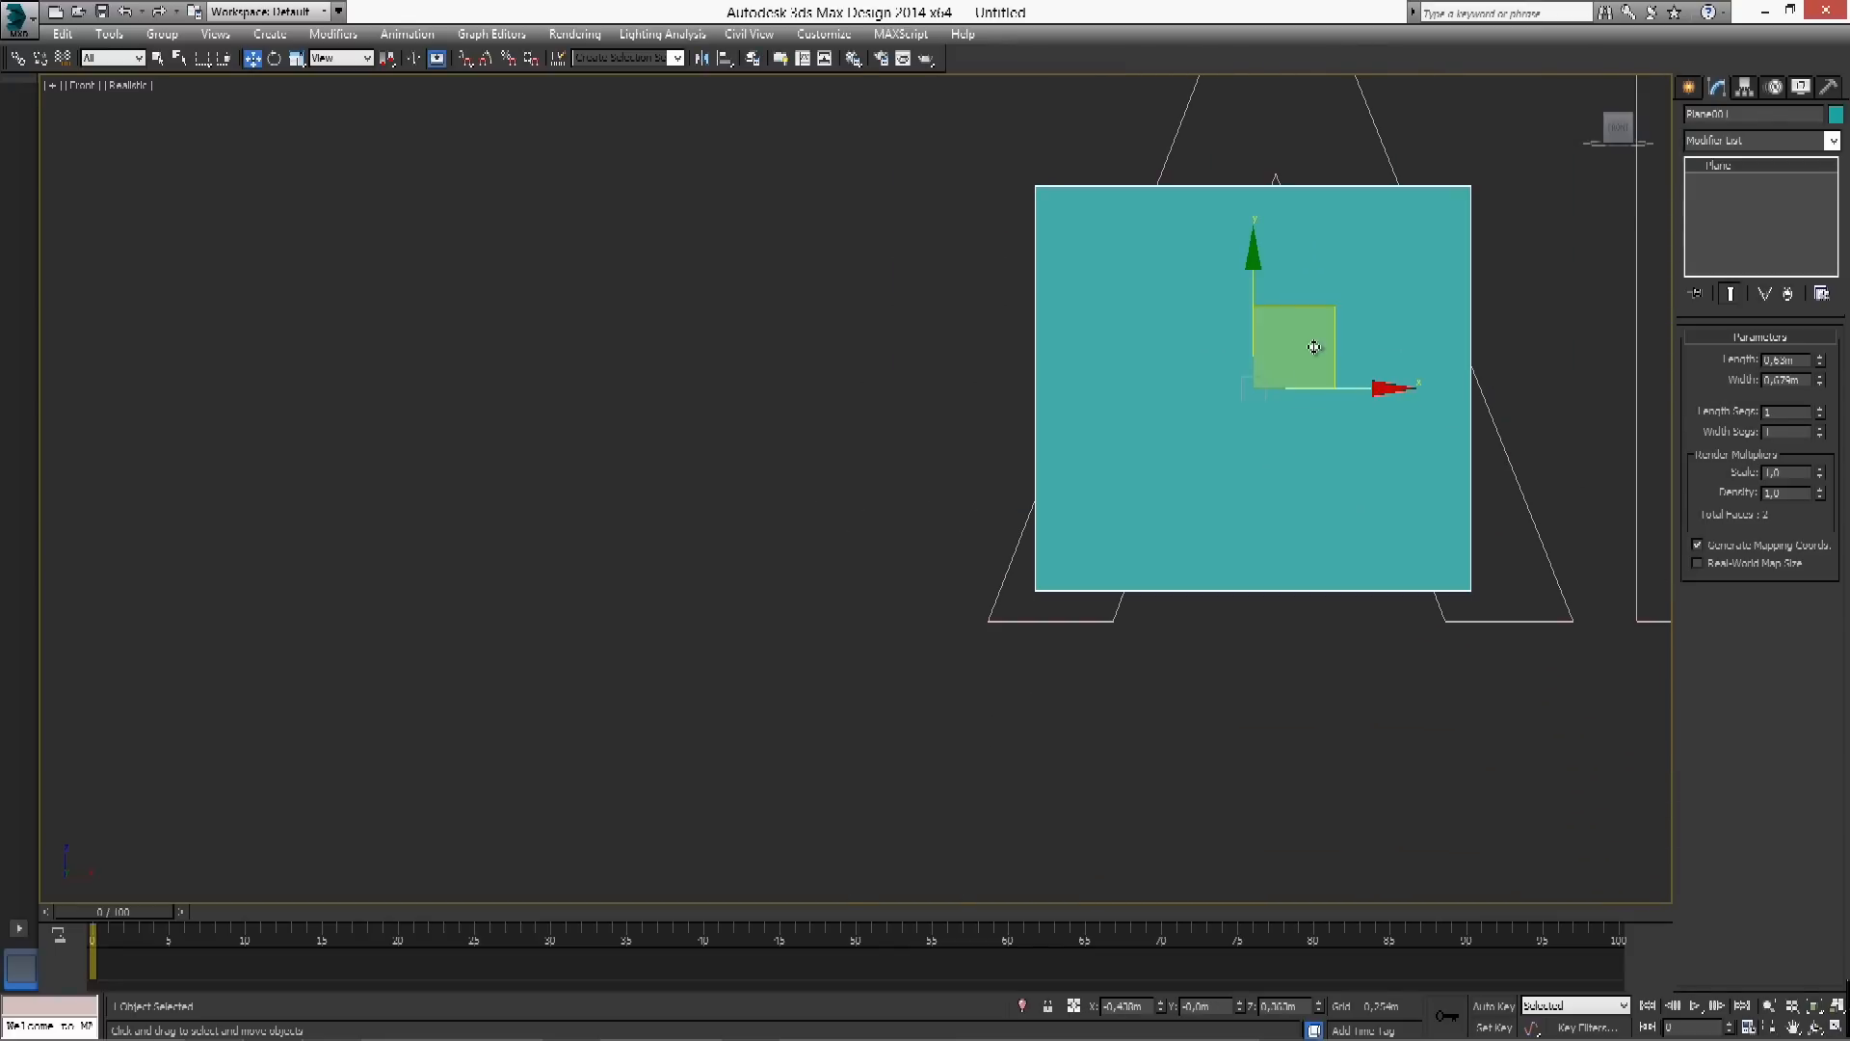
{"action": "left_click_drag", "start_coordinate": [1328, 314], "coordinate": [1278, 345]}
Convert the plane to an Editable Poly
{"action": "right_click", "coordinate": [1404, 433]}
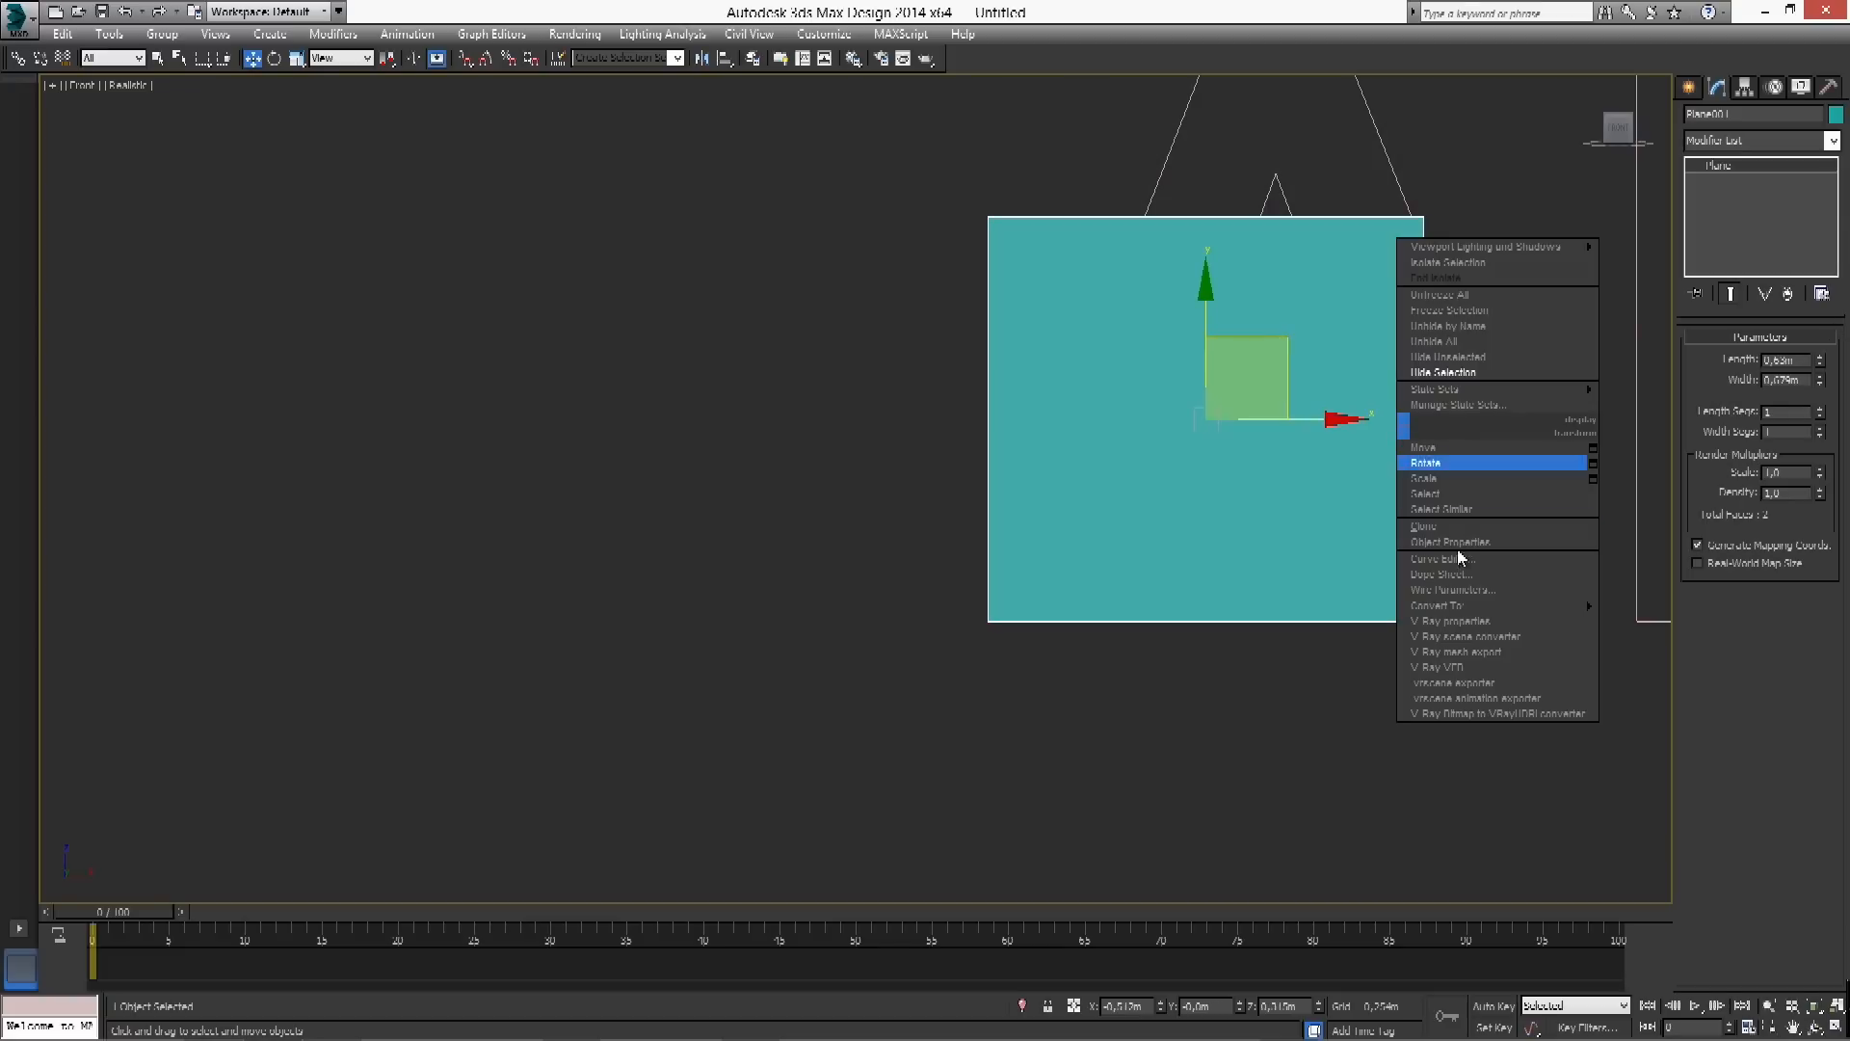
{"action": "left_click", "coordinate": [1201, 472]}
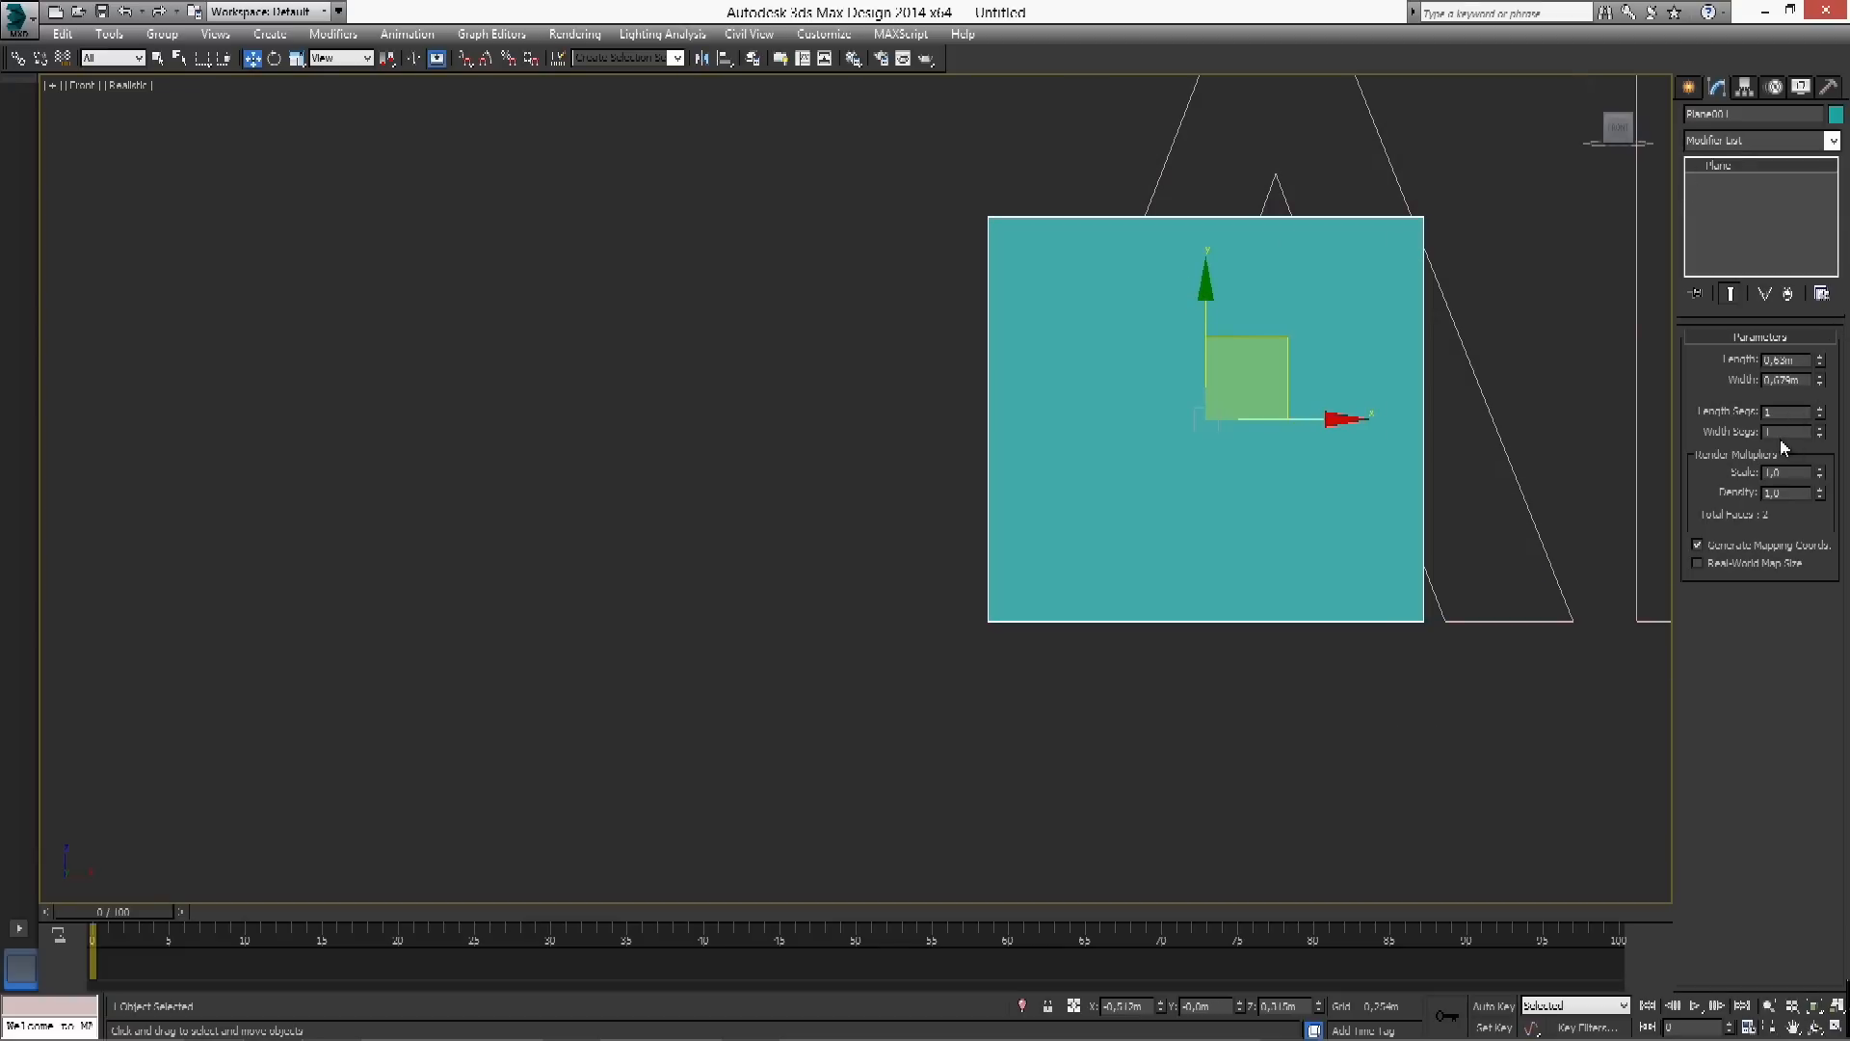
{"action": "right_click", "coordinate": [1100, 250]}
{"action": "mouse_move", "coordinate": [1199, 441]}
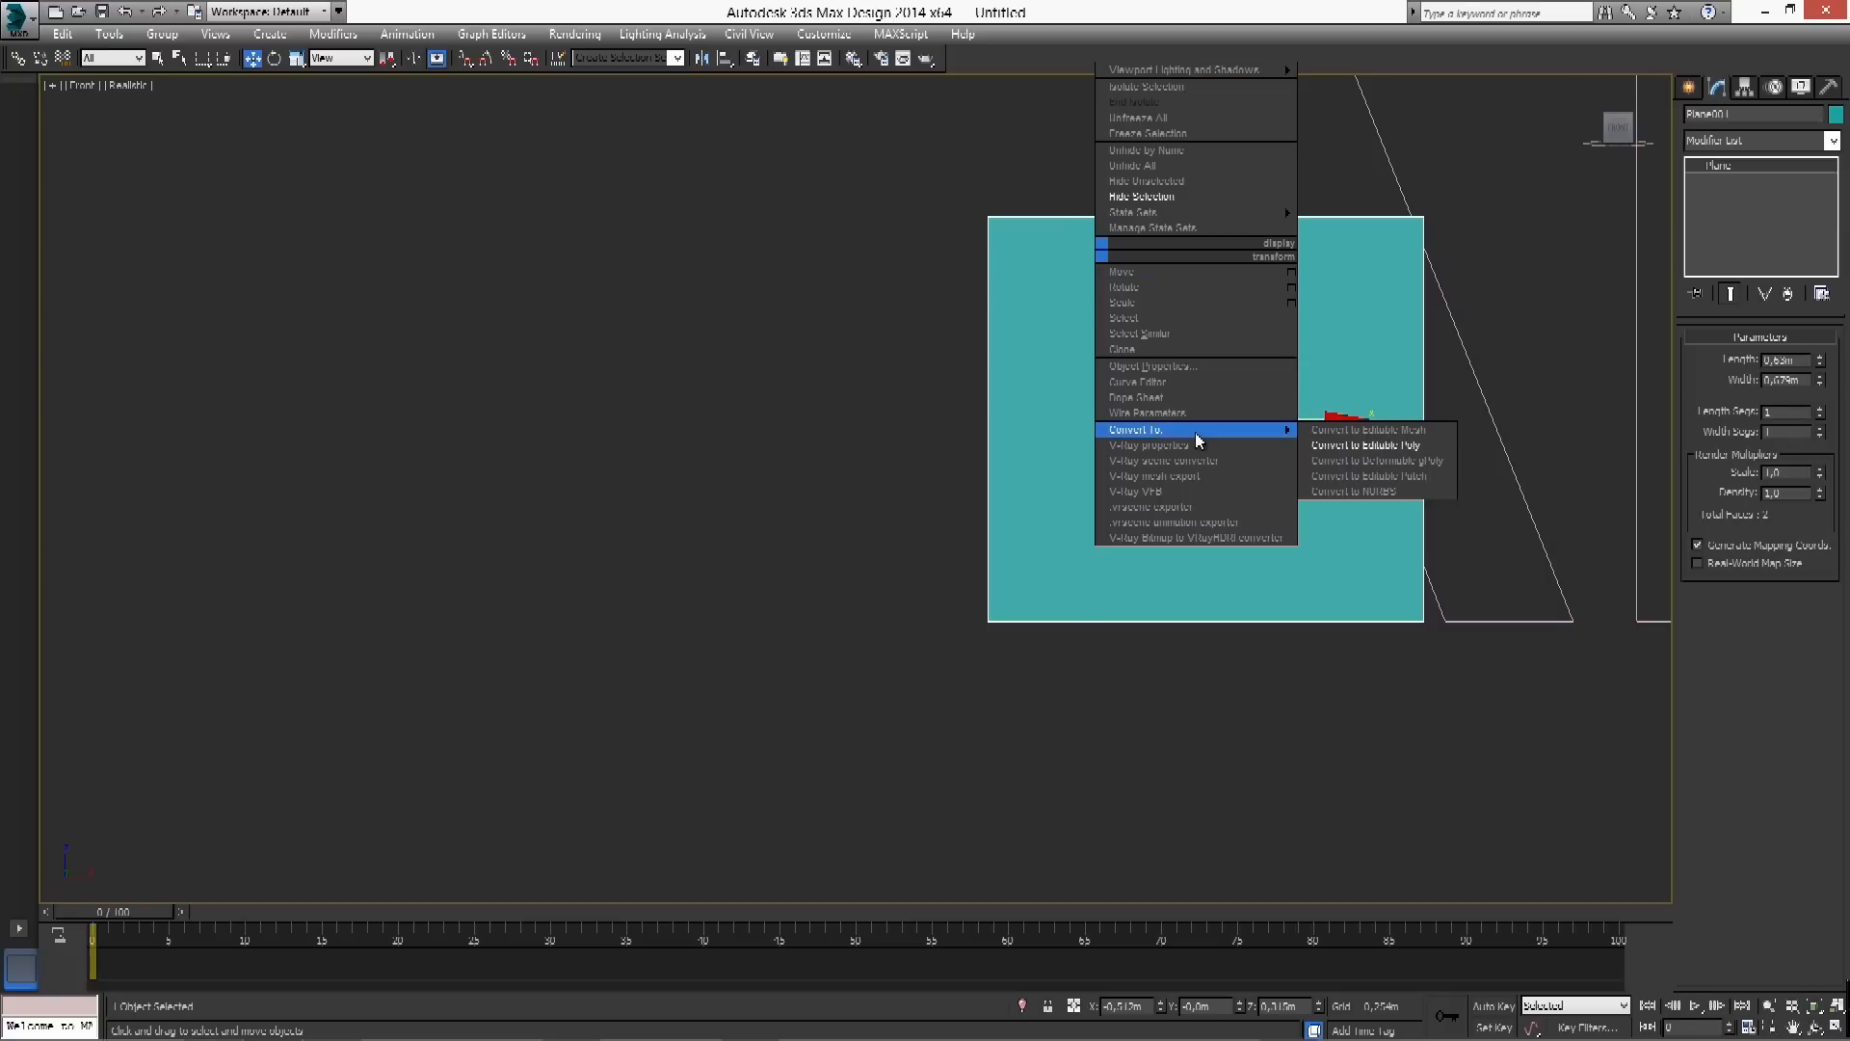
{"action": "left_click", "coordinate": [1349, 444]}
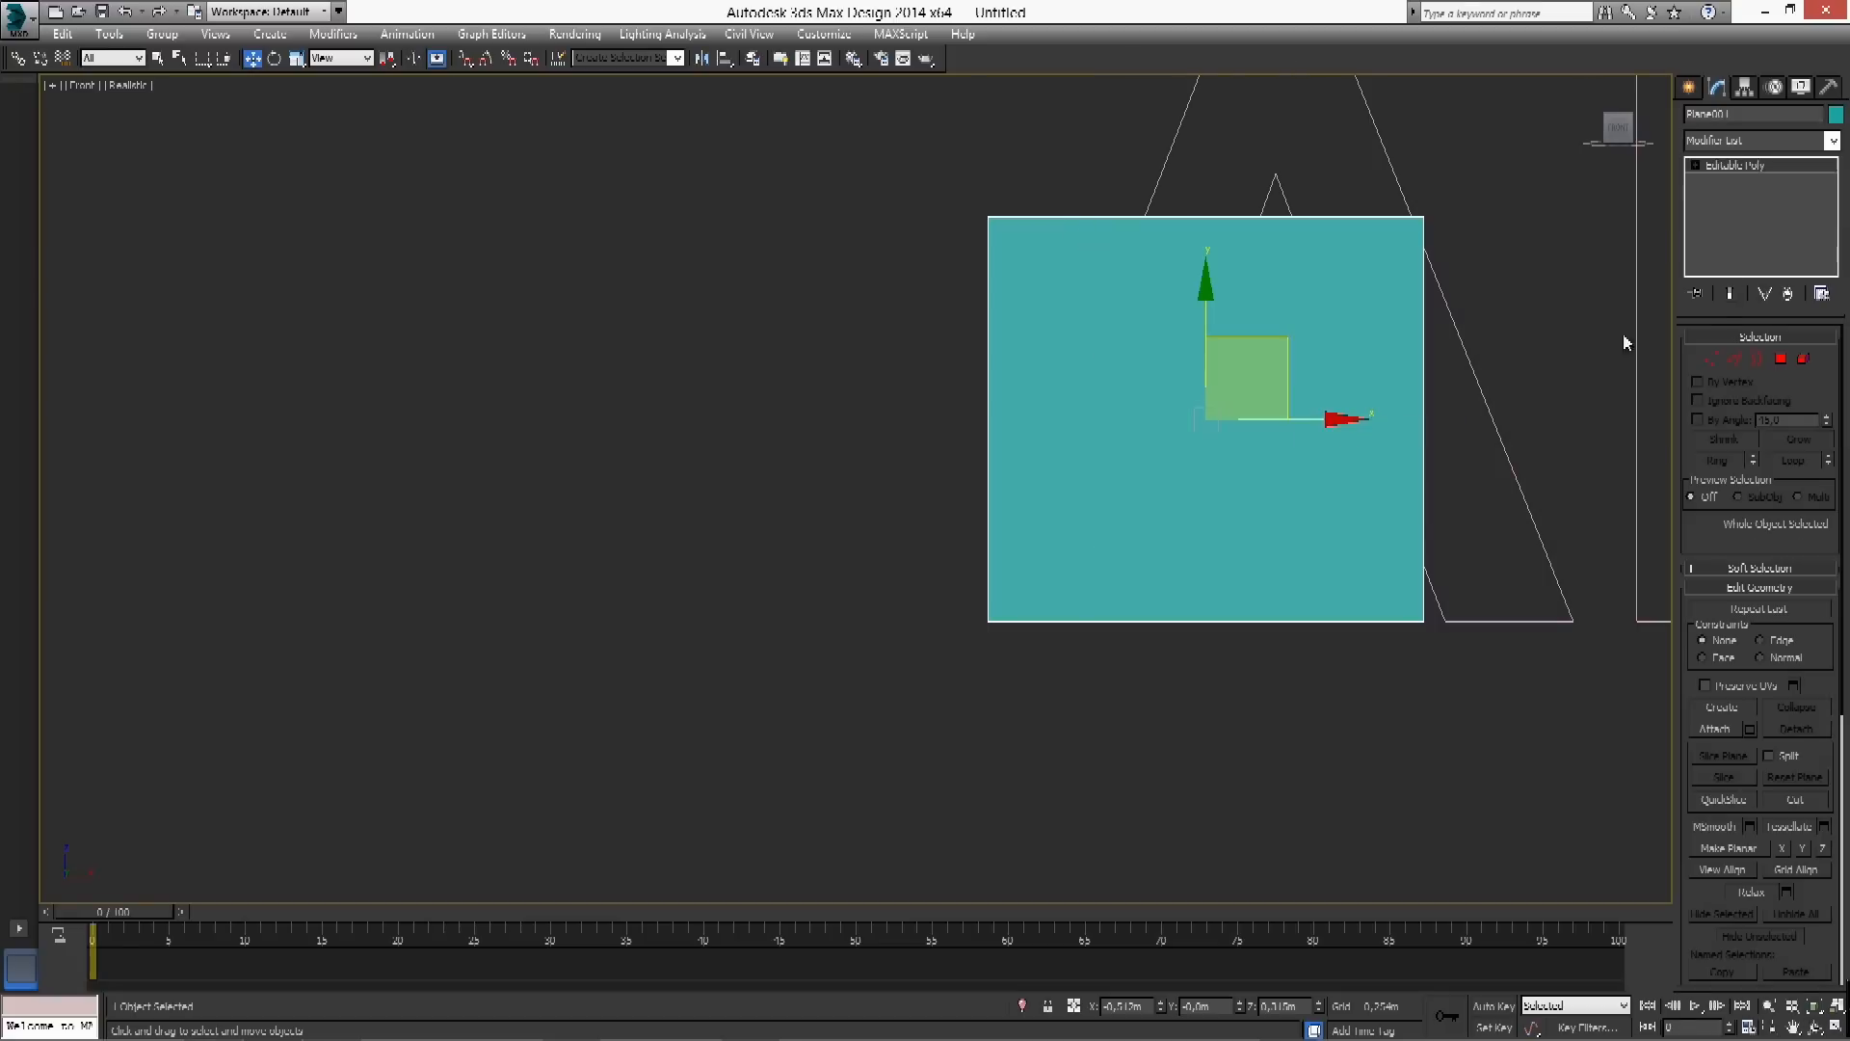
Step through the plane's vertex, edge, border, polygon and element levels, return to the vertex level, and make the plane see-through
{"action": "left_click", "coordinate": [1713, 359]}
{"action": "left_click", "coordinate": [1734, 358]}
{"action": "left_click", "coordinate": [1756, 358]}
{"action": "left_click", "coordinate": [1781, 359]}
{"action": "left_click", "coordinate": [1805, 360]}
{"action": "left_click", "coordinate": [1734, 358]}
{"action": "left_click", "coordinate": [1711, 359]}
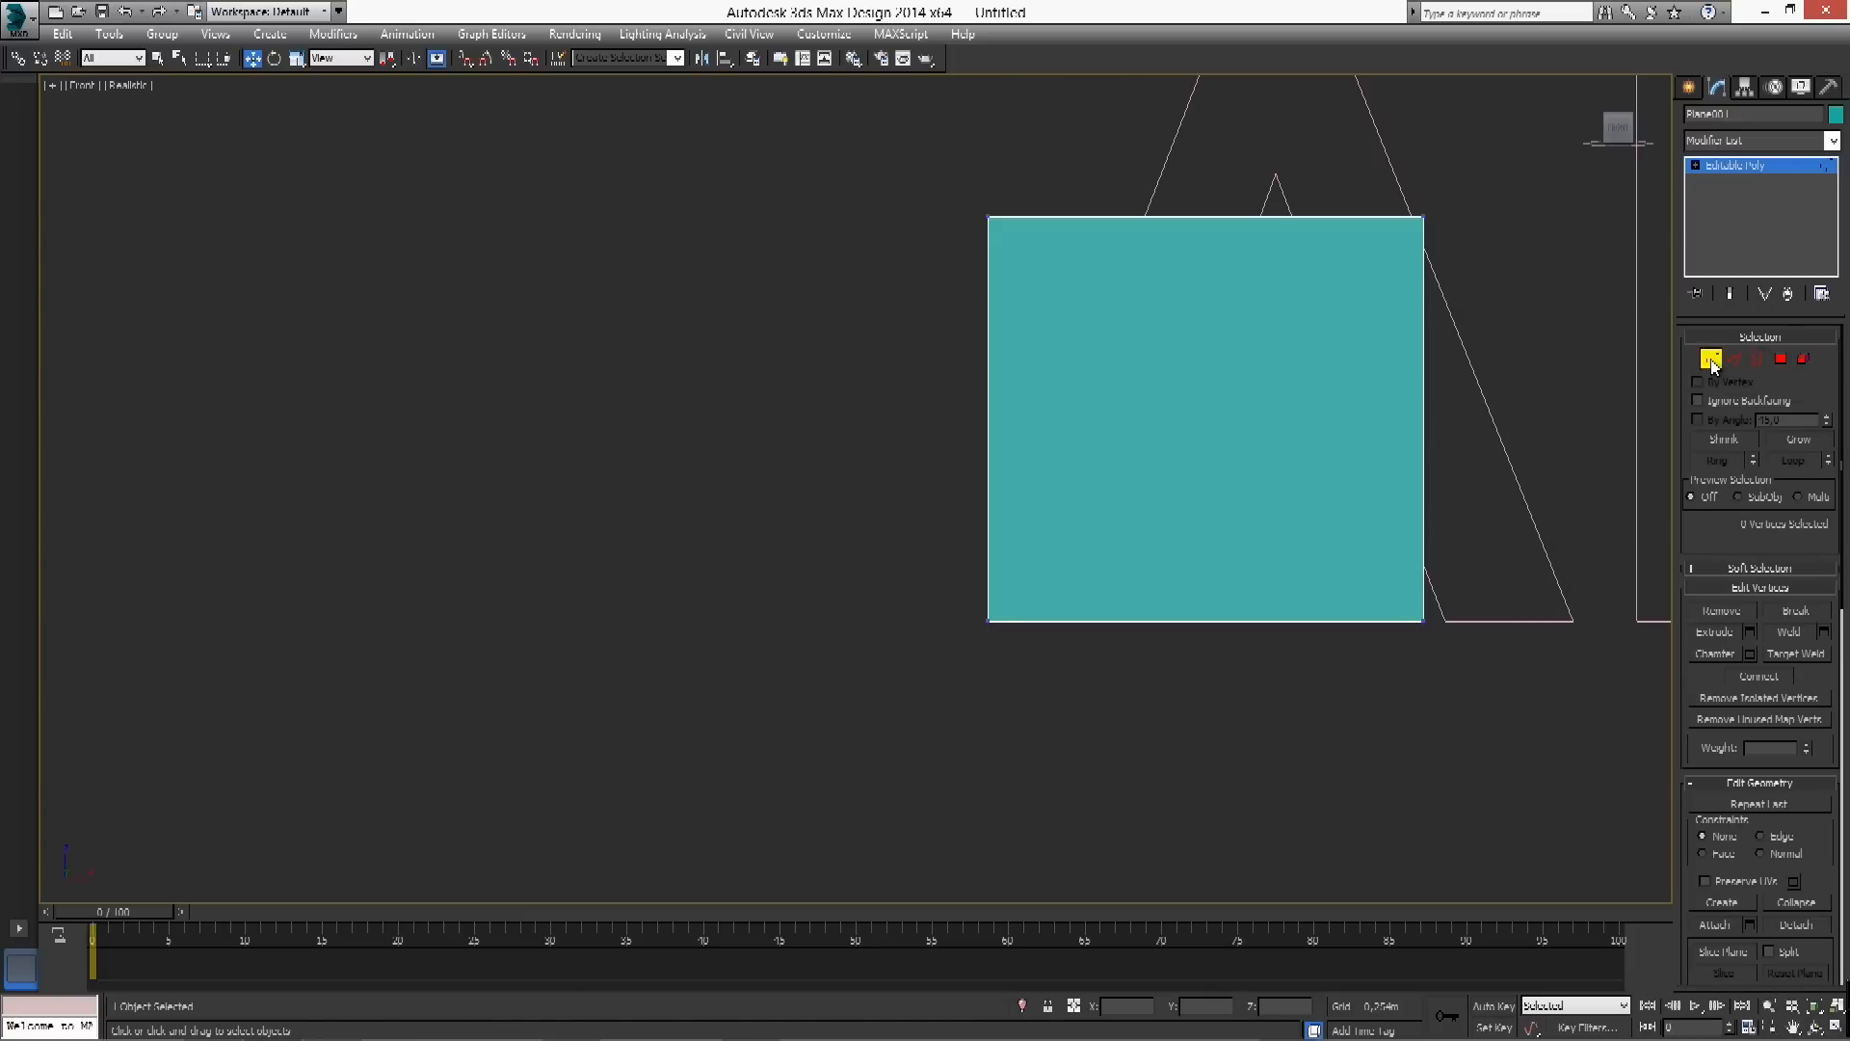
{"action": "key", "text": "alt+x"}
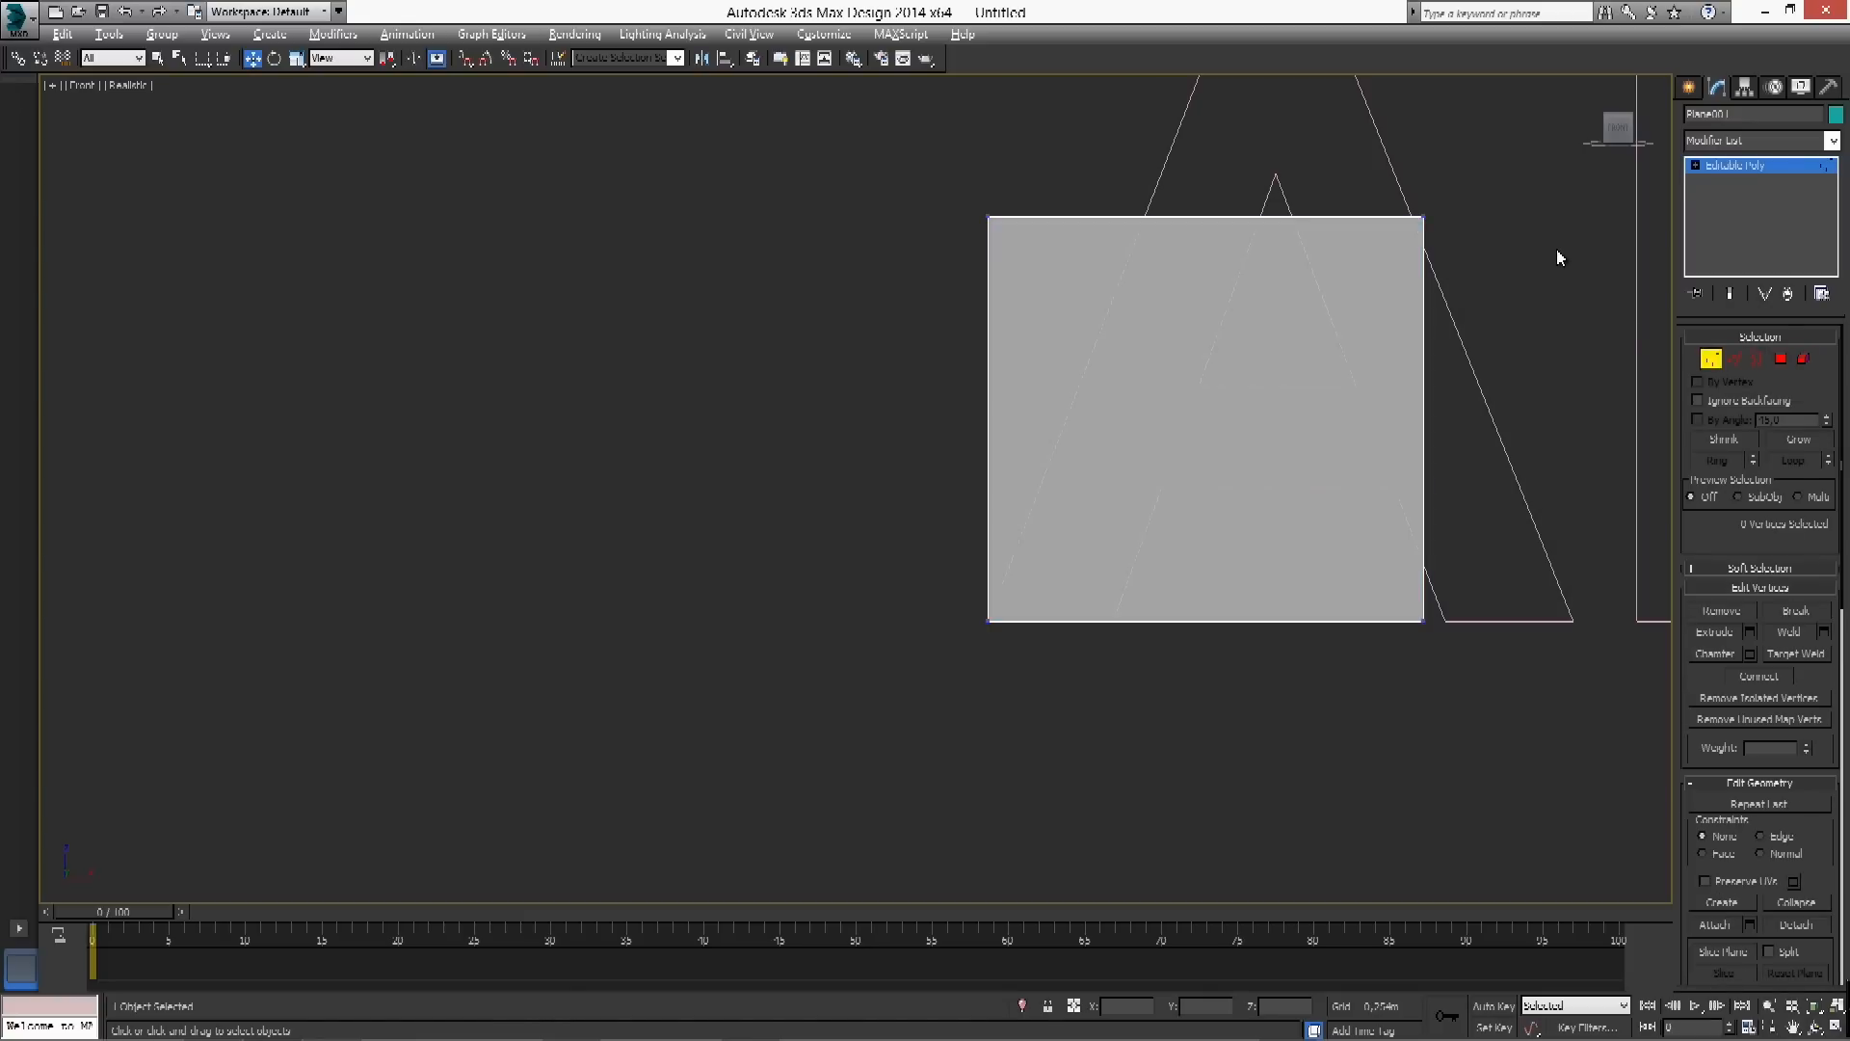
Move the plane's two right-hand vertices inward to match the width of the A's left foot
{"action": "middle_click_drag", "start_coordinate": [1460, 450], "coordinate": [1353, 484]}
{"action": "scroll", "coordinate": [1358, 482], "scroll_direction": "up", "scroll_amount": 3}
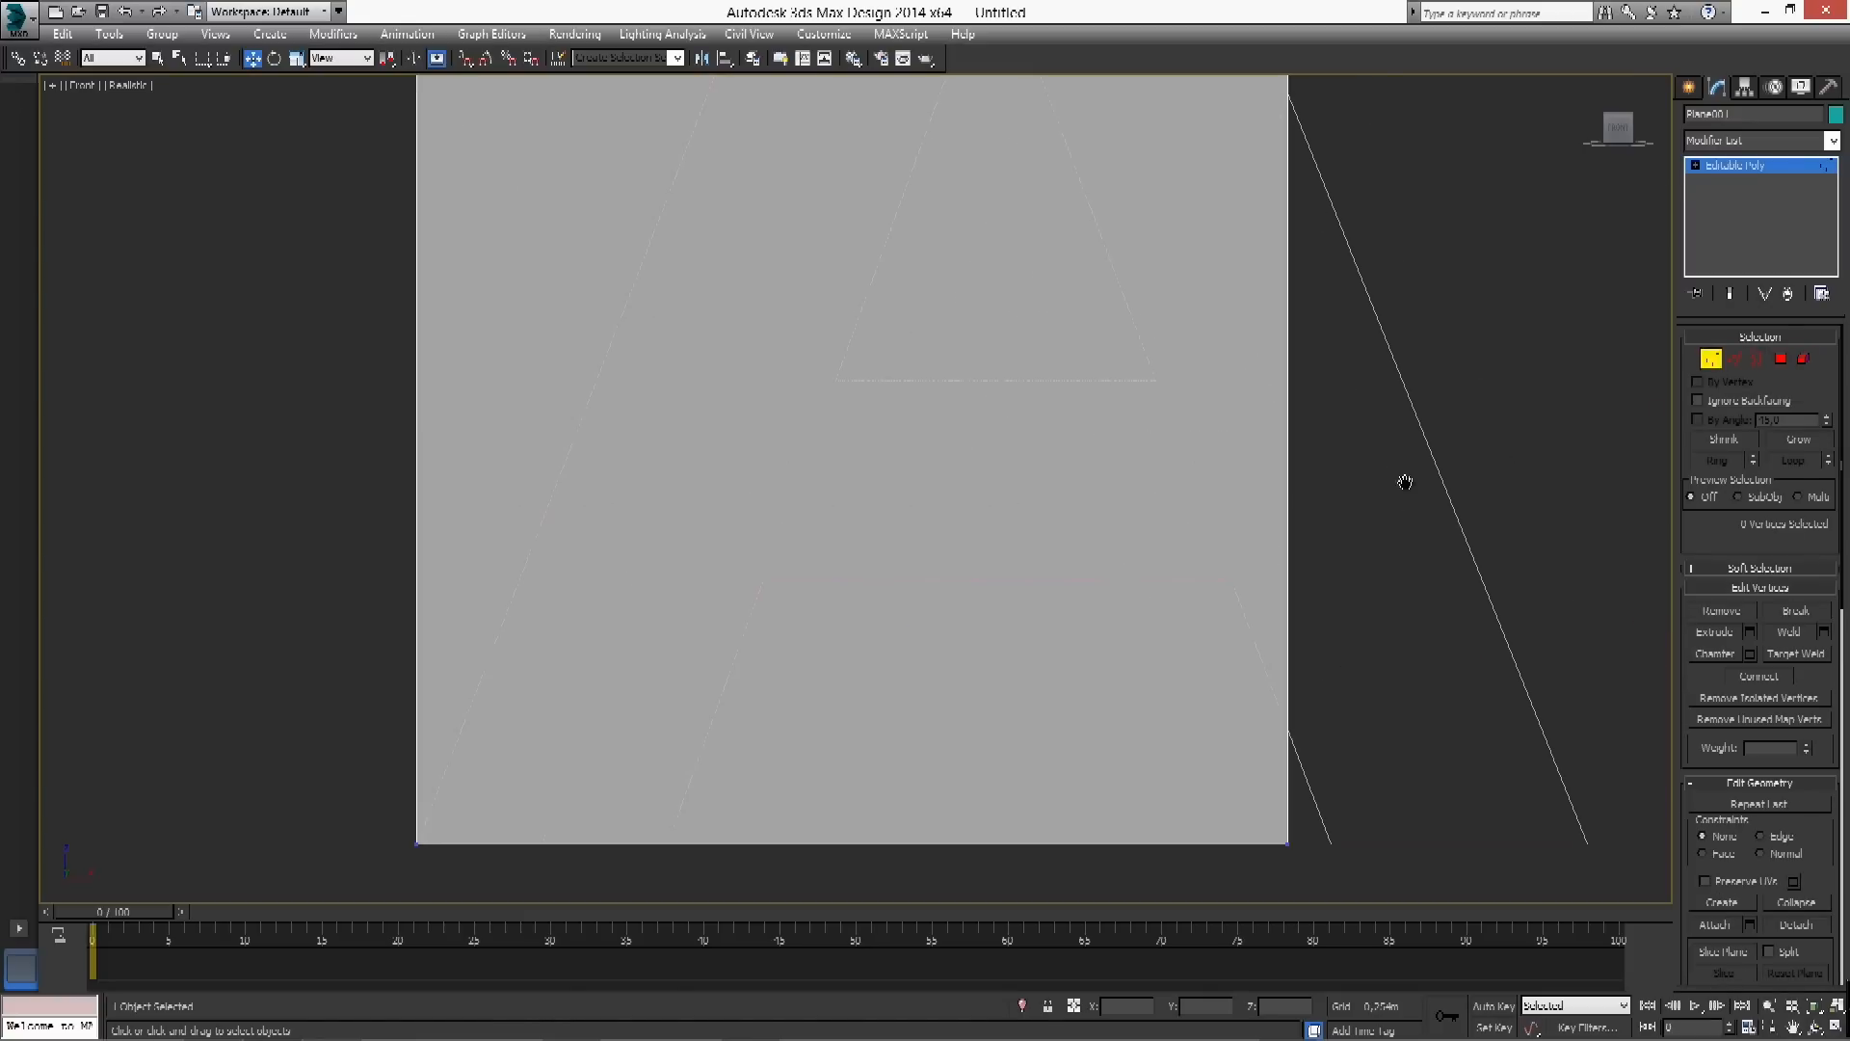
{"action": "scroll", "coordinate": [1367, 479], "scroll_direction": "down", "scroll_amount": 3}
{"action": "left_click_drag", "start_coordinate": [1333, 590], "coordinate": [1296, 710]}
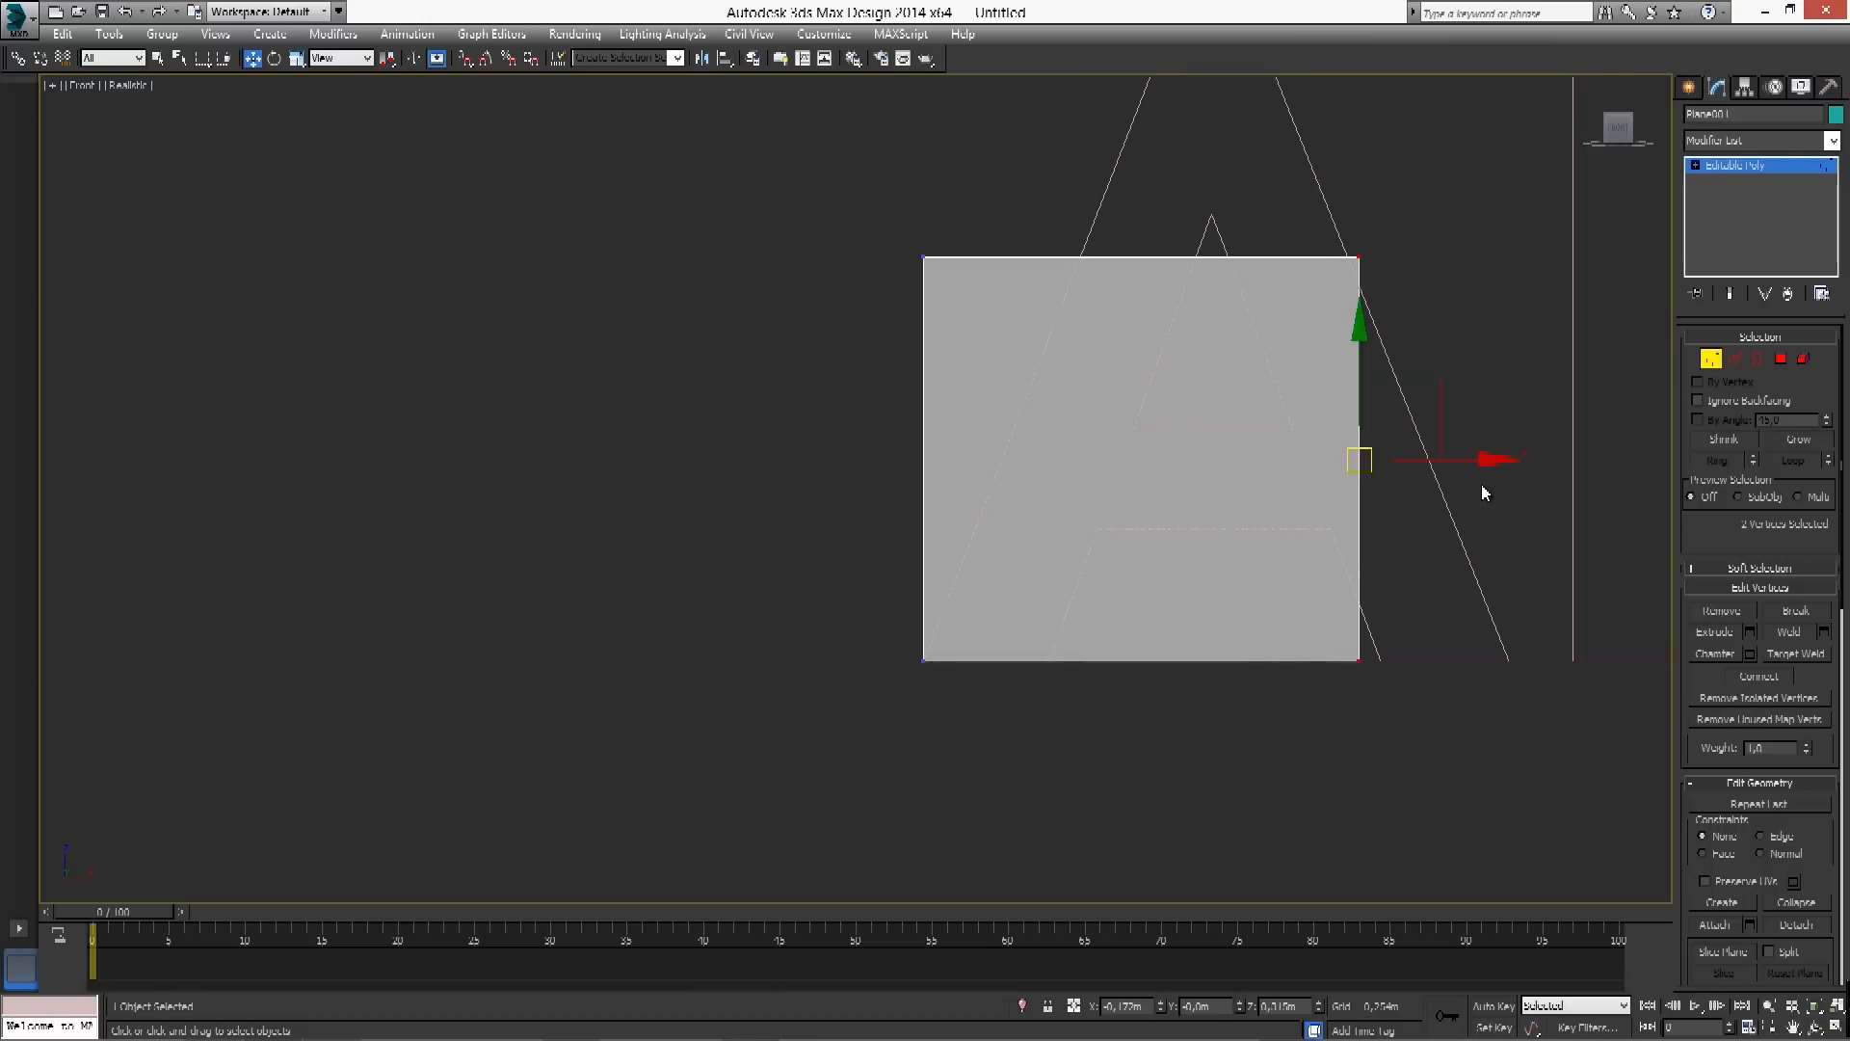
{"action": "left_click_drag", "start_coordinate": [1463, 473], "coordinate": [1147, 459]}
Move the plane's upper vertices to the lower edge of the A's crossbar and align both sides with the slanted left leg
{"action": "left_click_drag", "start_coordinate": [883, 604], "coordinate": [1025, 662]}
{"action": "left_click_drag", "start_coordinate": [892, 227], "coordinate": [1135, 287]}
{"action": "left_click_drag", "start_coordinate": [1067, 178], "coordinate": [1119, 448]}
{"action": "middle_click_drag", "start_coordinate": [1193, 544], "coordinate": [1292, 403]}
{"action": "scroll", "coordinate": [1171, 519], "scroll_direction": "up", "scroll_amount": 3}
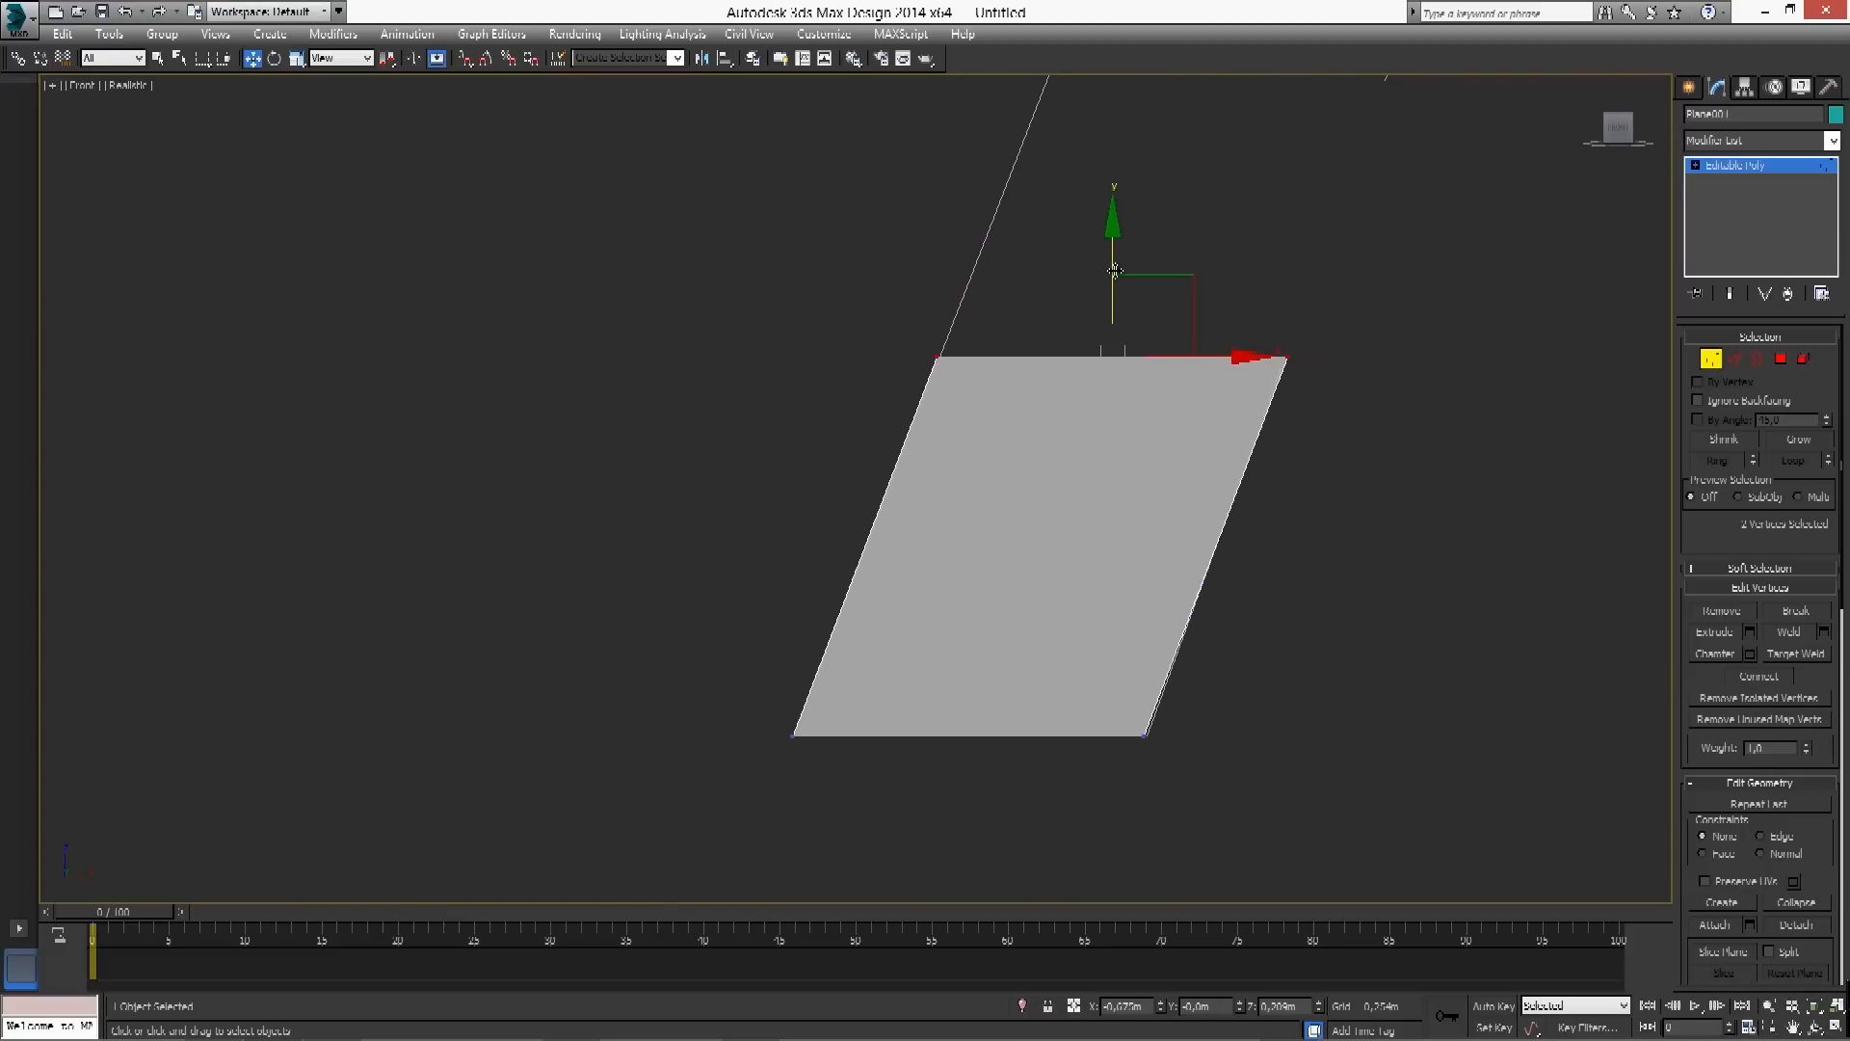
{"action": "left_click", "coordinate": [1287, 360]}
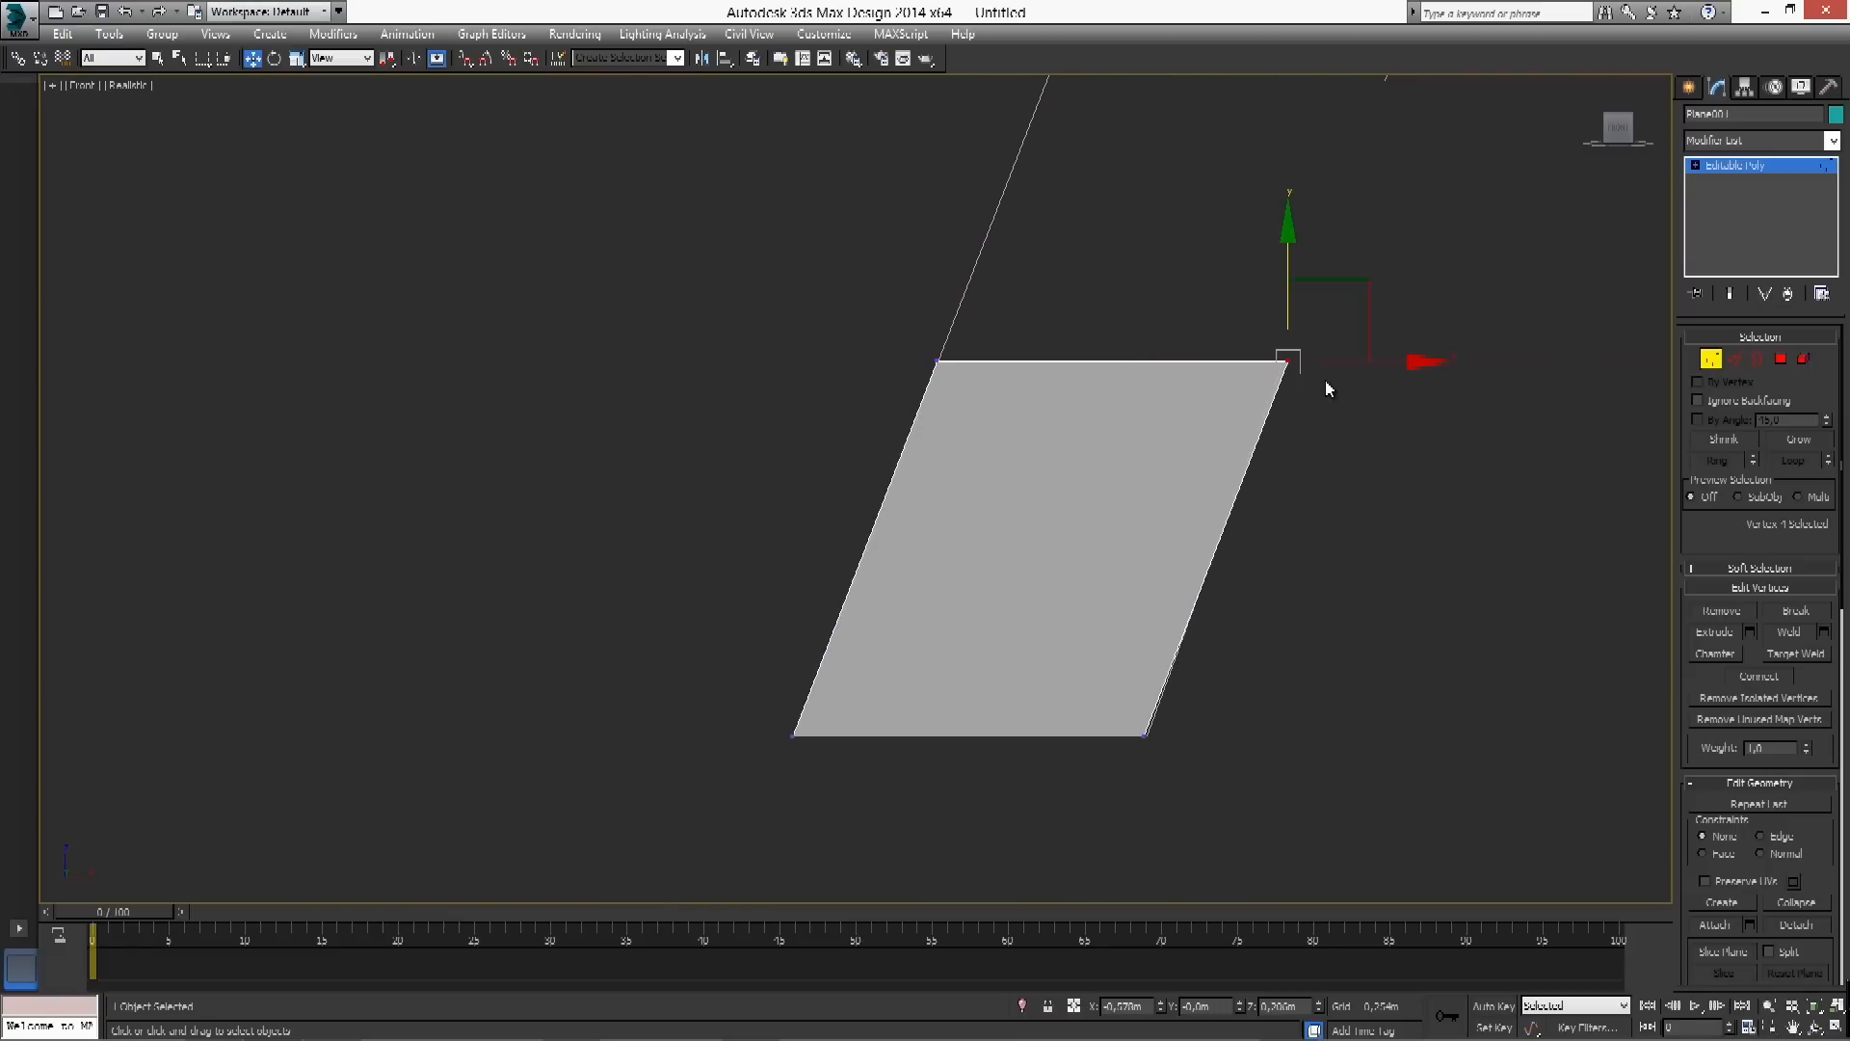
{"action": "left_click_drag", "start_coordinate": [1382, 364], "coordinate": [1375, 364]}
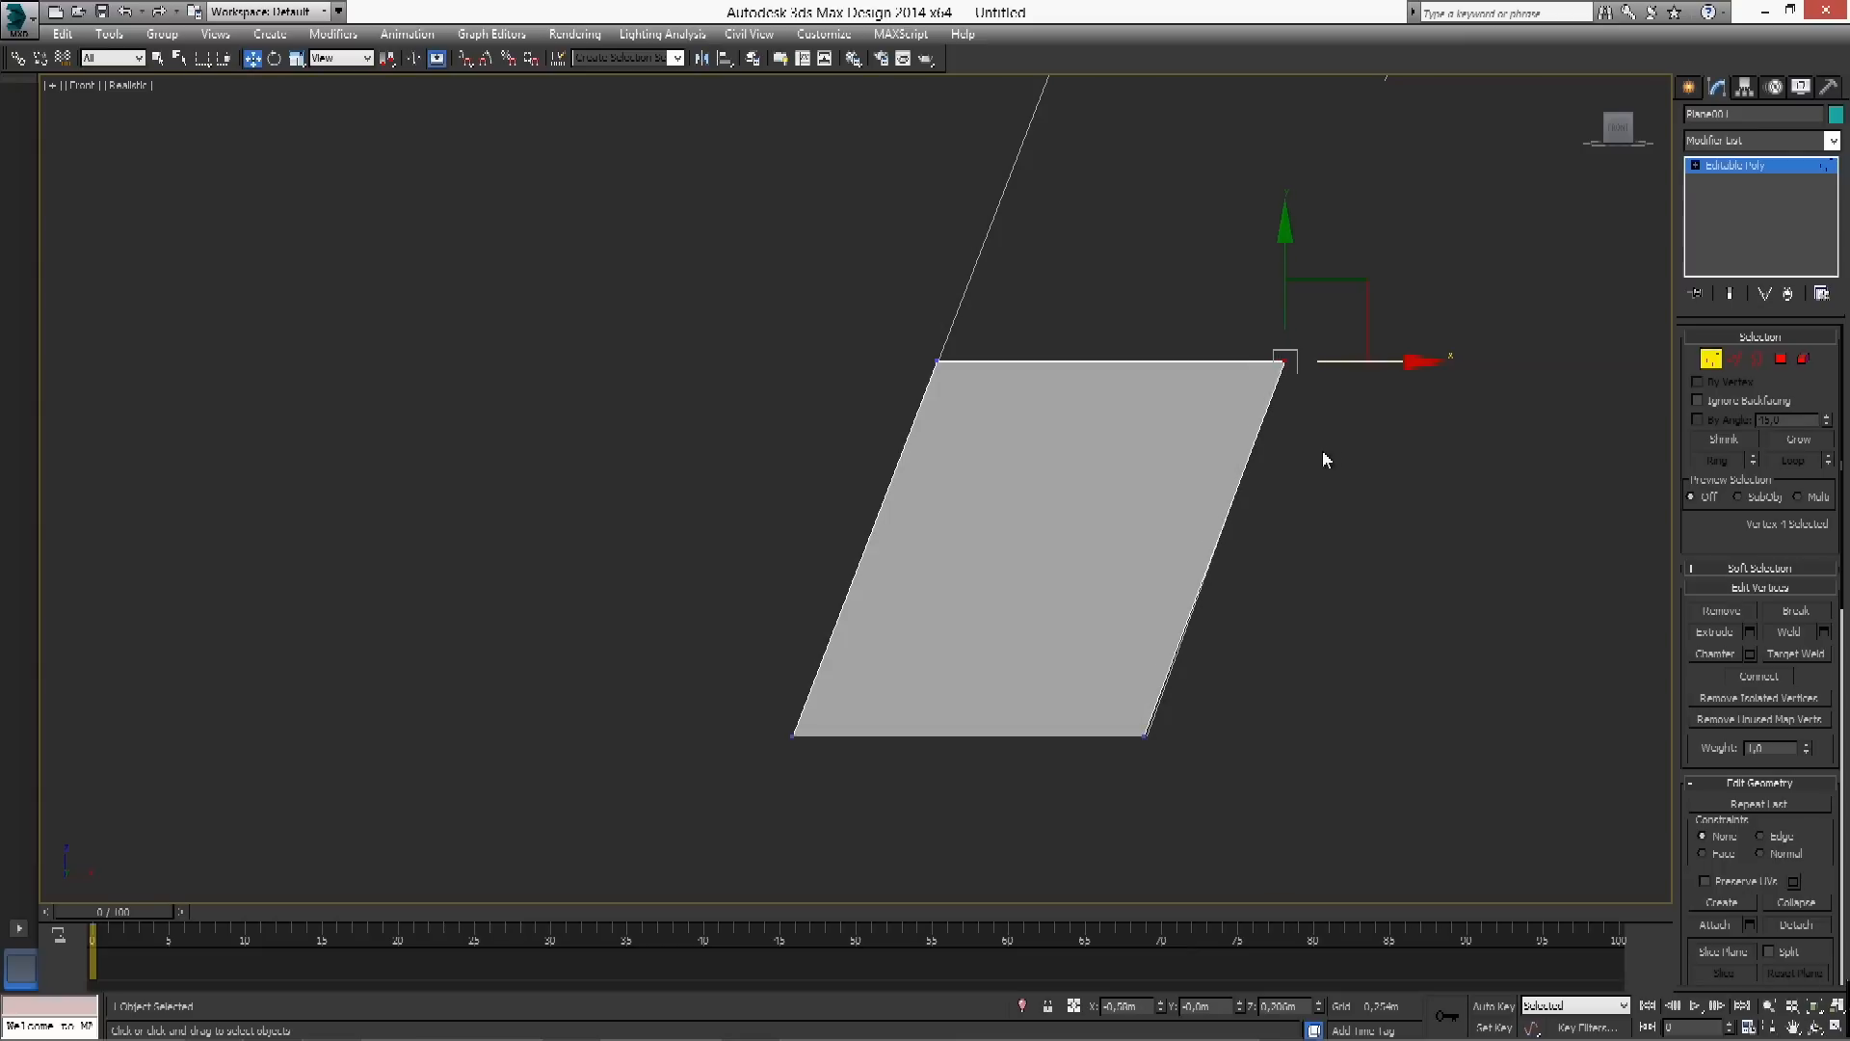
Select the plane's upper edge and extend a copy of it along the A's left leg up to the letter's top
{"action": "left_click", "coordinate": [1747, 364]}
{"action": "left_click_drag", "start_coordinate": [1135, 217], "coordinate": [1064, 374]}
{"action": "scroll", "coordinate": [1185, 385], "scroll_direction": "down", "scroll_amount": 3}
{"action": "scroll", "coordinate": [1211, 500], "scroll_direction": "down", "scroll_amount": 5}
{"action": "middle_click_drag", "start_coordinate": [1211, 495], "coordinate": [1189, 553]}
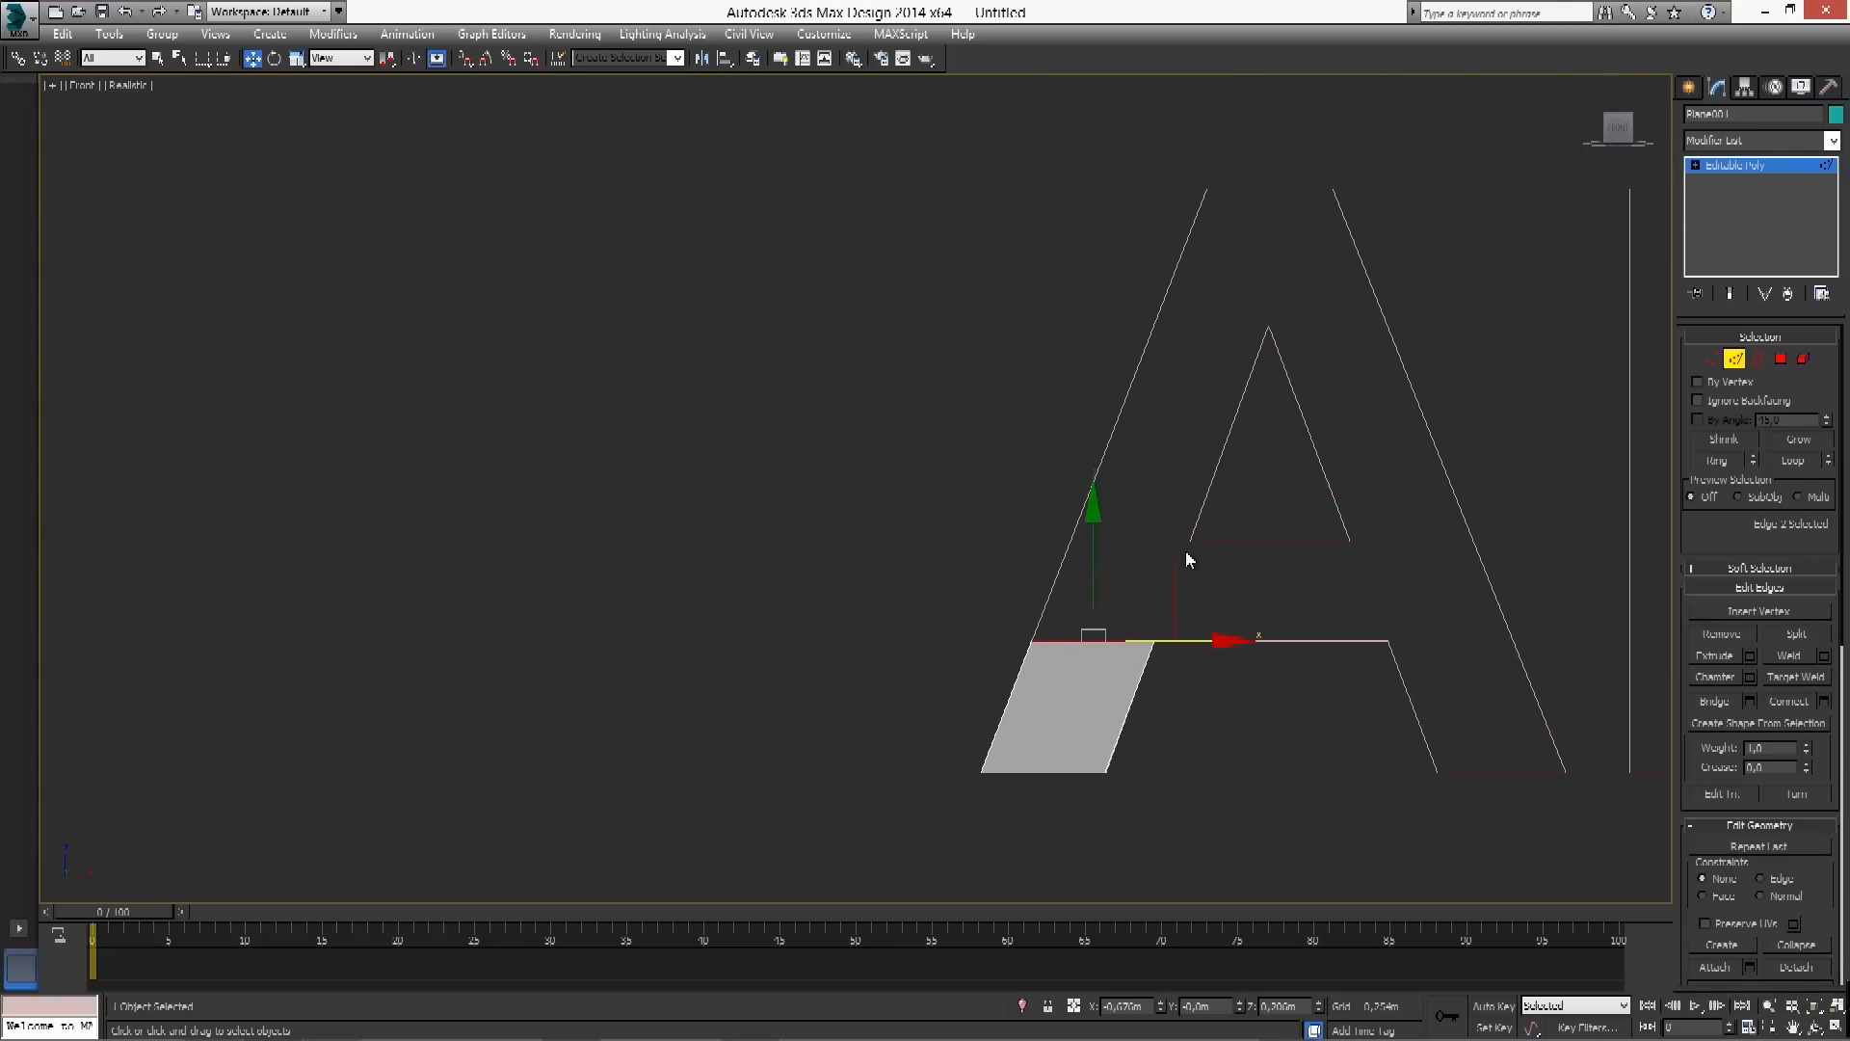
{"action": "mouse_move", "coordinate": [1174, 562]}
{"action": "left_mouse_down", "text": "shift"}
{"action": "mouse_move", "coordinate": [1320, 299]}
{"action": "mouse_move", "coordinate": [1329, 133]}
{"action": "mouse_move", "coordinate": [1350, 109]}
{"action": "left_mouse_up", "text": "shift"}
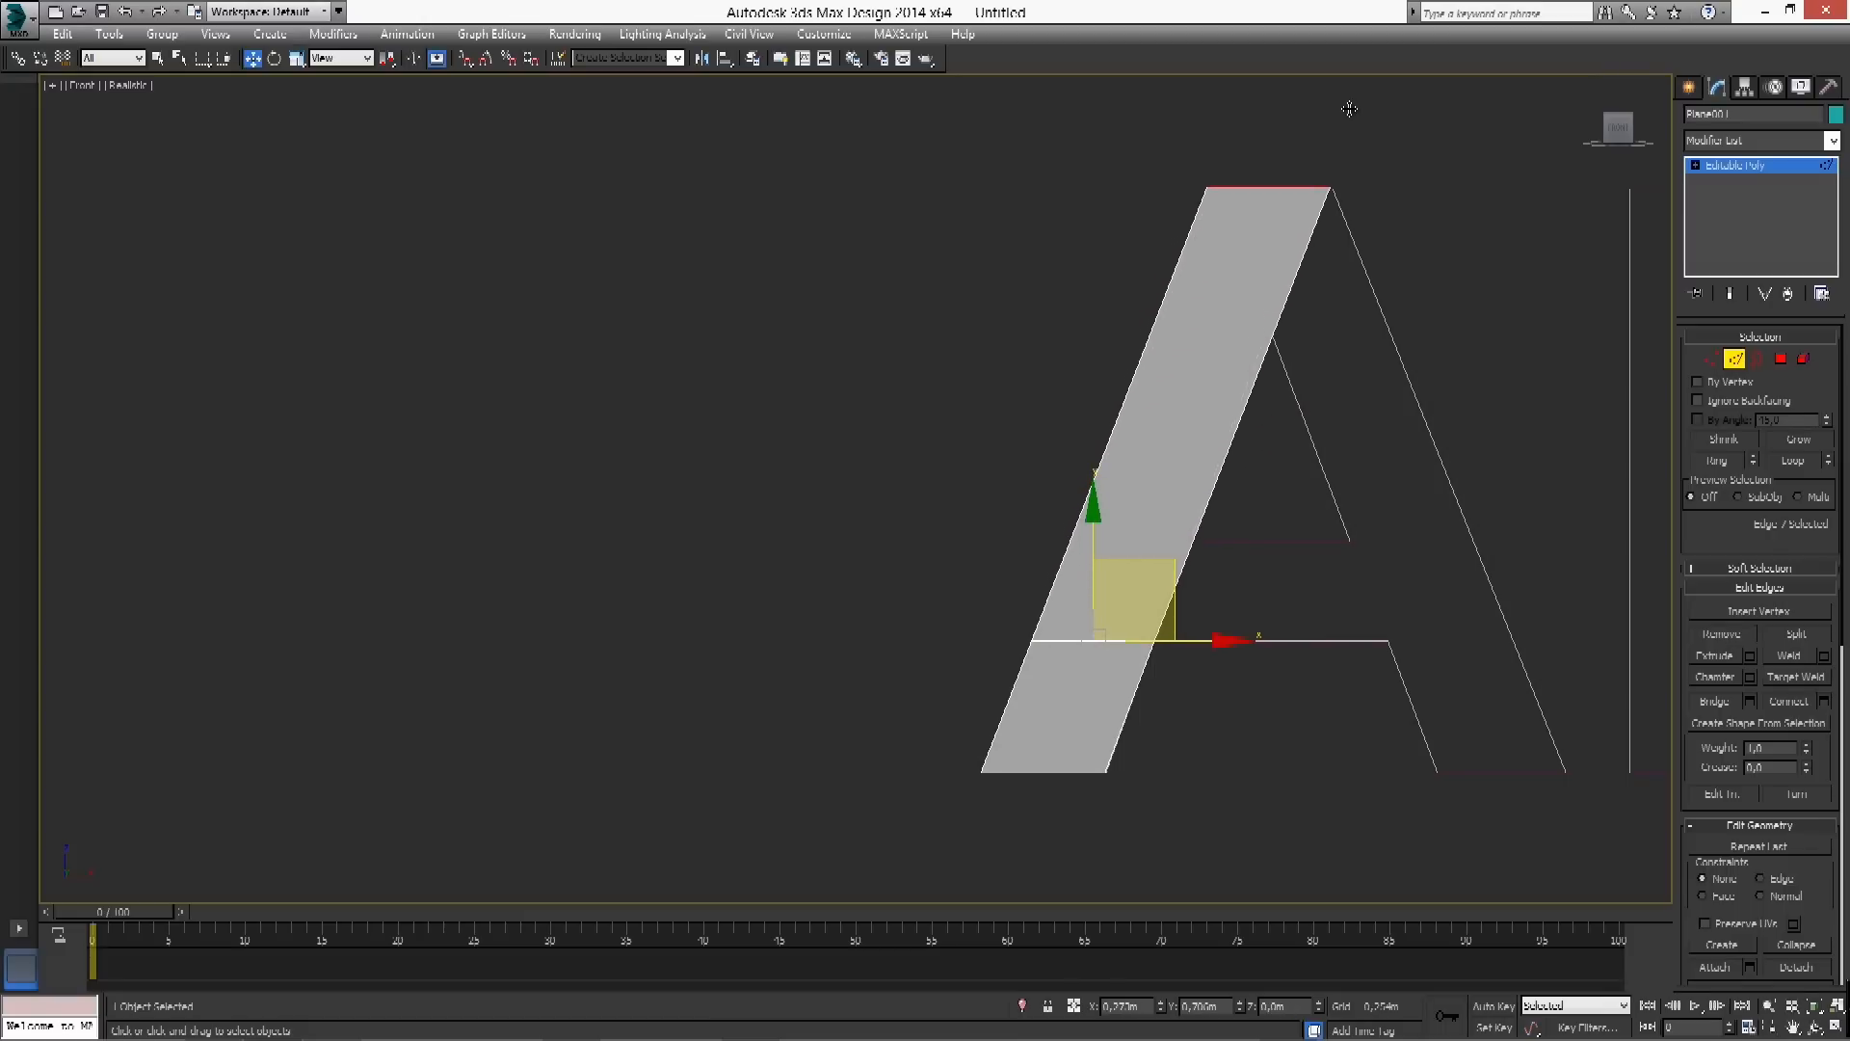
{"action": "left_click_drag", "start_coordinate": [1349, 109], "coordinate": [1349, 108], "text": "shift"}
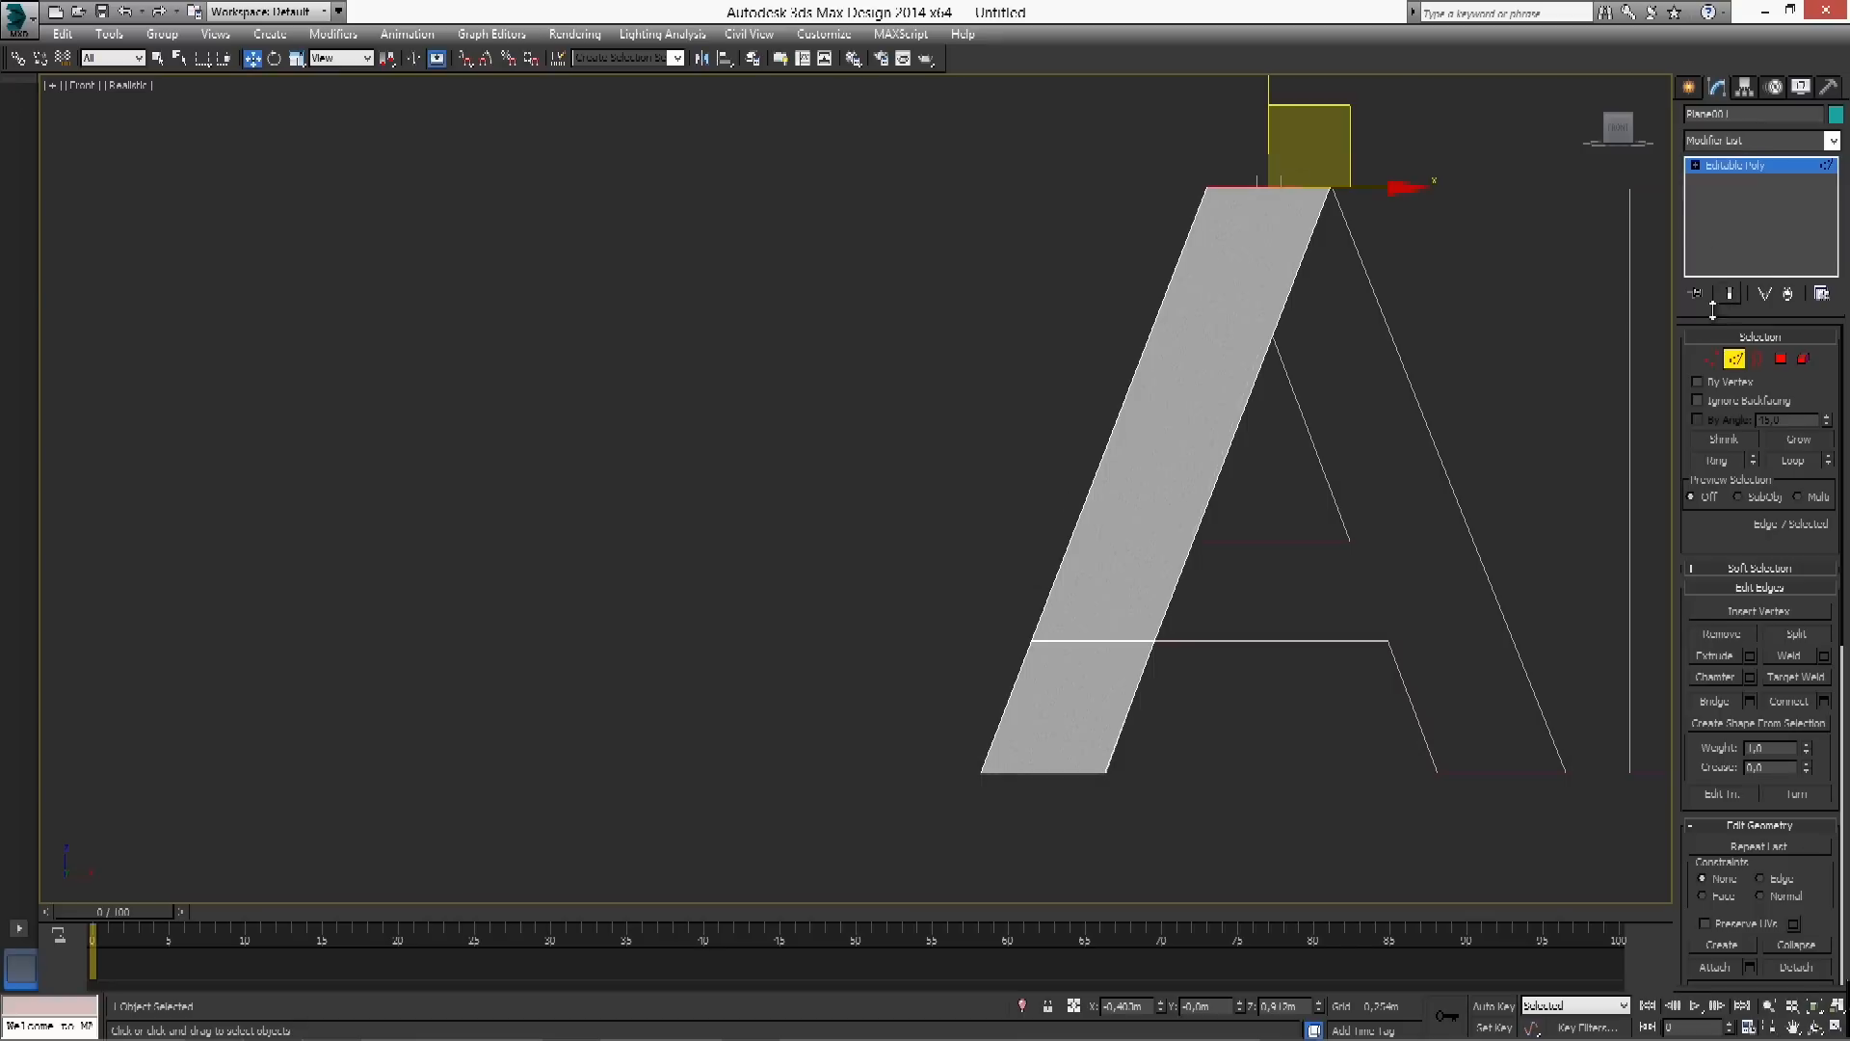
Shift the strip's top-right vertex slightly inward to follow the inner side of the A's leg, and leave vertex editing
{"action": "left_click", "coordinate": [1710, 358]}
{"action": "left_click_drag", "start_coordinate": [1495, 147], "coordinate": [1290, 274]}
{"action": "left_click_drag", "start_coordinate": [1424, 189], "coordinate": [1418, 185]}
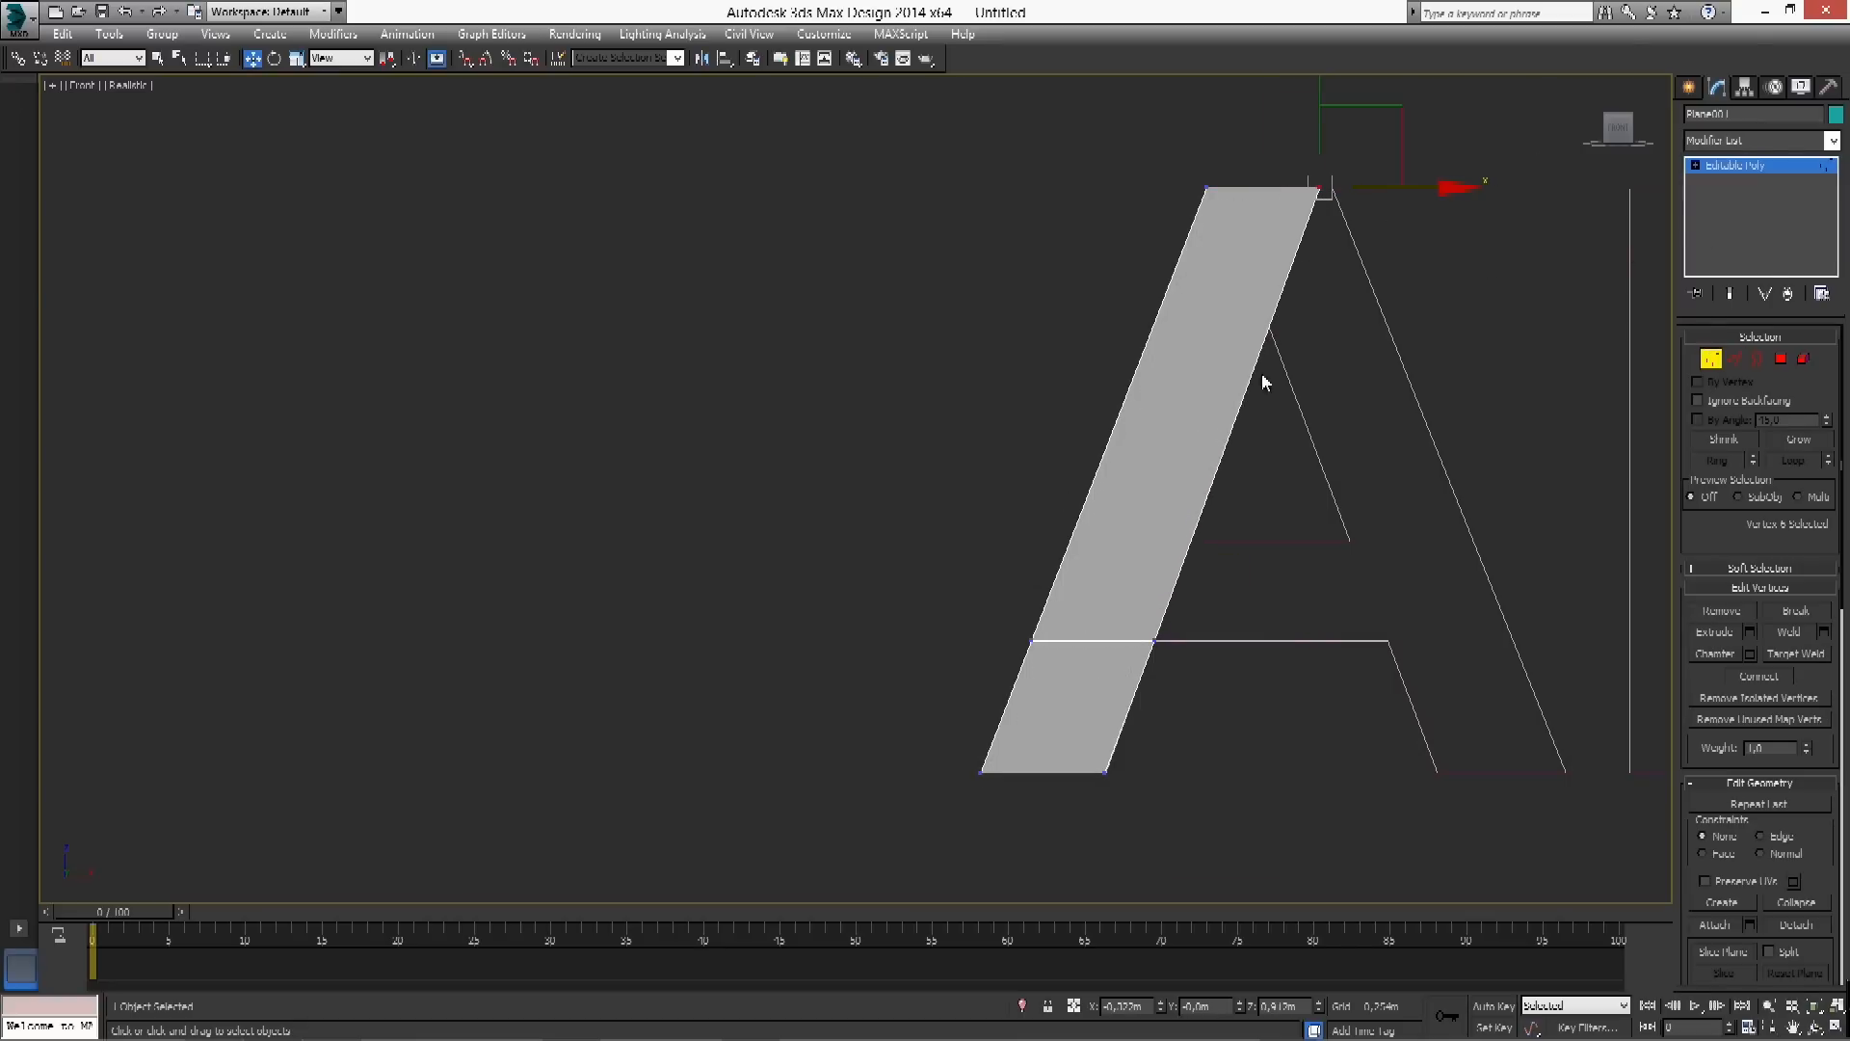
{"action": "left_click", "coordinate": [1710, 359]}
{"action": "scroll", "coordinate": [1295, 554], "scroll_direction": "up", "scroll_amount": 3}
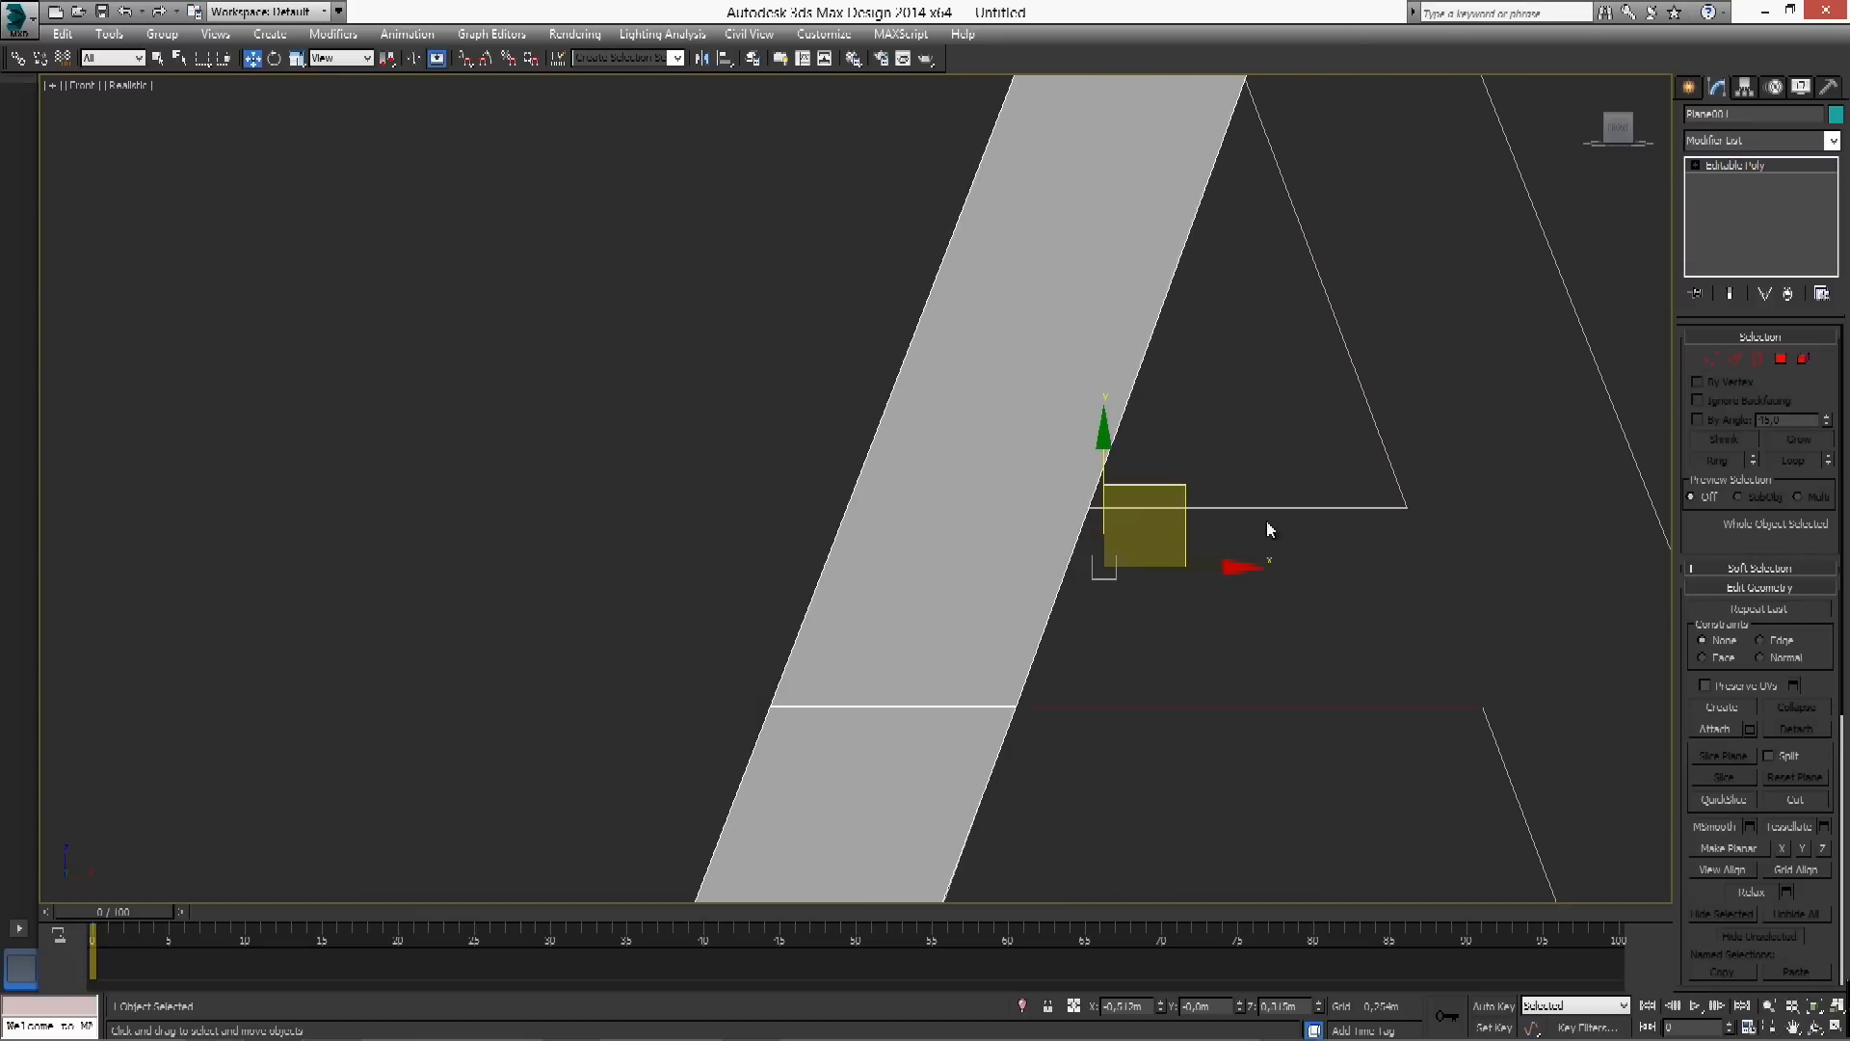
{"action": "scroll", "coordinate": [1243, 516], "scroll_direction": "down", "scroll_amount": 3}
{"action": "scroll", "coordinate": [1251, 494], "scroll_direction": "down", "scroll_amount": 2}
{"action": "scroll", "coordinate": [1370, 487], "scroll_direction": "up", "scroll_amount": 2}
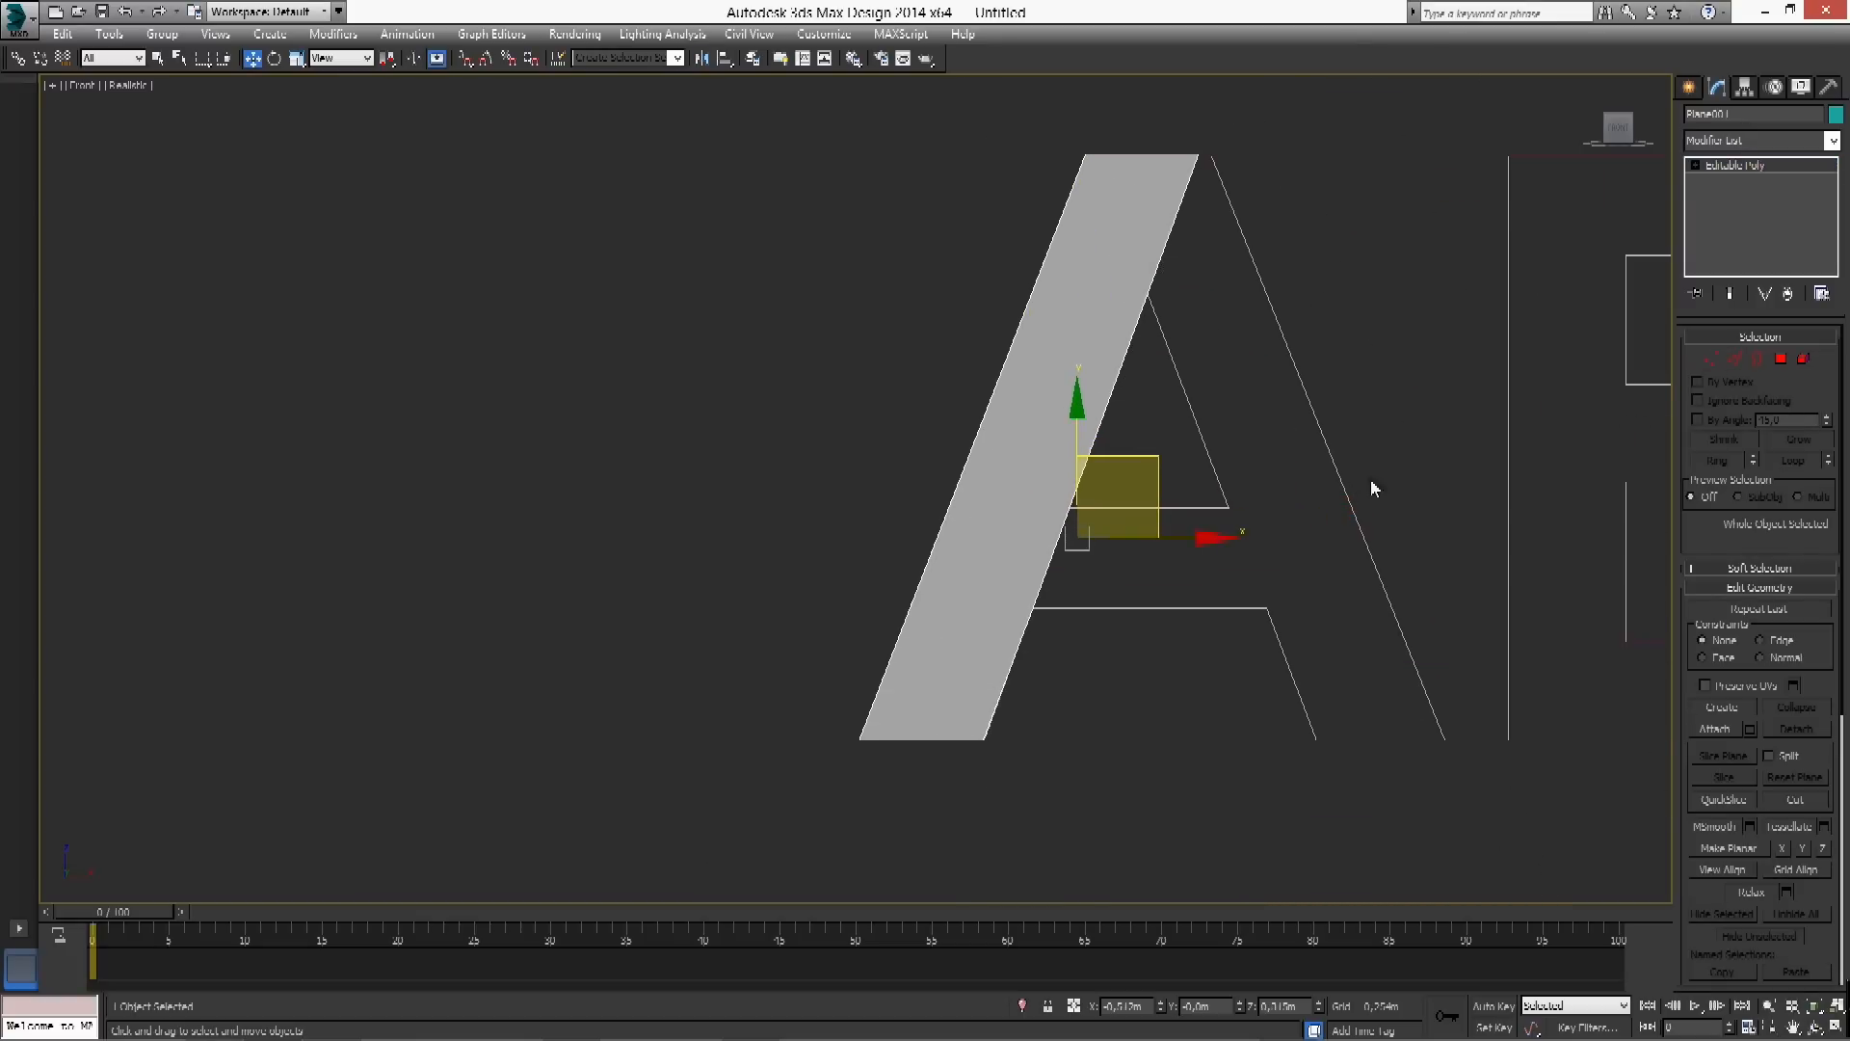
Select the two long side edges of the strip's upper section and open the Connect Edges settings
{"action": "left_click", "coordinate": [1735, 359]}
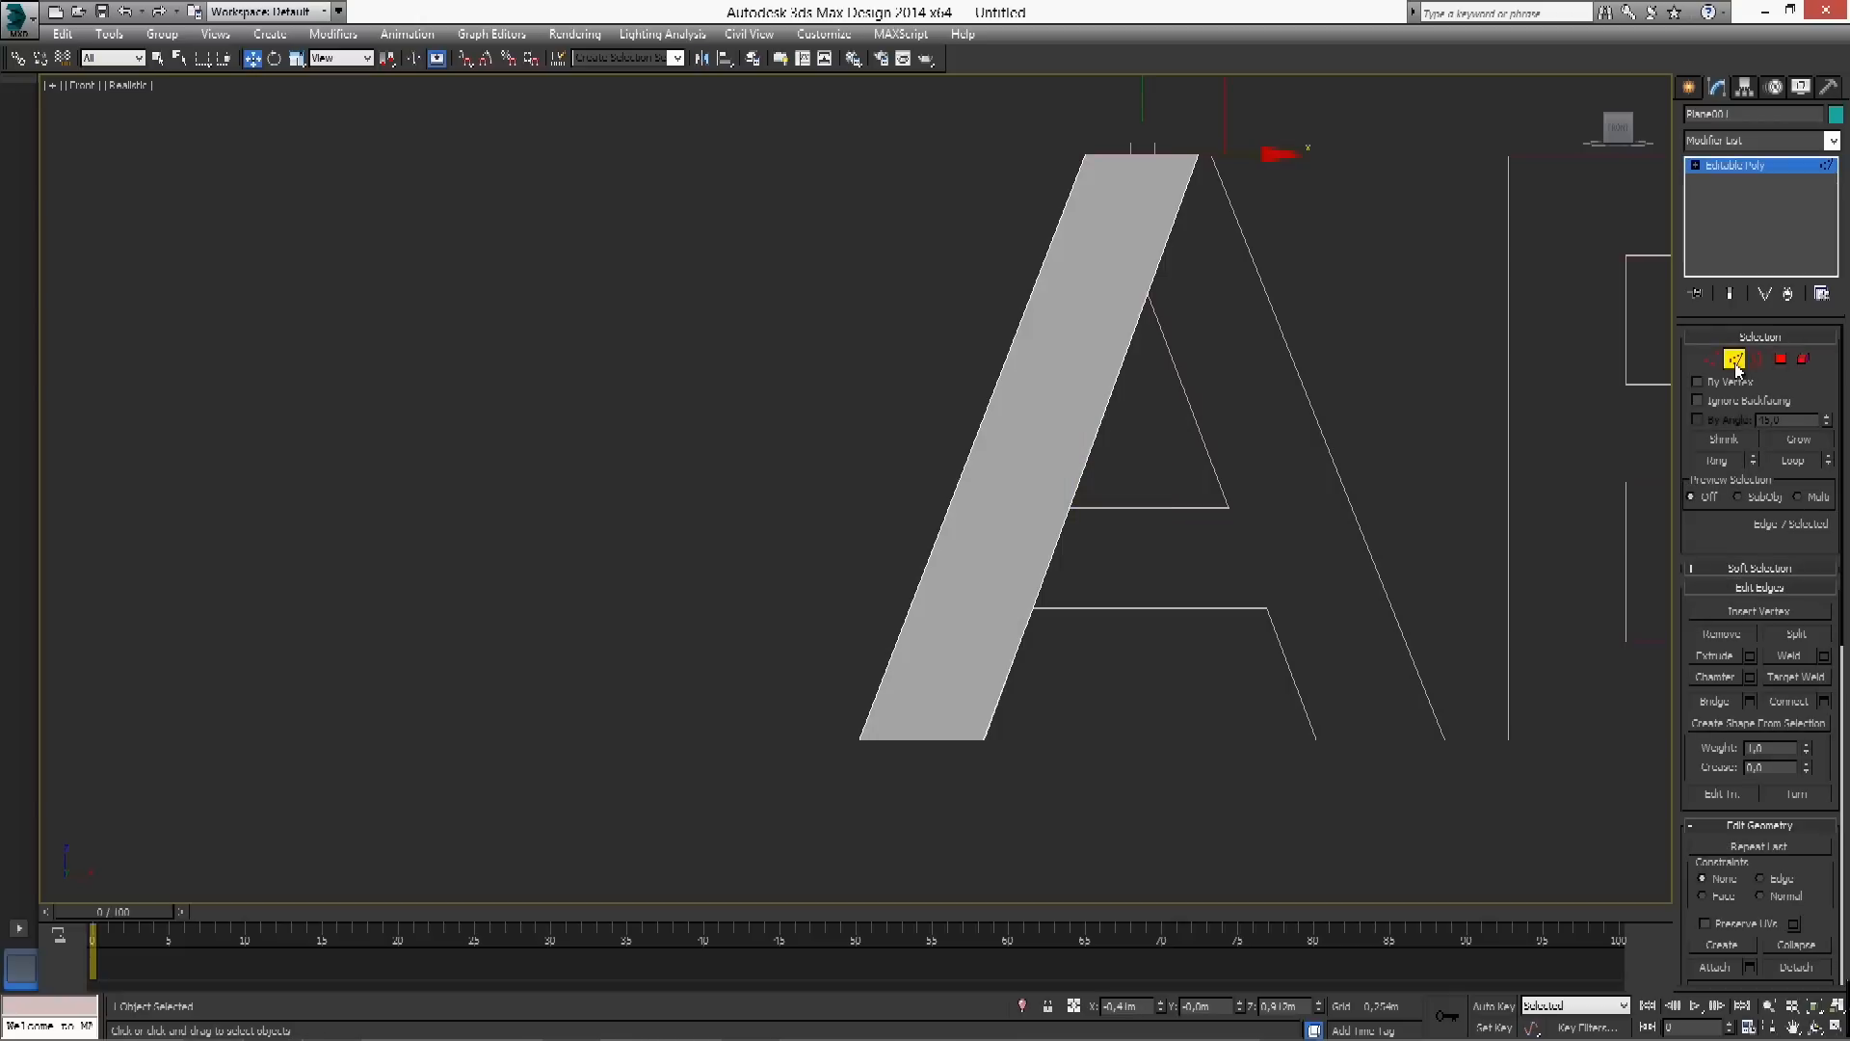
{"action": "left_click_drag", "start_coordinate": [1230, 348], "coordinate": [912, 436]}
{"action": "left_click", "coordinate": [1215, 360]}
{"action": "left_click_drag", "start_coordinate": [1216, 361], "coordinate": [887, 389]}
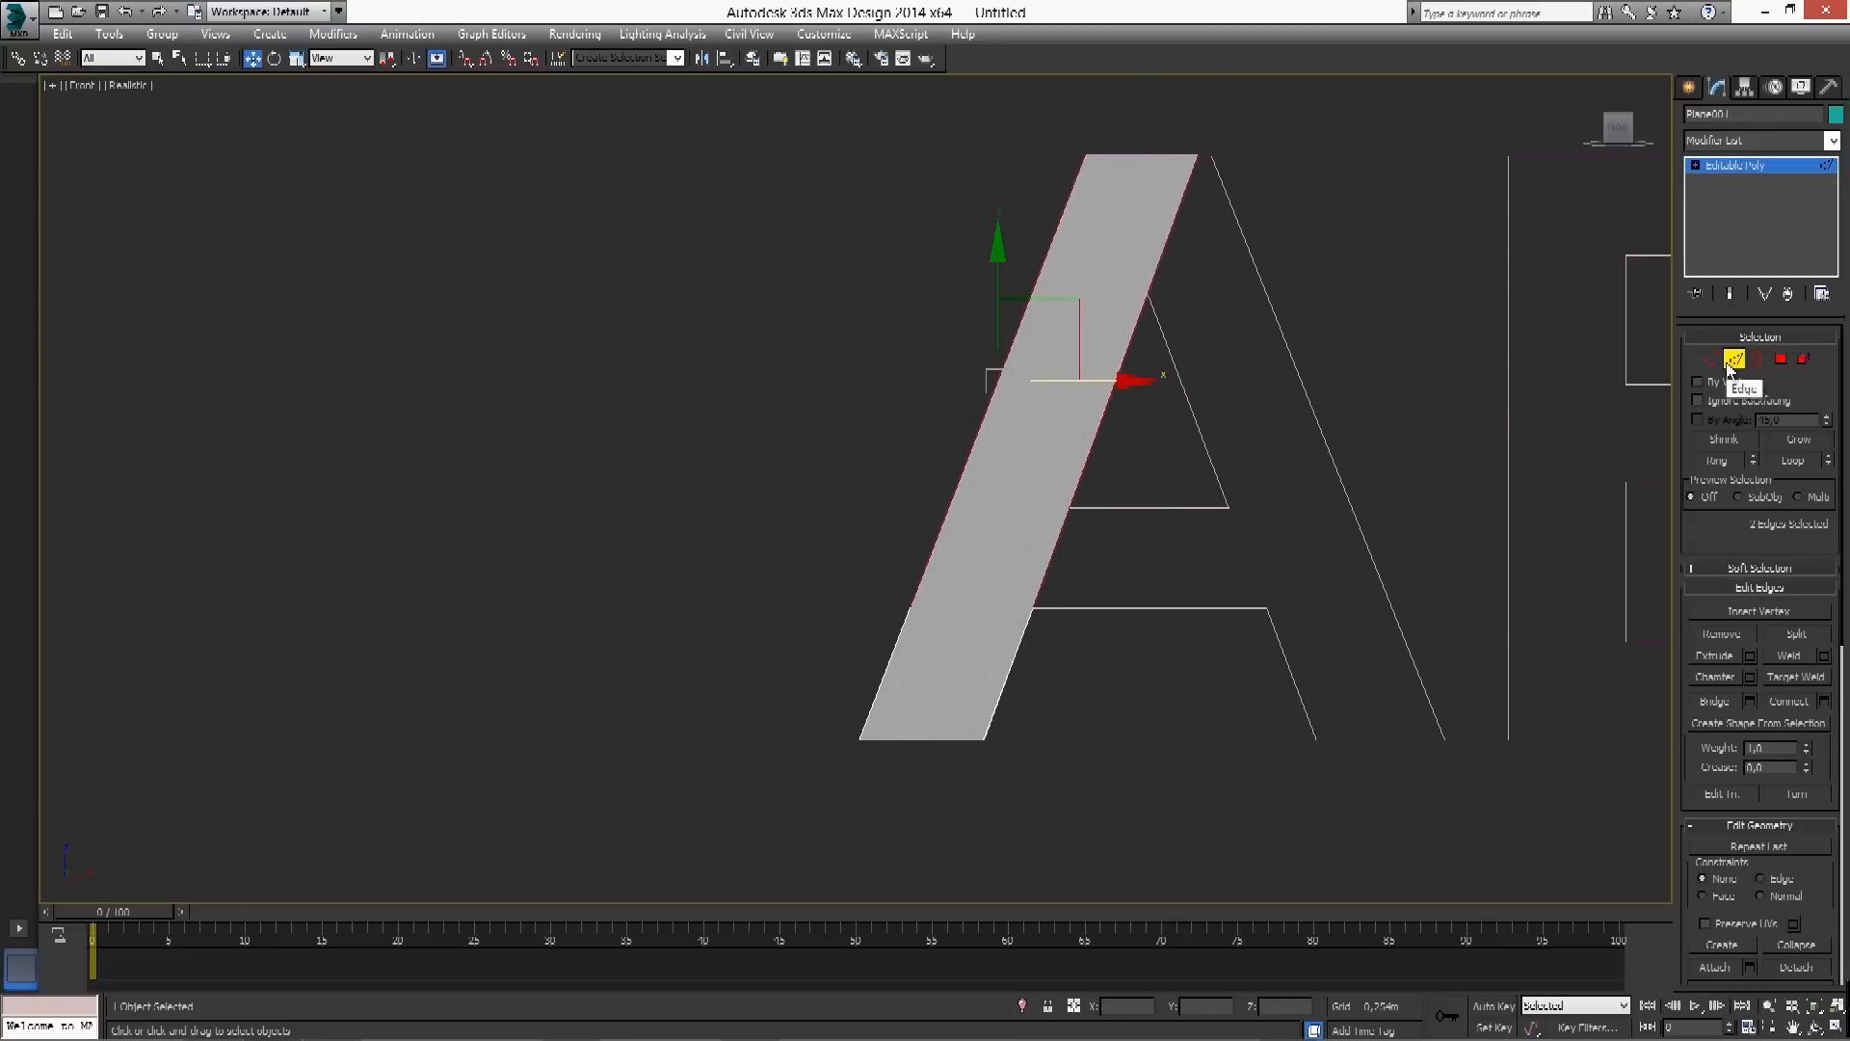
{"action": "left_click_drag", "start_coordinate": [1283, 341], "coordinate": [825, 454]}
{"action": "left_click", "coordinate": [1269, 315]}
{"action": "left_click_drag", "start_coordinate": [1150, 392], "coordinate": [1096, 418]}
{"action": "middle_click_drag", "start_coordinate": [1208, 450], "coordinate": [1238, 451]}
{"action": "scroll", "coordinate": [1238, 451], "scroll_direction": "up", "scroll_amount": 4}
{"action": "left_click_drag", "start_coordinate": [1268, 408], "coordinate": [1270, 410]}
{"action": "left_click_drag", "start_coordinate": [1234, 307], "coordinate": [664, 435]}
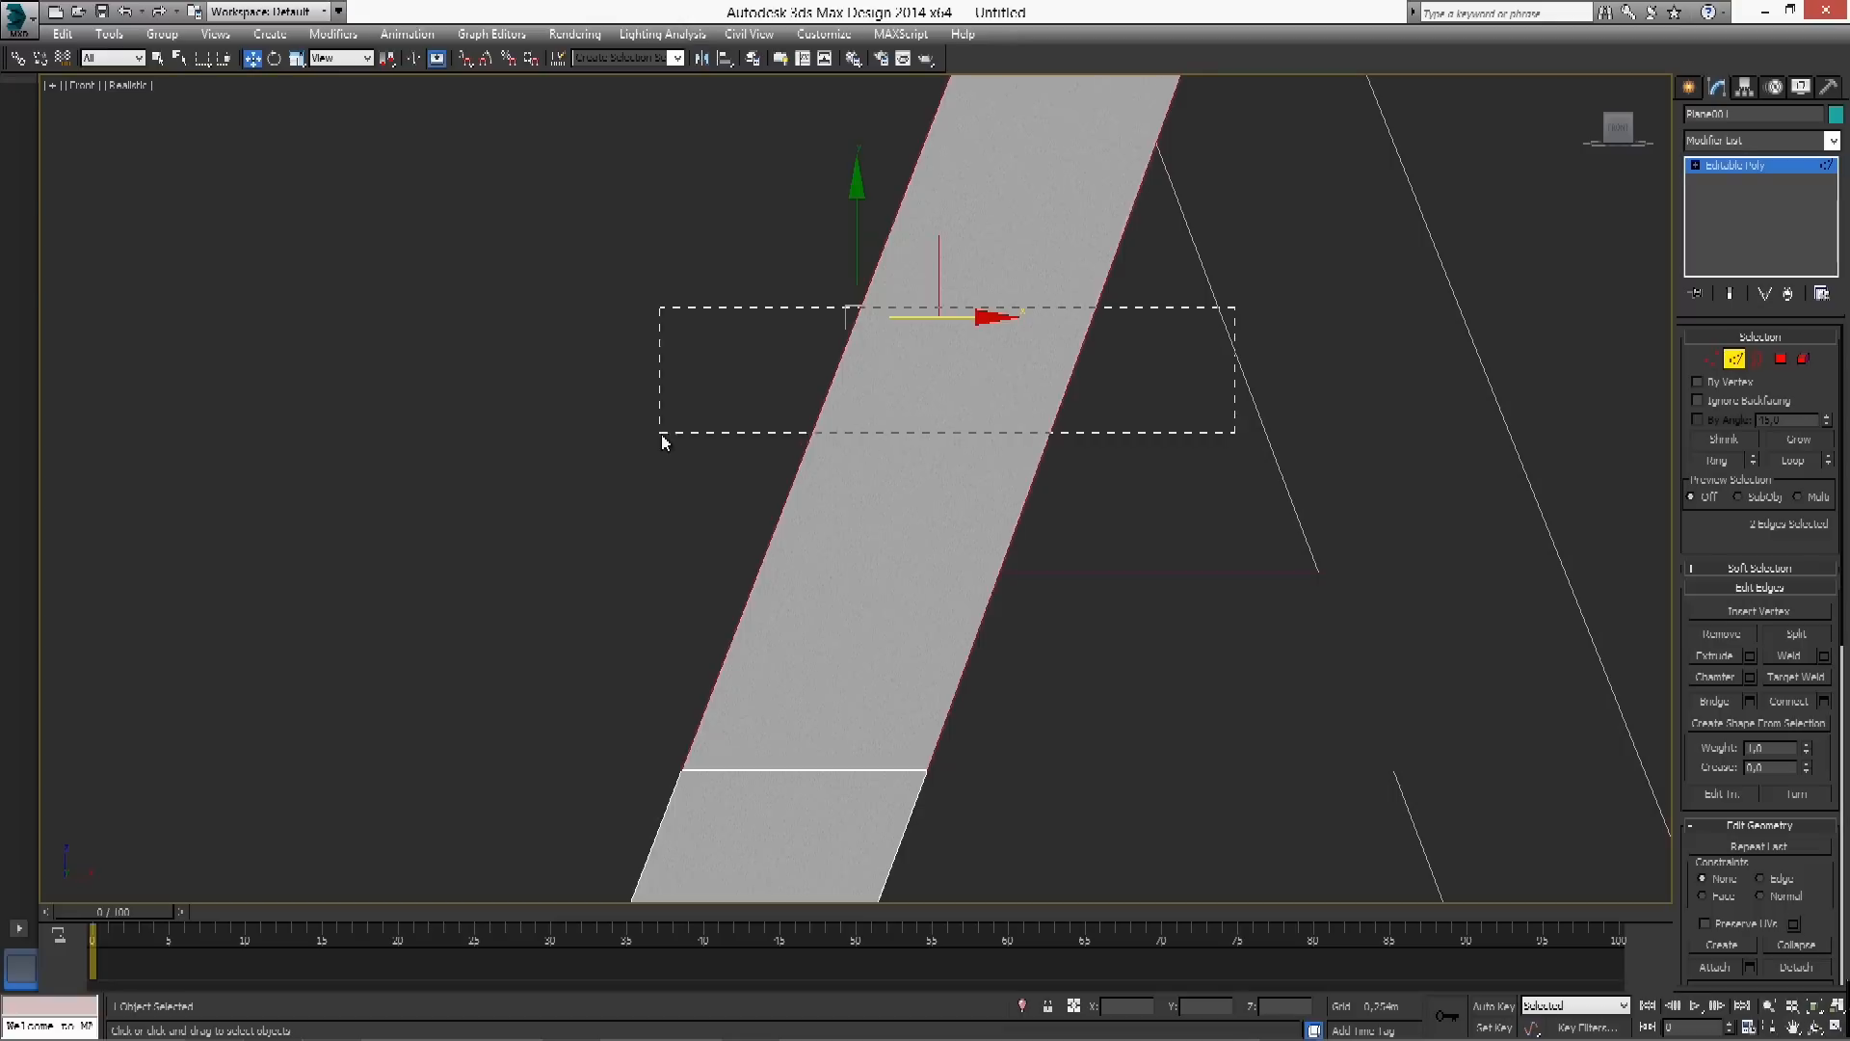
{"action": "left_click", "coordinate": [1823, 702]}
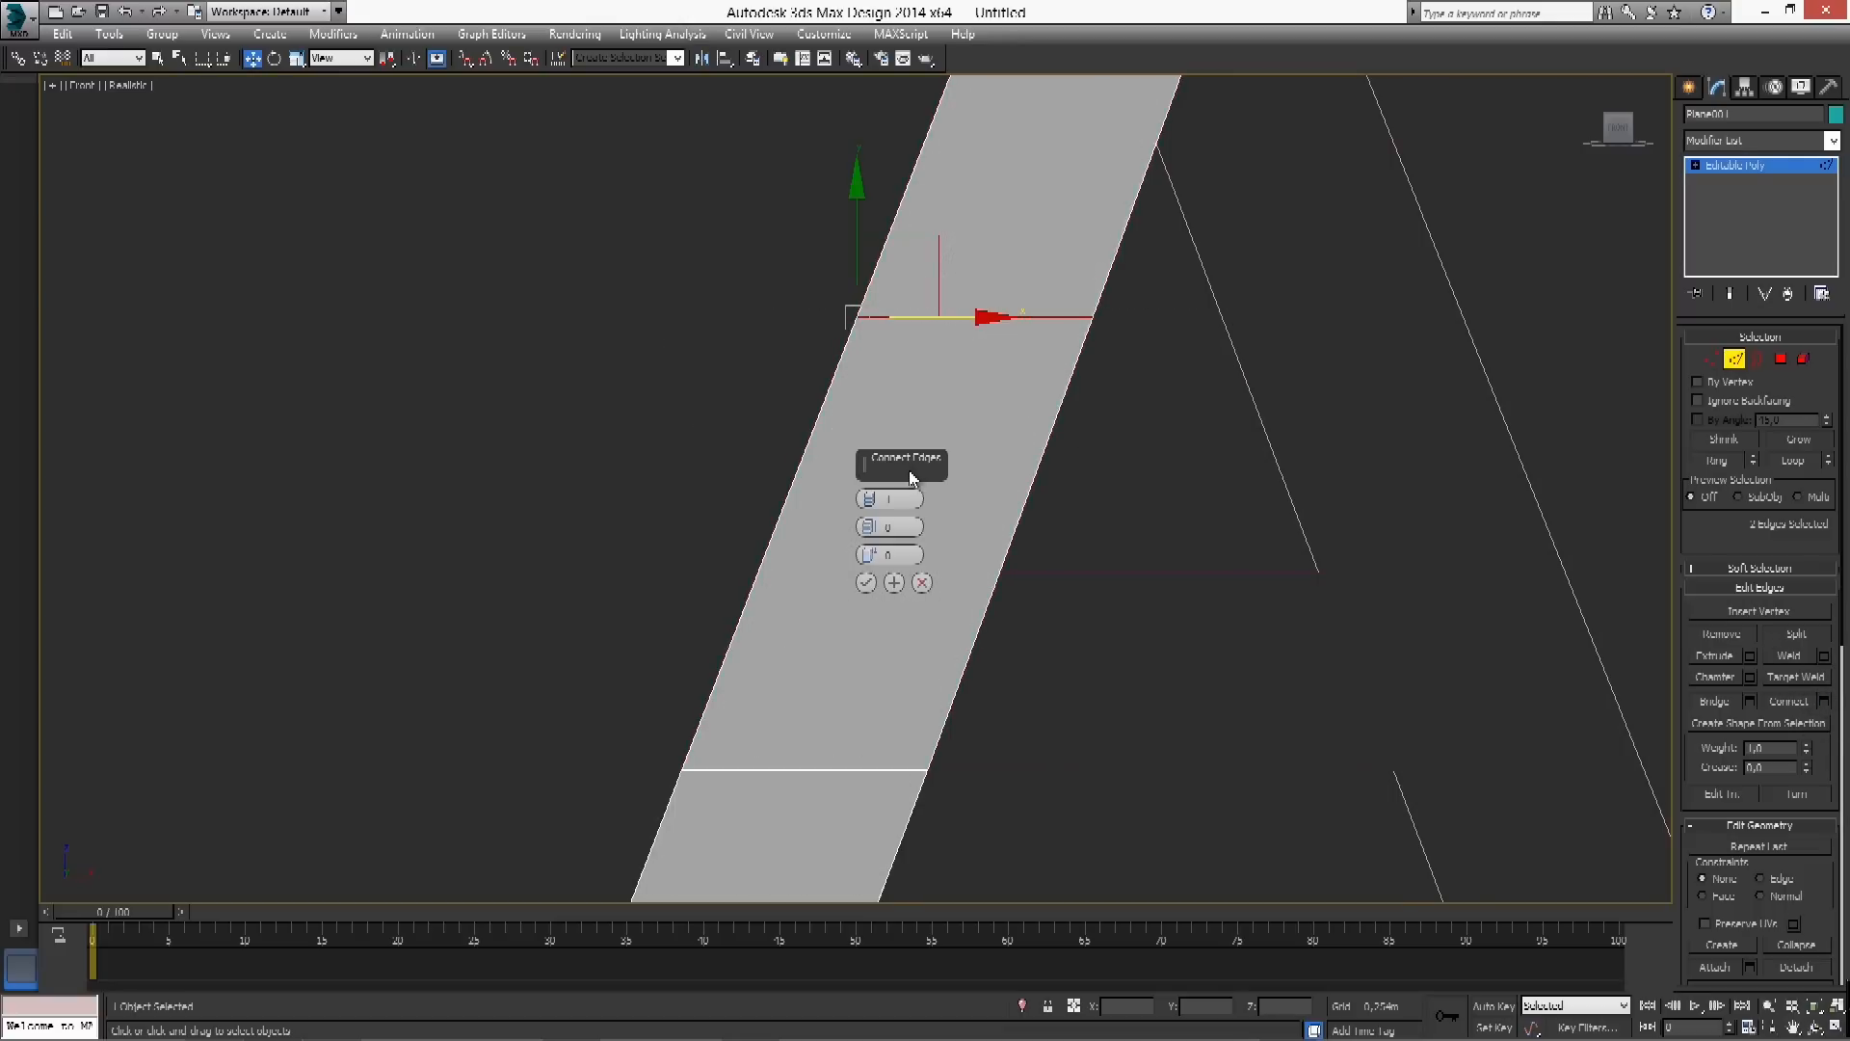
{"action": "scroll", "coordinate": [1118, 458], "scroll_direction": "down", "scroll_amount": 3}
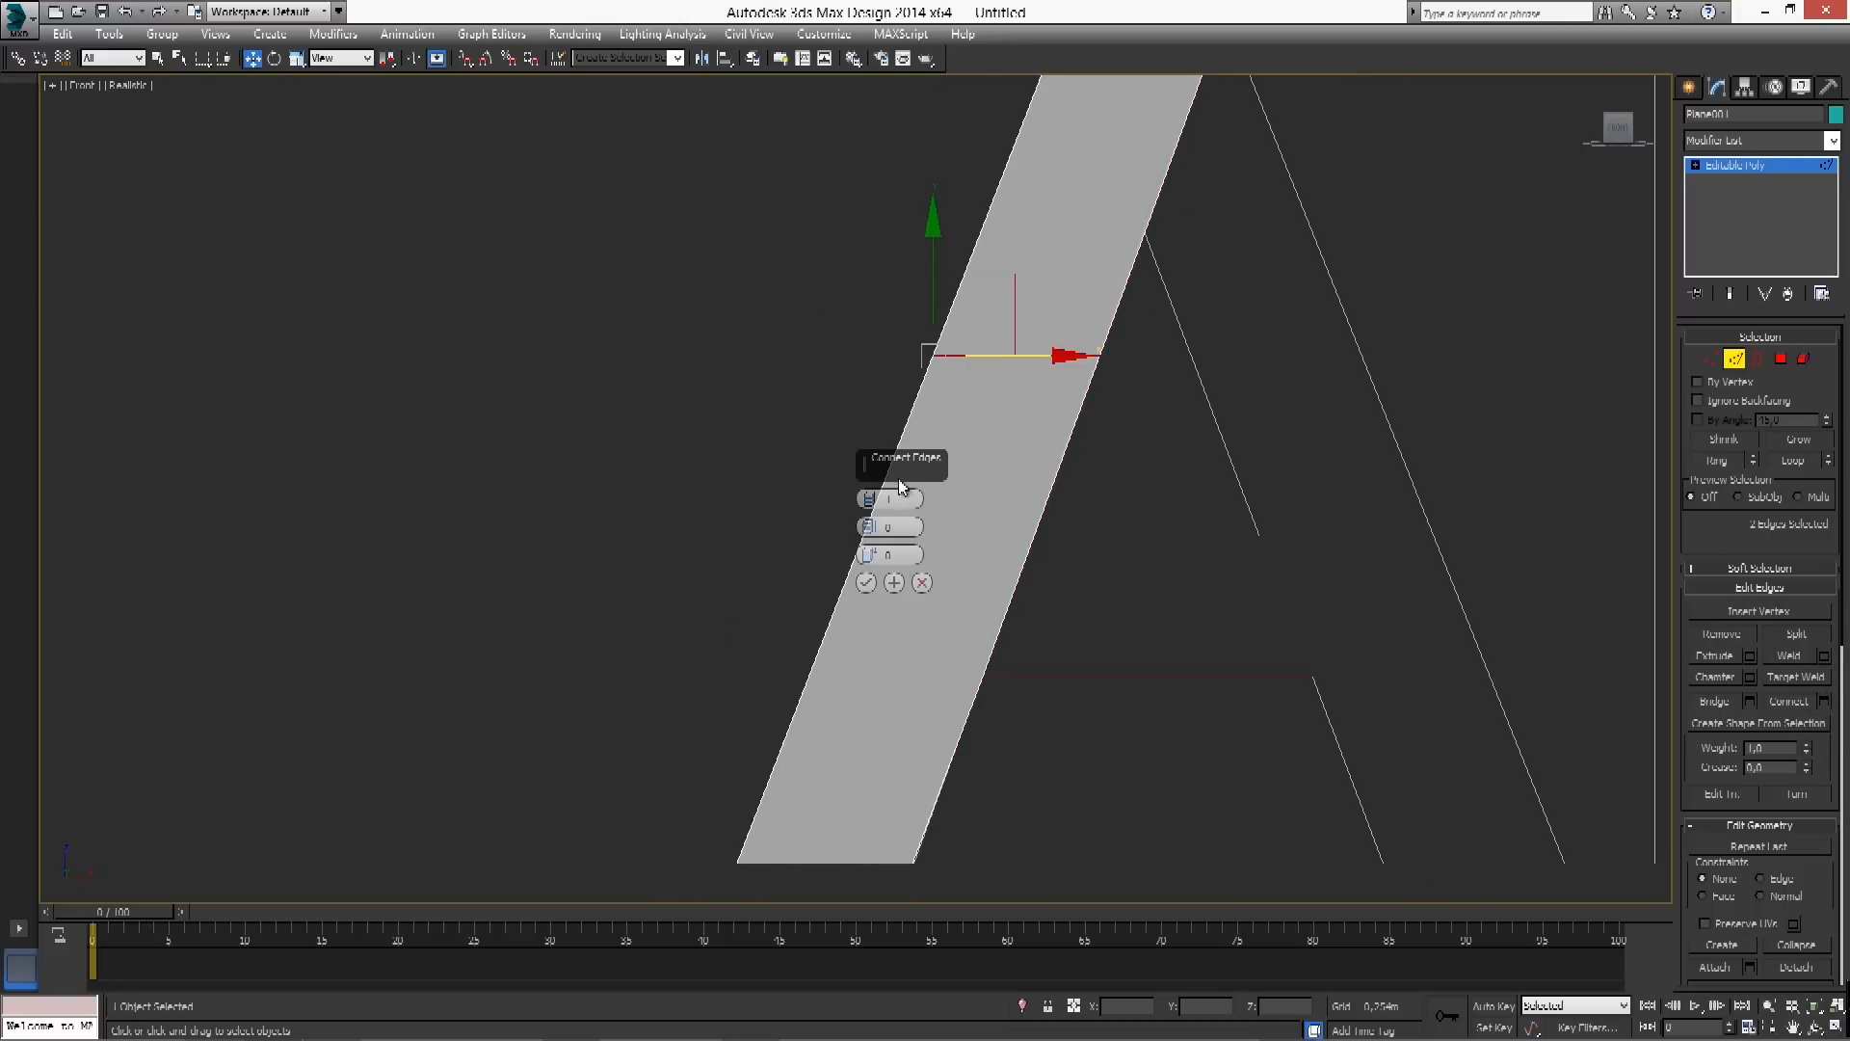
Try four connecting segments between the strip's side edges and return the segment count to 1
{"action": "left_click", "coordinate": [871, 492]}
{"action": "left_click", "coordinate": [871, 492]}
{"action": "left_click", "coordinate": [871, 492]}
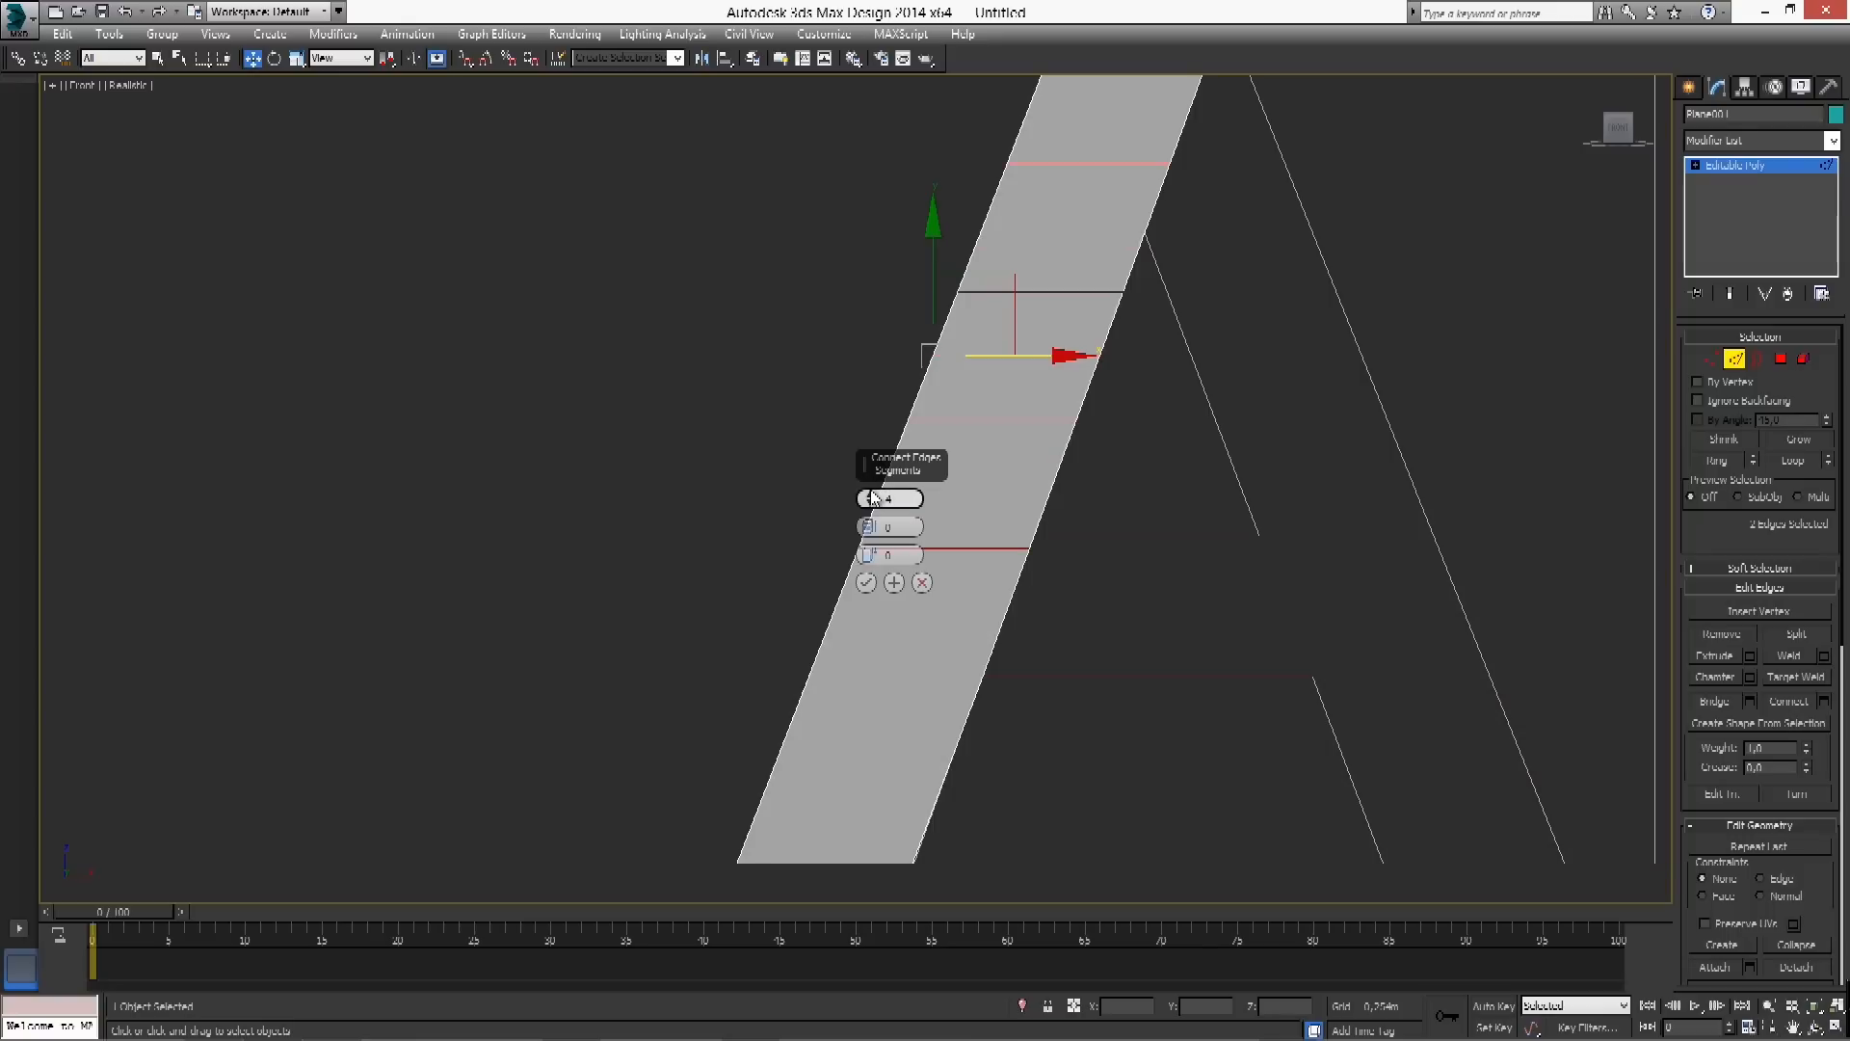
{"action": "left_click", "coordinate": [871, 505]}
{"action": "left_click", "coordinate": [871, 504]}
{"action": "left_click", "coordinate": [871, 504]}
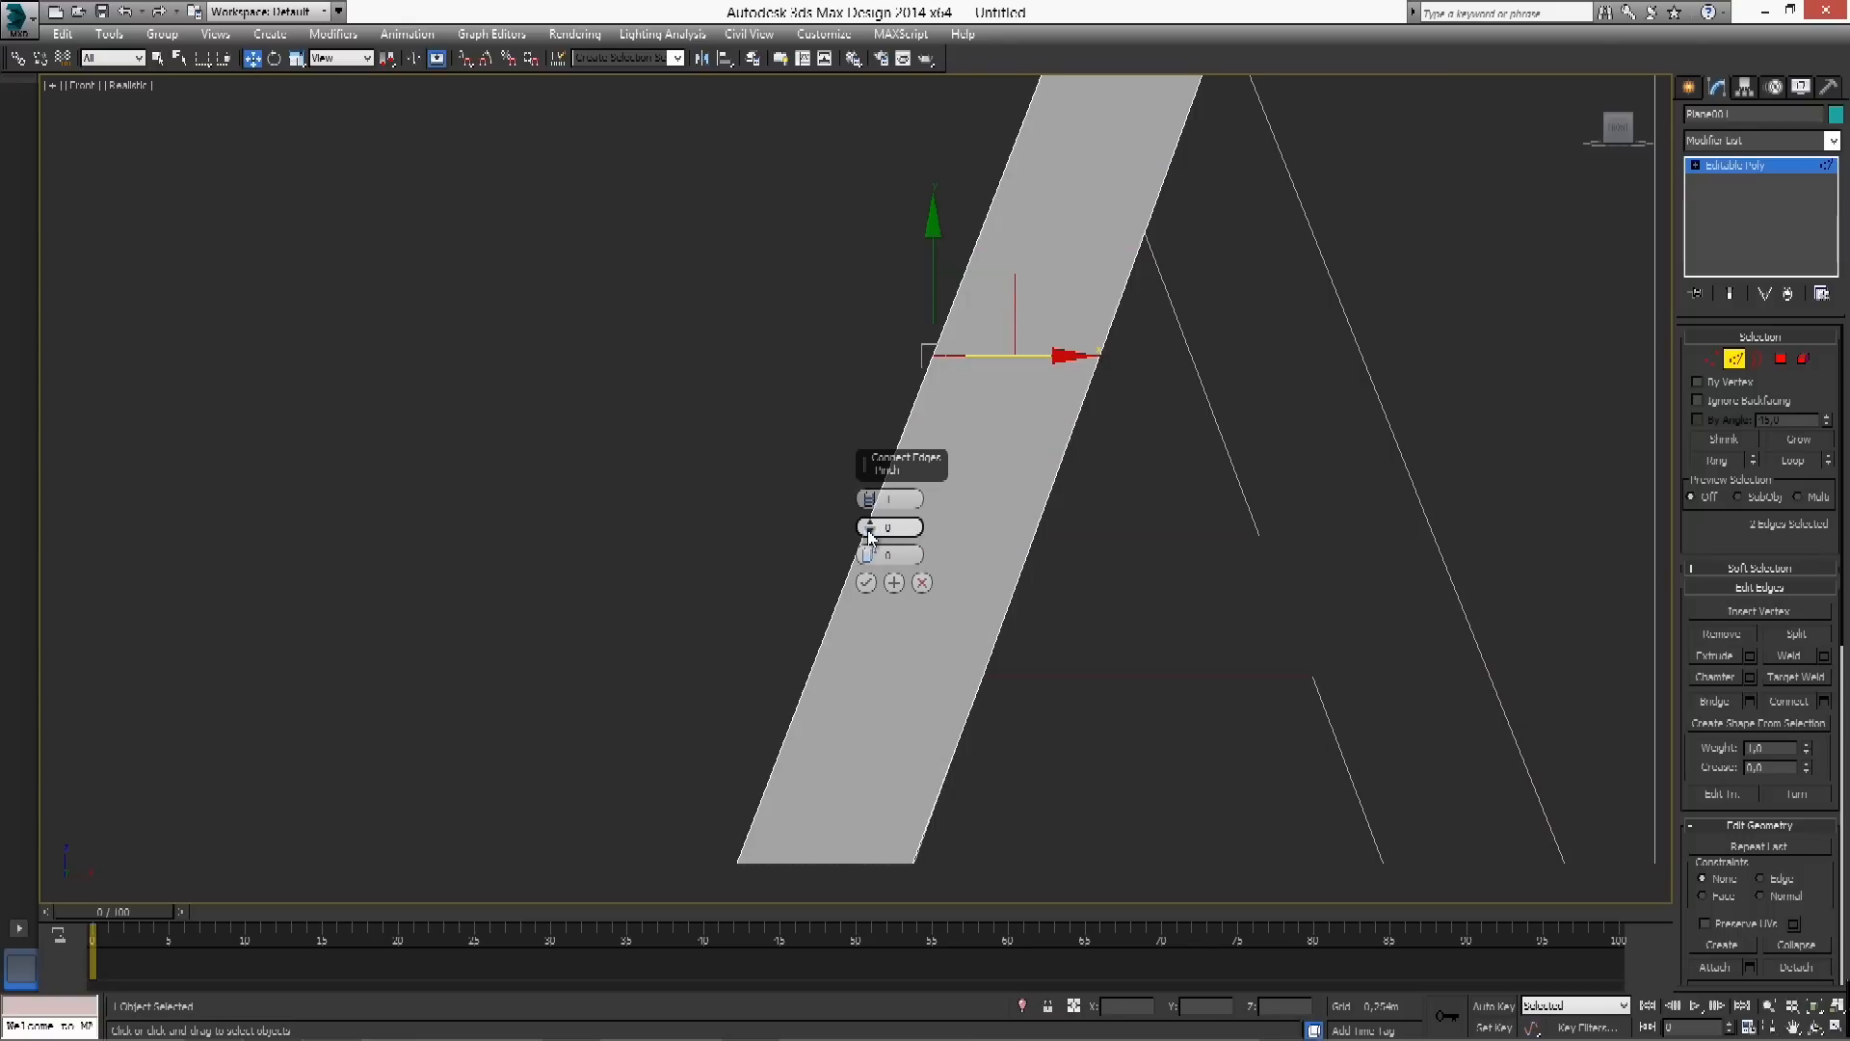
Set the connection's pinch to 10, slide the new edge down to the crossbar's upper edge, and apply it
{"action": "left_click_drag", "start_coordinate": [869, 525], "coordinate": [878, 484]}
{"action": "left_click_drag", "start_coordinate": [871, 556], "coordinate": [931, 337]}
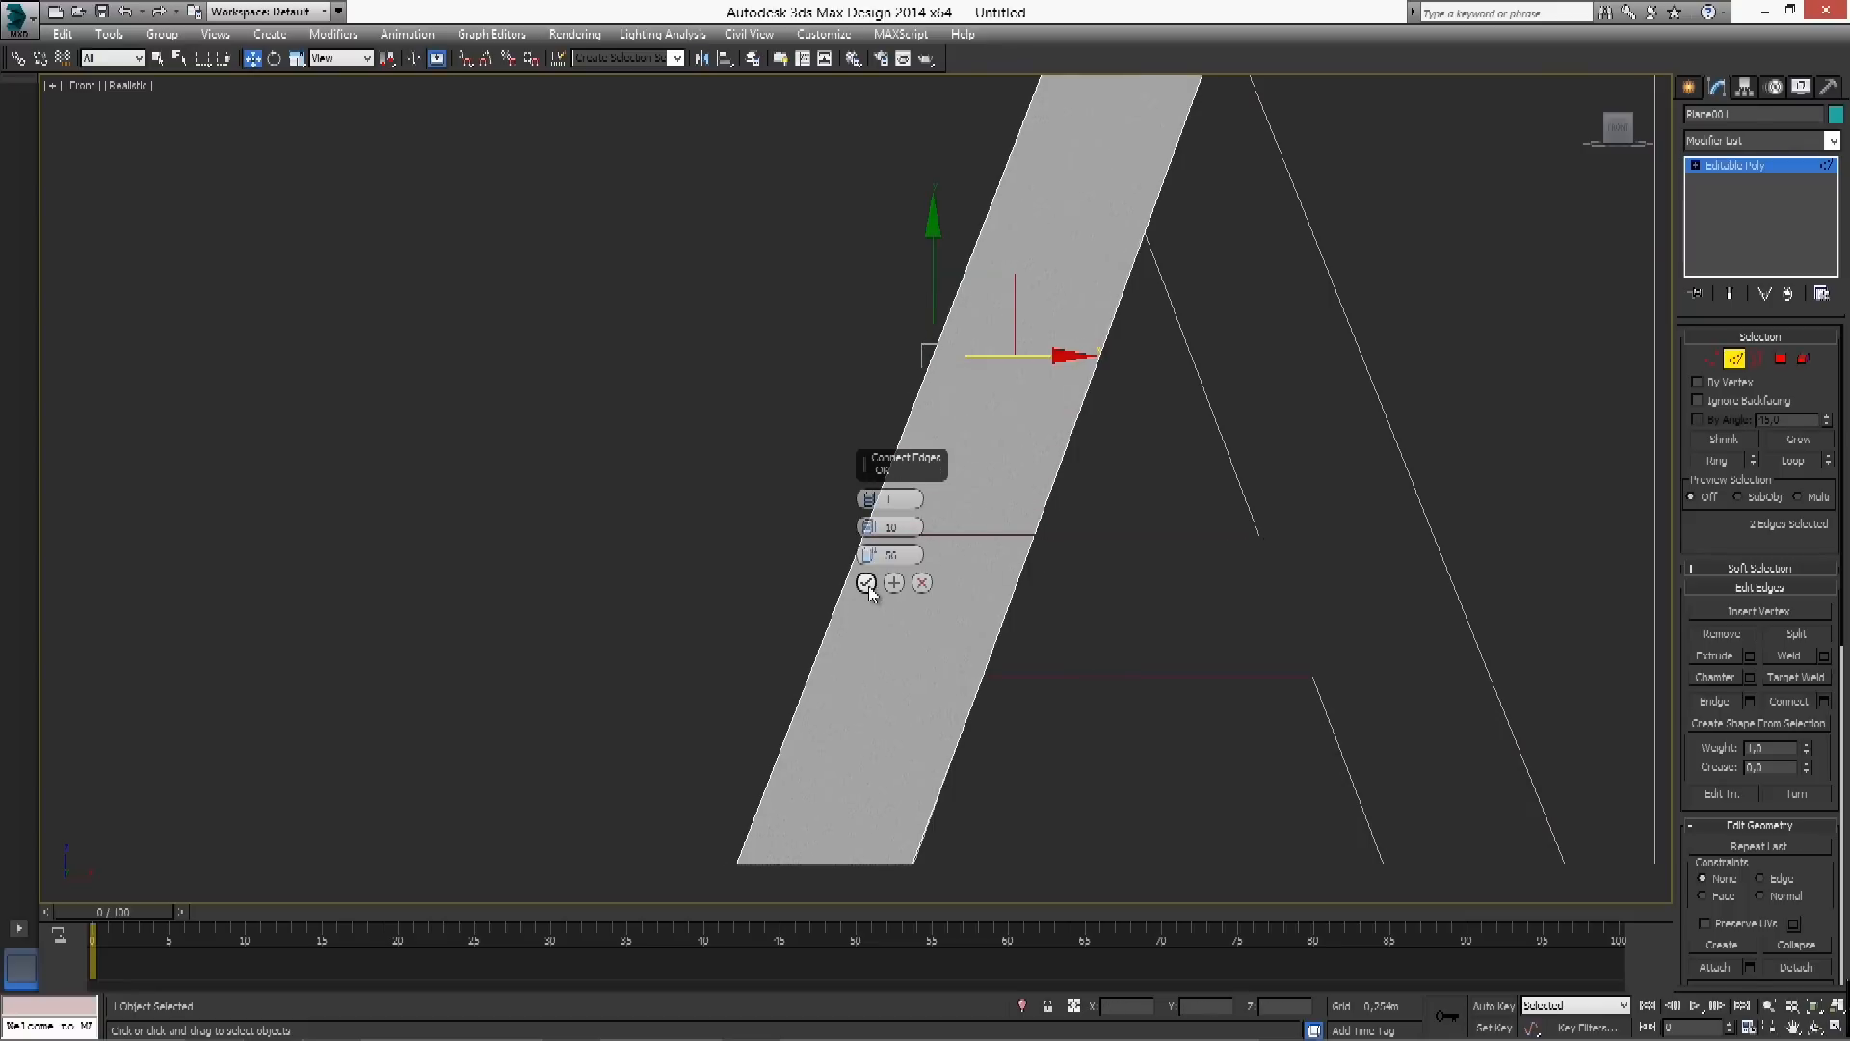
{"action": "left_click", "coordinate": [893, 583]}
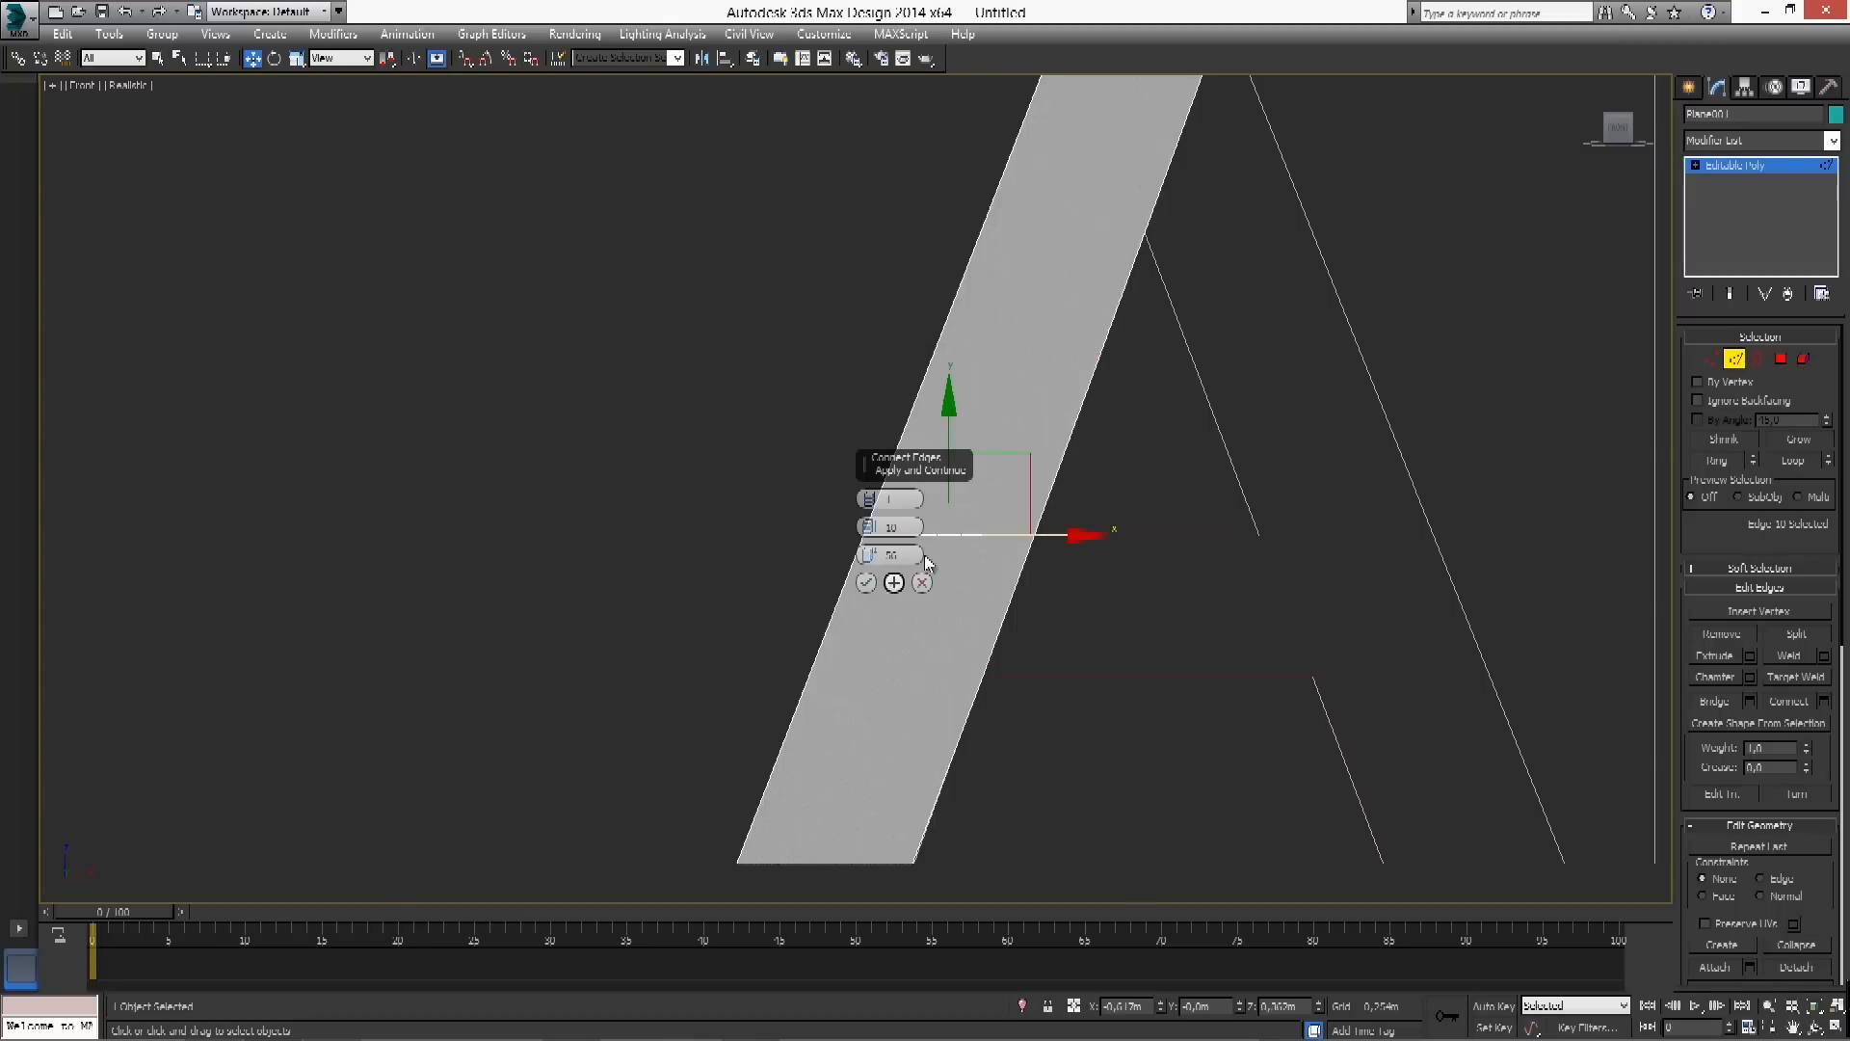
Connect the side edges of the strip's upper section again, slide the new edge to the A's inner apex, and apply it
{"action": "left_click_drag", "start_coordinate": [1262, 234], "coordinate": [837, 293]}
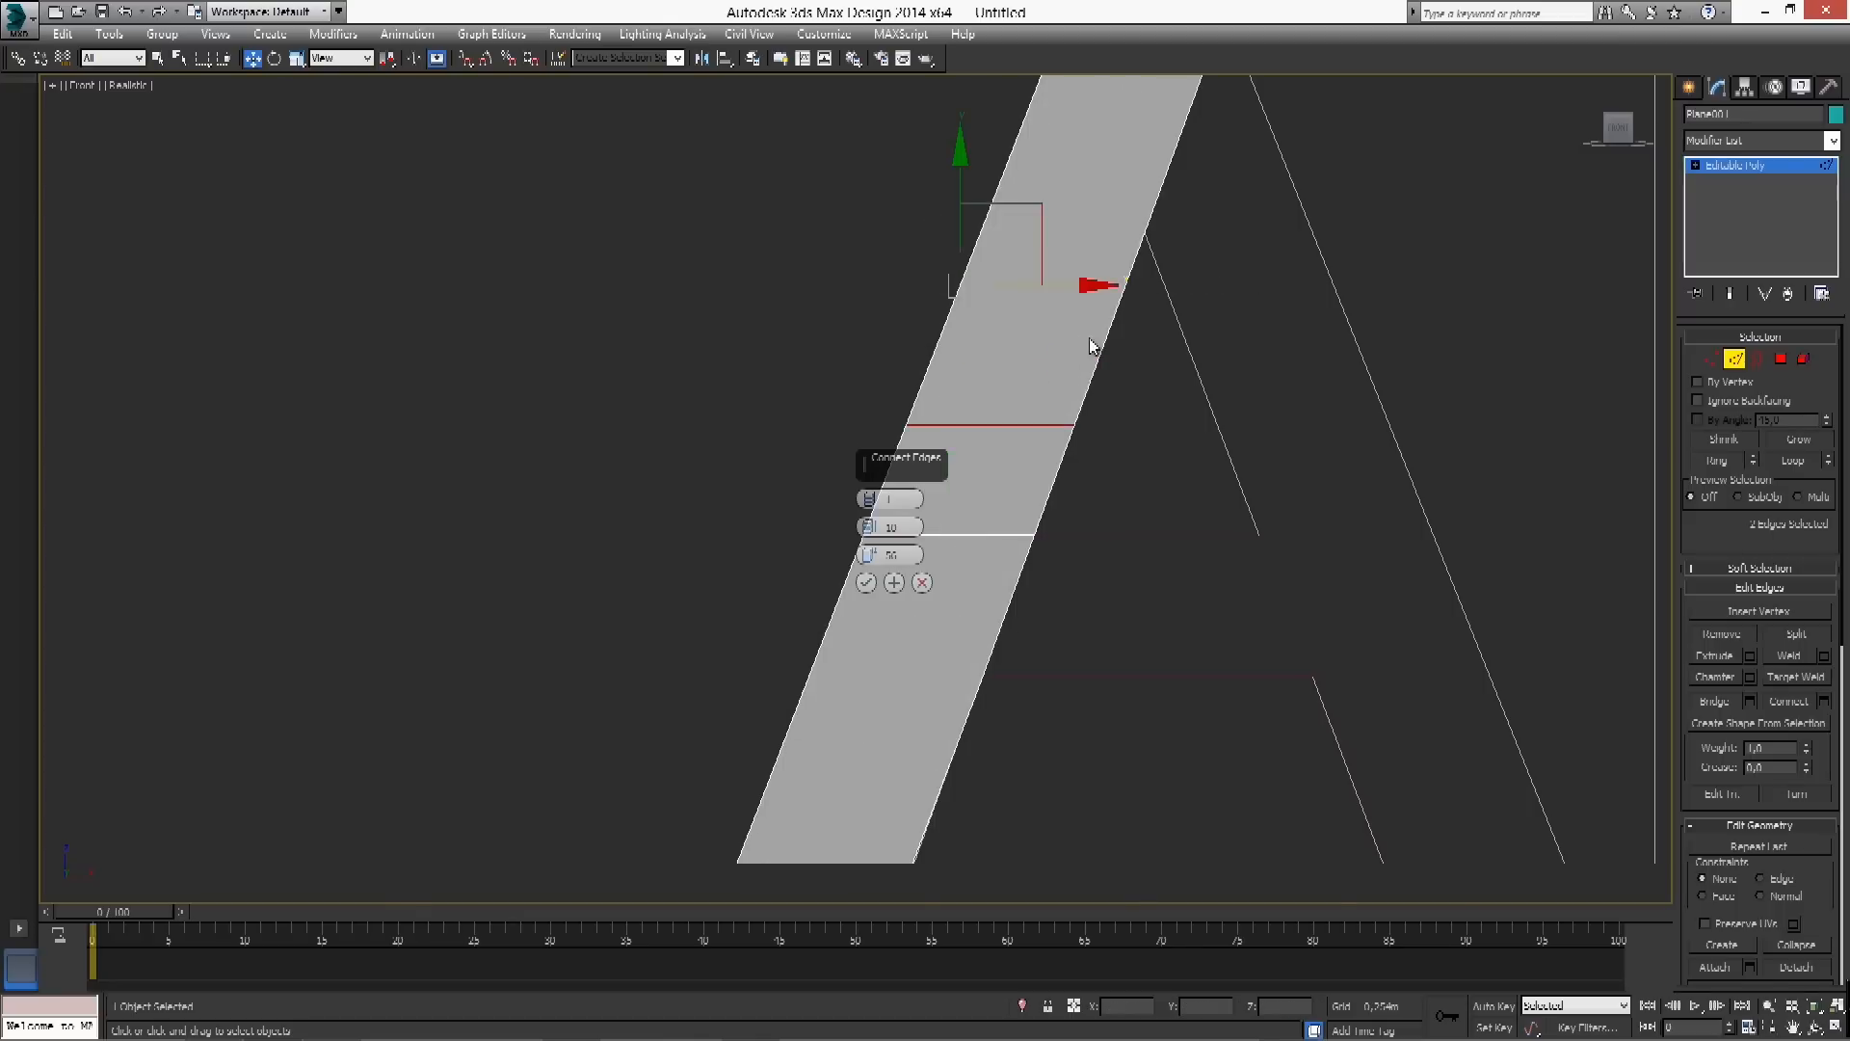
{"action": "middle_click_drag", "start_coordinate": [1094, 347], "coordinate": [1050, 494]}
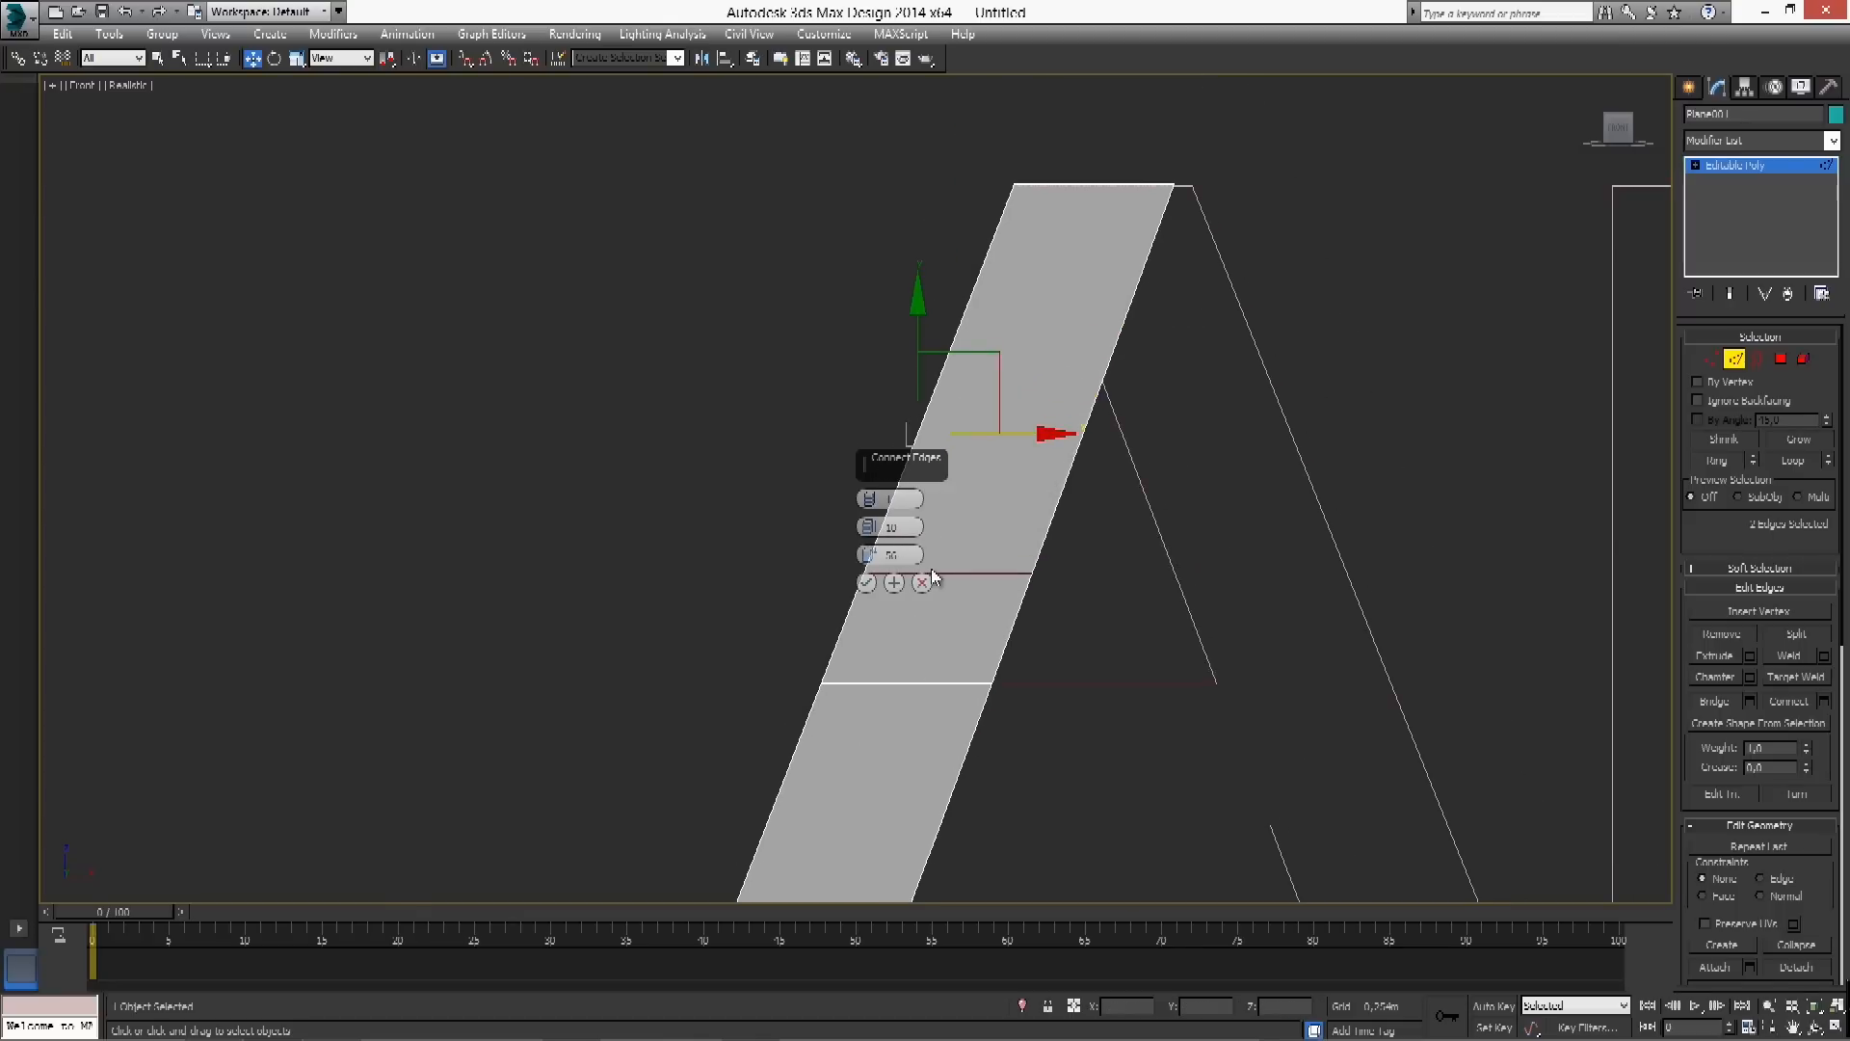
{"action": "left_click_drag", "start_coordinate": [870, 557], "coordinate": [868, 846]}
{"action": "left_click", "coordinate": [866, 583]}
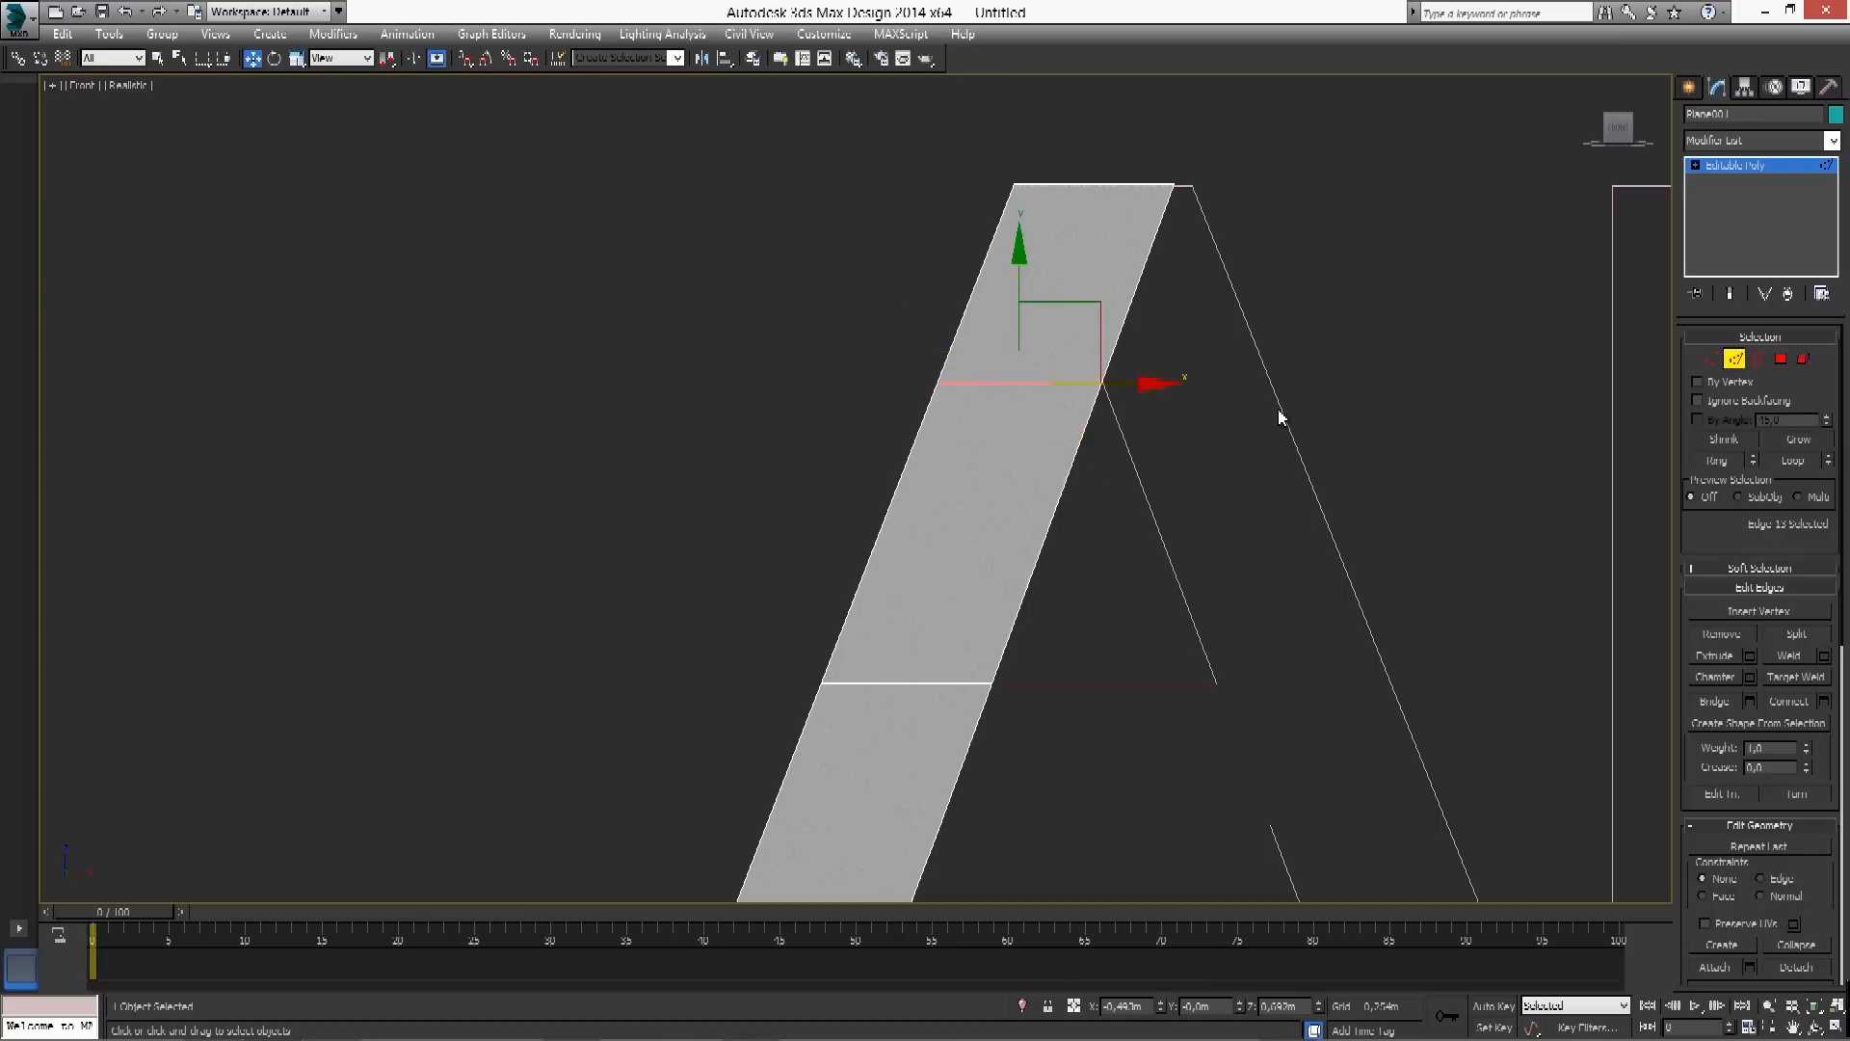
{"action": "middle_click_drag", "start_coordinate": [1262, 443], "coordinate": [1313, 310]}
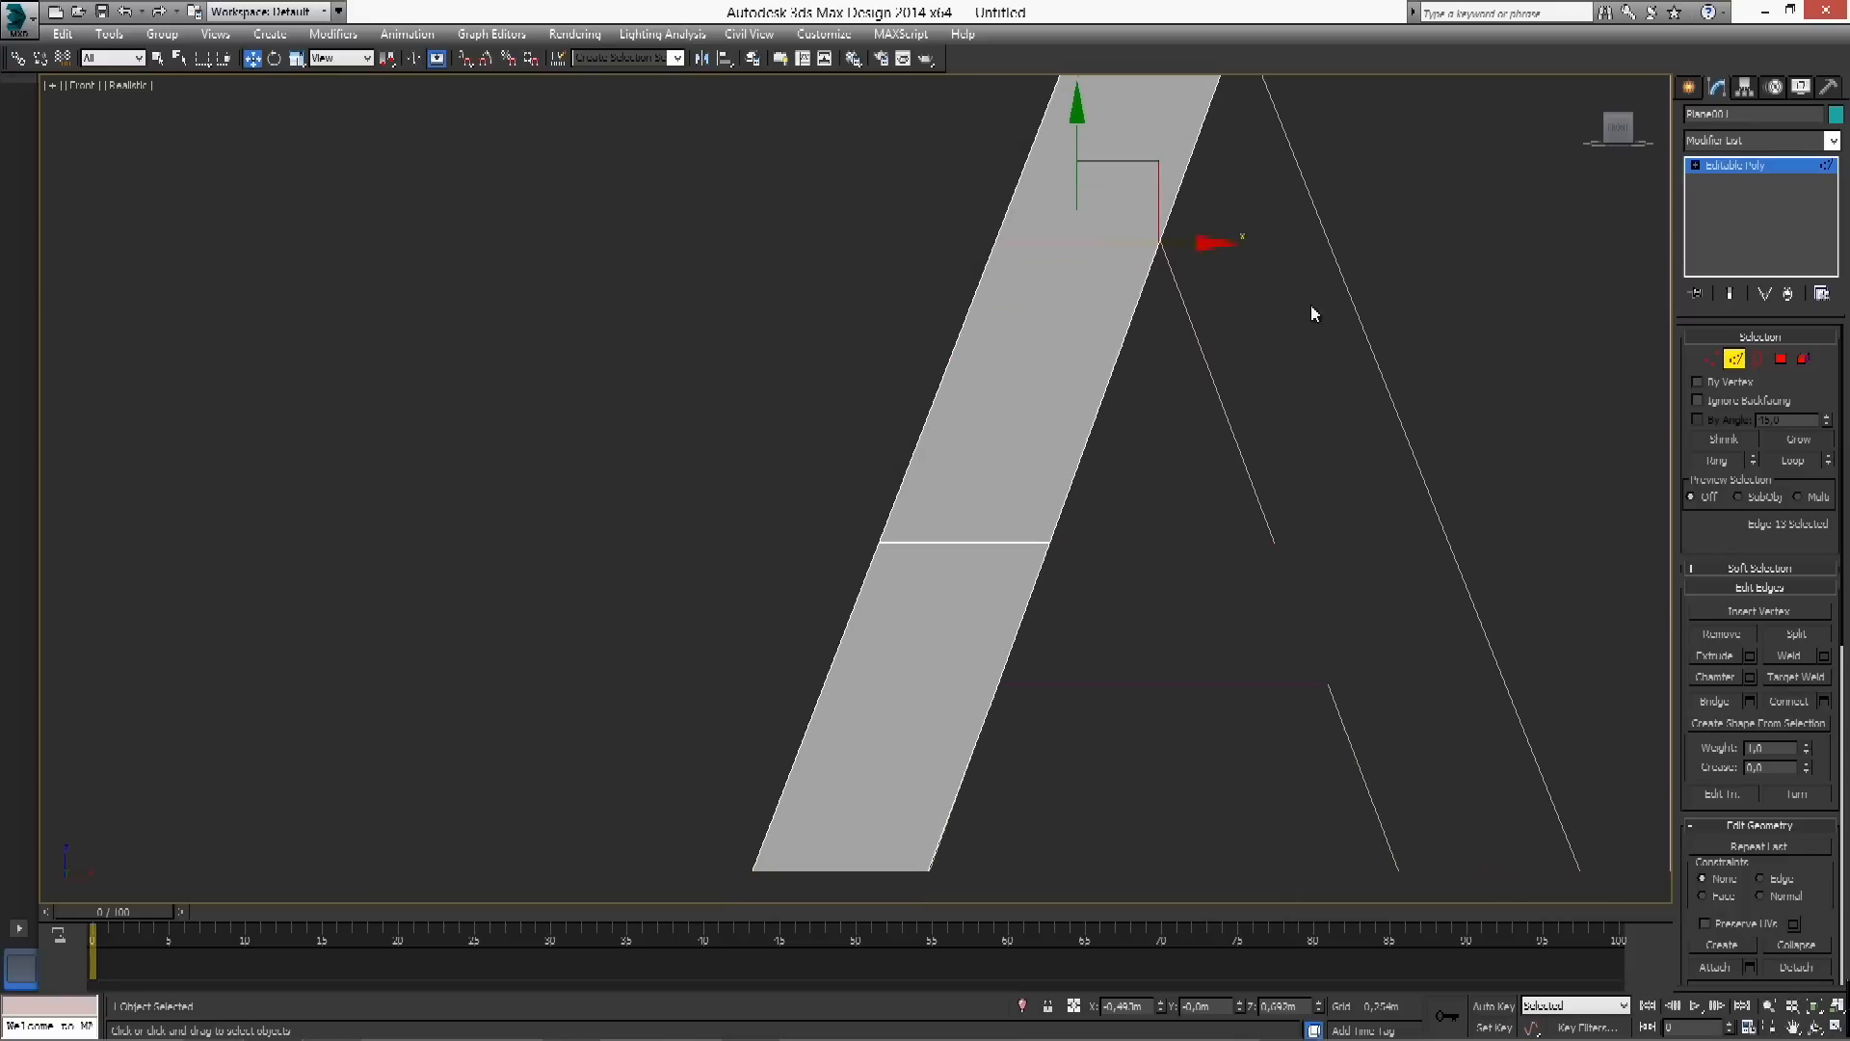
{"action": "left_click", "coordinate": [1735, 359]}
{"action": "scroll", "coordinate": [1336, 463], "scroll_direction": "down", "scroll_amount": 4}
{"action": "scroll", "coordinate": [1345, 449], "scroll_direction": "up", "scroll_amount": 4}
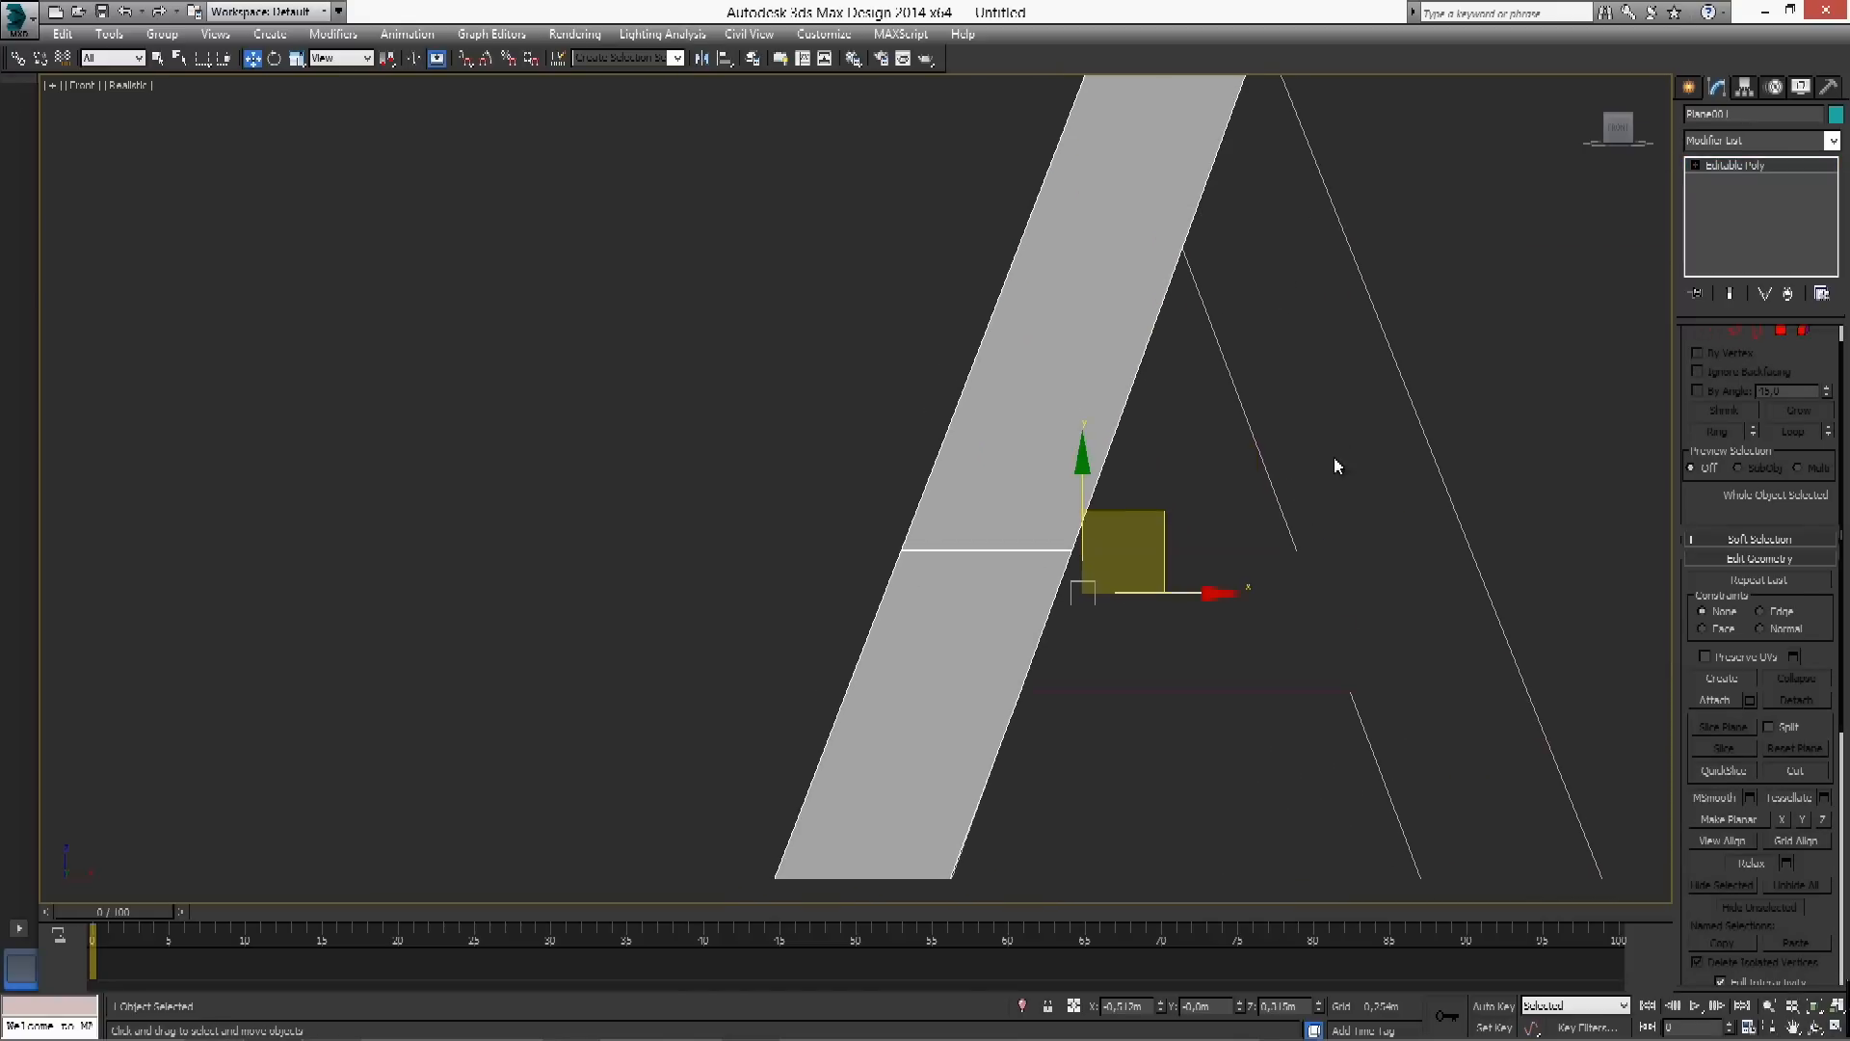
Extend a copy of the strip's inner edge between the crossbar's two levels across to the opposite leg, forming the crossbar
{"action": "left_click", "coordinate": [1733, 335]}
{"action": "left_click", "coordinate": [1029, 572]}
{"action": "middle_click_drag", "start_coordinate": [1148, 563], "coordinate": [981, 587]}
{"action": "left_click_drag", "start_coordinate": [965, 588], "coordinate": [1298, 593], "text": "shift"}
{"action": "middle_click_drag", "start_coordinate": [1148, 374], "coordinate": [1245, 555]}
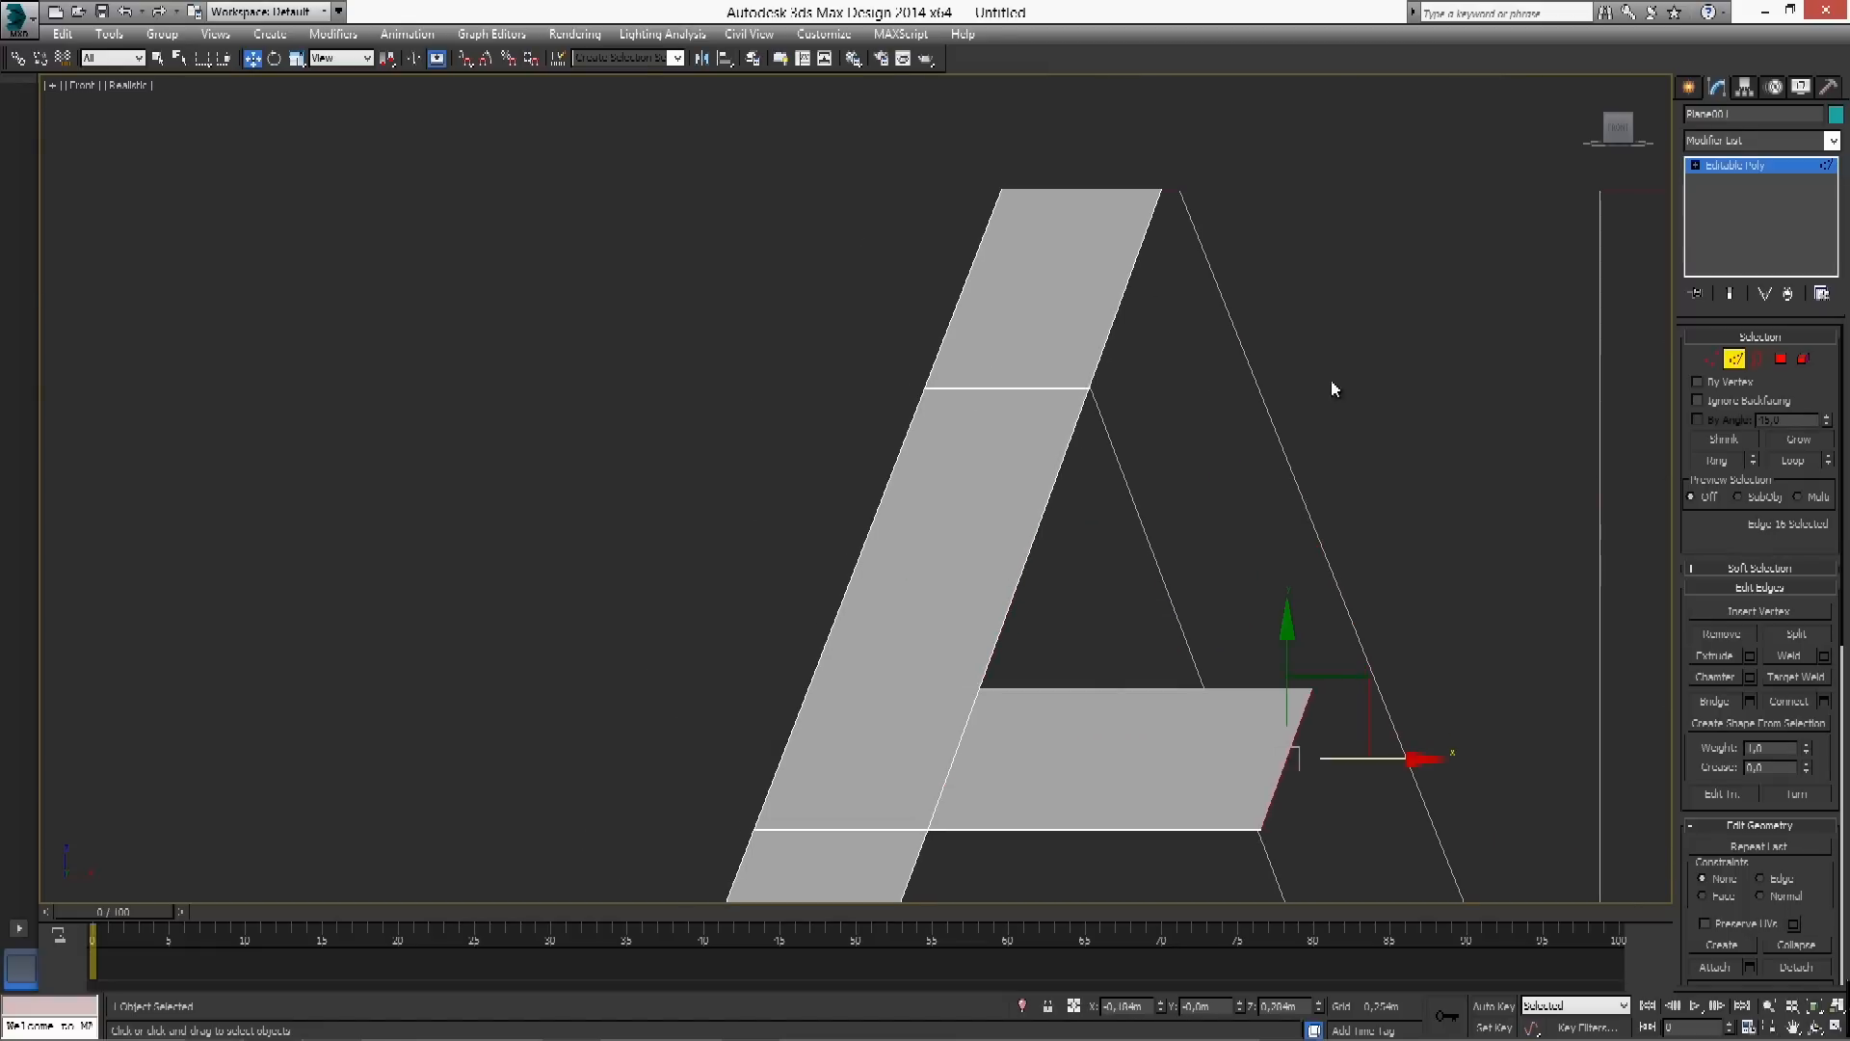
{"action": "left_click", "coordinate": [1734, 361]}
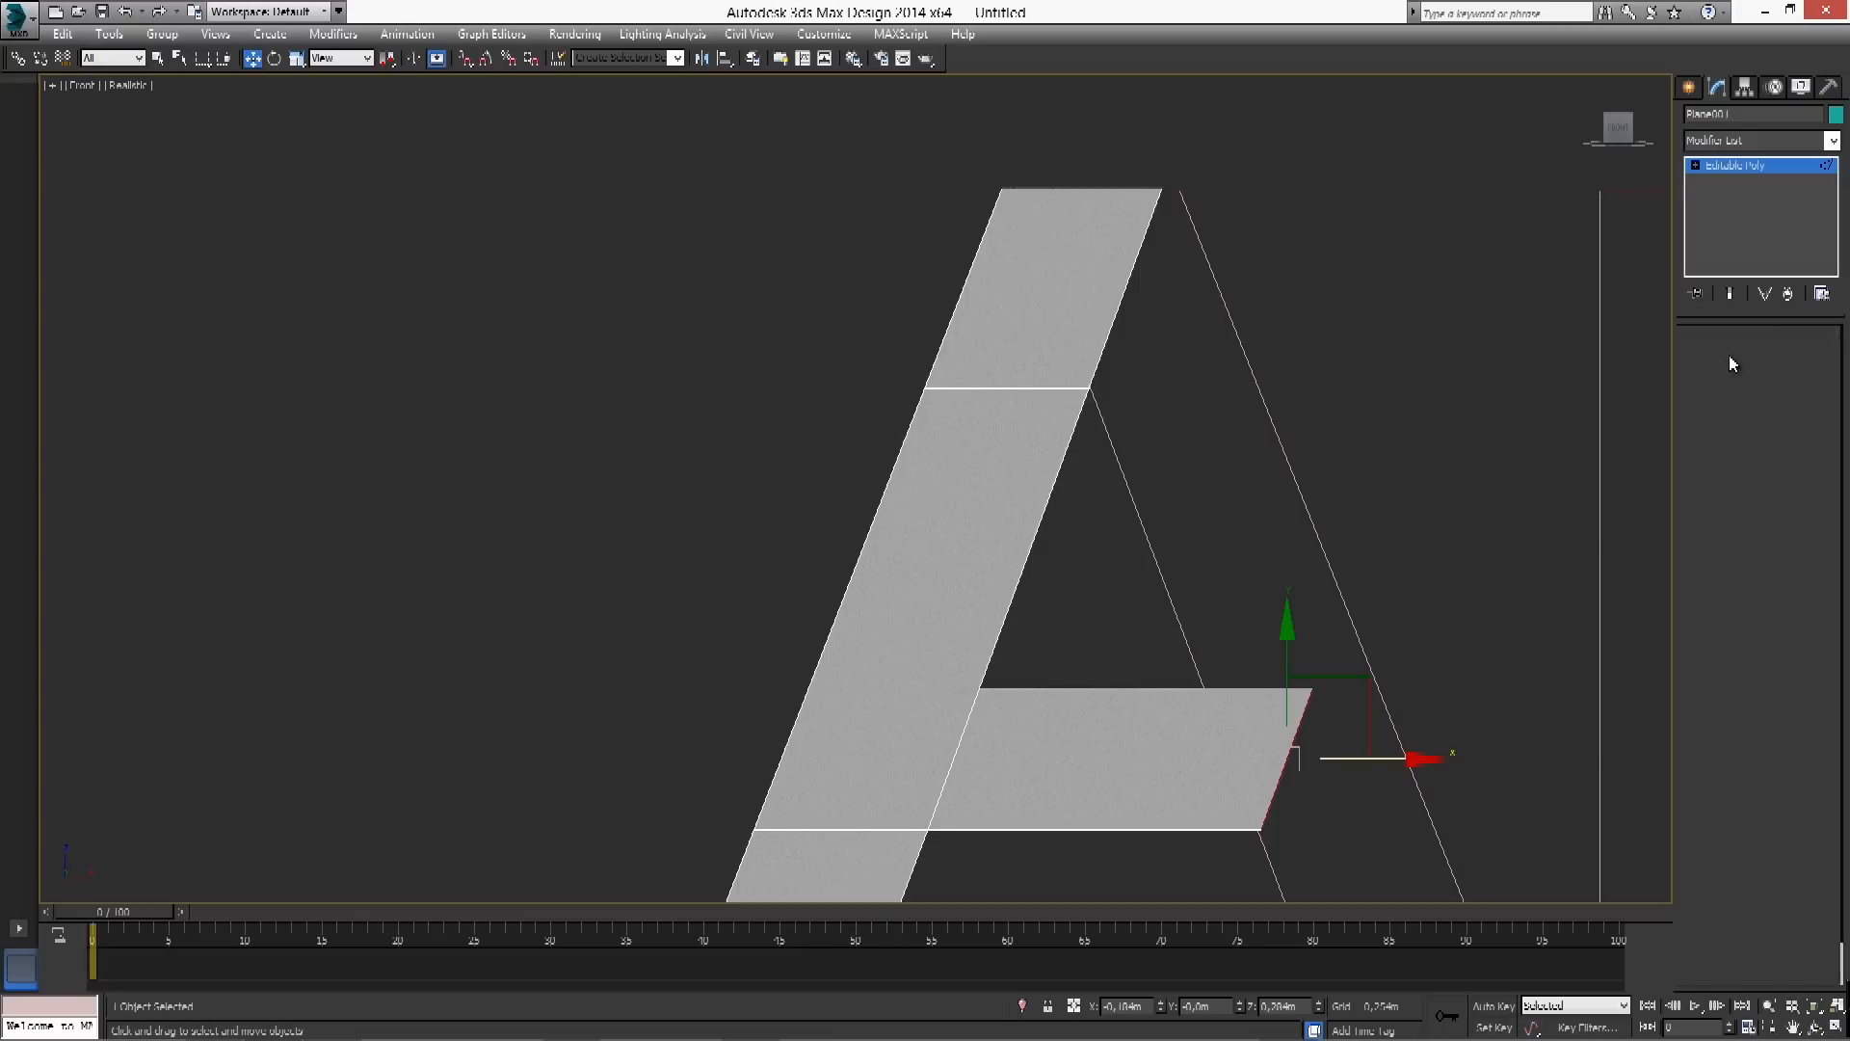
{"action": "scroll", "coordinate": [1495, 522], "scroll_direction": "down", "scroll_amount": 3}
{"action": "scroll", "coordinate": [1414, 540], "scroll_direction": "up", "scroll_amount": 3}
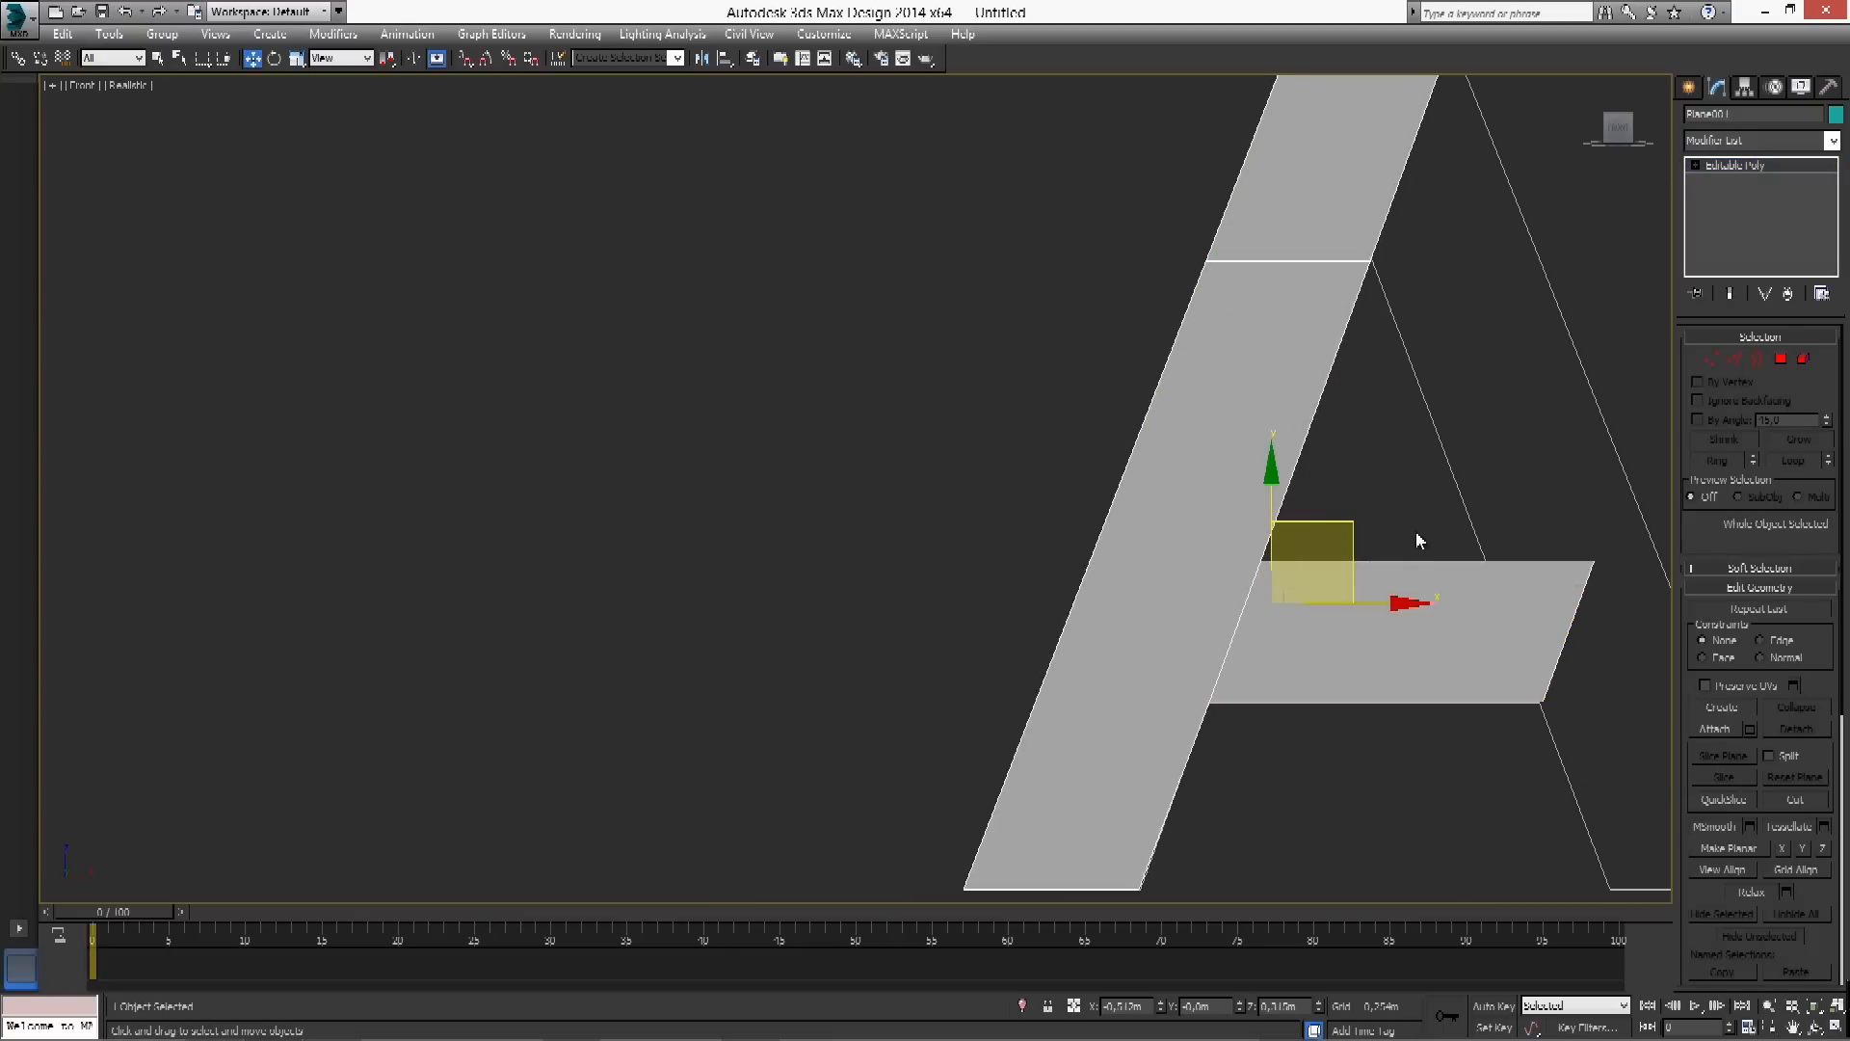
Center the pivot on the half letter and shift it horizontally to the A's inner apex, leaving pivot-only editing
{"action": "left_click", "coordinate": [1744, 87]}
{"action": "left_click", "coordinate": [1771, 210]}
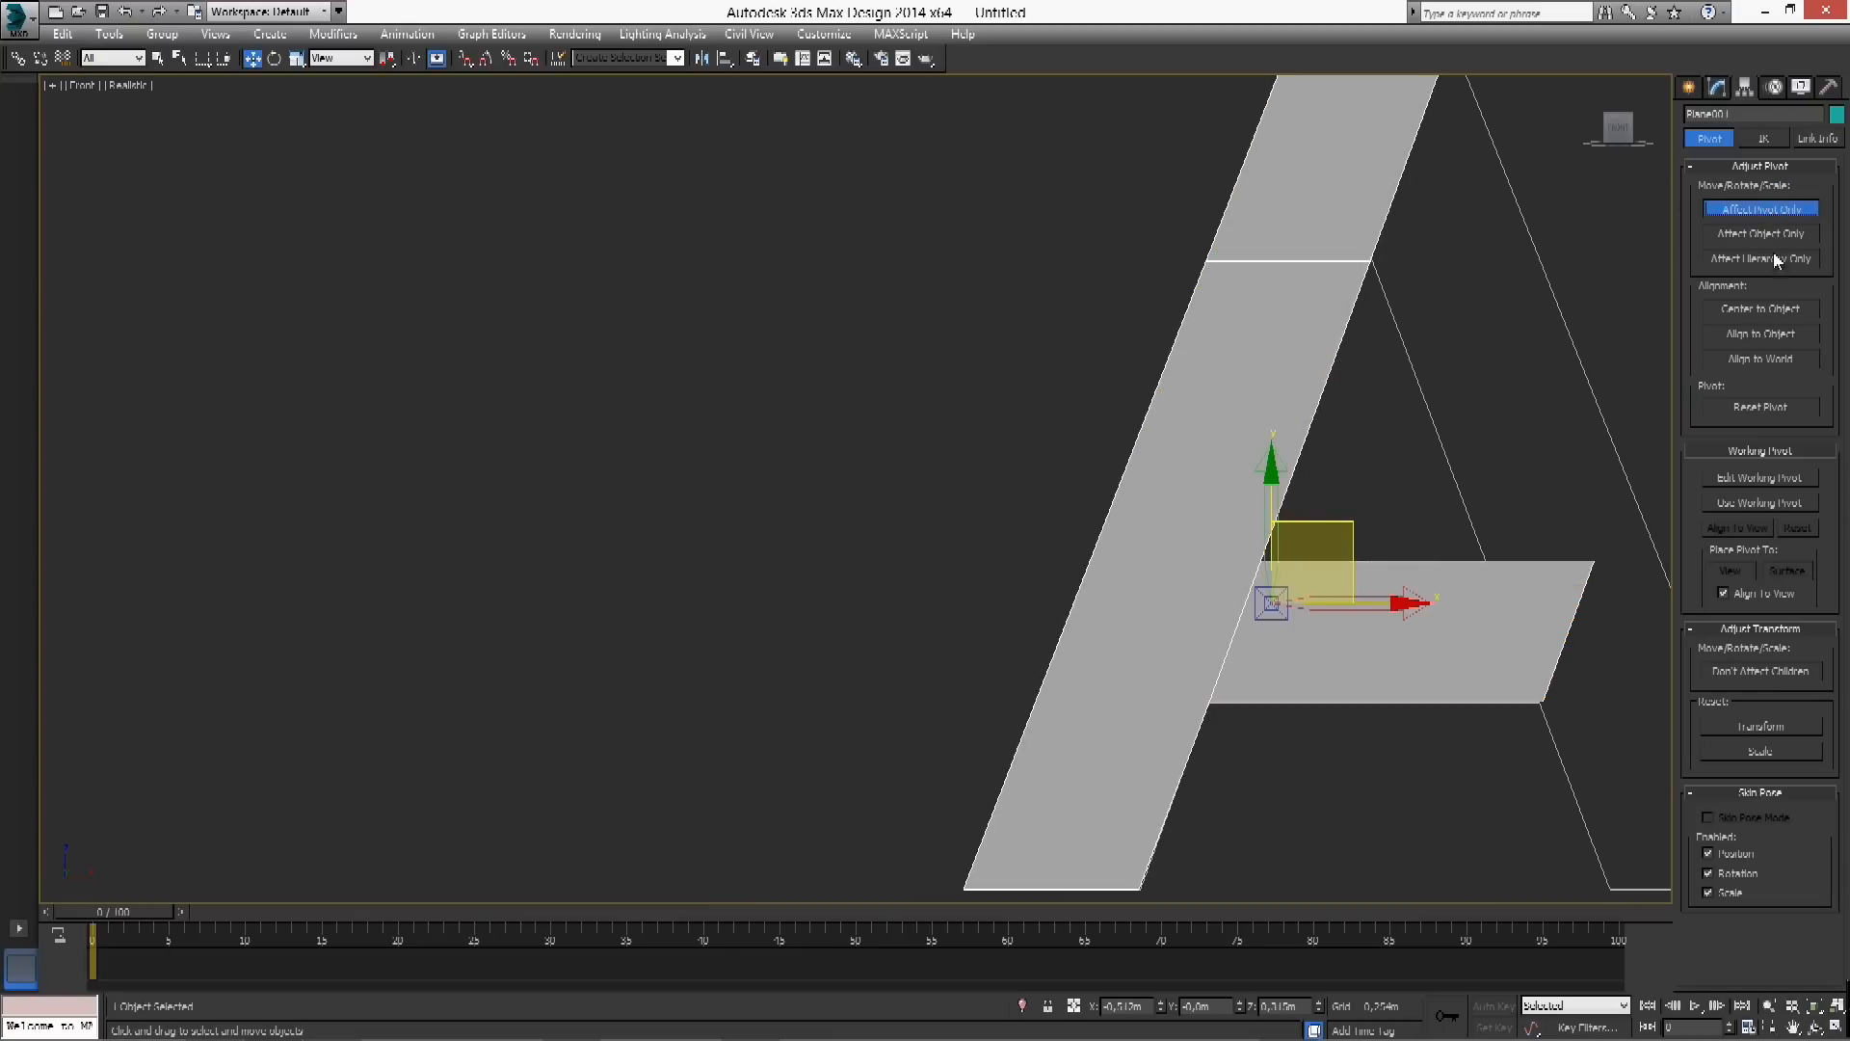
{"action": "left_click", "coordinate": [1778, 307]}
{"action": "scroll", "coordinate": [1307, 488], "scroll_direction": "down", "scroll_amount": 3}
{"action": "left_click_drag", "start_coordinate": [1391, 483], "coordinate": [1433, 484]}
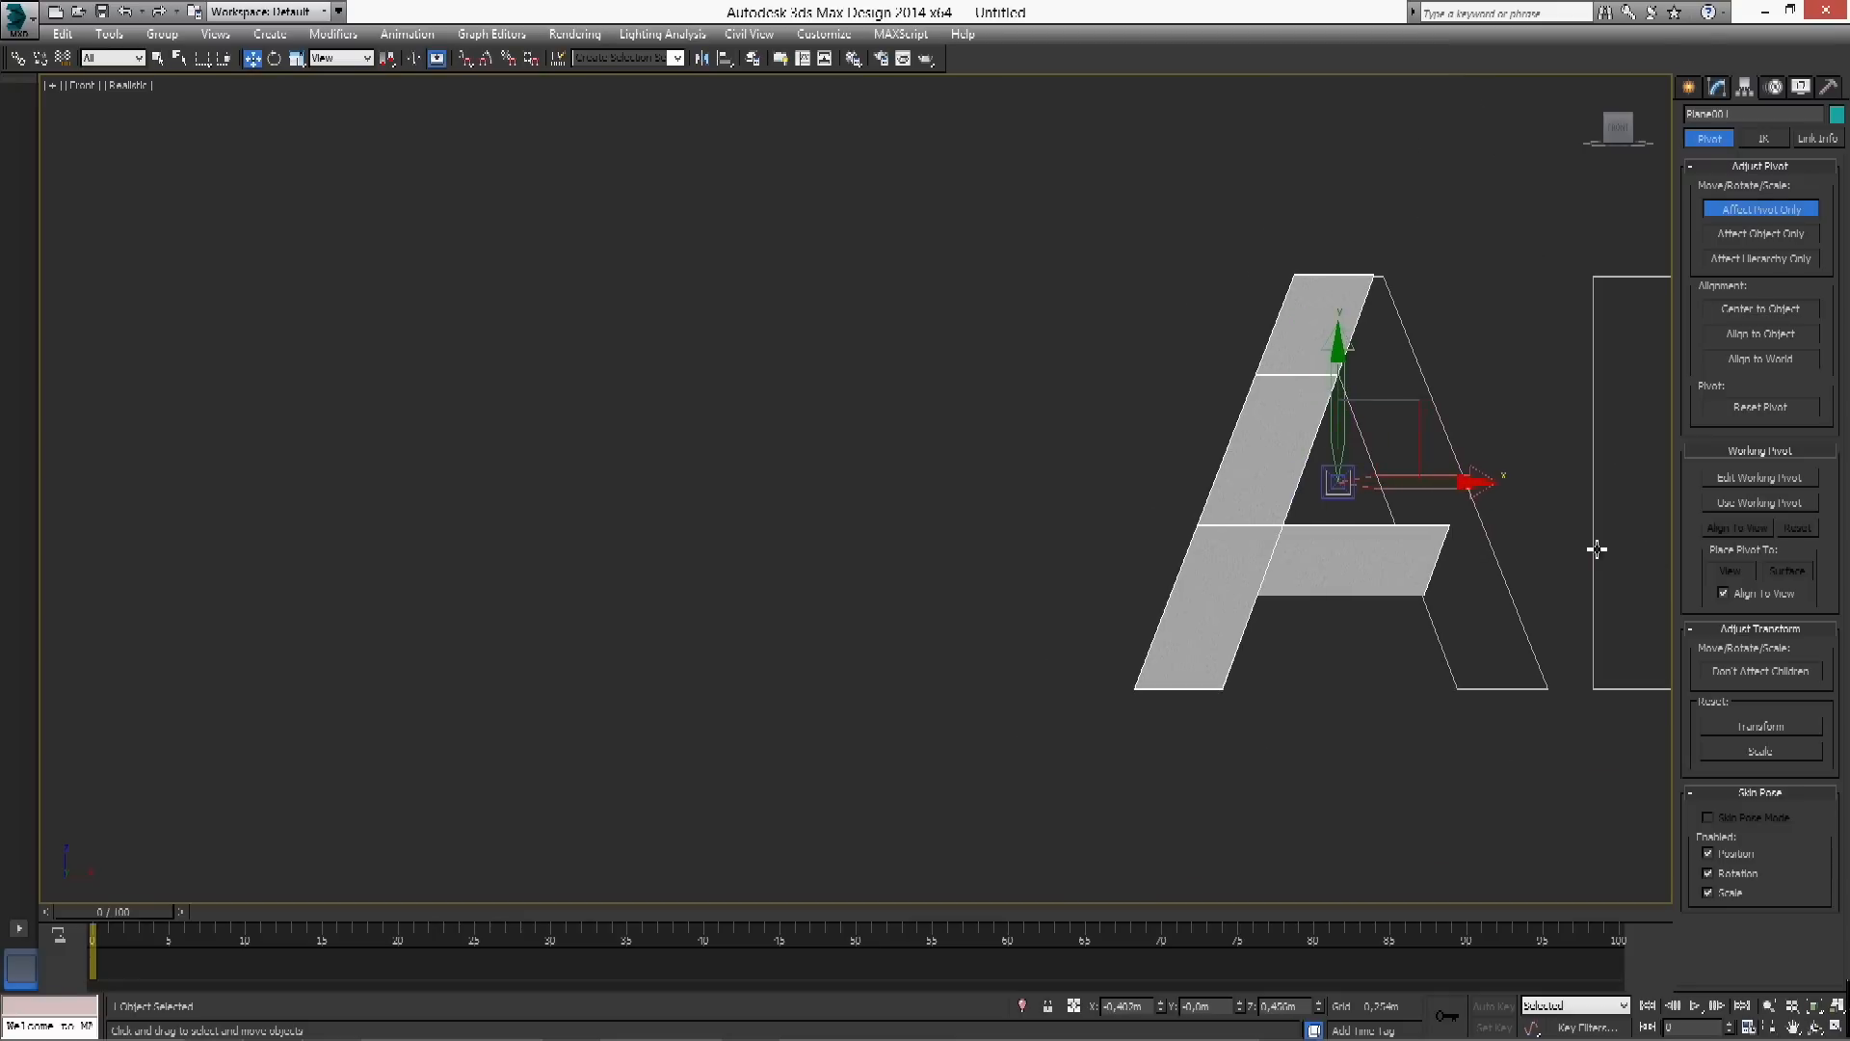
{"action": "left_click", "coordinate": [1768, 210]}
{"action": "middle_click_drag", "start_coordinate": [1542, 364], "coordinate": [1462, 361]}
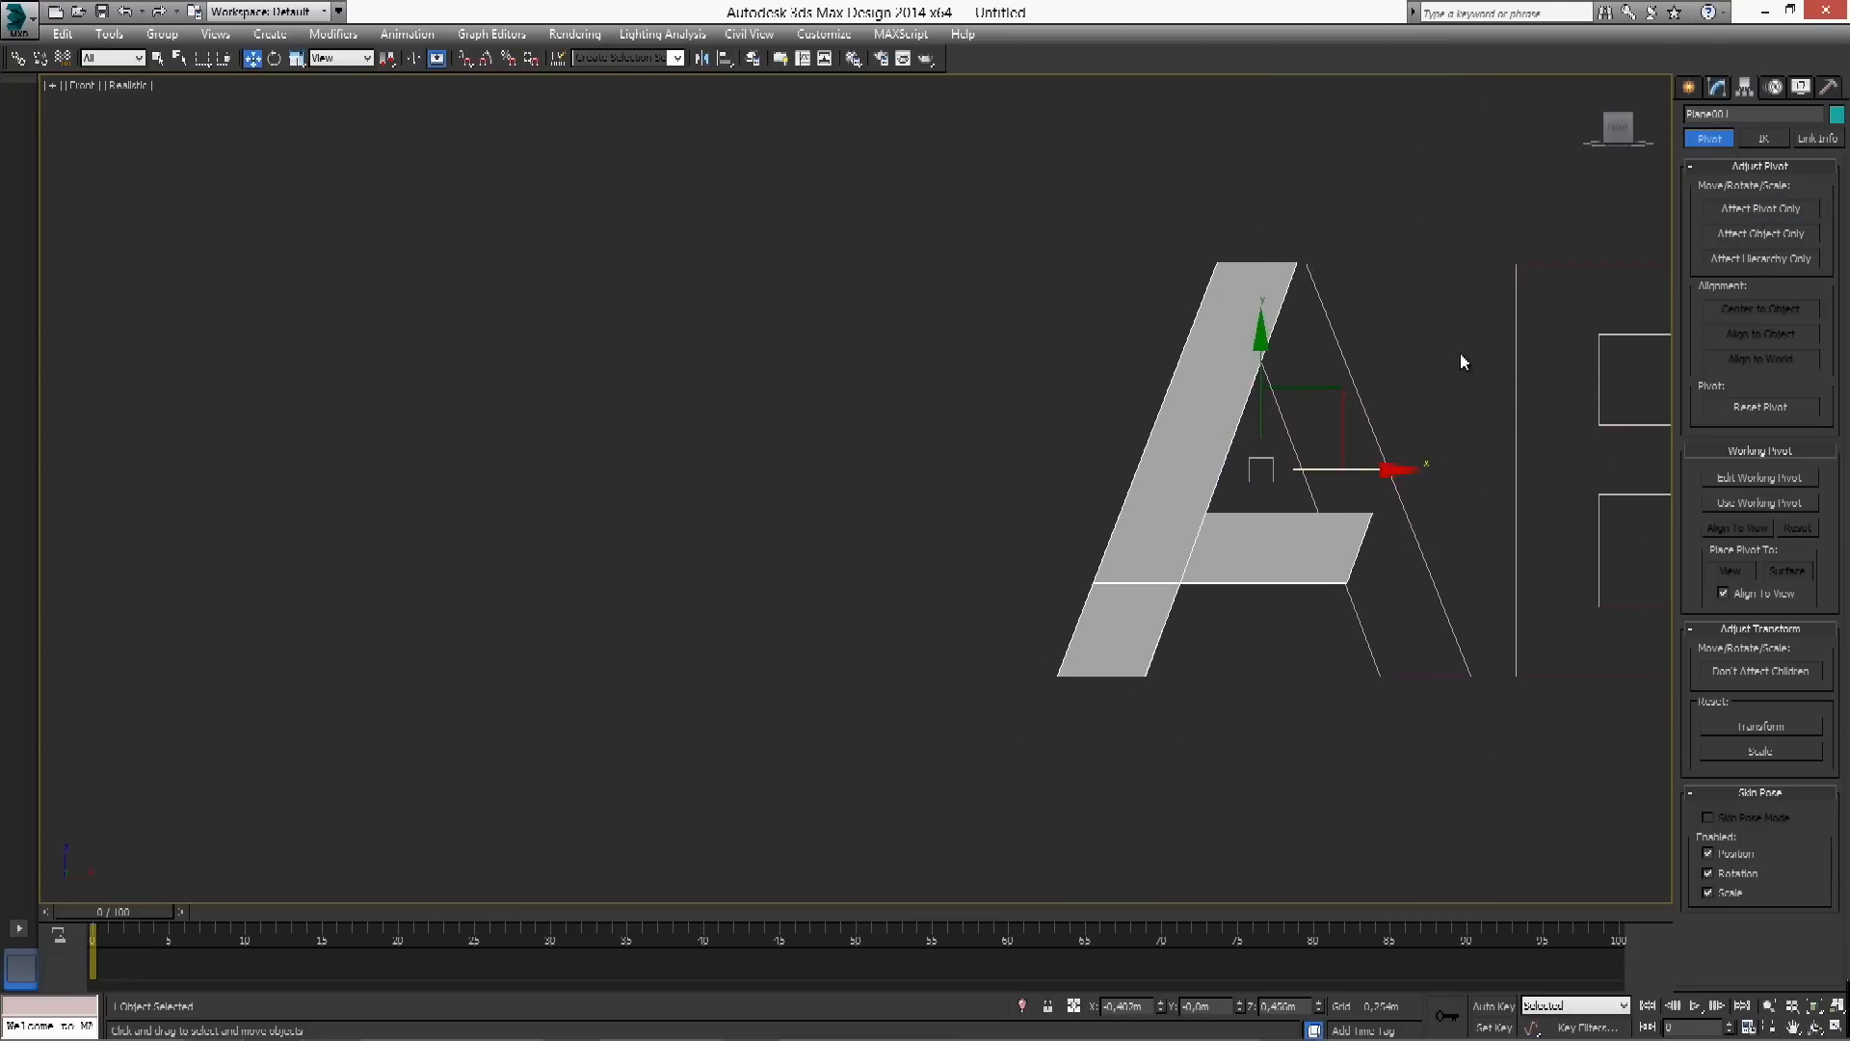
{"action": "left_click", "coordinate": [1718, 88]}
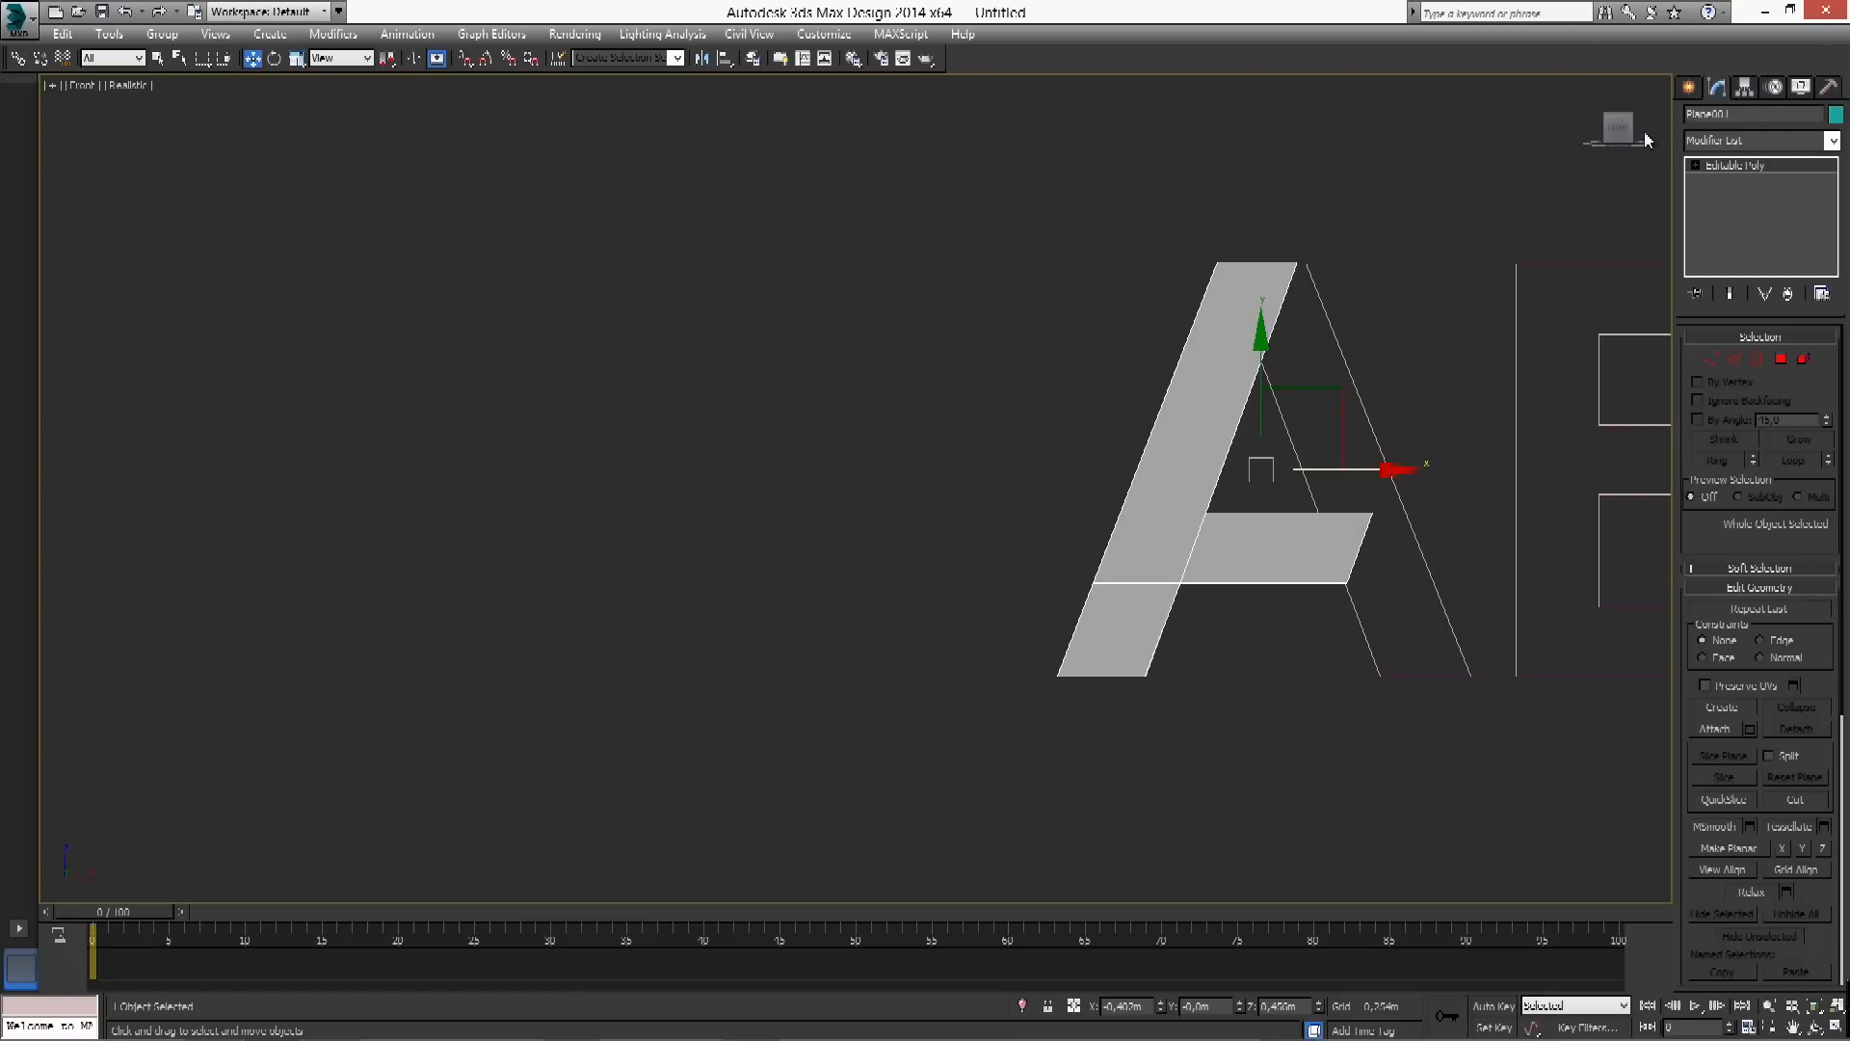
Re-center the pivot on the object, move it along X back to the A's vertical centerline, and leave pivot-only editing
{"action": "left_click", "coordinate": [1747, 88]}
{"action": "left_click", "coordinate": [1771, 210]}
{"action": "left_click", "coordinate": [1759, 308]}
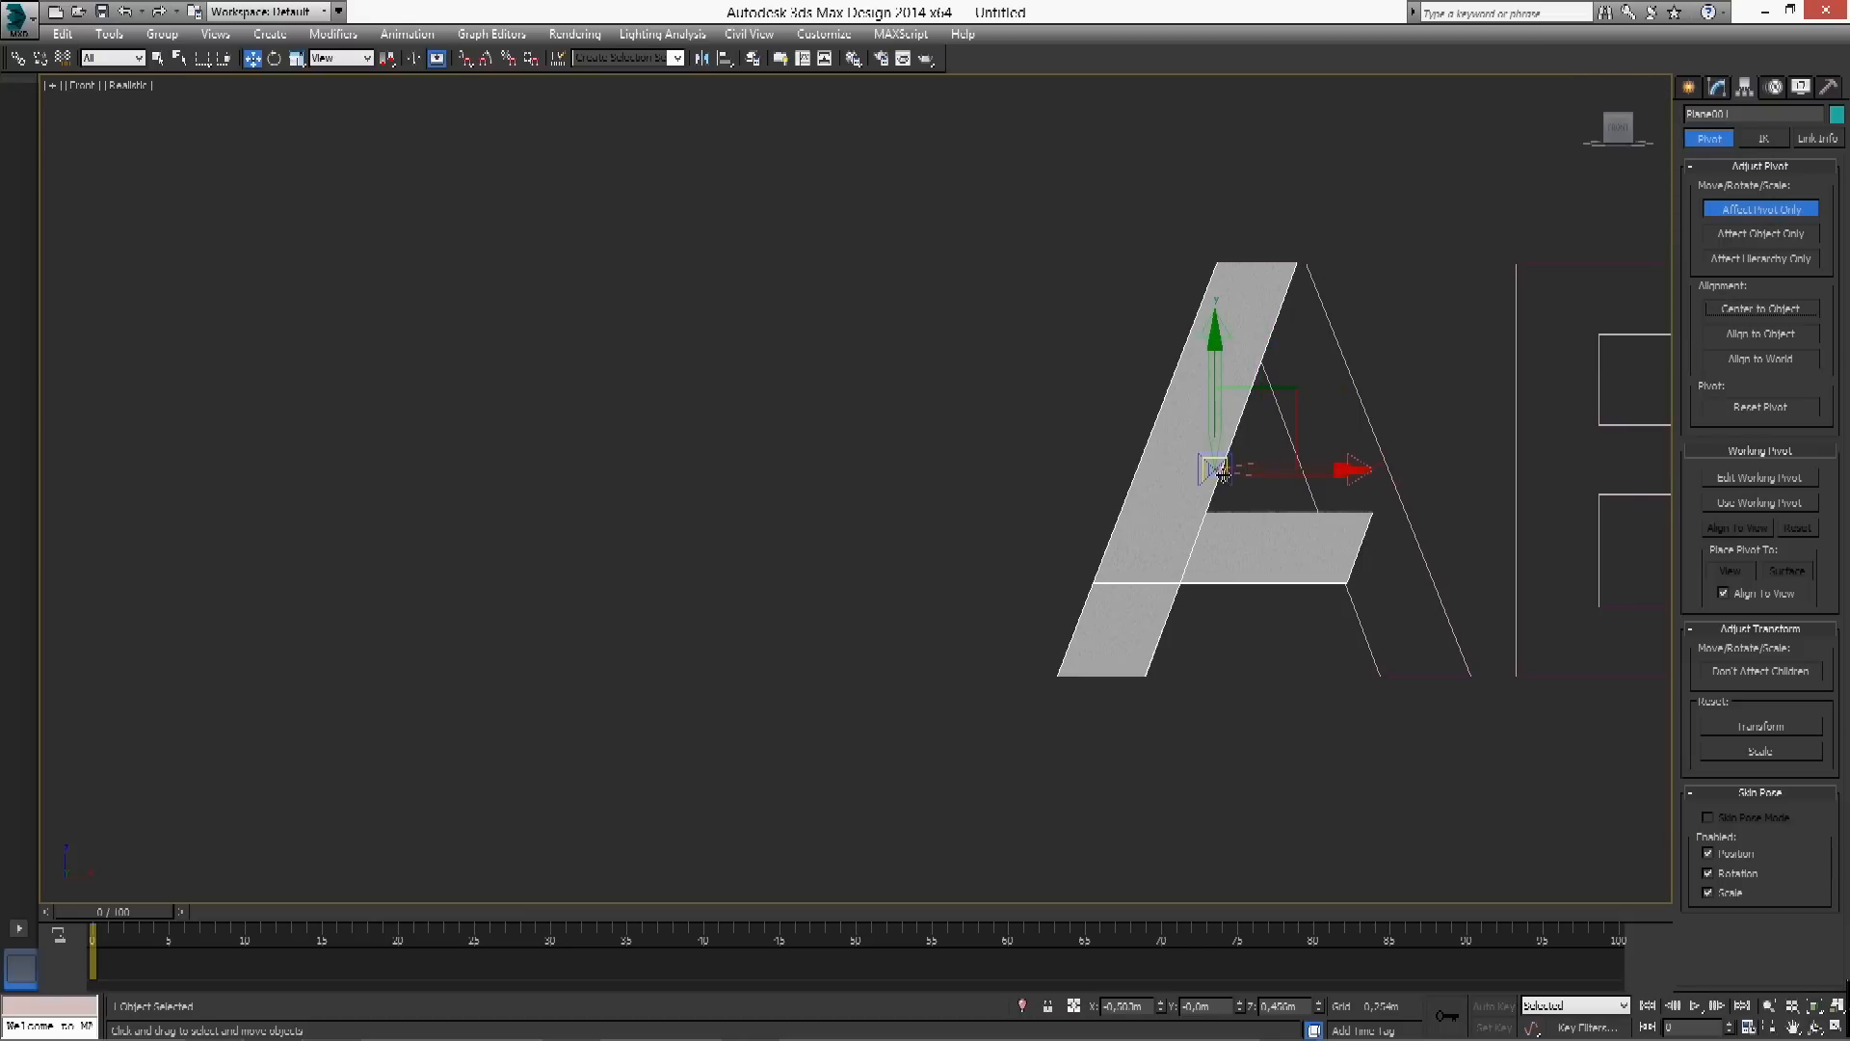
{"action": "left_click_drag", "start_coordinate": [1317, 470], "coordinate": [1361, 470]}
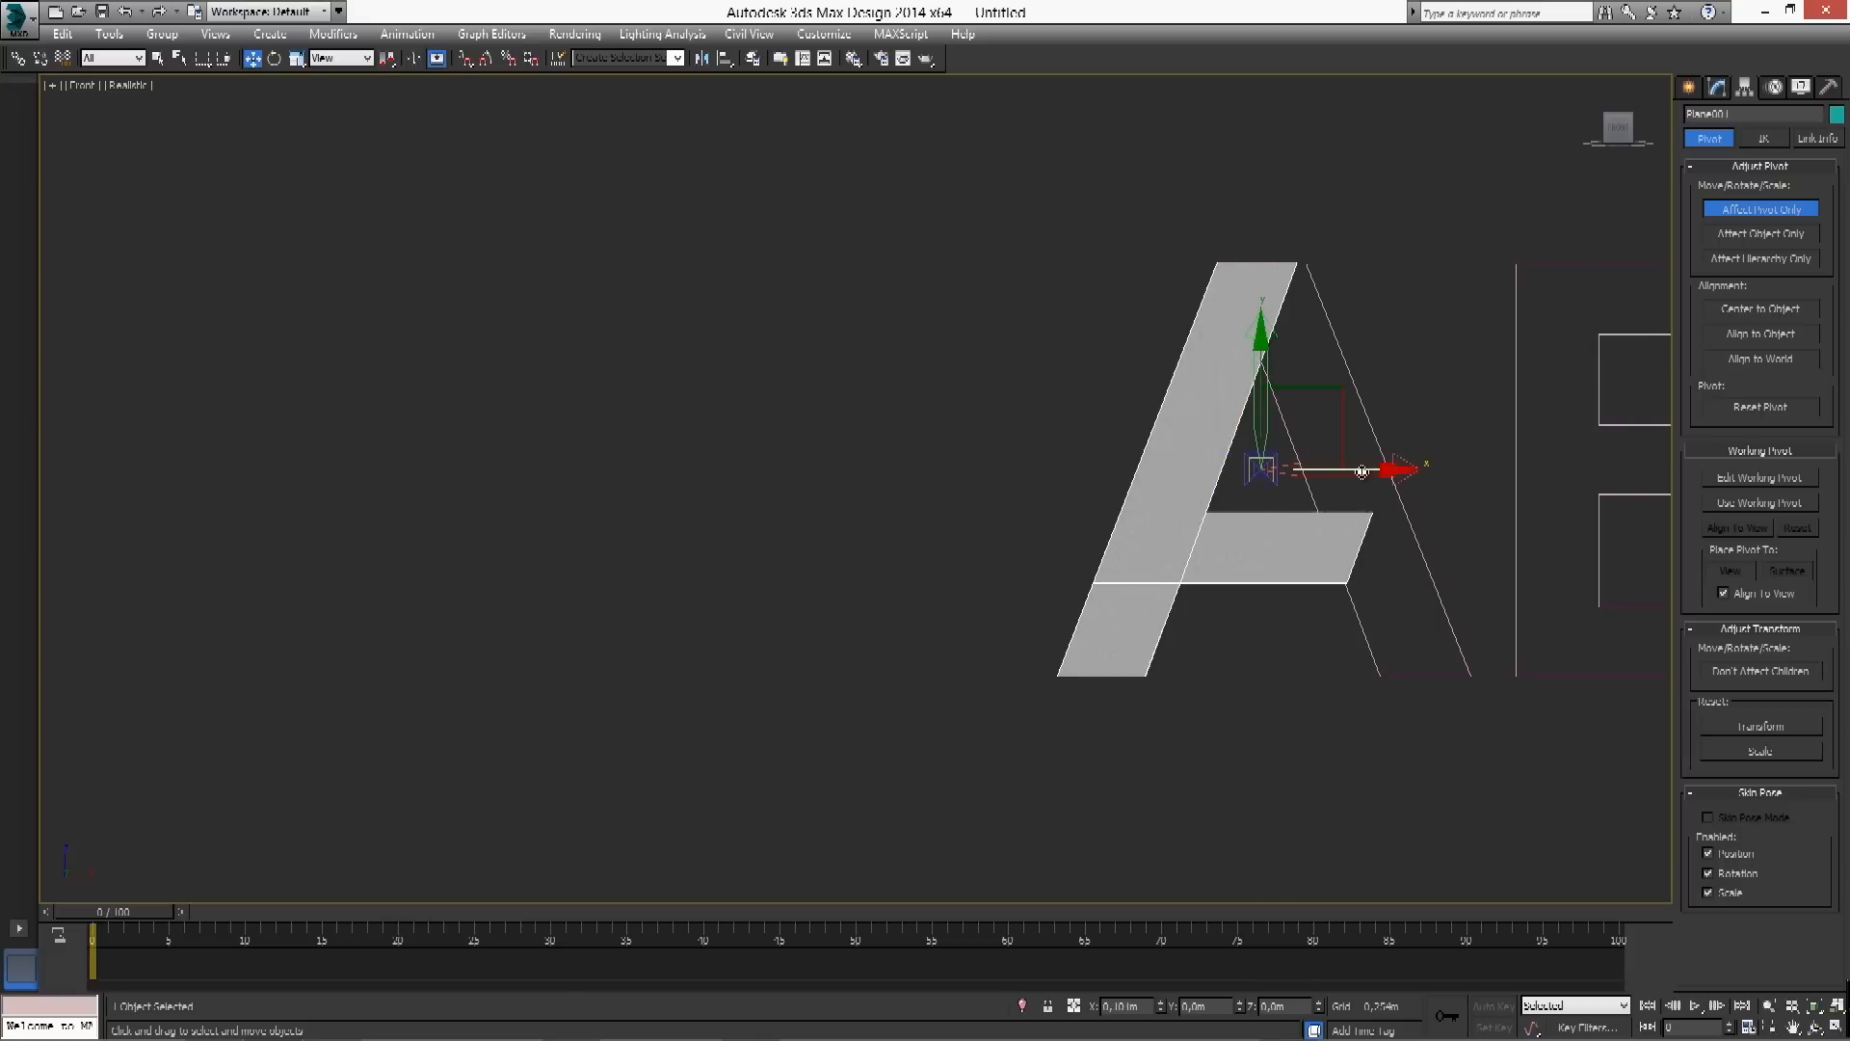
{"action": "left_click", "coordinate": [1767, 208]}
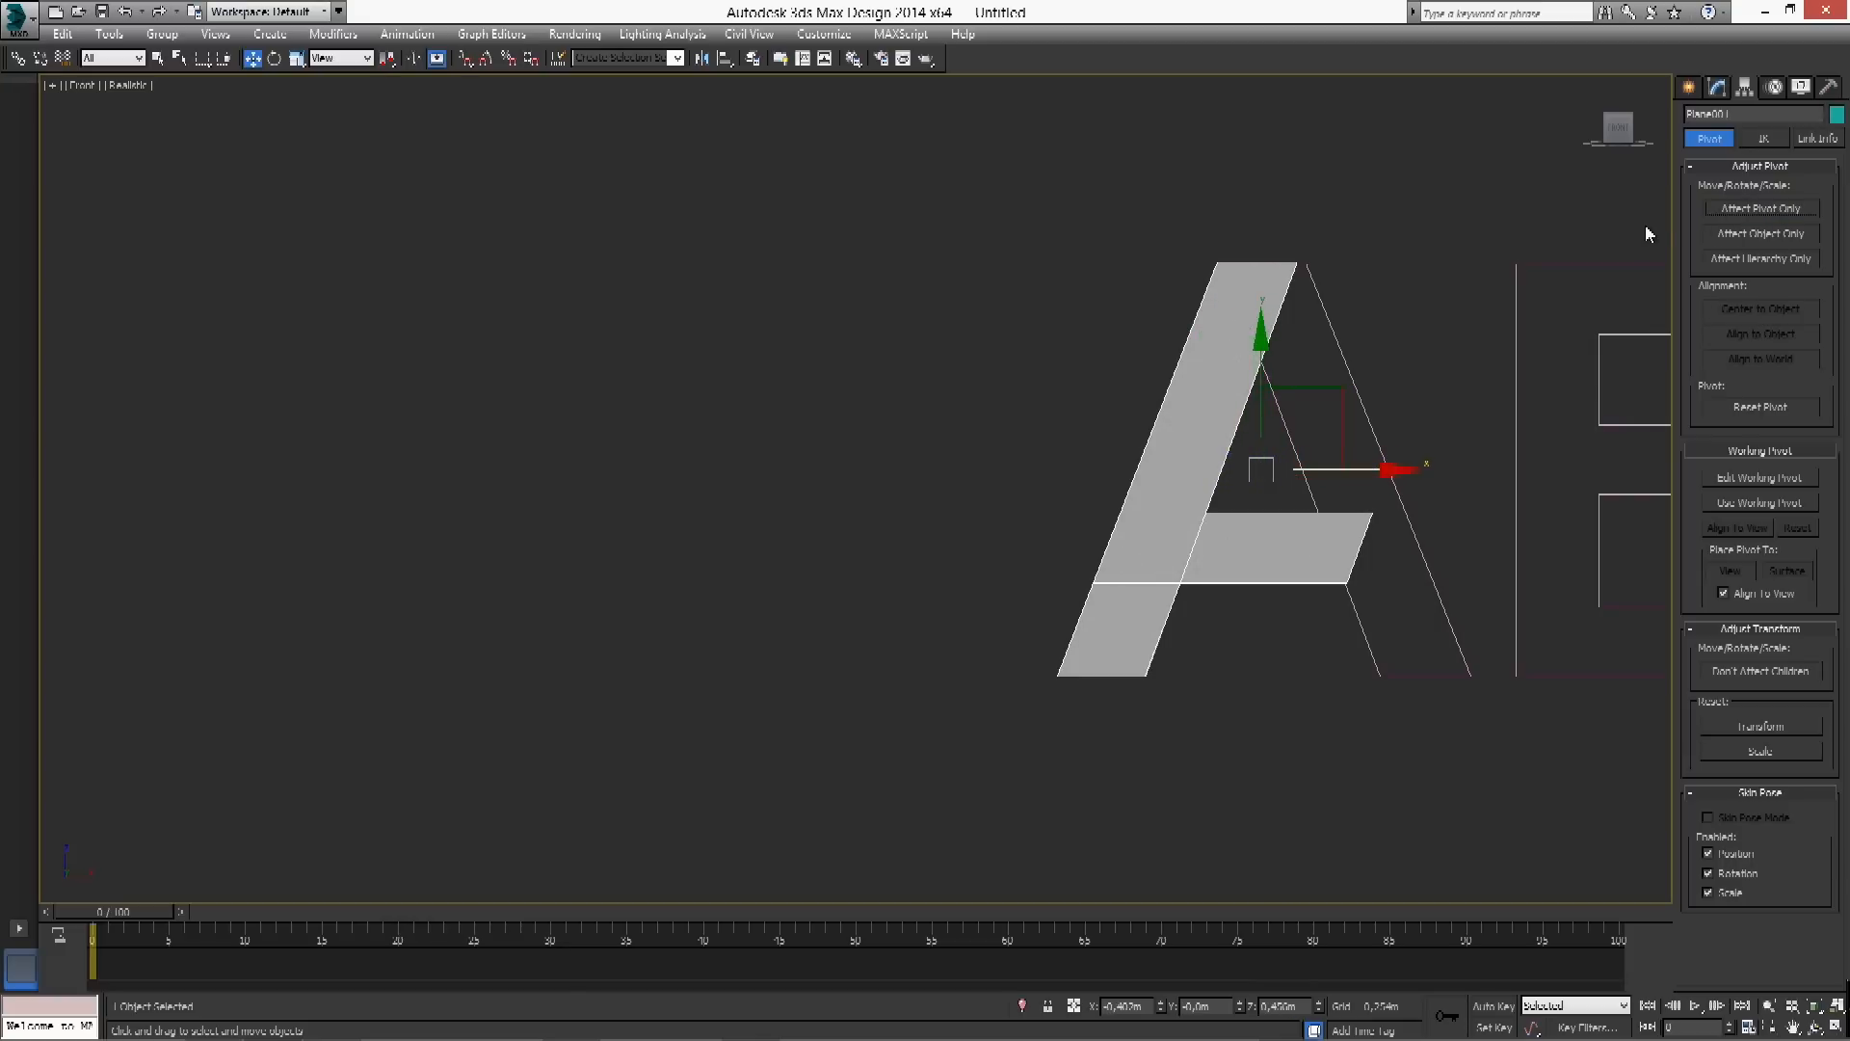
Add a Symmetry modifier to the half letter, mirrored along X with Flip enabled
{"action": "left_click", "coordinate": [1716, 89]}
{"action": "left_click", "coordinate": [1833, 142]}
{"action": "left_click_drag", "start_coordinate": [1838, 164], "coordinate": [1845, 752]}
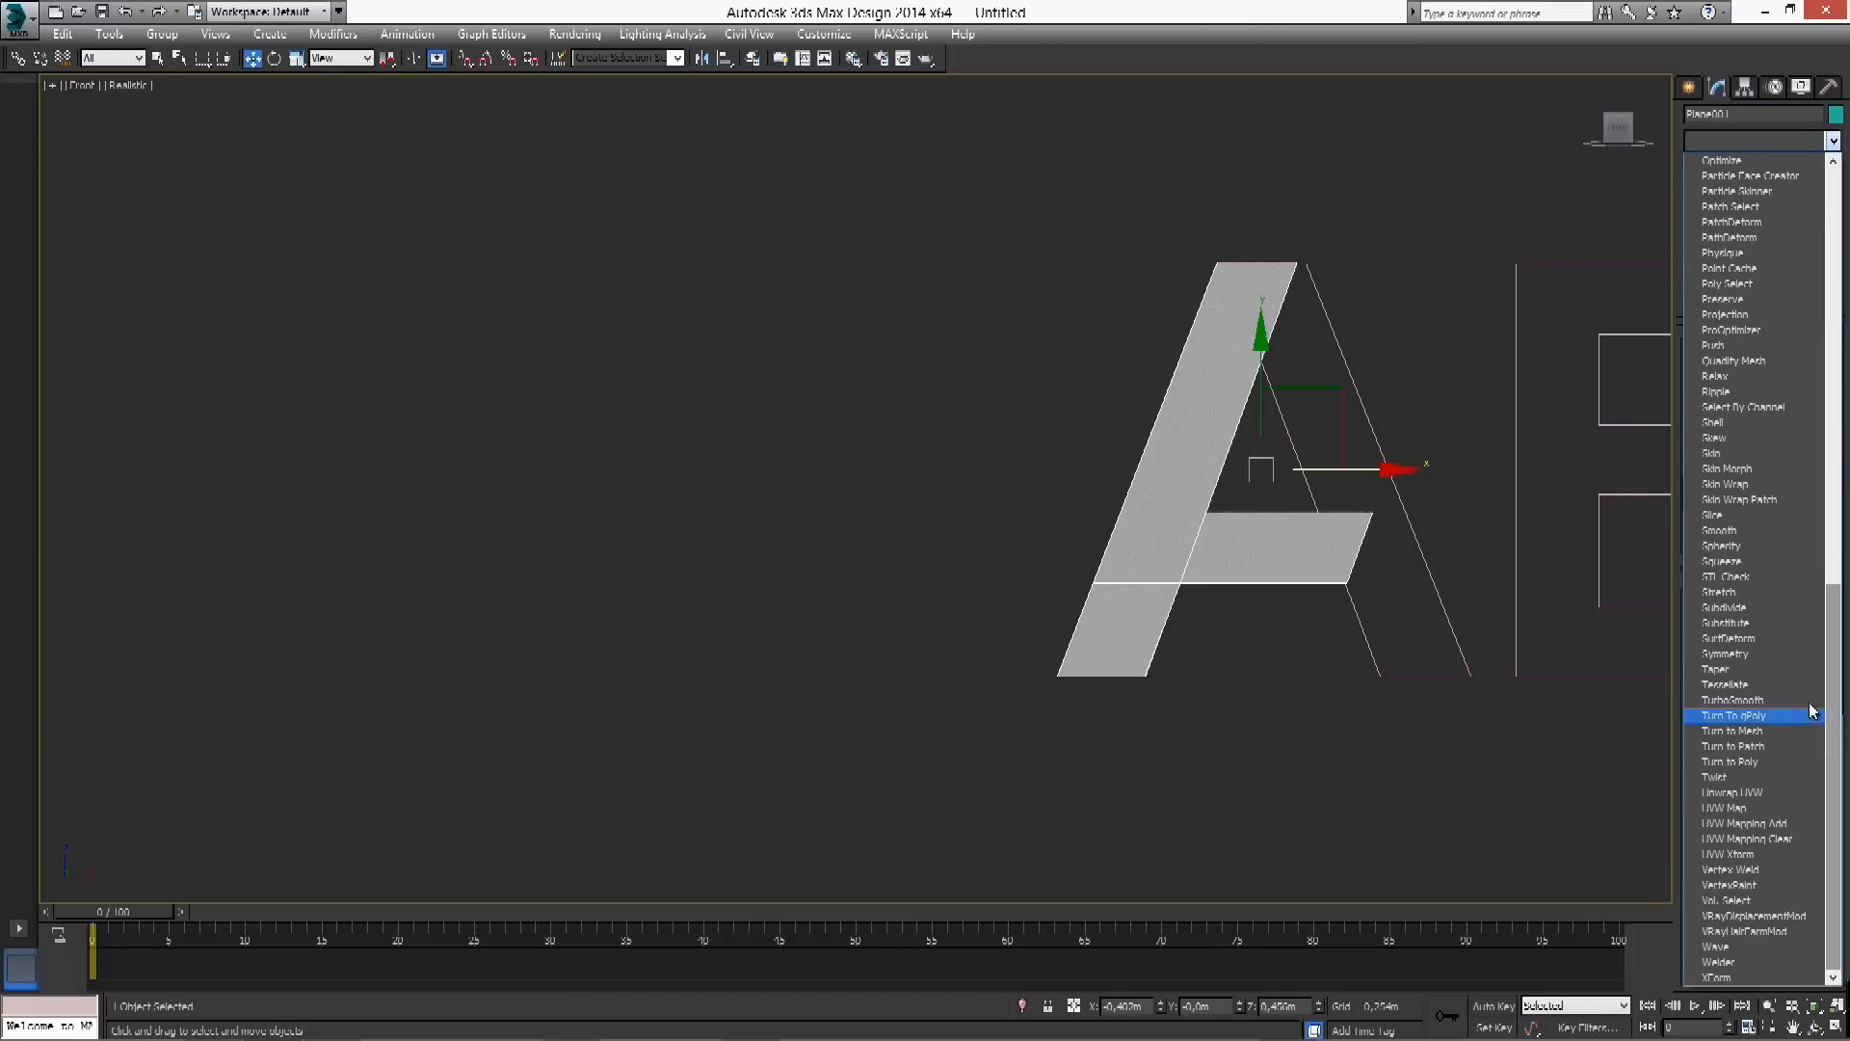
{"action": "left_click", "coordinate": [1541, 170]}
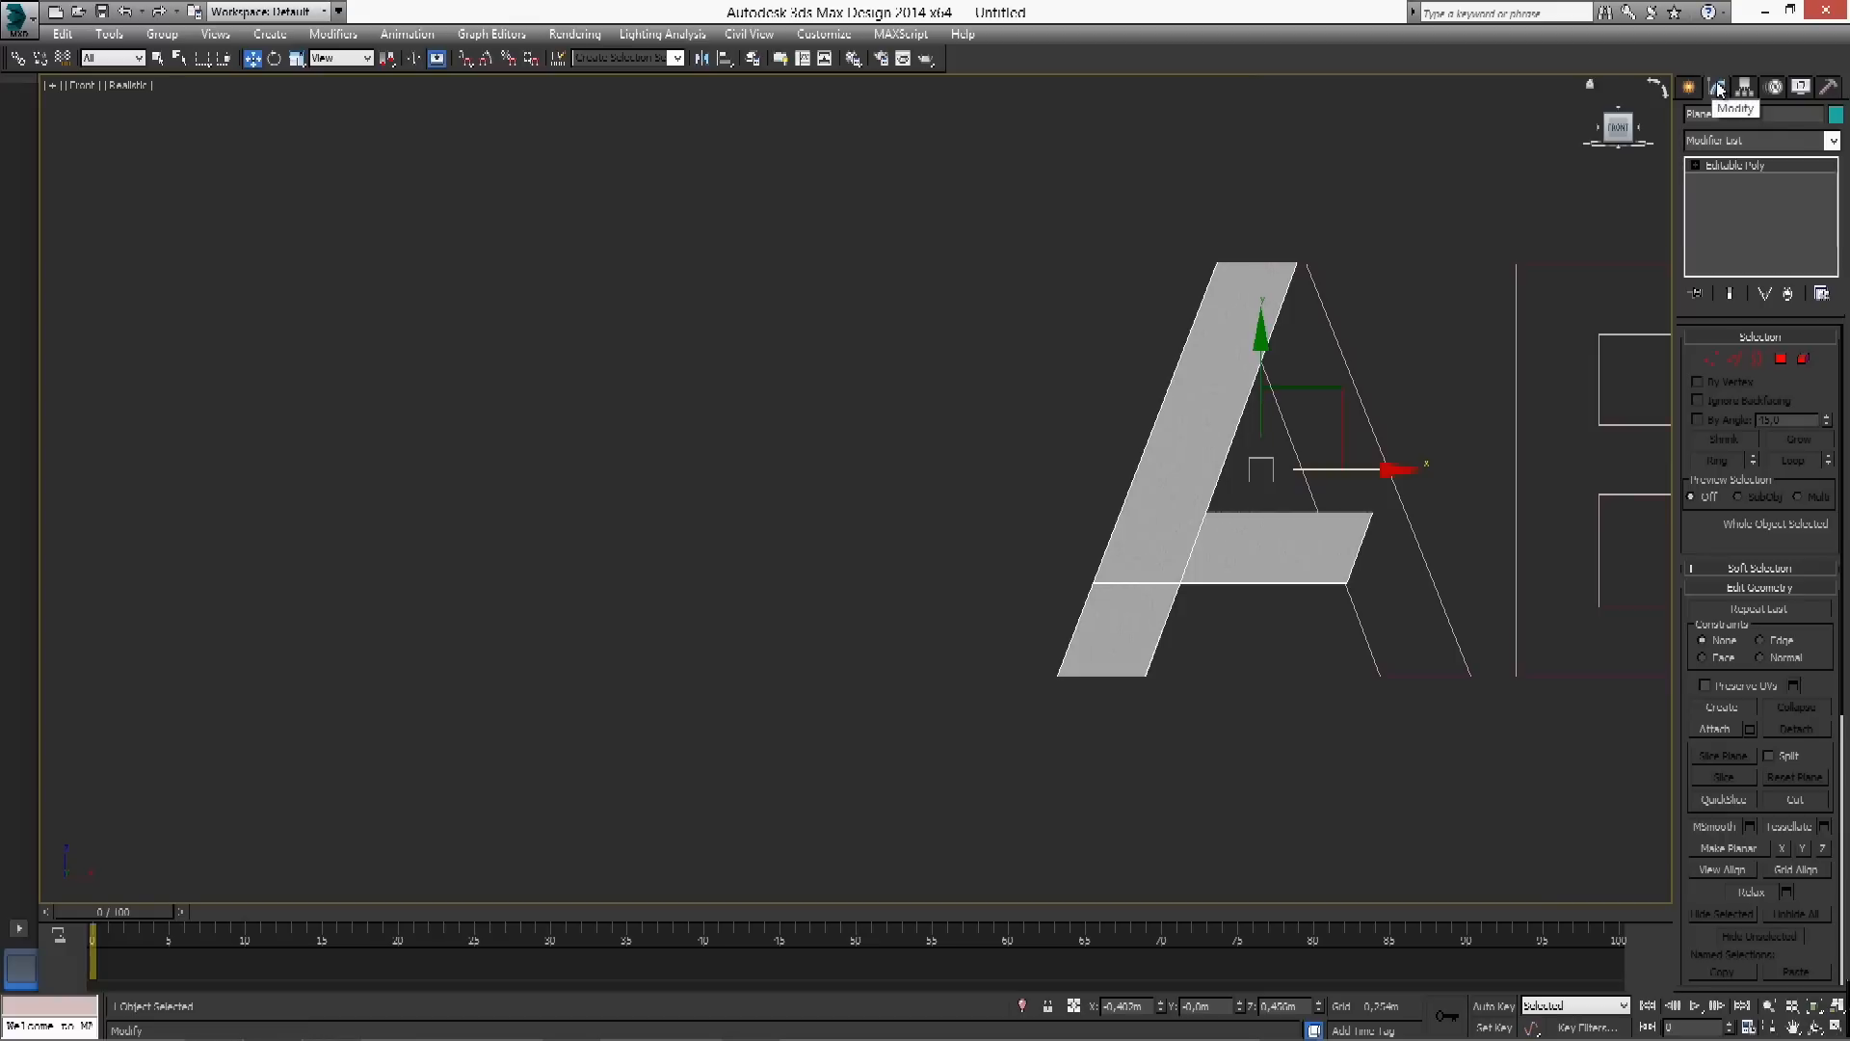
{"action": "left_click", "coordinate": [1832, 141]}
{"action": "left_click_drag", "start_coordinate": [1832, 179], "coordinate": [1844, 617]}
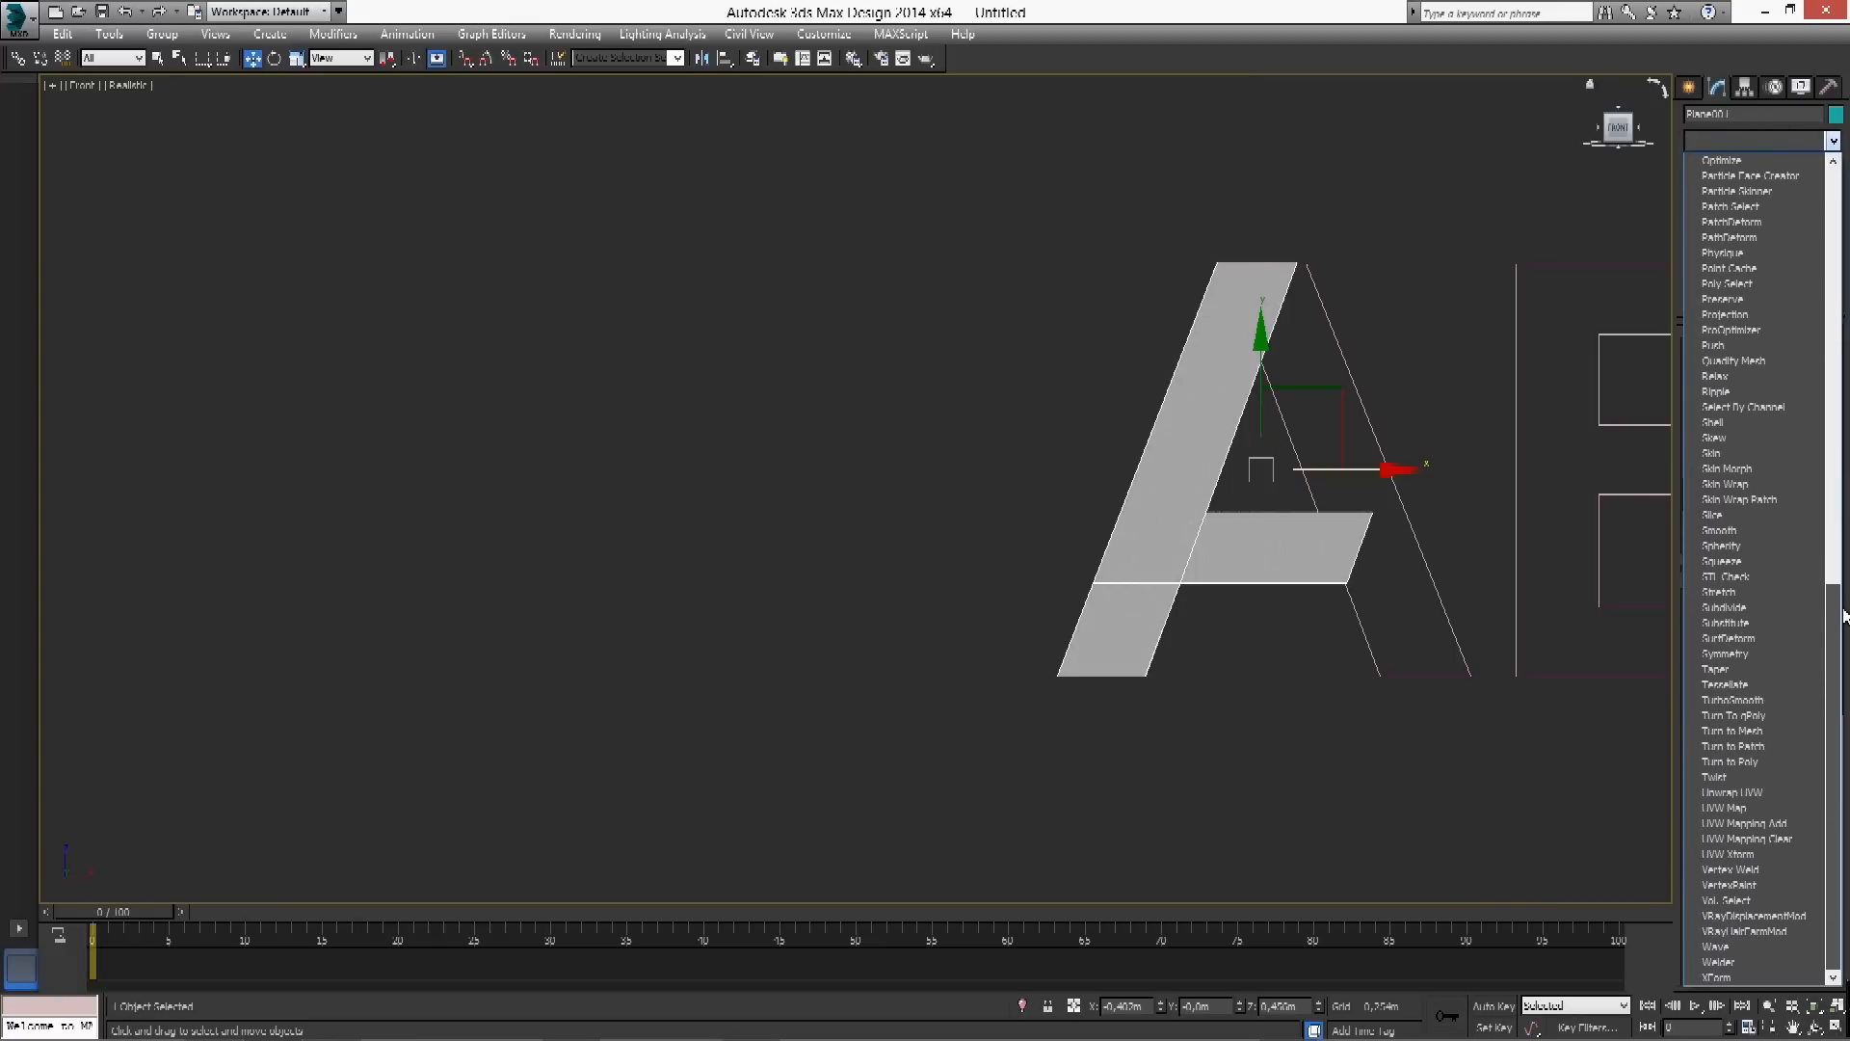
{"action": "left_click", "coordinate": [1776, 654]}
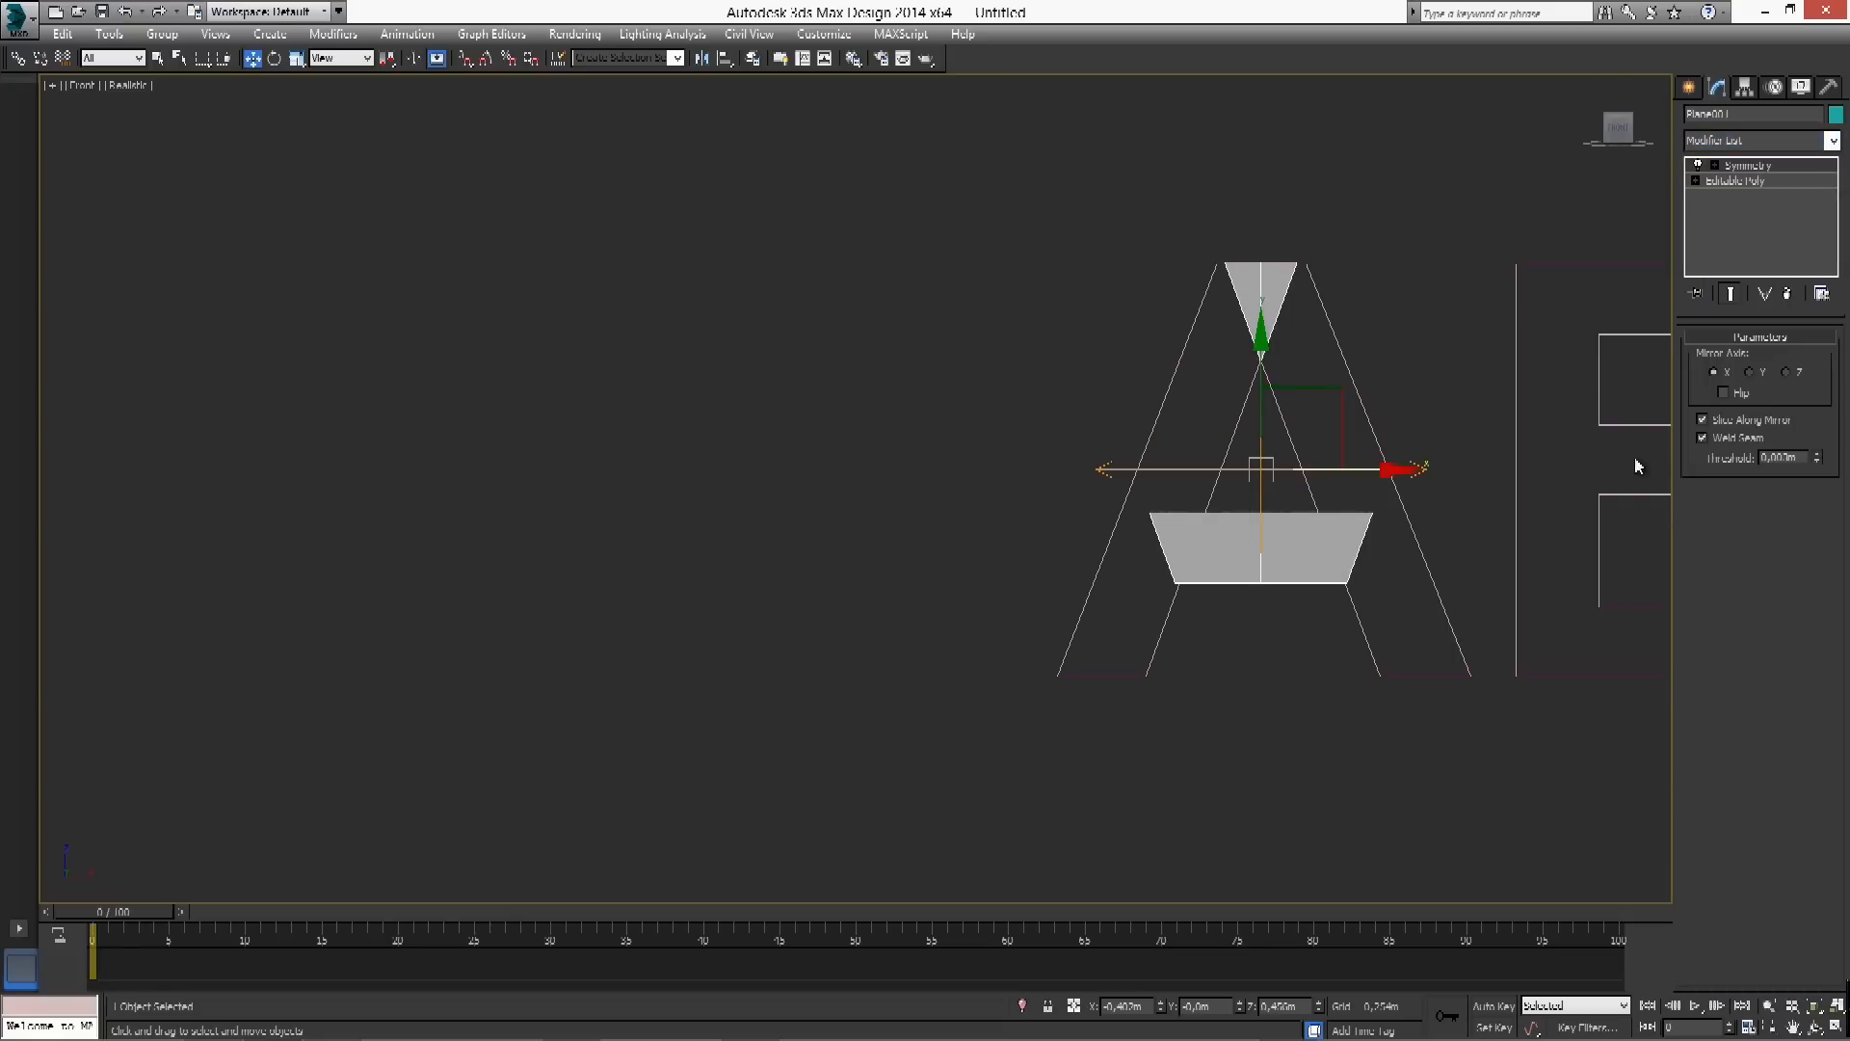
{"action": "left_click", "coordinate": [1724, 394]}
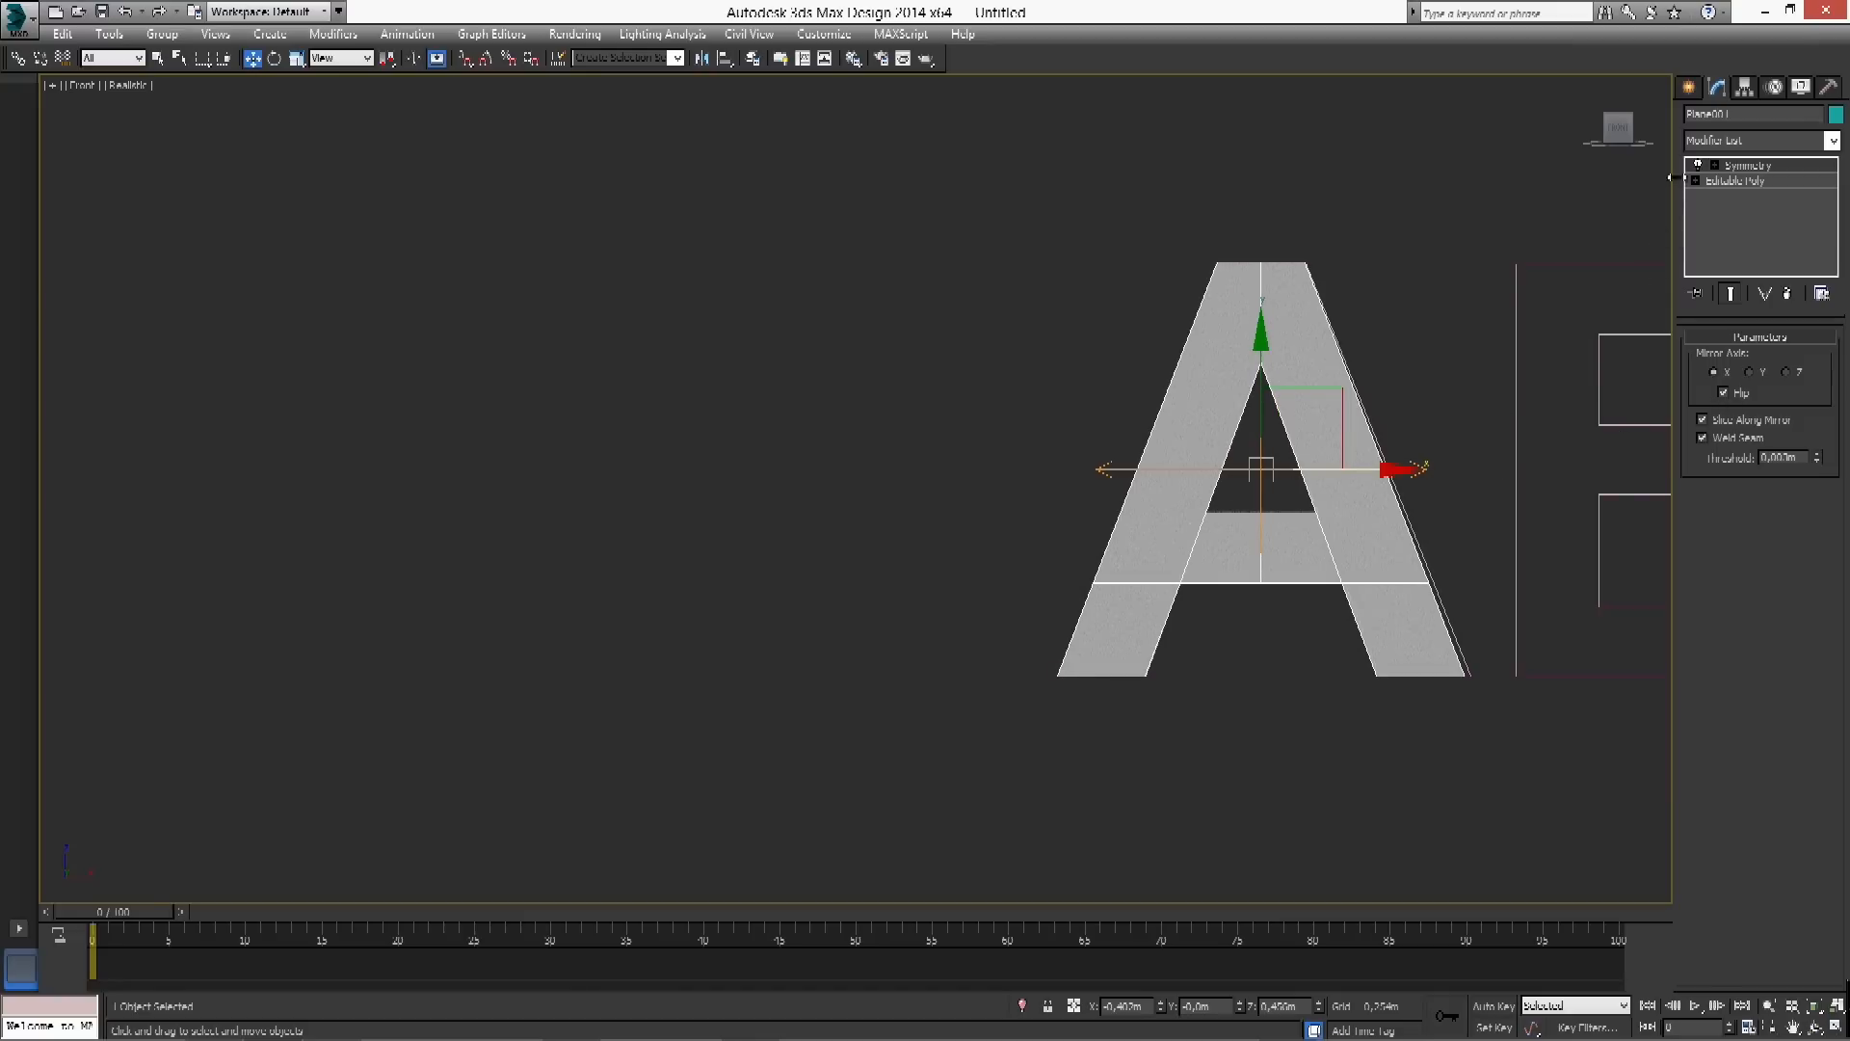
Shift the Symmetry's mirror plane slightly along X so the mirrored leg fits the outline of the A
{"action": "left_click", "coordinate": [1715, 166]}
{"action": "left_click", "coordinate": [1749, 181]}
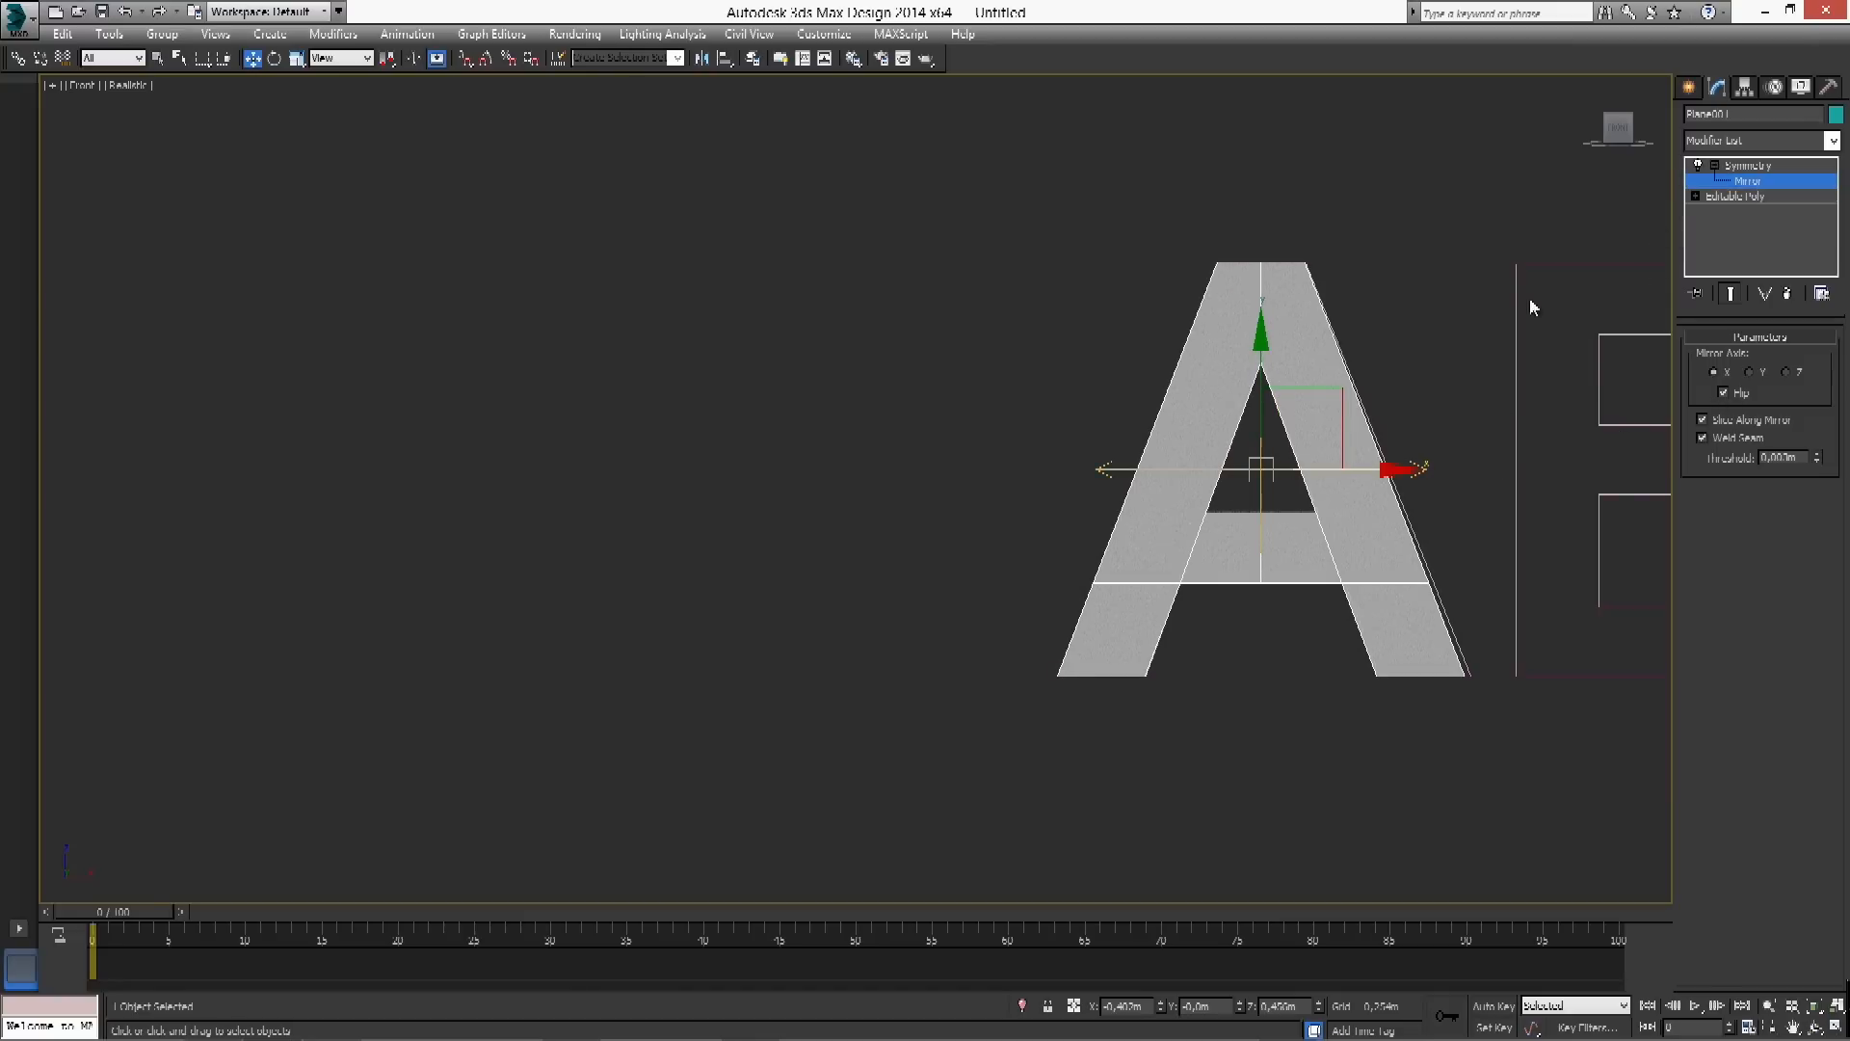
{"action": "left_click_drag", "start_coordinate": [1371, 469], "coordinate": [1373, 465]}
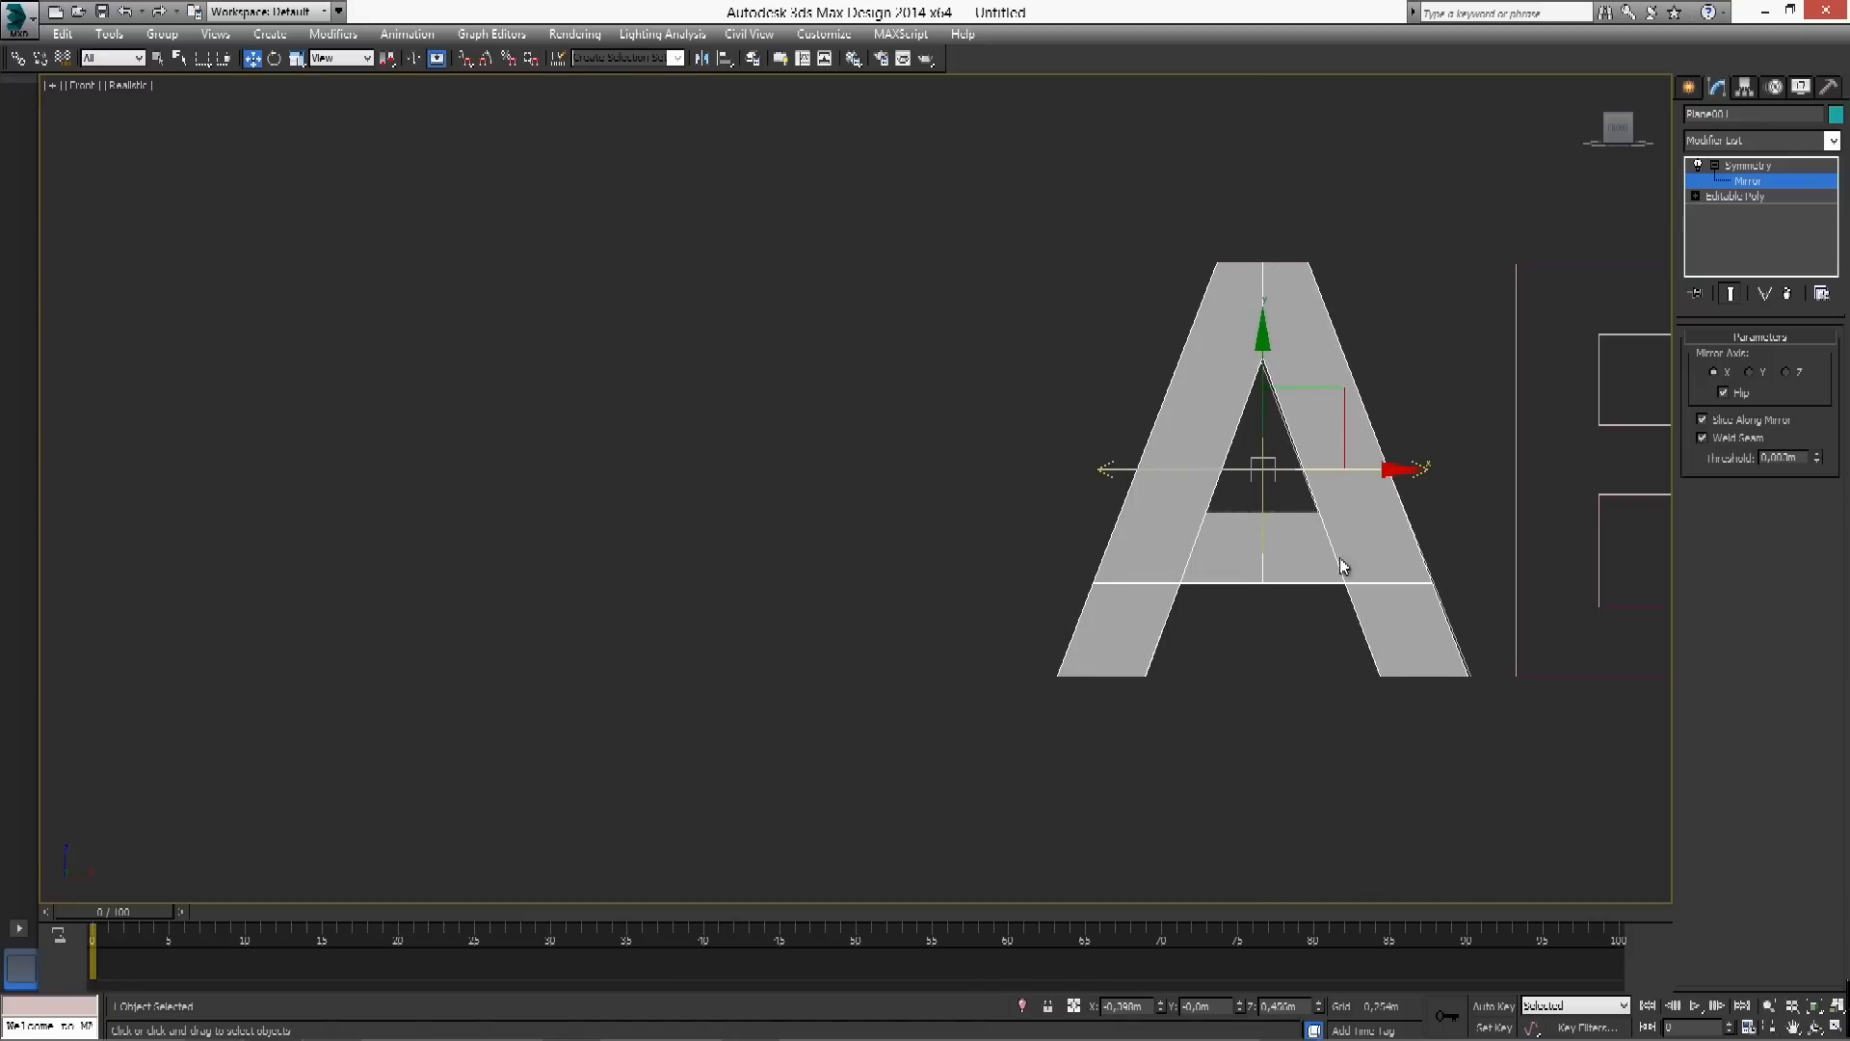
{"action": "left_click", "coordinate": [1746, 179]}
{"action": "left_click", "coordinate": [1715, 166]}
Collapse the Symmetry modifier into the letter's Editable Poly
{"action": "right_click", "coordinate": [1322, 383]}
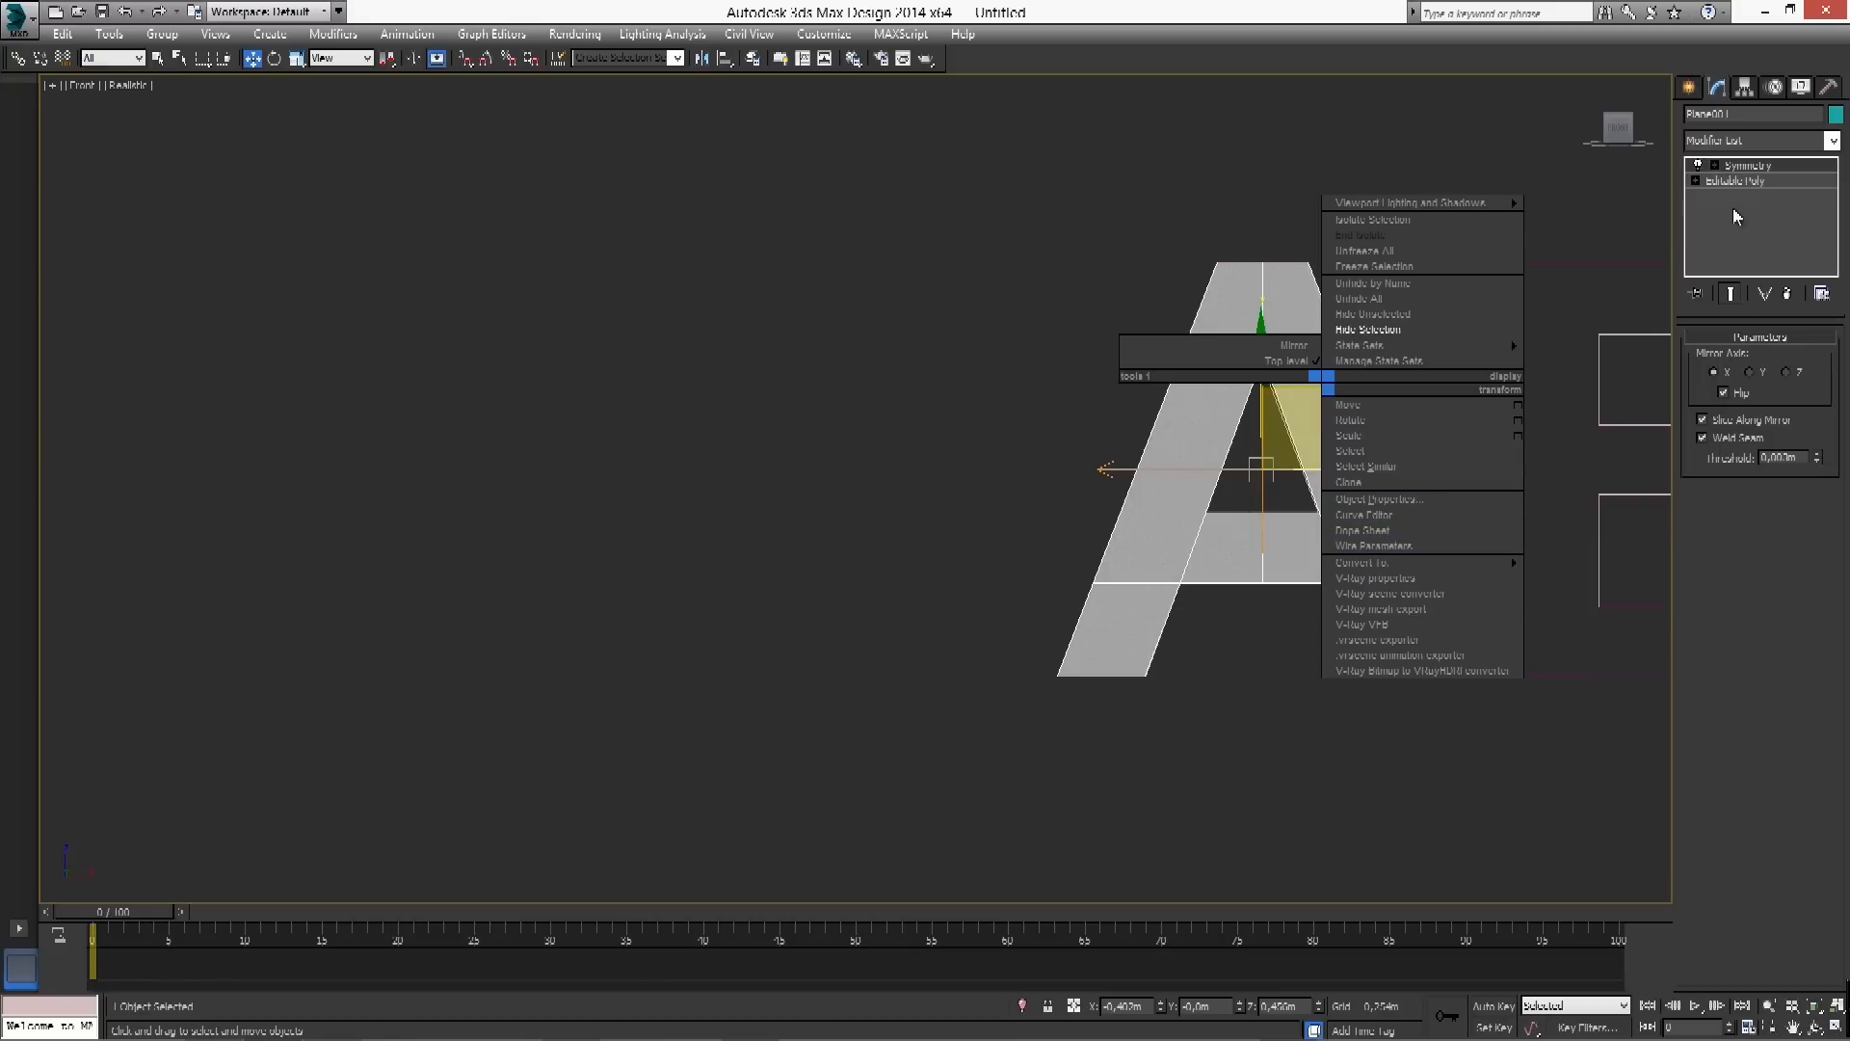
{"action": "left_click", "coordinate": [1749, 182]}
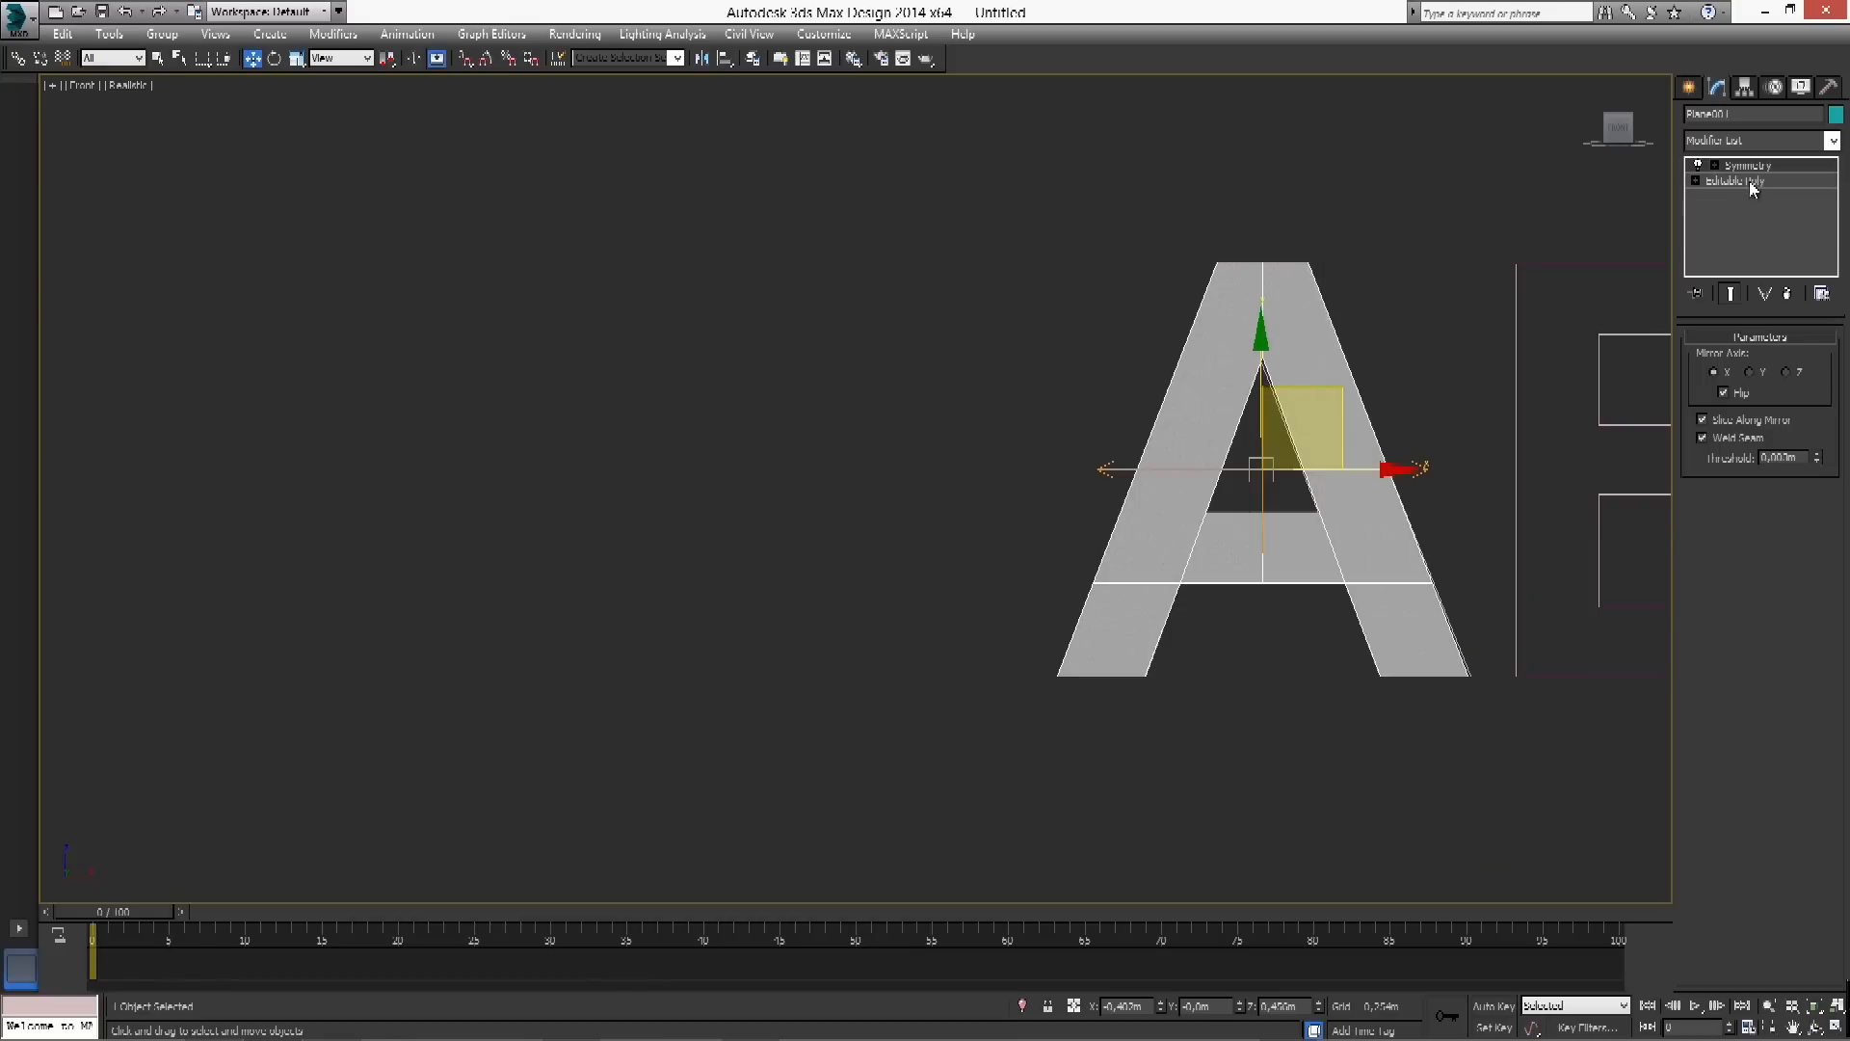
{"action": "right_click", "coordinate": [1333, 419]}
{"action": "mouse_move", "coordinate": [1442, 607]}
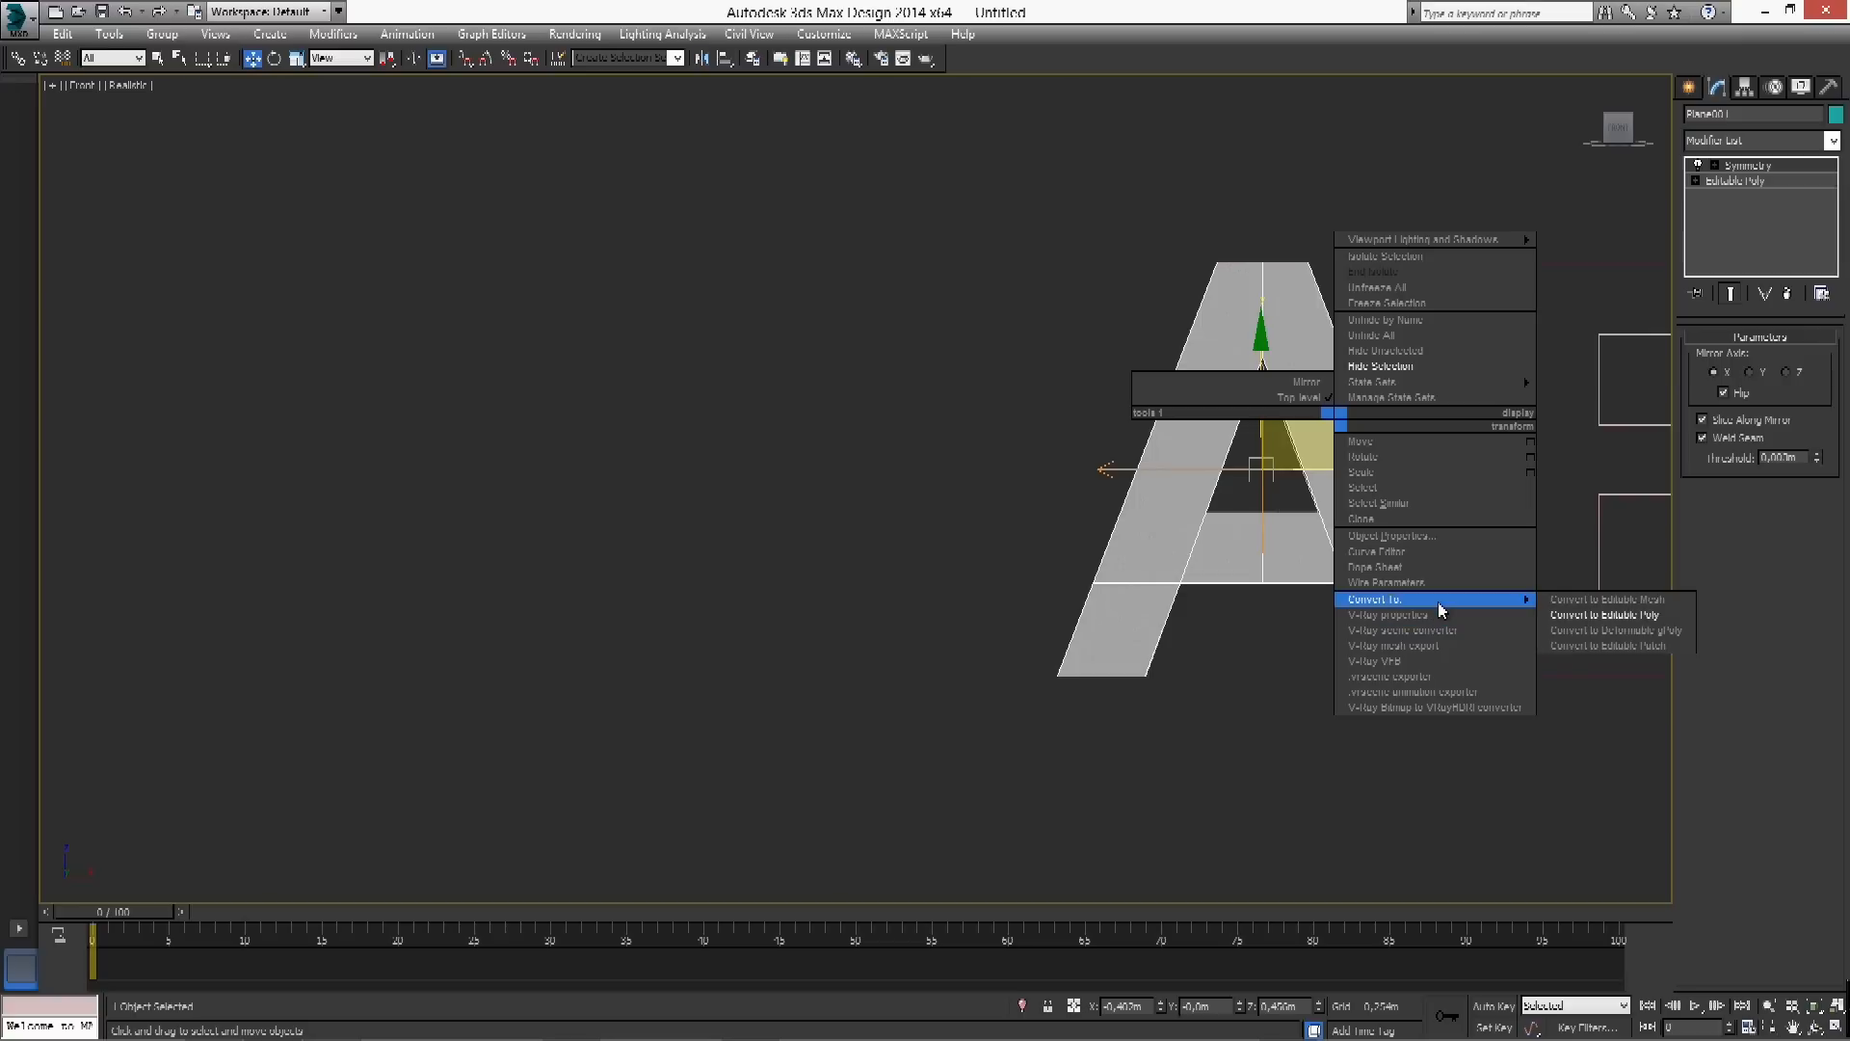
{"action": "left_click", "coordinate": [1617, 624]}
{"action": "right_click", "coordinate": [1773, 170]}
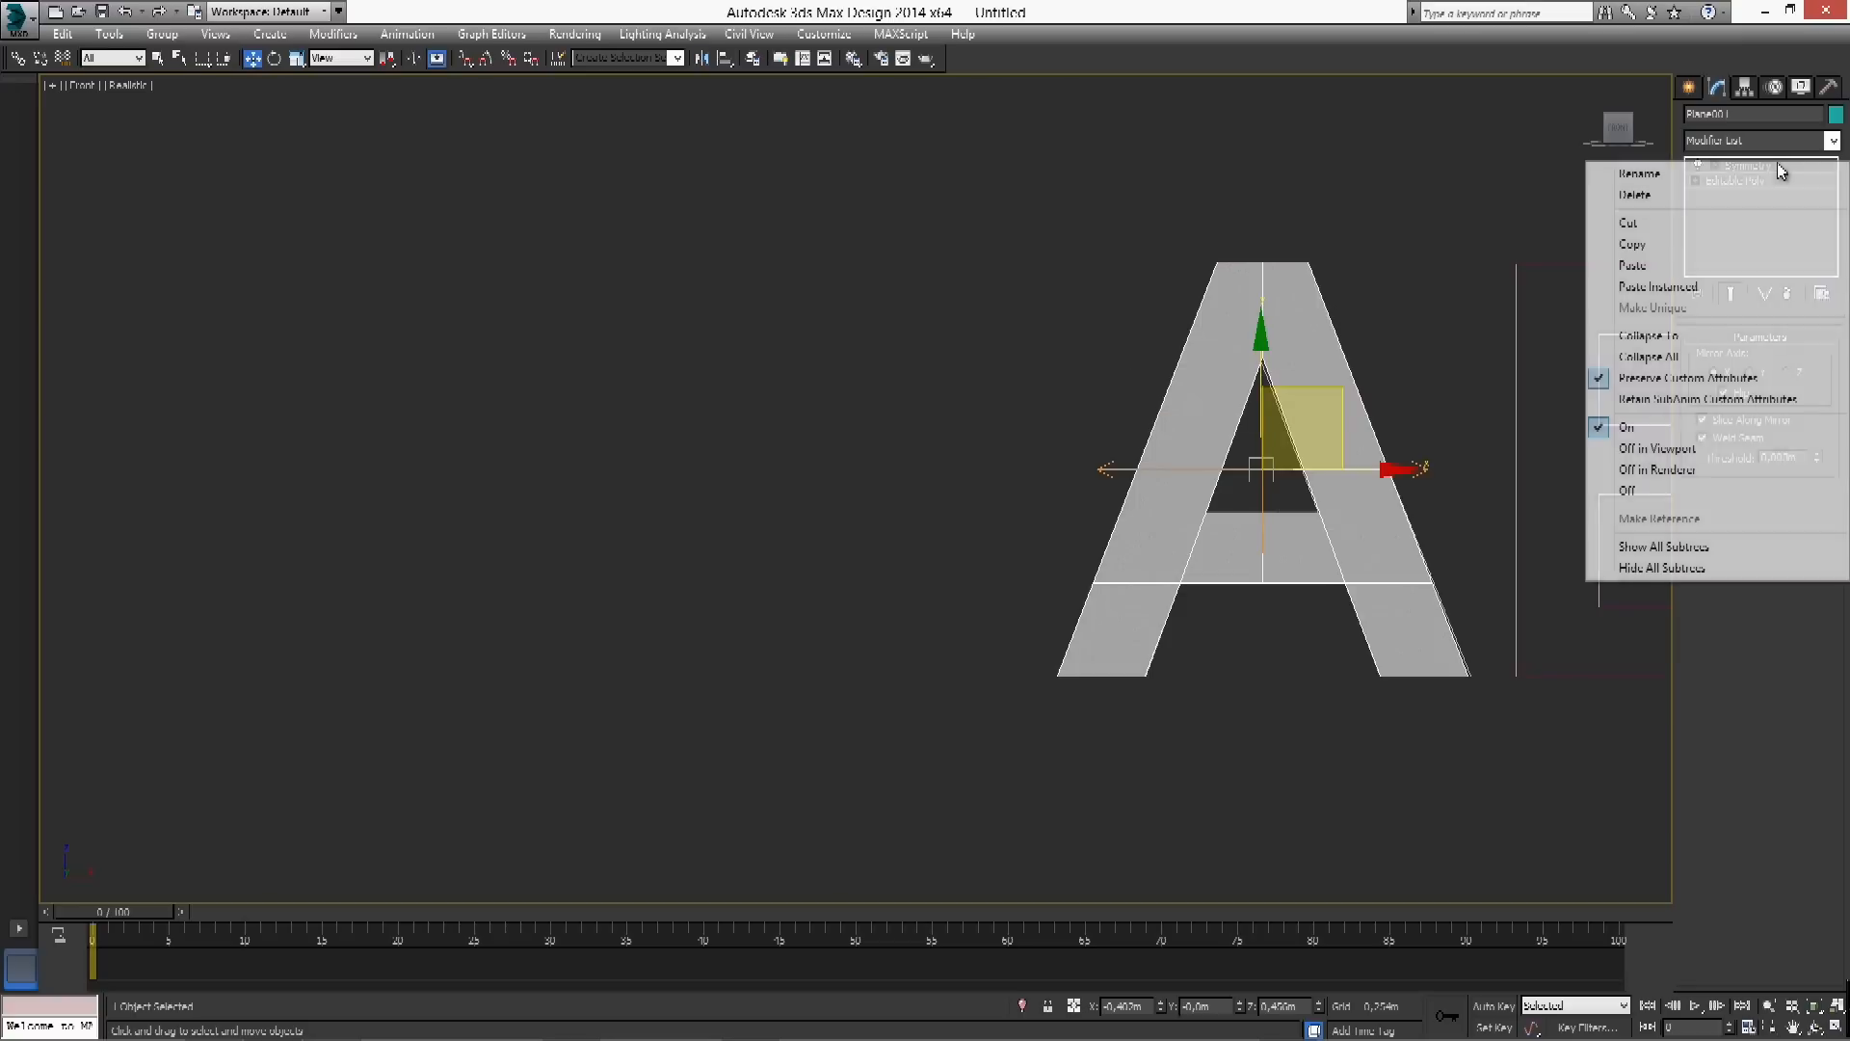
{"action": "left_click", "coordinate": [1687, 339]}
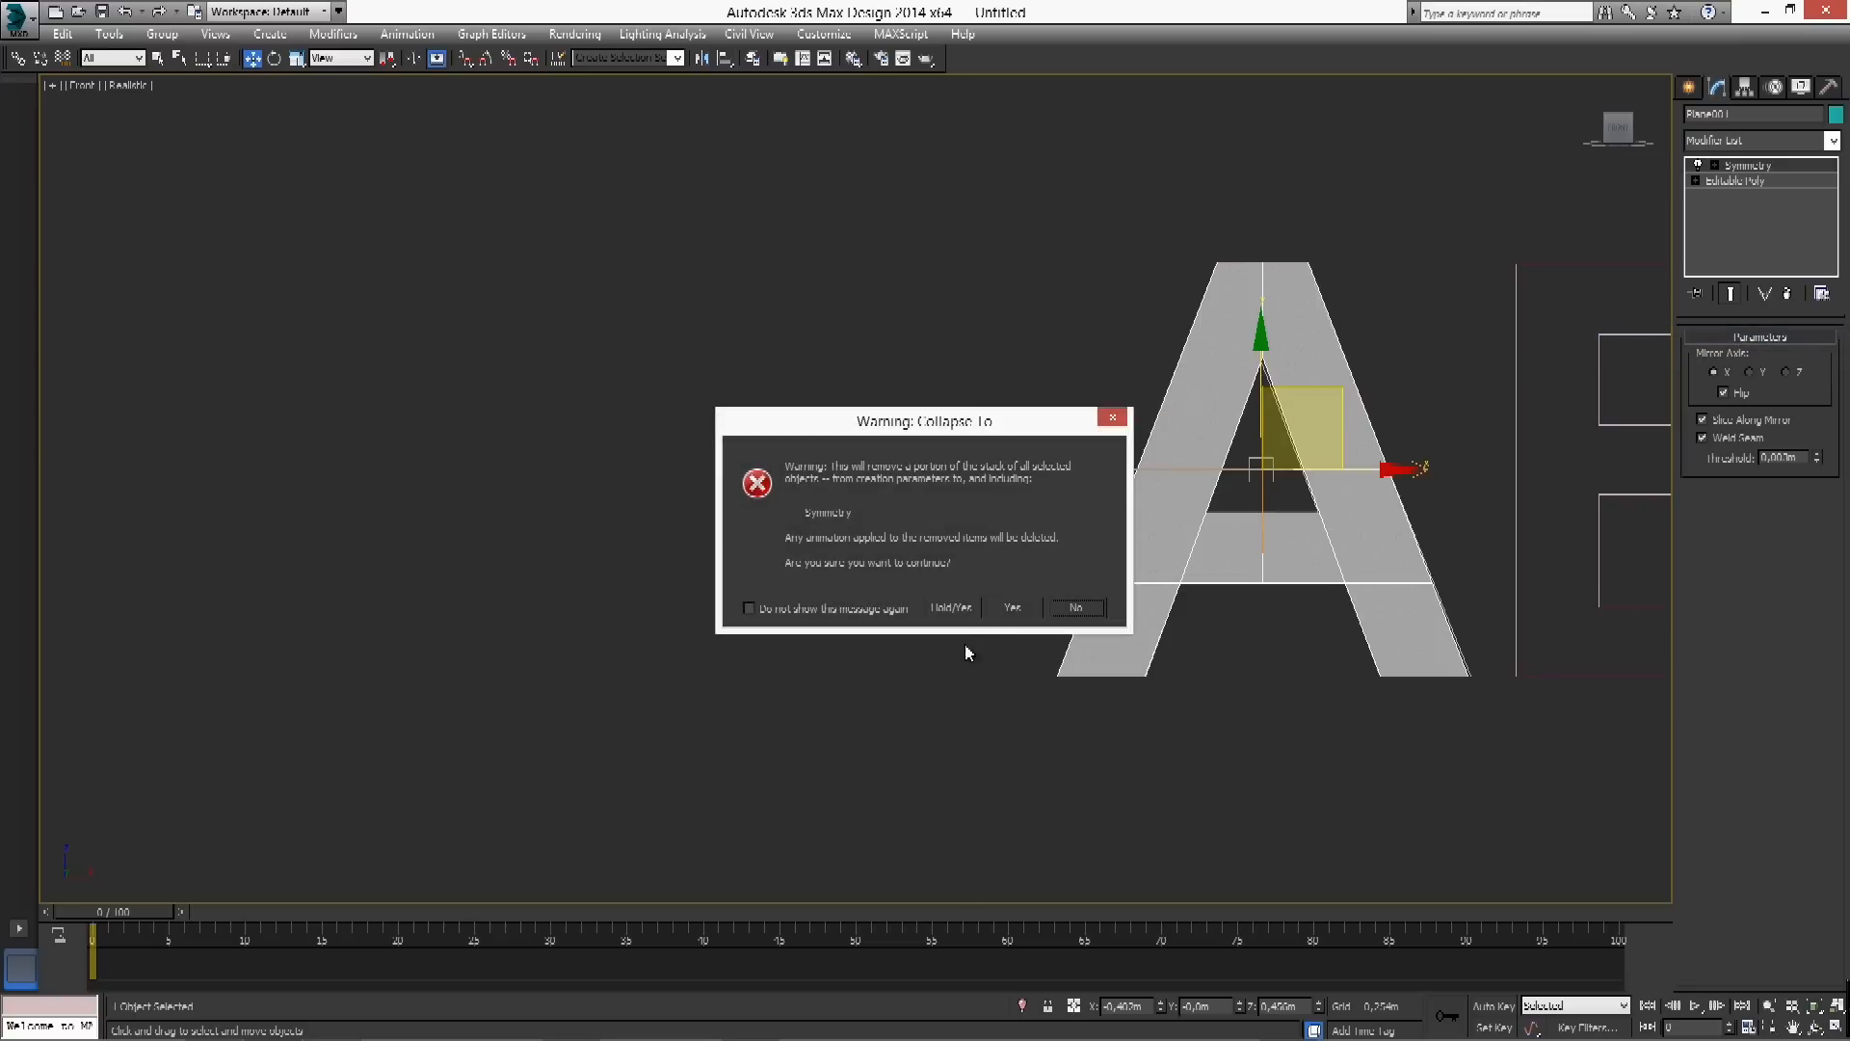
{"action": "left_click", "coordinate": [1010, 608]}
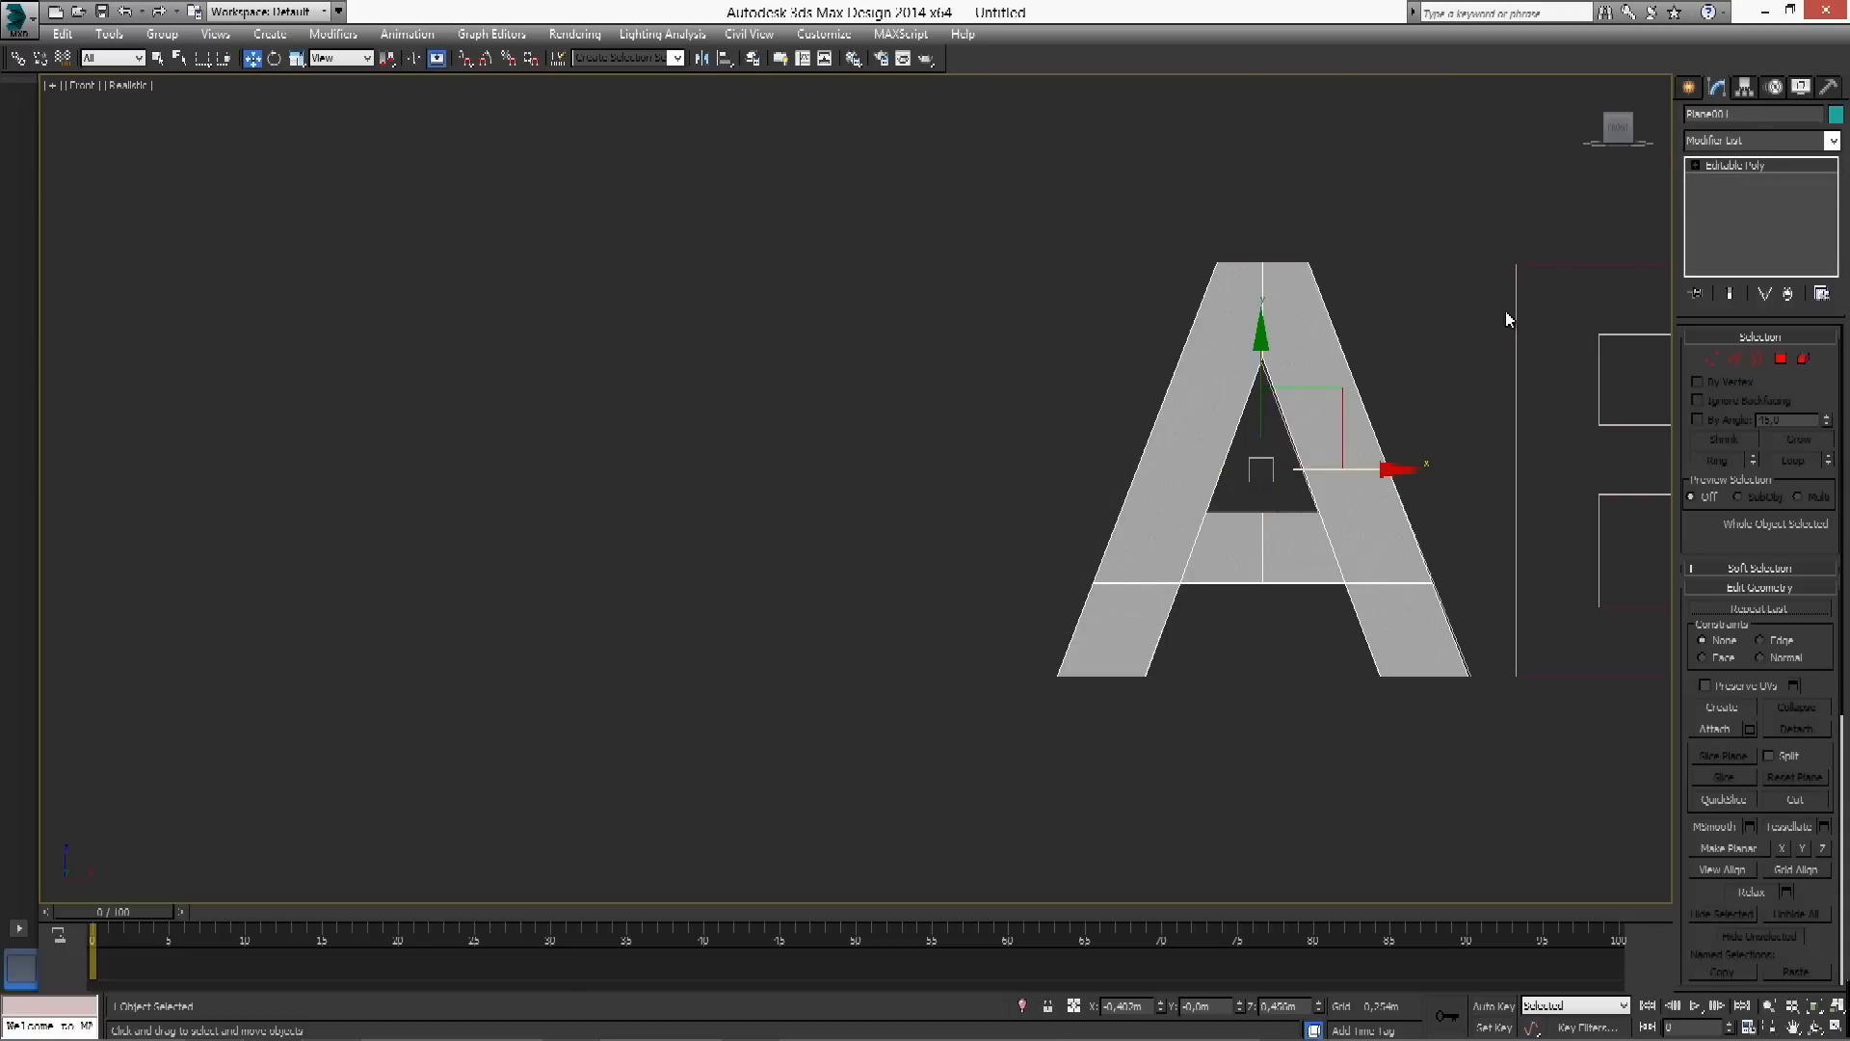
Select the cluster of vertices at the inner apex of the A and collapse them into one
{"action": "middle_click_drag", "start_coordinate": [1417, 369], "coordinate": [1385, 334]}
{"action": "scroll", "coordinate": [1385, 334], "scroll_direction": "up", "scroll_amount": 2}
{"action": "left_click", "coordinate": [1712, 358]}
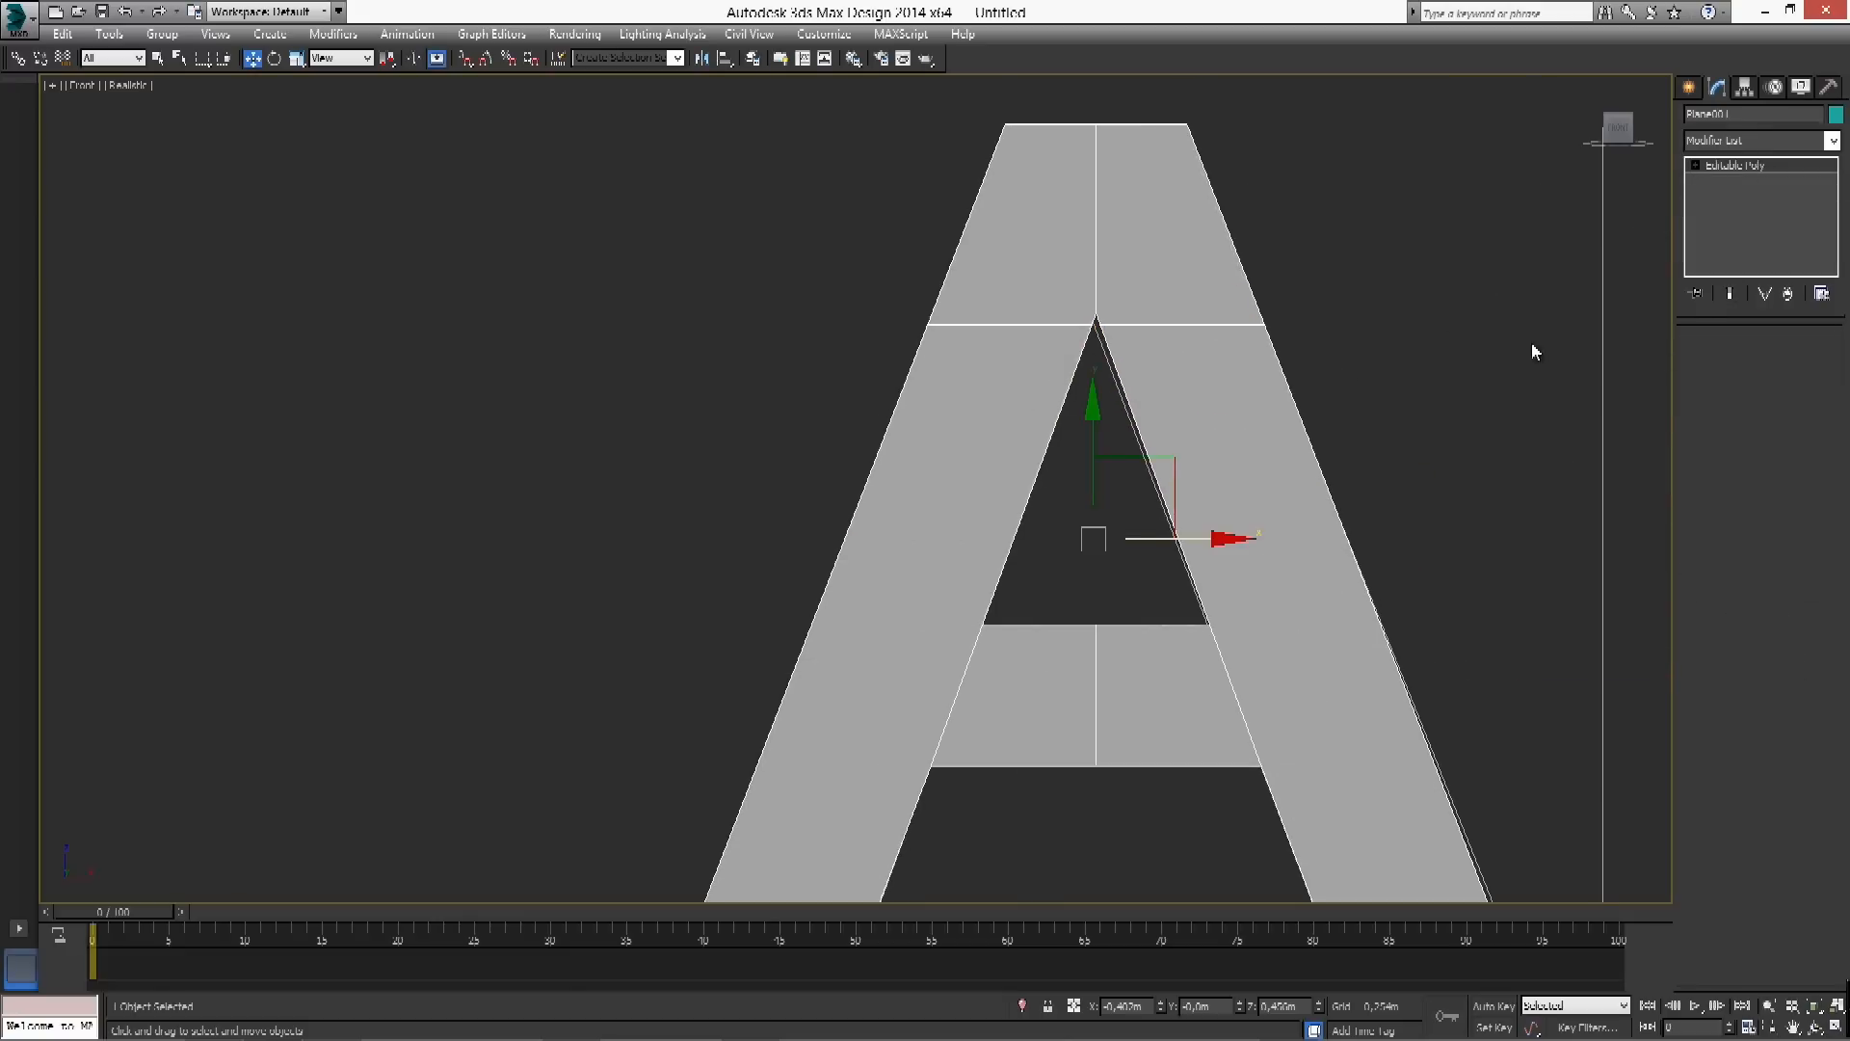
{"action": "middle_click_drag", "start_coordinate": [1228, 334], "coordinate": [1319, 377]}
{"action": "scroll", "coordinate": [1319, 378], "scroll_direction": "up", "scroll_amount": 1}
{"action": "left_click_drag", "start_coordinate": [1107, 274], "coordinate": [1200, 351]}
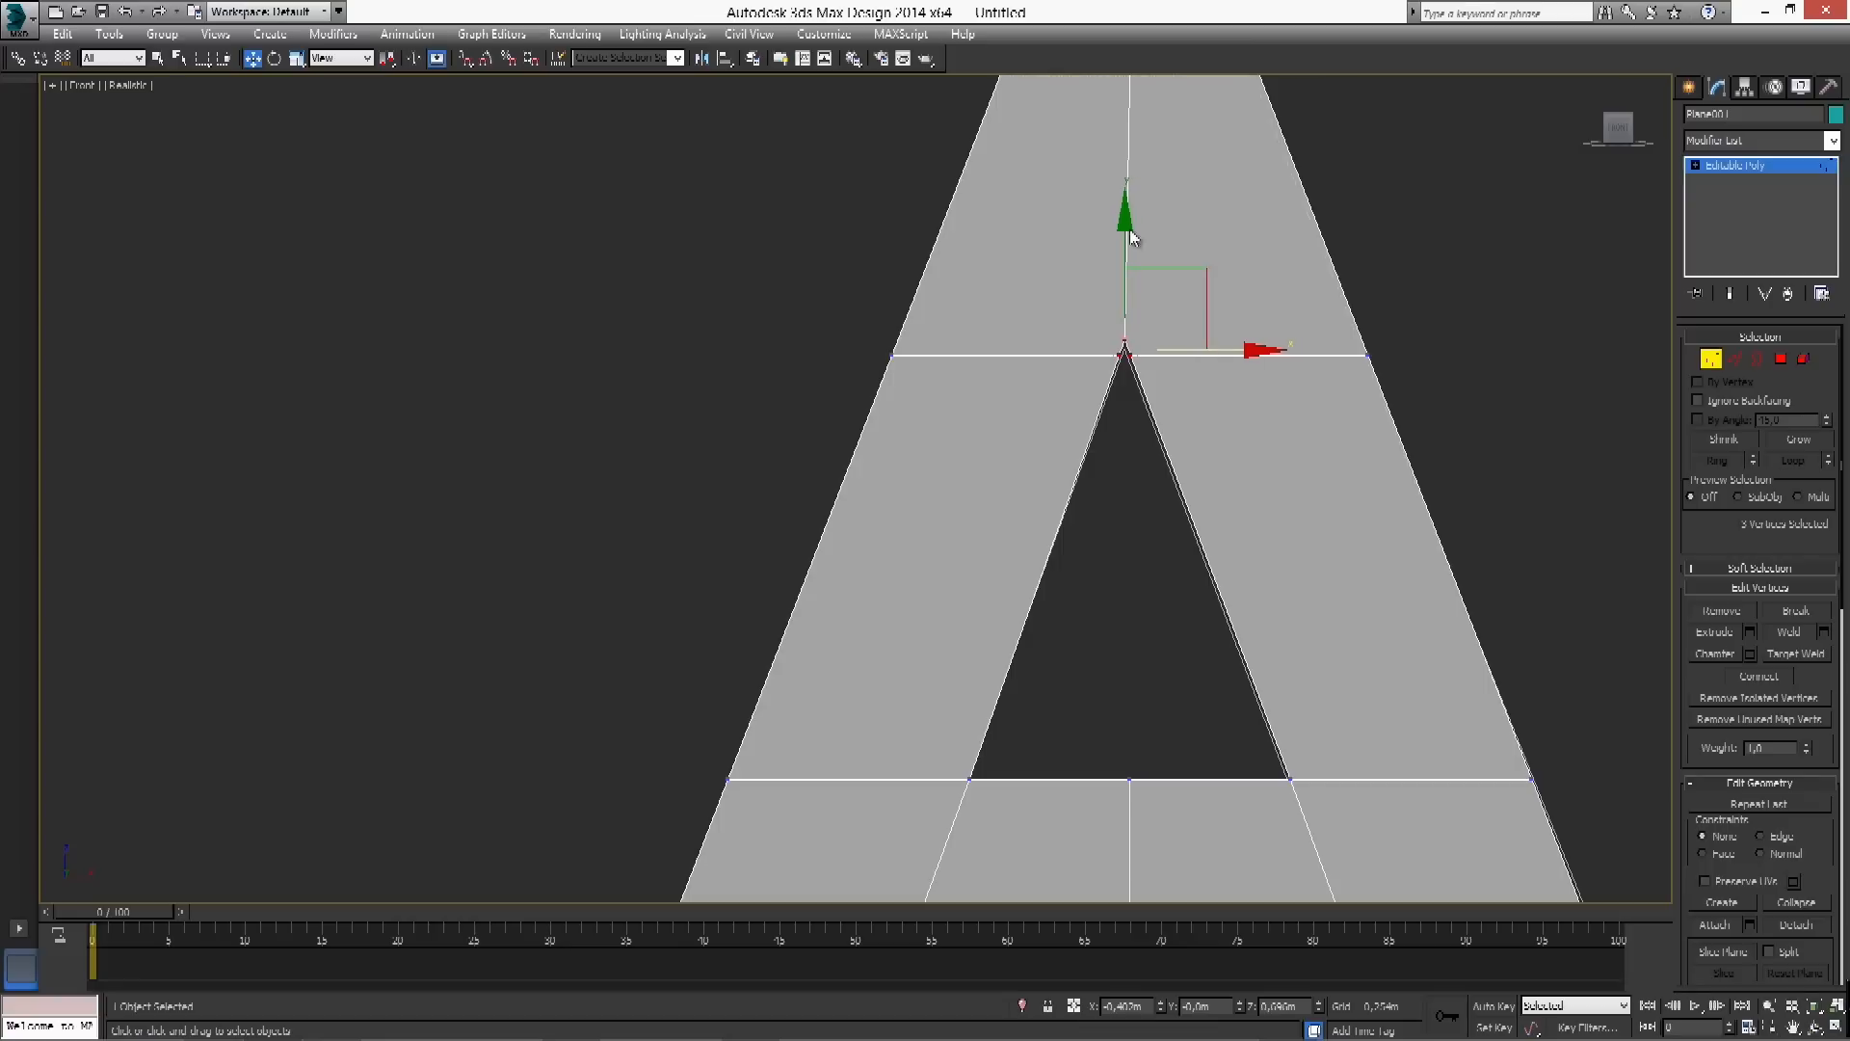
{"action": "left_click", "coordinate": [1820, 903]}
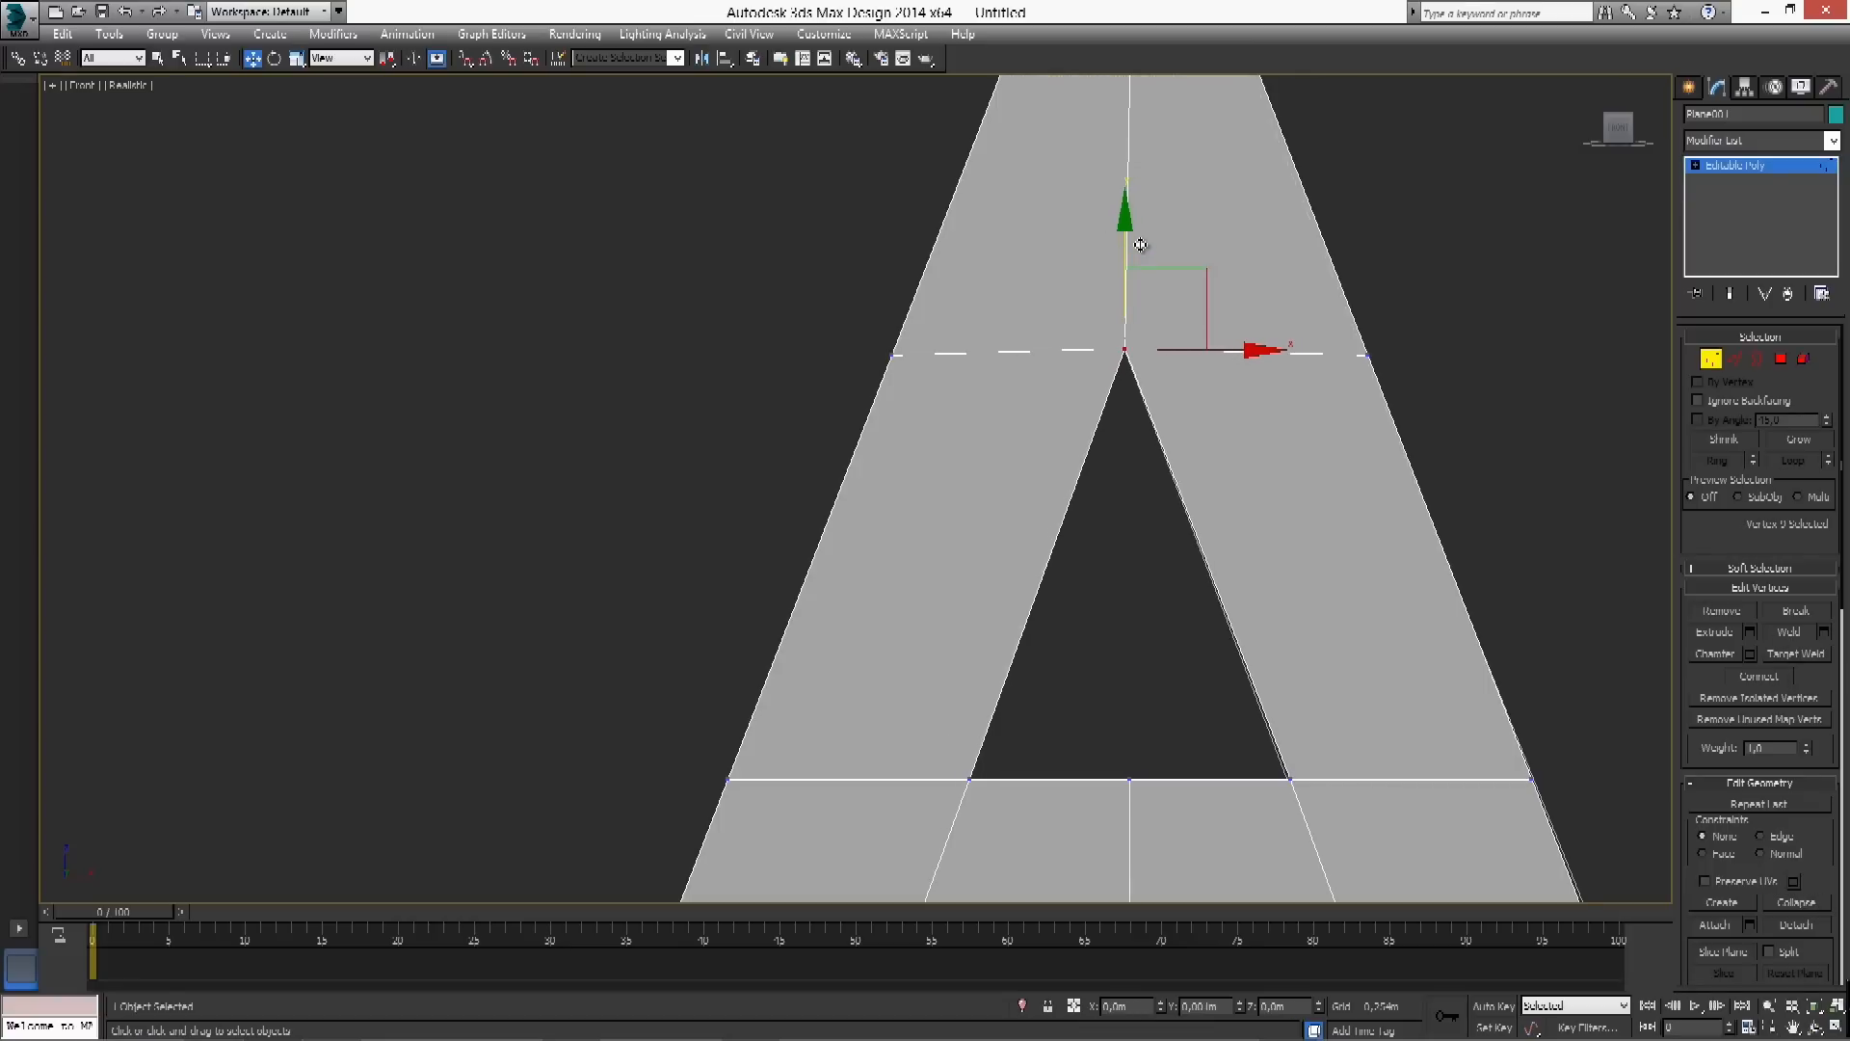
Move the bottom outer corner vertex of the A's right leg slightly outward along X to the spline outline
{"action": "left_click_drag", "start_coordinate": [771, 261], "coordinate": [1223, 314]}
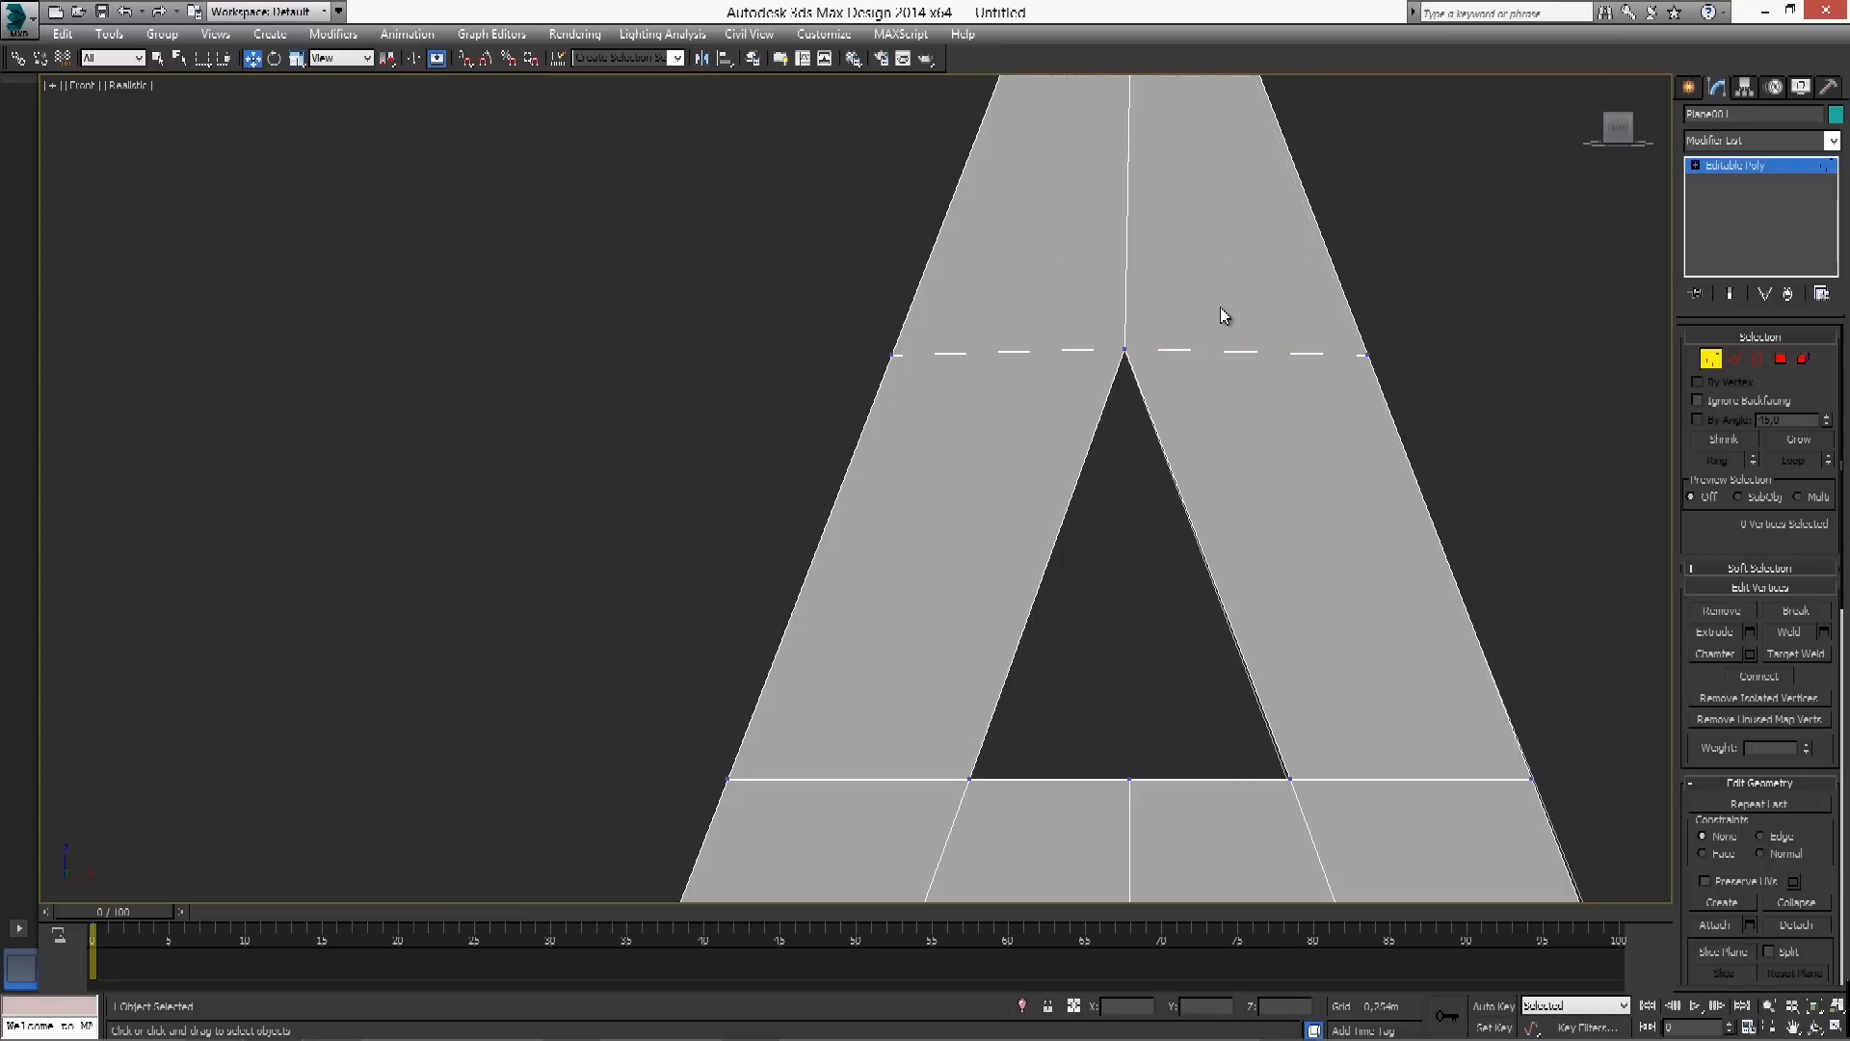
{"action": "scroll", "coordinate": [1272, 413], "scroll_direction": "down", "scroll_amount": 2}
{"action": "left_click_drag", "start_coordinate": [951, 410], "coordinate": [1063, 435]}
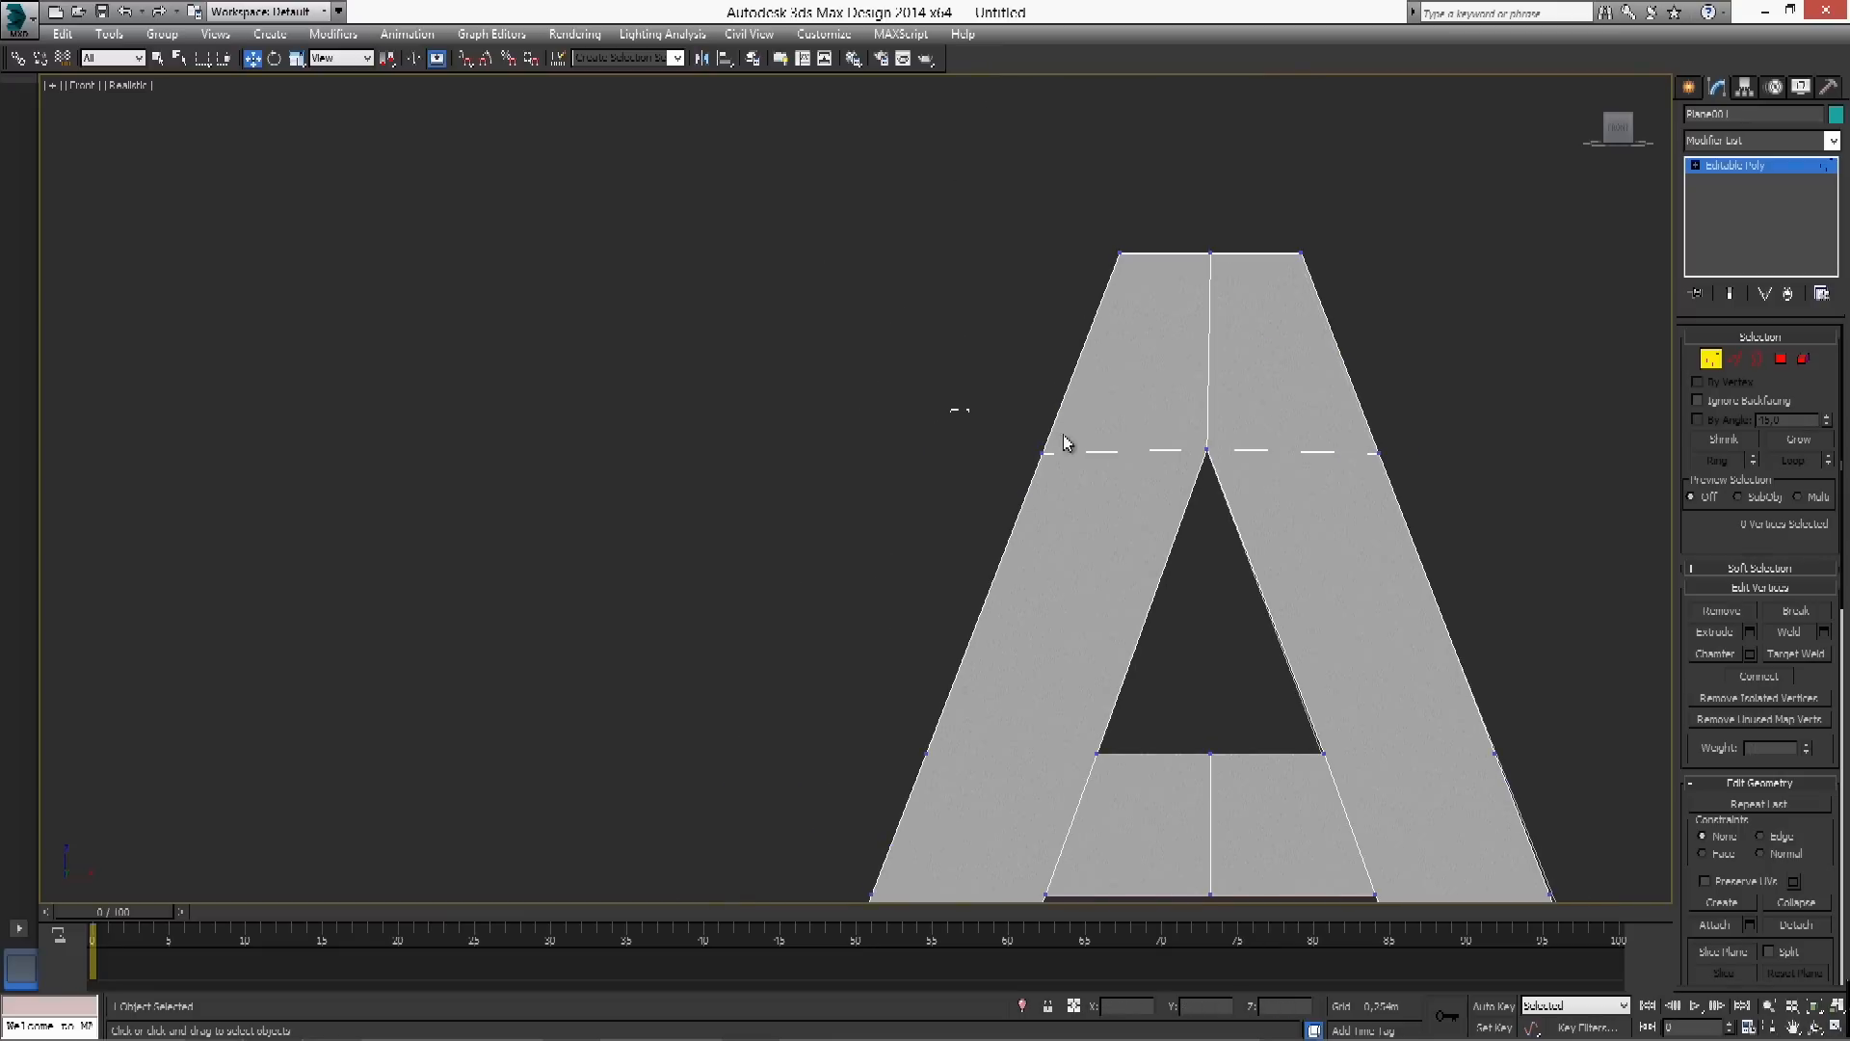
{"action": "left_click_drag", "start_coordinate": [1508, 410], "coordinate": [1231, 477]}
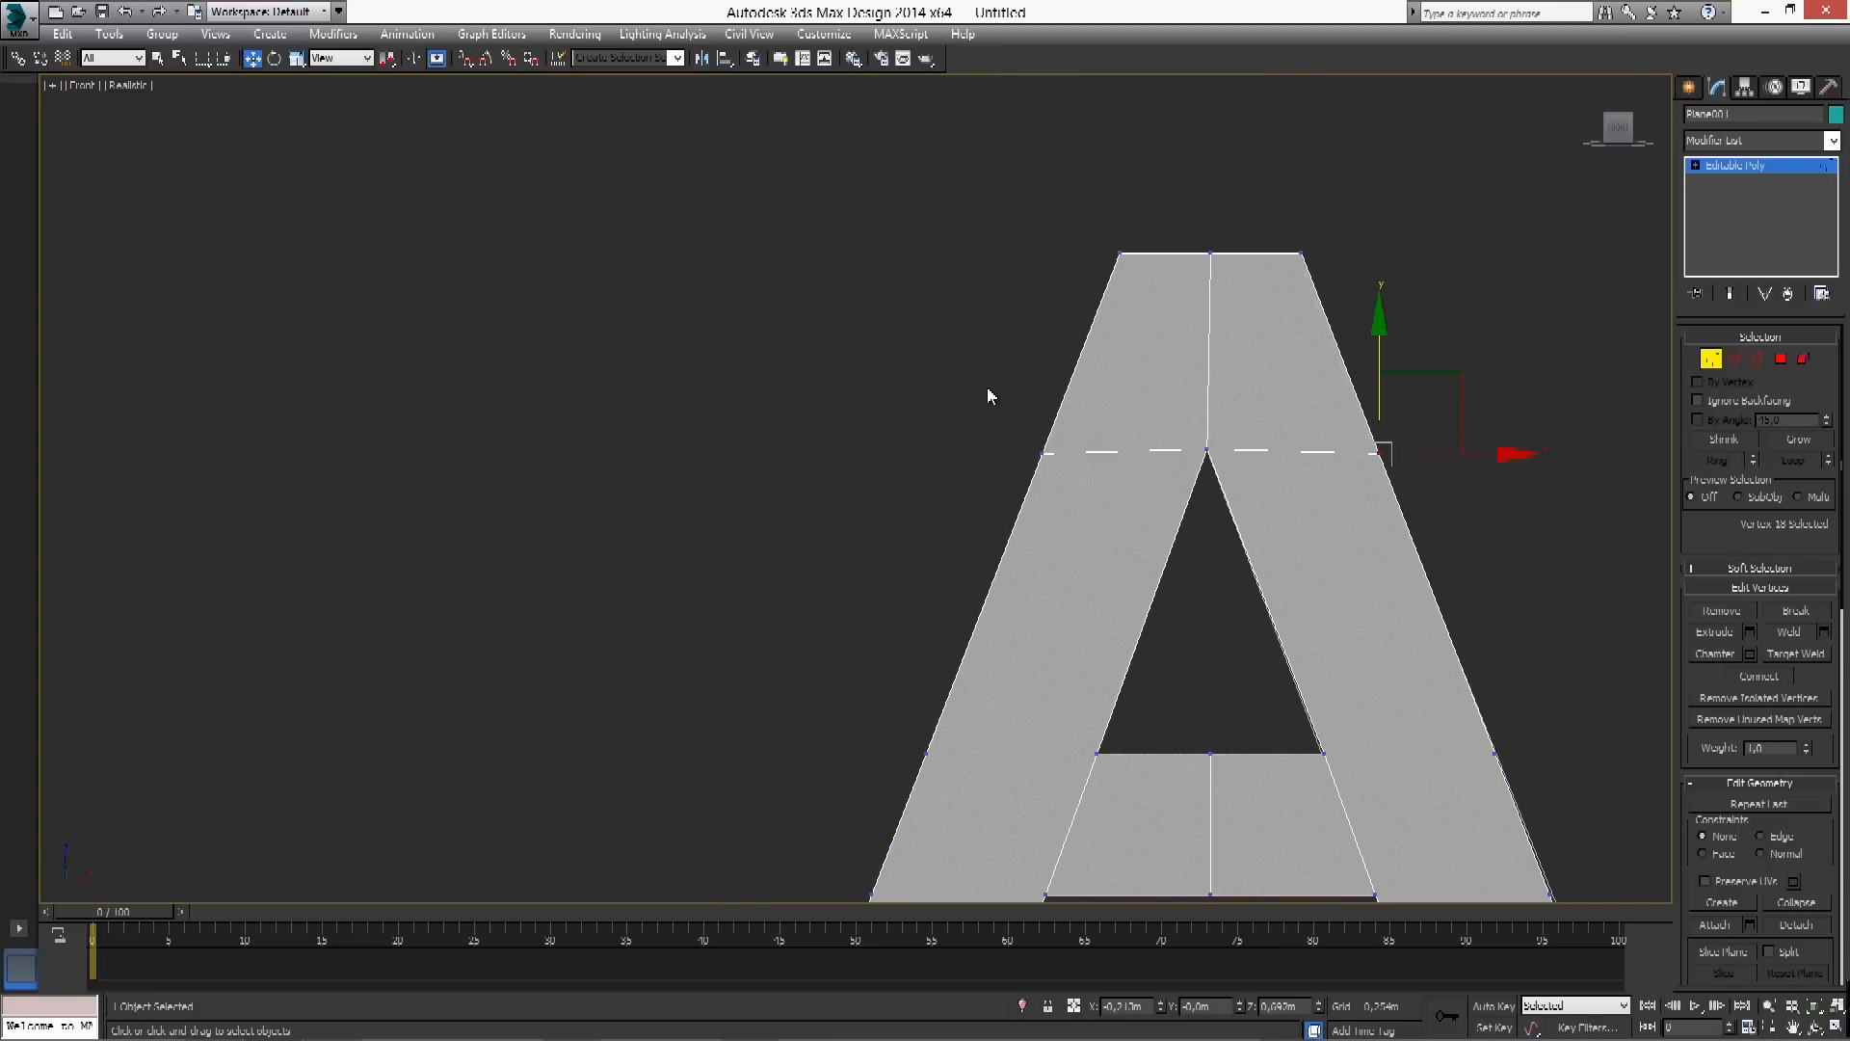
{"action": "scroll", "coordinate": [1528, 570], "scroll_direction": "down", "scroll_amount": 1}
{"action": "middle_click_drag", "start_coordinate": [1523, 616], "coordinate": [1402, 265]}
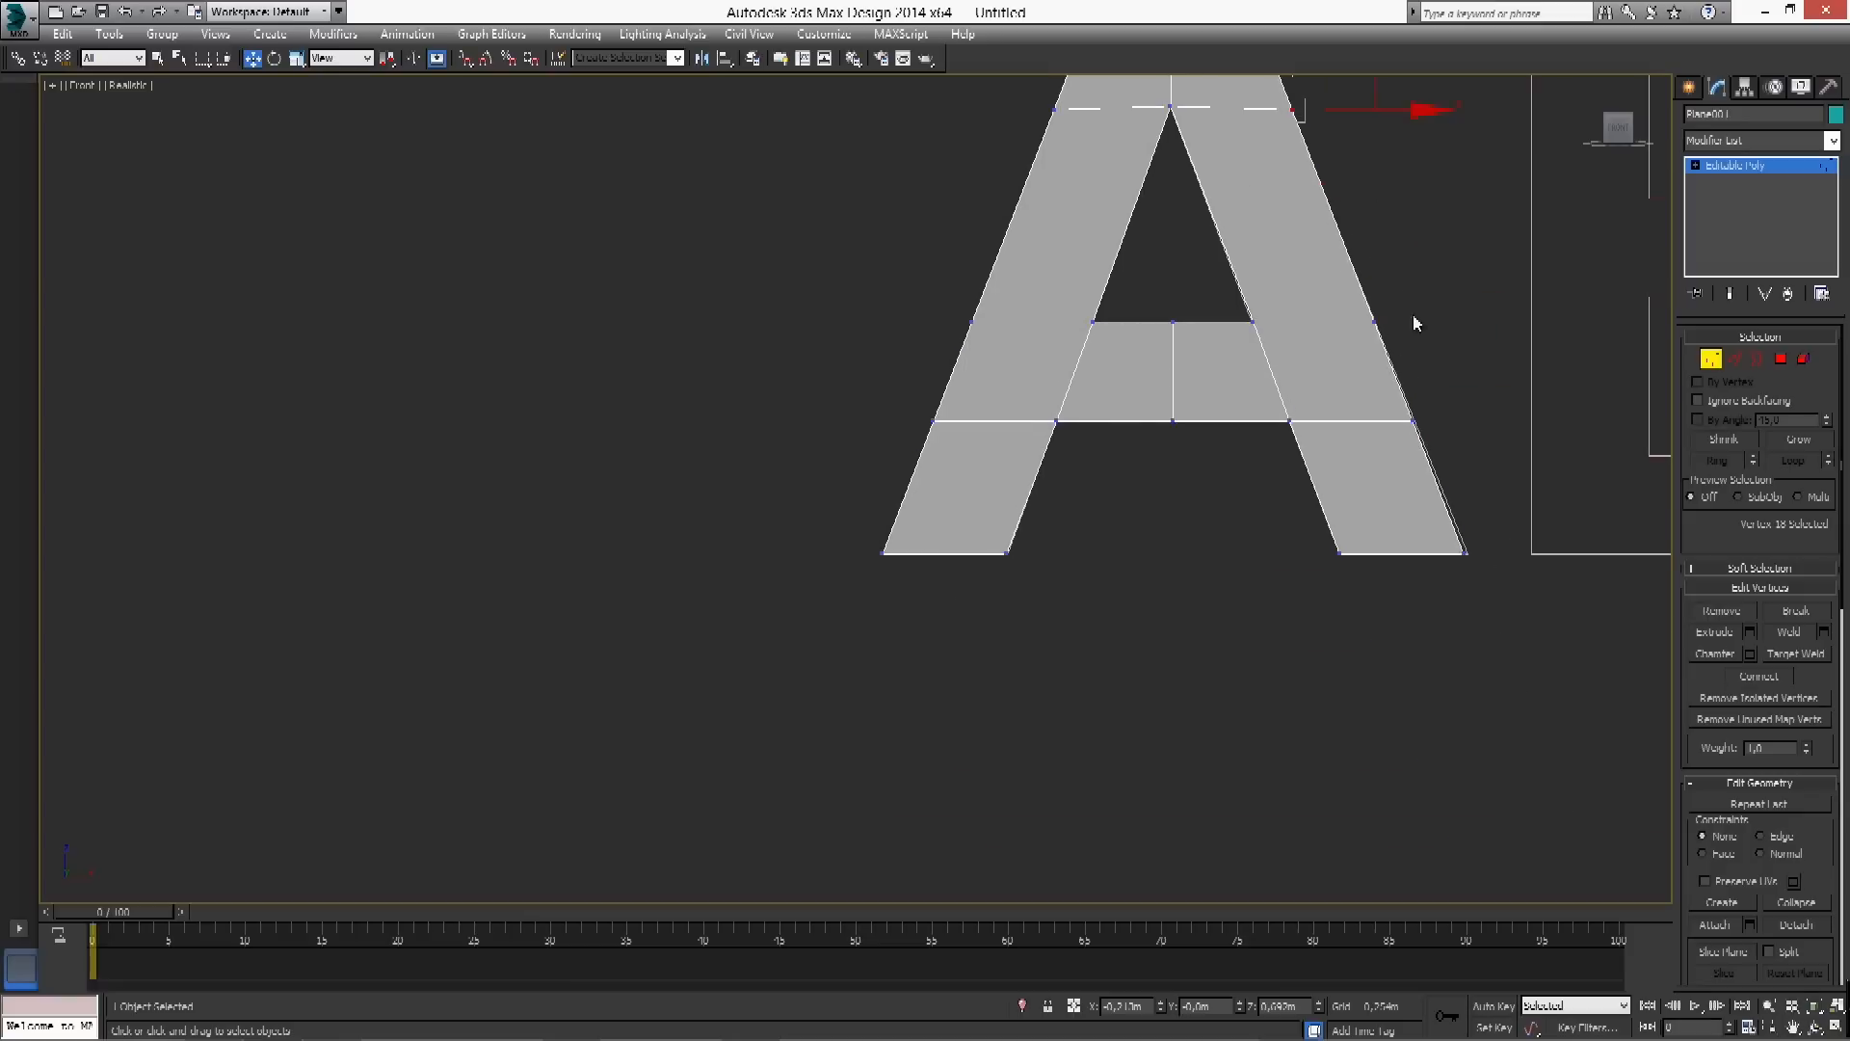
{"action": "scroll", "coordinate": [1435, 385], "scroll_direction": "up", "scroll_amount": 1}
{"action": "left_click_drag", "start_coordinate": [1523, 599], "coordinate": [1524, 632]}
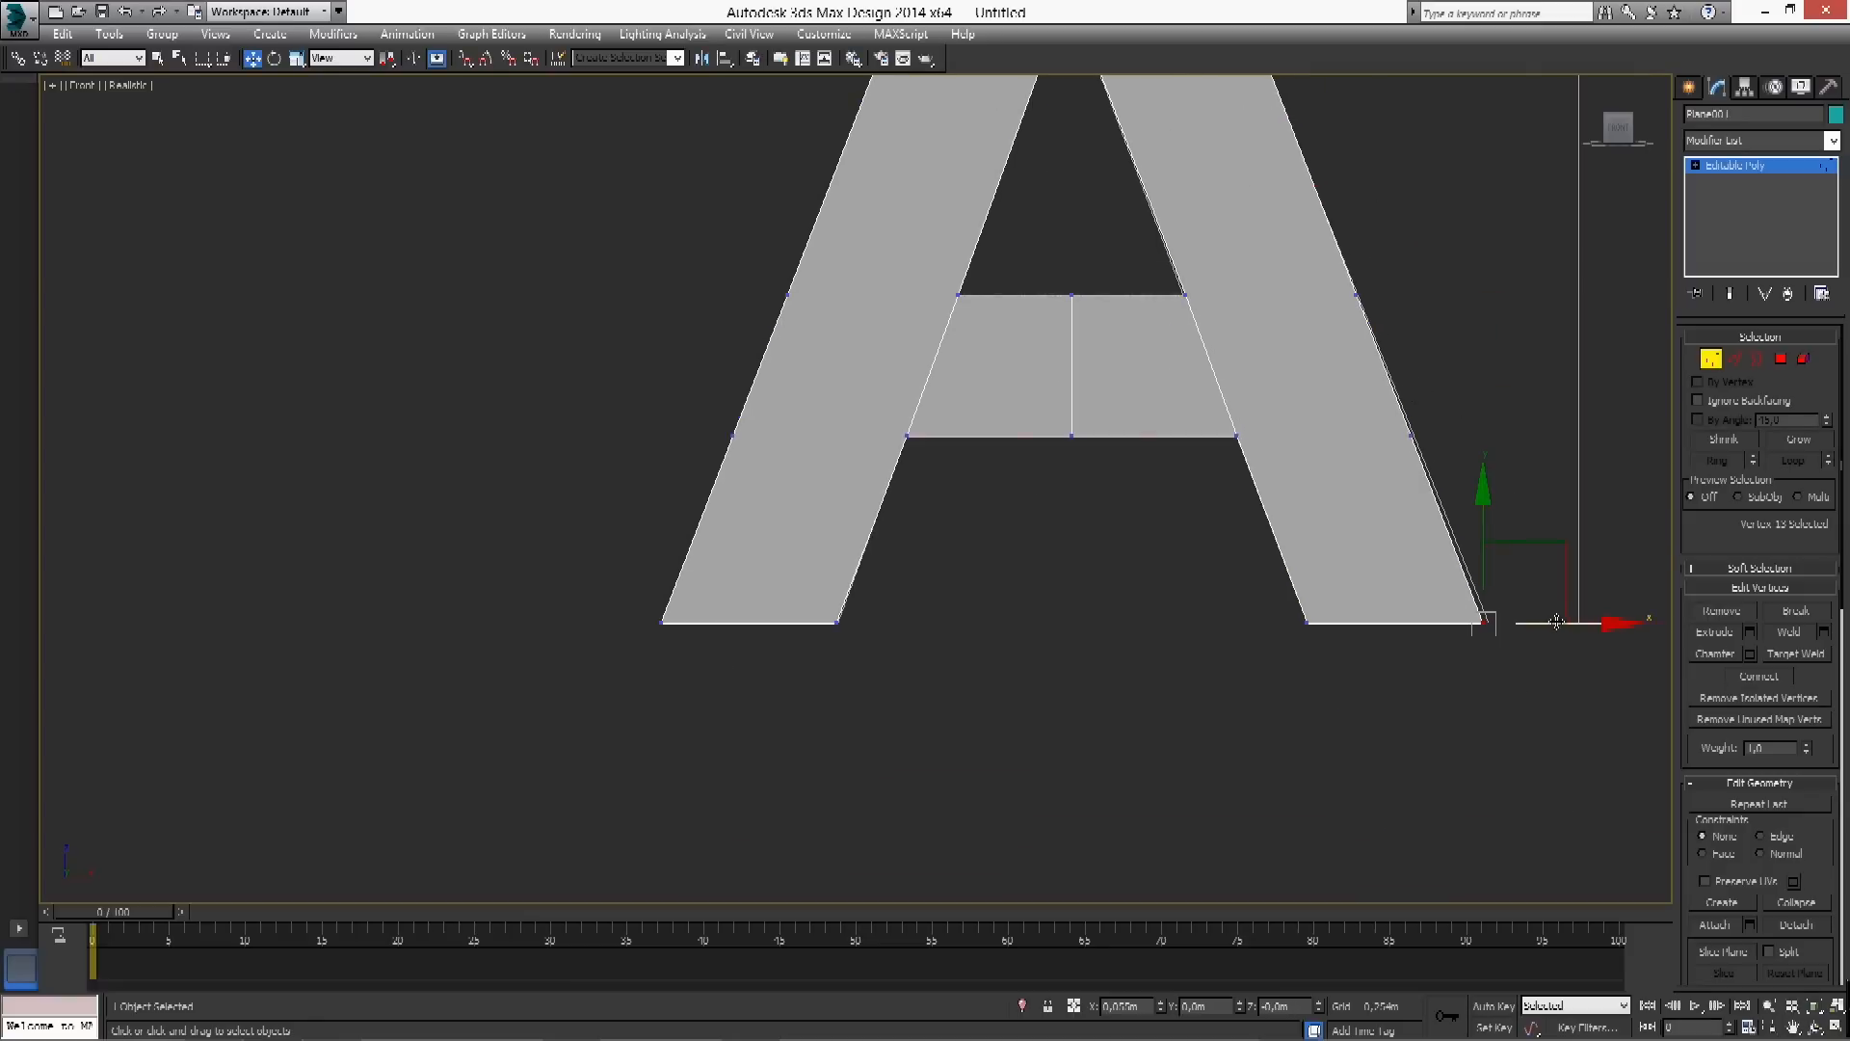
{"action": "left_click_drag", "start_coordinate": [1572, 622], "coordinate": [1576, 622]}
Shift the two crossbar-height vertices on the right leg's outer edge along X to the spline outline
{"action": "left_click", "coordinate": [1412, 438]}
{"action": "left_click_drag", "start_coordinate": [1494, 438], "coordinate": [1496, 440]}
{"action": "left_click", "coordinate": [1357, 294]}
{"action": "left_click_drag", "start_coordinate": [1435, 293], "coordinate": [1435, 293]}
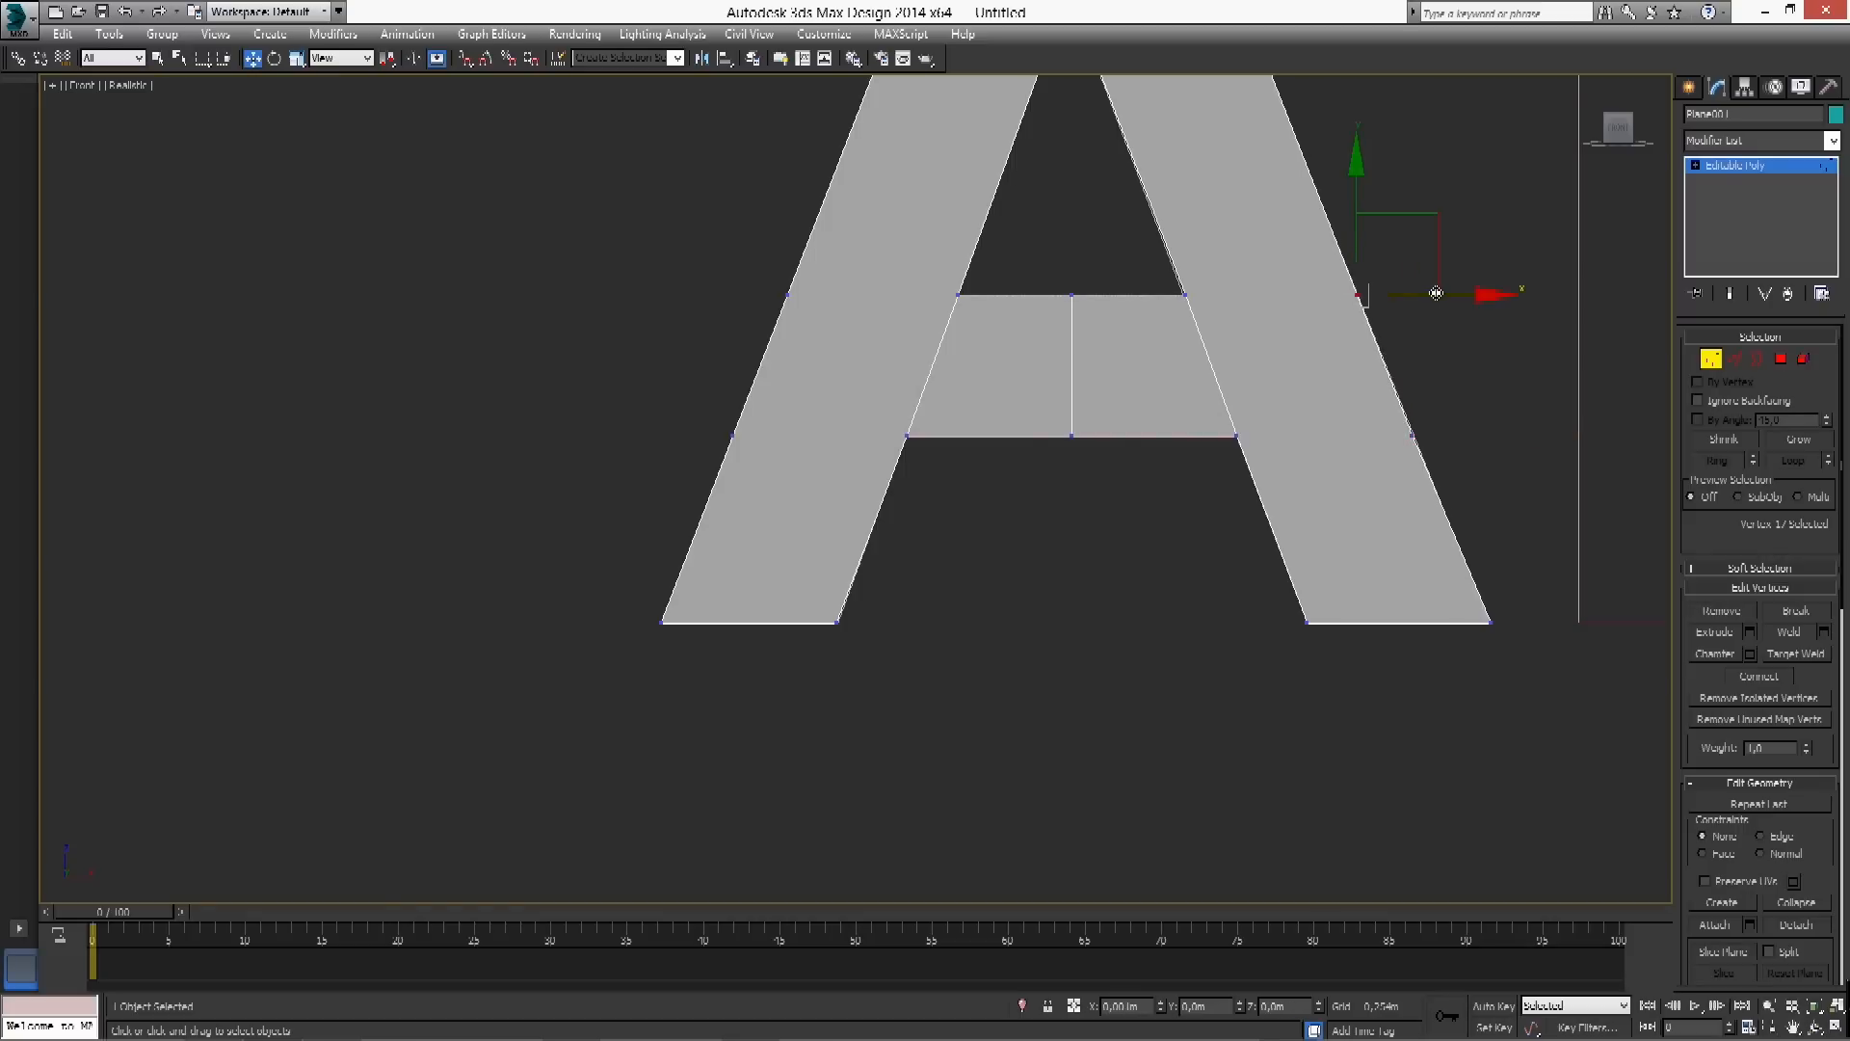
{"action": "key", "text": "1"}
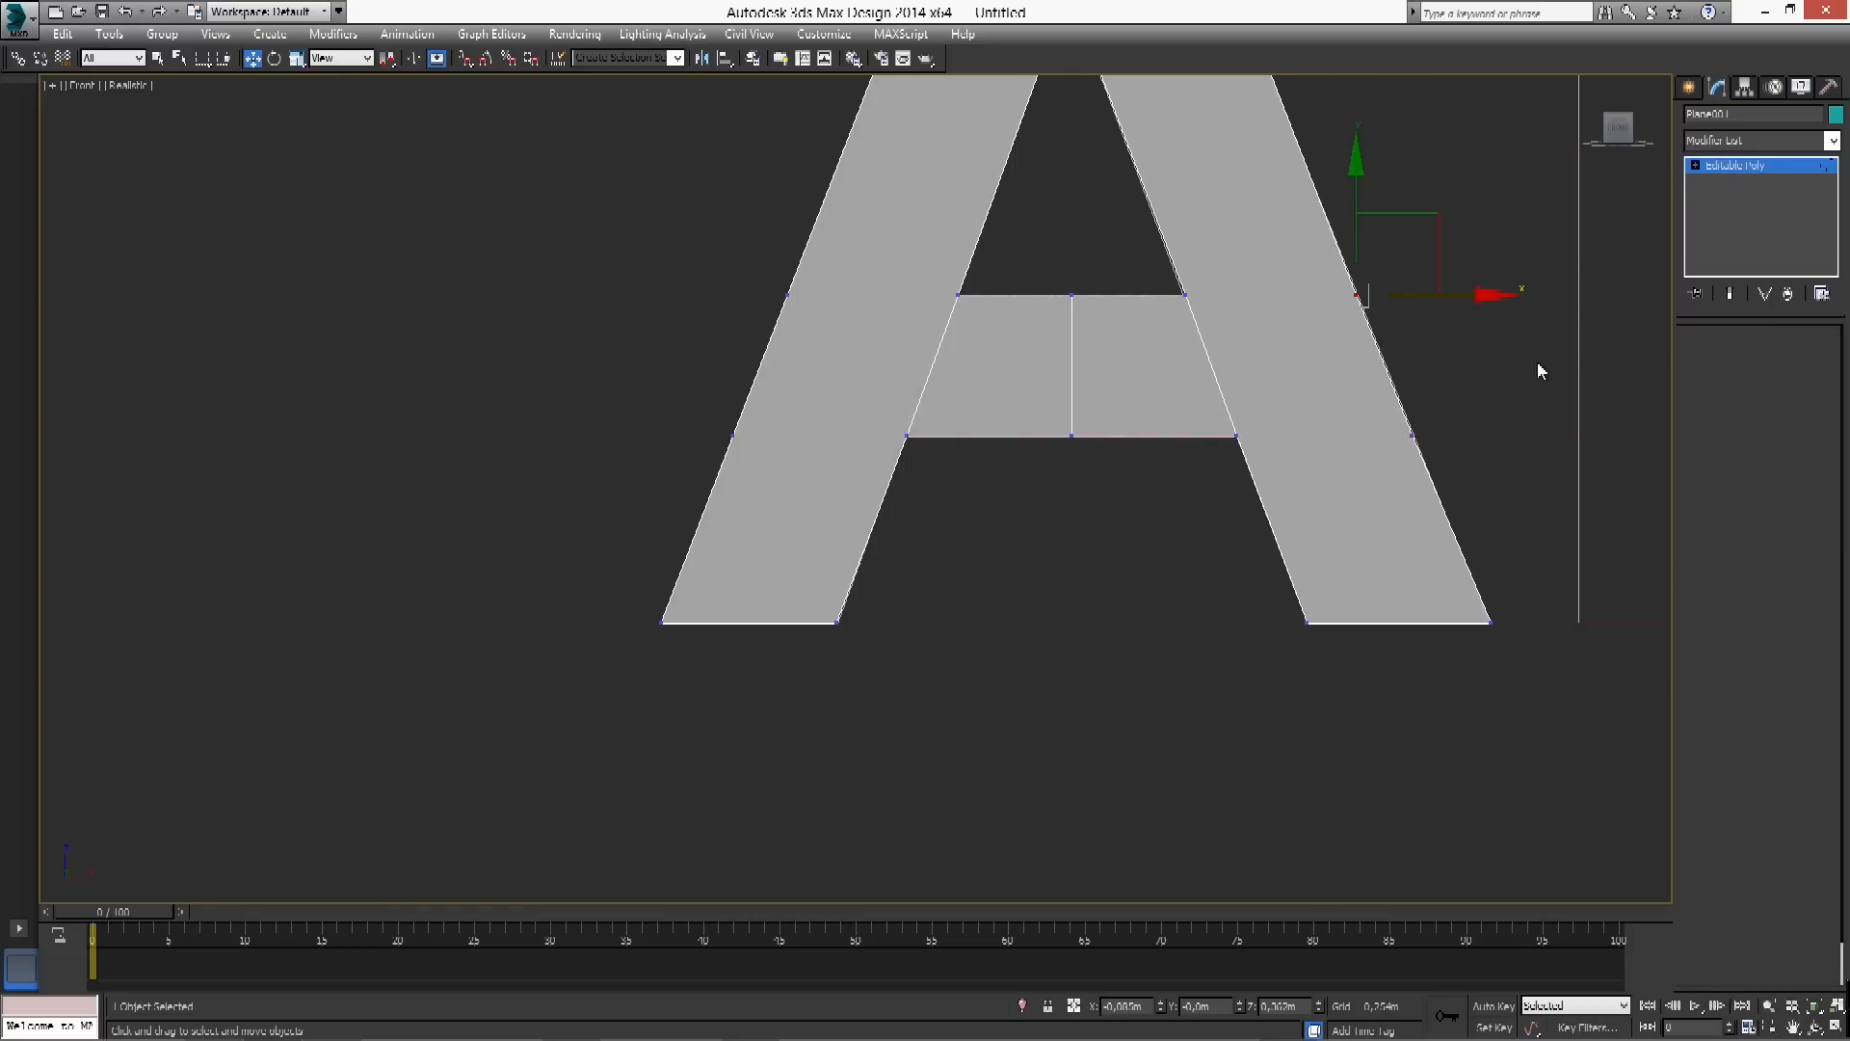
Remove the vertical centre edge of the A's crossbar and check the vertices around it
{"action": "scroll", "coordinate": [1364, 445], "scroll_direction": "down", "scroll_amount": 4}
{"action": "scroll", "coordinate": [1320, 424], "scroll_direction": "up", "scroll_amount": 5}
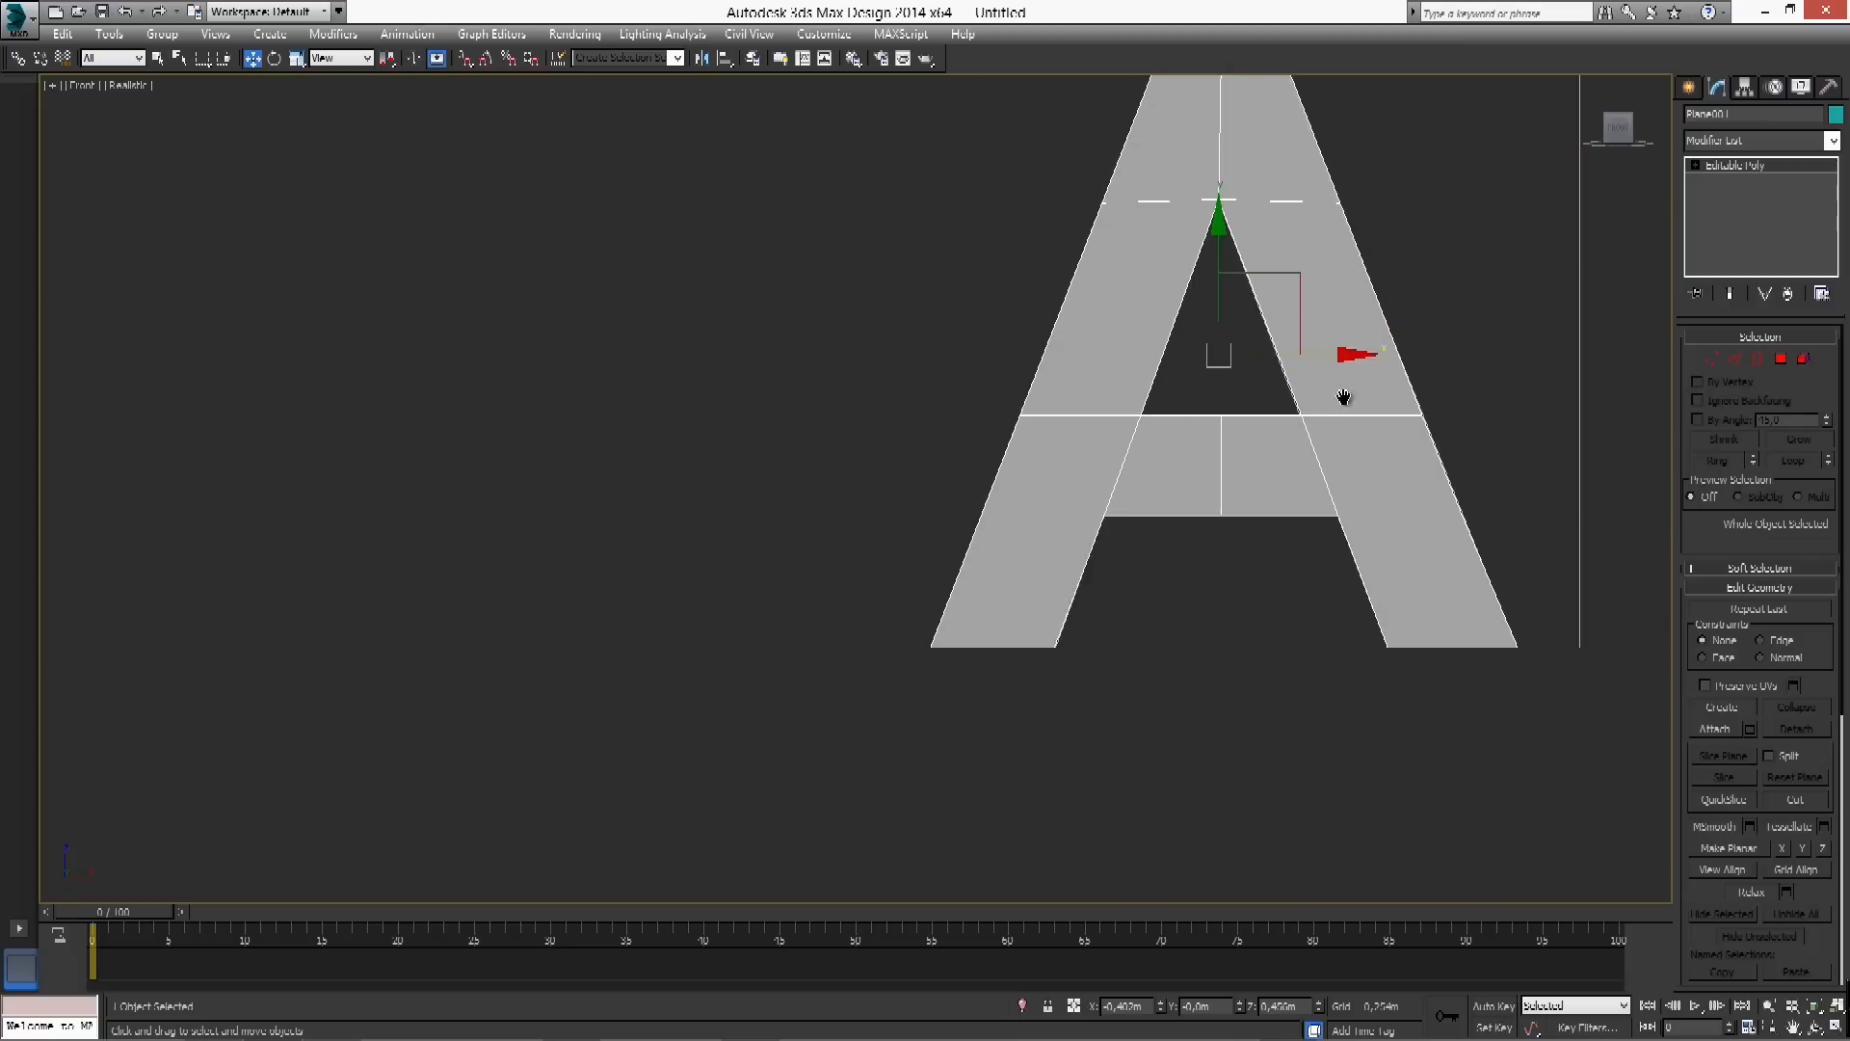
{"action": "middle_click_drag", "start_coordinate": [1394, 515], "coordinate": [1380, 452]}
{"action": "left_click", "coordinate": [1734, 358]}
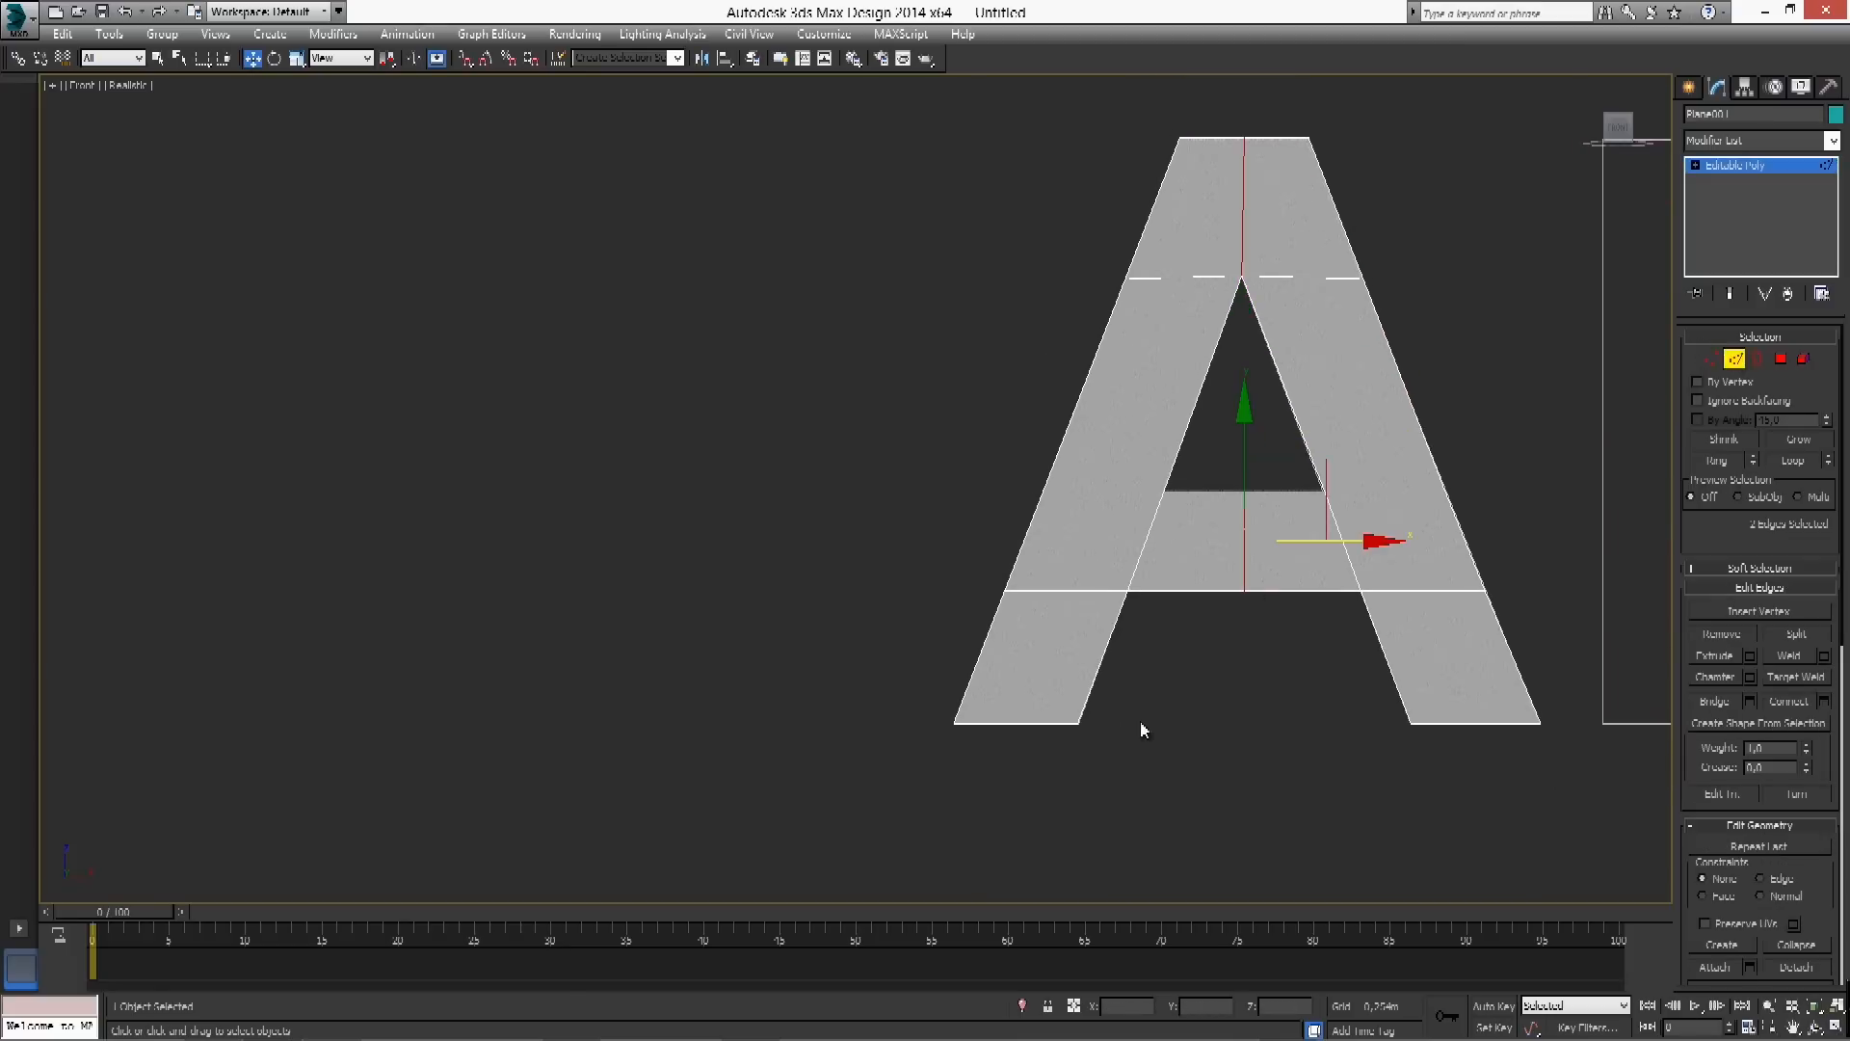
{"action": "left_click", "coordinate": [1270, 634]}
{"action": "left_click", "coordinate": [1247, 541]}
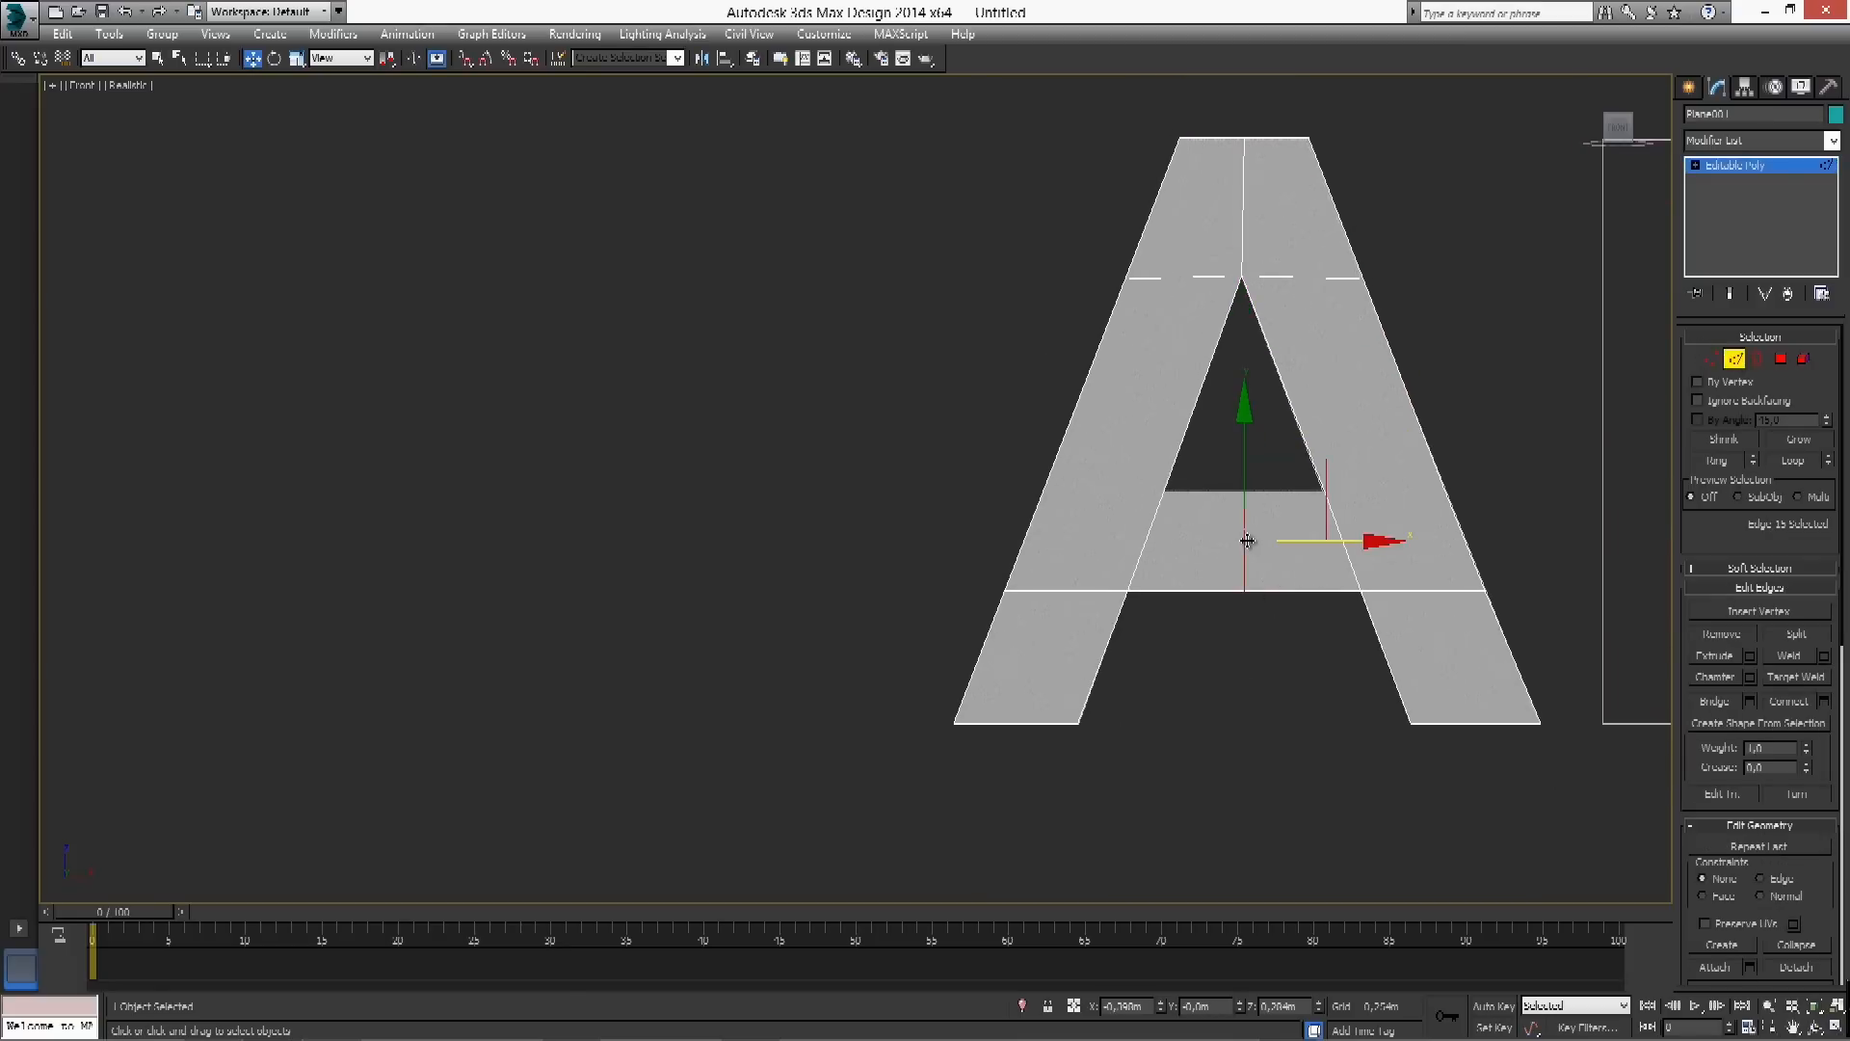
{"action": "left_click", "coordinate": [1273, 665]}
{"action": "left_click", "coordinate": [1241, 532]}
{"action": "key", "text": "BackSpace"}
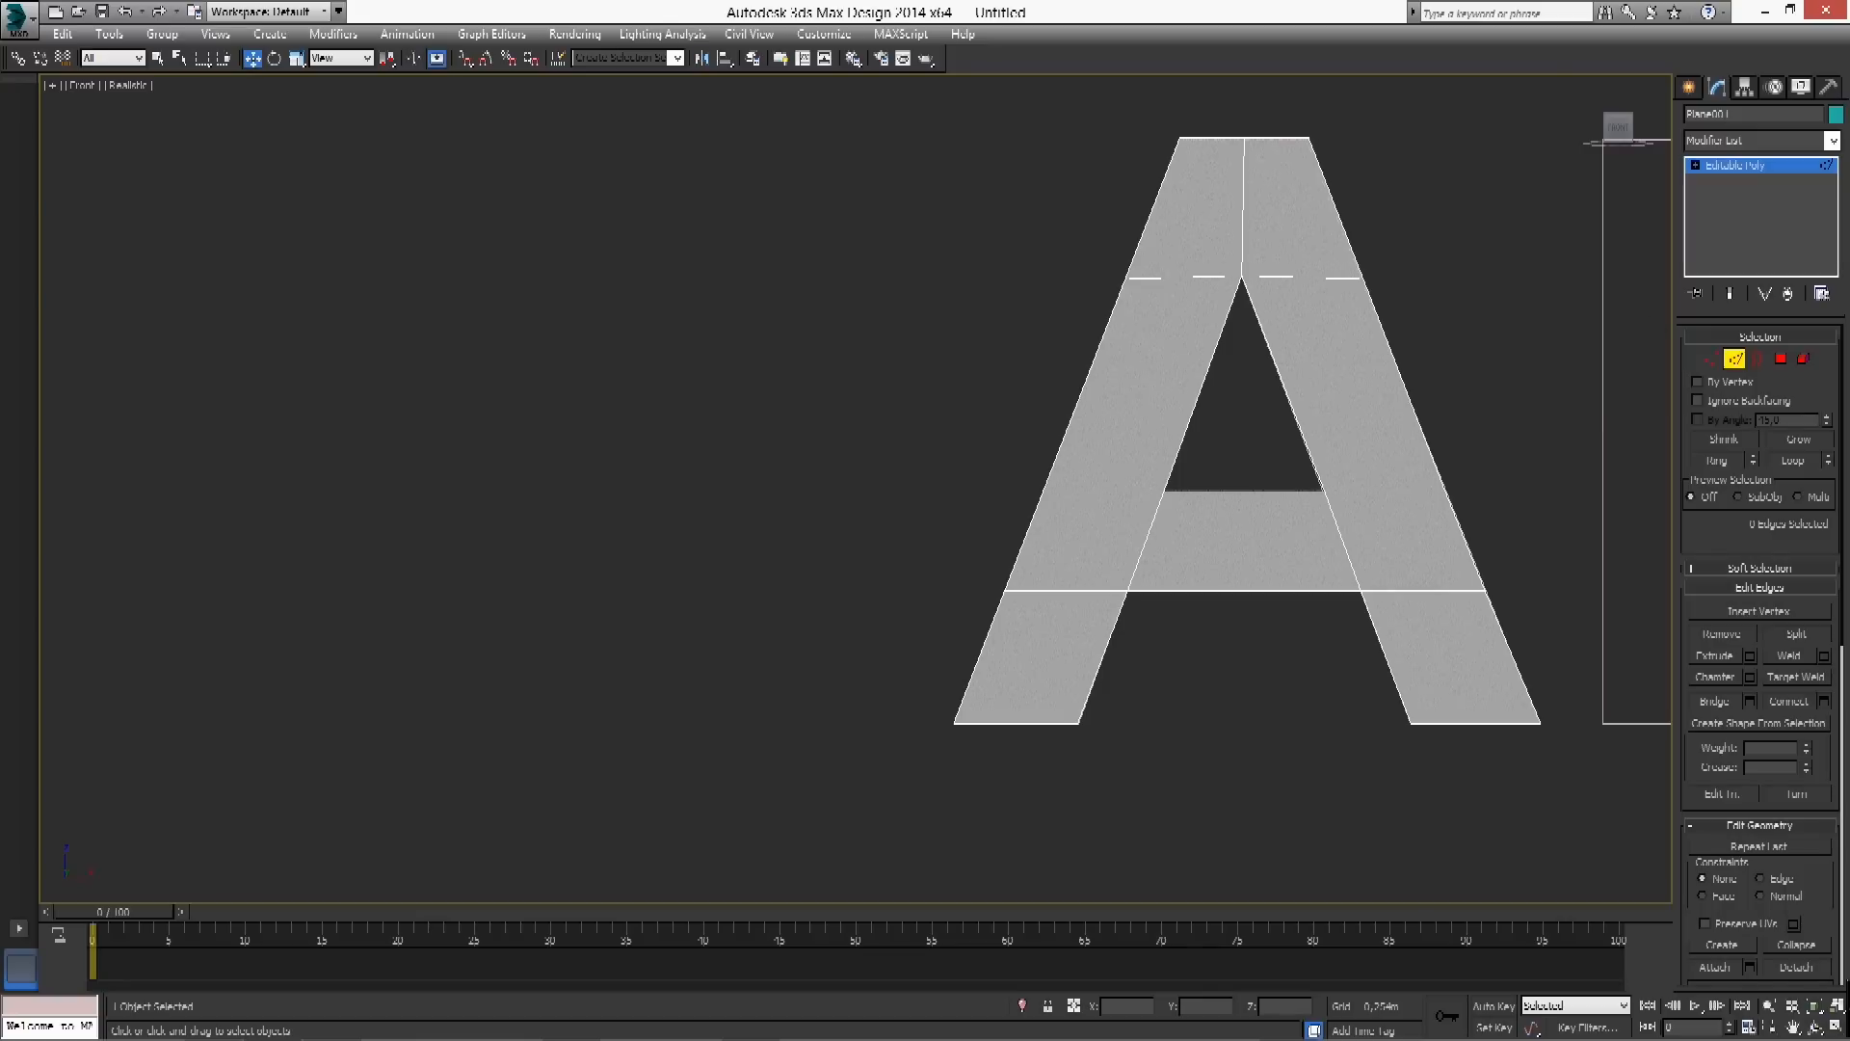
{"action": "left_click", "coordinate": [1711, 359]}
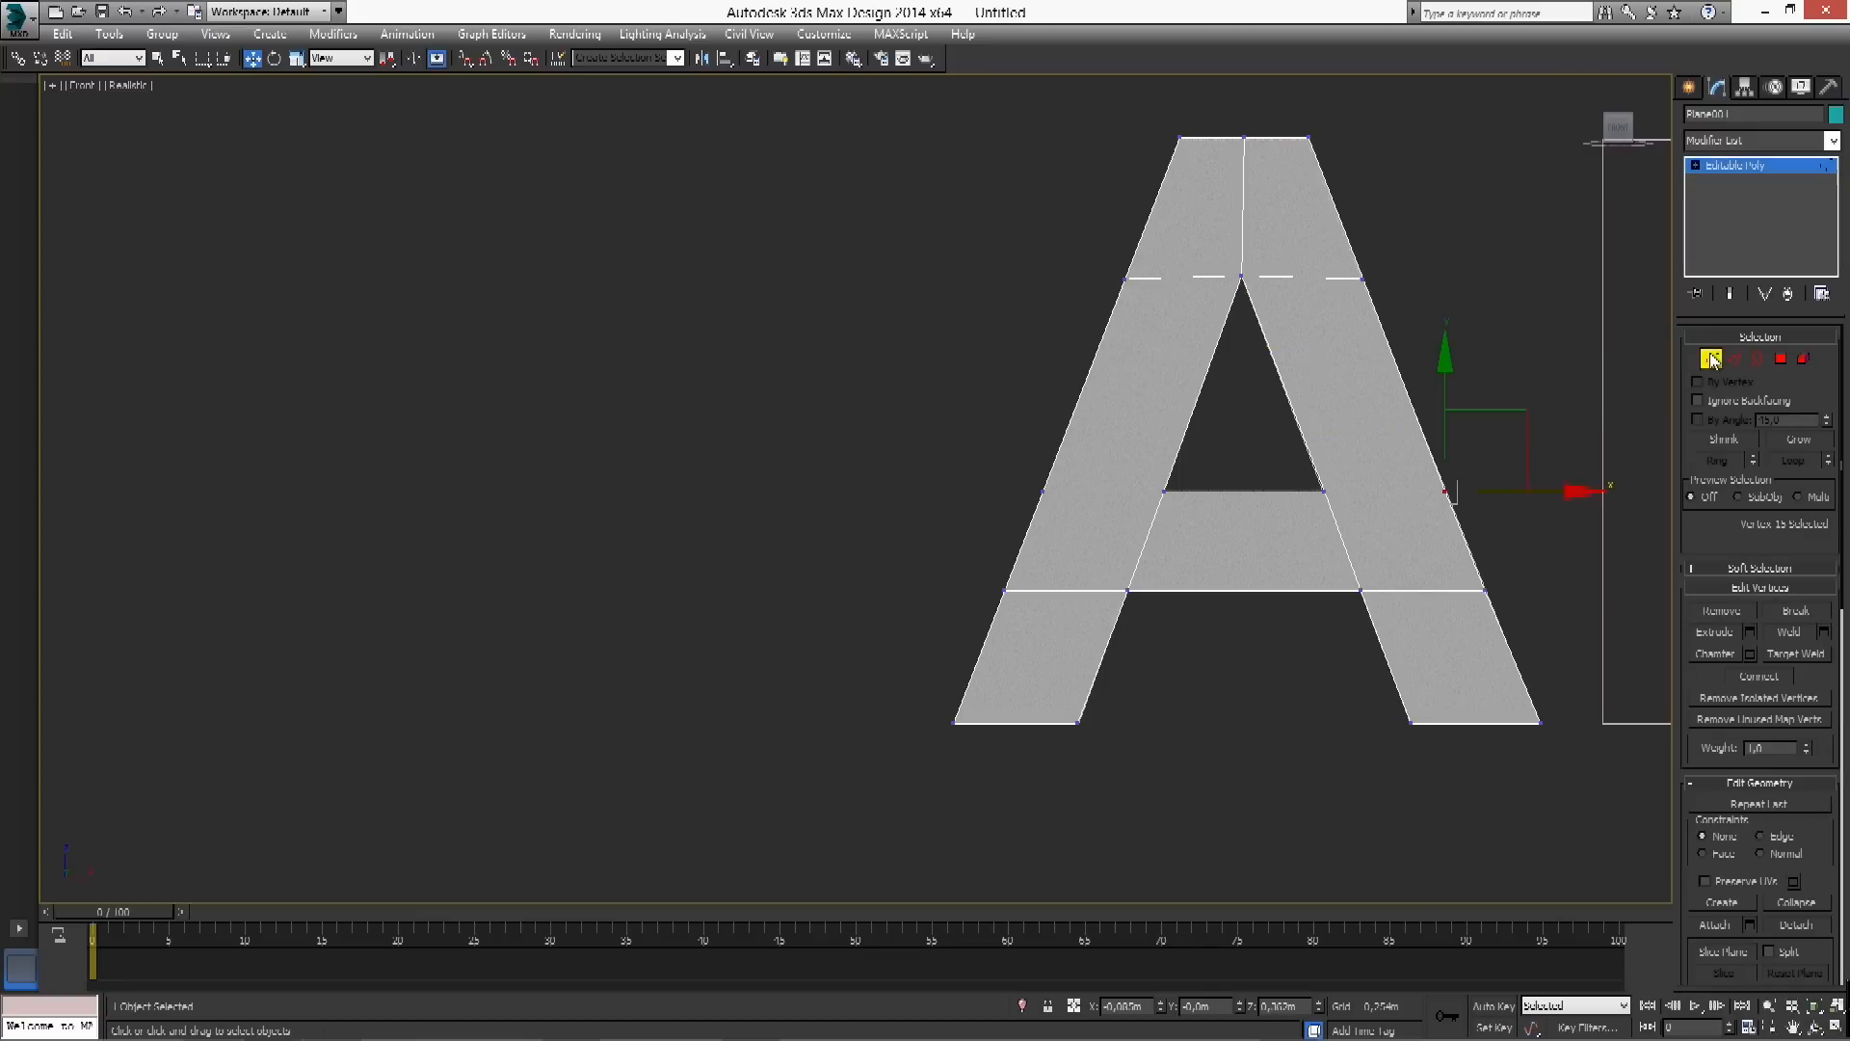
Connect the long edges of both legs and the crossbar's horizontal edges using 3 segments and a pinch of 53
{"action": "left_click", "coordinate": [1735, 359]}
{"action": "left_click_drag", "start_coordinate": [1275, 466], "coordinate": [1270, 675]}
{"action": "left_click_drag", "start_coordinate": [1460, 348], "coordinate": [1047, 420], "text": "ctrl"}
{"action": "left_click_drag", "start_coordinate": [1564, 620], "coordinate": [794, 686], "text": "ctrl"}
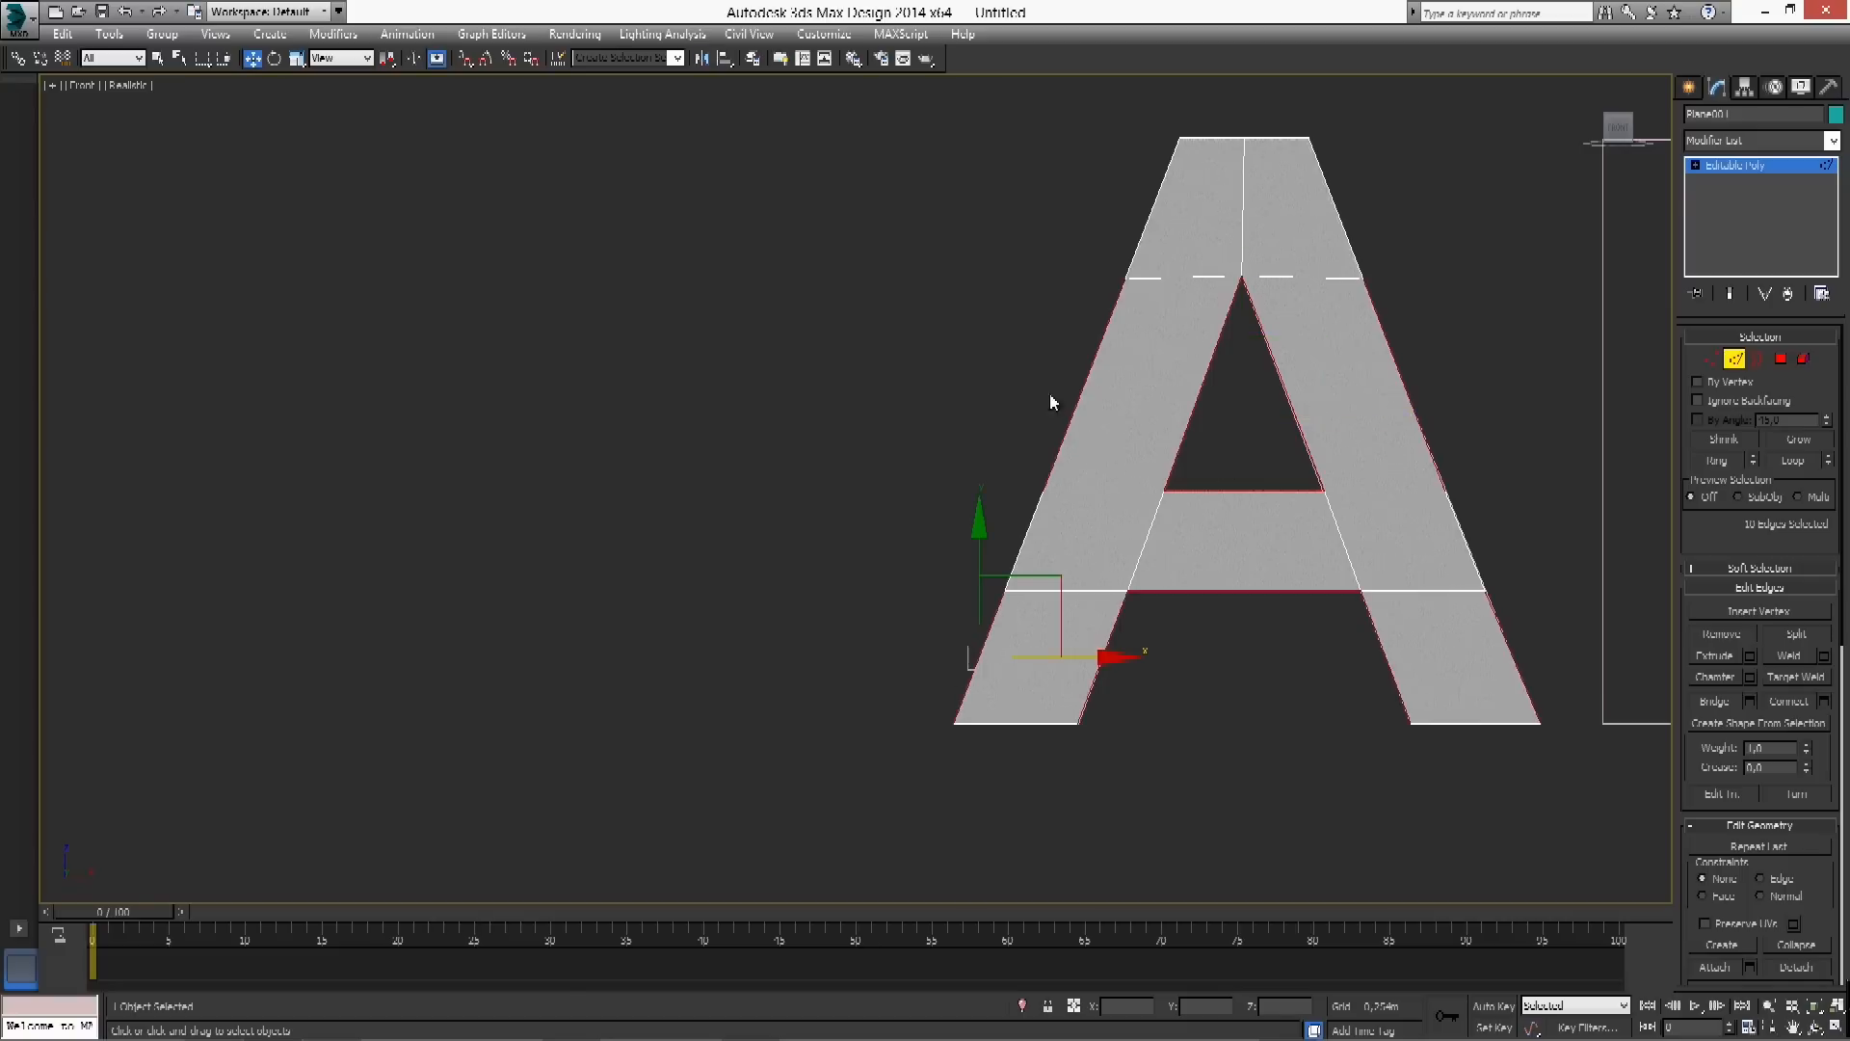
{"action": "left_click", "coordinate": [1824, 702]}
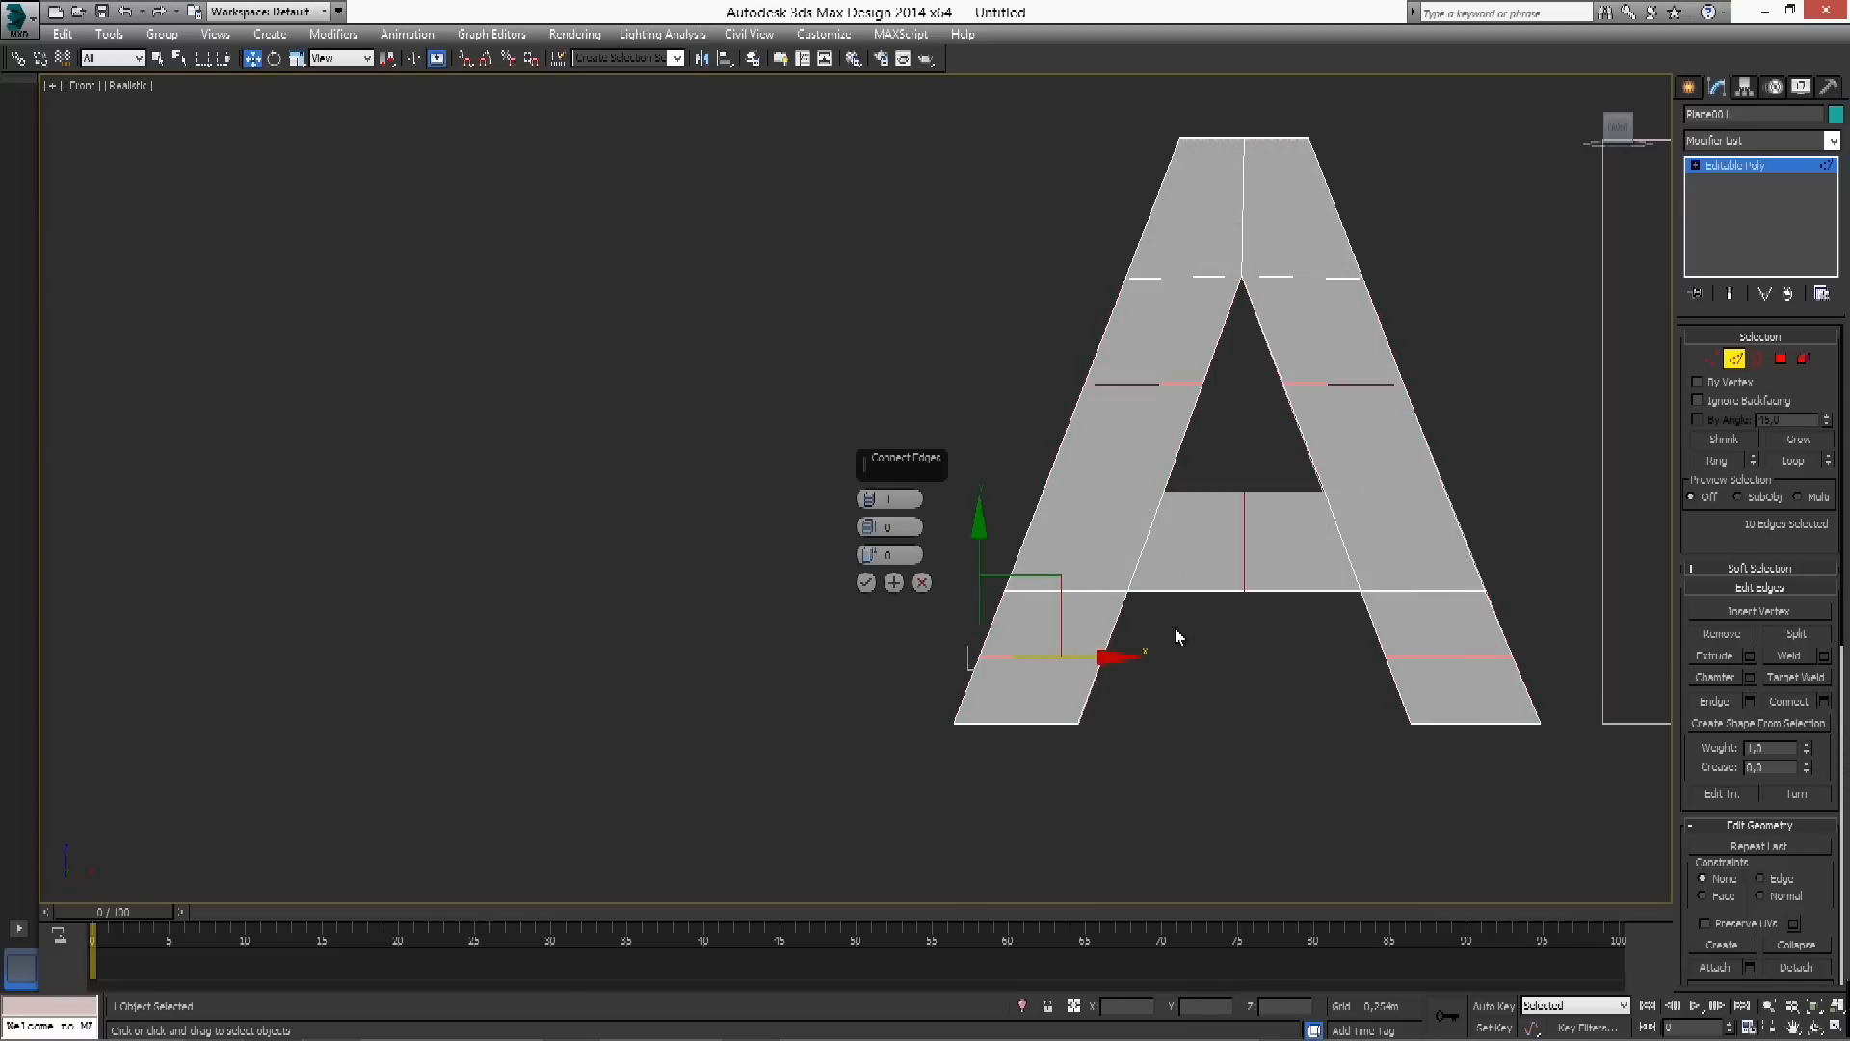
{"action": "left_click", "coordinate": [873, 496]}
{"action": "left_click", "coordinate": [871, 496]}
{"action": "left_click_drag", "start_coordinate": [875, 527], "coordinate": [935, 316]}
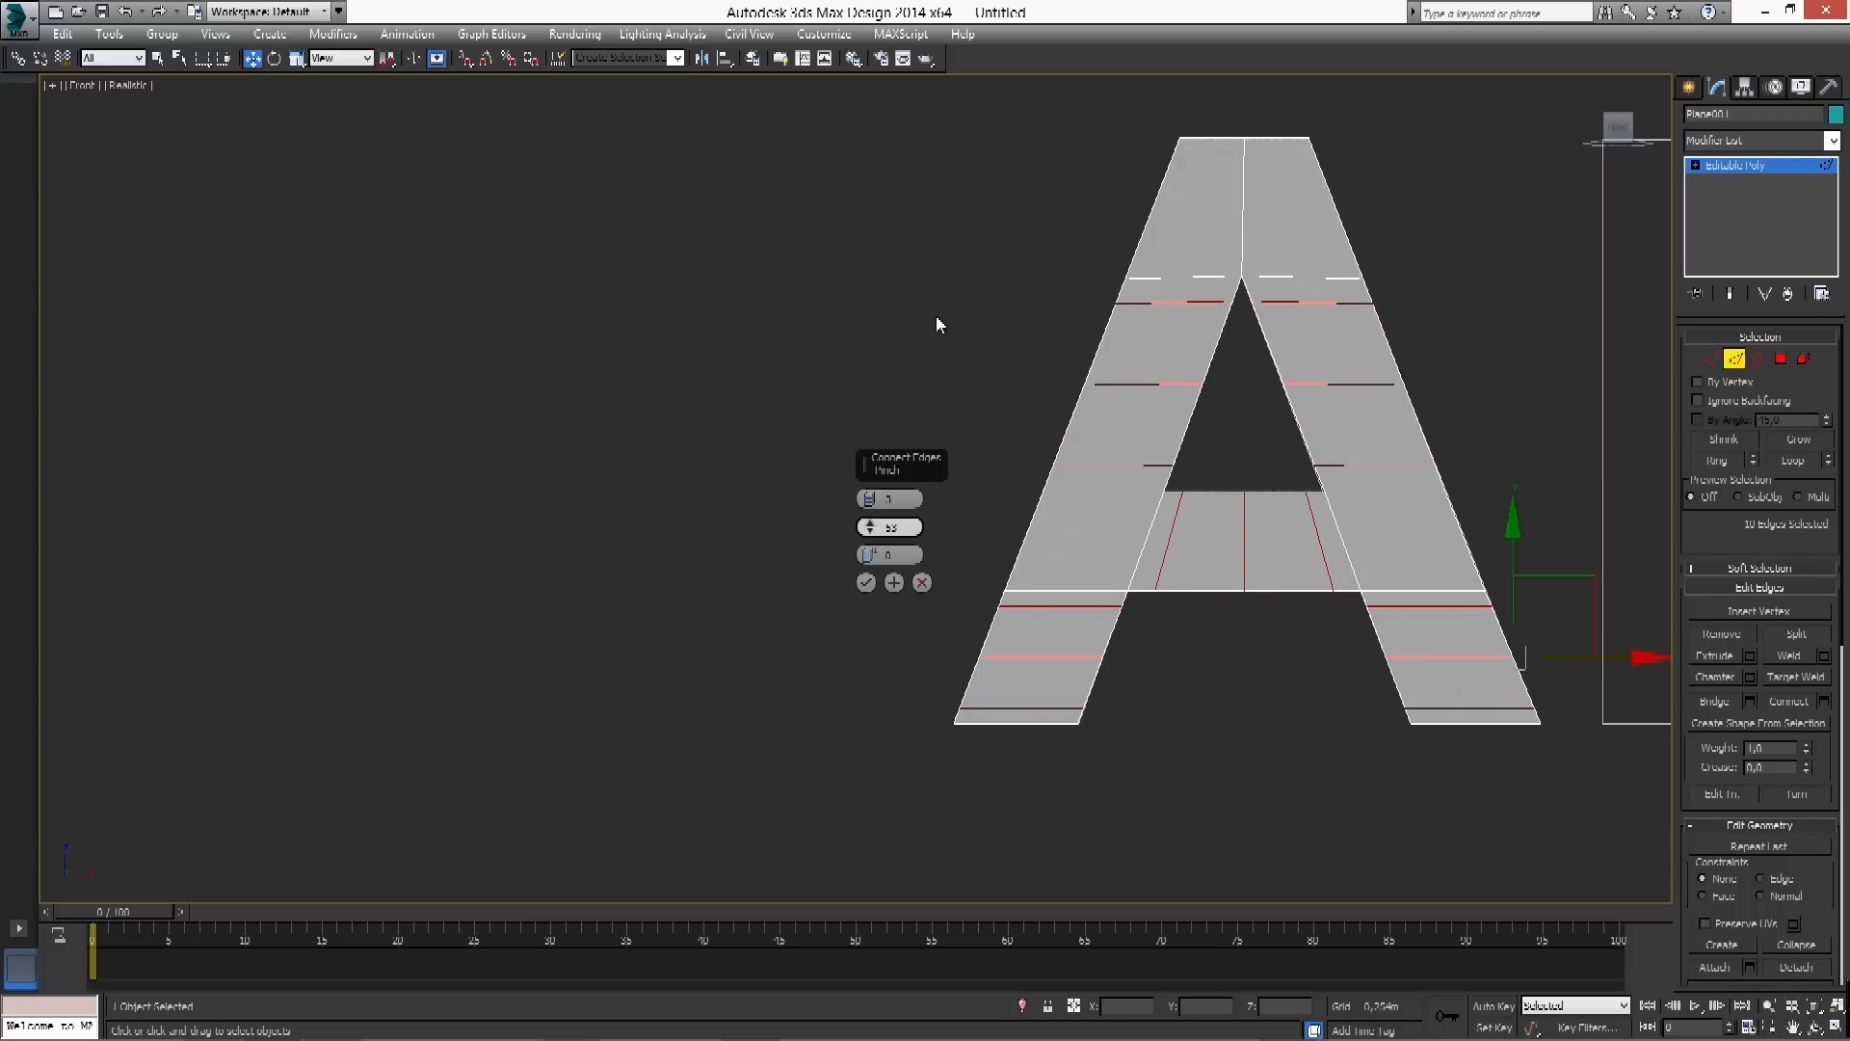
{"action": "left_click", "coordinate": [894, 583]}
Connect the upright edges at the A's top section and crossbar band using 3 segments and a pinch of 28
{"action": "left_click_drag", "start_coordinate": [1411, 167], "coordinate": [948, 229]}
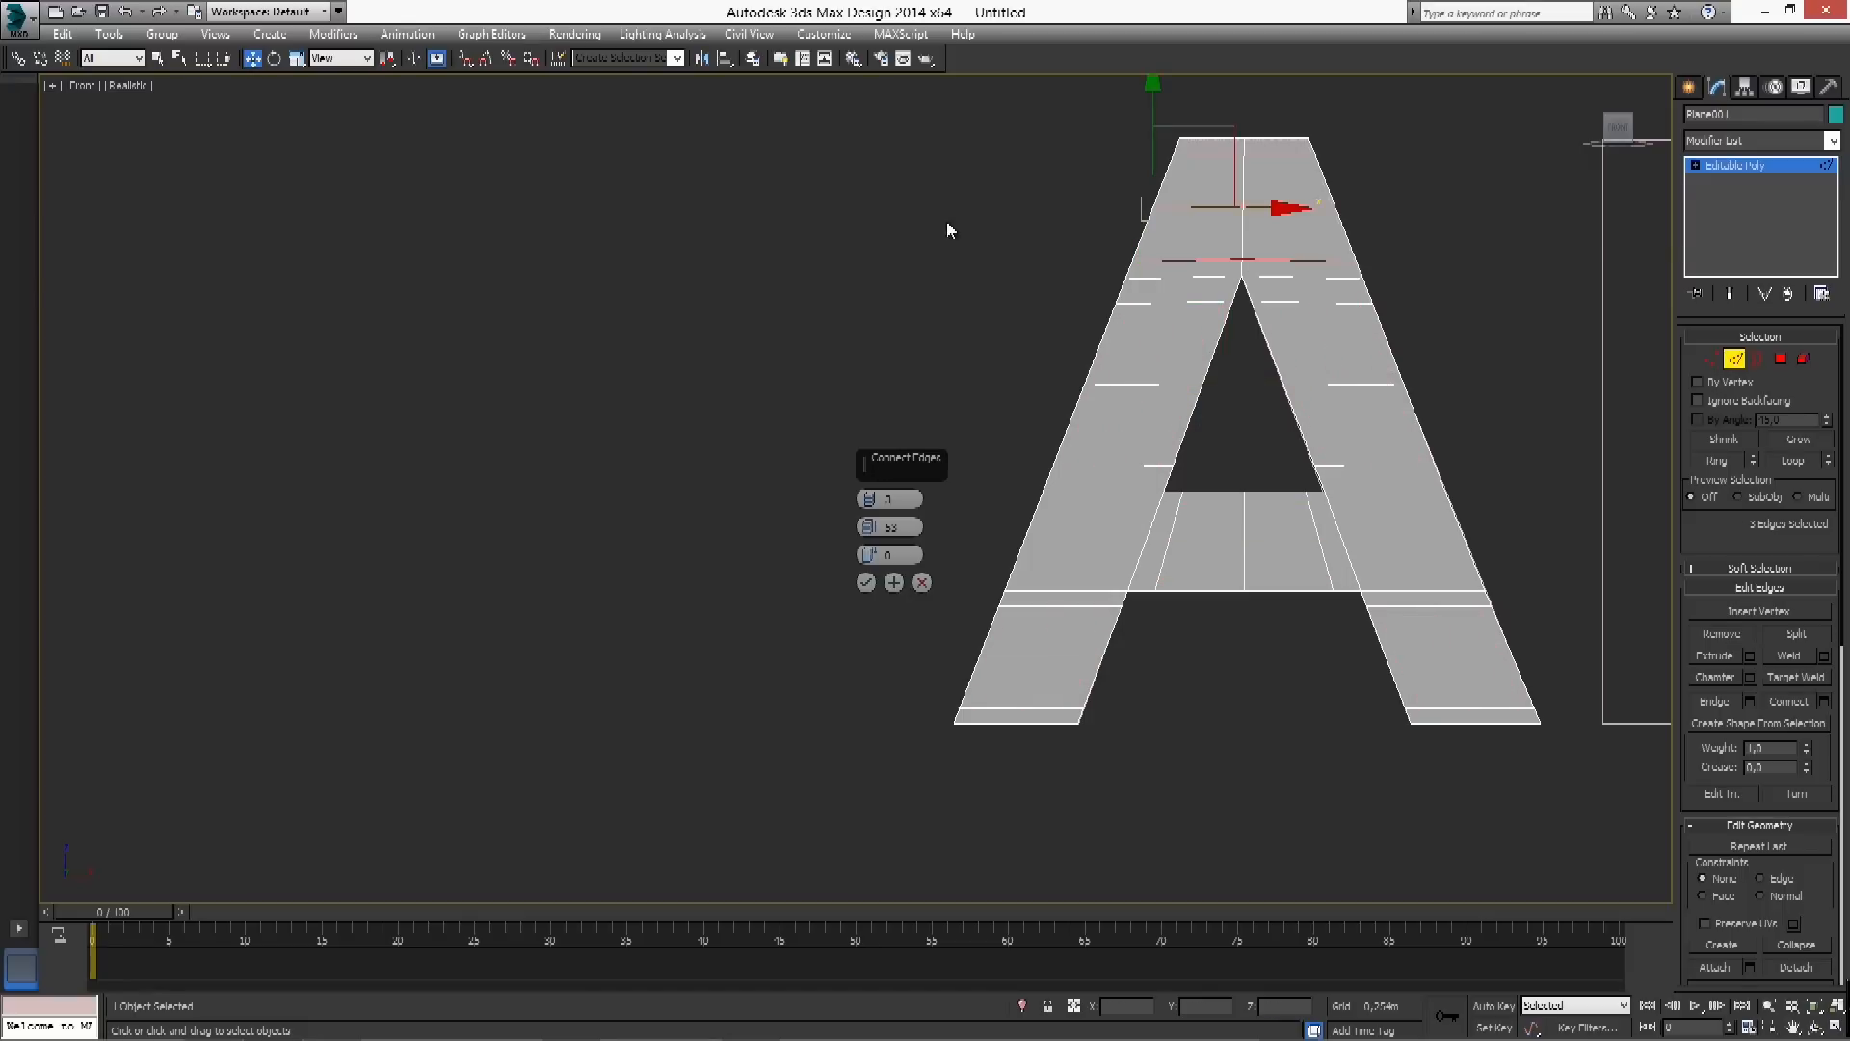
{"action": "left_click_drag", "start_coordinate": [1541, 526], "coordinate": [929, 588]}
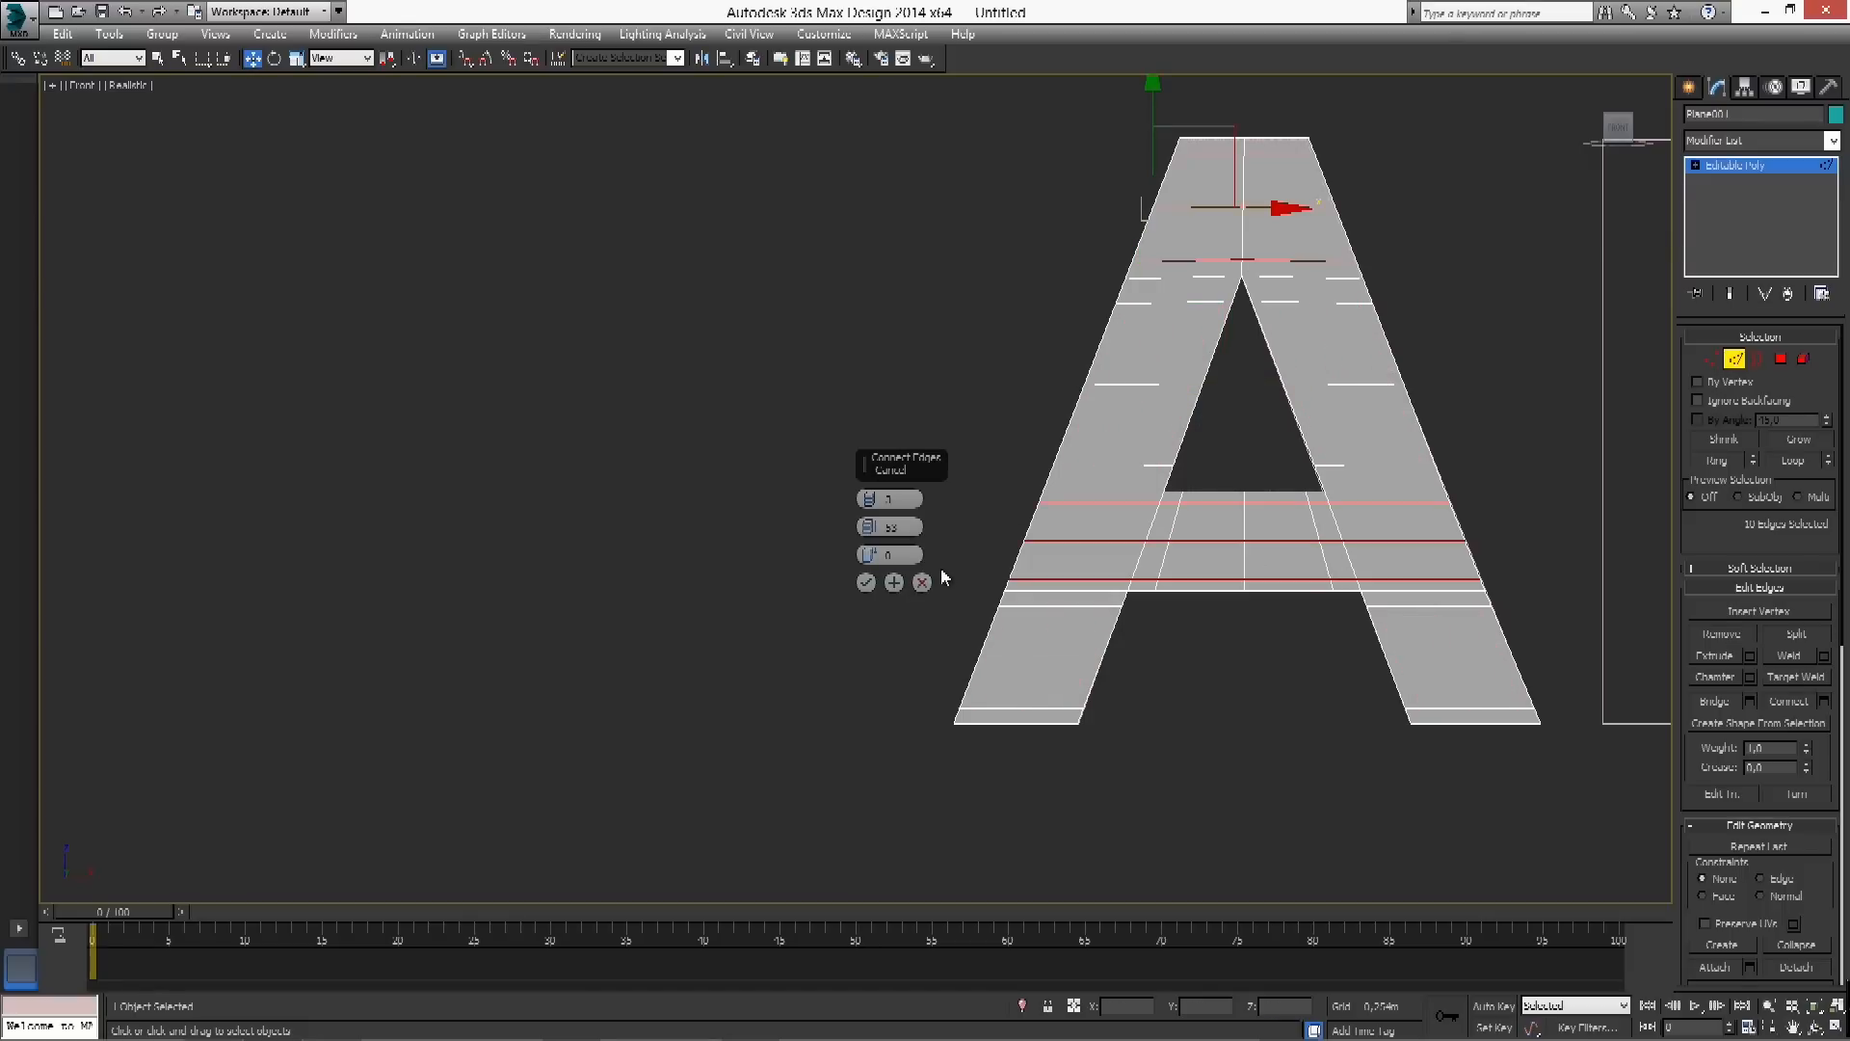
{"action": "left_click_drag", "start_coordinate": [867, 528], "coordinate": [872, 622]}
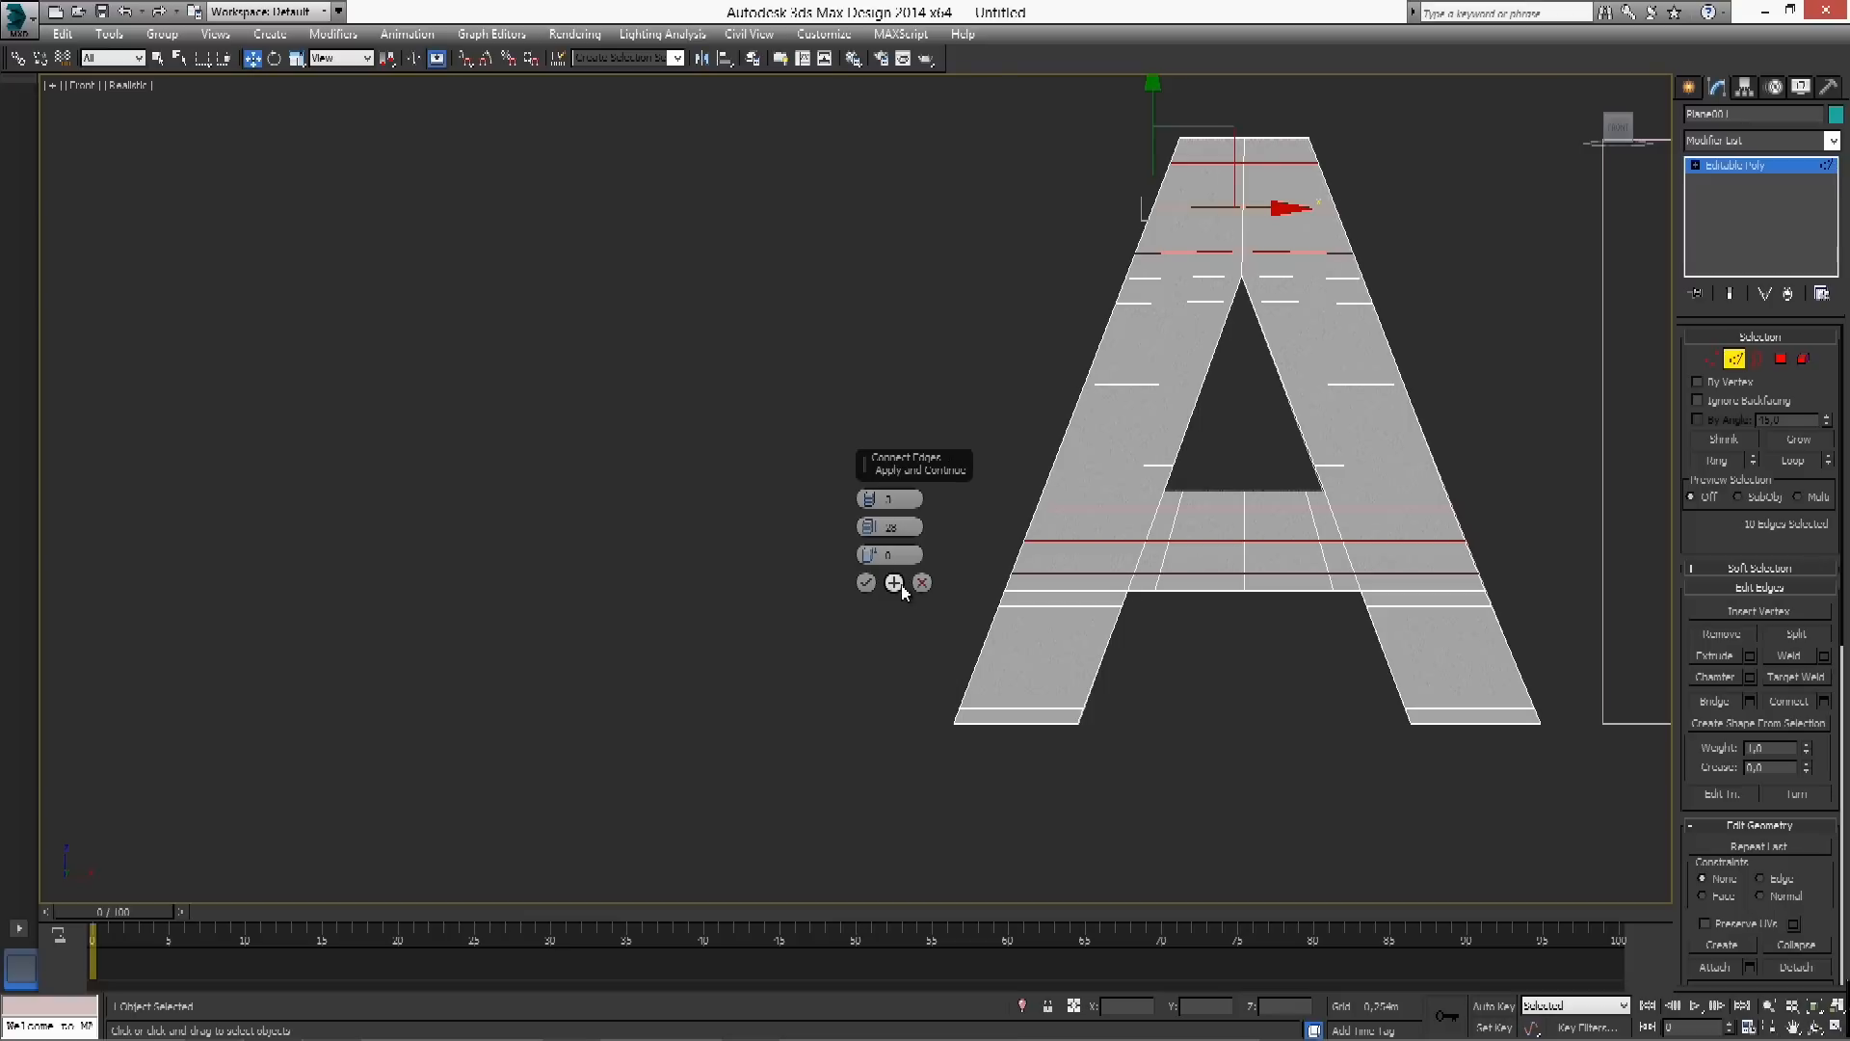
{"action": "left_click", "coordinate": [900, 586]}
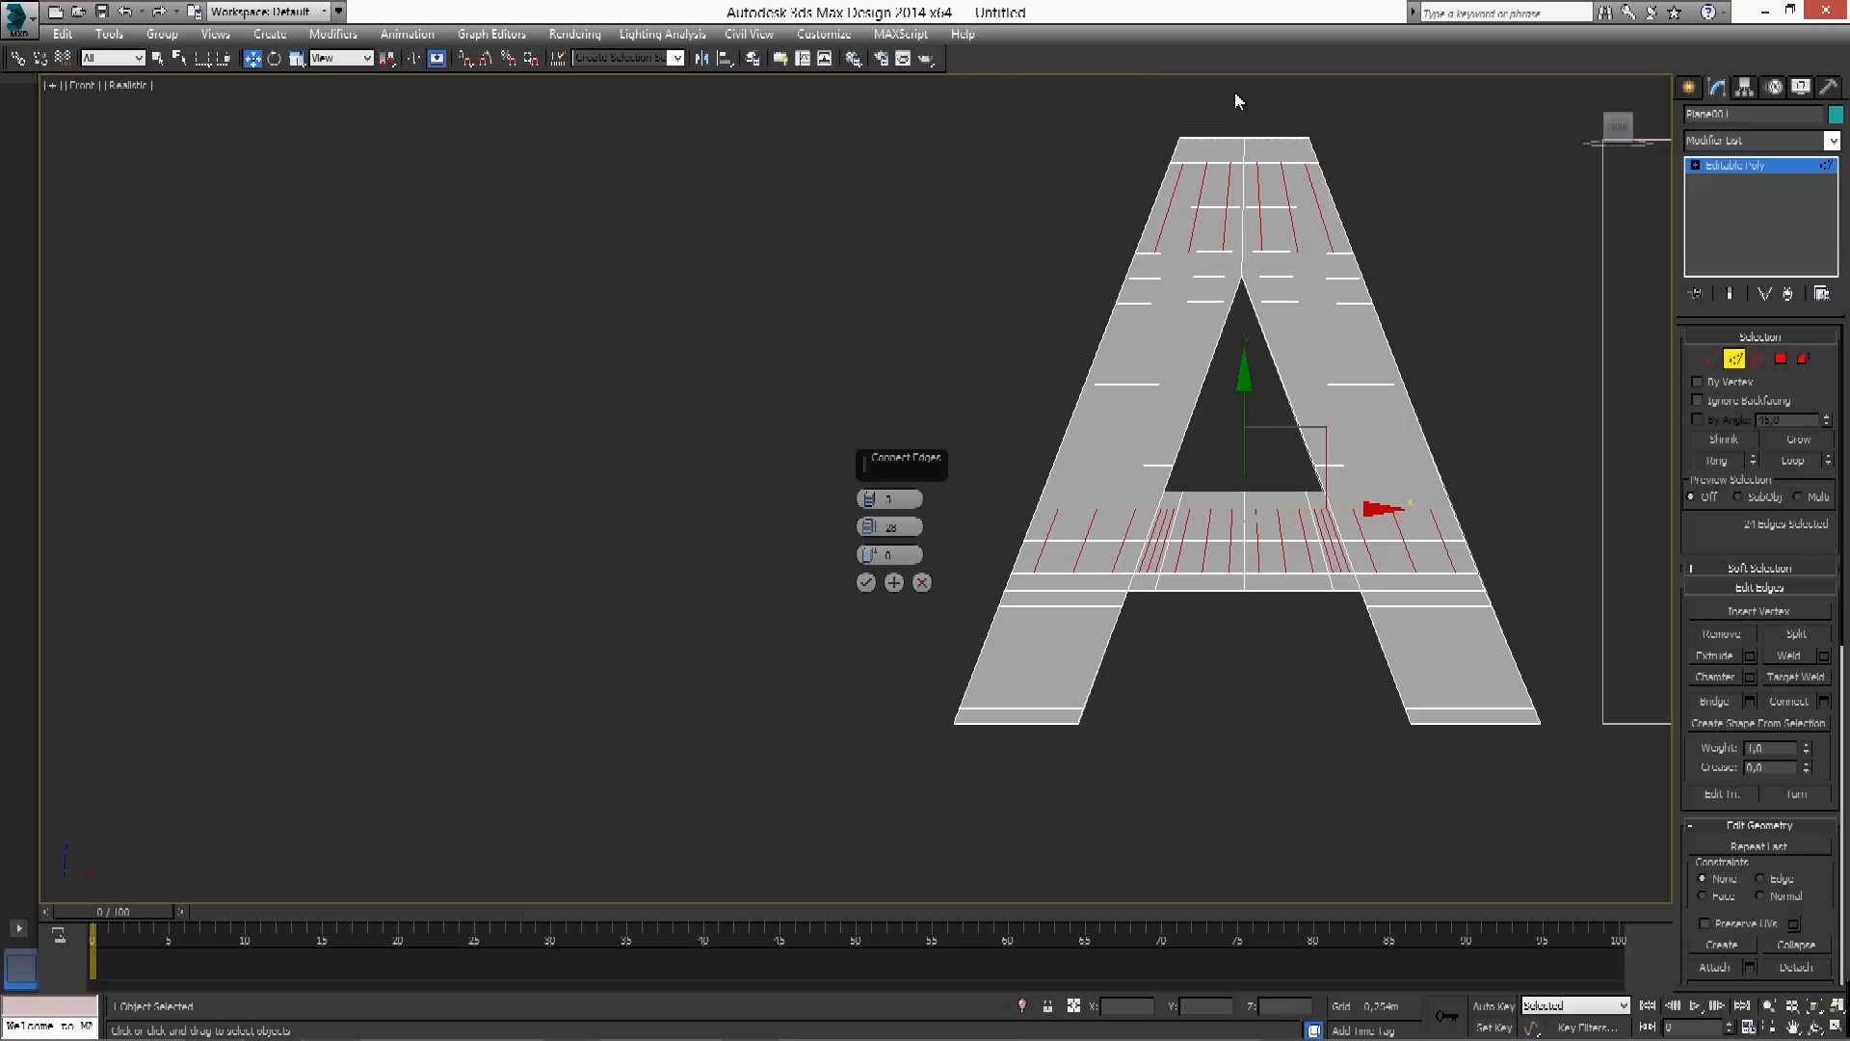
Connect the edge ring of the A's two top edges lengthwise down both legs using 3 segments and a pinch of 31
{"action": "left_click", "coordinate": [1213, 140]}
{"action": "left_click", "coordinate": [1276, 148], "text": "ctrl"}
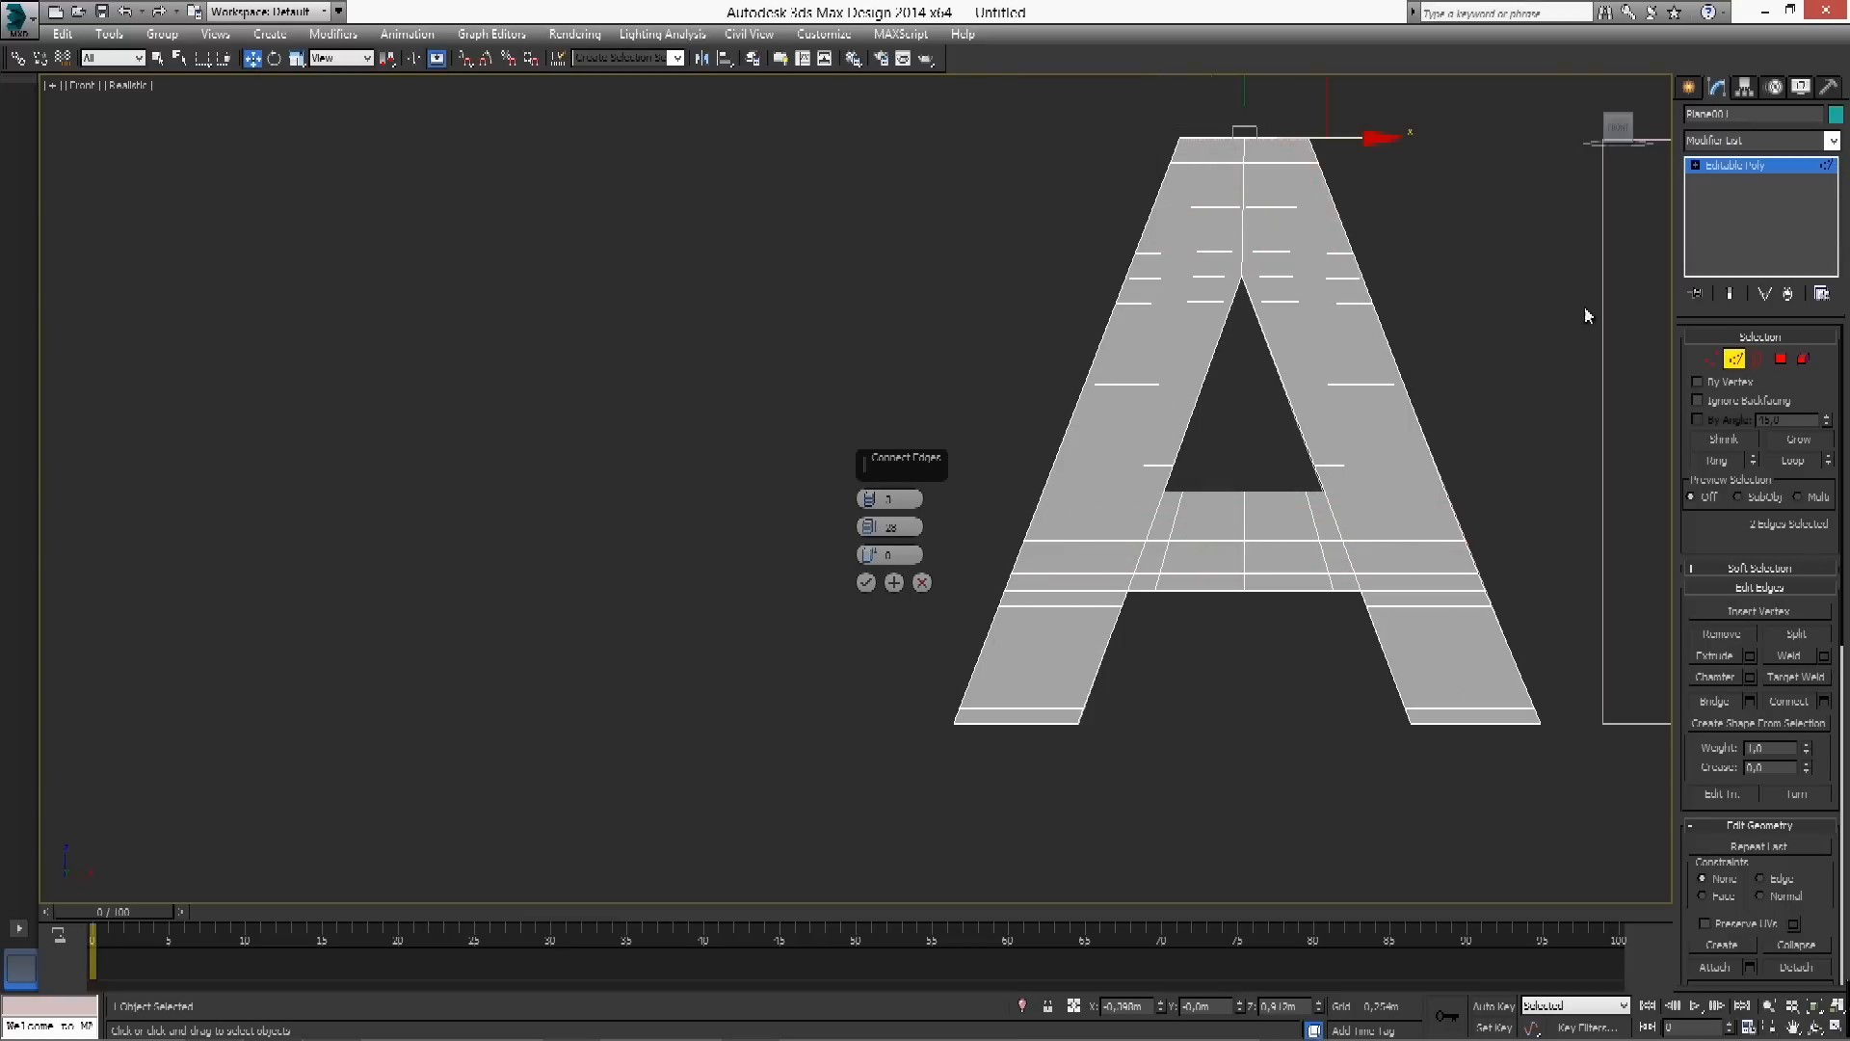
{"action": "left_click", "coordinate": [1722, 462]}
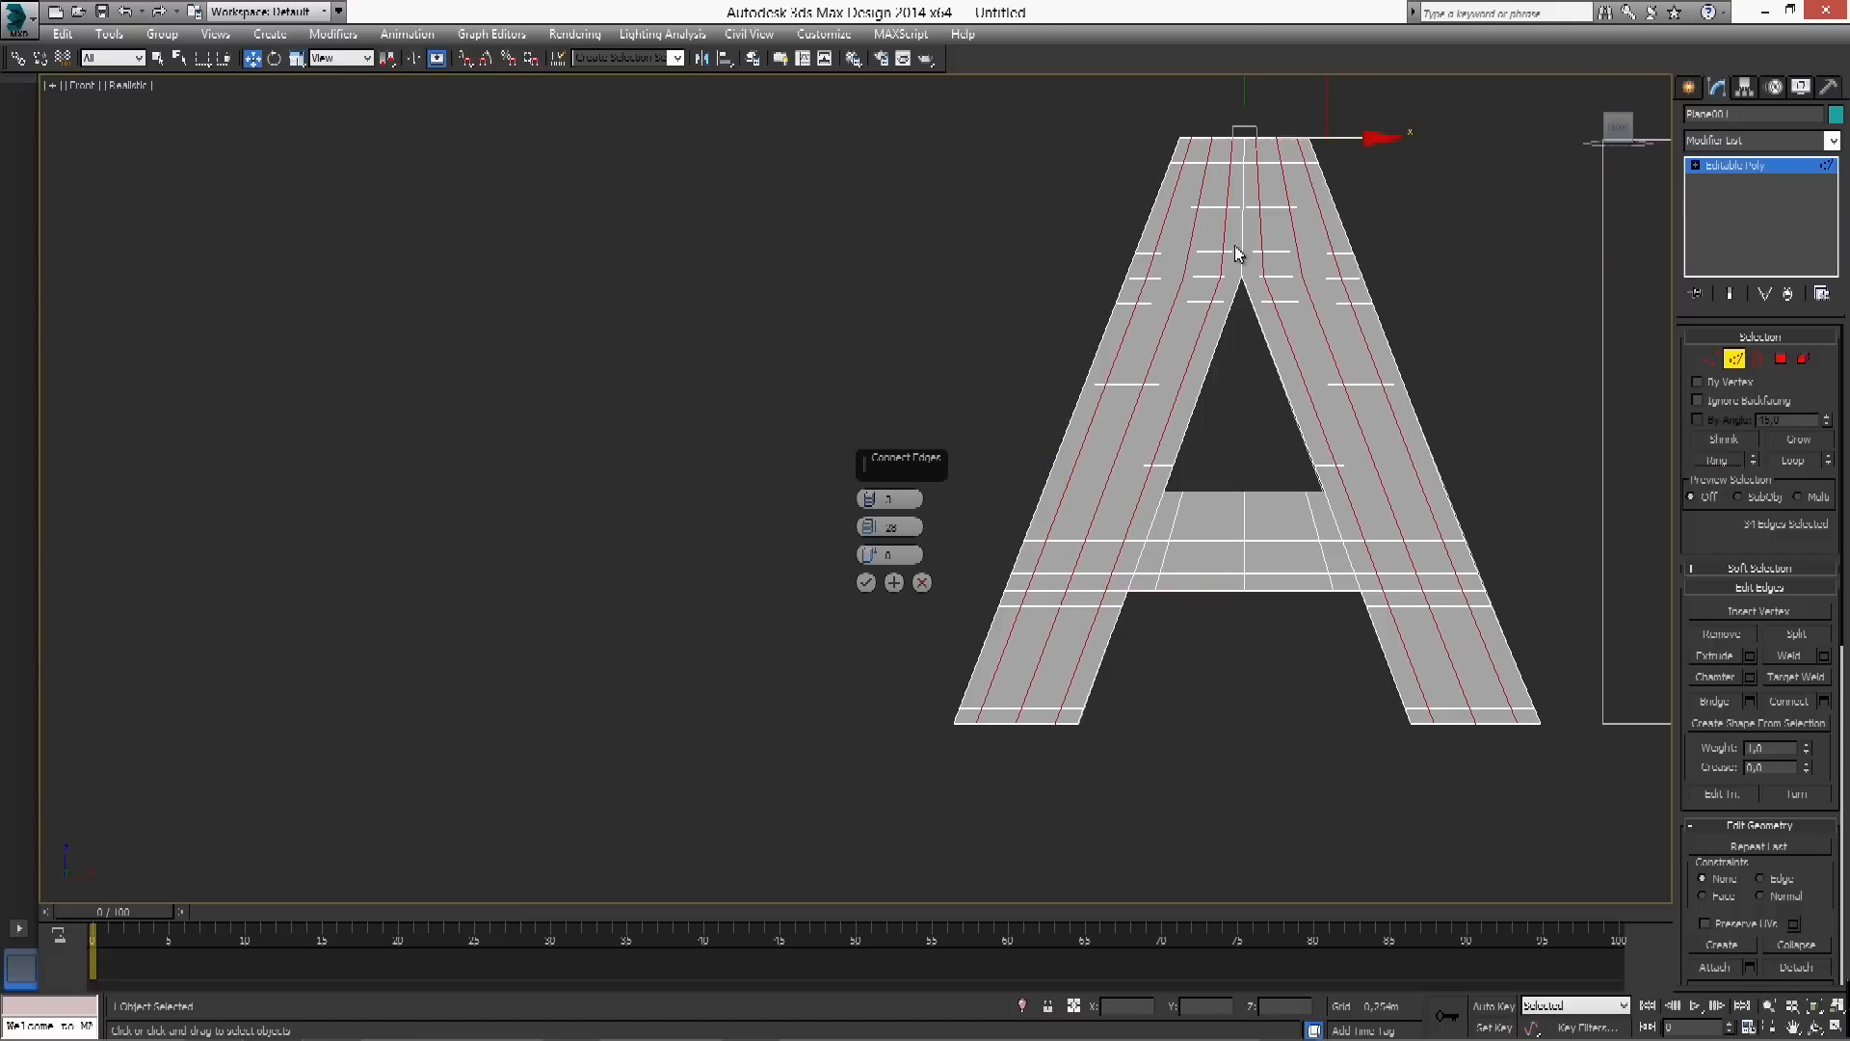
{"action": "mouse_move", "coordinate": [871, 521]}
{"action": "left_mouse_down"}
{"action": "mouse_move", "coordinate": [875, 488]}
{"action": "mouse_move", "coordinate": [871, 552]}
{"action": "left_mouse_up"}
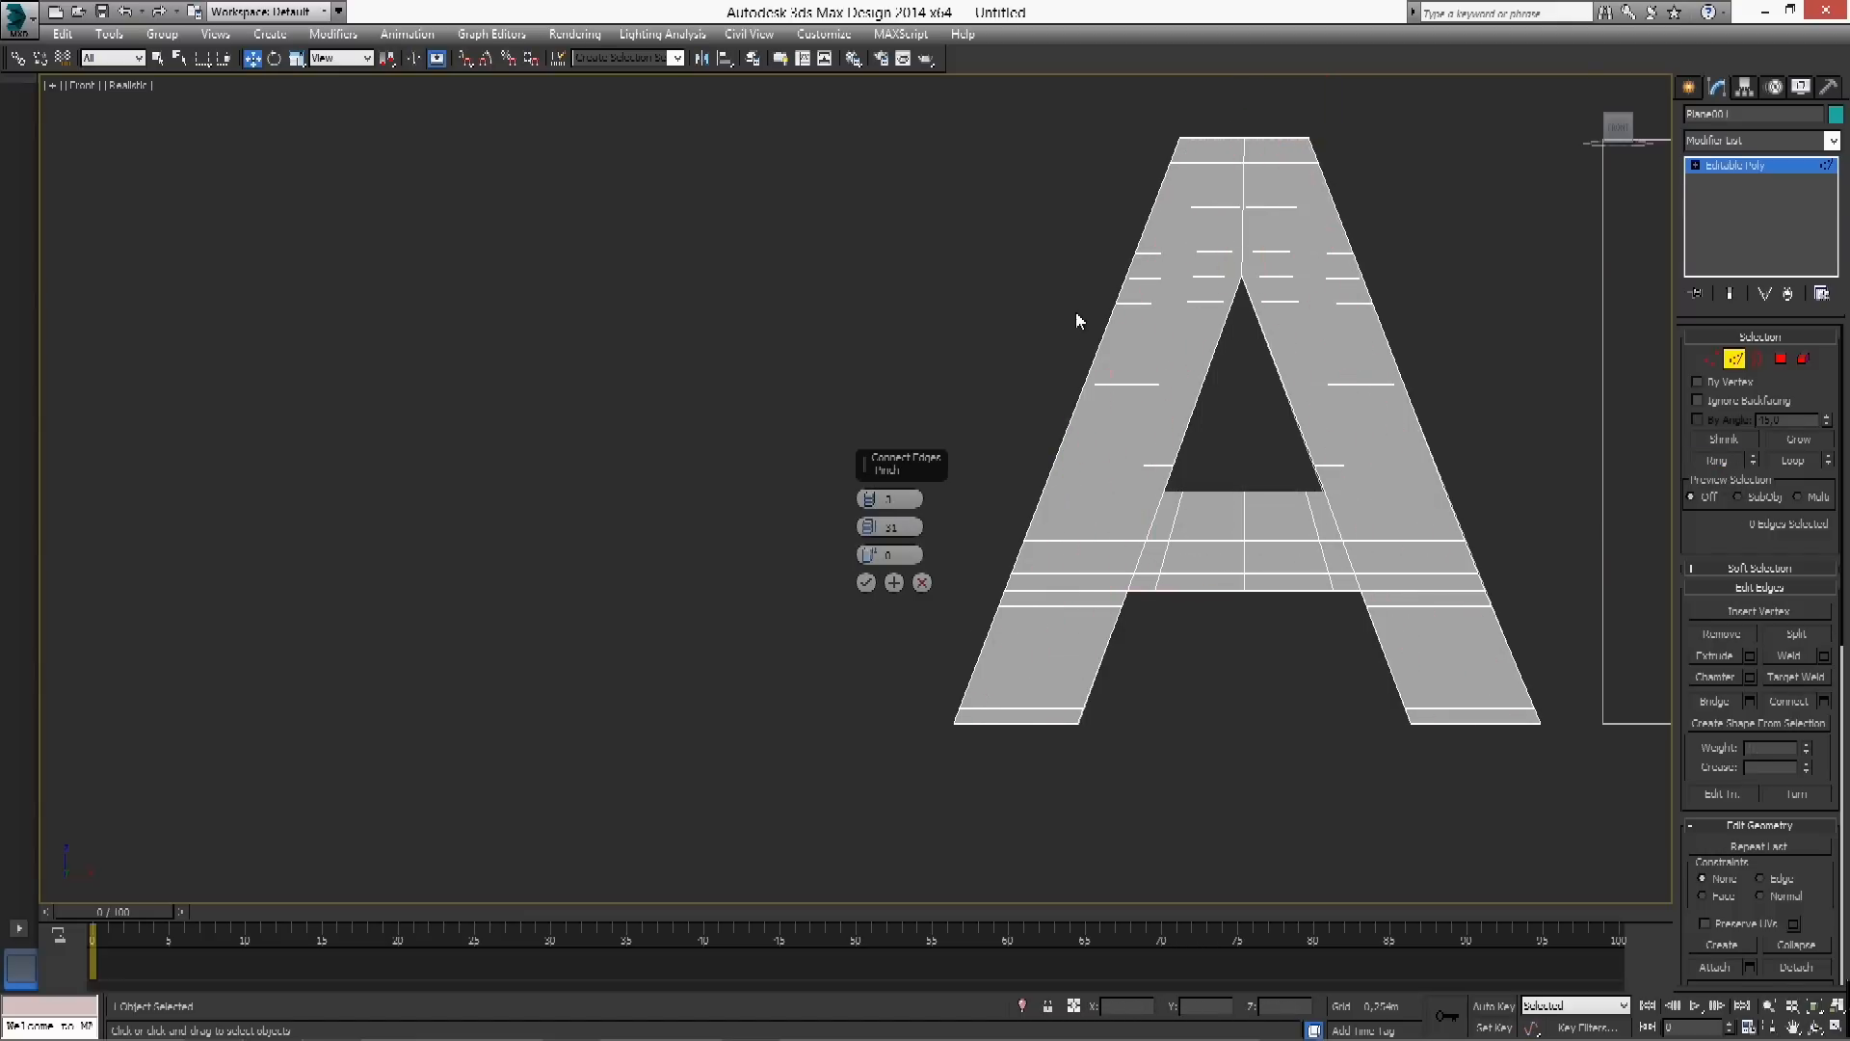
{"action": "left_click", "coordinate": [1222, 140]}
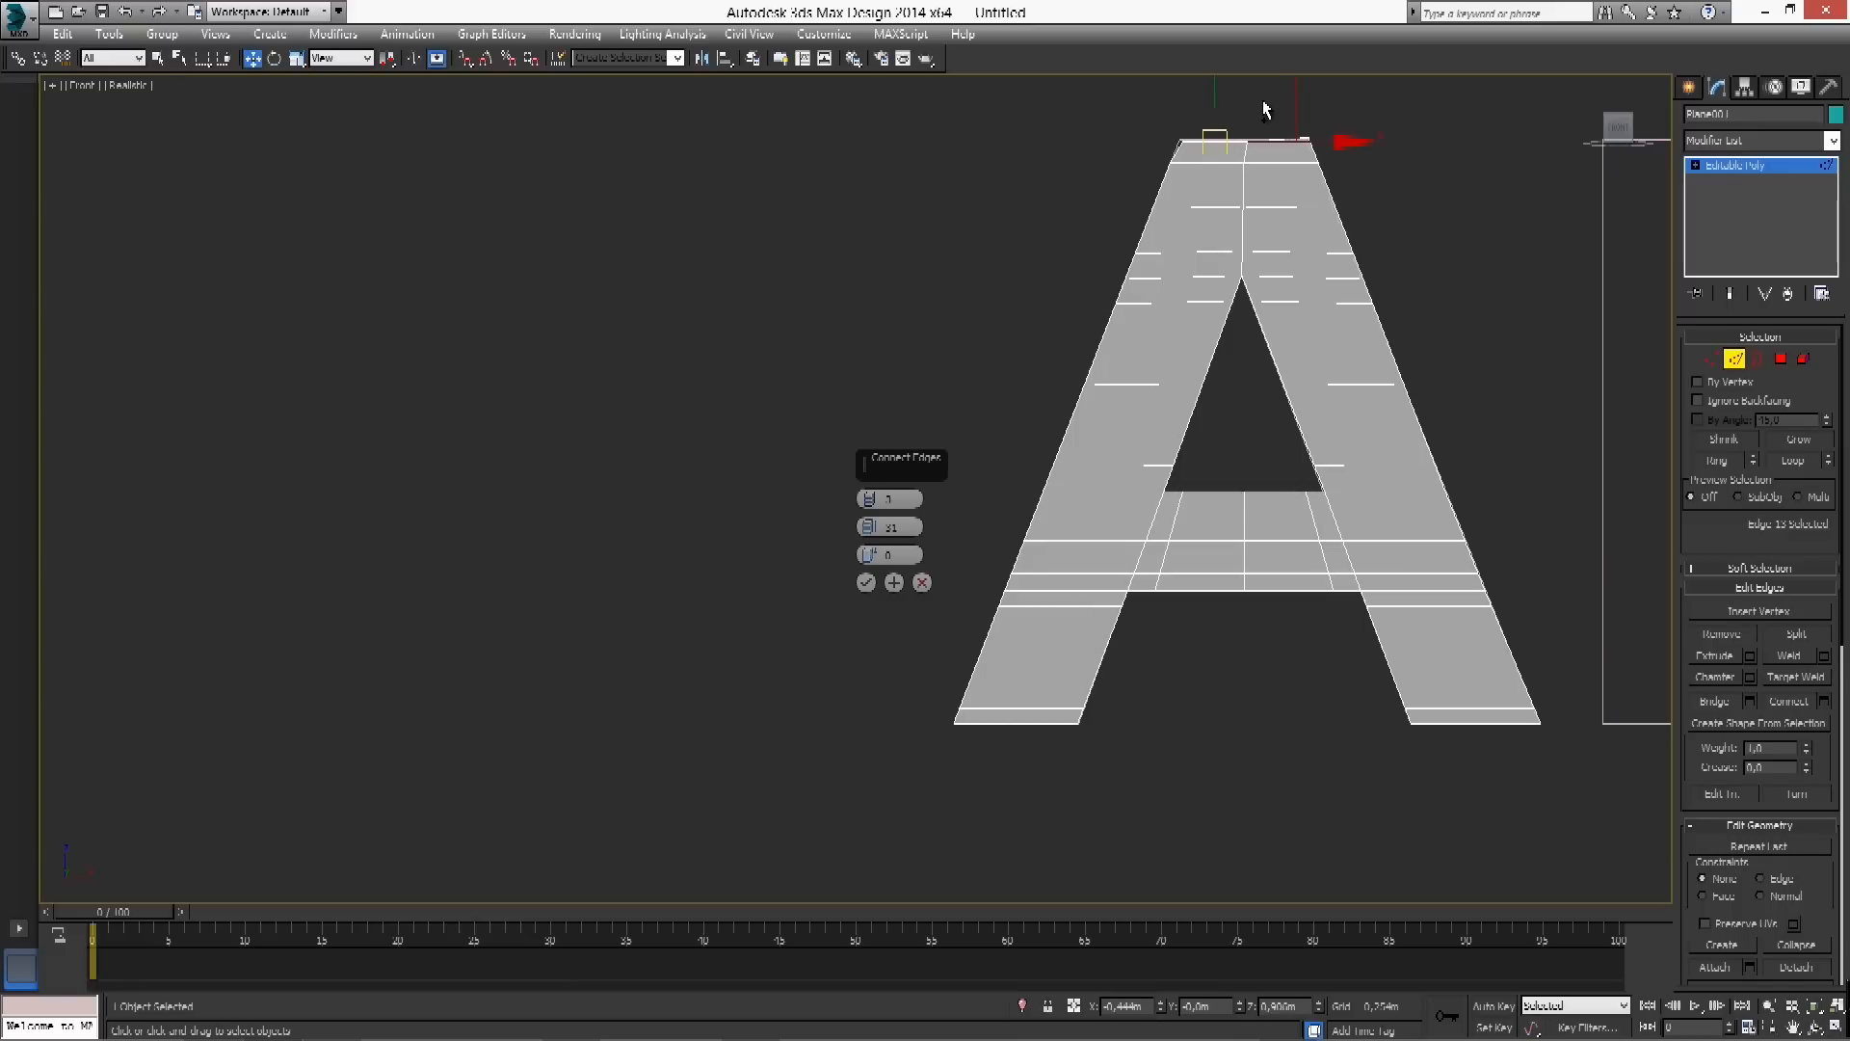
{"action": "left_click_drag", "start_coordinate": [1274, 100], "coordinate": [1281, 94]}
{"action": "left_click", "coordinate": [1718, 460]}
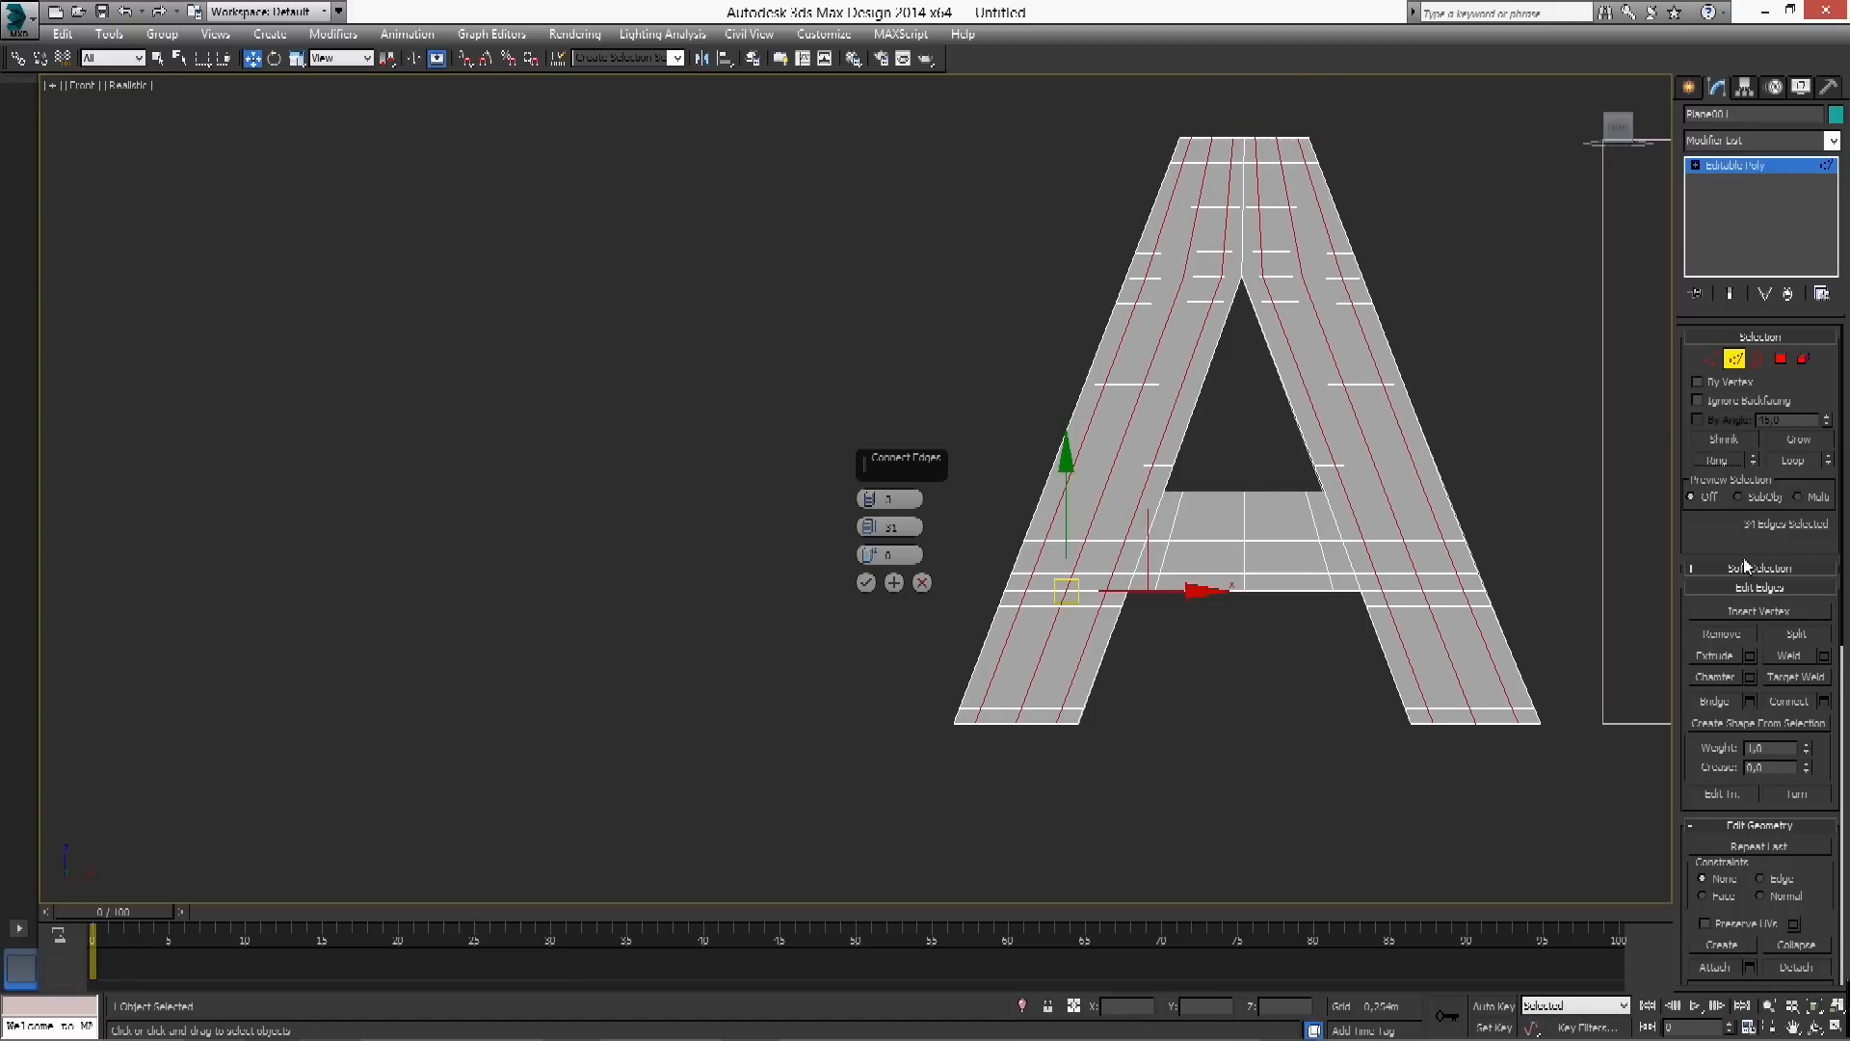
{"action": "left_click", "coordinate": [1794, 697]}
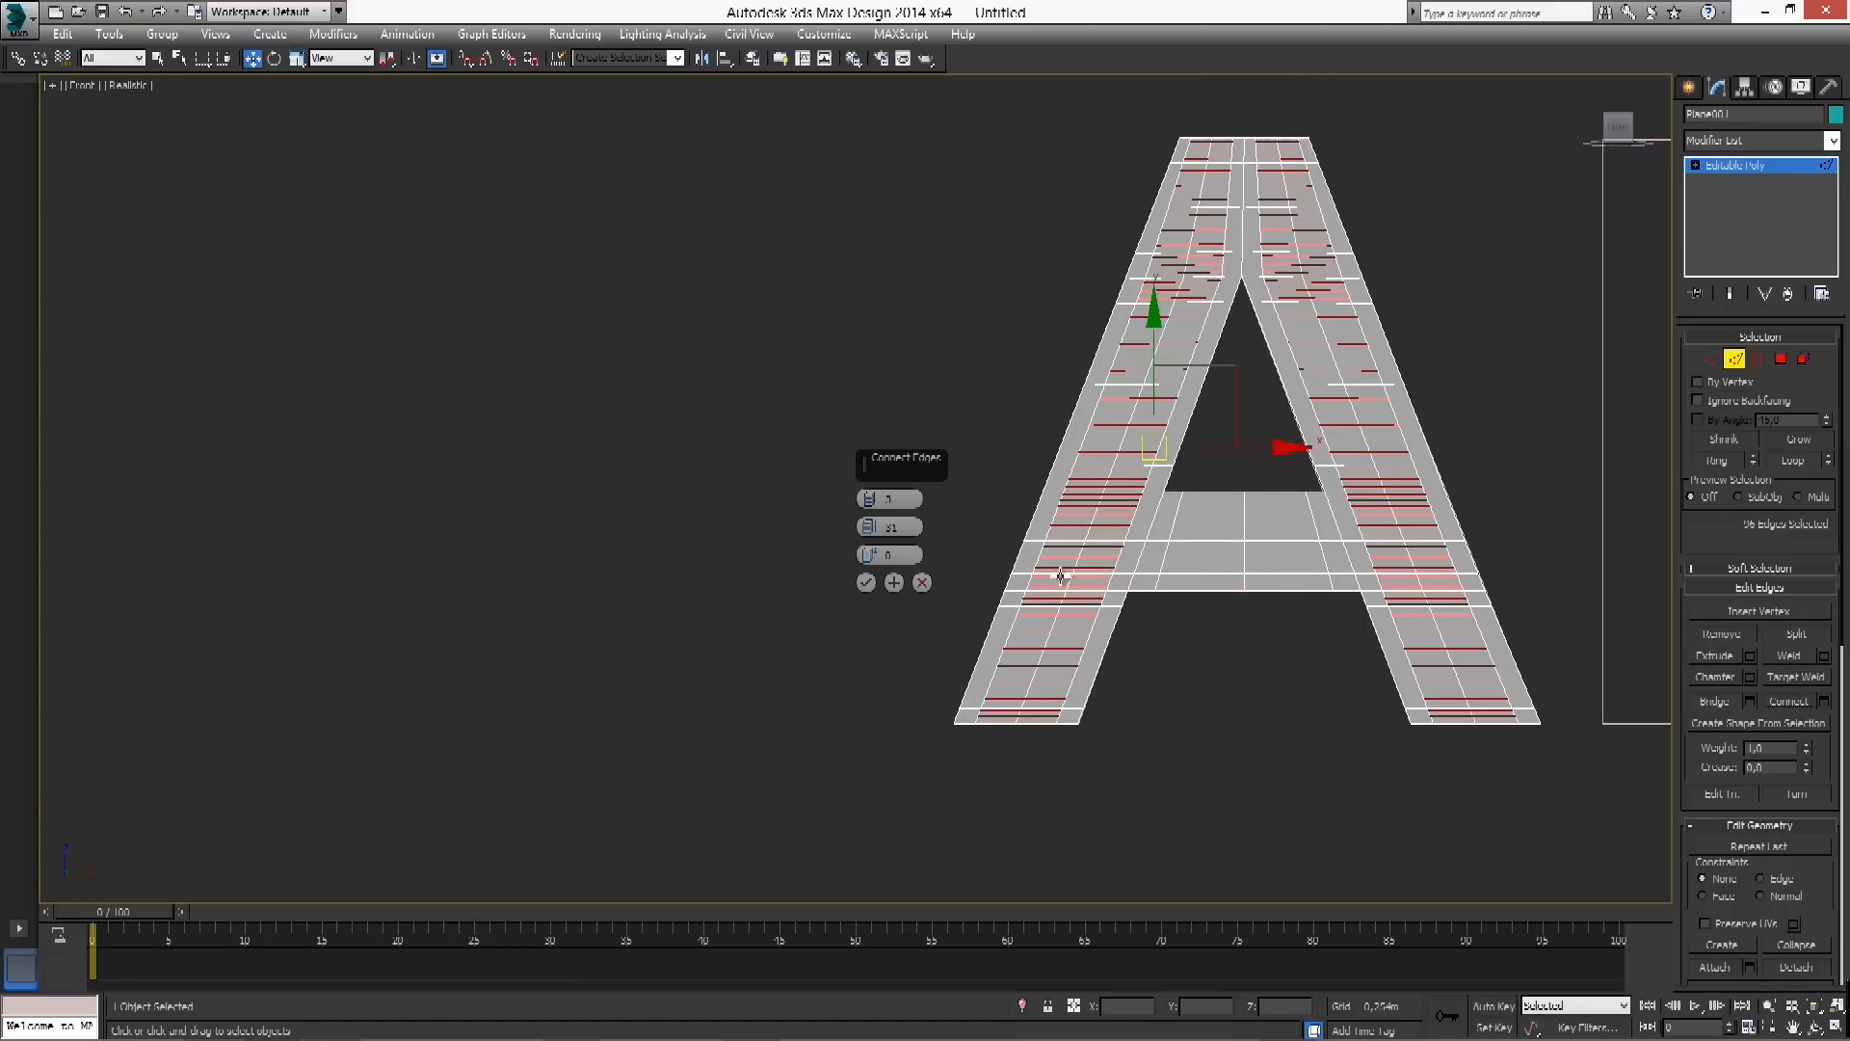
{"action": "left_click", "coordinate": [909, 580]}
{"action": "left_click", "coordinate": [865, 582]}
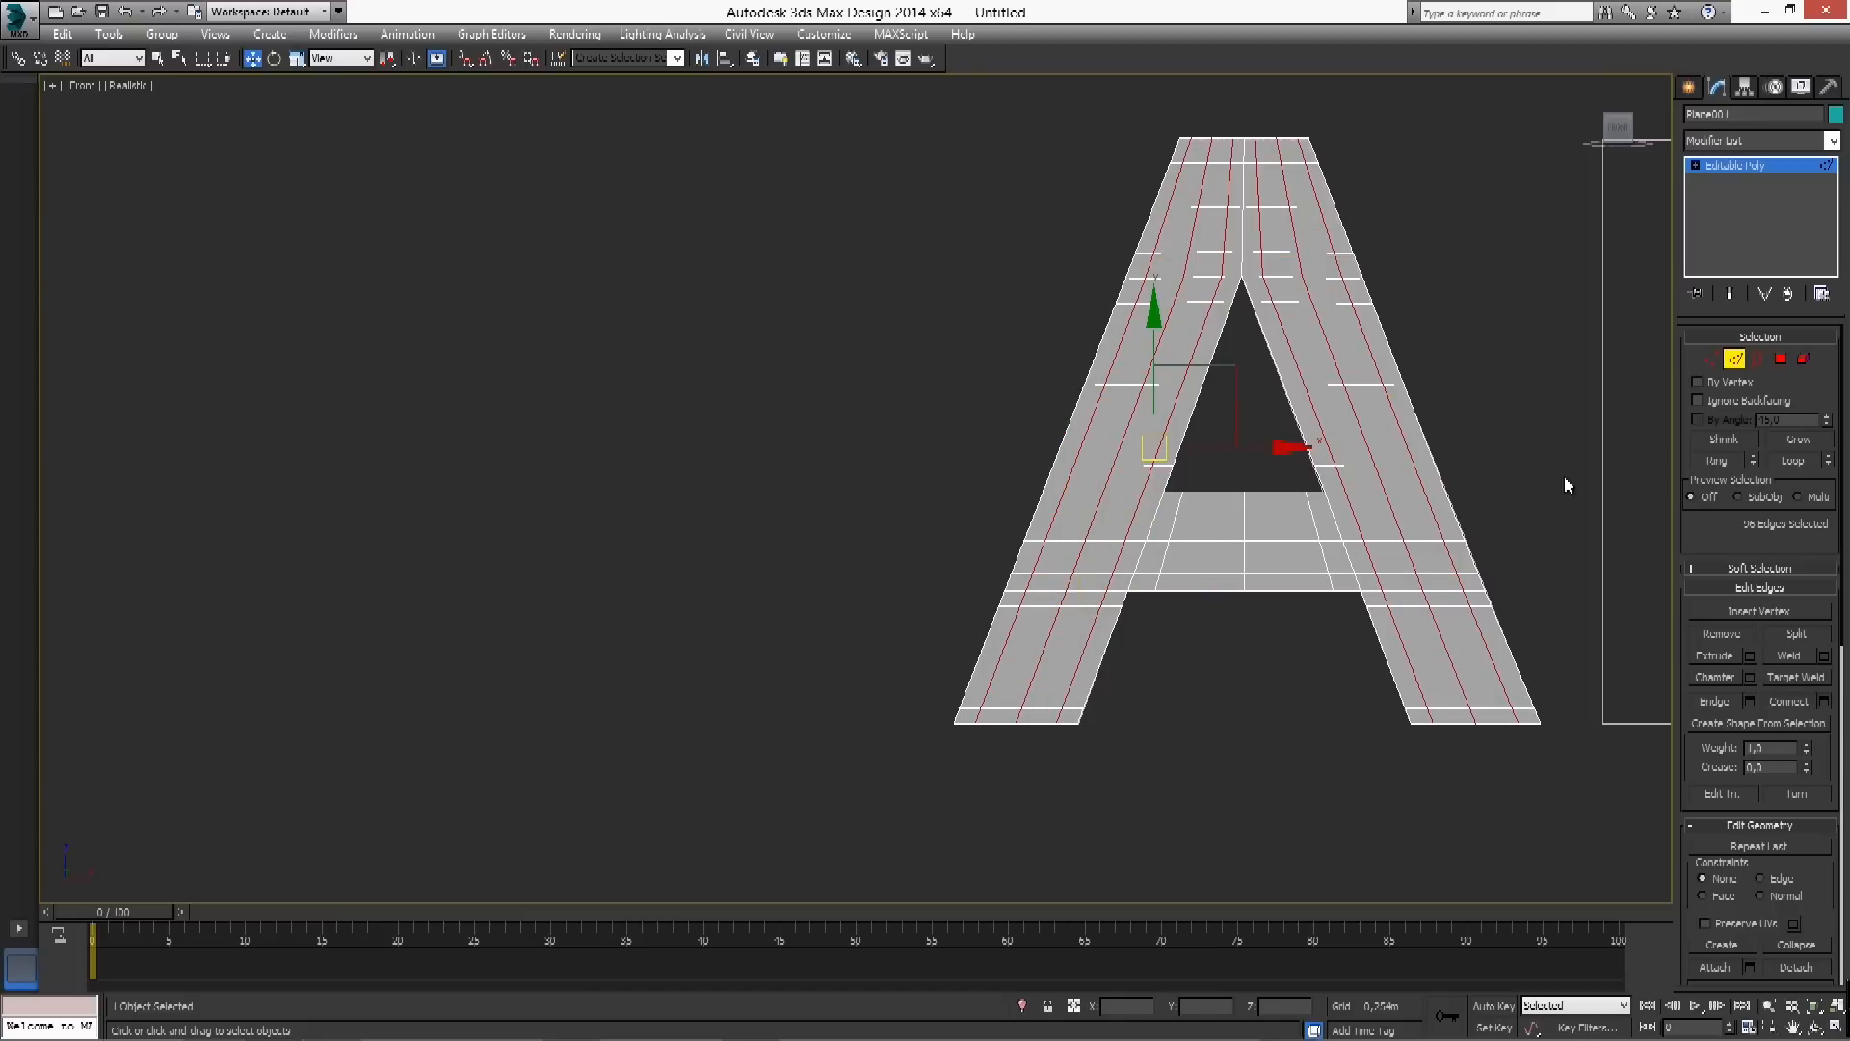
{"action": "left_click", "coordinate": [1733, 358]}
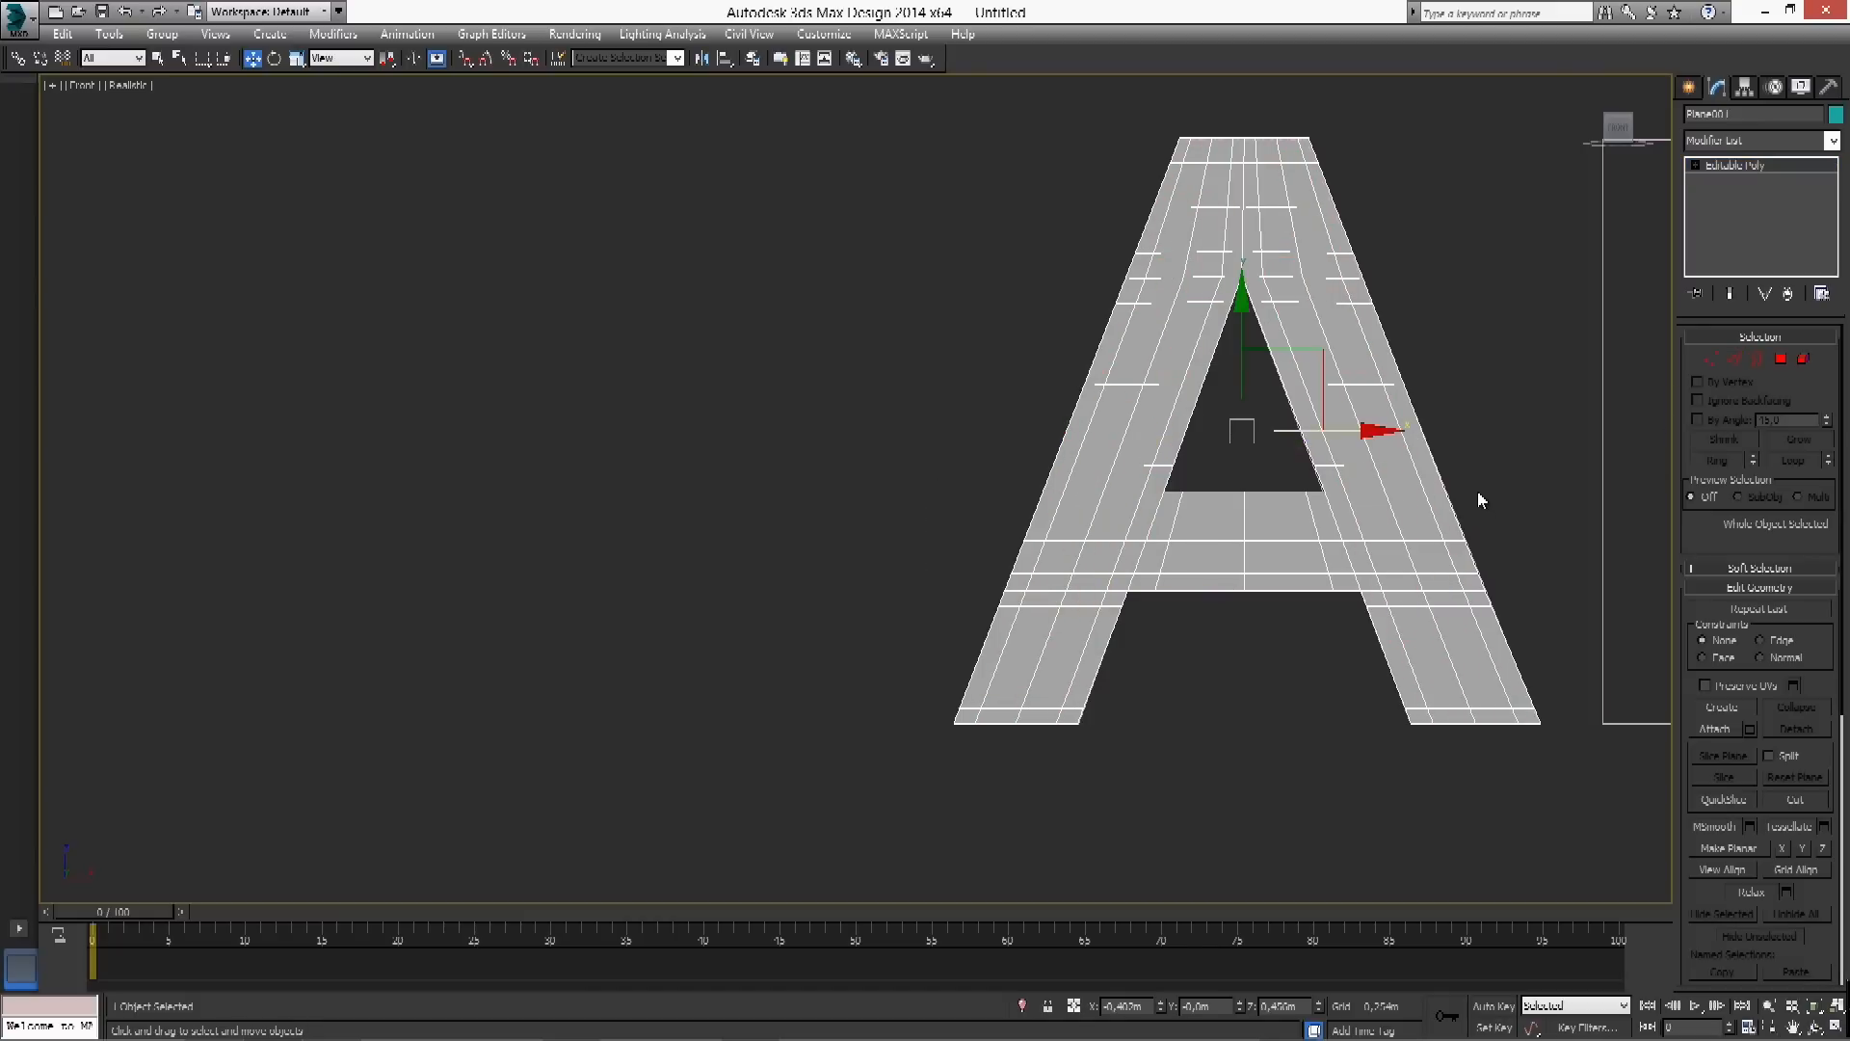
Center the A's pivot on the object in the perspective view
{"action": "key", "text": "p"}
{"action": "middle_click_drag", "start_coordinate": [1395, 559], "coordinate": [1451, 571], "text": "alt"}
{"action": "left_click", "coordinate": [1744, 86]}
{"action": "left_click", "coordinate": [1788, 210]}
{"action": "left_click", "coordinate": [1776, 240]}
{"action": "left_click", "coordinate": [1777, 239]}
{"action": "left_click", "coordinate": [1777, 240]}
{"action": "left_click", "coordinate": [1773, 215]}
{"action": "left_click", "coordinate": [1767, 308]}
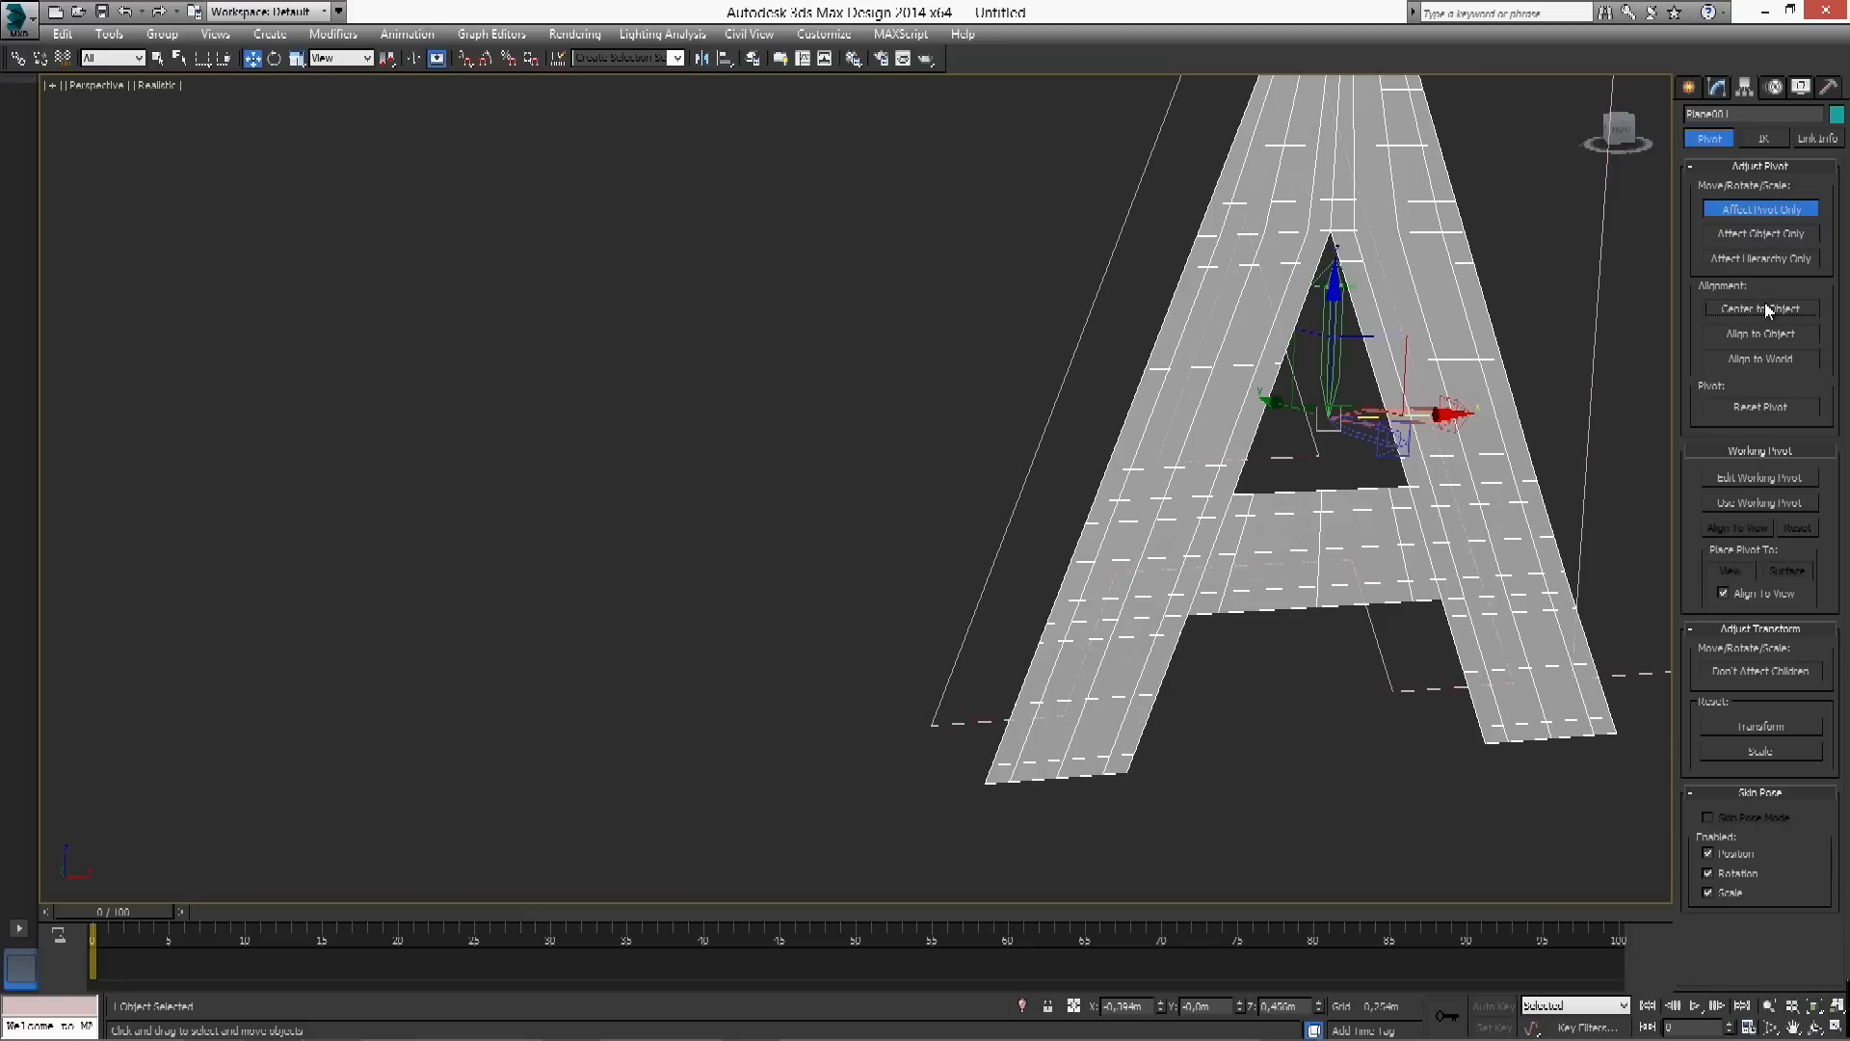
{"action": "left_click", "coordinate": [1762, 217]}
Thicken the A using a Shell modifier with an outer amount of about 0.1 m, and turn off its see-through display
{"action": "middle_click_drag", "start_coordinate": [1419, 446], "coordinate": [1300, 447], "text": "alt"}
{"action": "middle_click_drag", "start_coordinate": [1301, 447], "coordinate": [1031, 470]}
{"action": "middle_click_drag", "start_coordinate": [1171, 453], "coordinate": [1328, 465], "text": "alt"}
{"action": "scroll", "coordinate": [1327, 385], "scroll_direction": "down", "scroll_amount": 3}
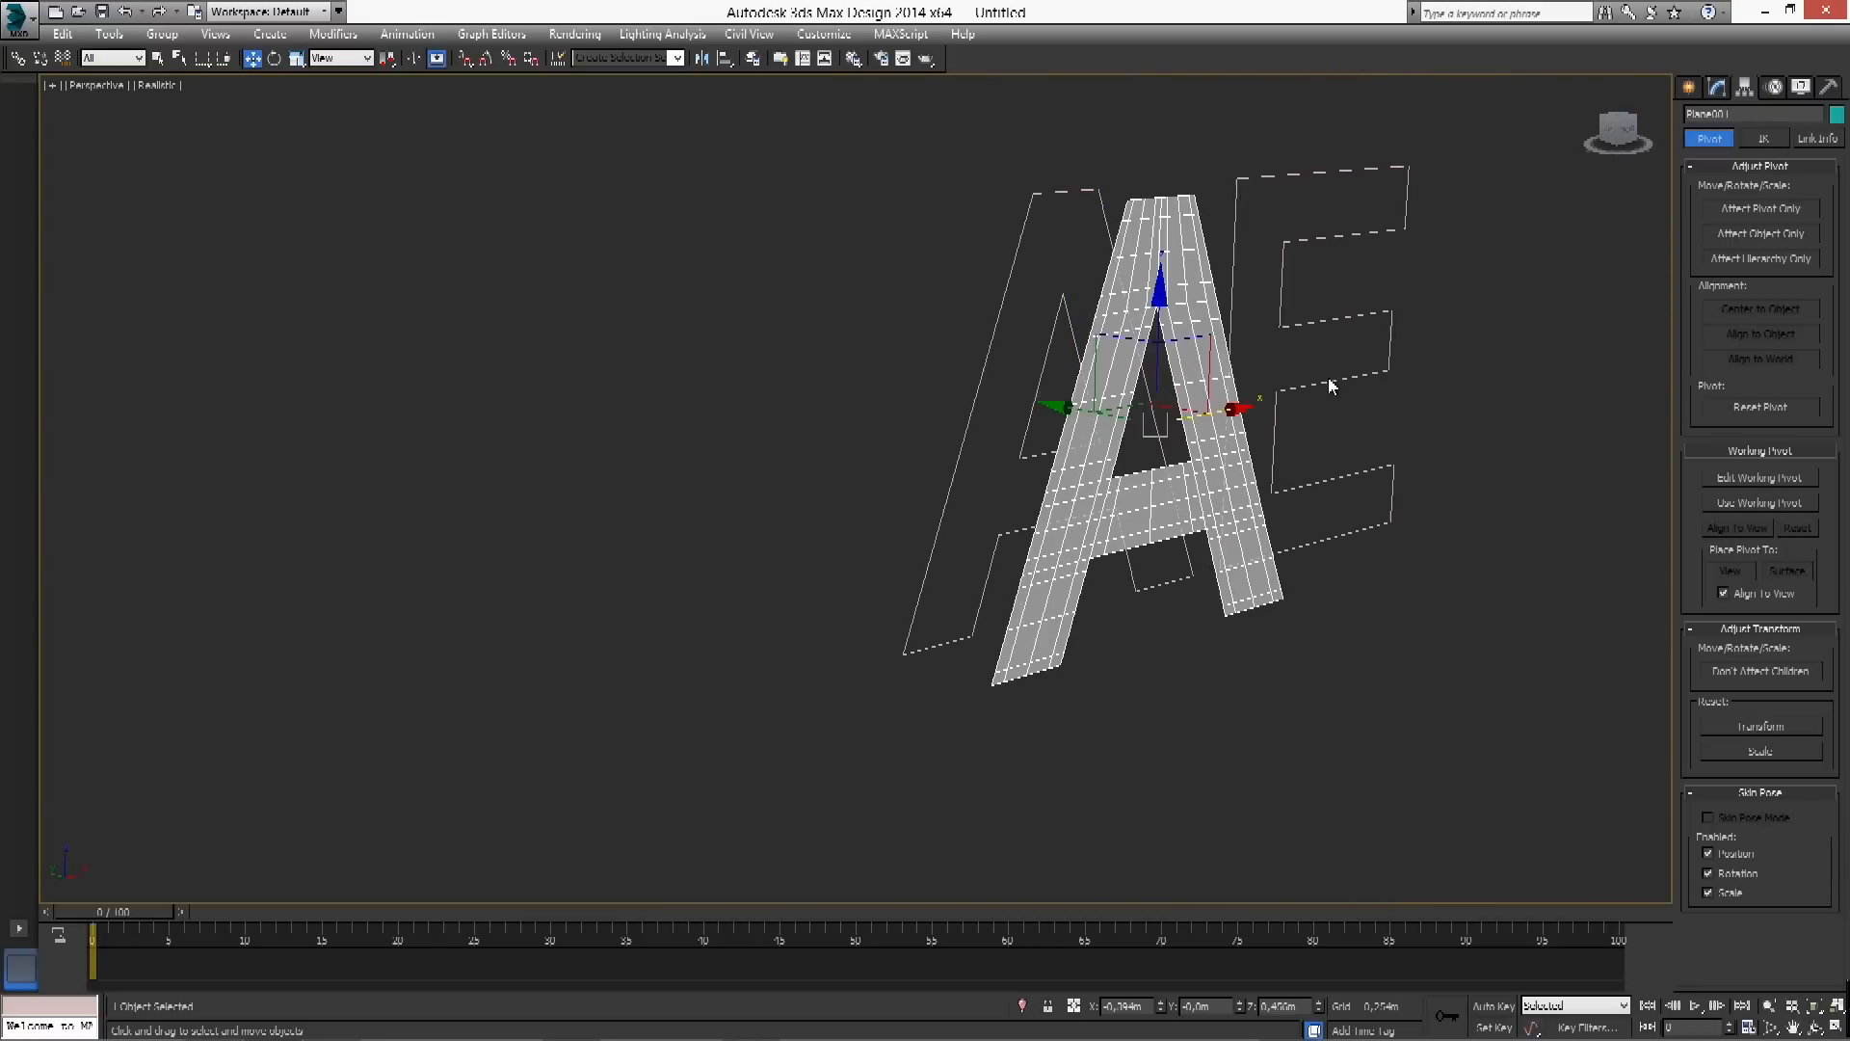
{"action": "left_click", "coordinate": [1717, 86]}
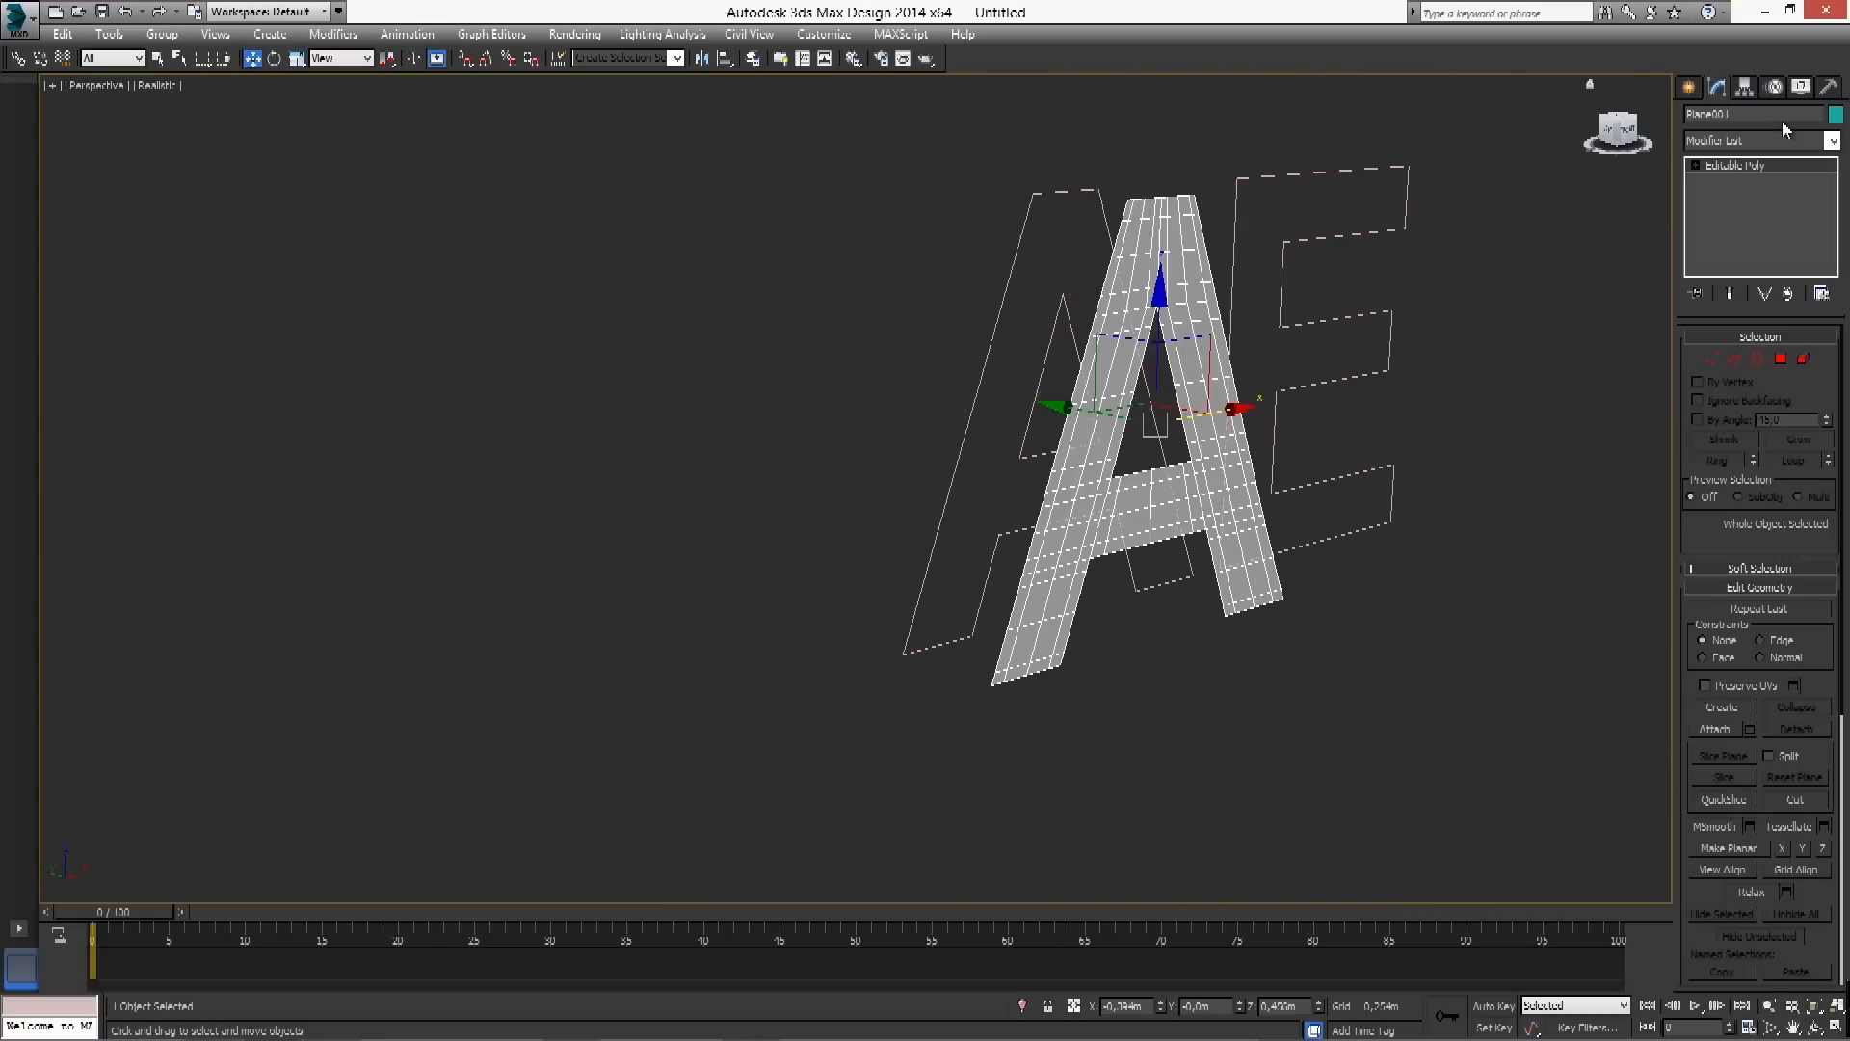
{"action": "left_click", "coordinate": [1830, 143]}
{"action": "scroll", "coordinate": [1754, 482], "scroll_direction": "down", "scroll_amount": 10}
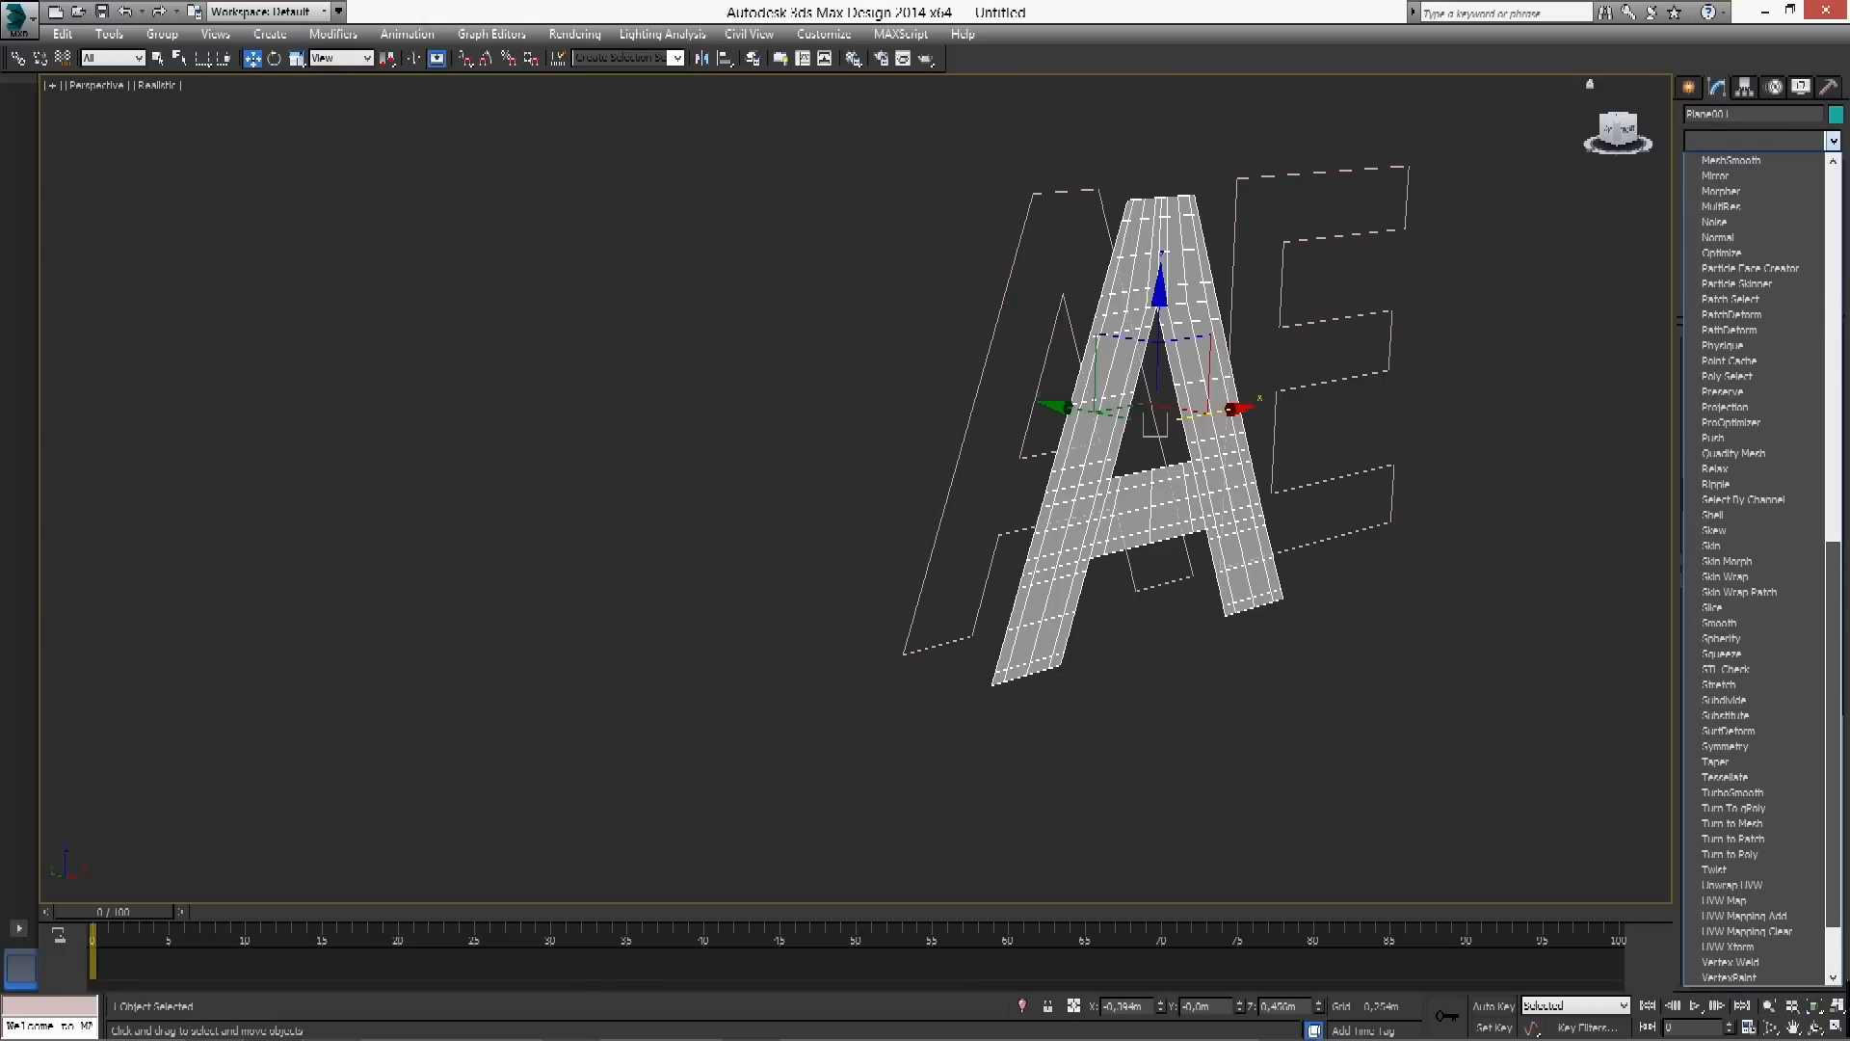
{"action": "scroll", "coordinate": [1753, 915], "scroll_direction": "down", "scroll_amount": 2}
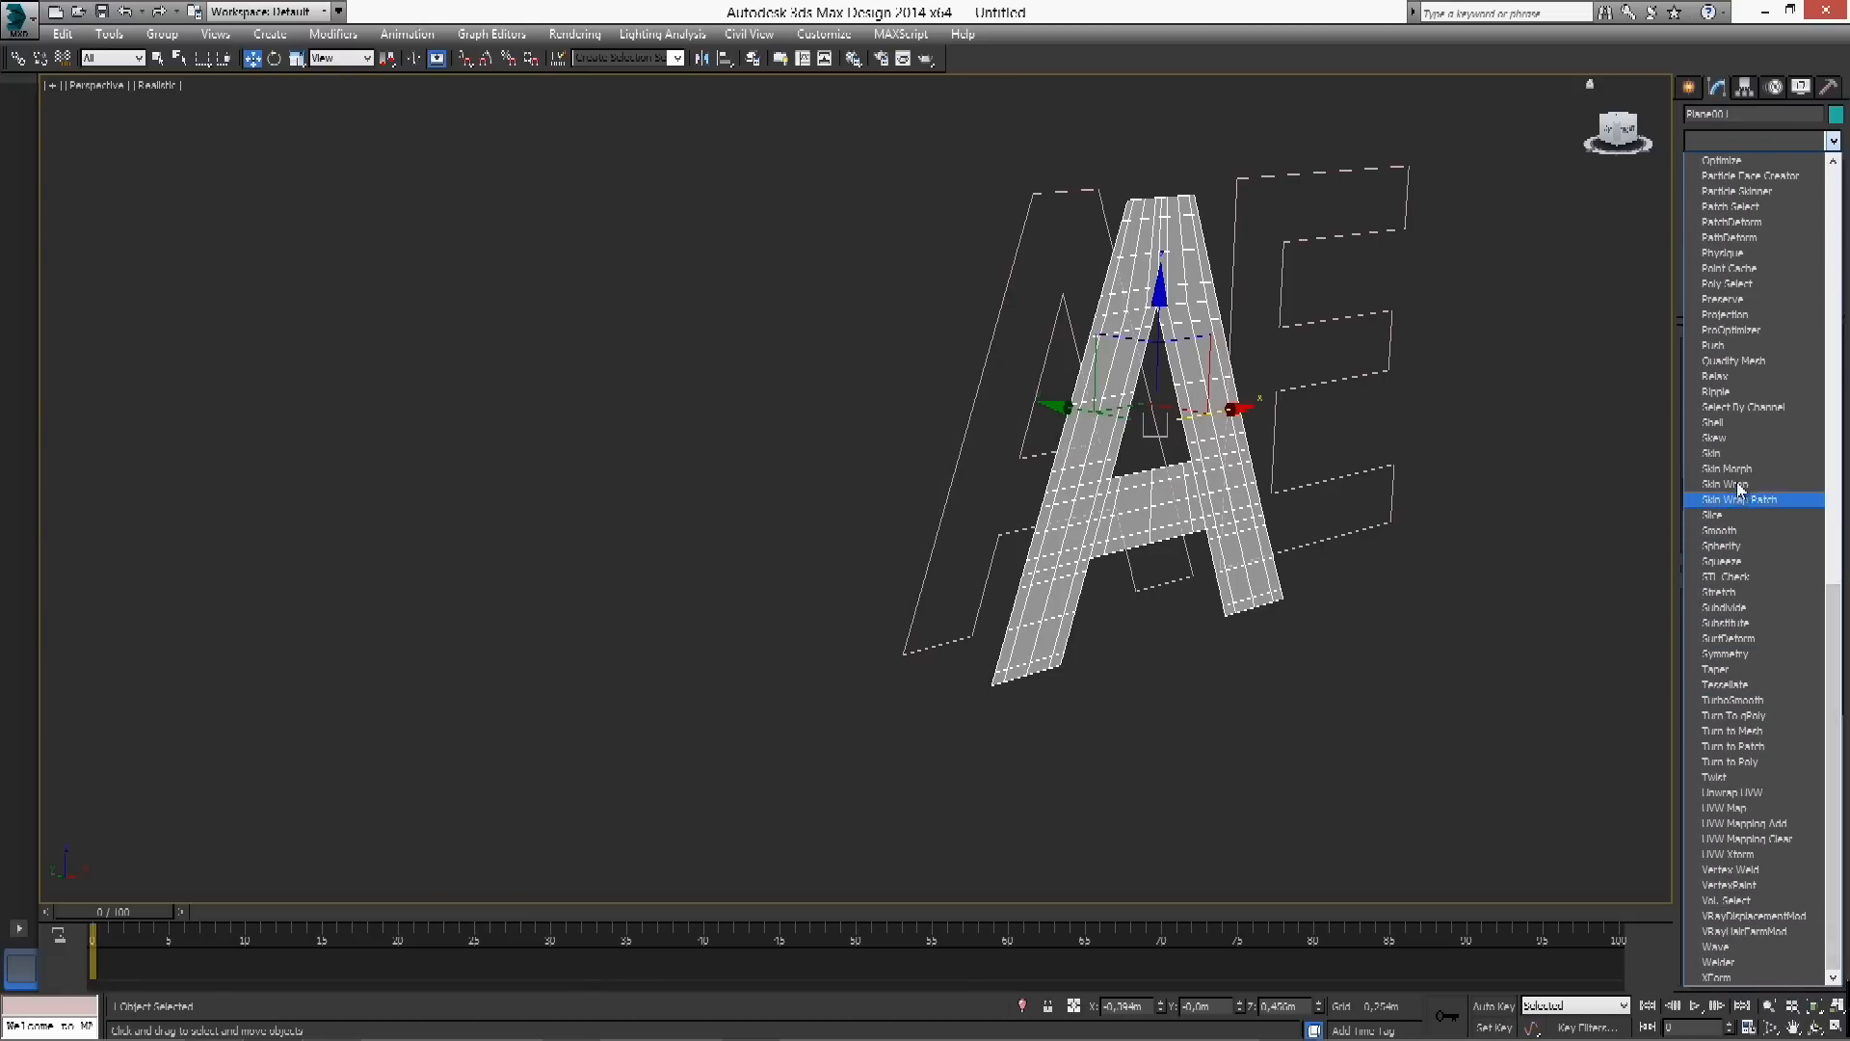
{"action": "left_click", "coordinate": [1724, 422]}
{"action": "middle_click_drag", "start_coordinate": [1363, 499], "coordinate": [1445, 576]}
{"action": "scroll", "coordinate": [1391, 546], "scroll_direction": "up", "scroll_amount": 3}
{"action": "key", "text": "alt+x"}
{"action": "left_click_drag", "start_coordinate": [1823, 387], "coordinate": [1835, 91]}
Convert the shelled A to Editable Poly and add a TurboSmooth modifier to it
{"action": "middle_click_drag", "start_coordinate": [1498, 238], "coordinate": [1264, 388], "text": "alt"}
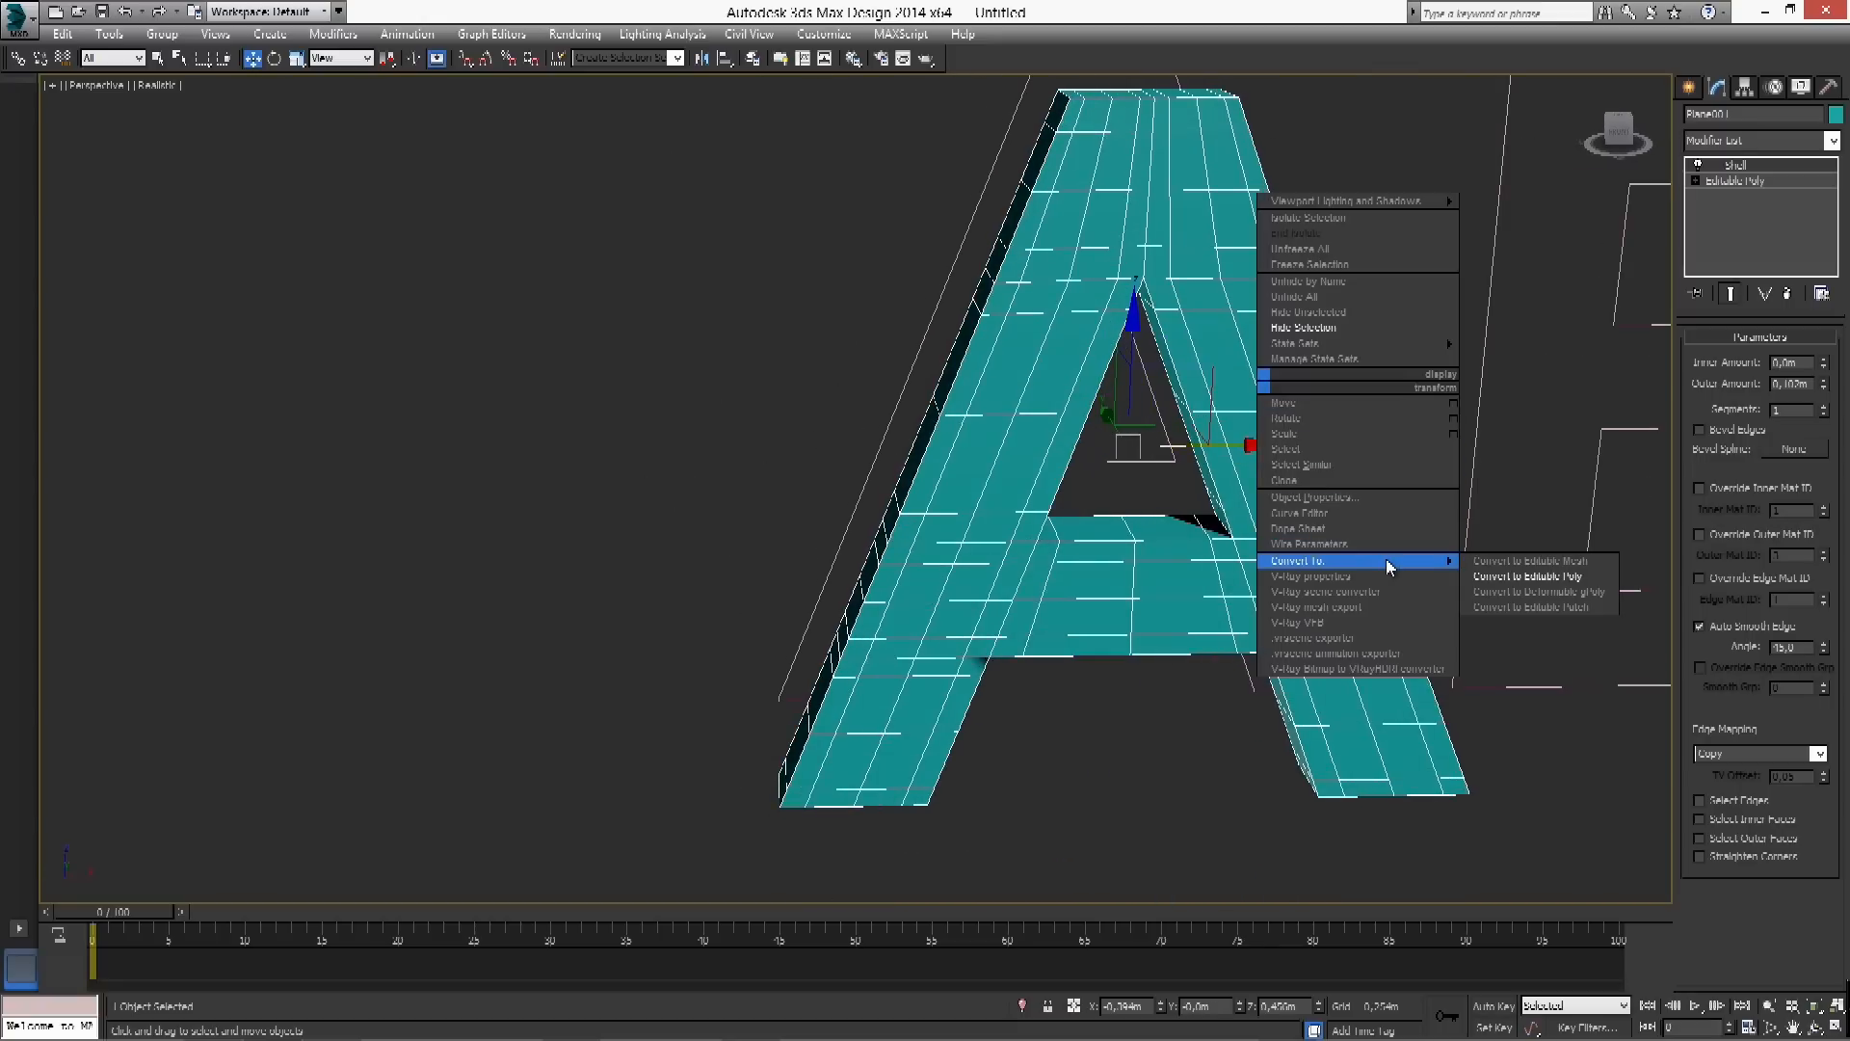
{"action": "left_click", "coordinate": [1519, 578]}
{"action": "middle_click_drag", "start_coordinate": [1478, 549], "coordinate": [1543, 424], "text": "alt"}
{"action": "left_click", "coordinate": [1832, 140]}
{"action": "scroll", "coordinate": [1753, 559], "scroll_direction": "down", "scroll_amount": 10}
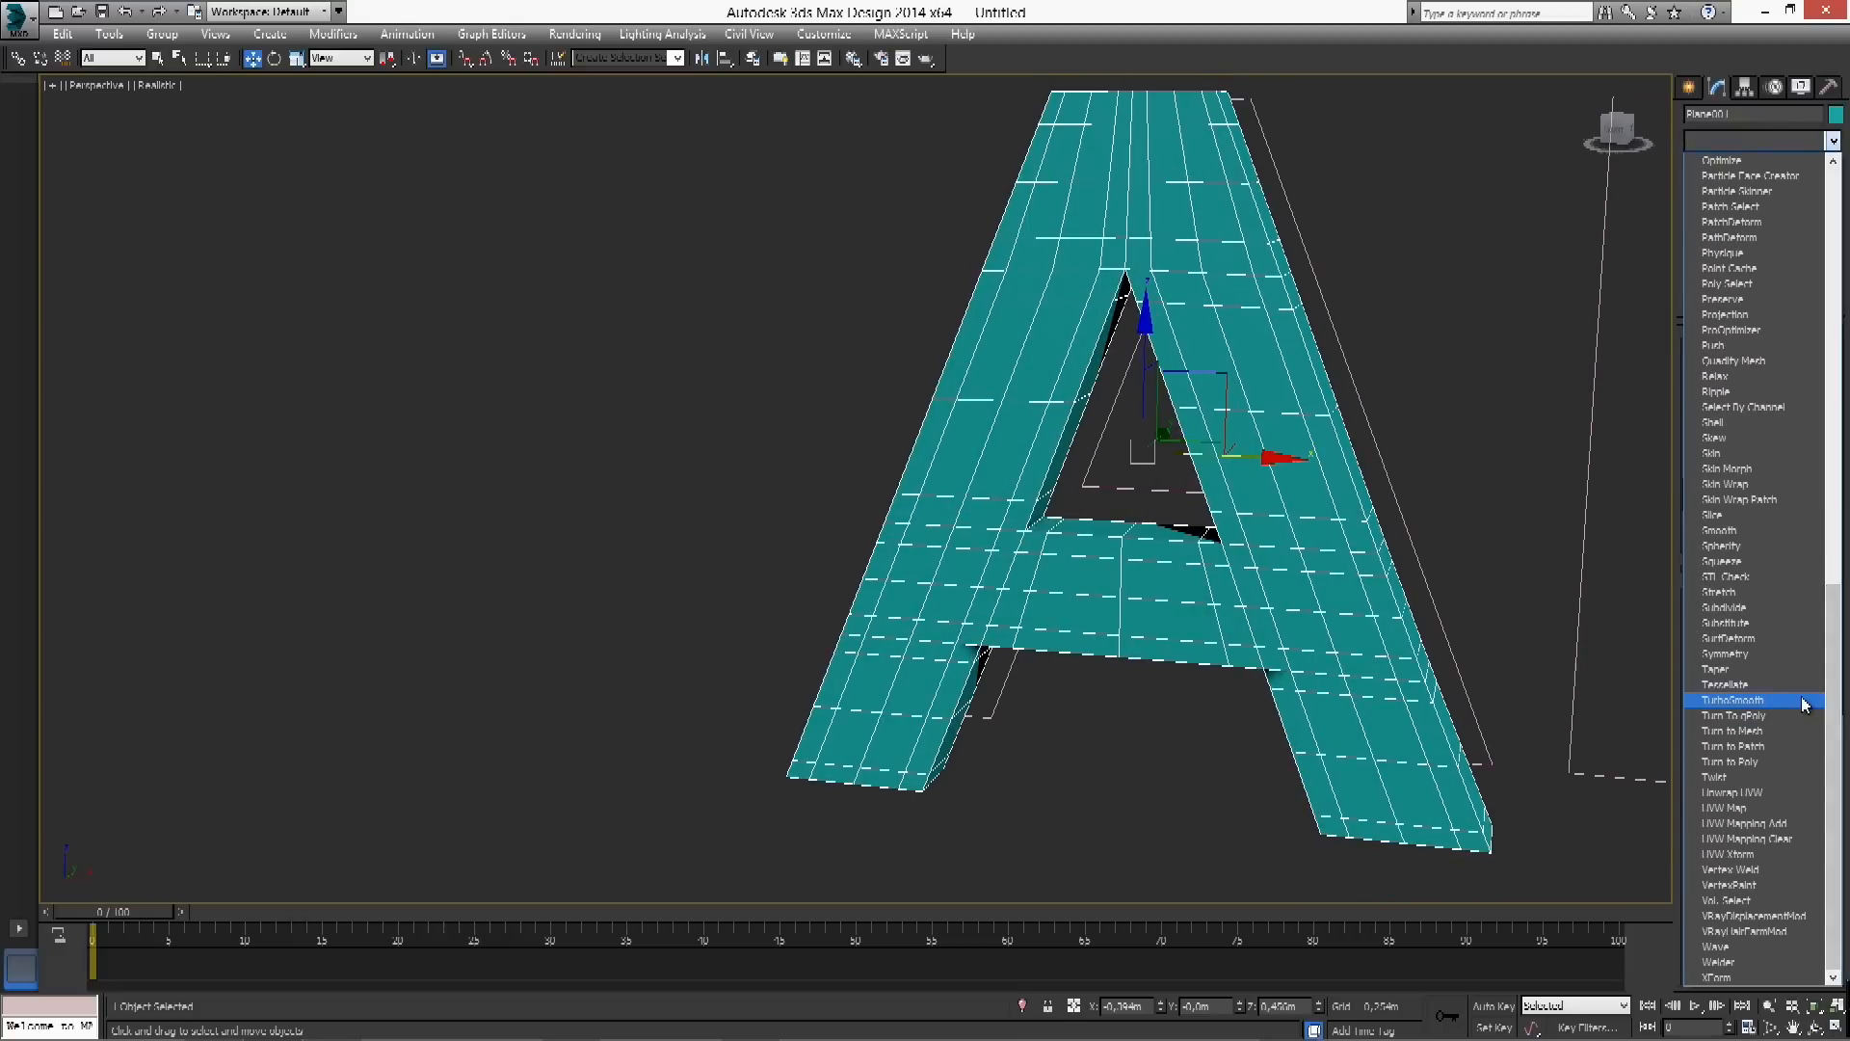
{"action": "left_click", "coordinate": [1804, 702]}
{"action": "middle_click_drag", "start_coordinate": [1307, 589], "coordinate": [1370, 583], "text": "alt"}
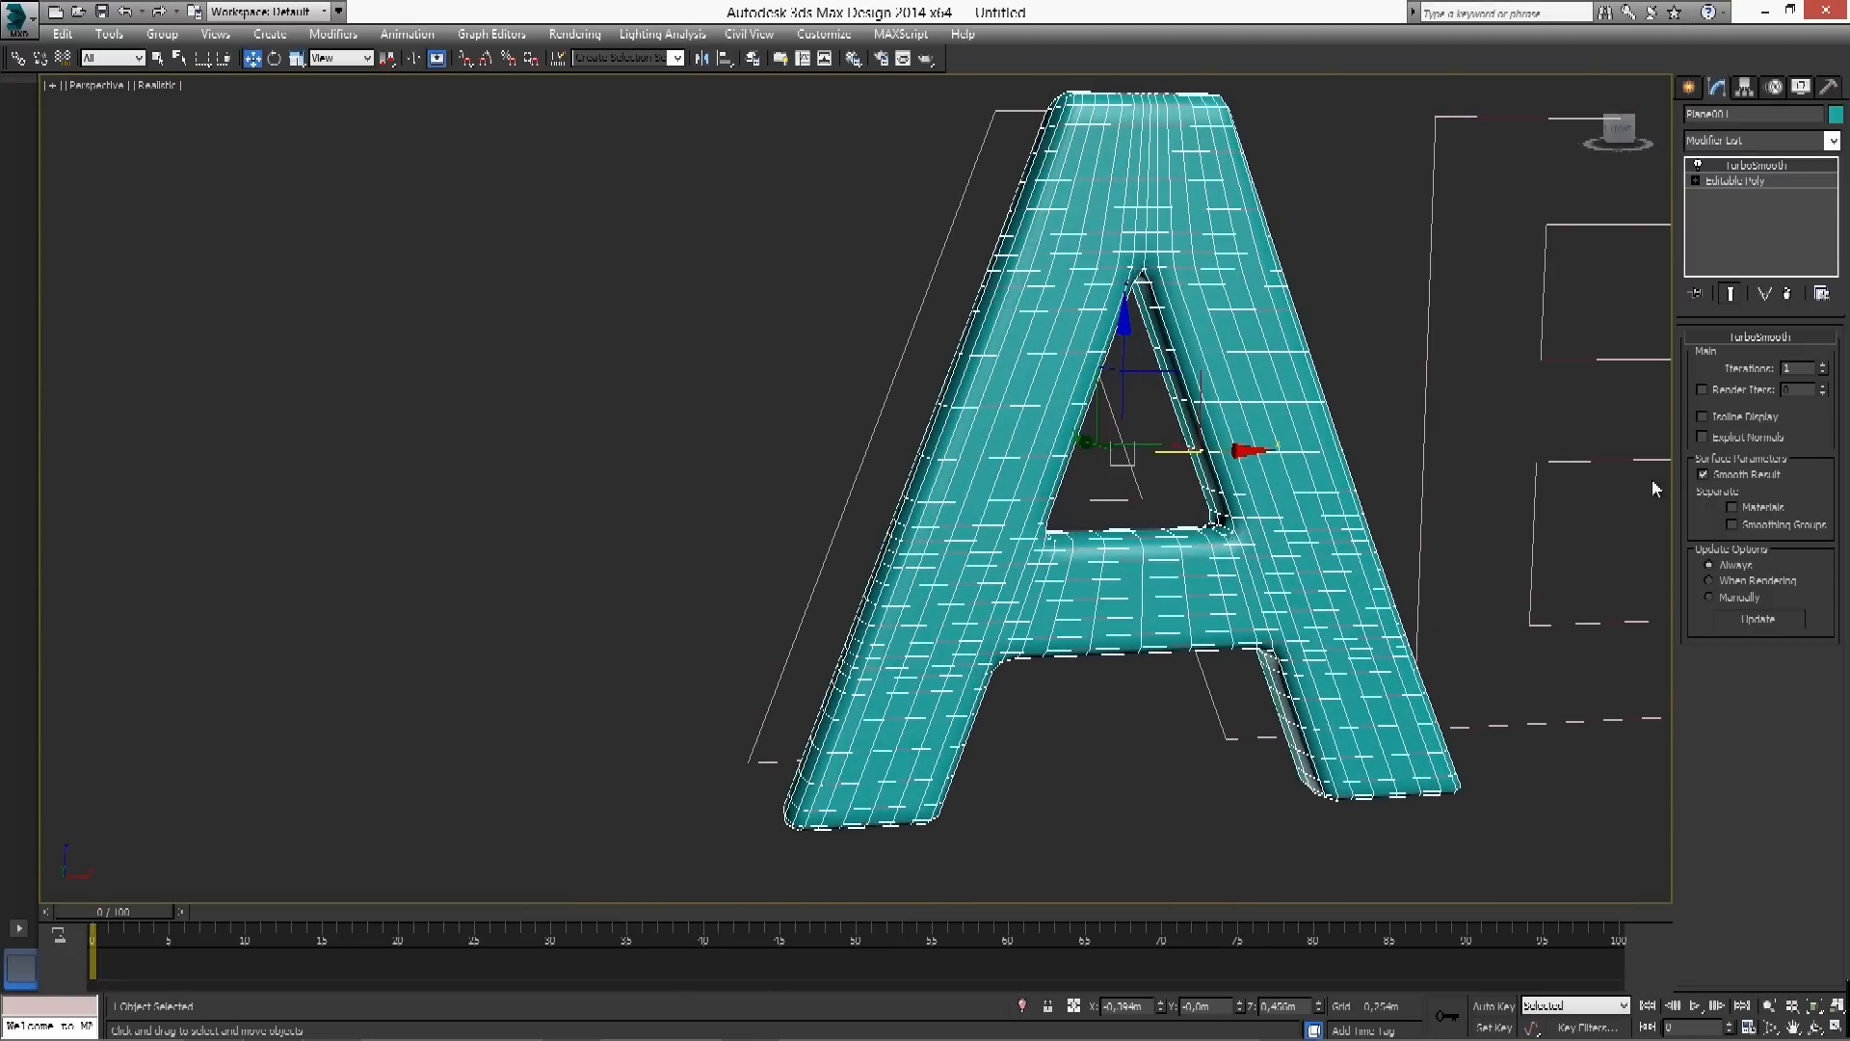
Raise the A's TurboSmooth iterations to 2 and display the model with edged faces
{"action": "left_click", "coordinate": [1822, 365]}
{"action": "mouse_move", "coordinate": [1433, 607]}
{"action": "middle_mouse_down", "text": "alt"}
{"action": "mouse_move", "coordinate": [1407, 605]}
{"action": "mouse_move", "coordinate": [1440, 605]}
{"action": "middle_mouse_up", "text": "alt"}
{"action": "key", "text": "F3"}
{"action": "key", "text": "F3"}
{"action": "key", "text": "F4"}
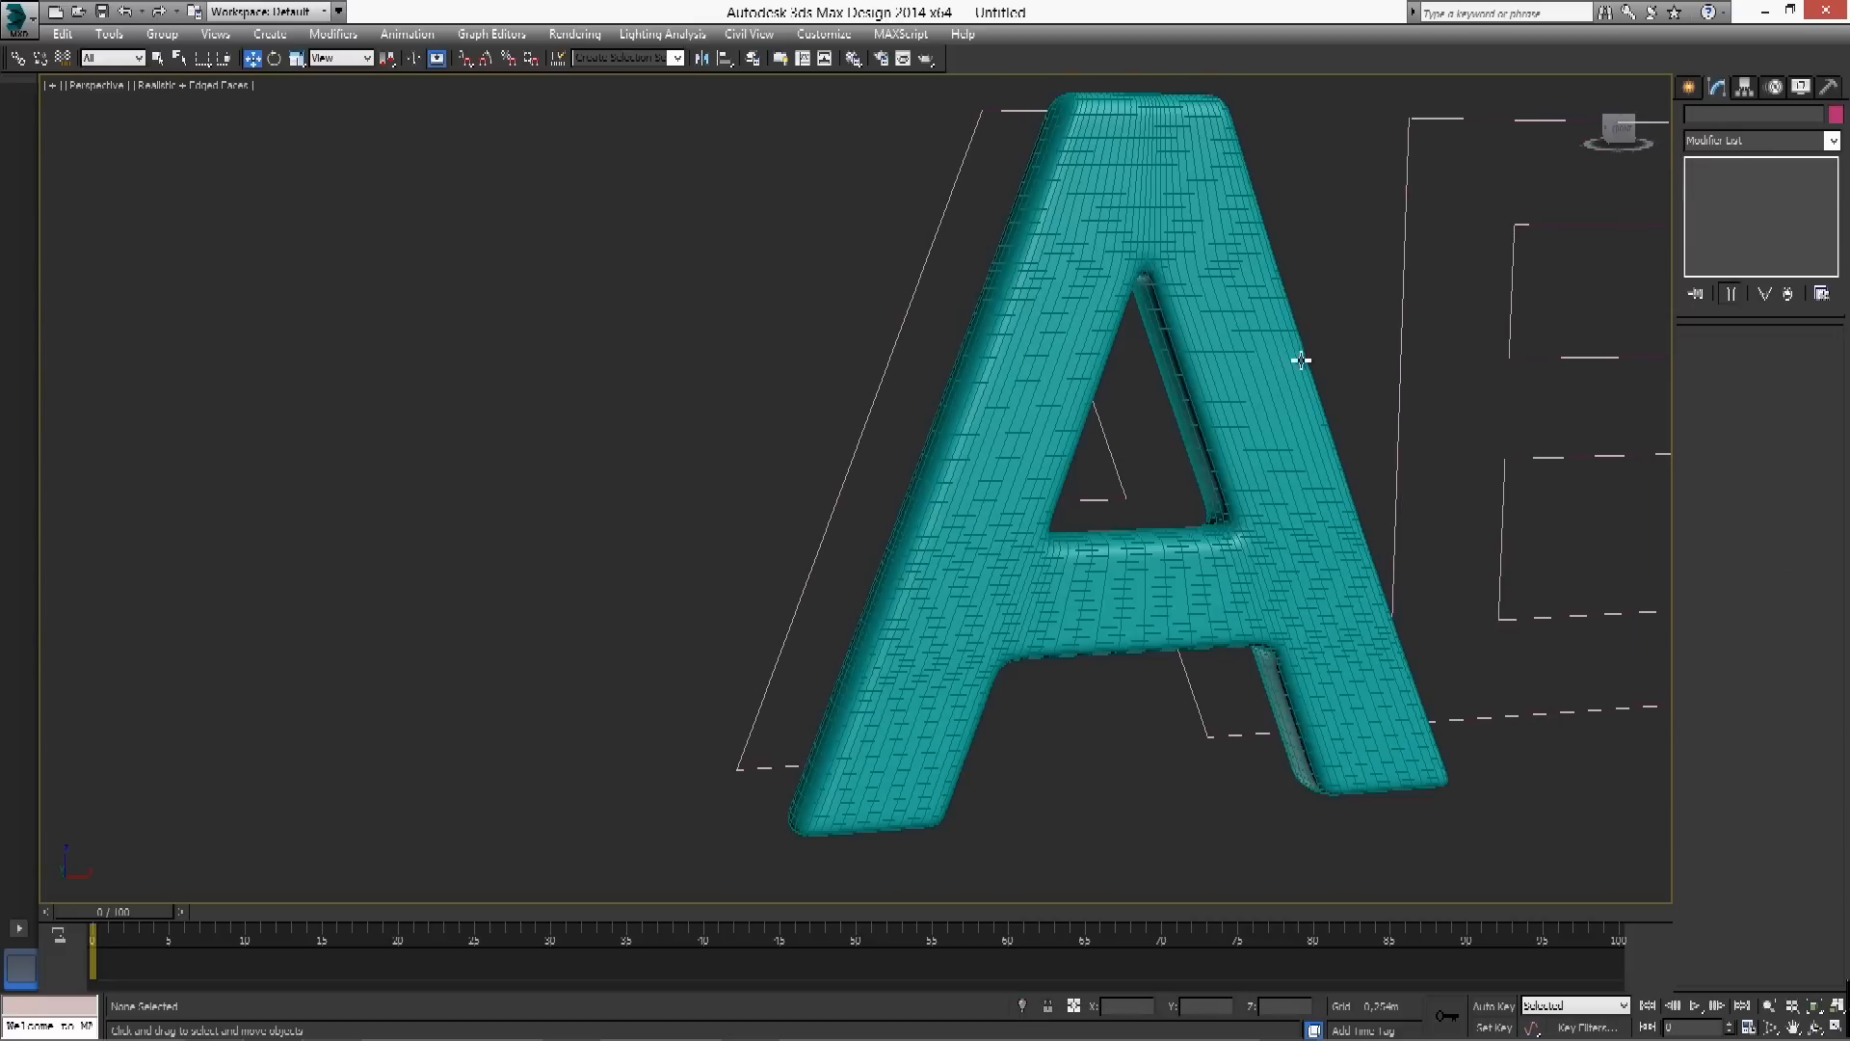
{"action": "middle_click_drag", "start_coordinate": [1337, 423], "coordinate": [1572, 365], "text": "alt"}
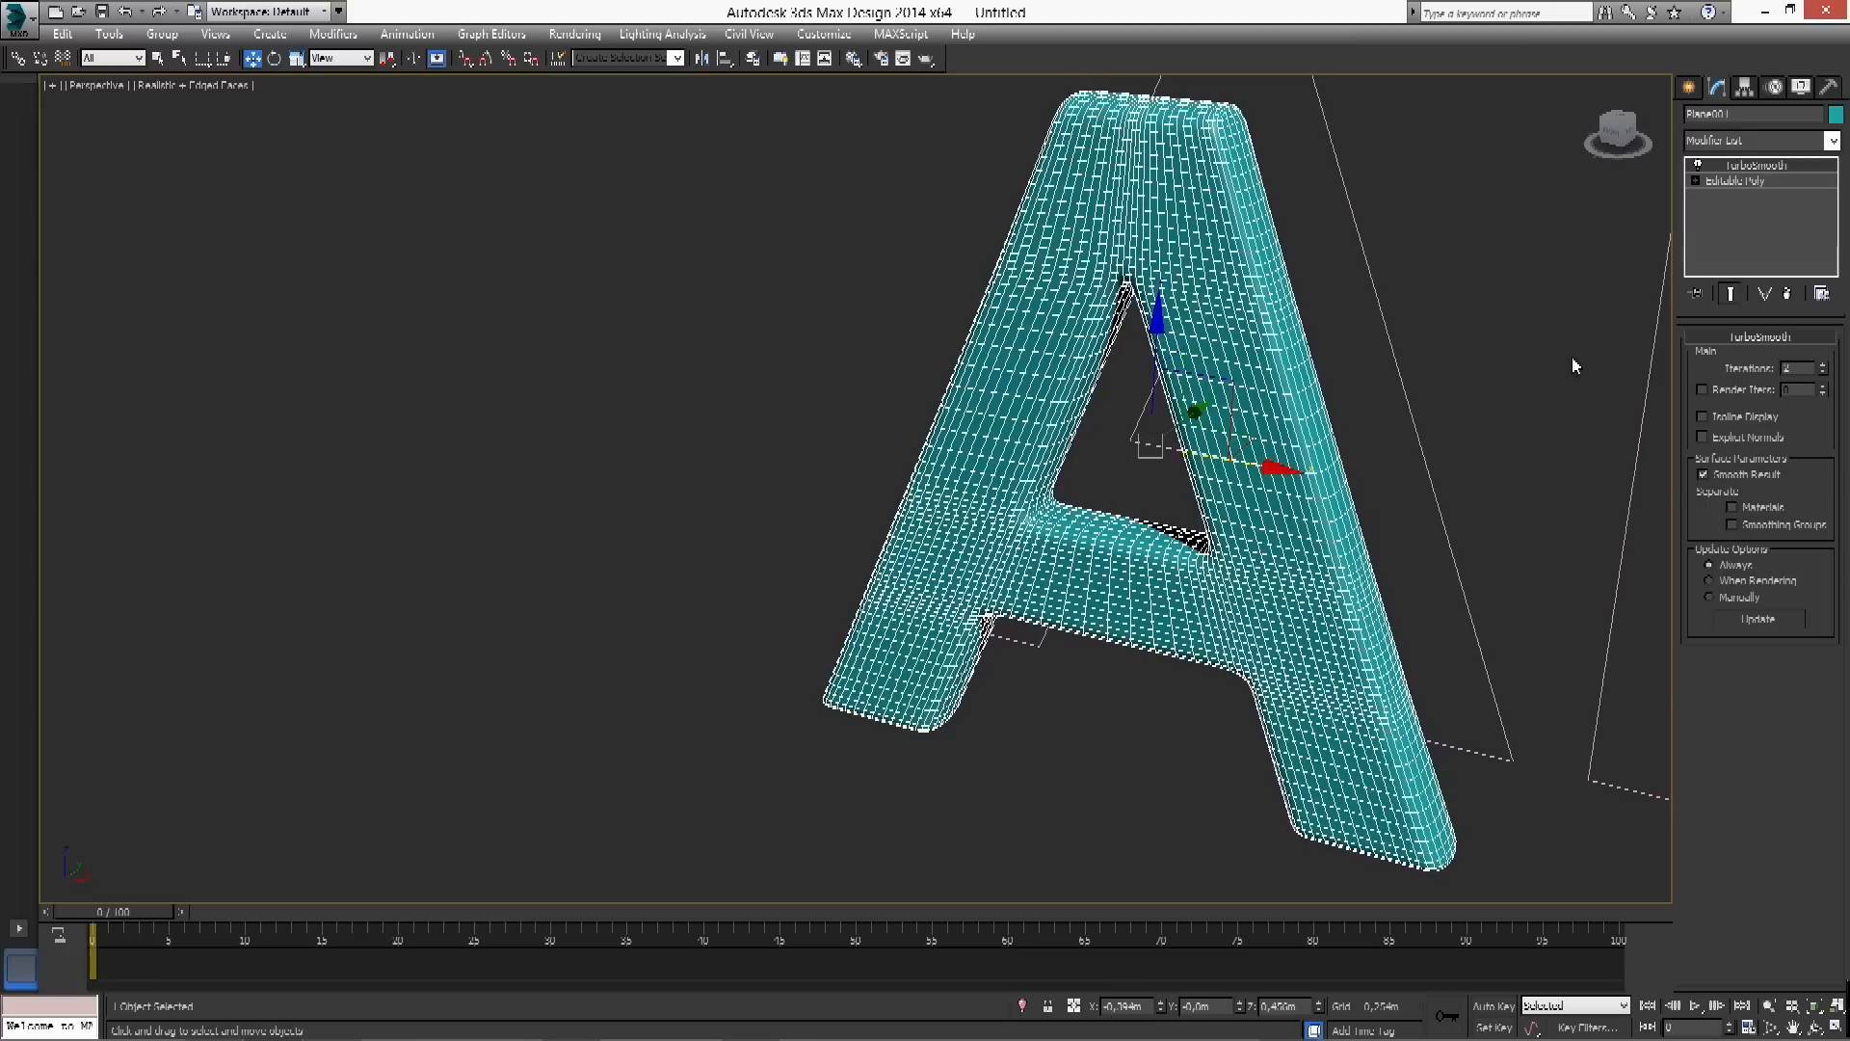
Add a Bend modifier above the A's TurboSmooth with an angle of 36 on the Y bend axis
{"action": "left_click", "coordinate": [1832, 142]}
{"action": "scroll", "coordinate": [1833, 224], "scroll_direction": "down", "scroll_amount": 6}
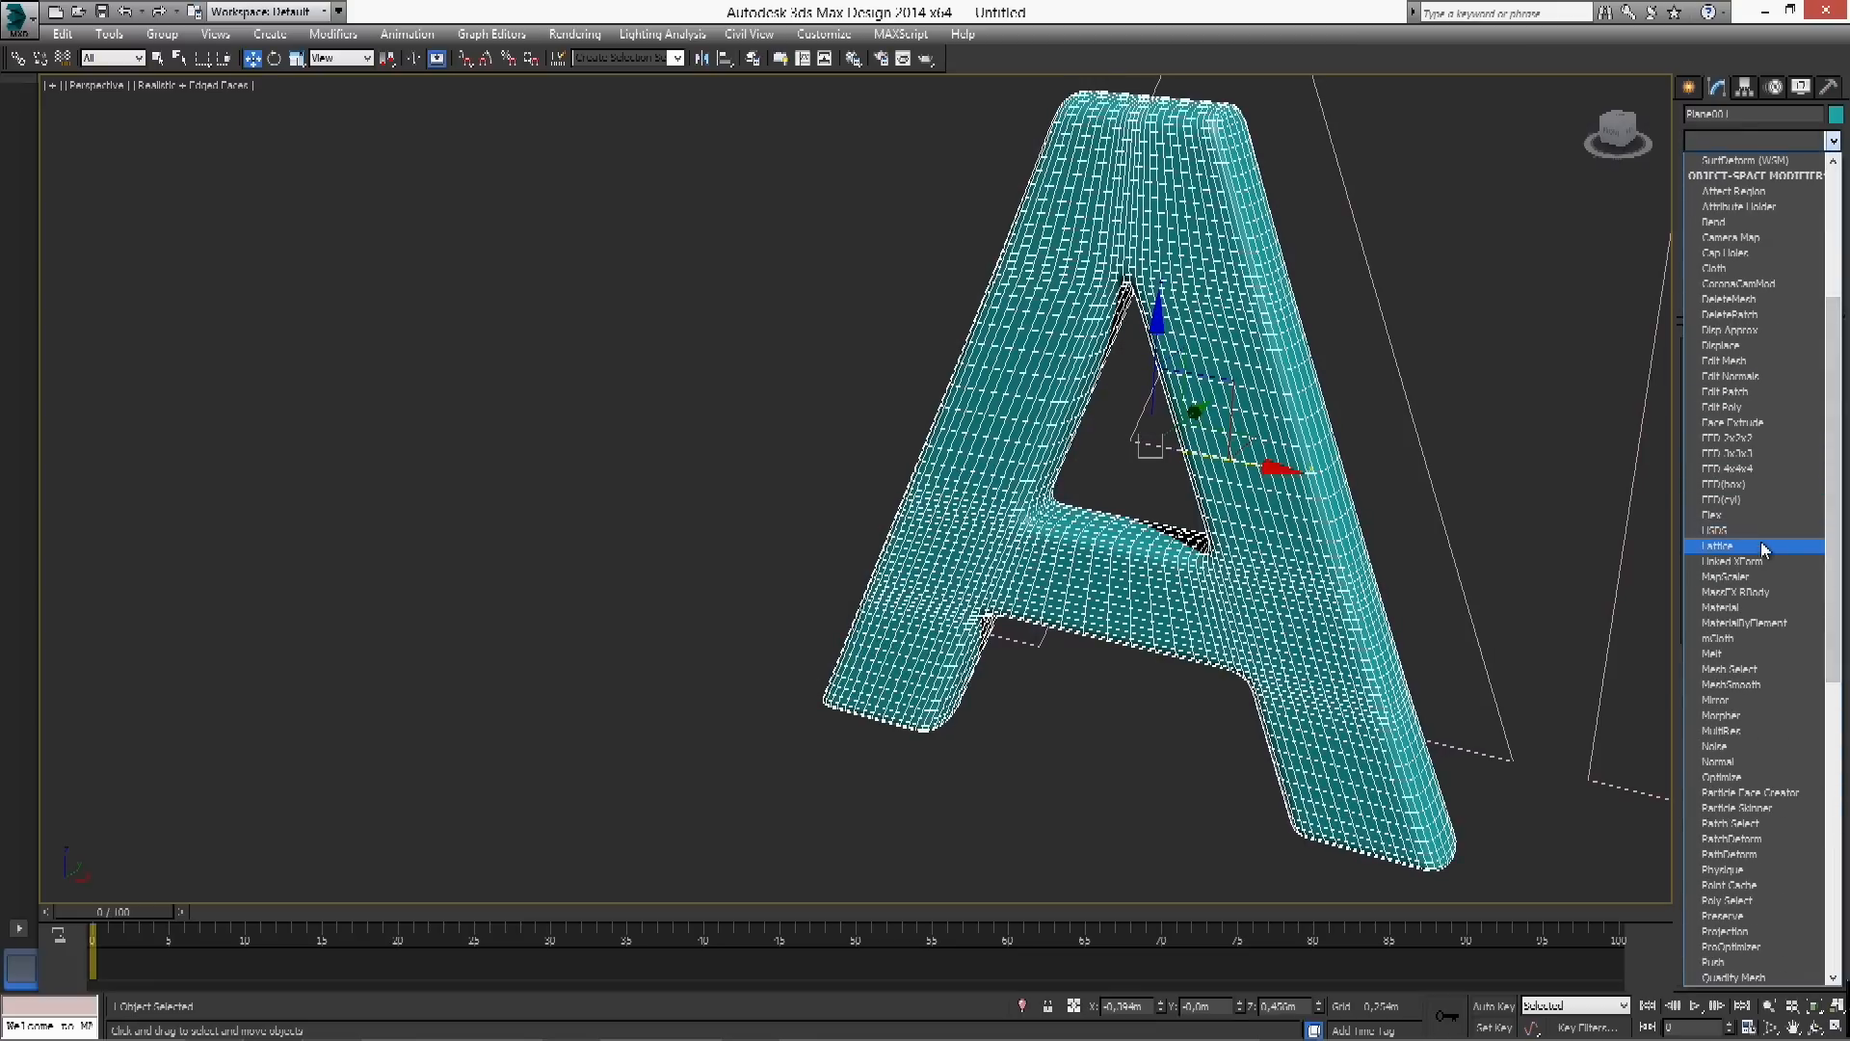
{"action": "left_click", "coordinate": [1750, 227]}
{"action": "middle_click_drag", "start_coordinate": [1469, 441], "coordinate": [1561, 452], "text": "alt"}
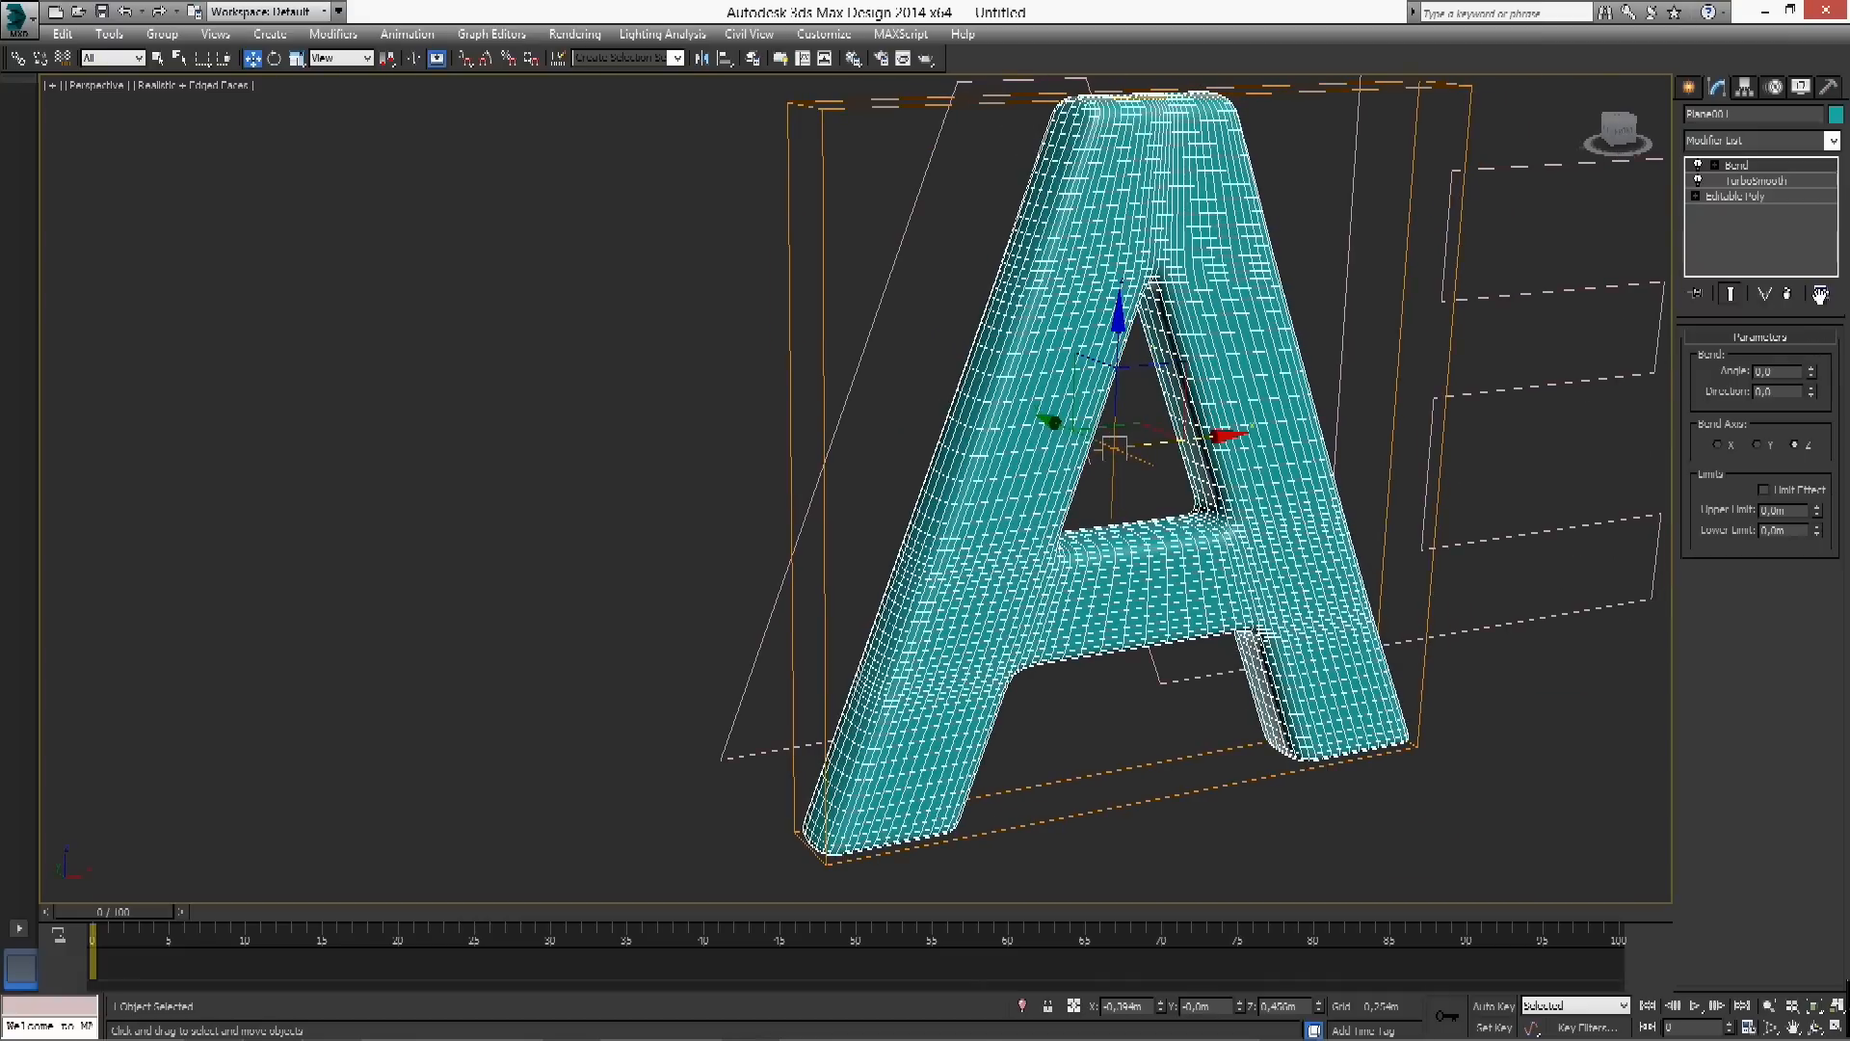
{"action": "left_click_drag", "start_coordinate": [1812, 372], "coordinate": [1812, 371]}
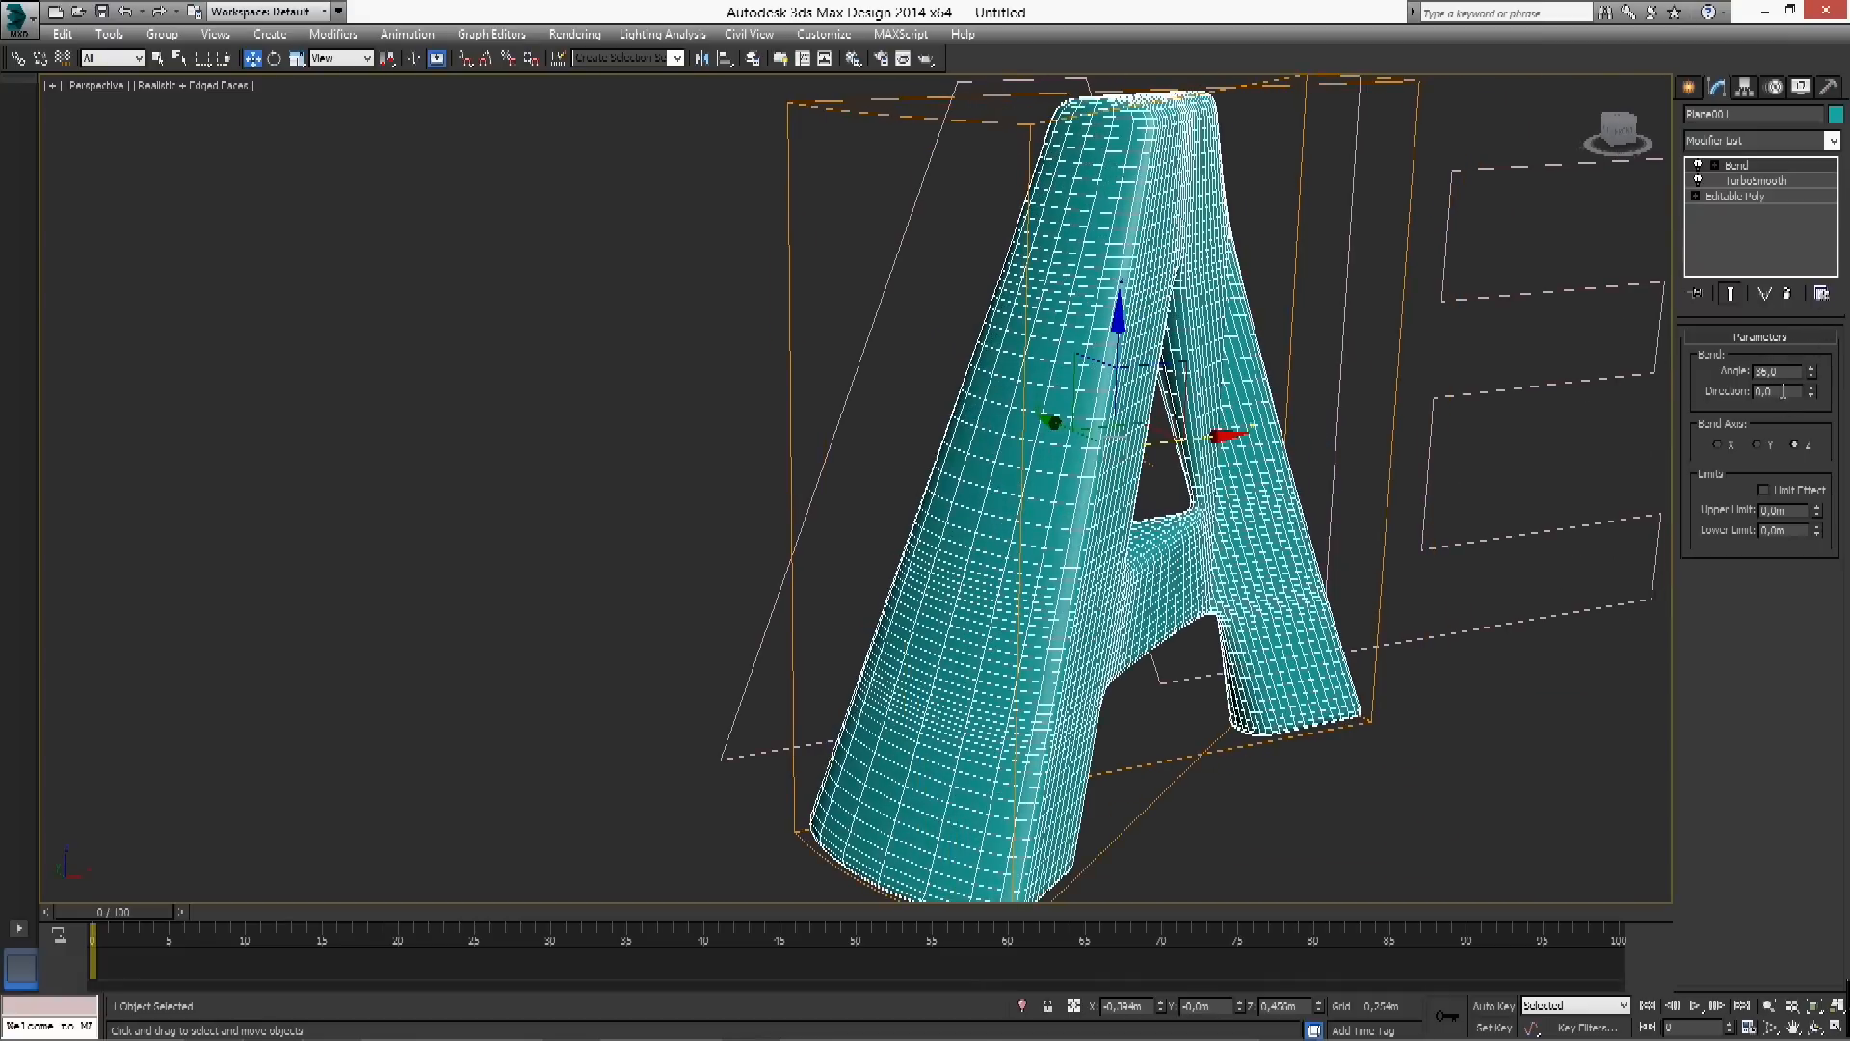
{"action": "left_click", "coordinate": [1759, 445]}
{"action": "middle_click_drag", "start_coordinate": [1604, 455], "coordinate": [1445, 434], "text": "alt"}
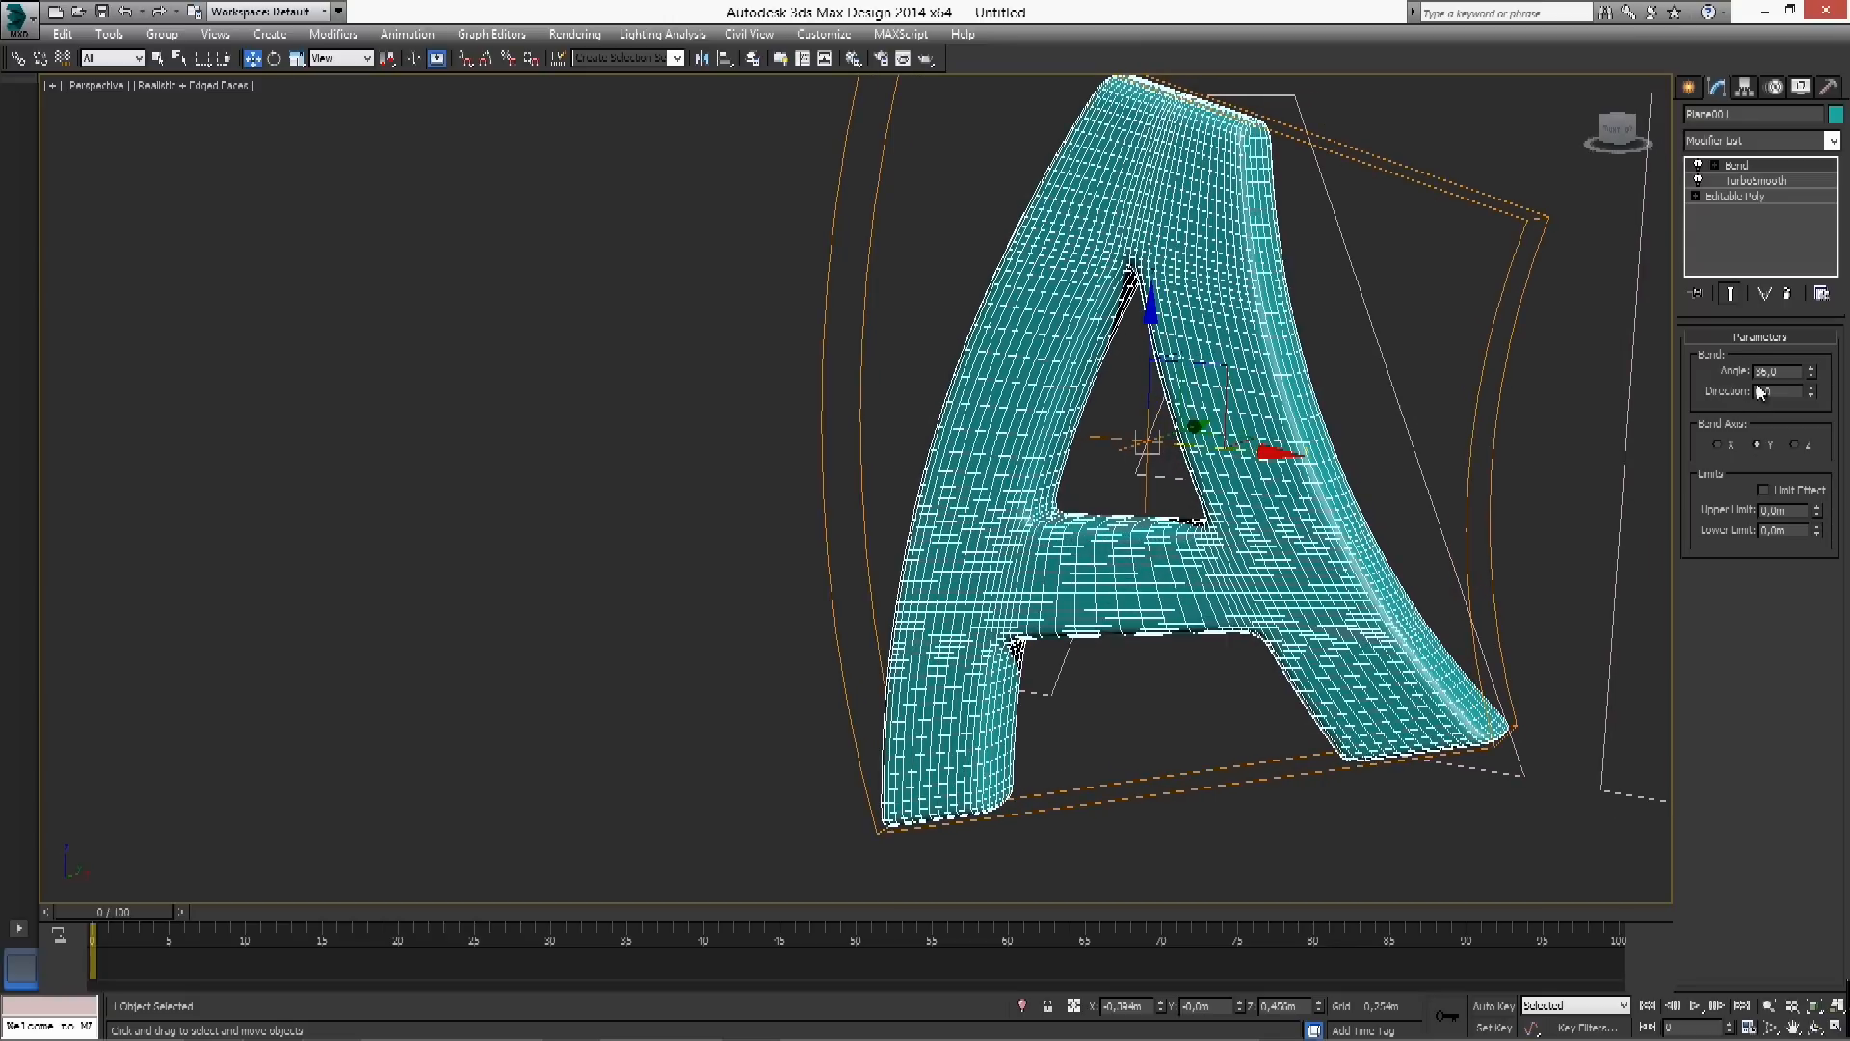
Set the A's bend direction to 110.5 and its bend angle to -88.5
{"action": "left_click_drag", "start_coordinate": [1811, 373], "coordinate": [1808, 34]}
{"action": "middle_click_drag", "start_coordinate": [1248, 450], "coordinate": [1385, 455], "text": "alt"}
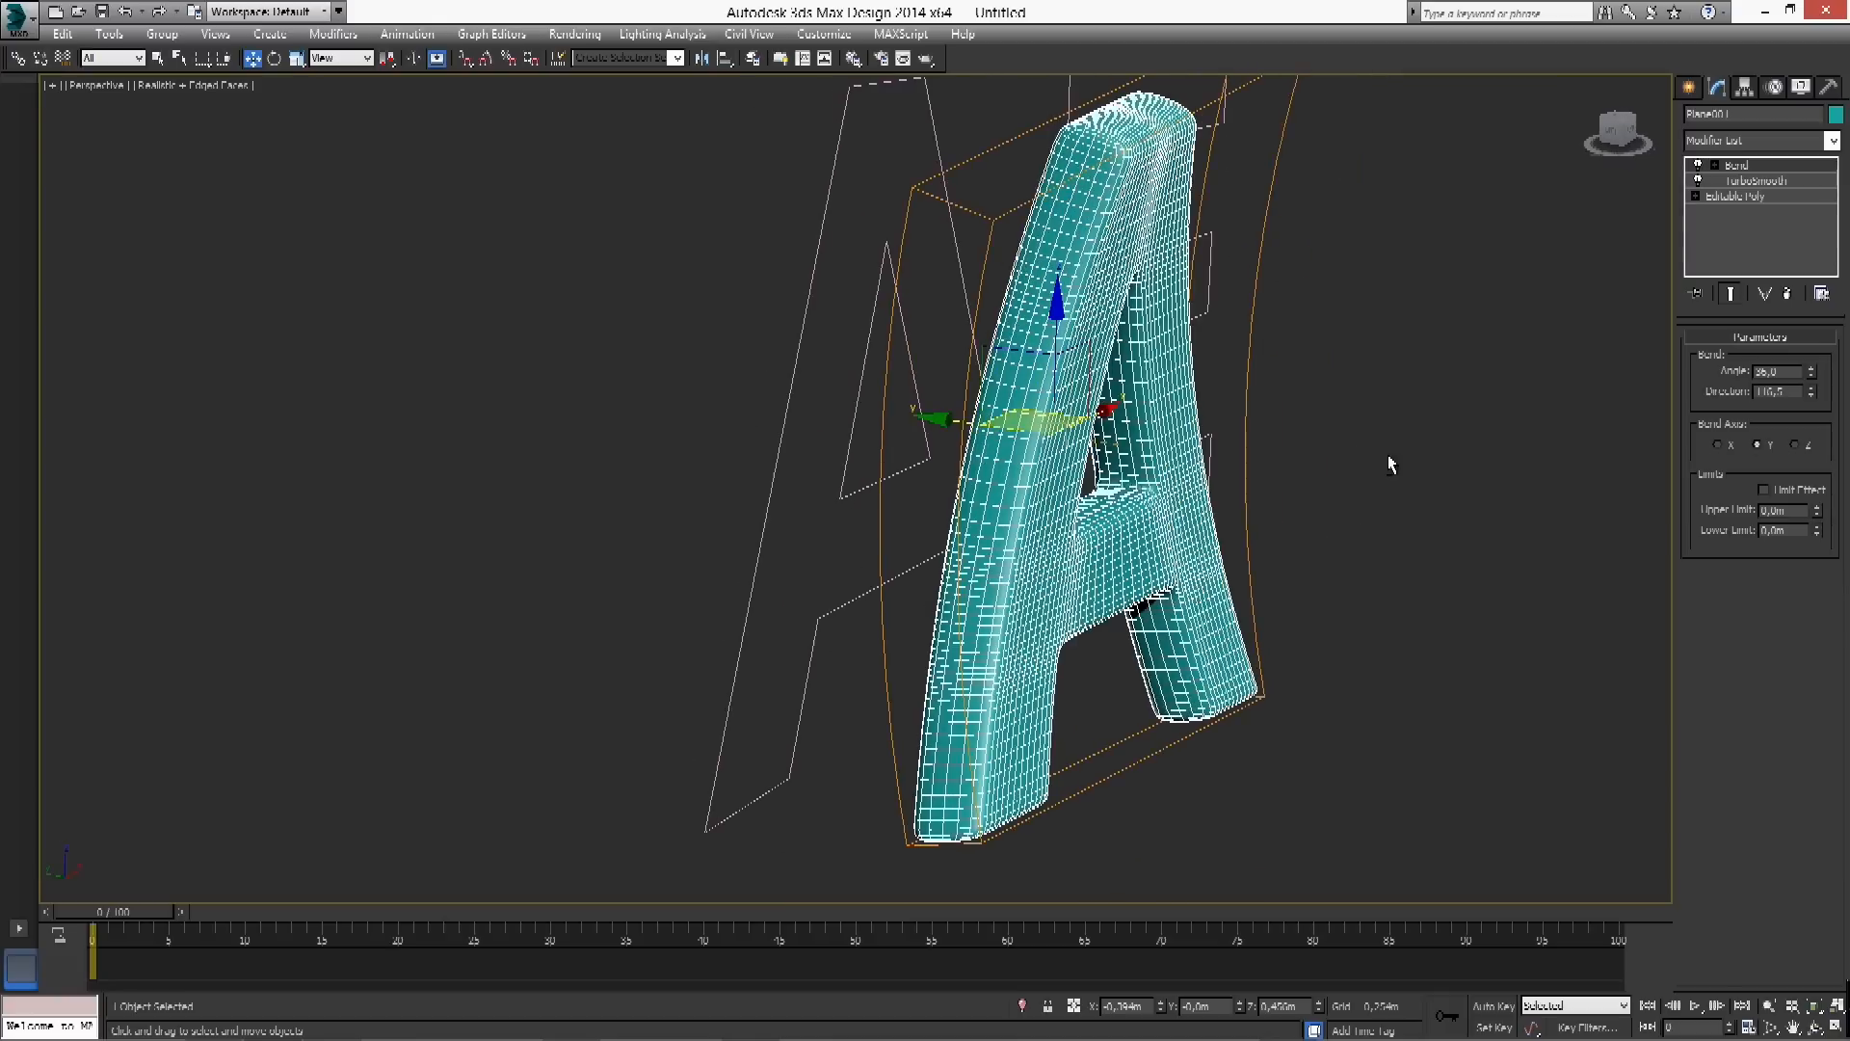
{"action": "left_click_drag", "start_coordinate": [1816, 373], "coordinate": [1815, 328]}
{"action": "left_click_drag", "start_coordinate": [1714, 198], "coordinate": [1697, 604]}
{"action": "middle_click_drag", "start_coordinate": [1365, 482], "coordinate": [1257, 528], "text": "alt"}
{"action": "scroll", "coordinate": [1257, 528], "scroll_direction": "up", "scroll_amount": 3}
{"action": "middle_click_drag", "start_coordinate": [1210, 442], "coordinate": [1293, 538], "text": "alt"}
{"action": "scroll", "coordinate": [1304, 491], "scroll_direction": "down", "scroll_amount": 6}
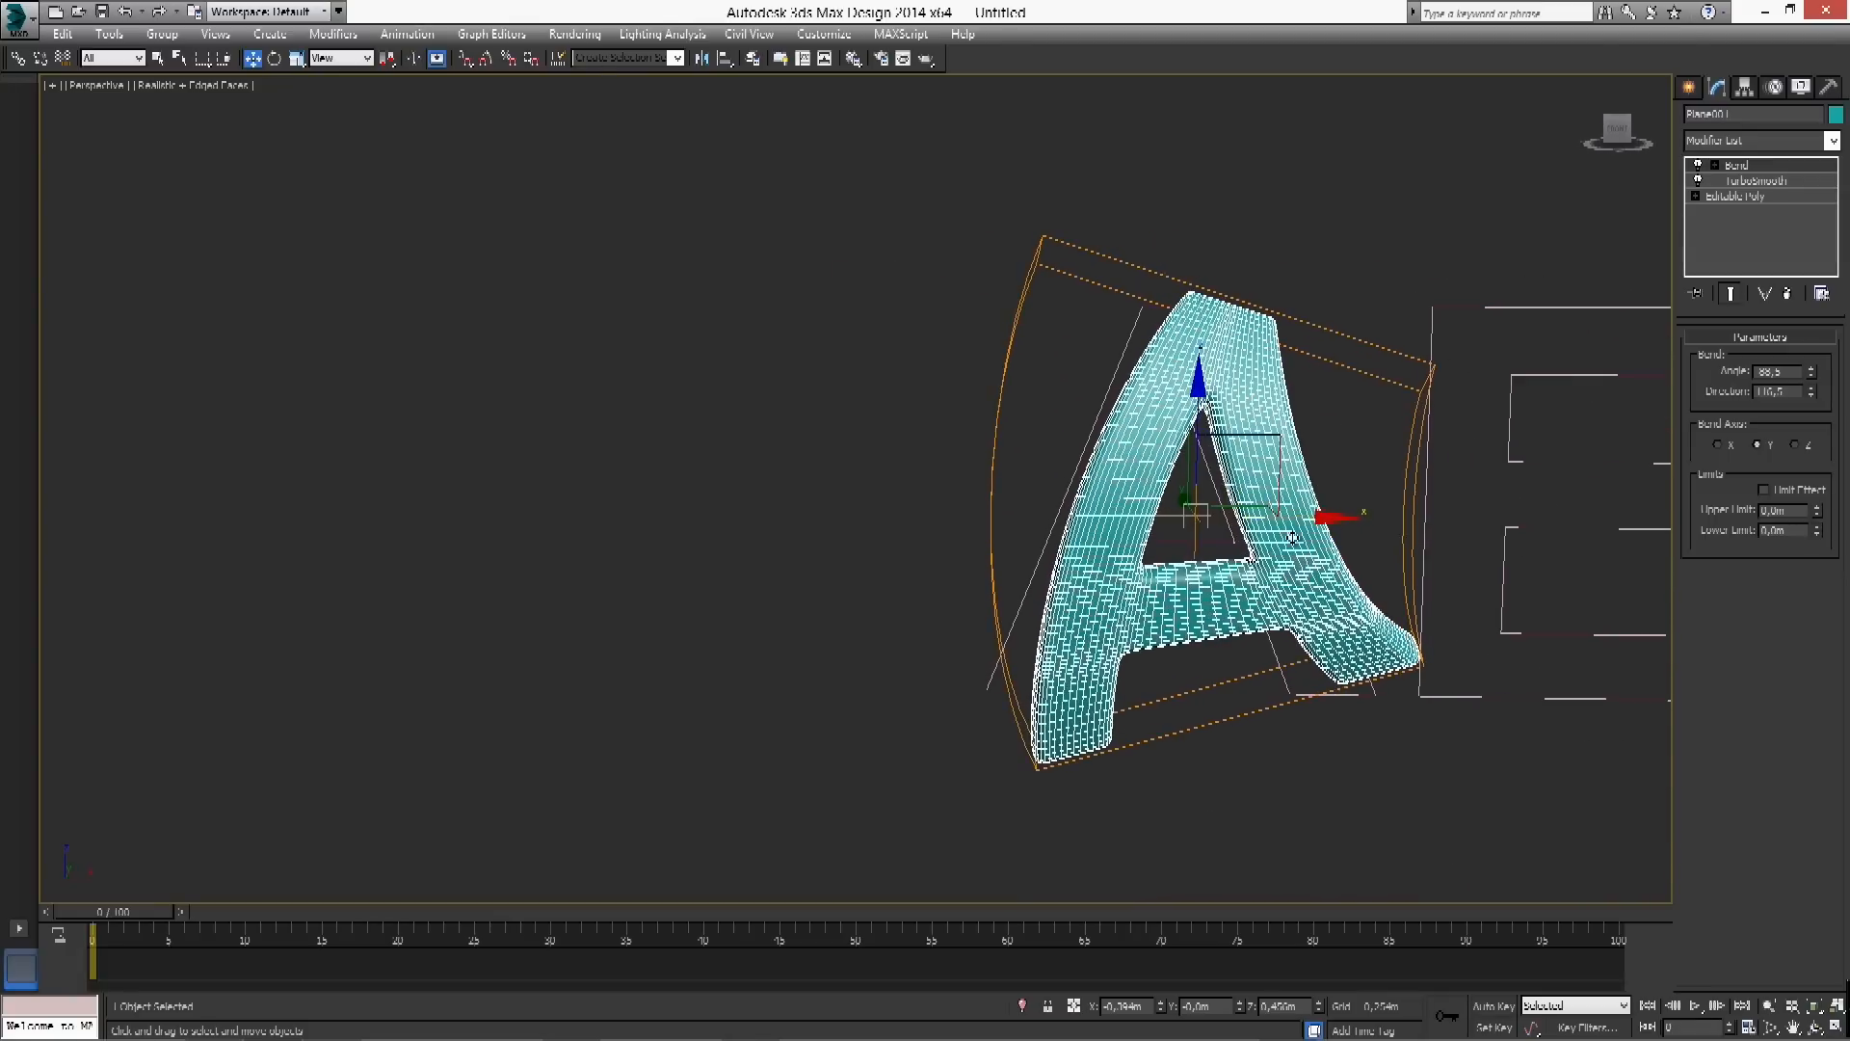
Clone the bent A along the X axis as one independent copy beside the original
{"action": "left_click_drag", "start_coordinate": [1290, 514], "coordinate": [1609, 514], "text": "shift"}
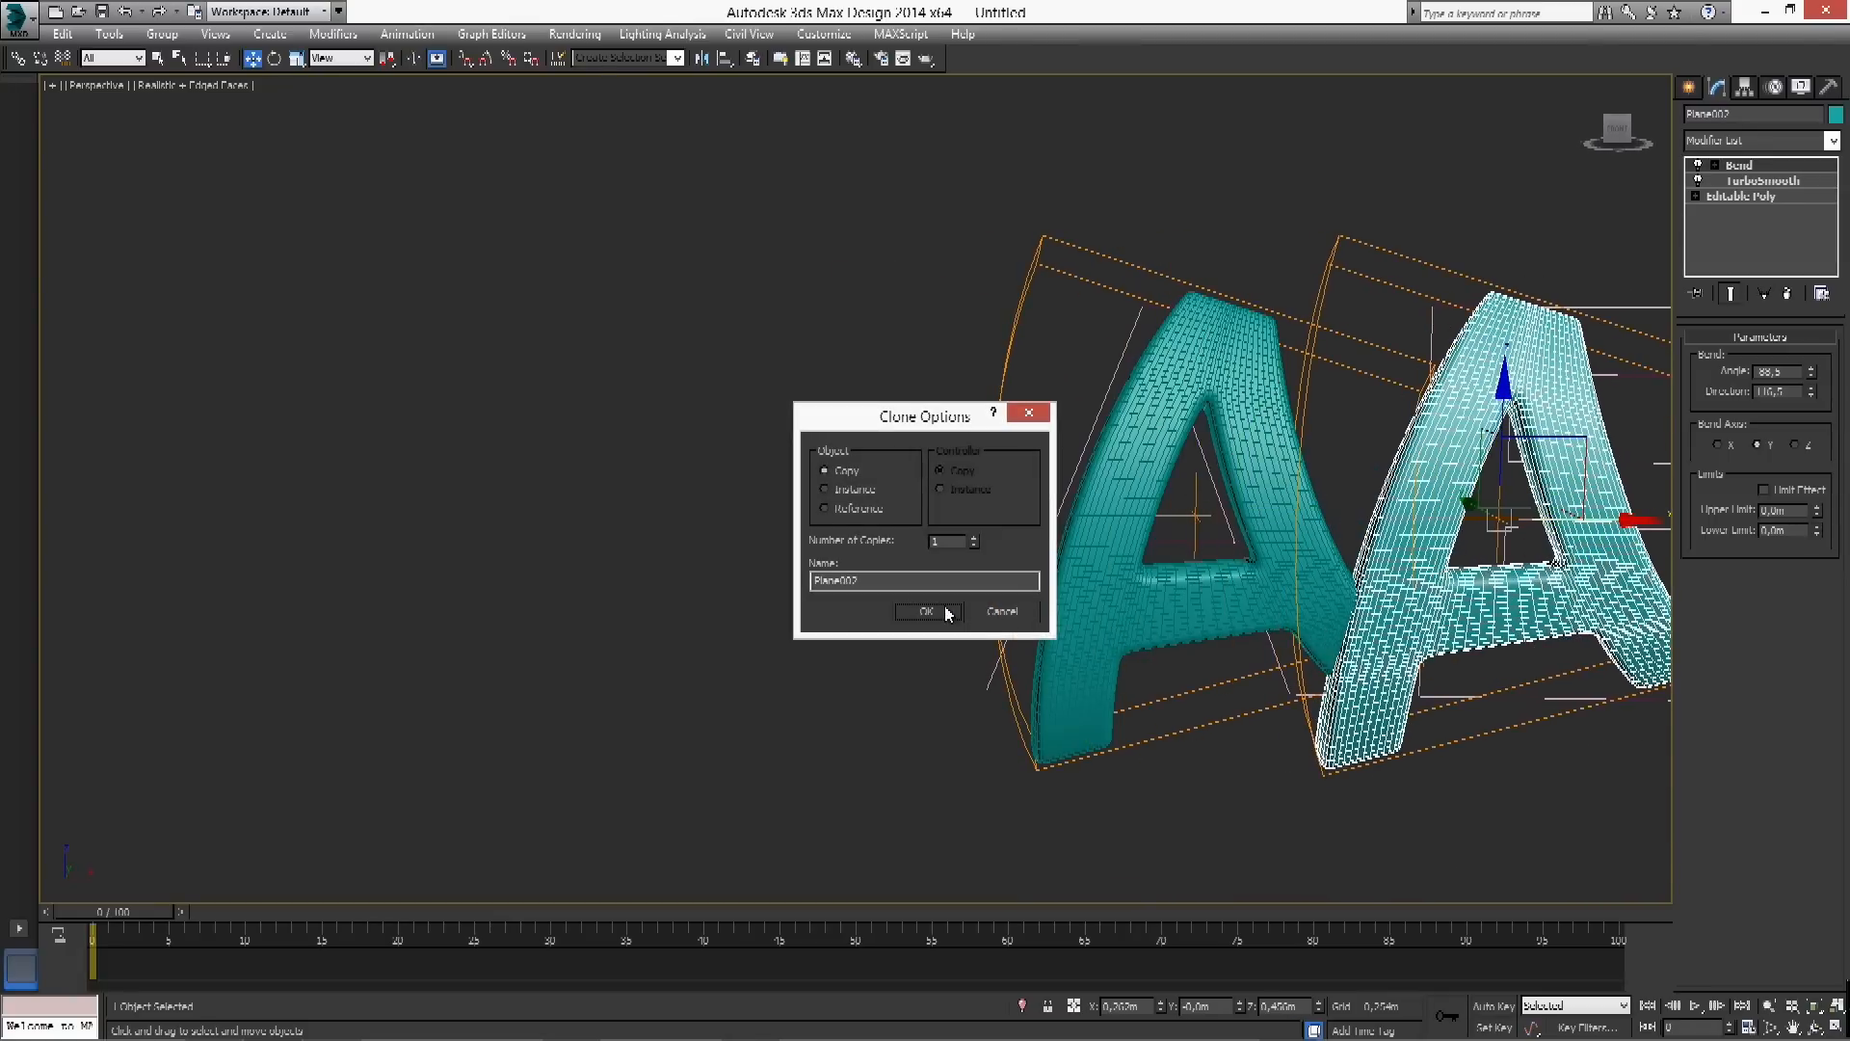
{"action": "left_click", "coordinate": [927, 609]}
{"action": "middle_click_drag", "start_coordinate": [1348, 613], "coordinate": [1273, 618], "text": "alt"}
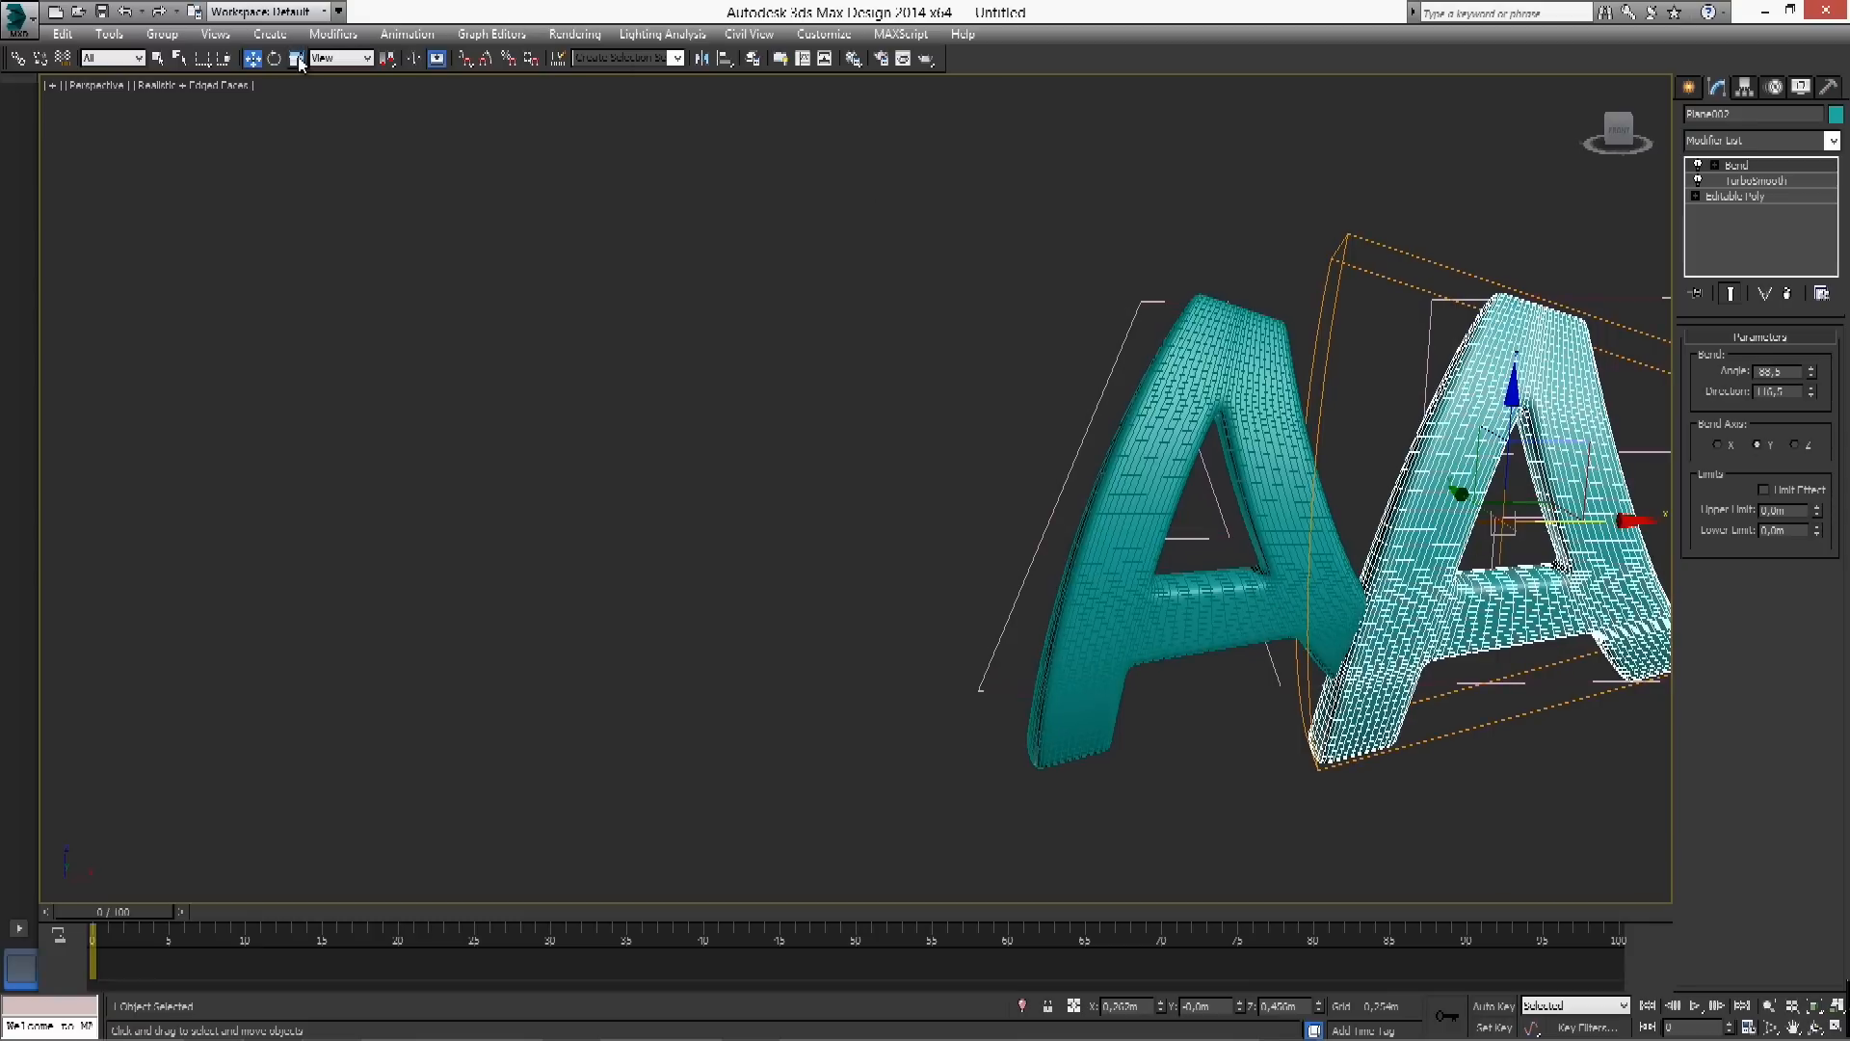
Scale the copied A uniformly to about 71 percent, reverse its bend angle and set its bend direction to 179.5
{"action": "left_click_drag", "start_coordinate": [1508, 511], "coordinate": [1492, 551]}
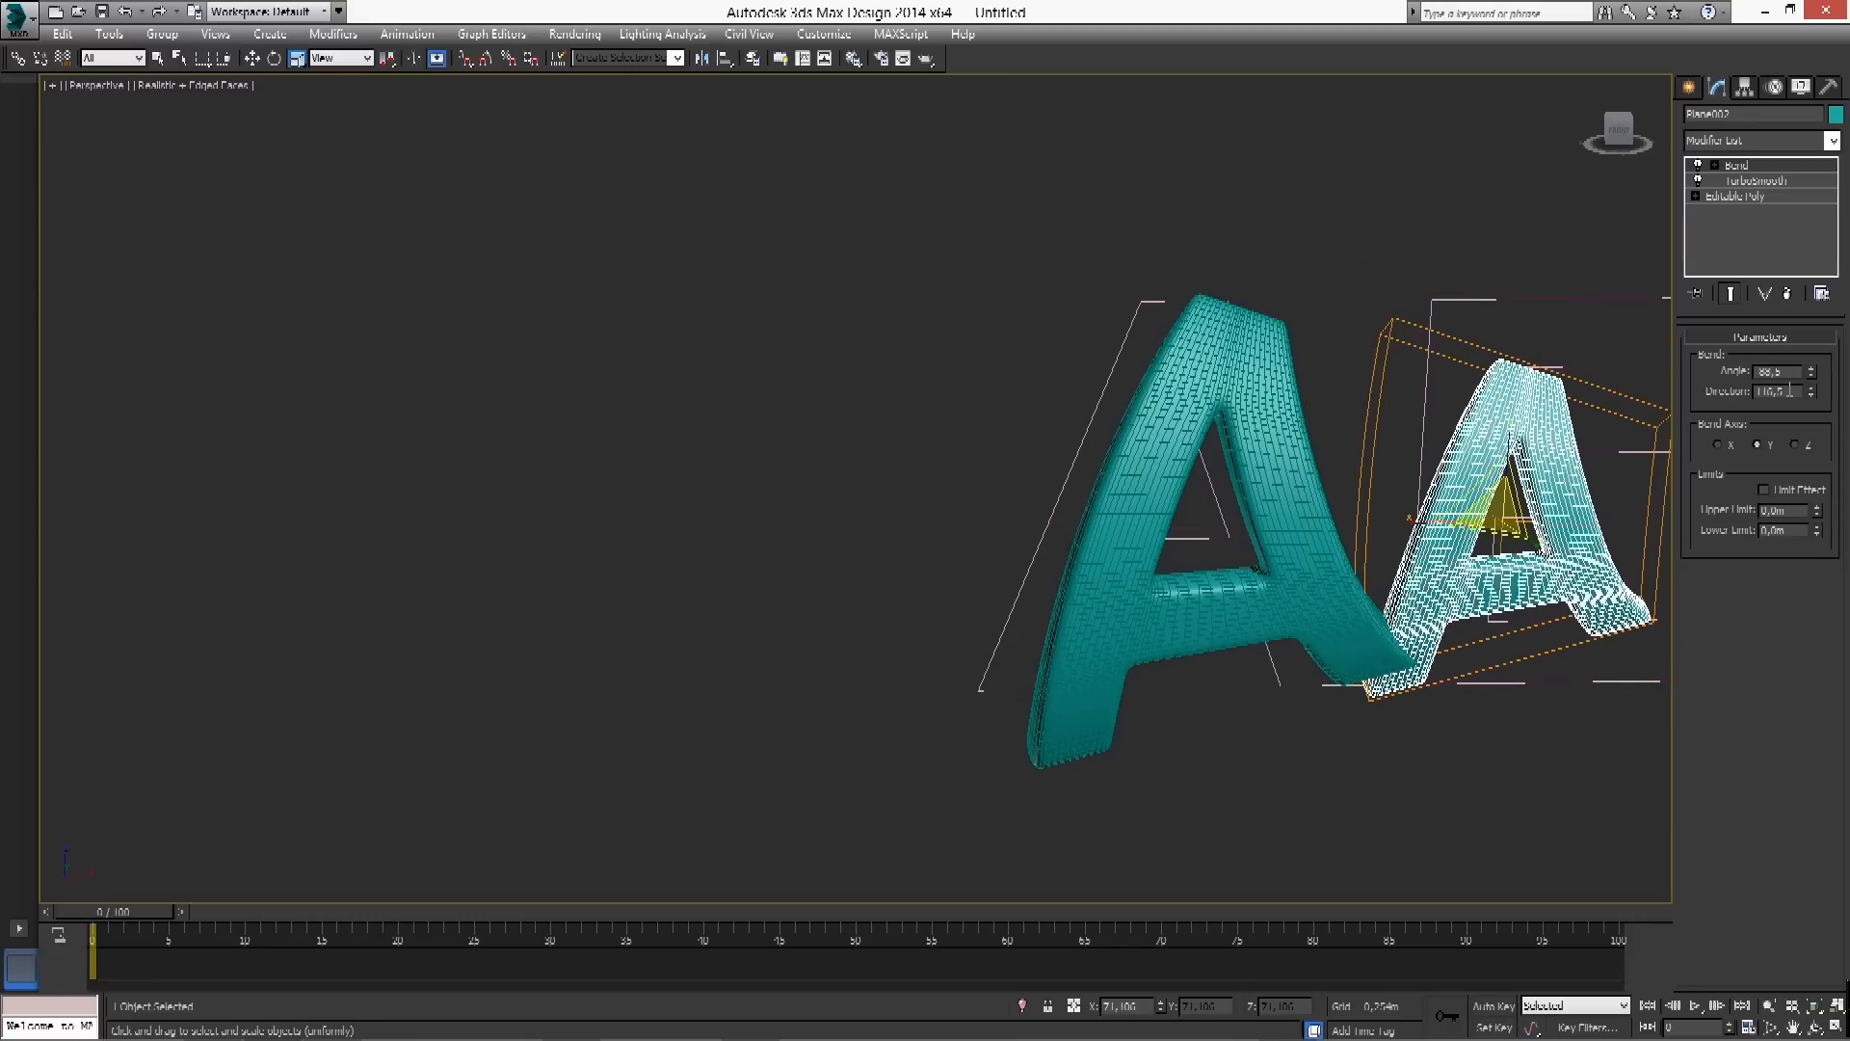
{"action": "mouse_move", "coordinate": [1811, 384]}
{"action": "left_mouse_down"}
{"action": "mouse_move", "coordinate": [1811, 453]}
{"action": "mouse_move", "coordinate": [1783, 115]}
{"action": "left_mouse_up"}
{"action": "left_click_drag", "start_coordinate": [1808, 393], "coordinate": [1815, 266]}
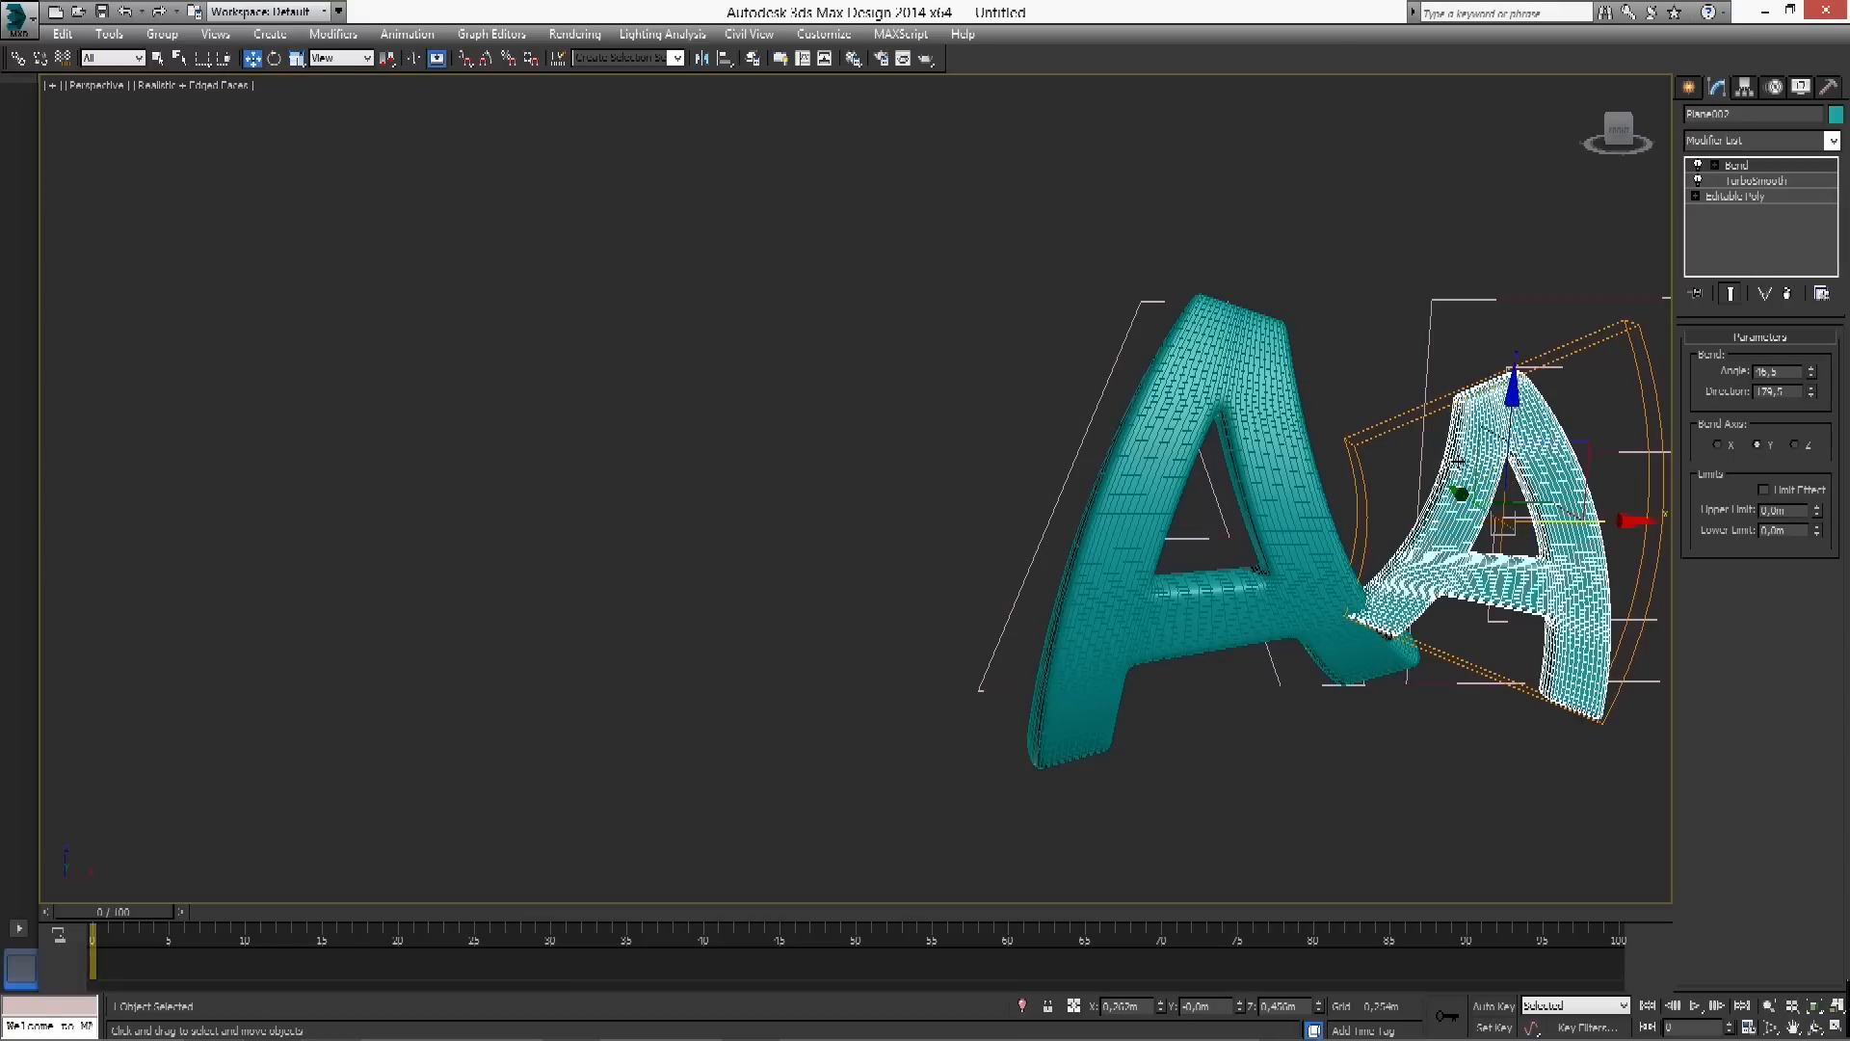
Move the smaller A up above the original and rotate it slightly
{"action": "left_click_drag", "start_coordinate": [1592, 433], "coordinate": [1118, 212]}
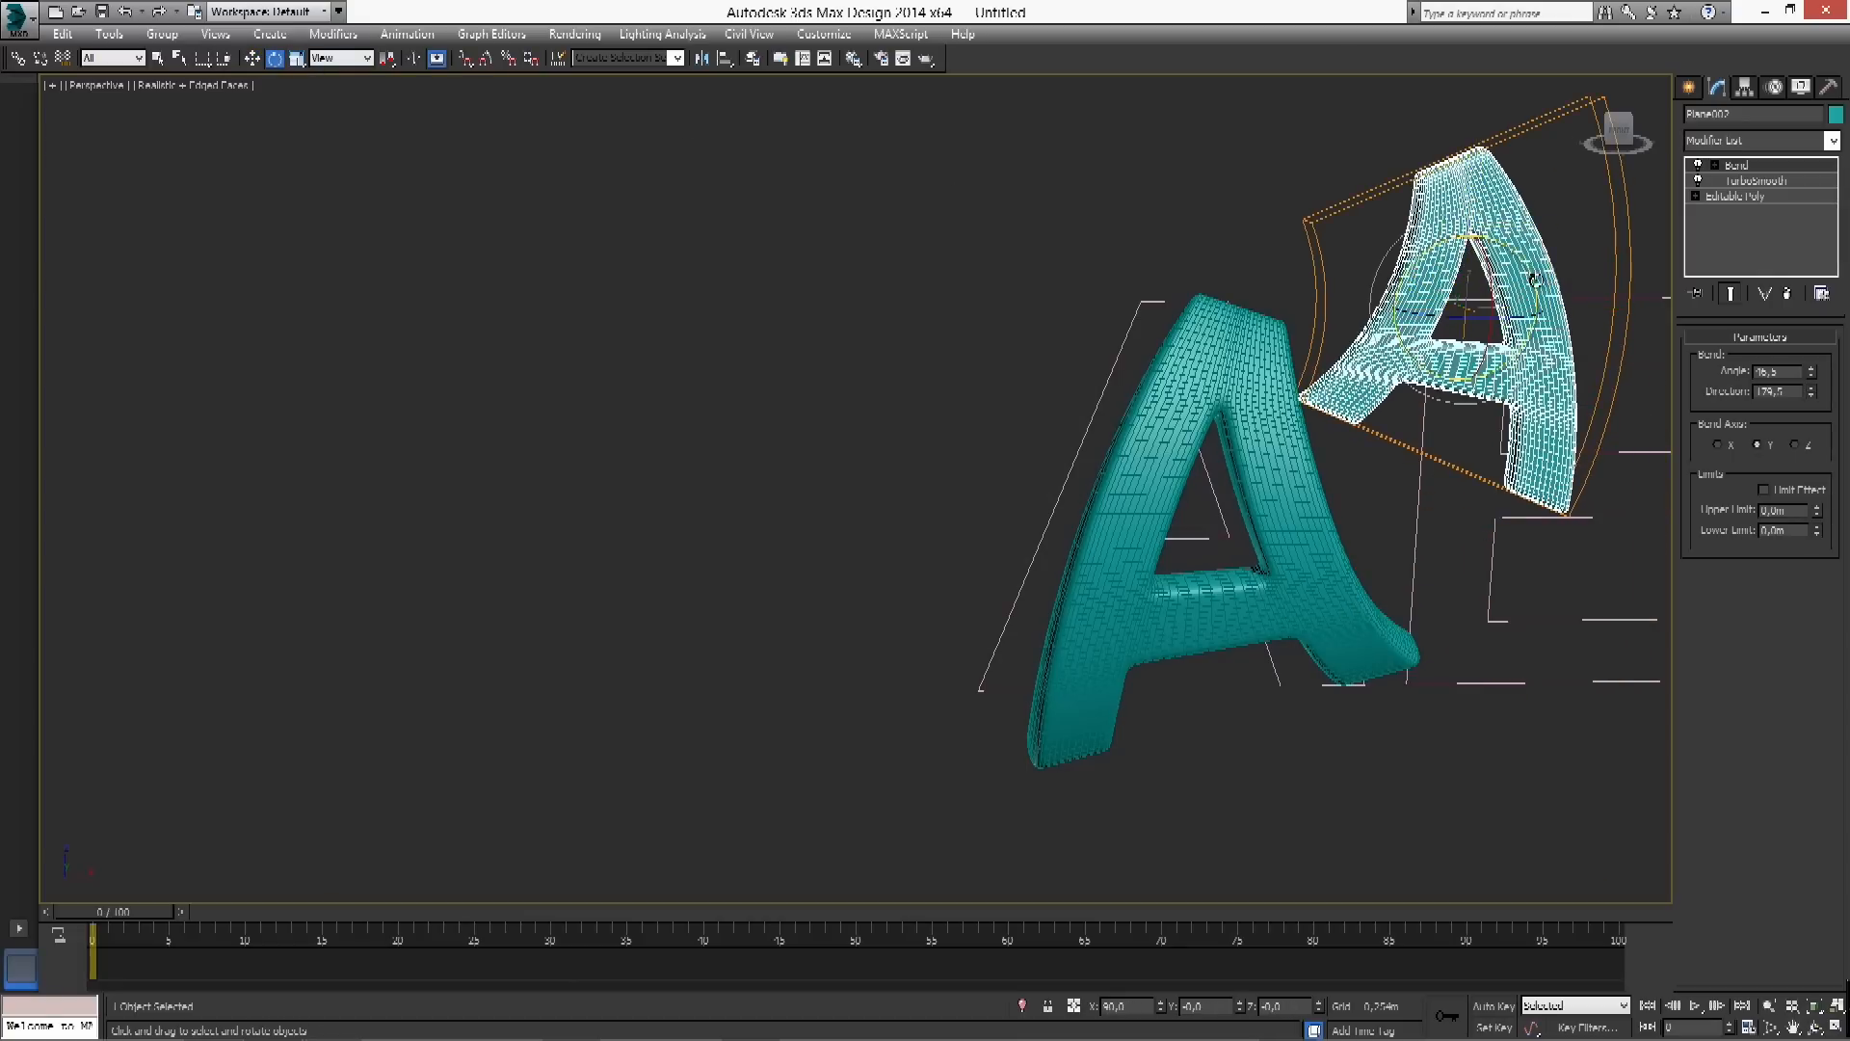
{"action": "left_click_drag", "start_coordinate": [1533, 279], "coordinate": [1541, 303]}
{"action": "middle_click_drag", "start_coordinate": [1554, 359], "coordinate": [1447, 392], "text": "alt"}
Tilt the larger A to about -3.8 degrees on the Y axis and check both letters up close
{"action": "left_click", "coordinate": [1281, 387]}
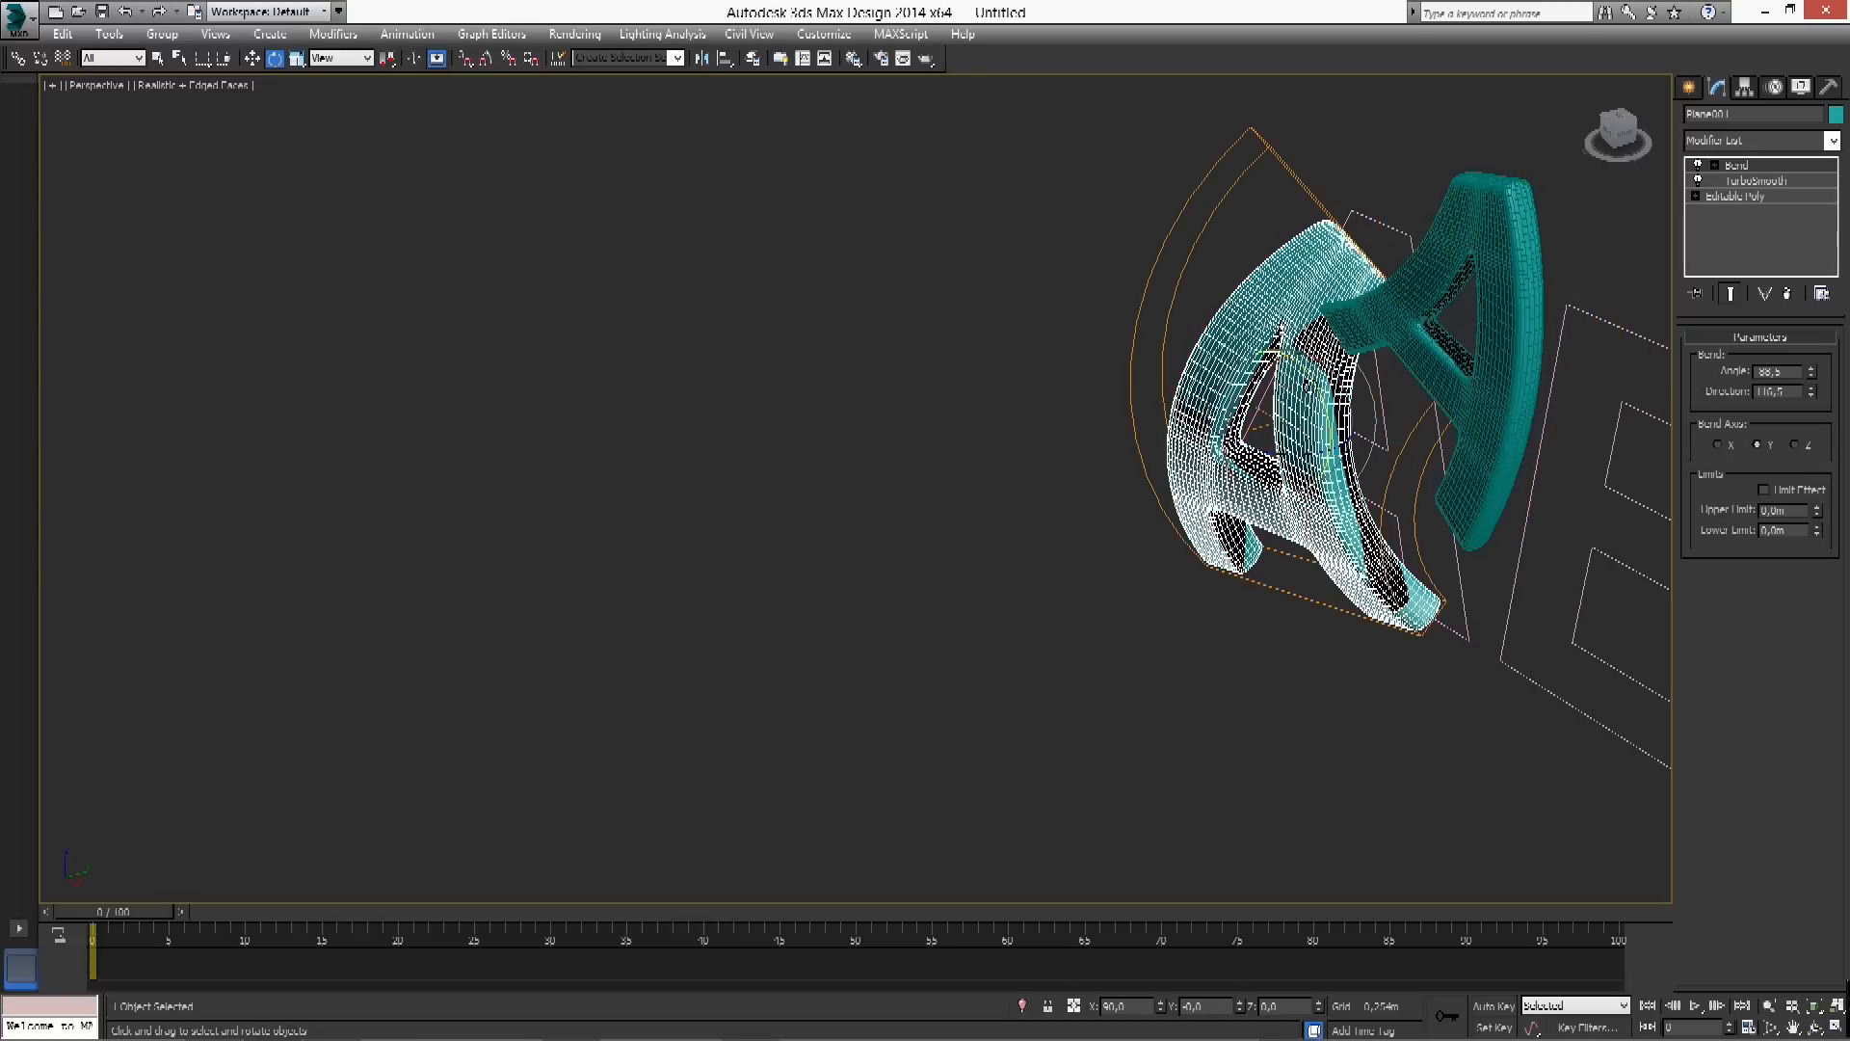
{"action": "left_click_drag", "start_coordinate": [1318, 392], "coordinate": [1317, 378]}
{"action": "middle_click_drag", "start_coordinate": [1316, 377], "coordinate": [1492, 628], "text": "alt"}
{"action": "scroll", "coordinate": [1491, 628], "scroll_direction": "up", "scroll_amount": 5}
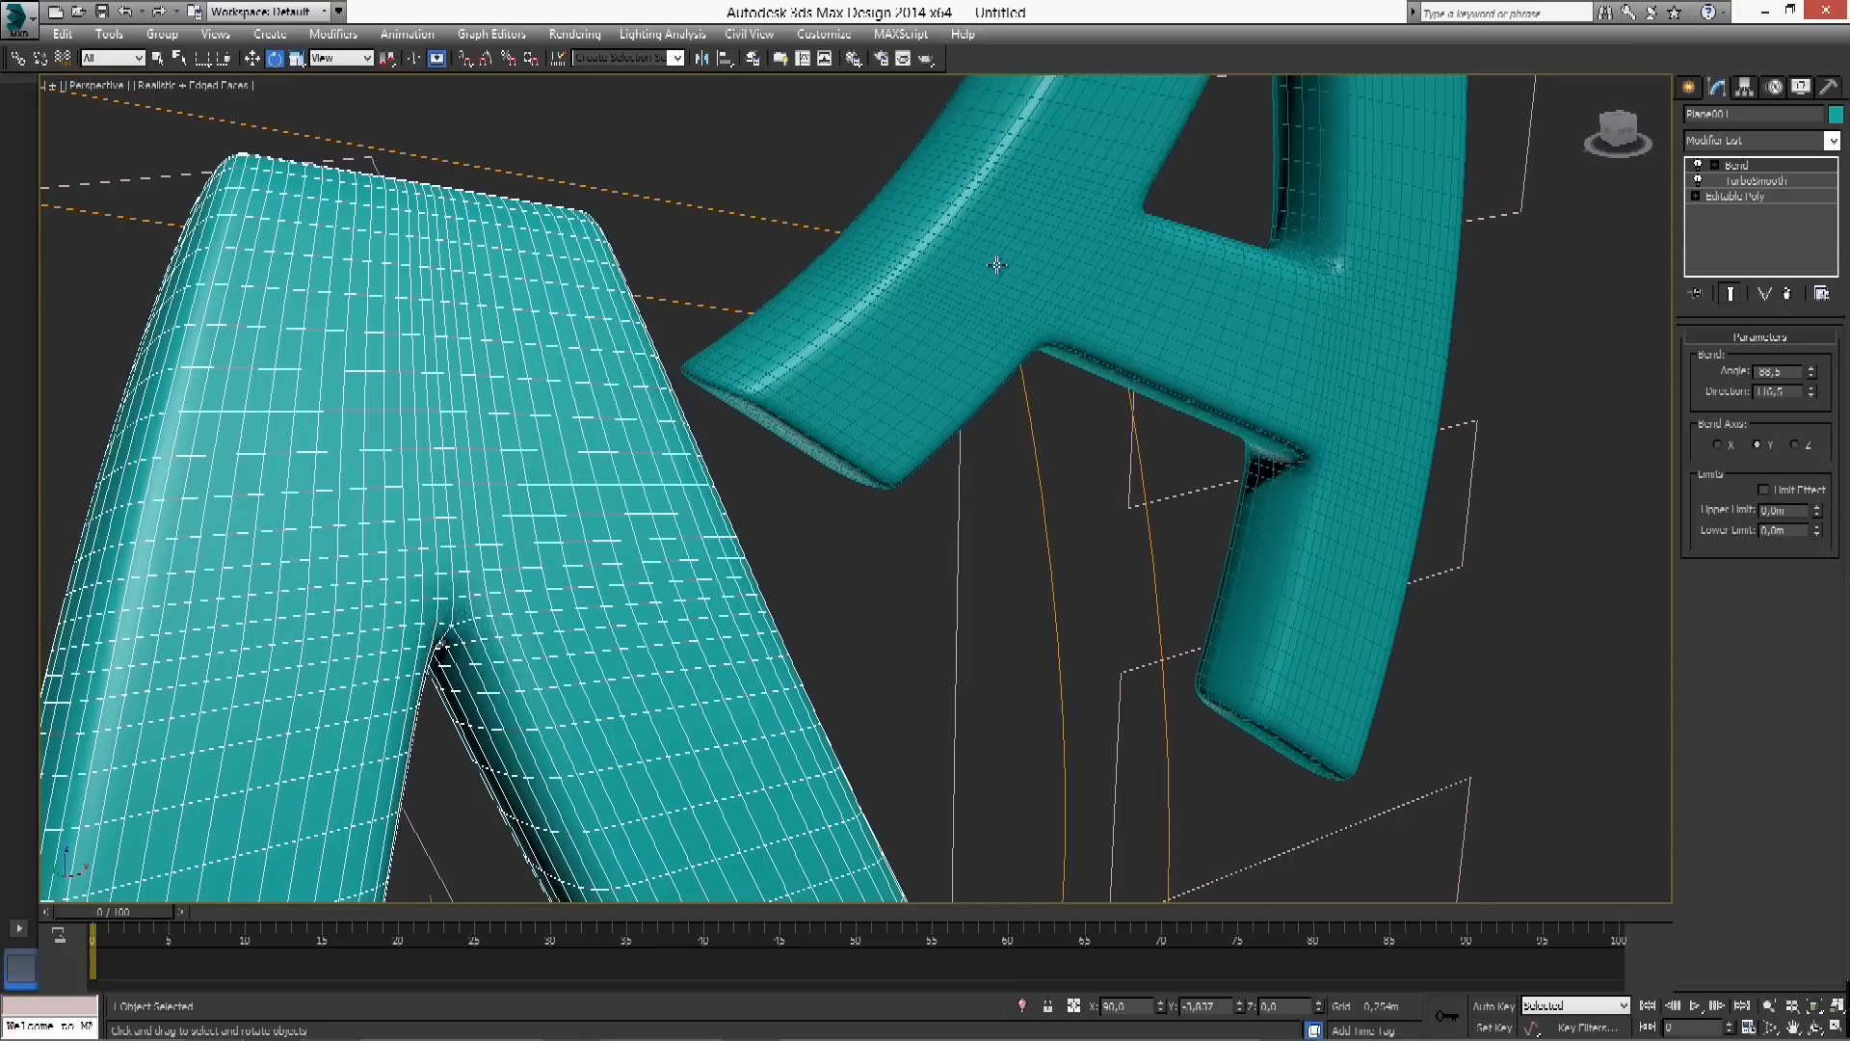
{"action": "scroll", "coordinate": [1040, 388], "scroll_direction": "down", "scroll_amount": 8}
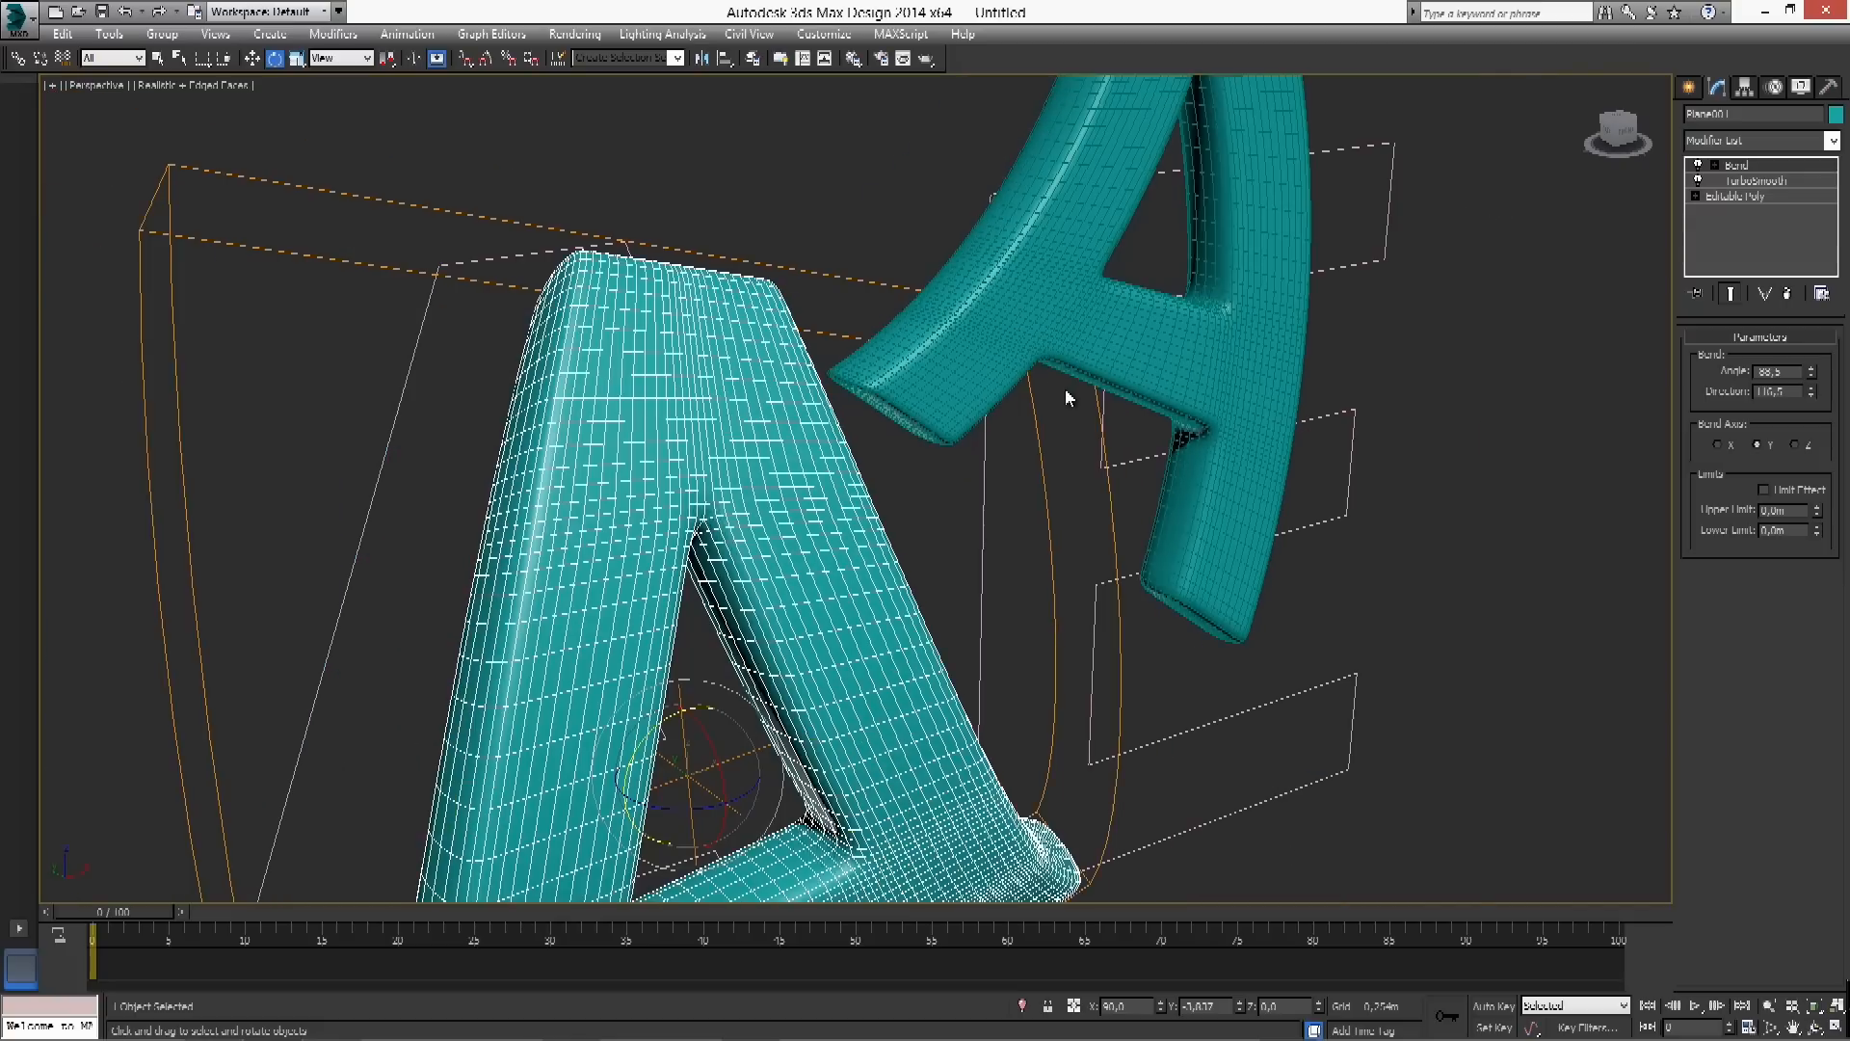
{"action": "middle_click_drag", "start_coordinate": [1153, 426], "coordinate": [1179, 398], "text": "alt"}
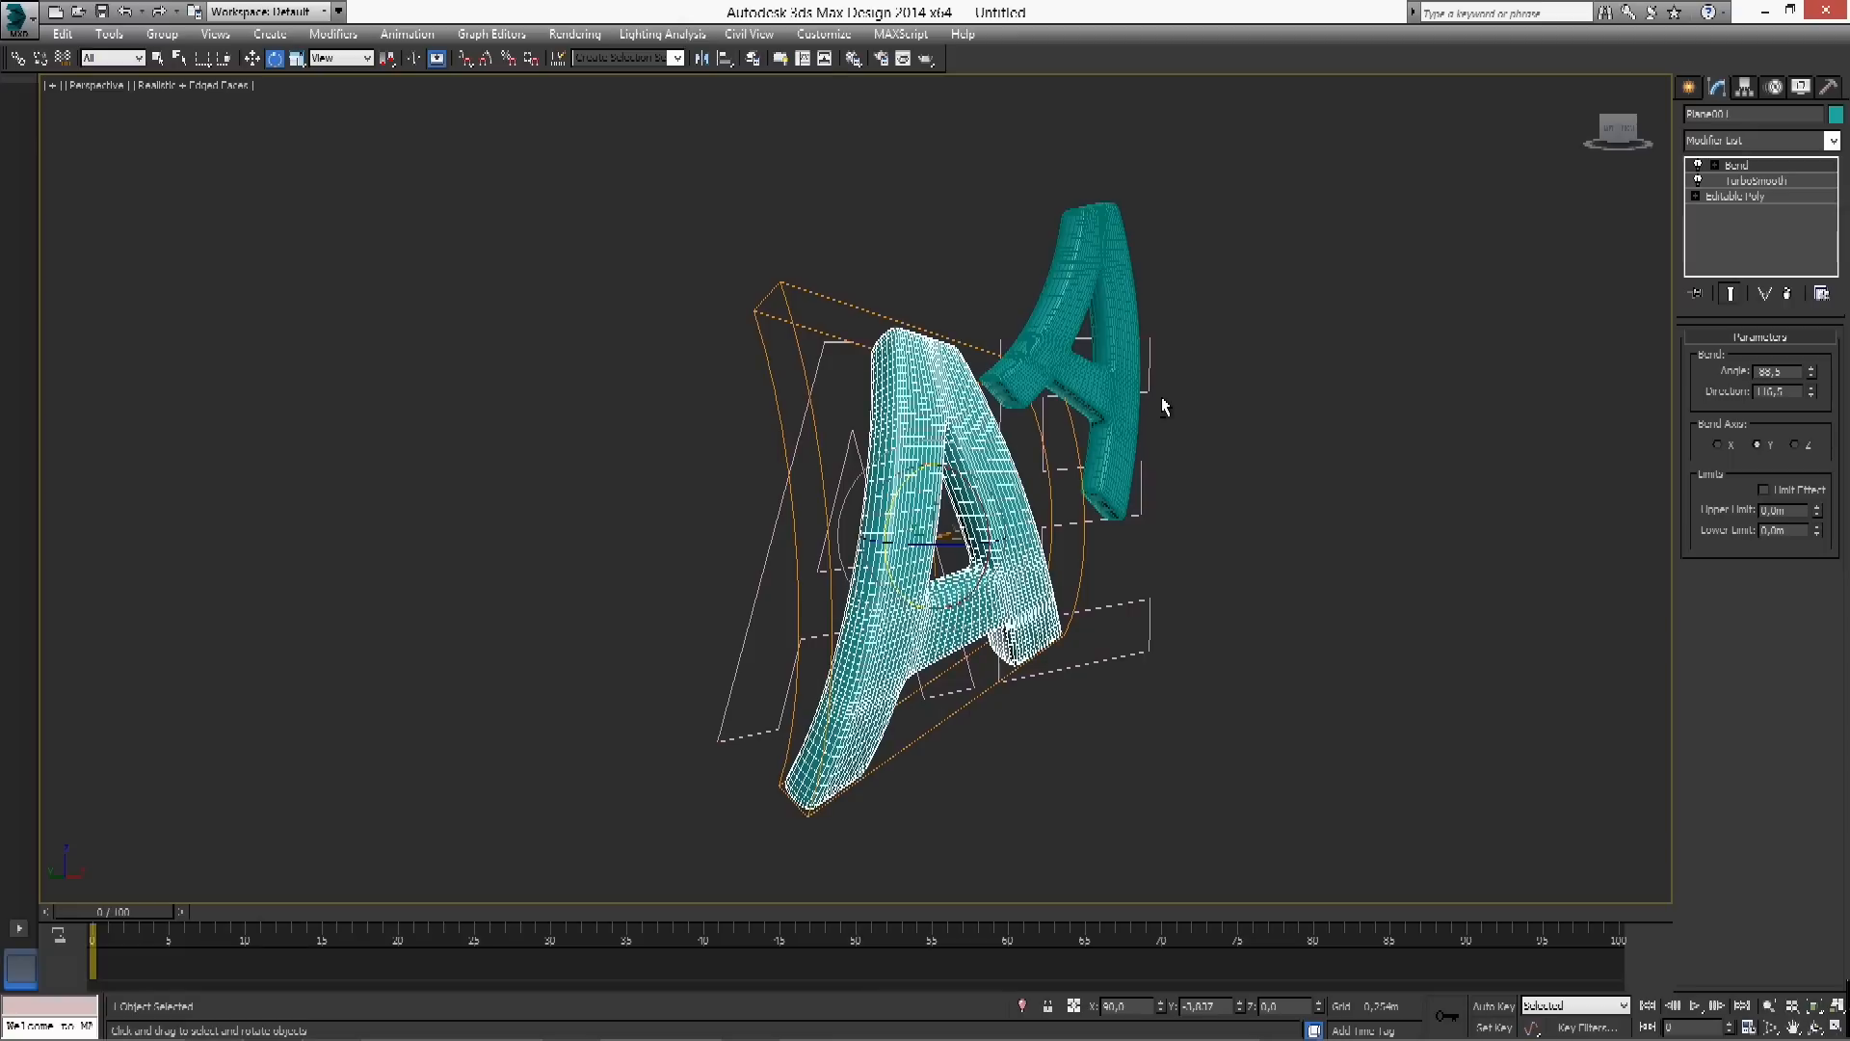